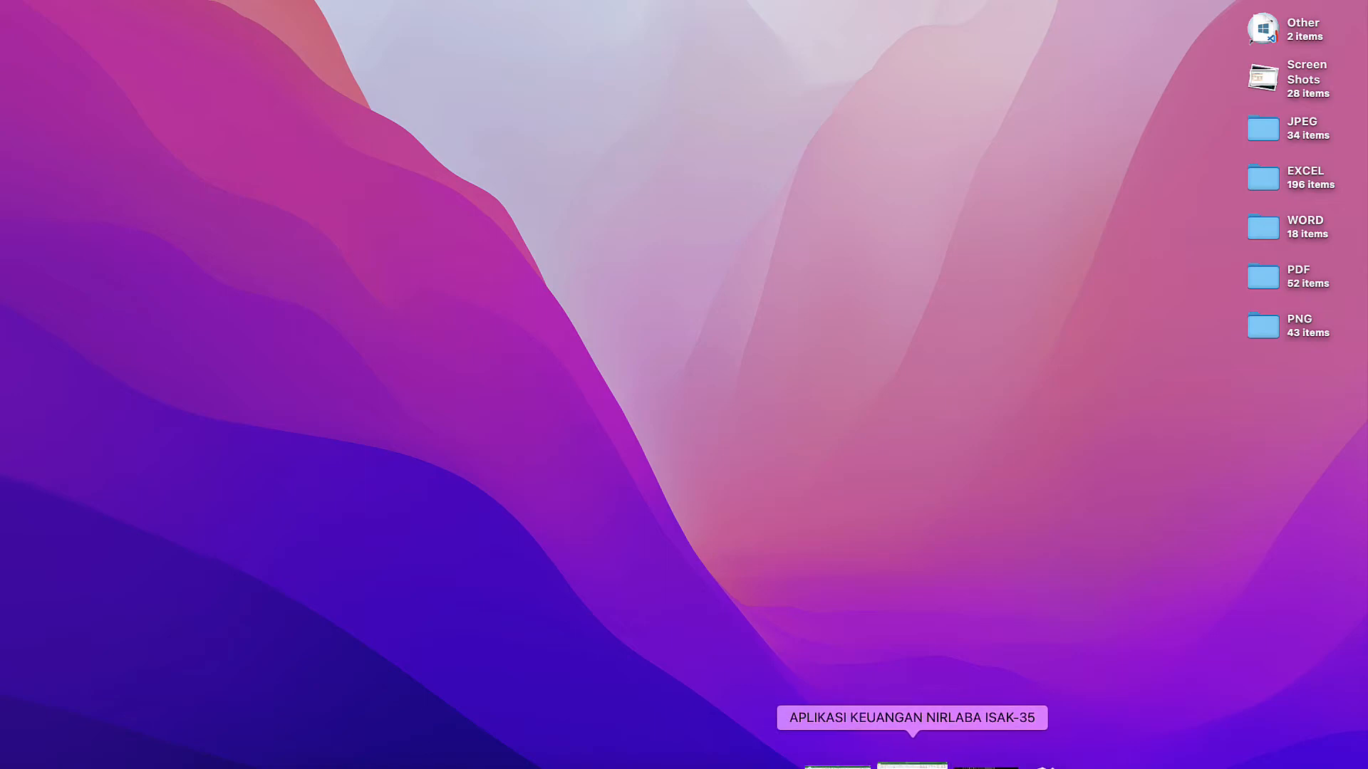
Bring the minimized APLIKASI KEUANGAN NIRLABA ISAK-35 workbook to the front, showing its MENU sheet.
click(912, 765)
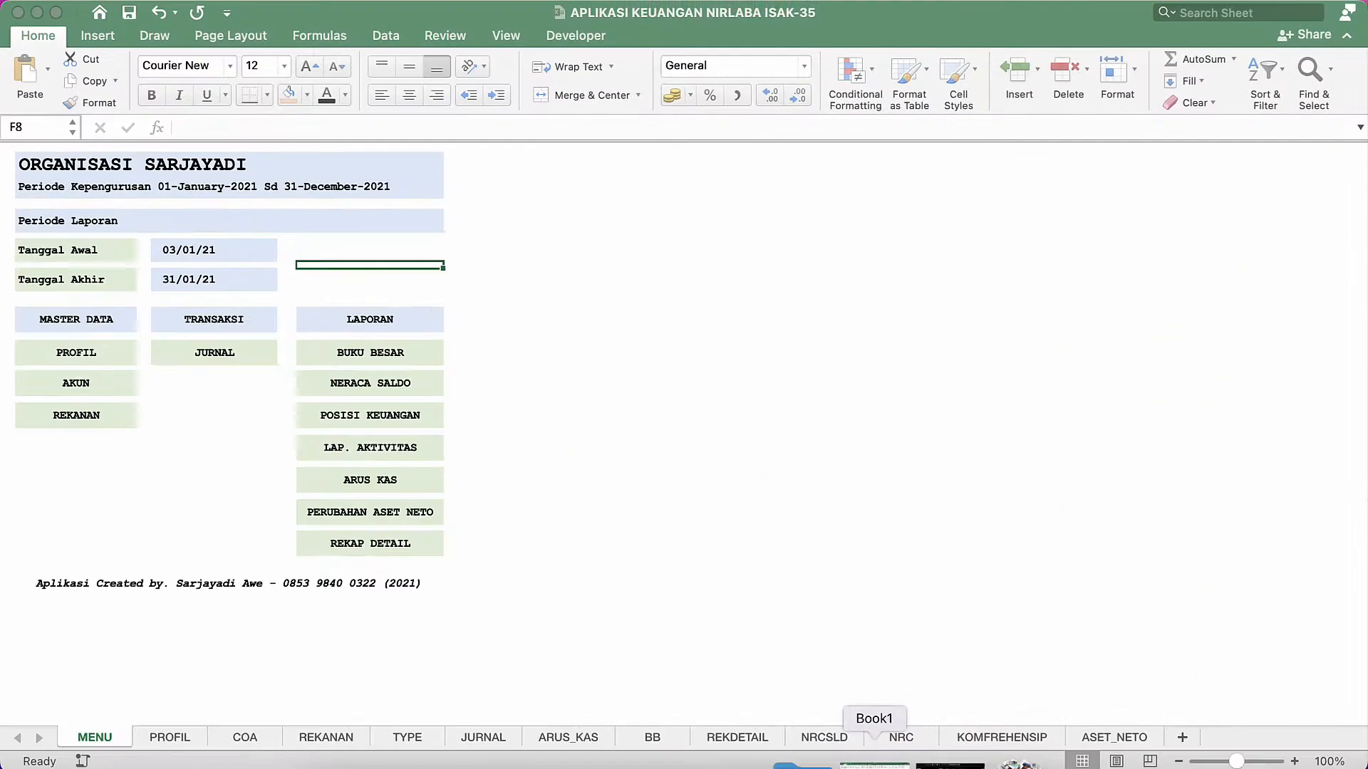
click(318, 271)
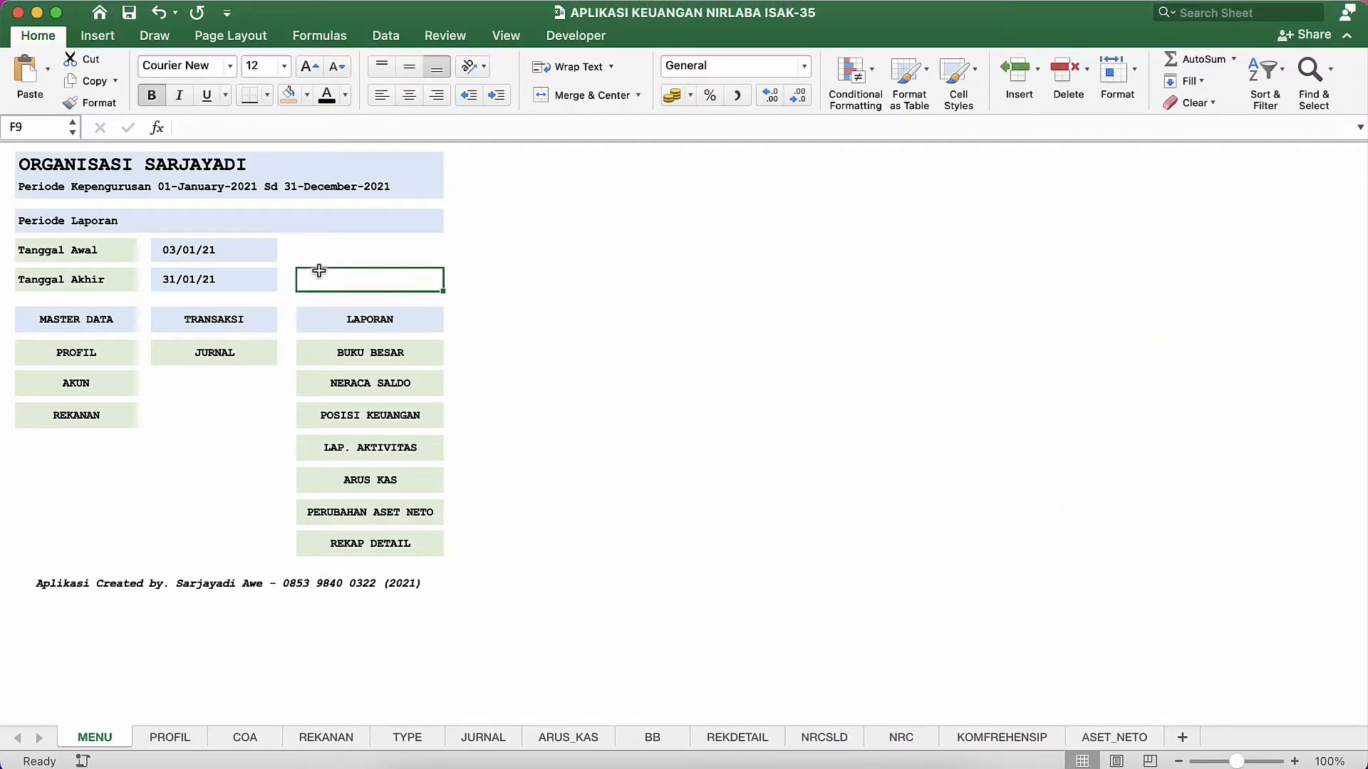
click(333, 237)
click(333, 252)
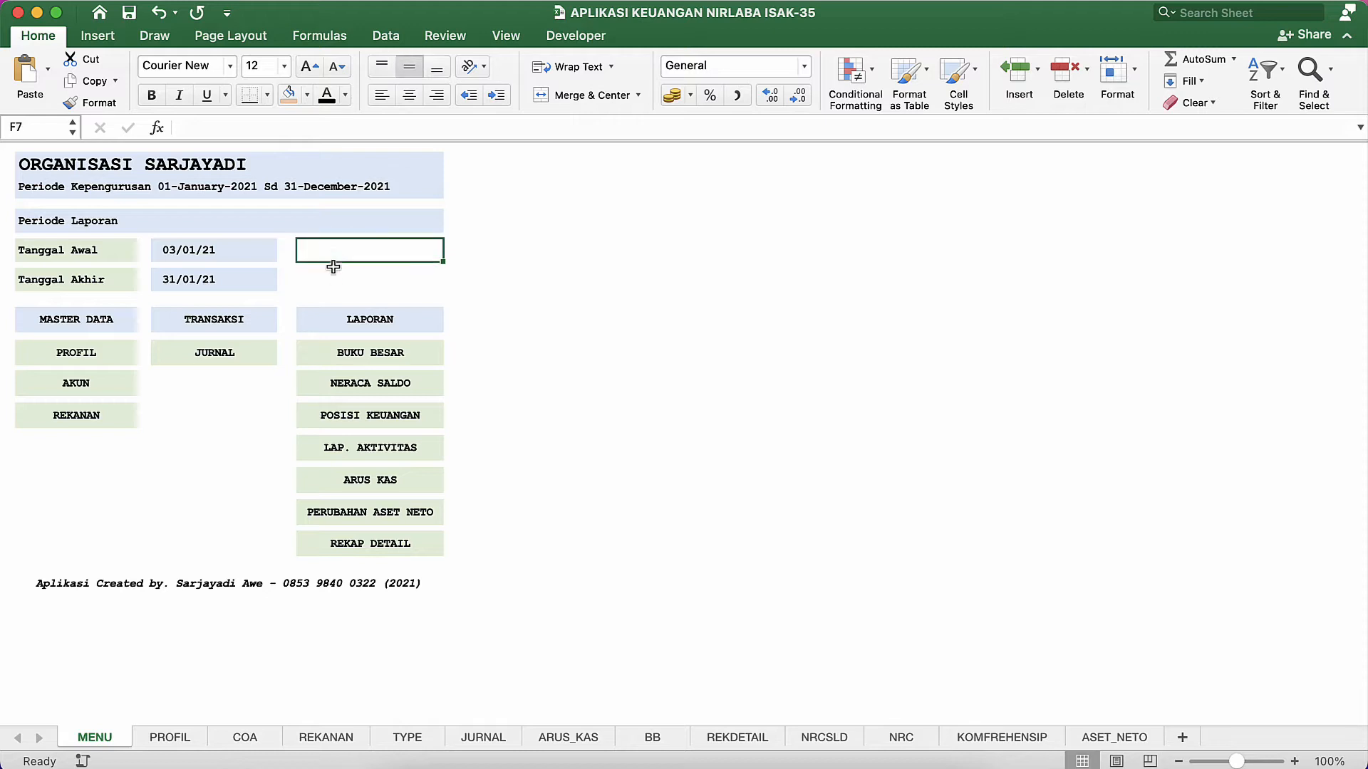
click(334, 278)
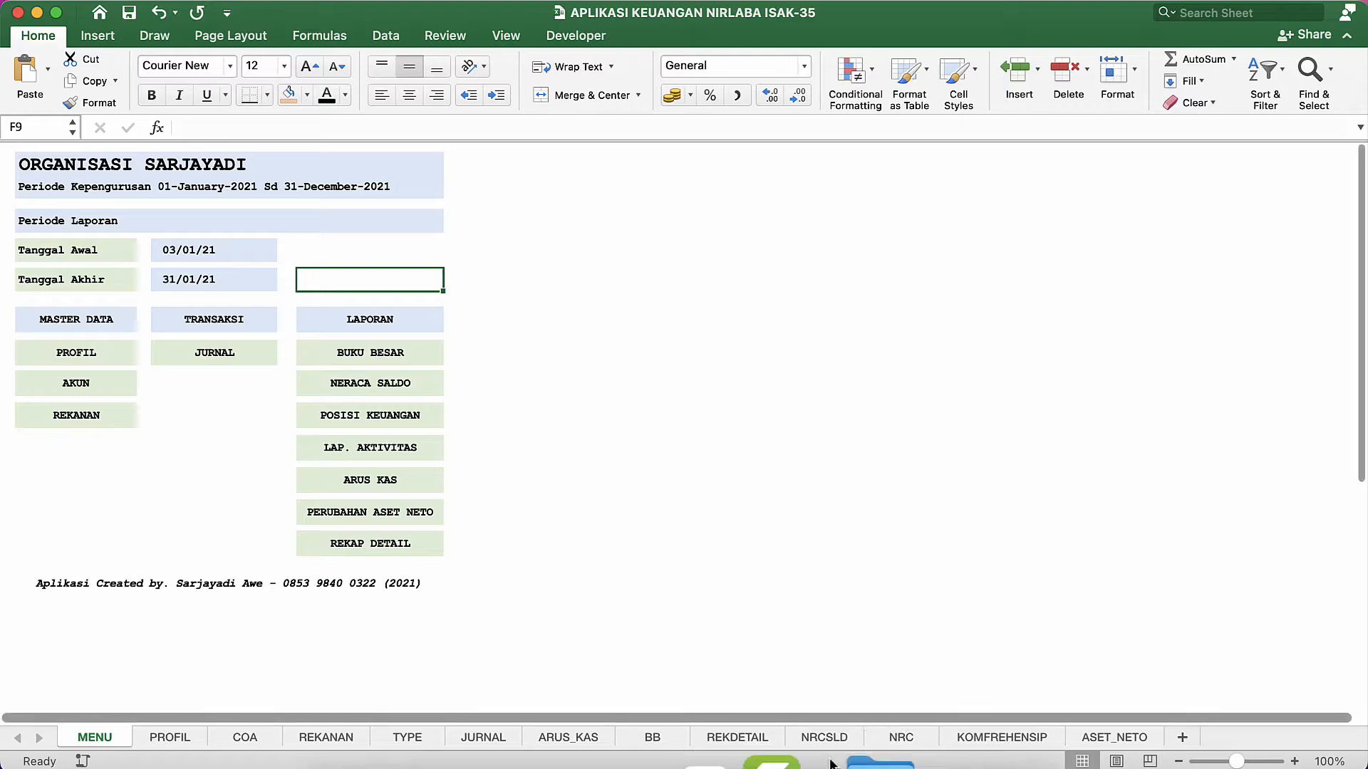
Open the MODIFIKASI APLIKASI KEUANGAN NIRLABA ISAK-35 workbook from the KEUANGAN NIRLABA ISAK35 folder stored under Documents.
click(867, 761)
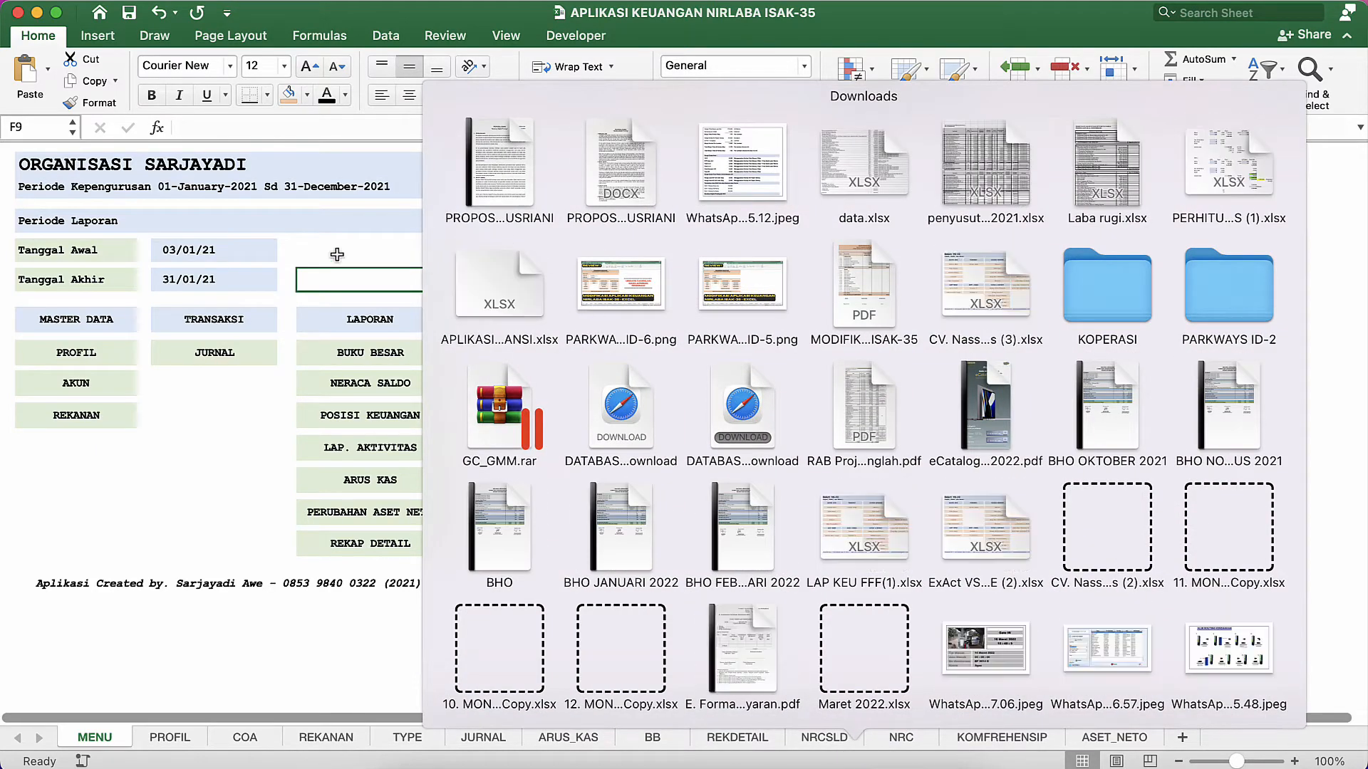
click(281, 227)
click(414, 762)
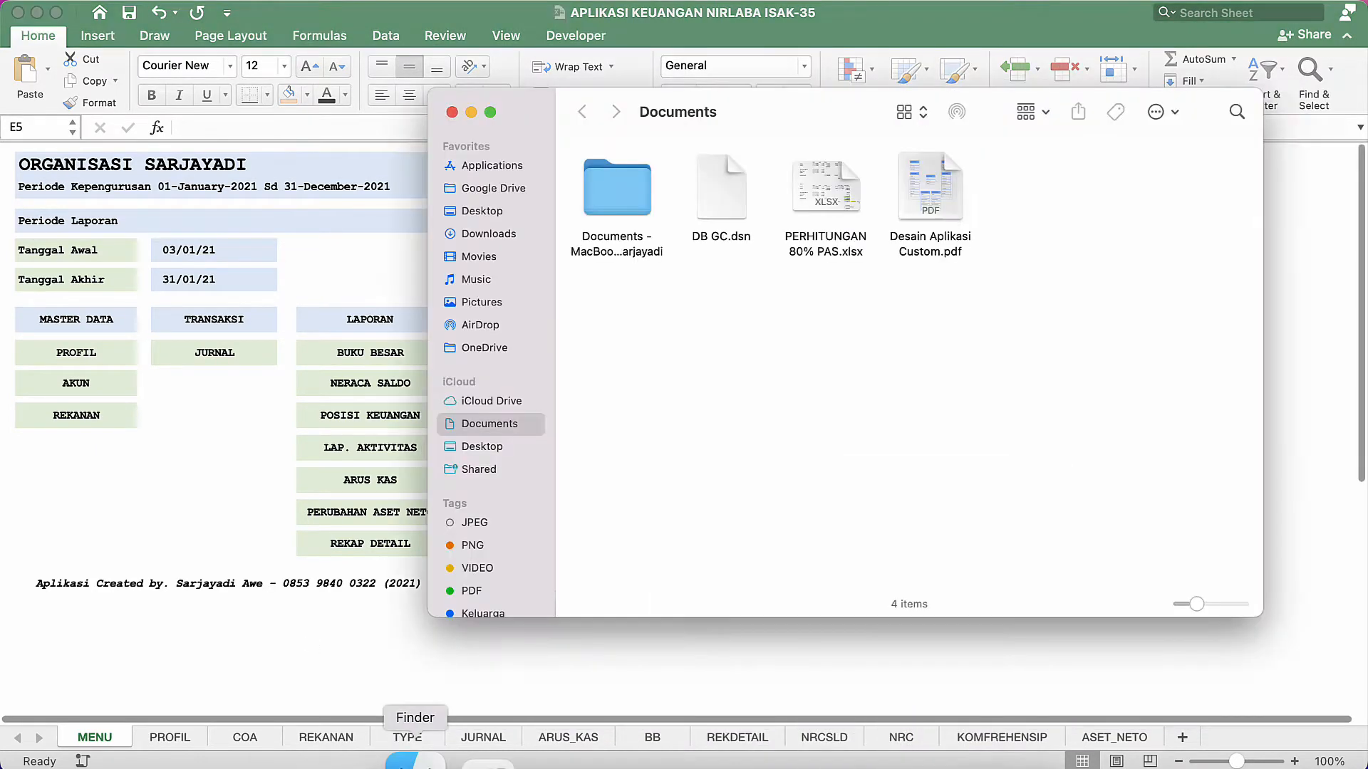
click(501, 447)
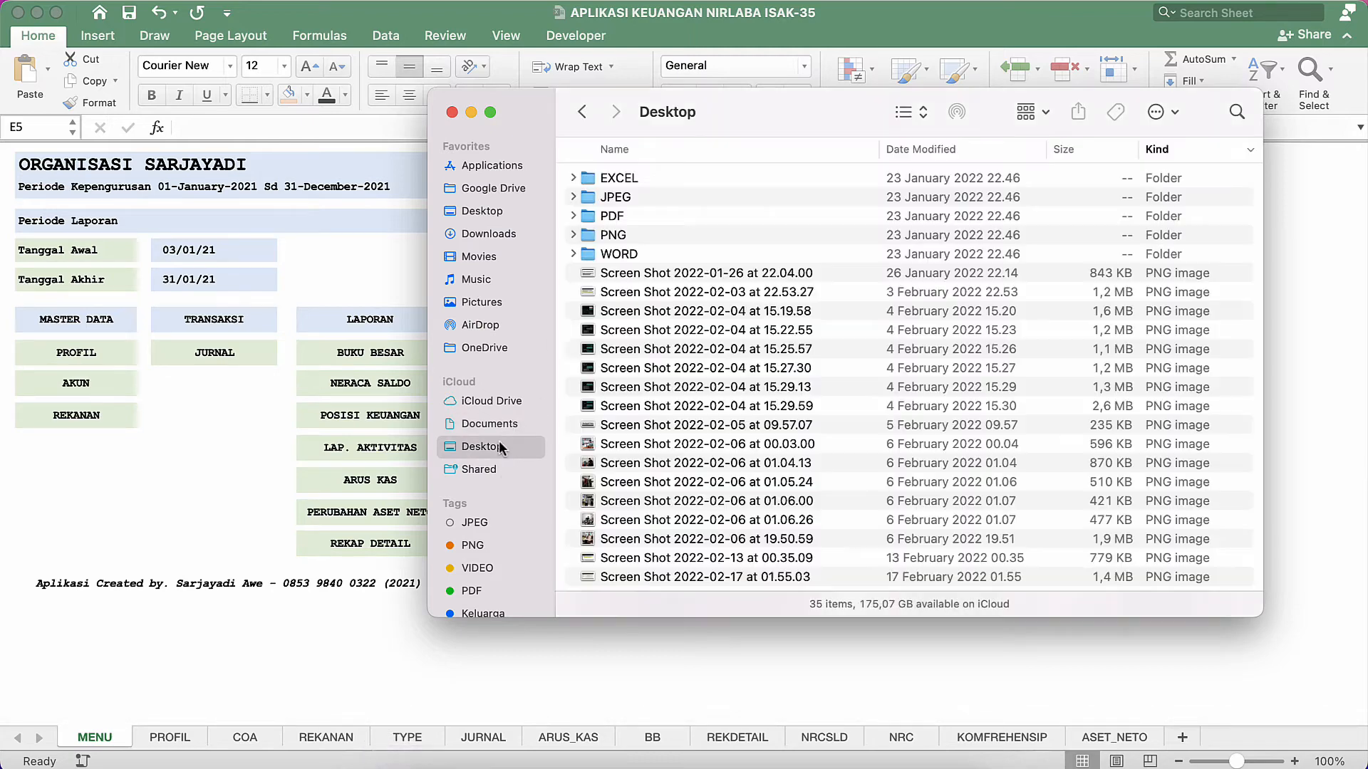
scroll(614, 265, down, 2)
scroll(614, 265, up, 3)
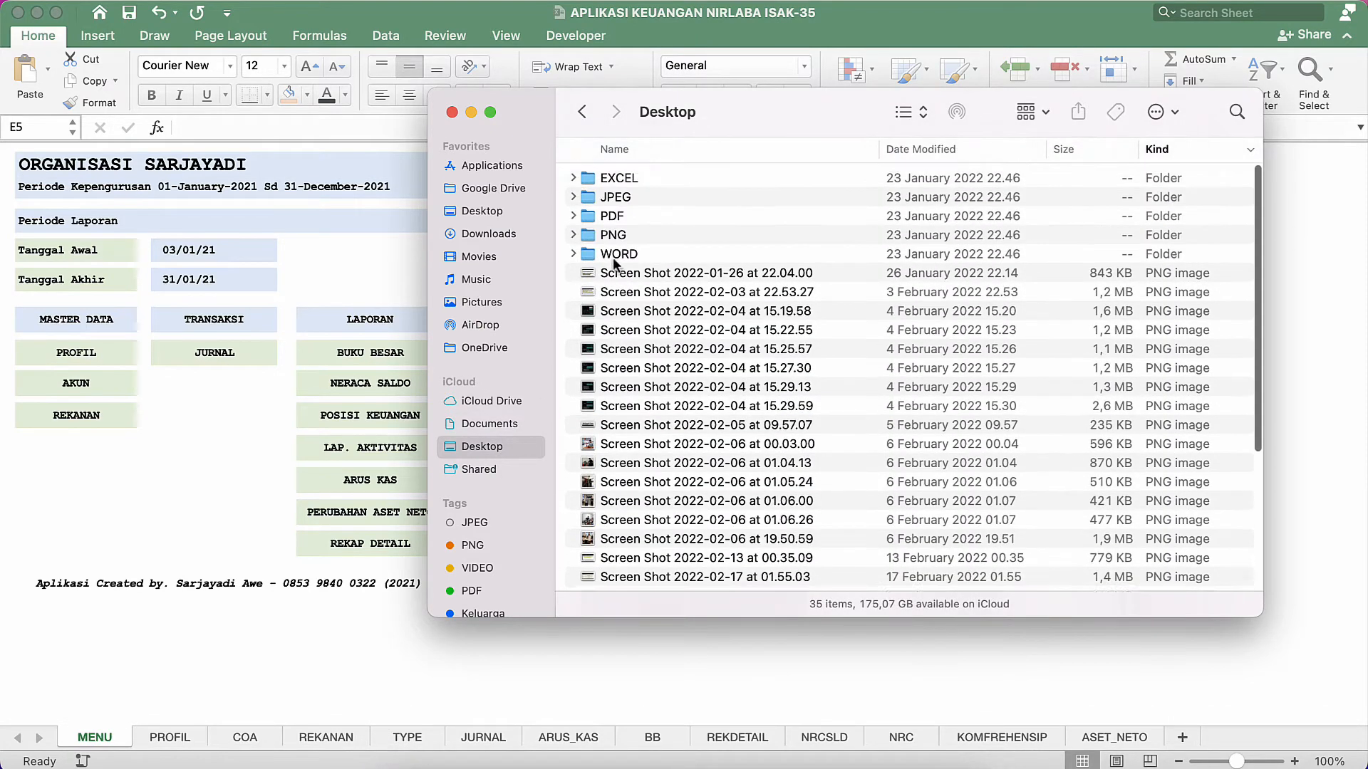
click(508, 424)
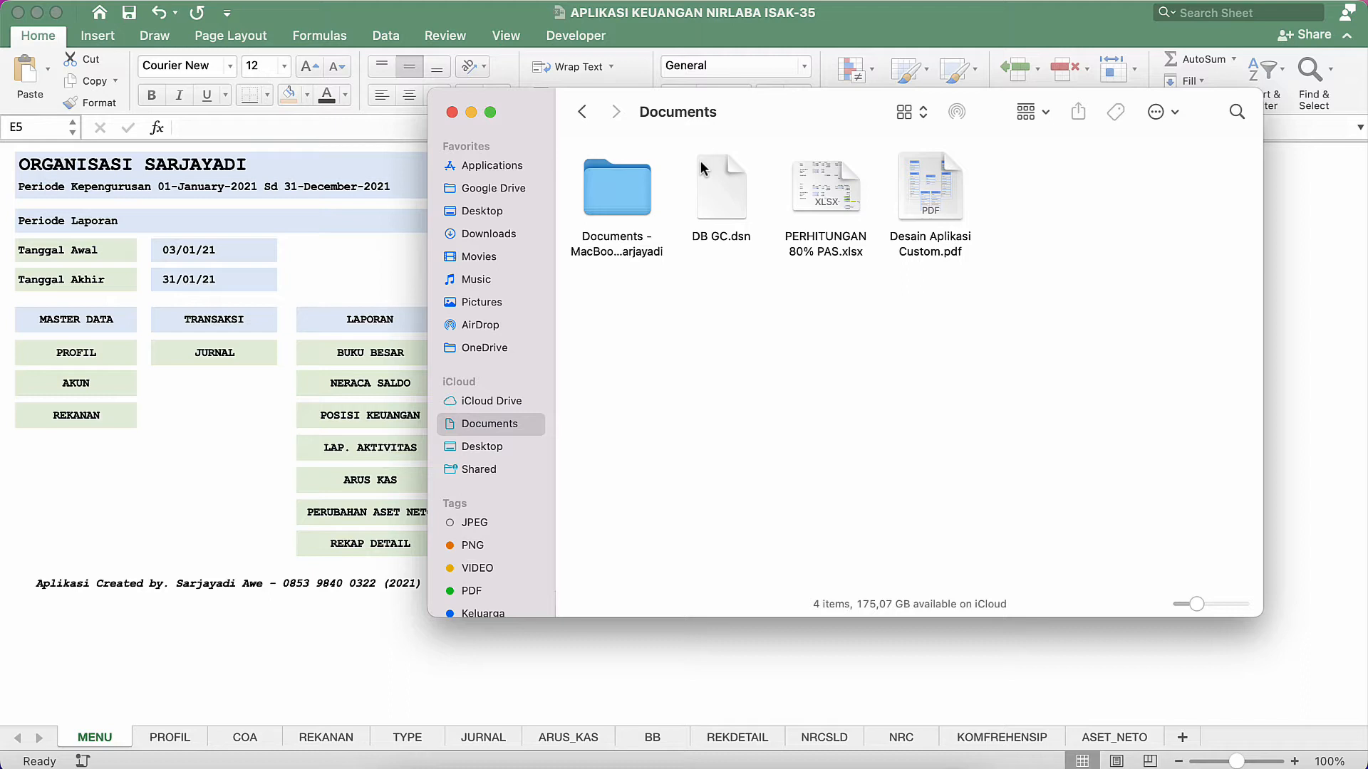
double_click(633, 191)
double_click(736, 178)
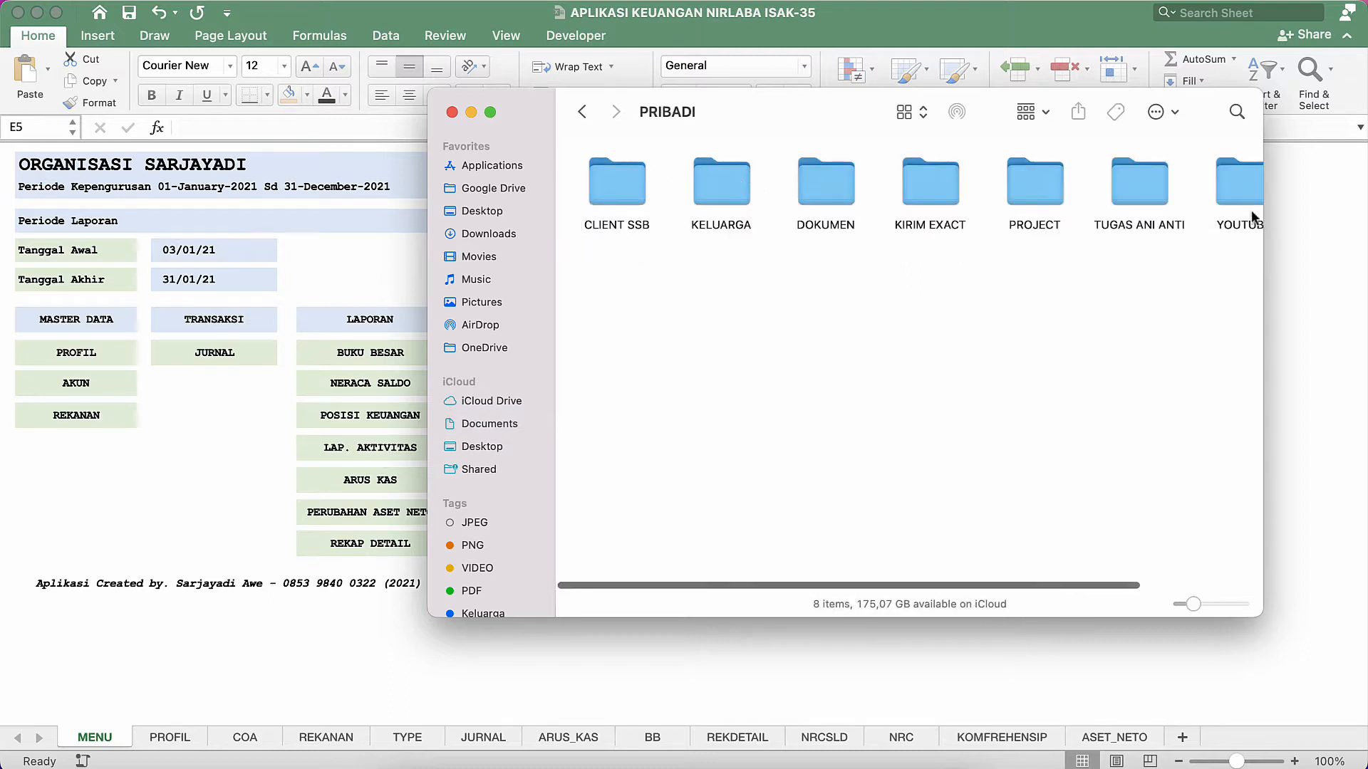
double_click(1248, 188)
double_click(817, 319)
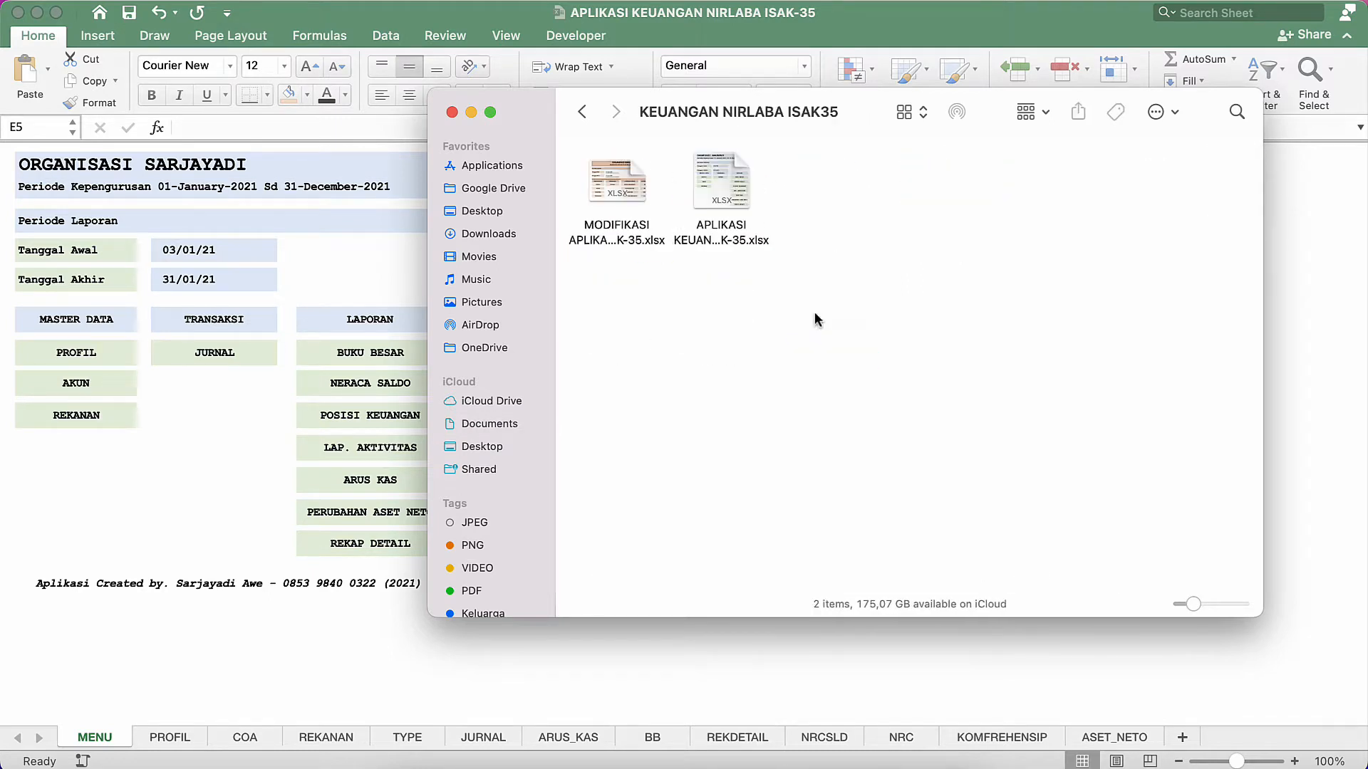
double_click(605, 189)
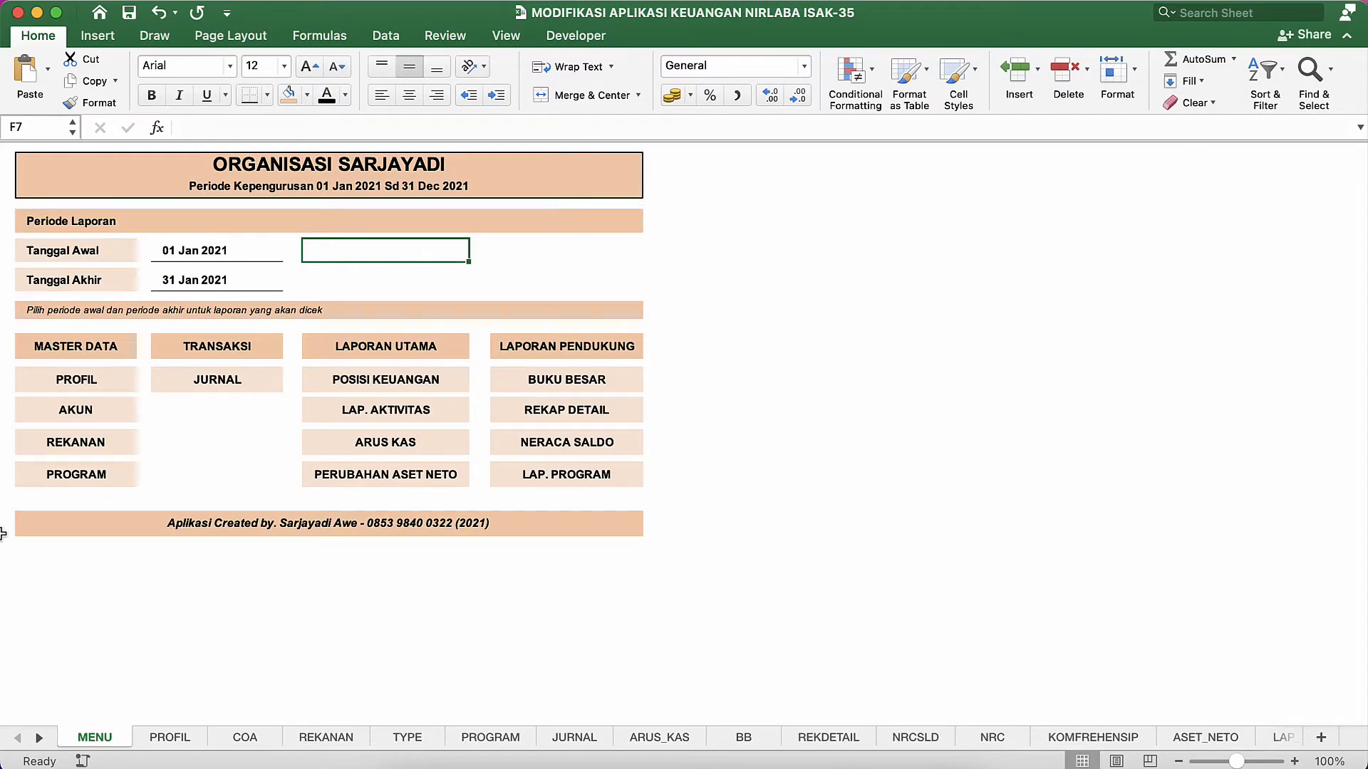
Open the PROGRAM list from the menu sheet and examine its code, program name, Anggaran and Realisasi columns.
click(91, 476)
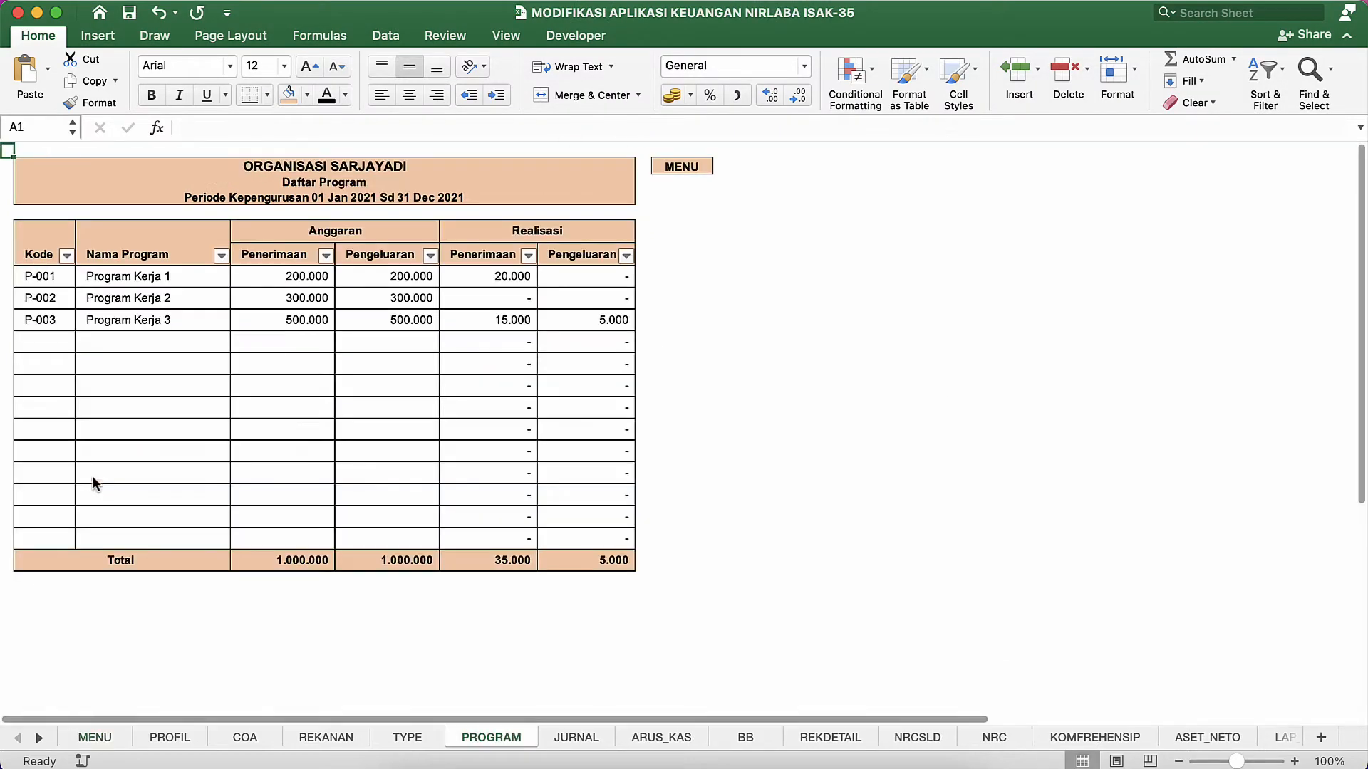
click(278, 276)
click(149, 255)
click(27, 251)
click(117, 251)
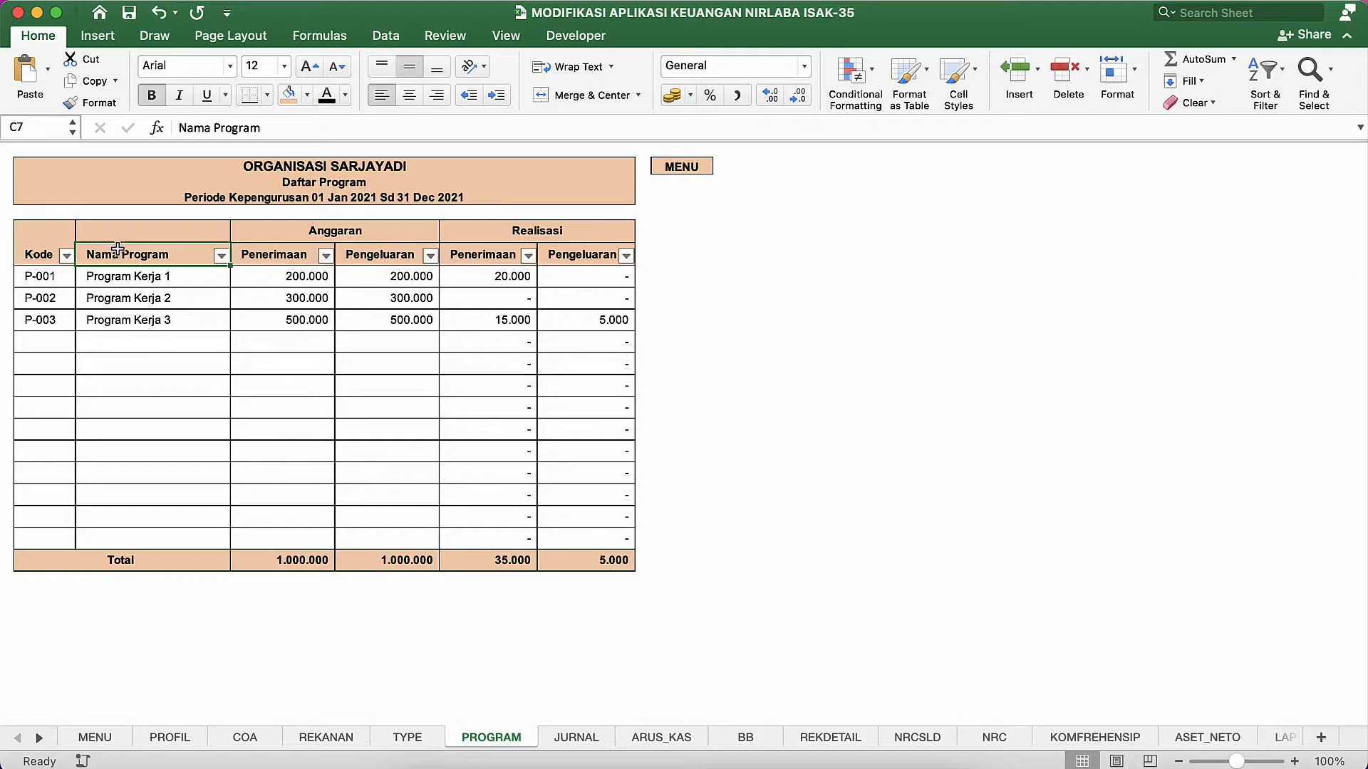
click(377, 254)
click(422, 232)
click(471, 233)
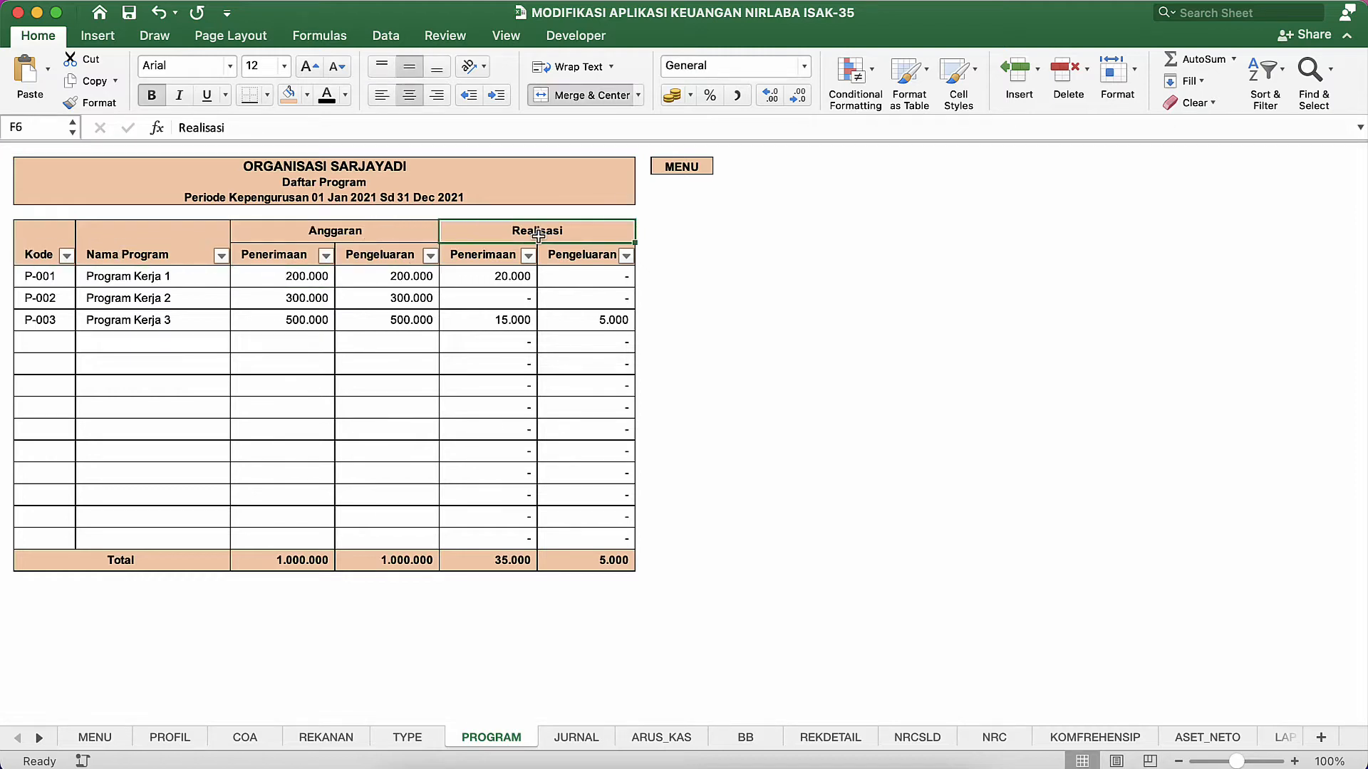
click(523, 274)
click(138, 307)
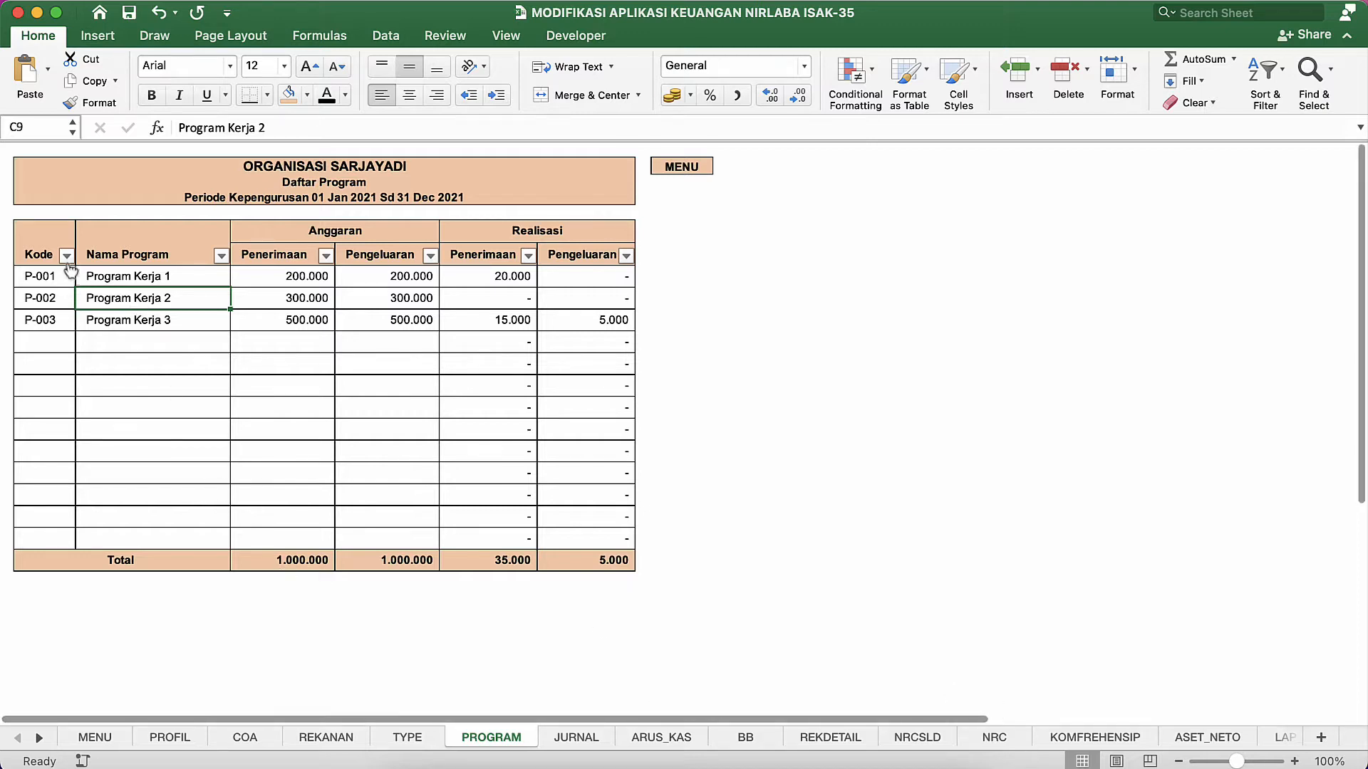
click(51, 249)
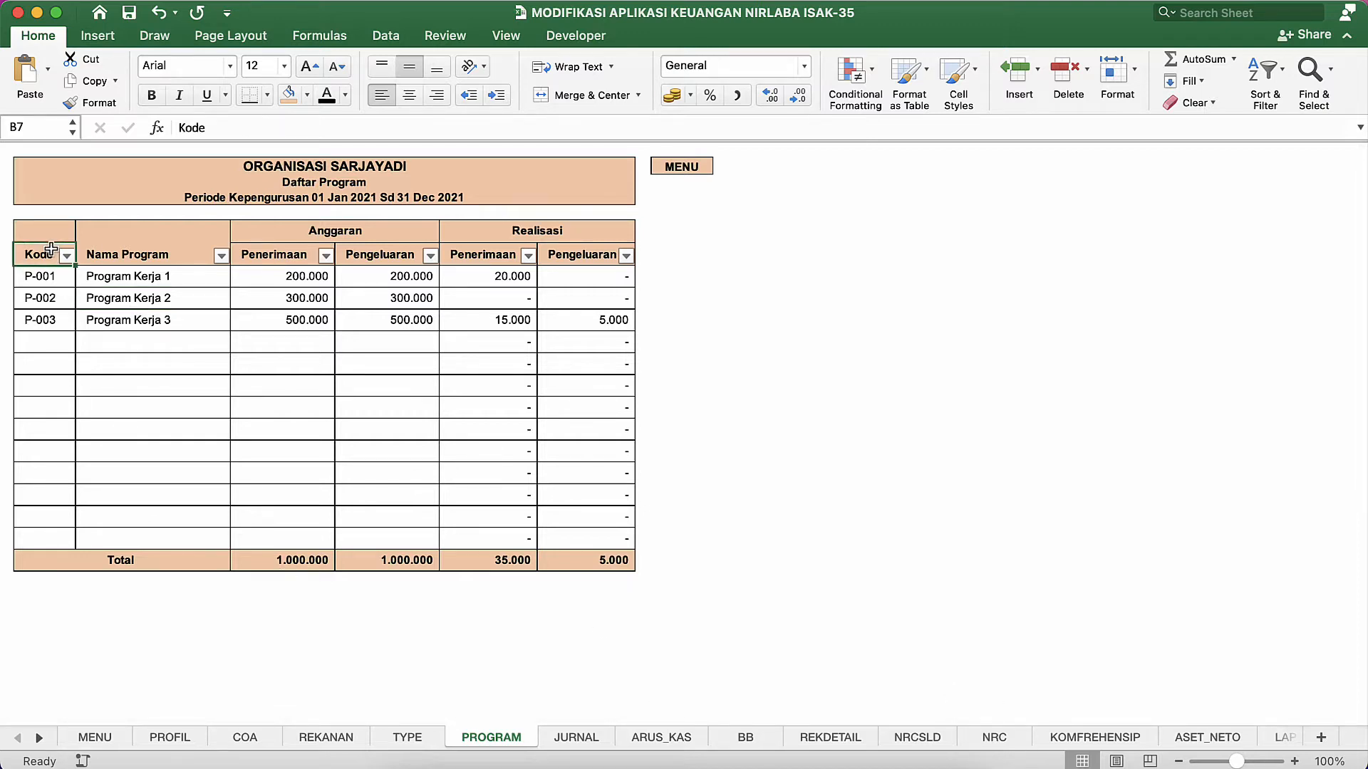
click(124, 252)
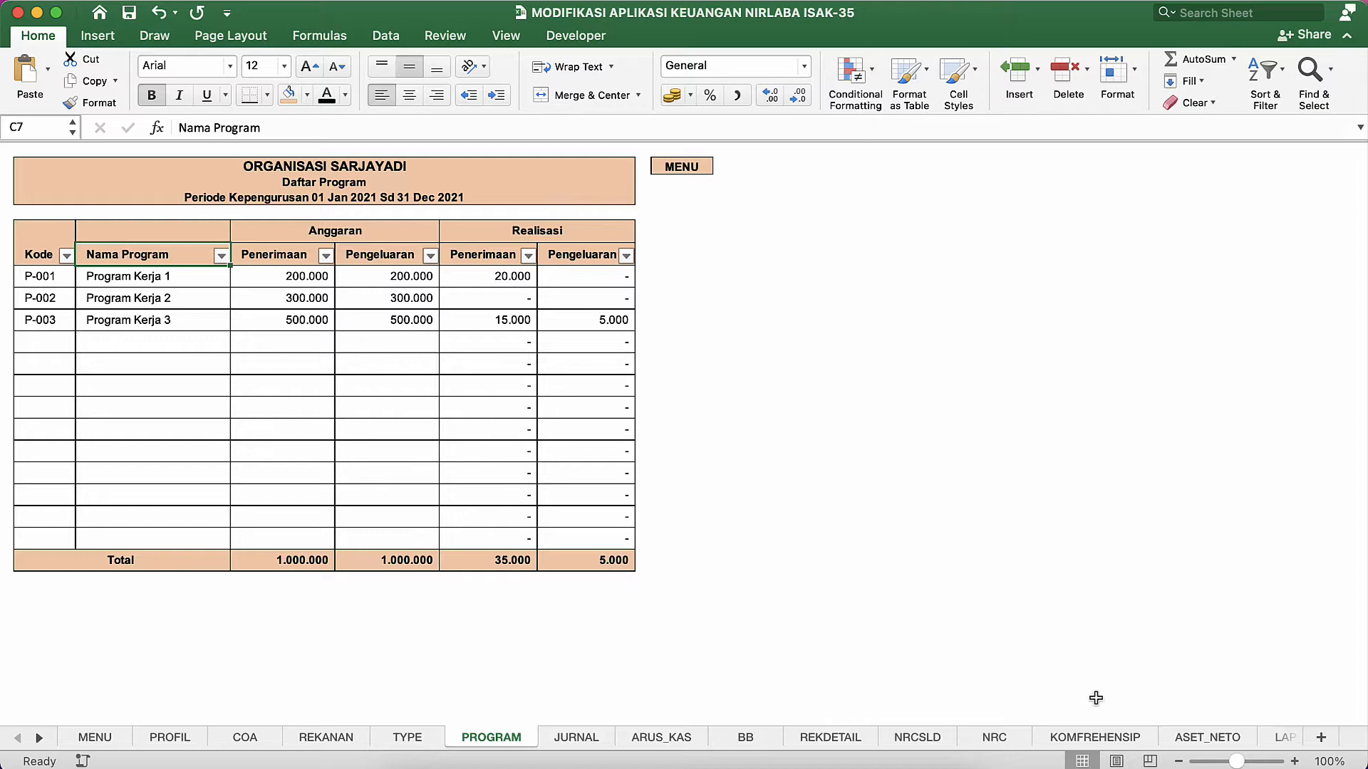
Examine the LAP_PROGRAM report sheet, including the formula for Pendapatan Bazar and the Kode Program selection cell.
click(1282, 741)
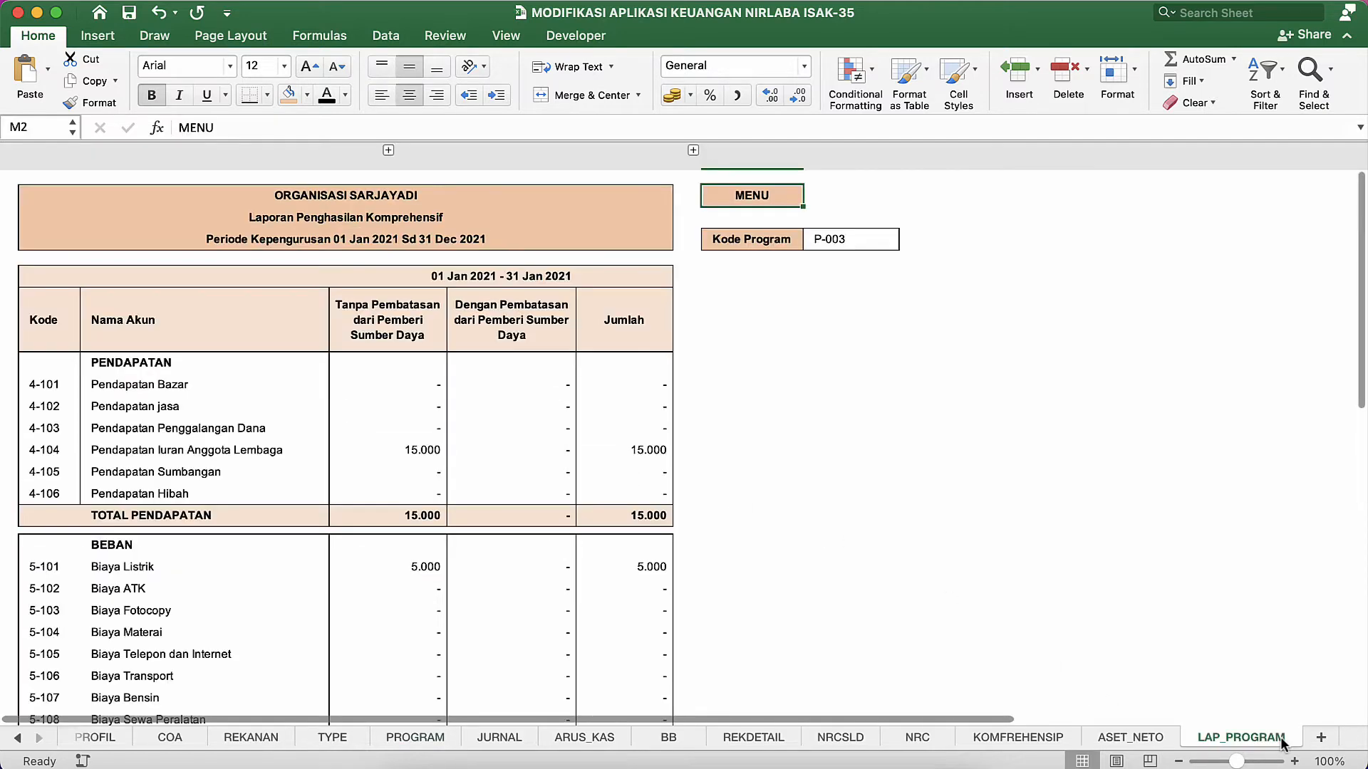
click(371, 384)
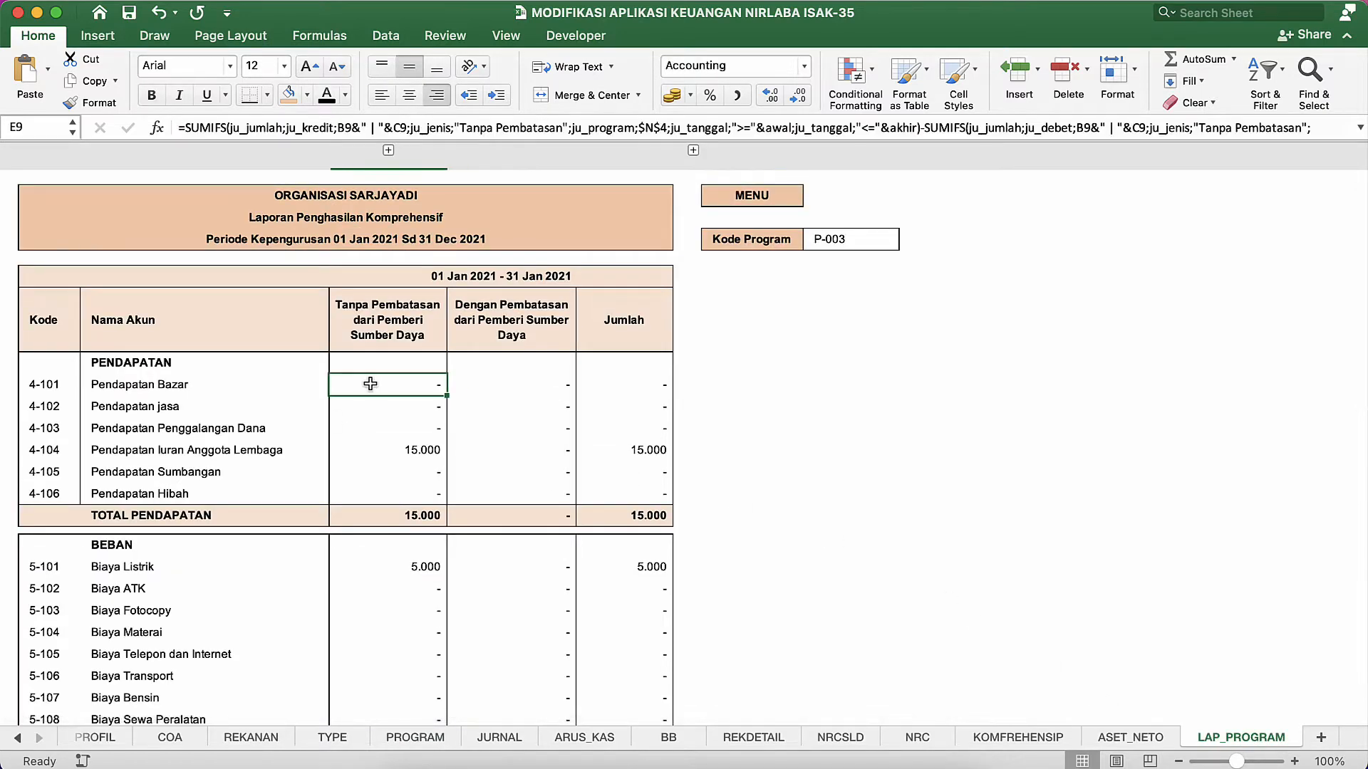
click(830, 239)
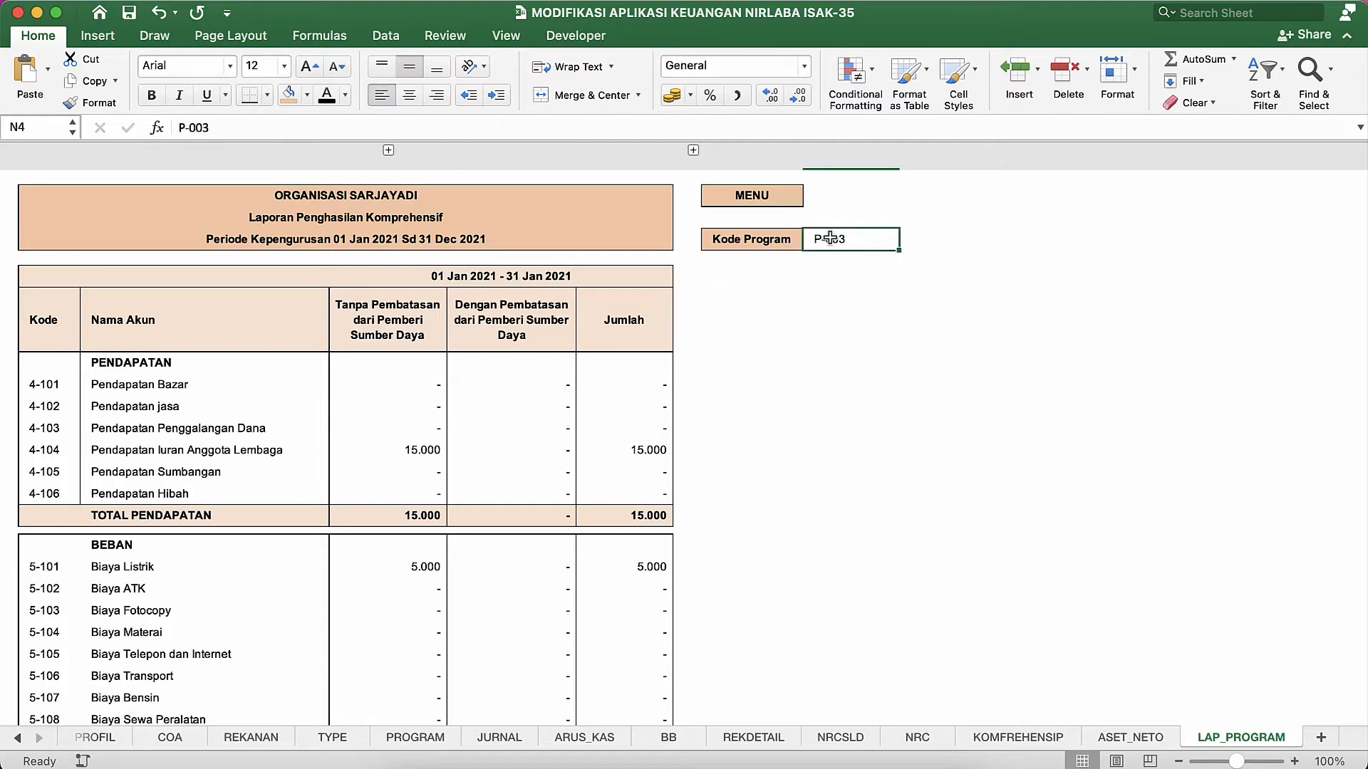
Switch back to the original APLIKASI KEUANGAN NIRLABA ISAK-35 workbook's MENU sheet.
key(ctrl+Up)
click(826, 326)
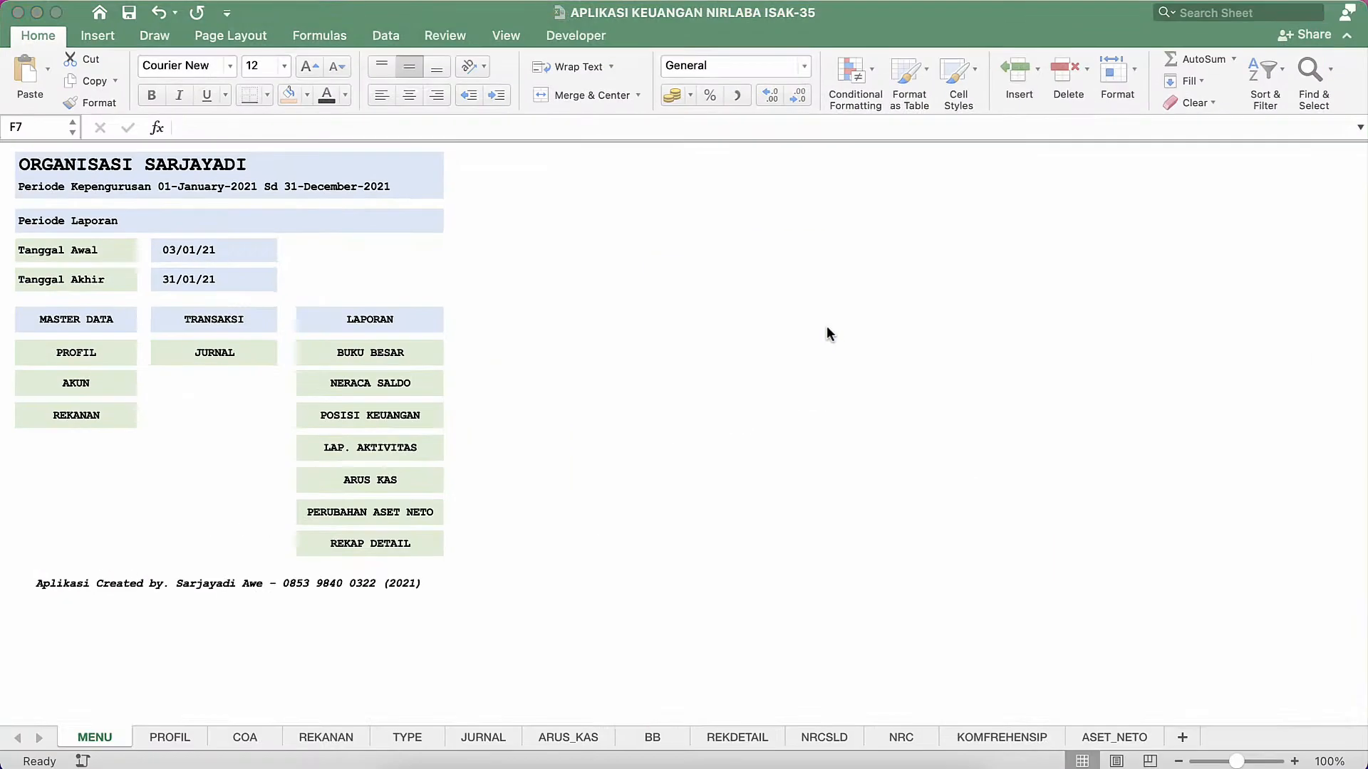
click(256, 250)
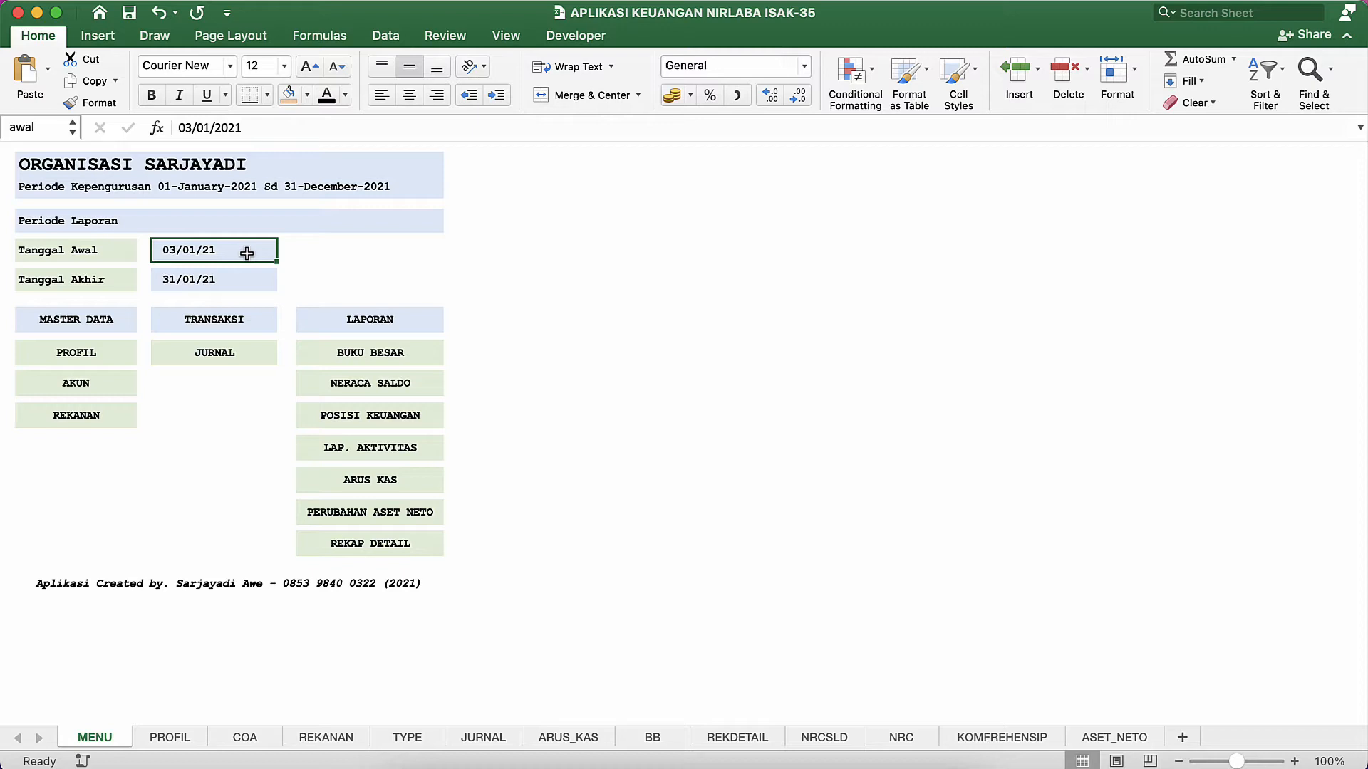
click(222, 449)
Copy the REKANAN menu entry and paste it into cell B19 below it in the MASTER DATA column.
click(33, 425)
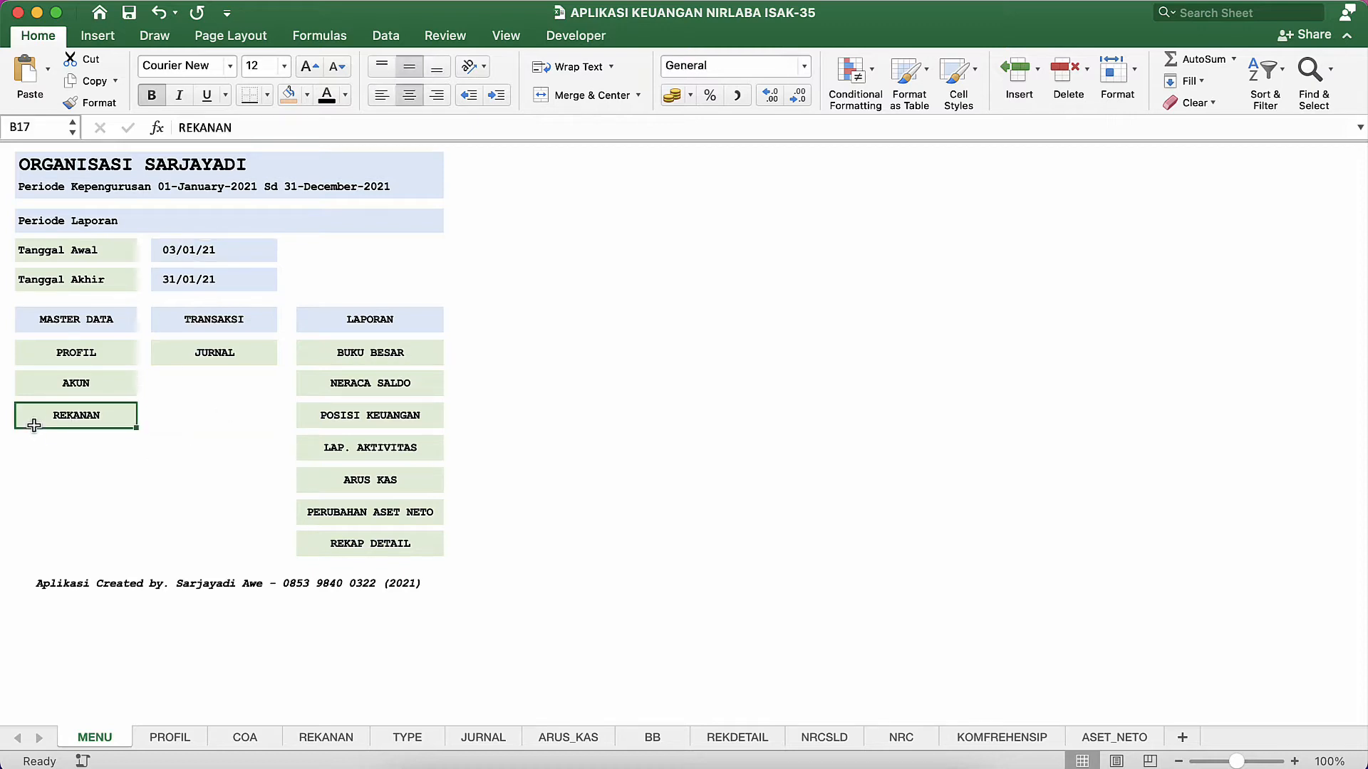
key(super+c)
right_click(33, 425)
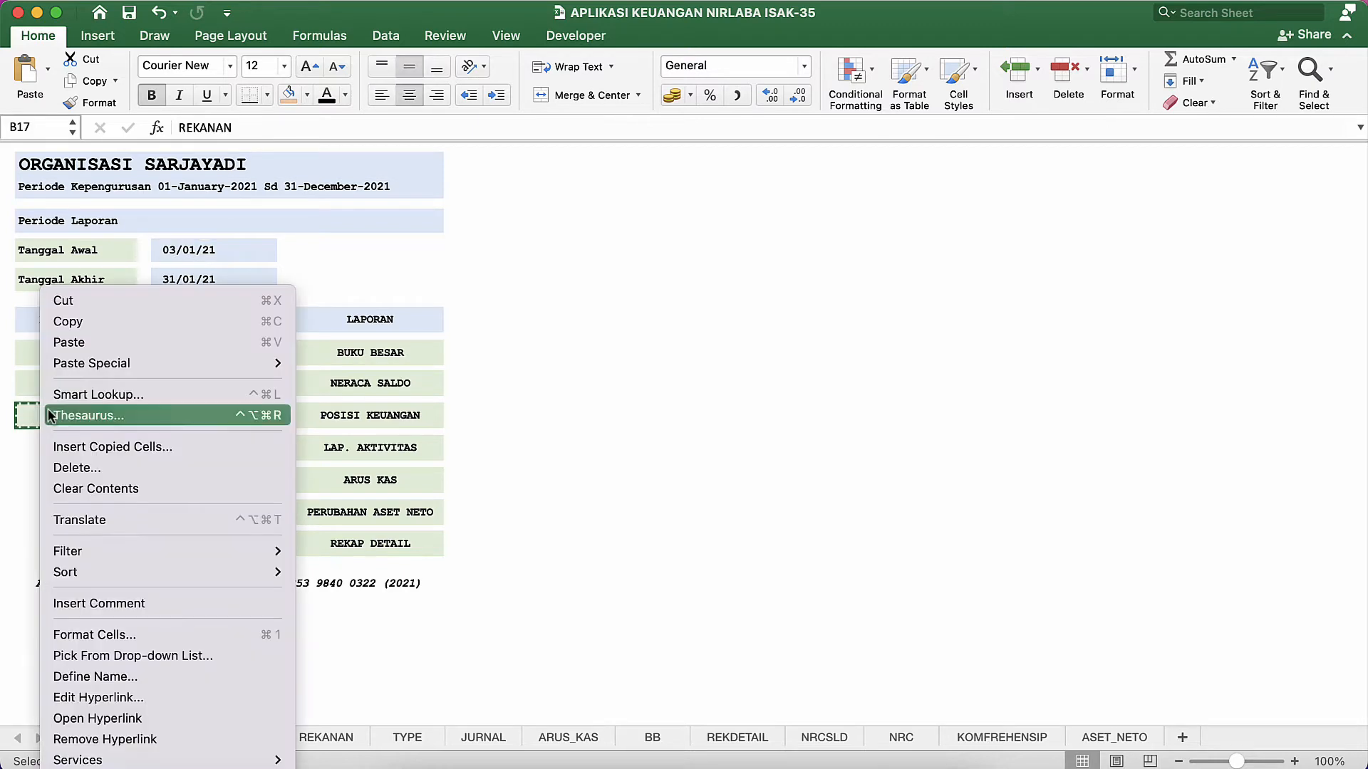
click(68, 321)
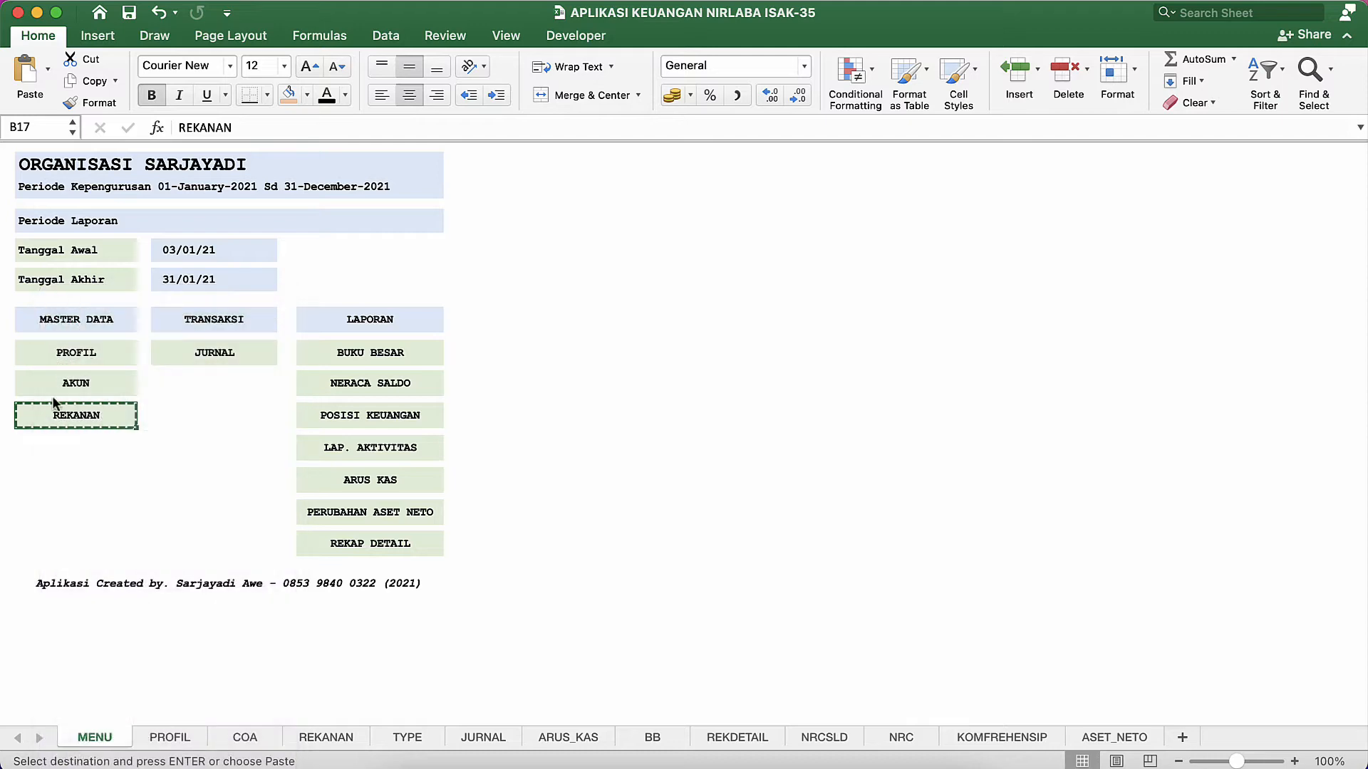
click(46, 444)
right_click(45, 443)
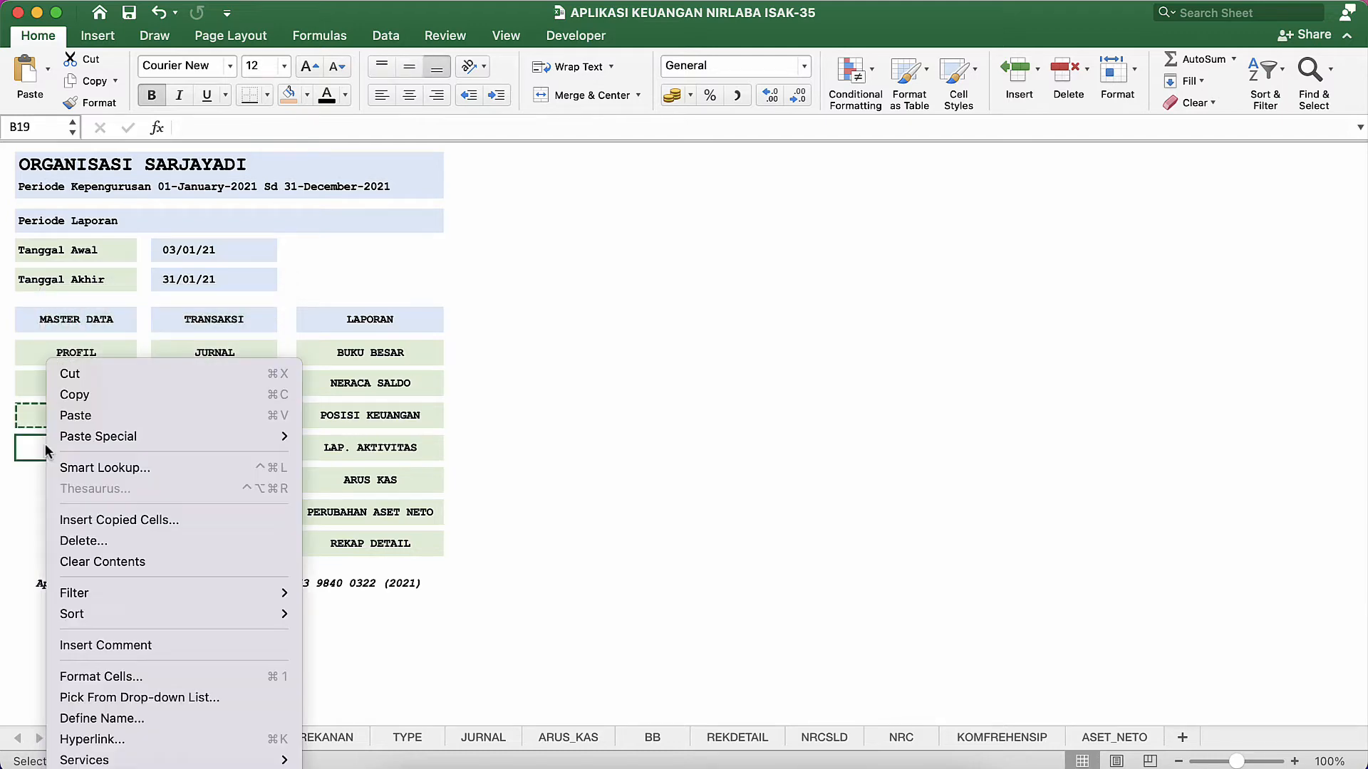
click(75, 415)
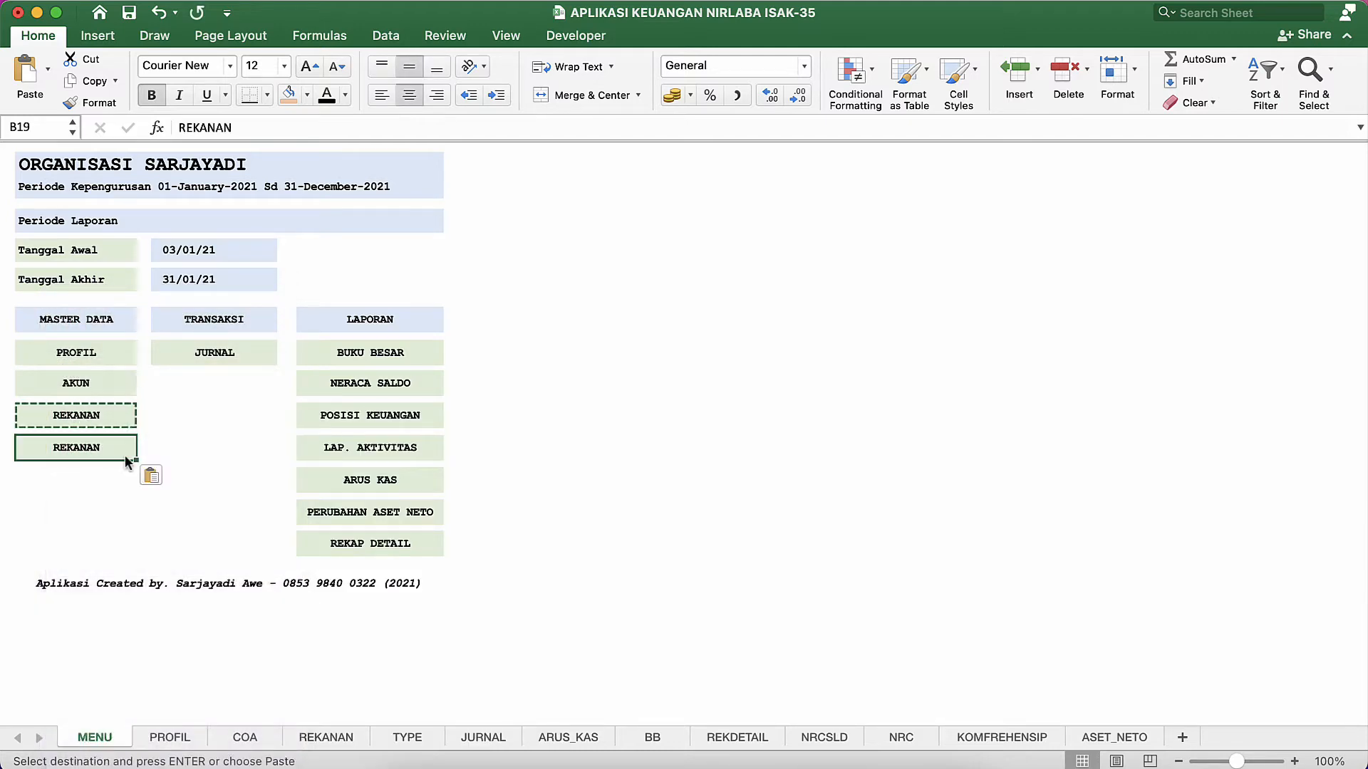
Replace the text of the pasted menu entry in cell B19 with PROGRAM.
click(192, 443)
click(115, 455)
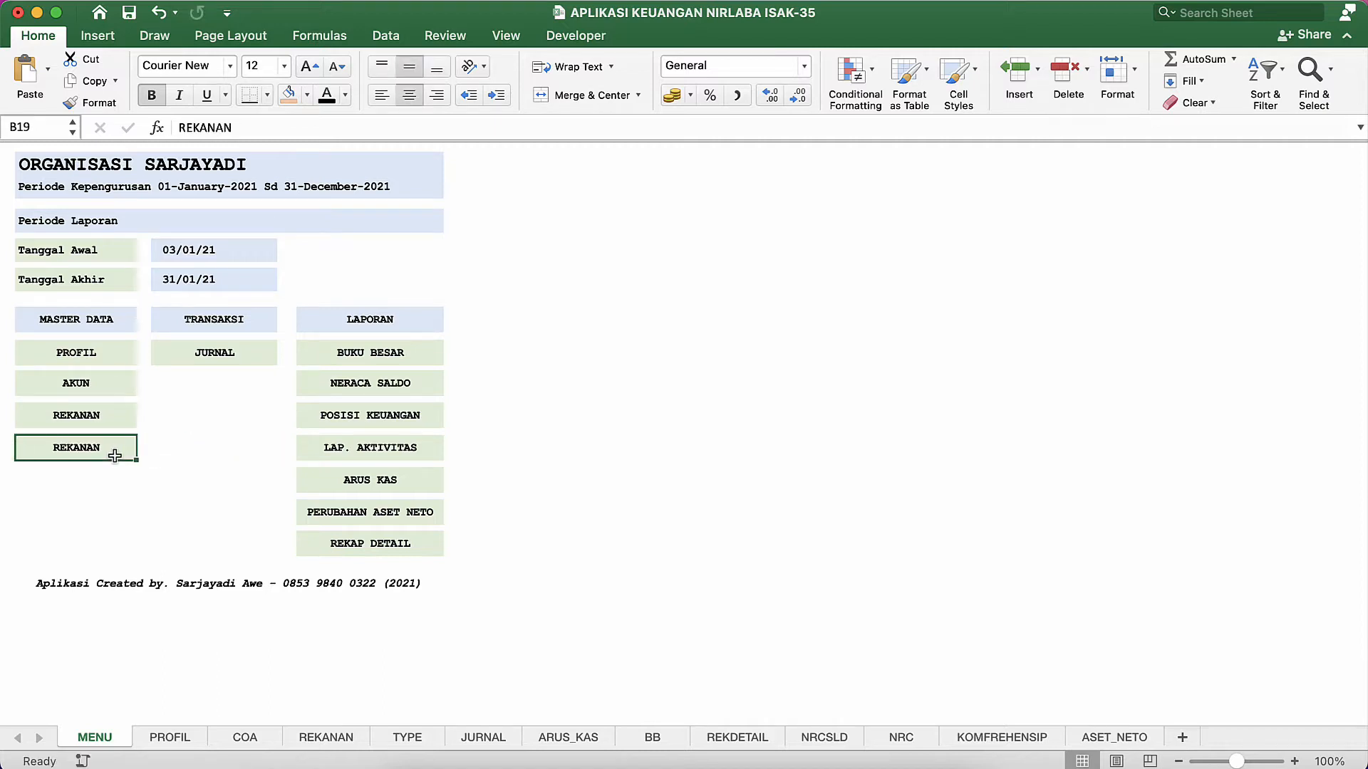
text(PROGRAM)
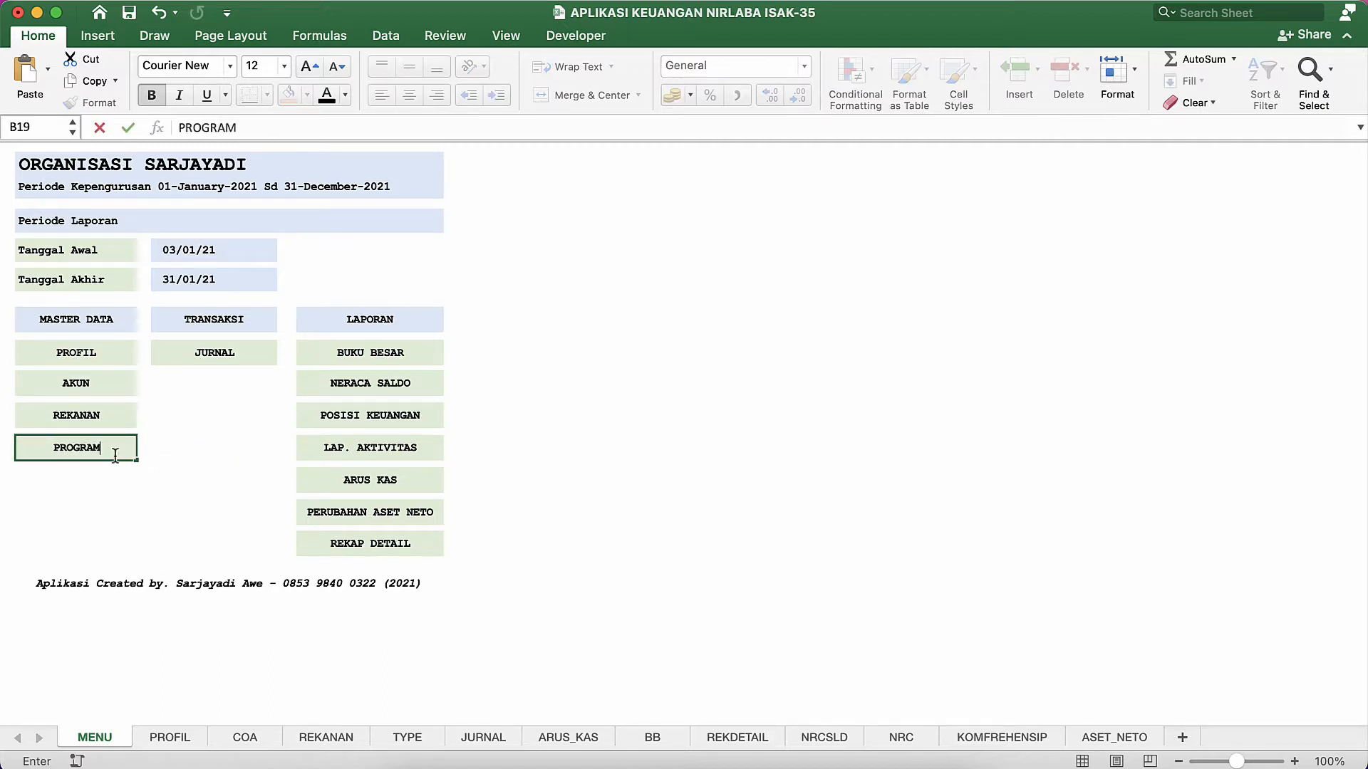
key(Return)
click(120, 451)
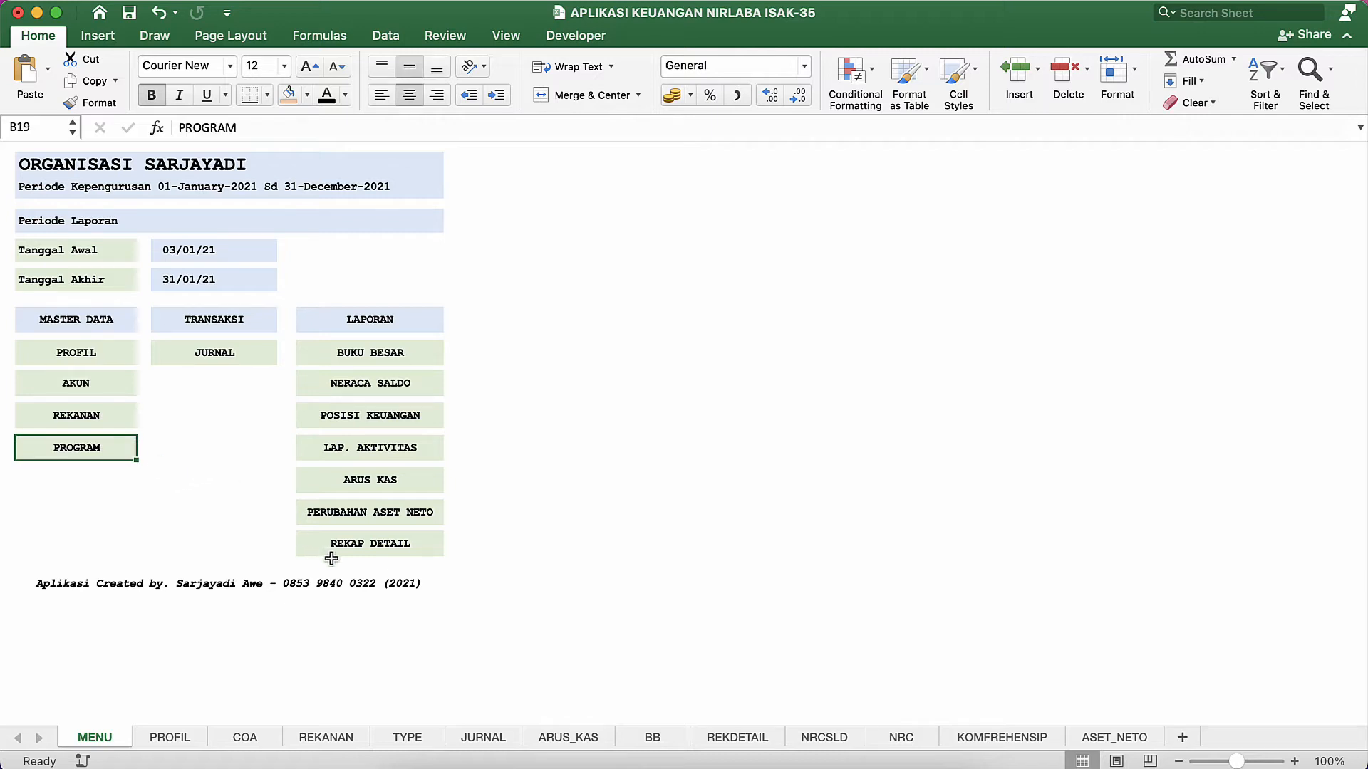
click(360, 570)
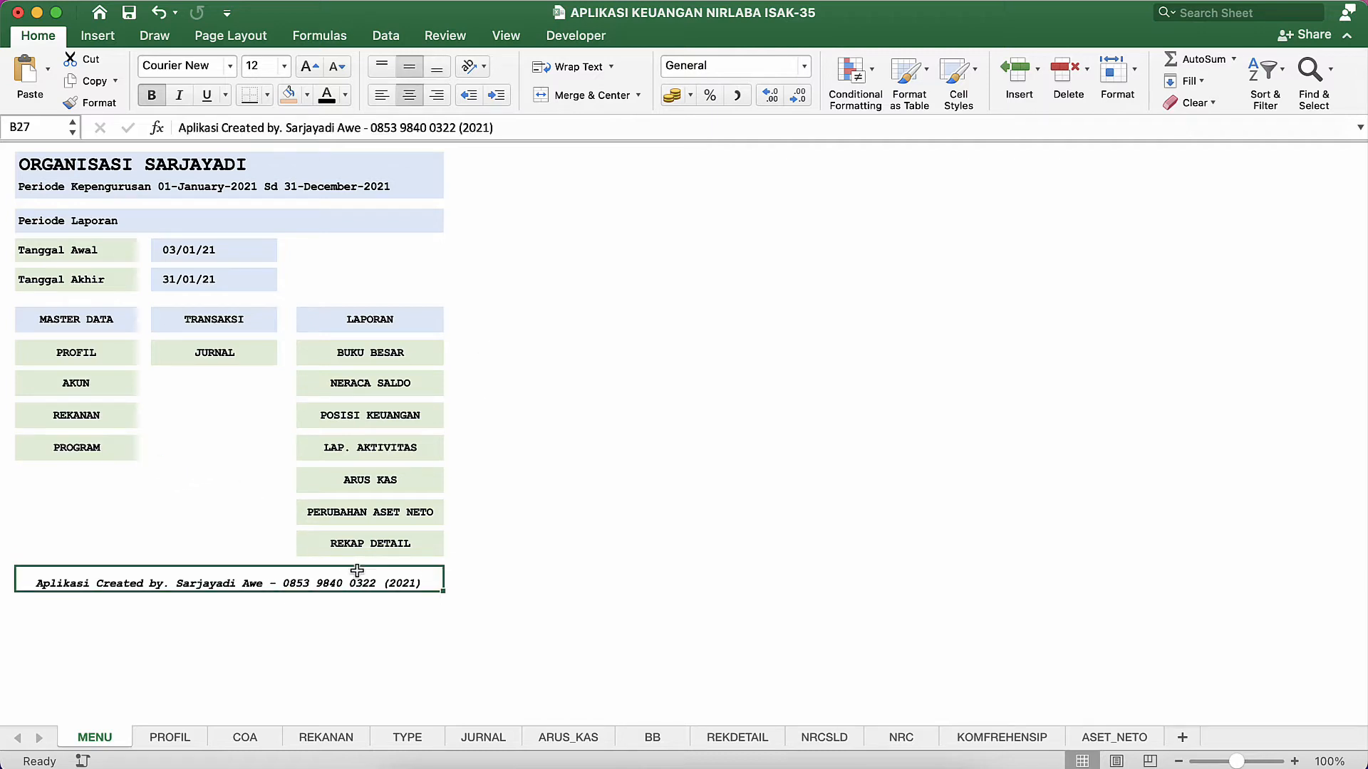
click(302, 535)
click(214, 446)
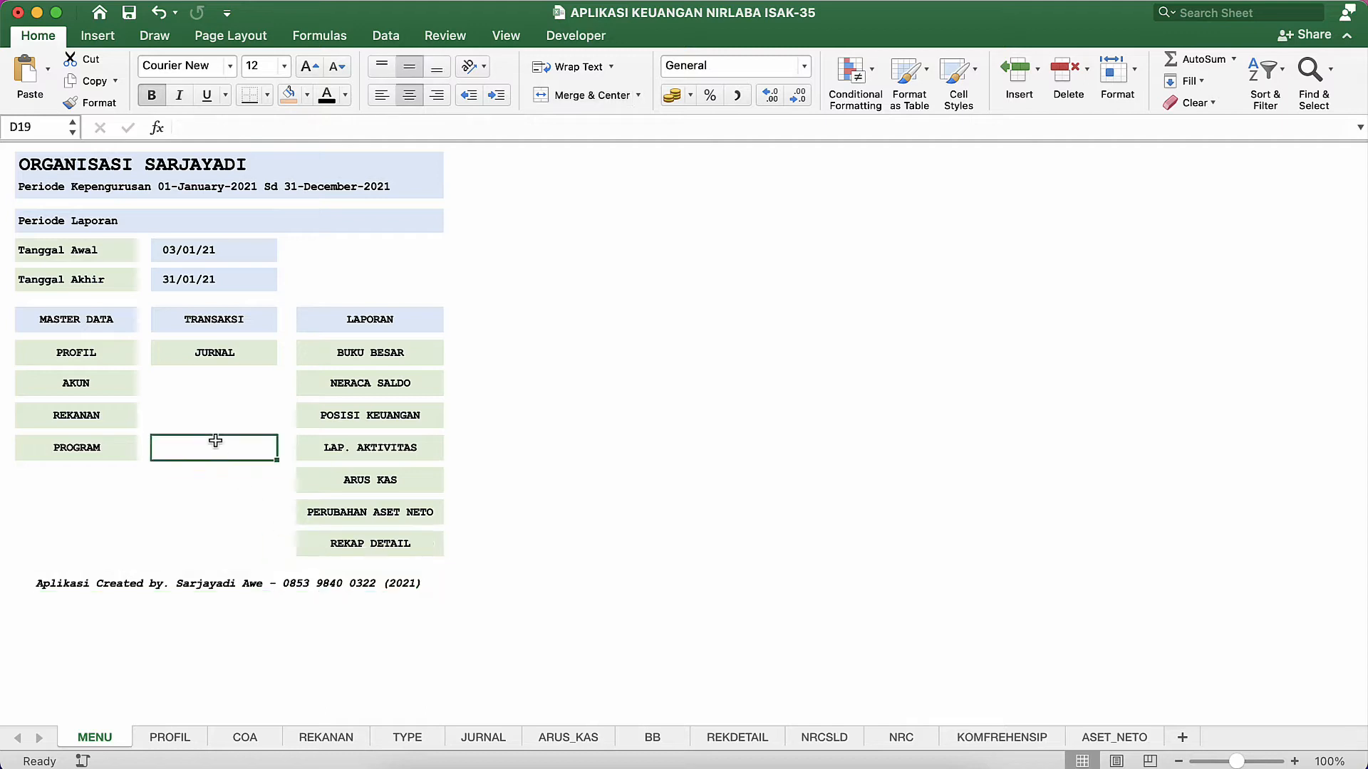
click(215, 382)
click(218, 453)
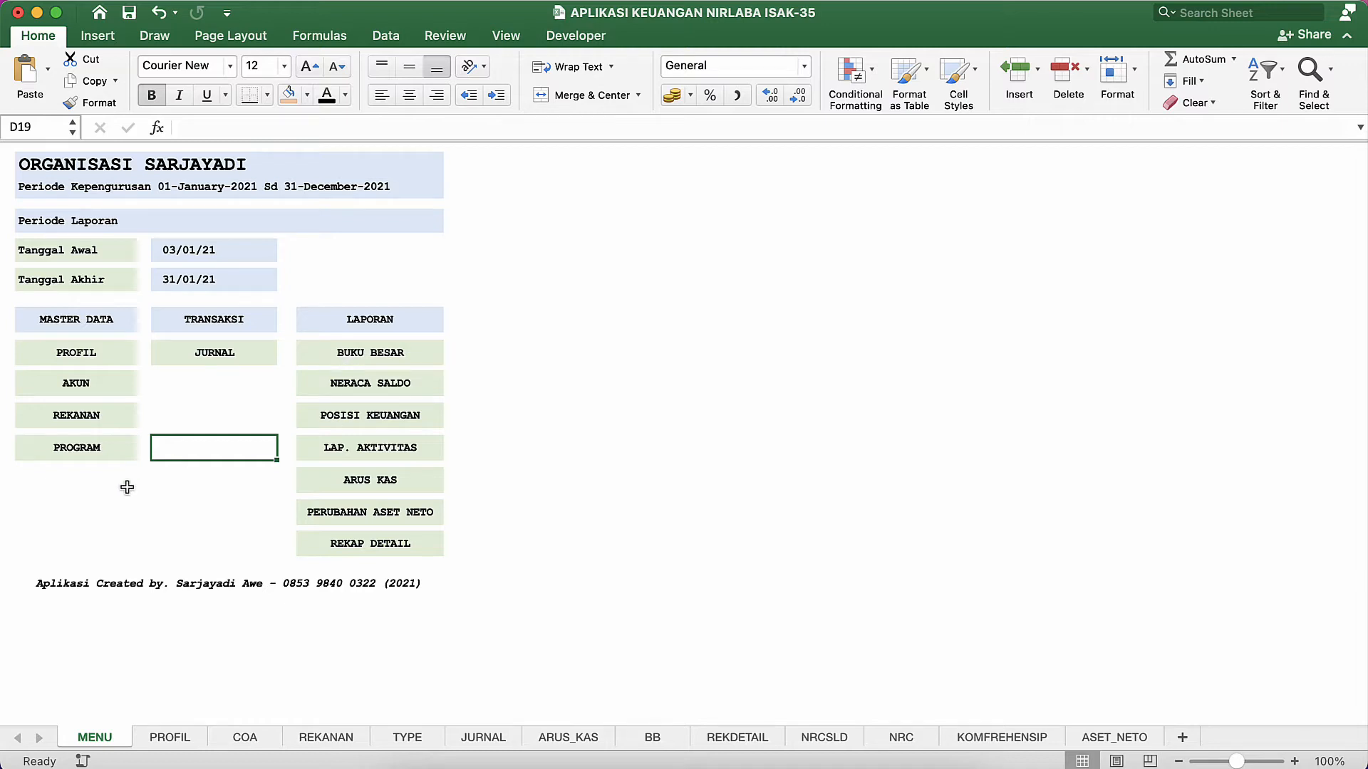
click(169, 481)
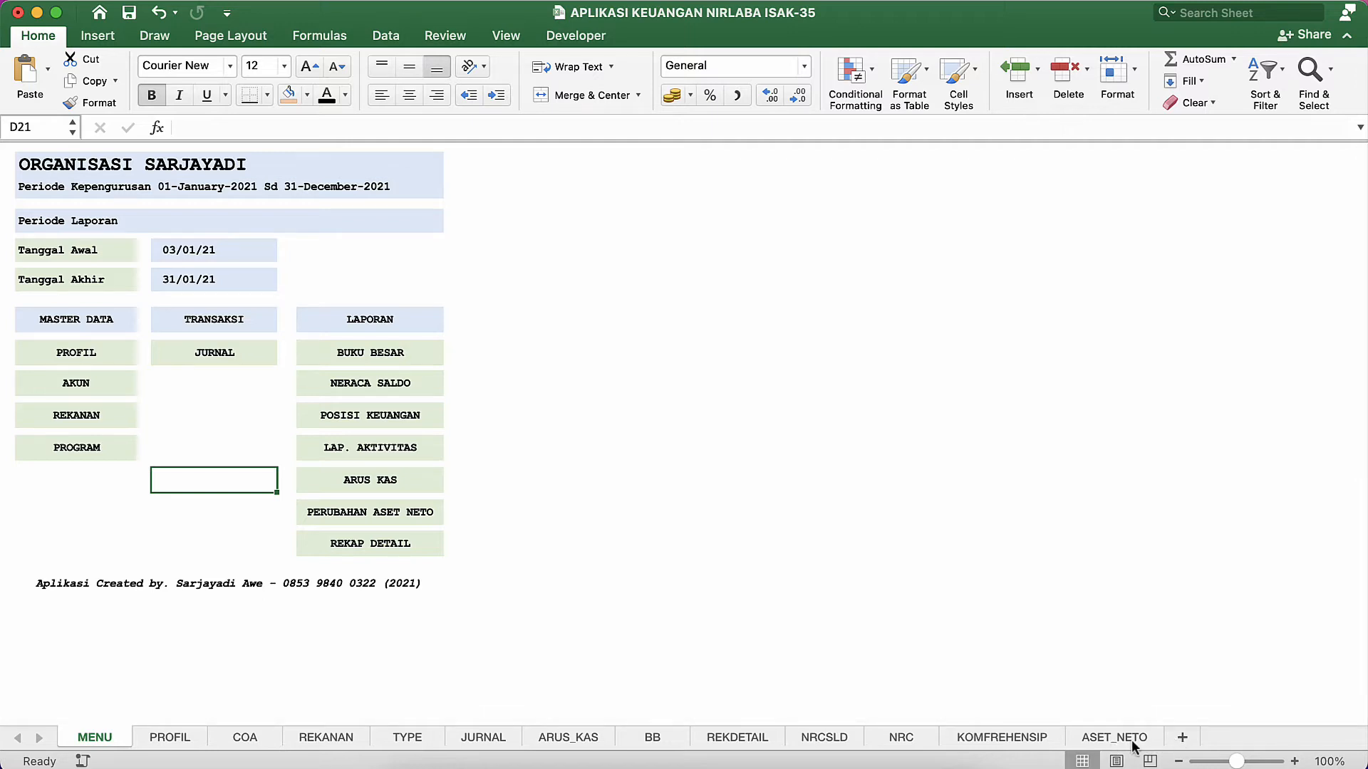
Add a new blank worksheet after the ASET_NETO sheet.
click(1048, 739)
click(1102, 738)
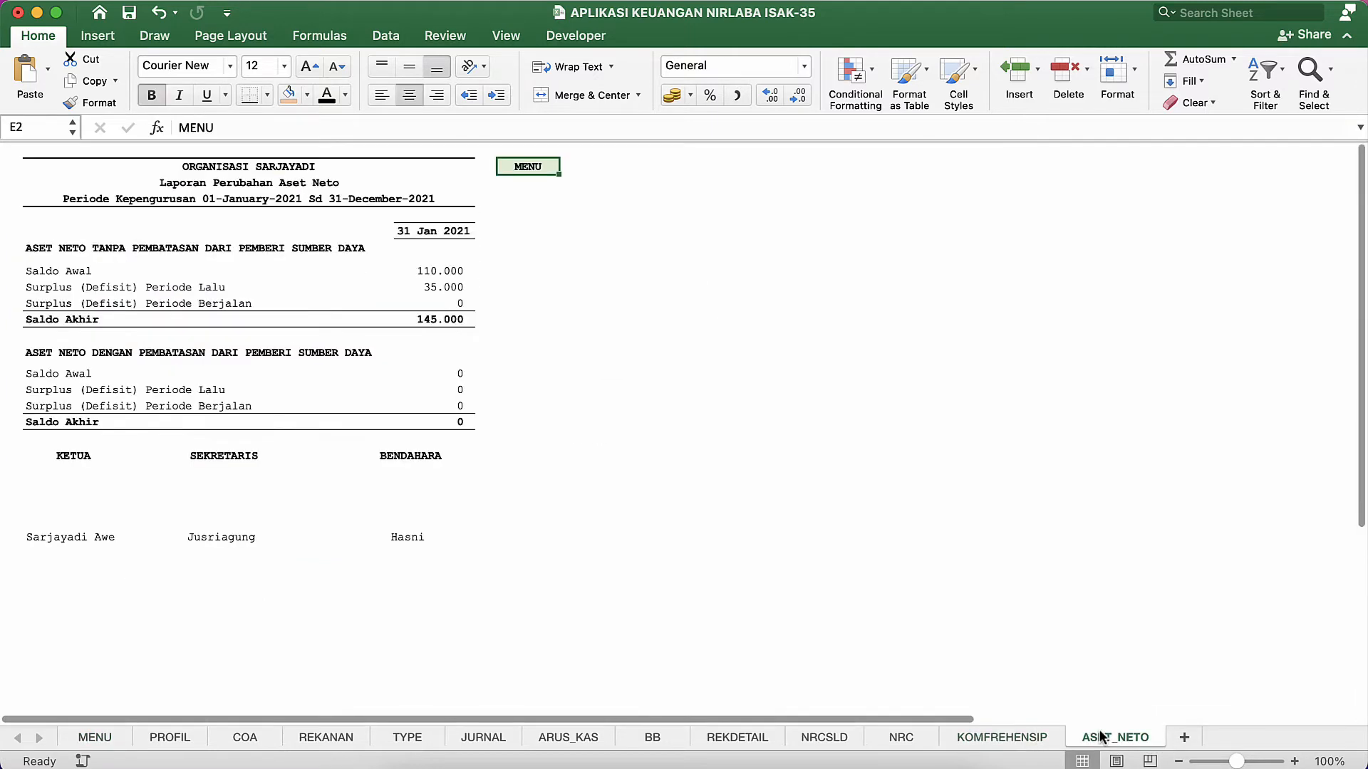
click(1184, 738)
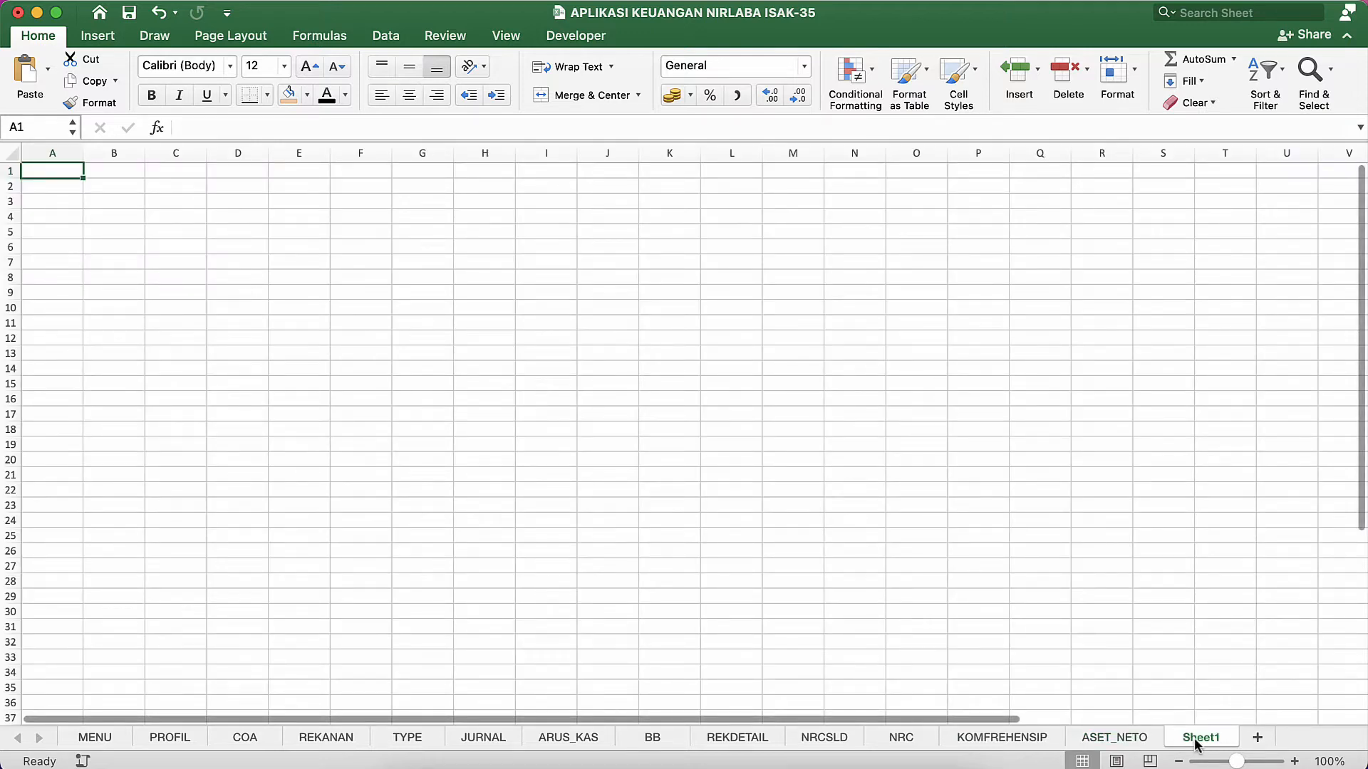
Rename the new sheet as PROGRAM2, after first trying the name PROGRAM.
right_click(1195, 741)
click(1085, 568)
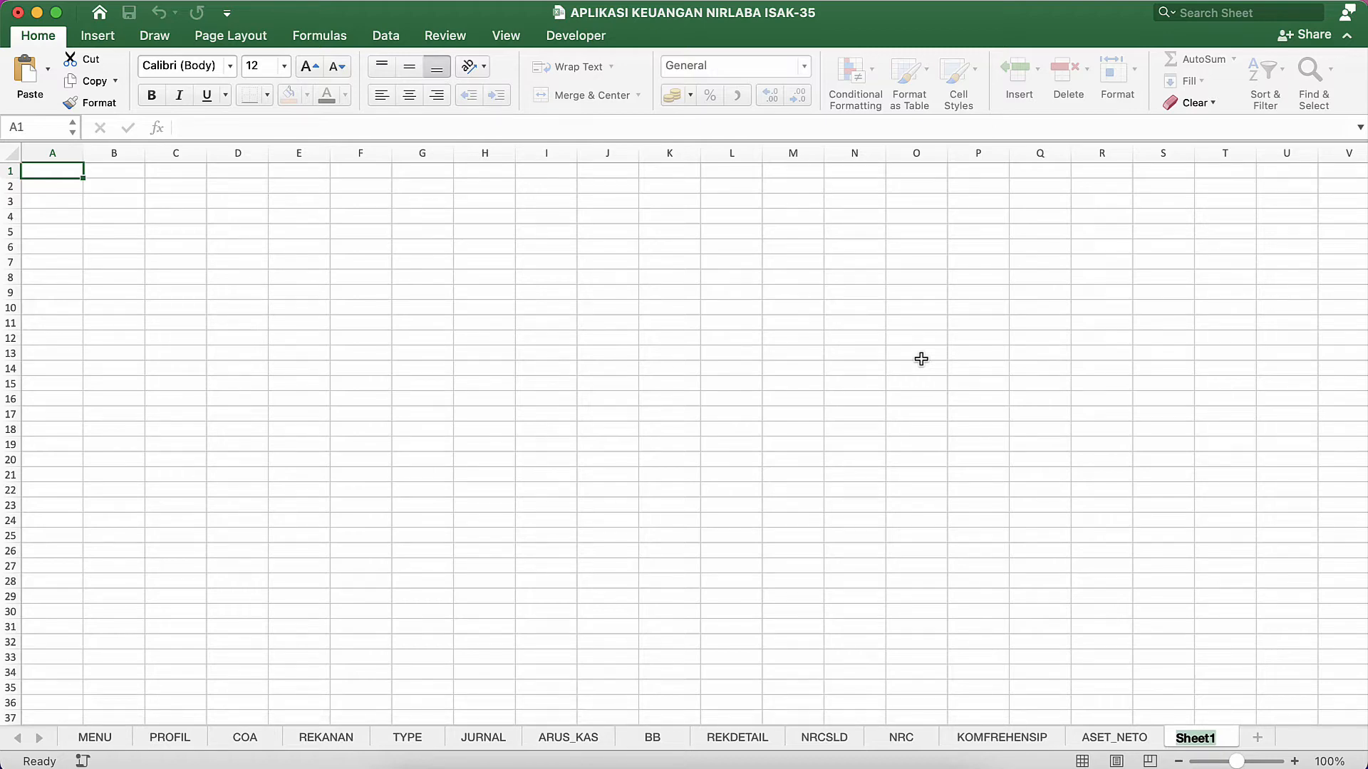
text(PROGRAM)
key(Return)
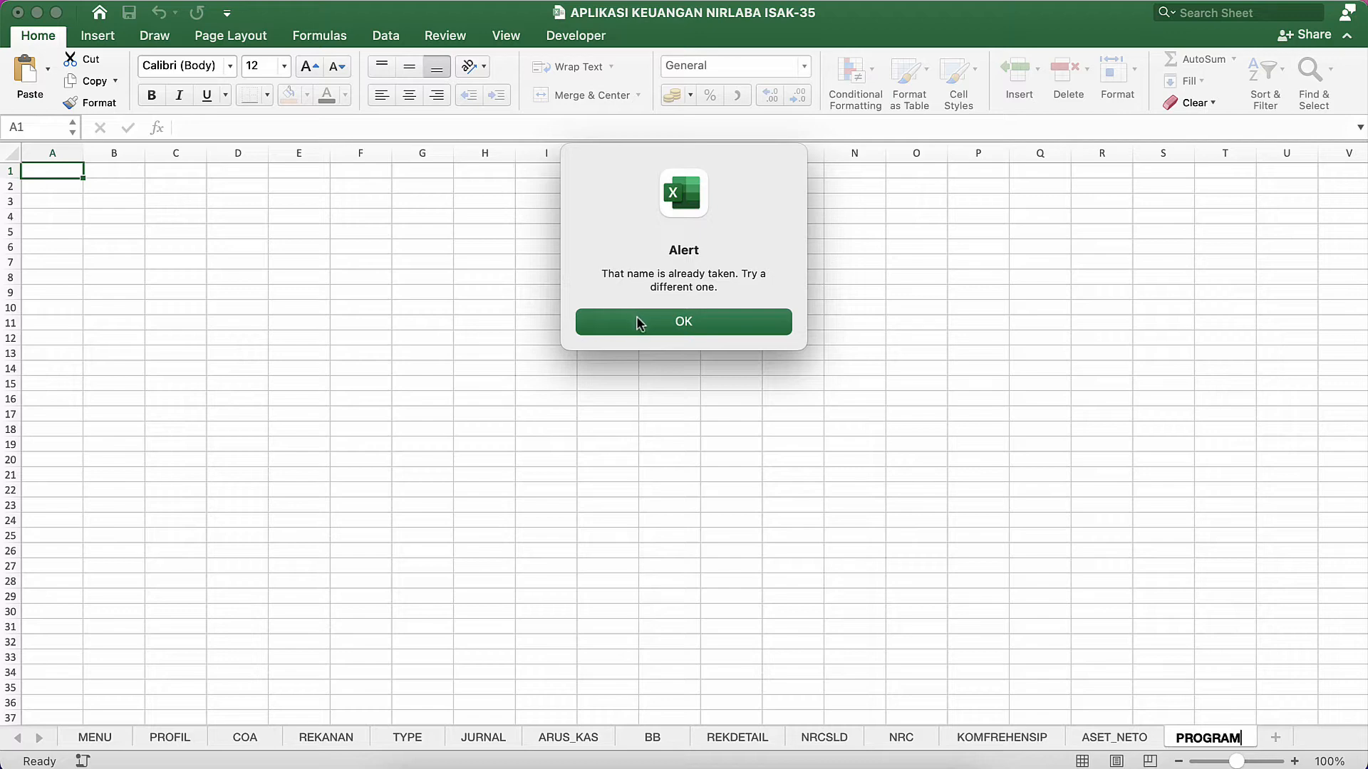
click(639, 322)
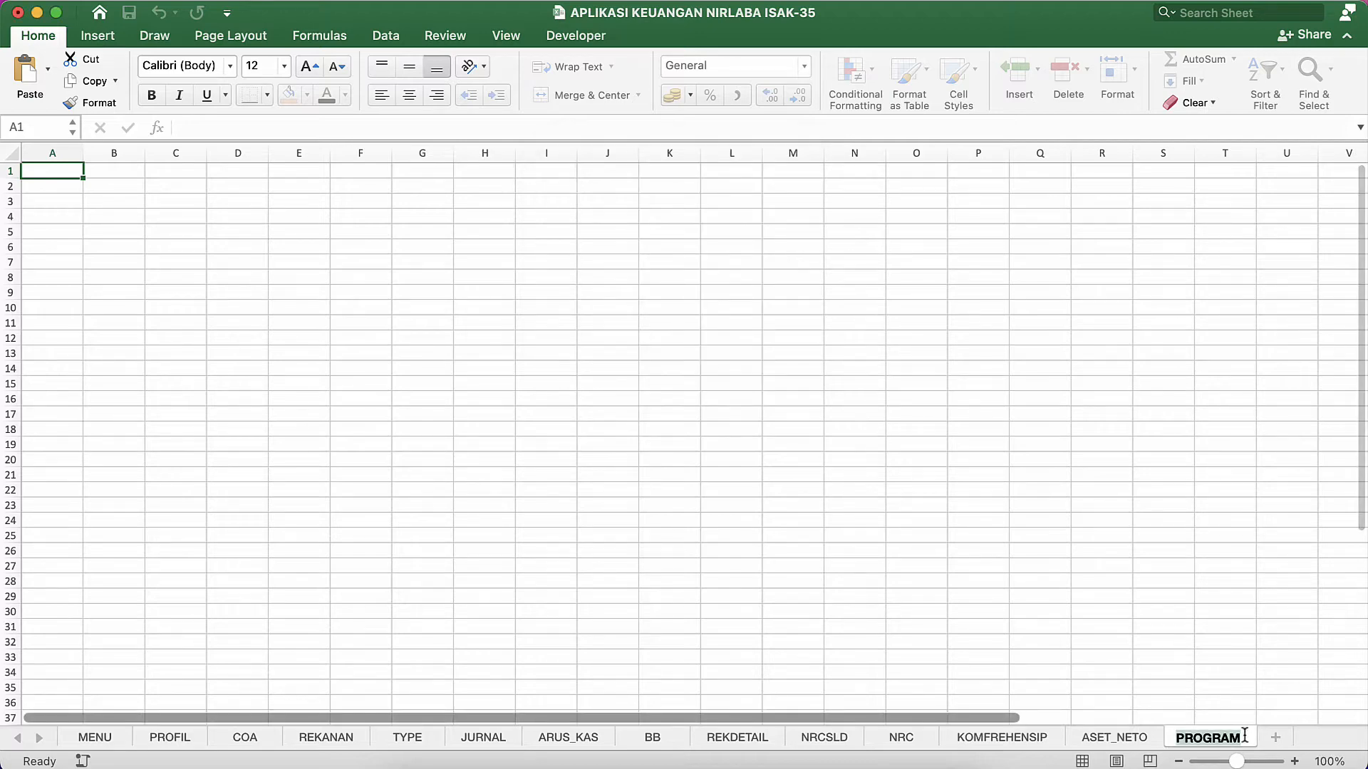
text(2)
key(Return)
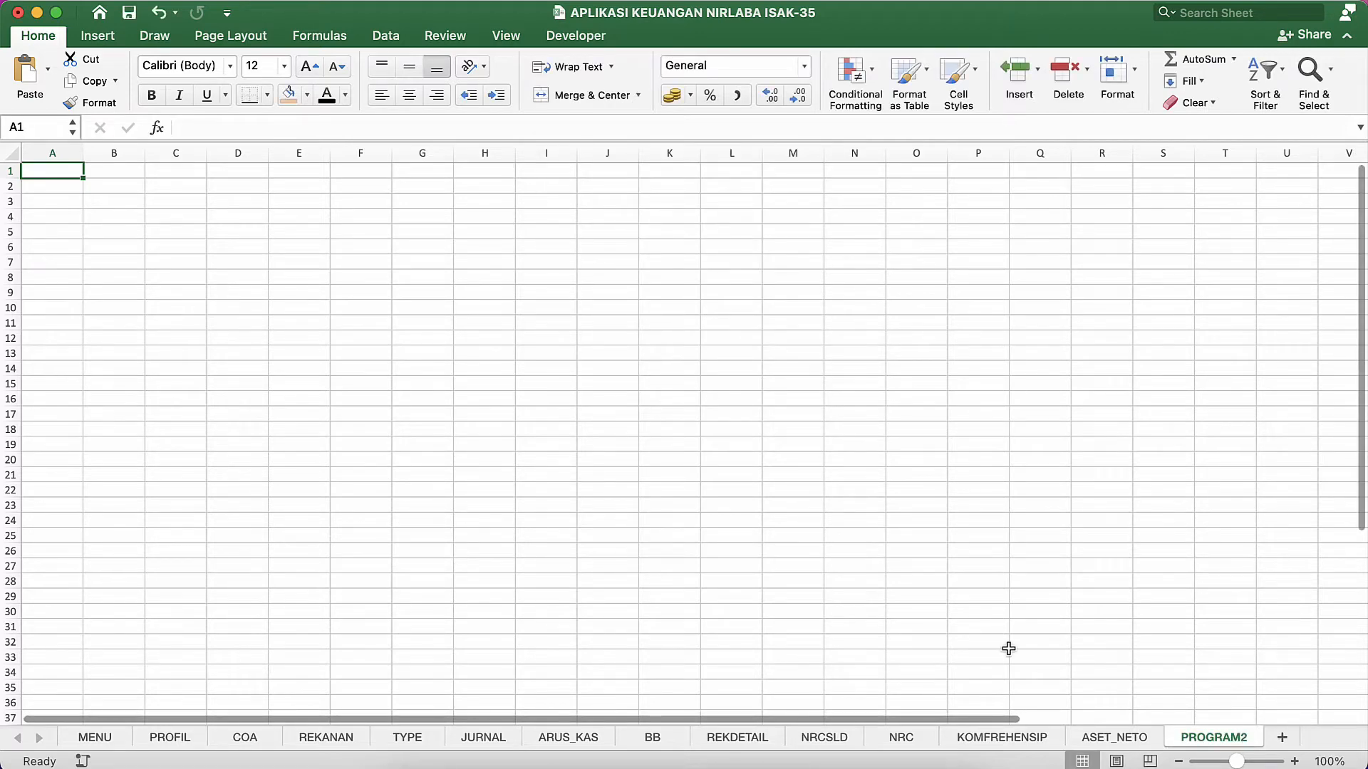
Look at the REKANAN sheet's list layout as a reference and return to the PROGRAM2 sheet.
click(1006, 645)
click(667, 565)
click(900, 640)
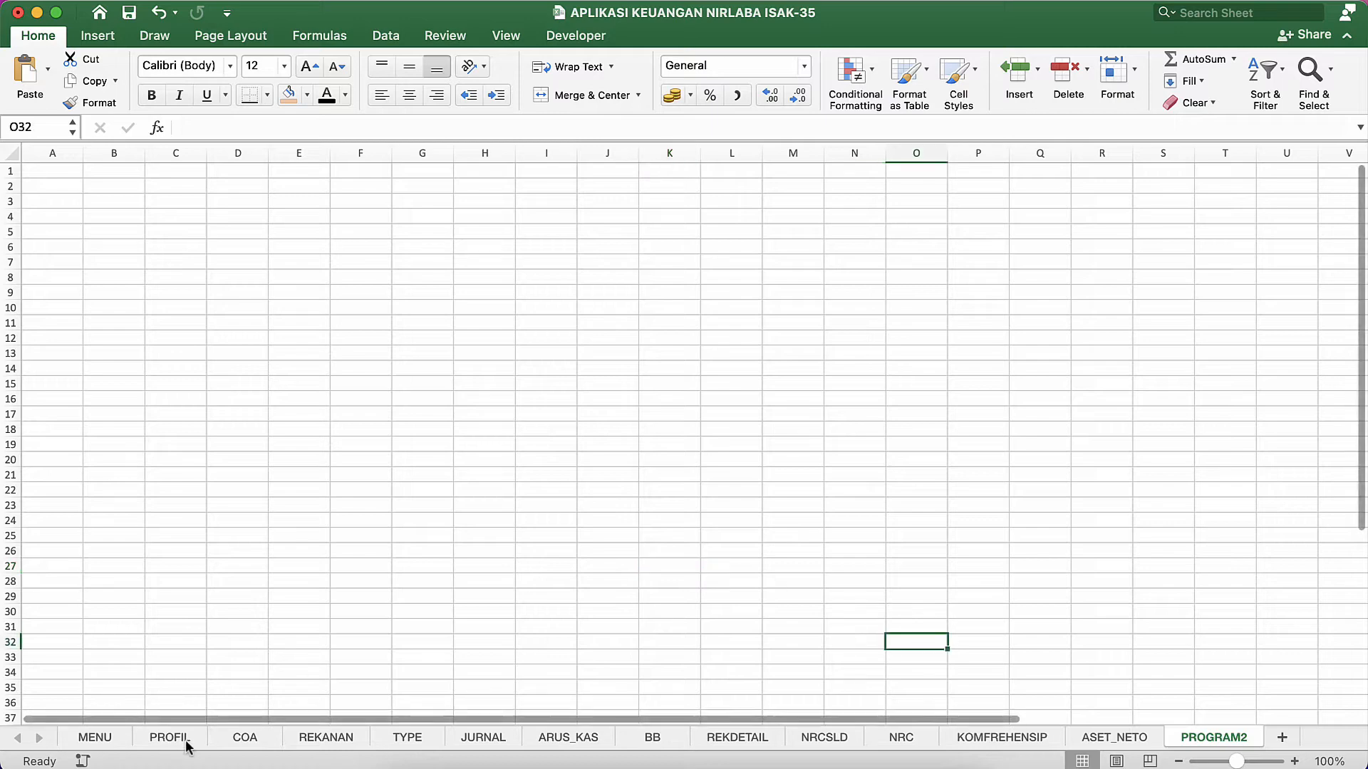
click(164, 745)
click(237, 744)
click(304, 740)
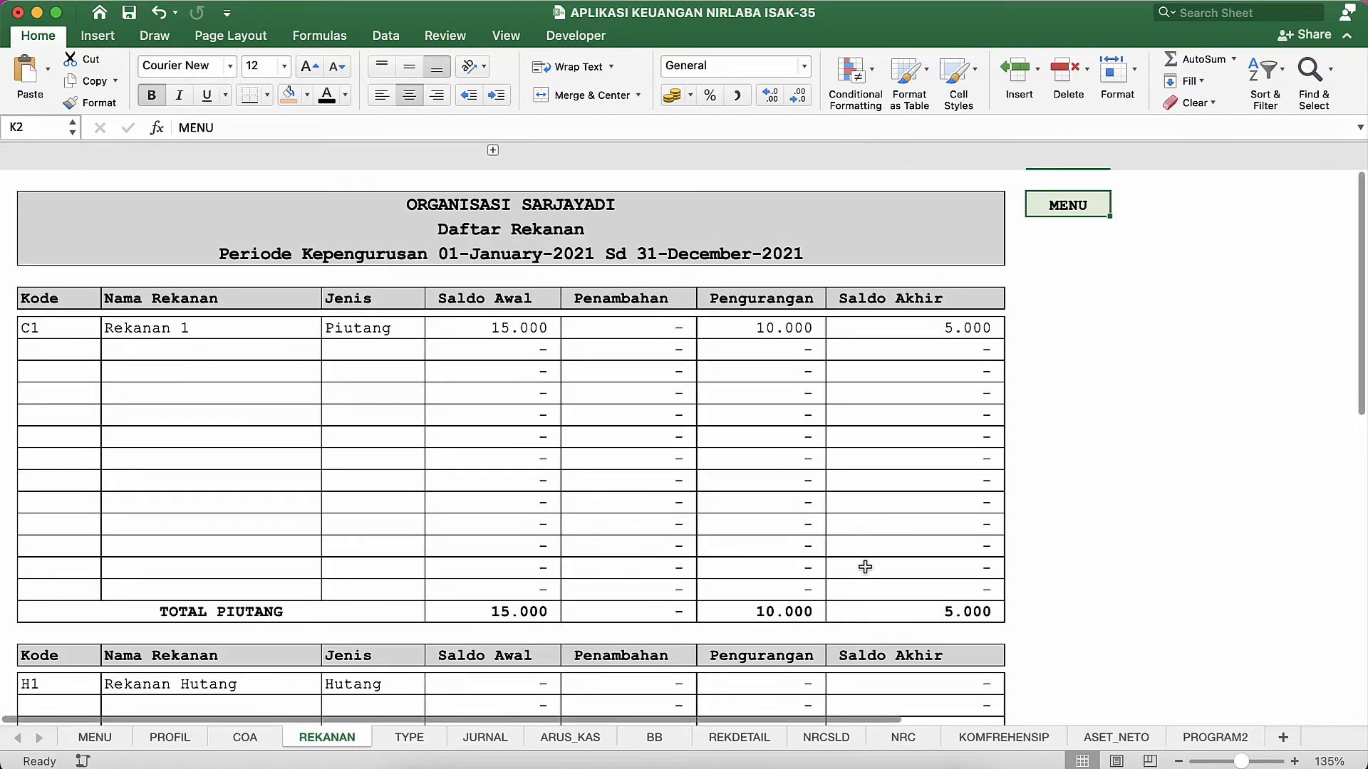
click(1216, 739)
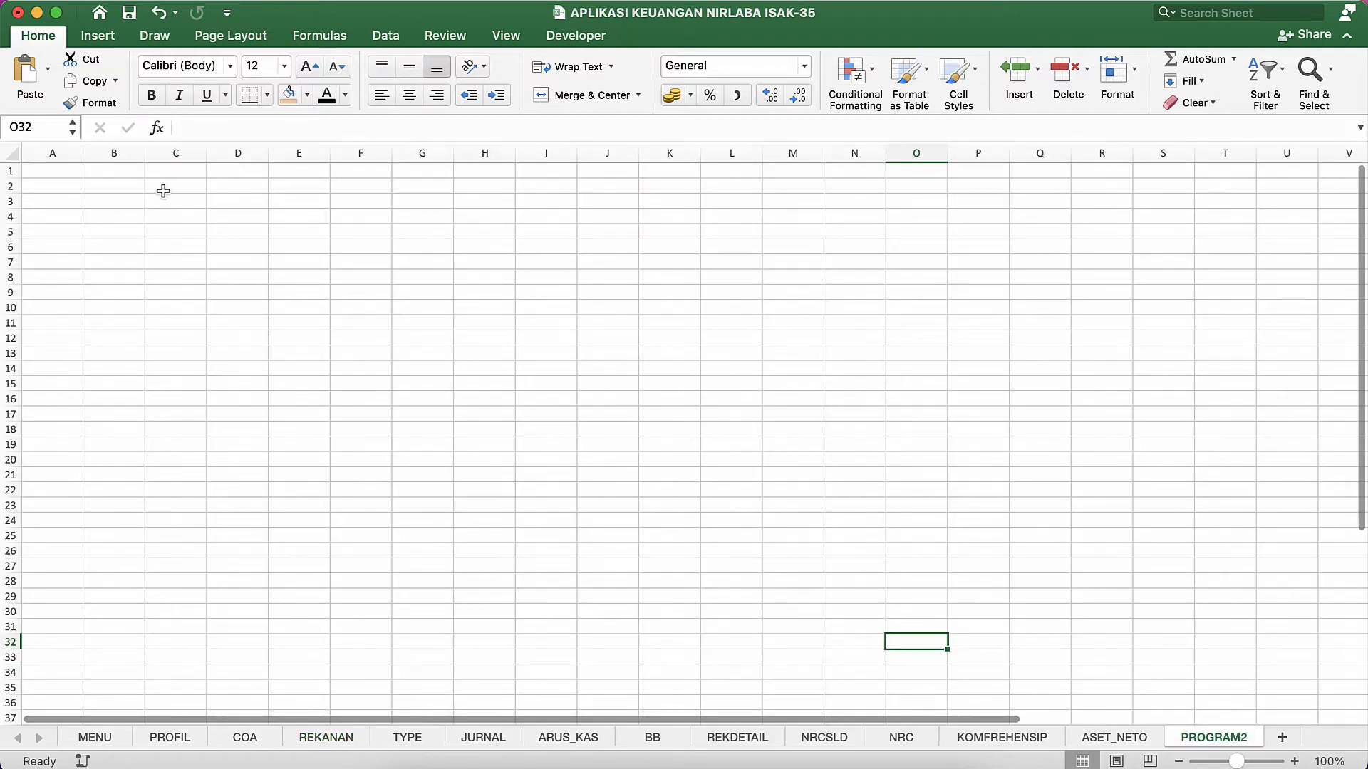
Set the row height of the entire PROGRAM2 sheet to 21 and its font to Arial.
key(super+a)
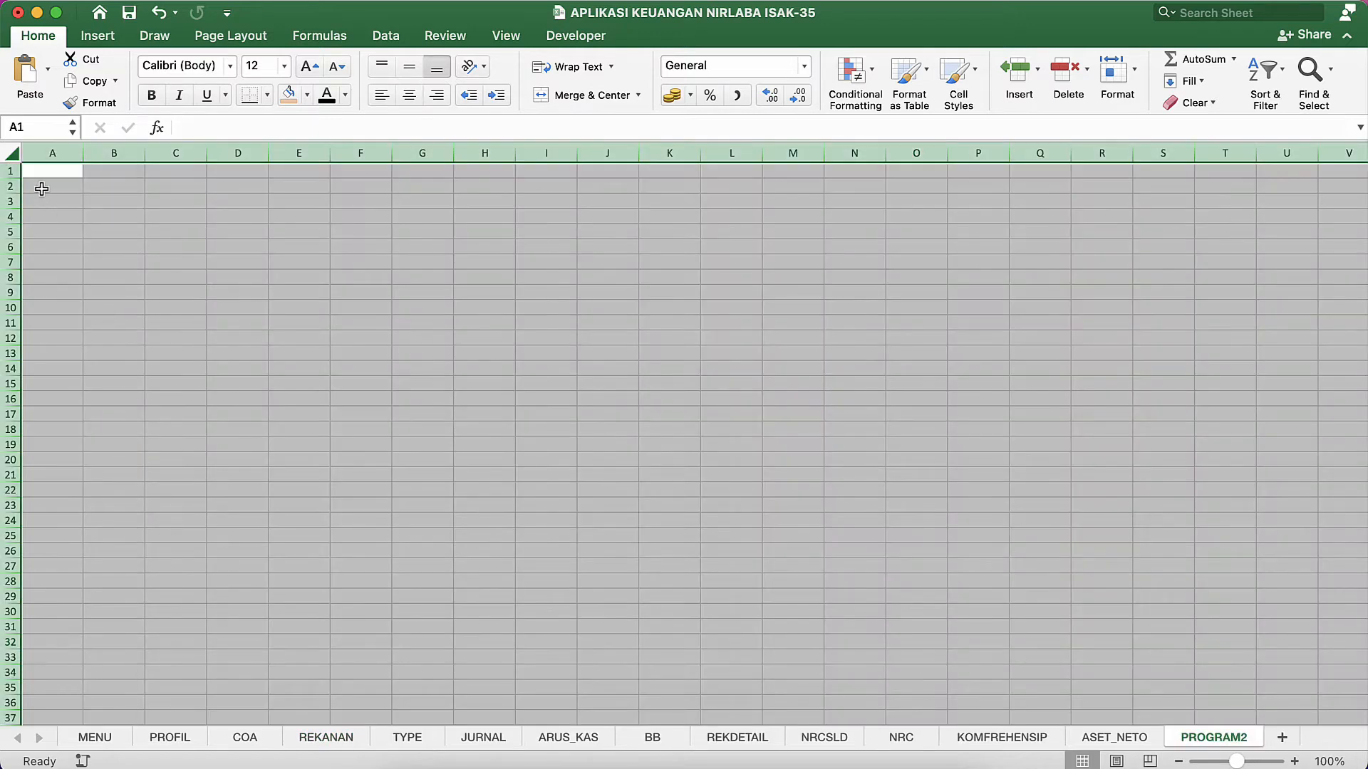
click(1294, 761)
click(1294, 761)
click(1294, 762)
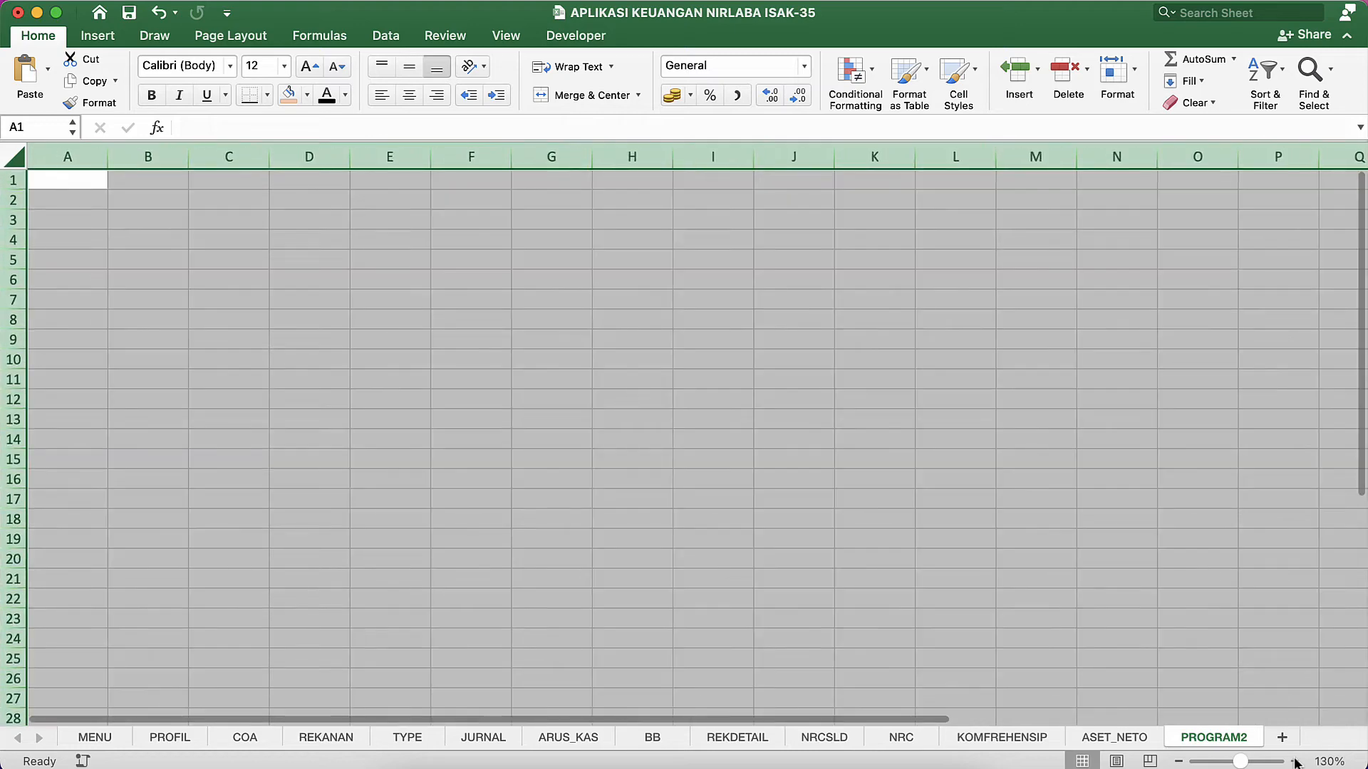
click(1295, 761)
click(1294, 761)
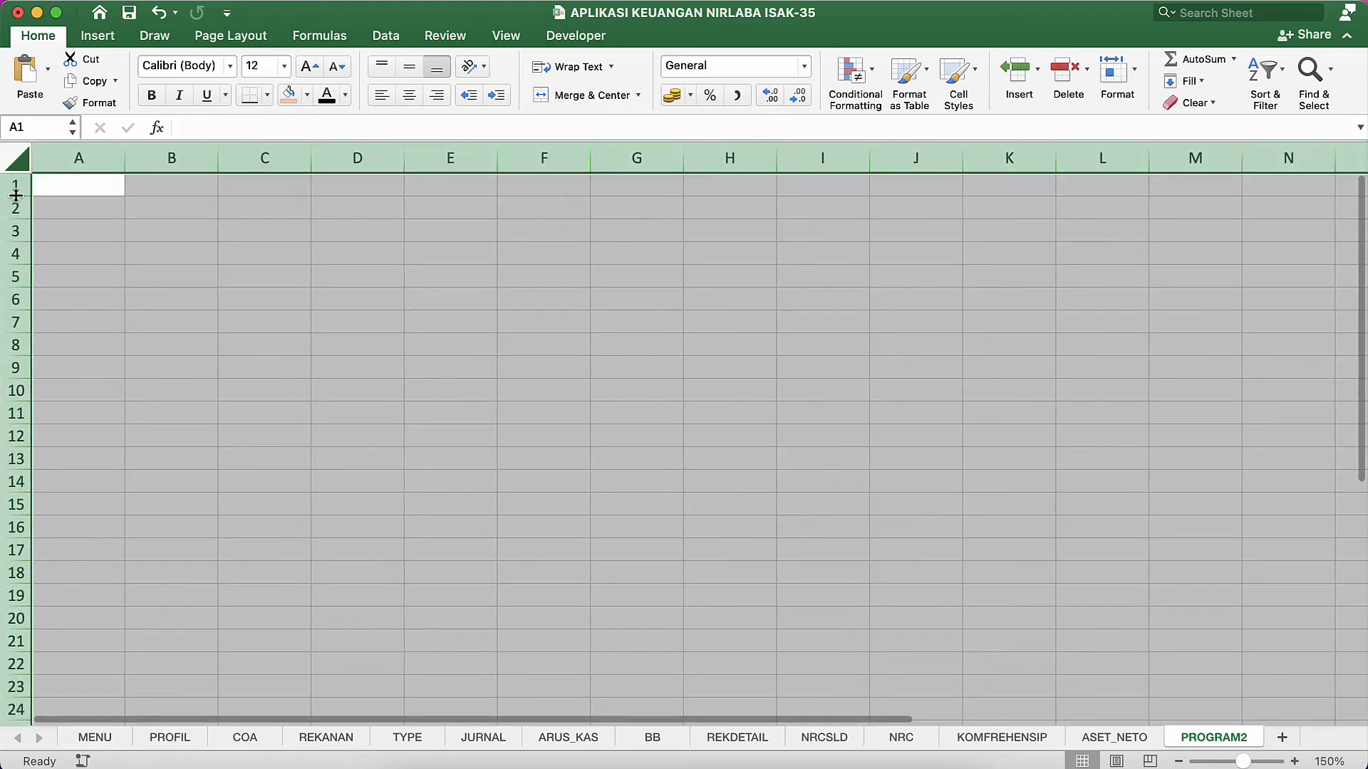
drag(15, 196, 15, 207)
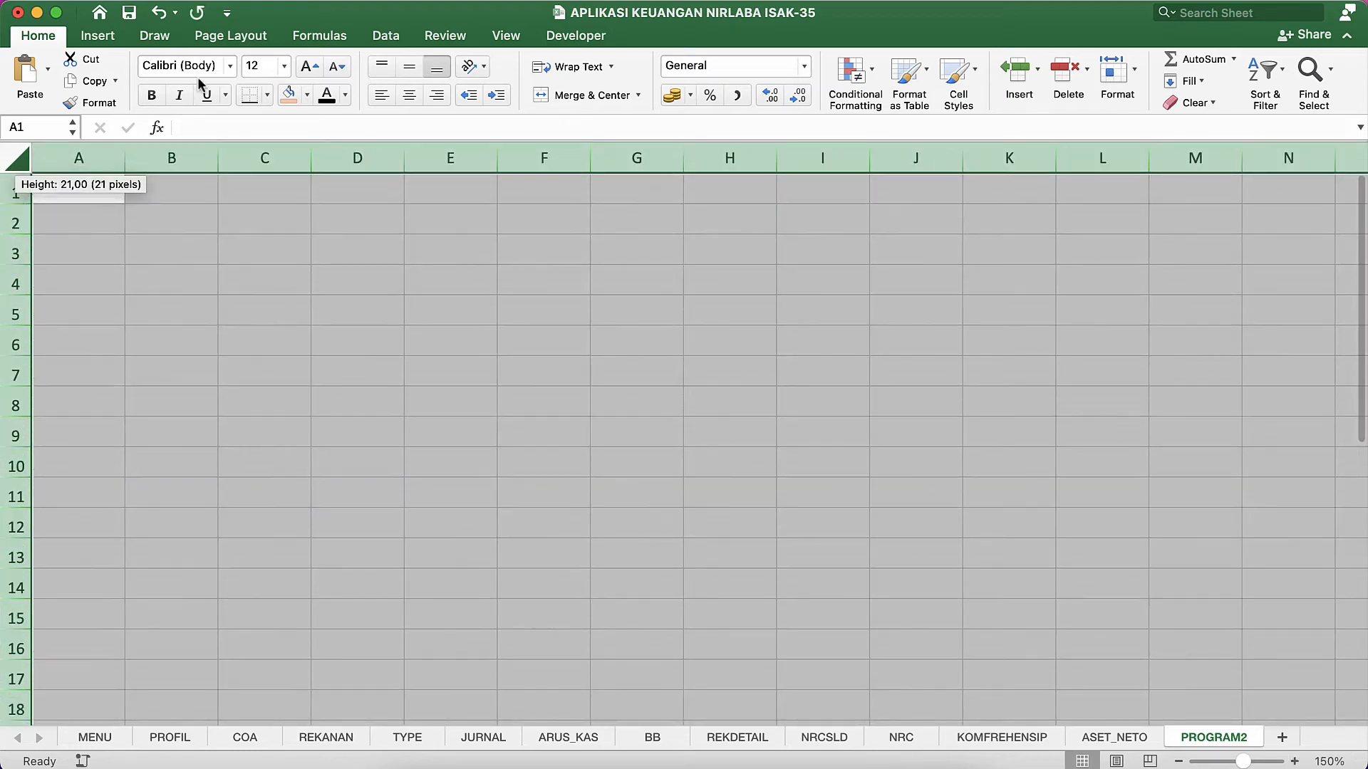
click(233, 70)
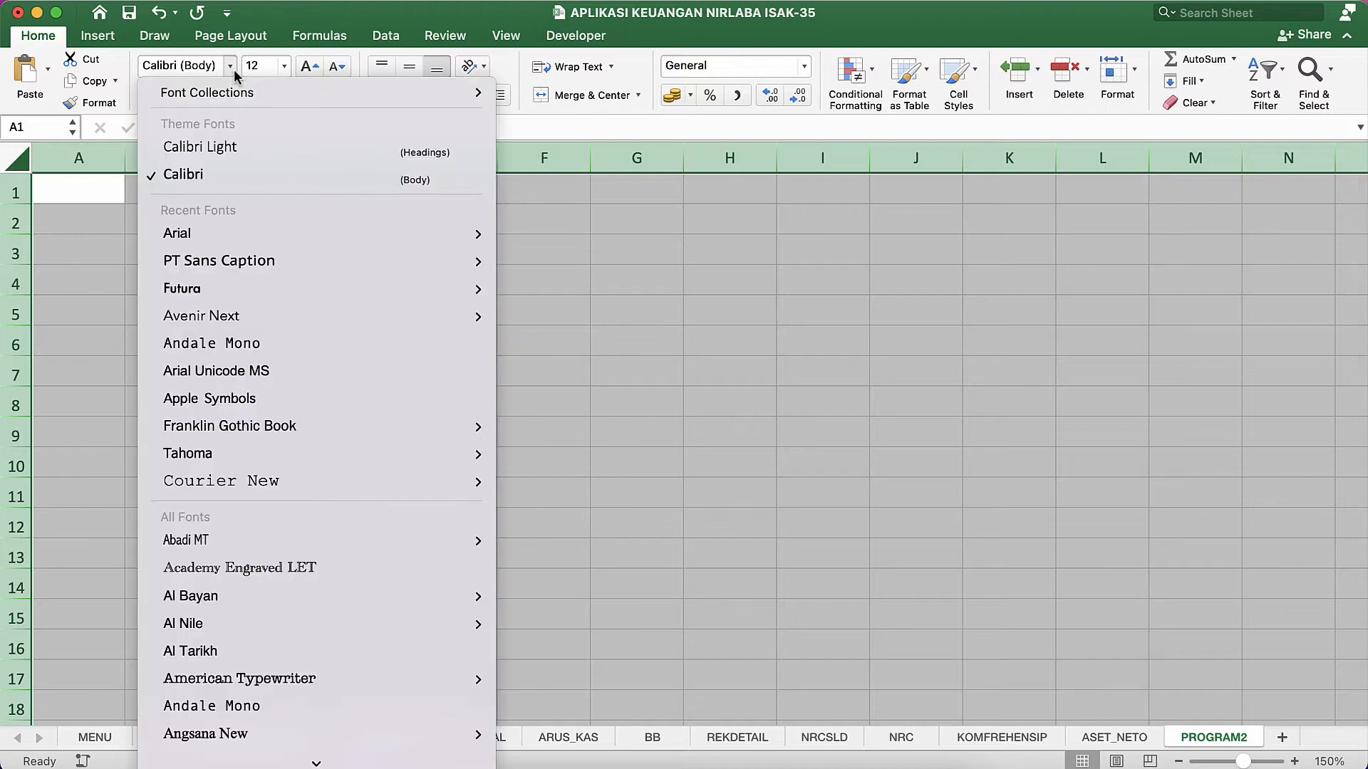
click(196, 226)
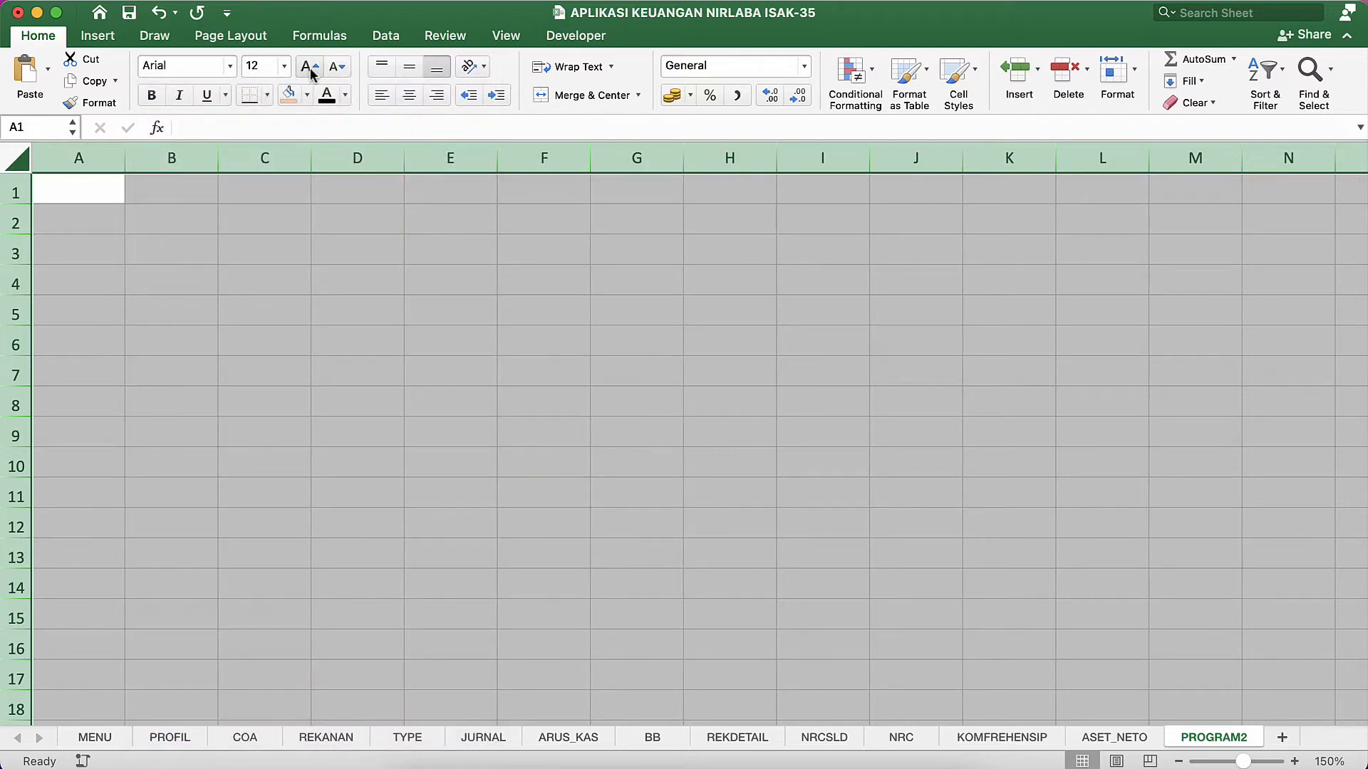
Enter the formula =nama in cell B2 and the title Daftar Program in cell B3.
click(163, 252)
click(172, 217)
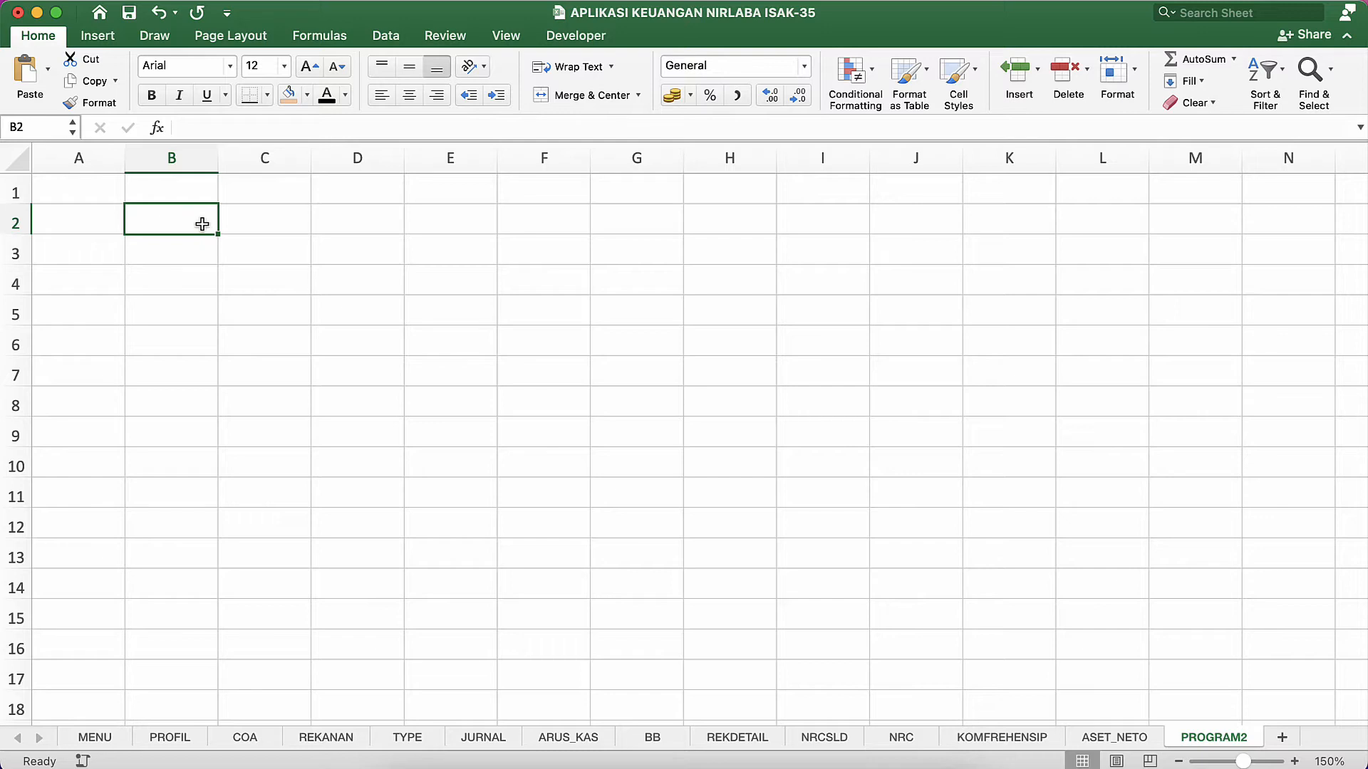
text(=nama)
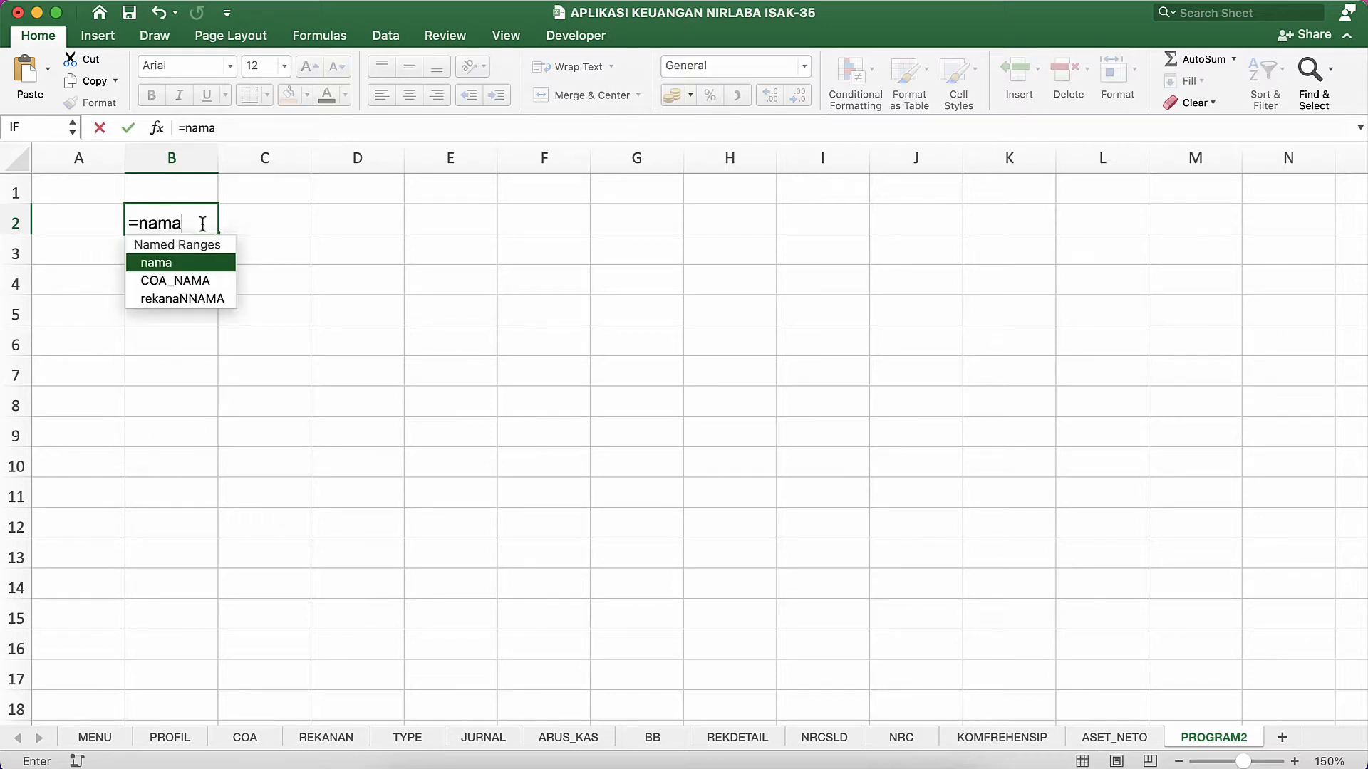
click(166, 263)
key(Return)
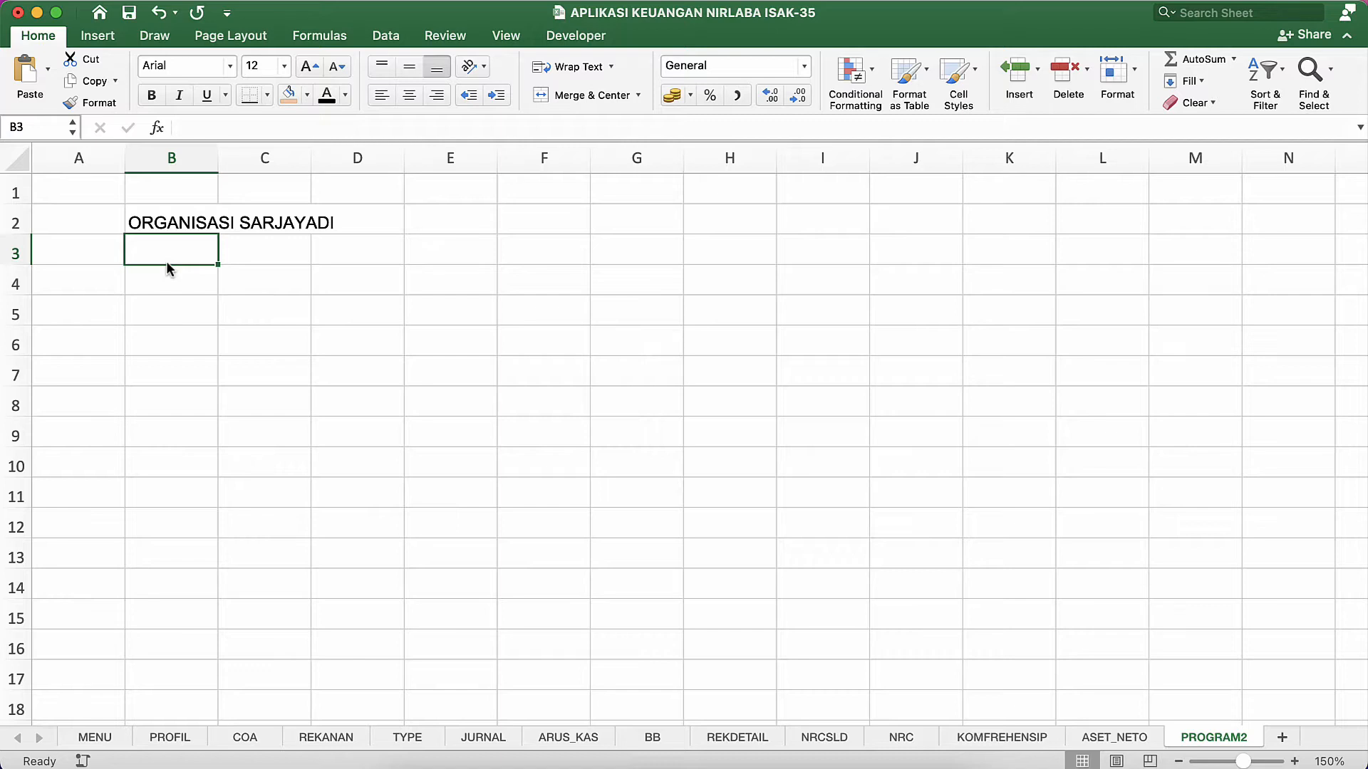
text(Daftar Pri)
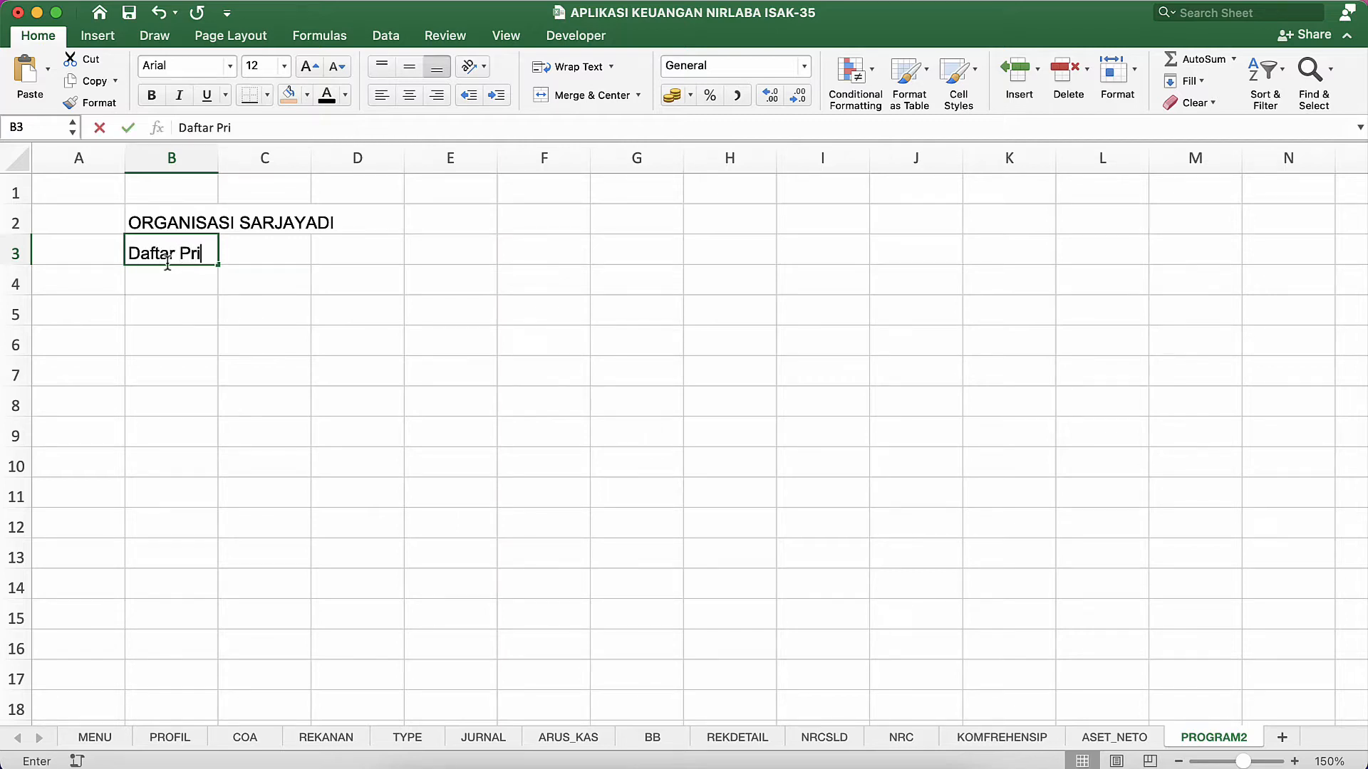
text(gram)
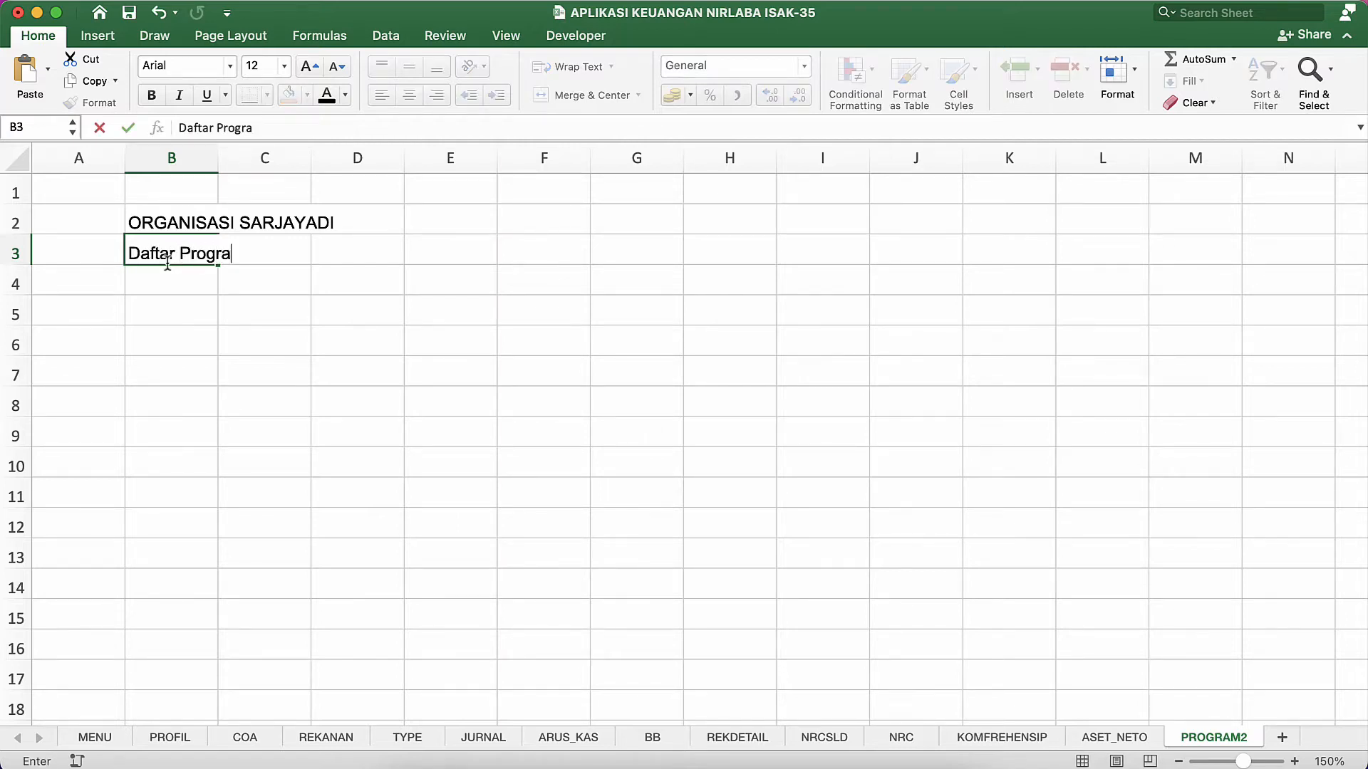
key(Return)
Try to fill cell B4 with the formula =periode.
text(=per)
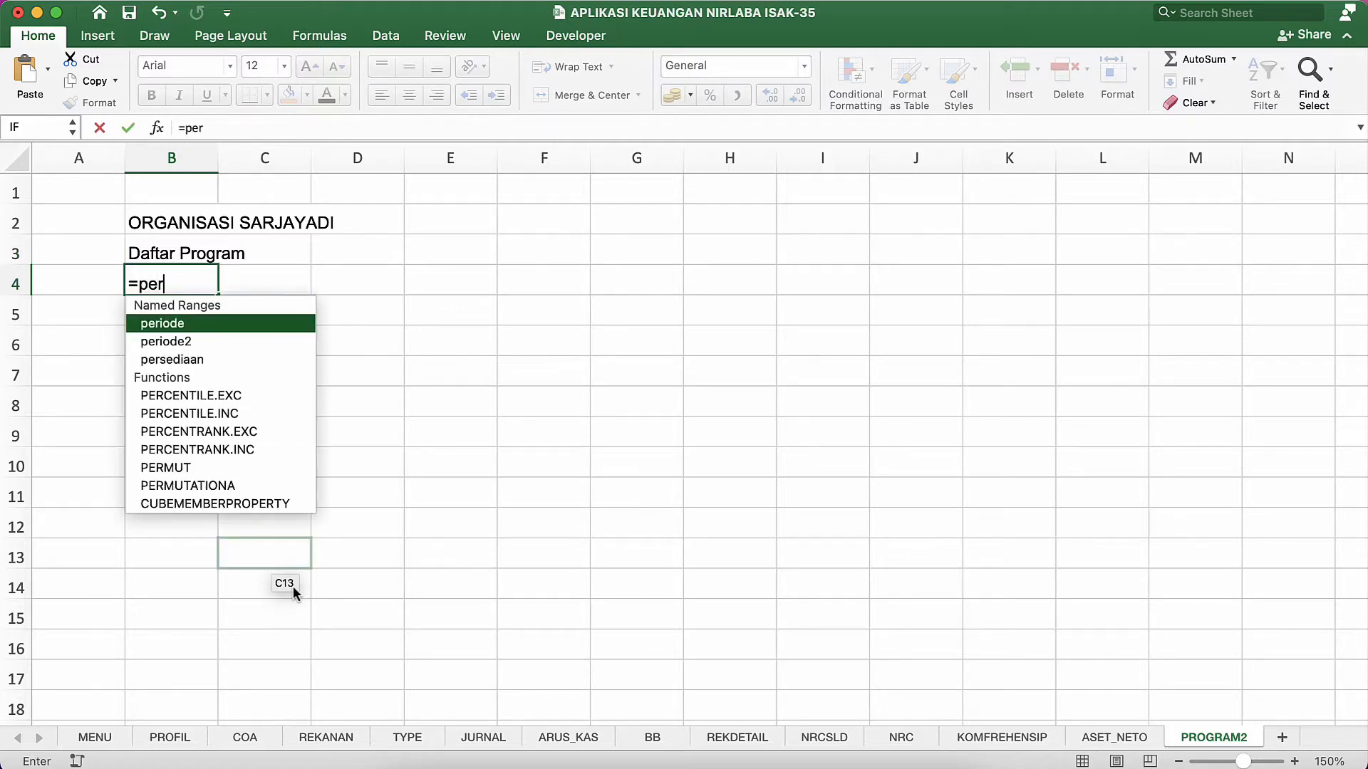
text(iode)
key(Return)
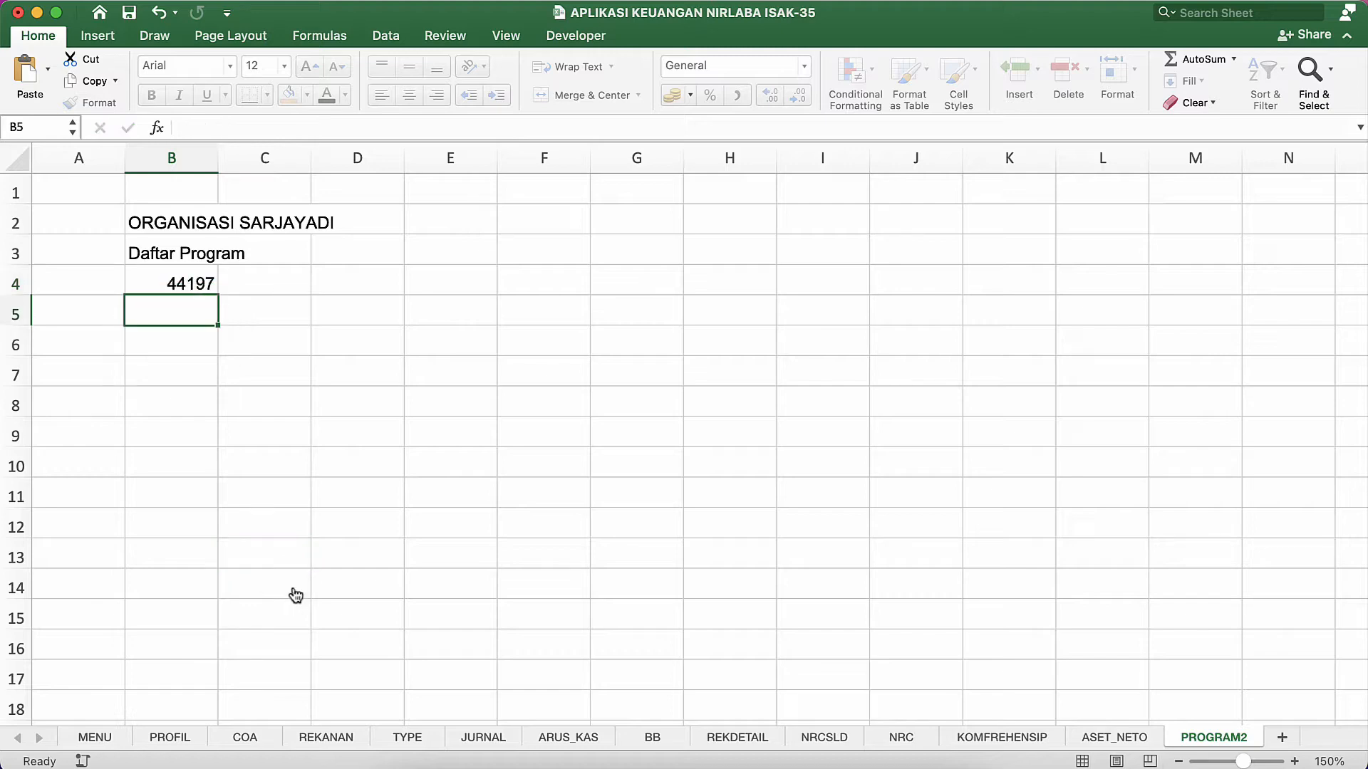
Replace the content of cell B4 with a link to the period line on the COA sheet, =COA!B4.
click(159, 281)
text(=)
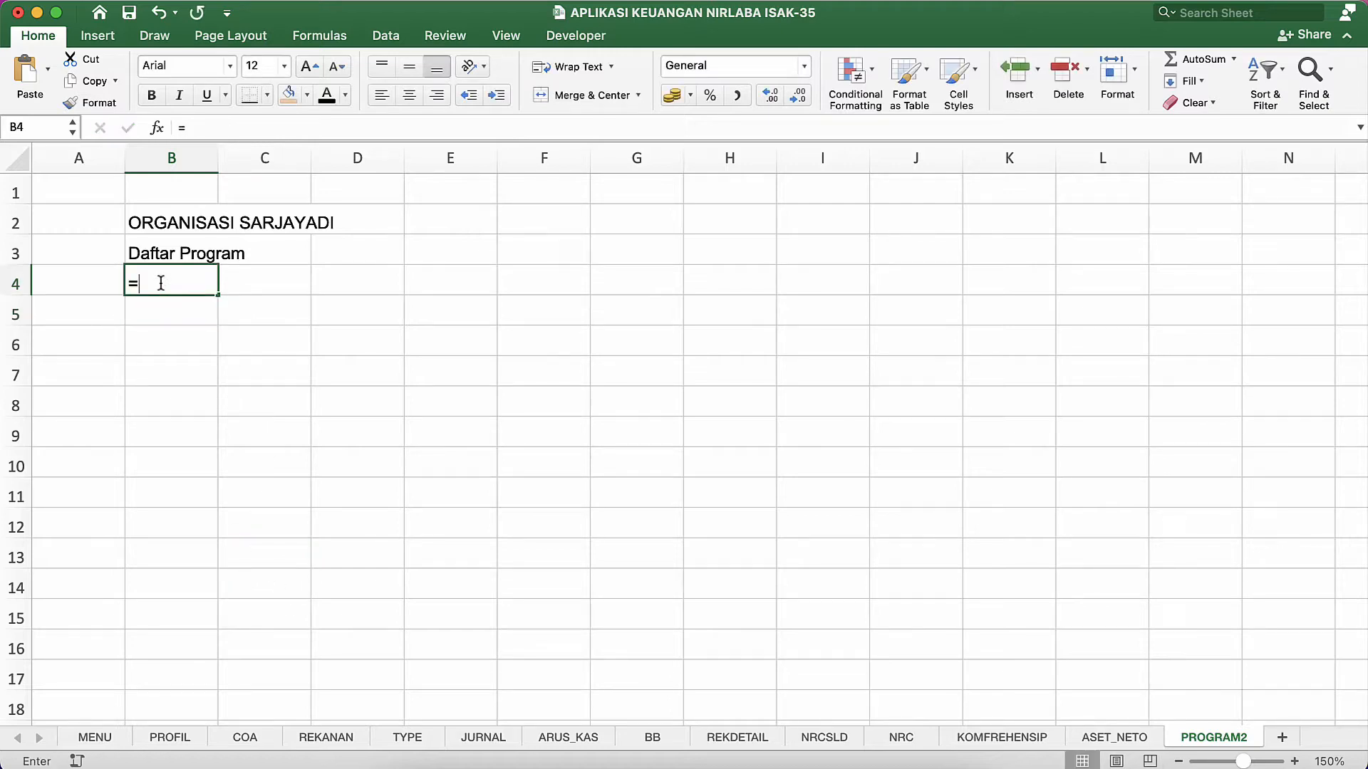
click(249, 738)
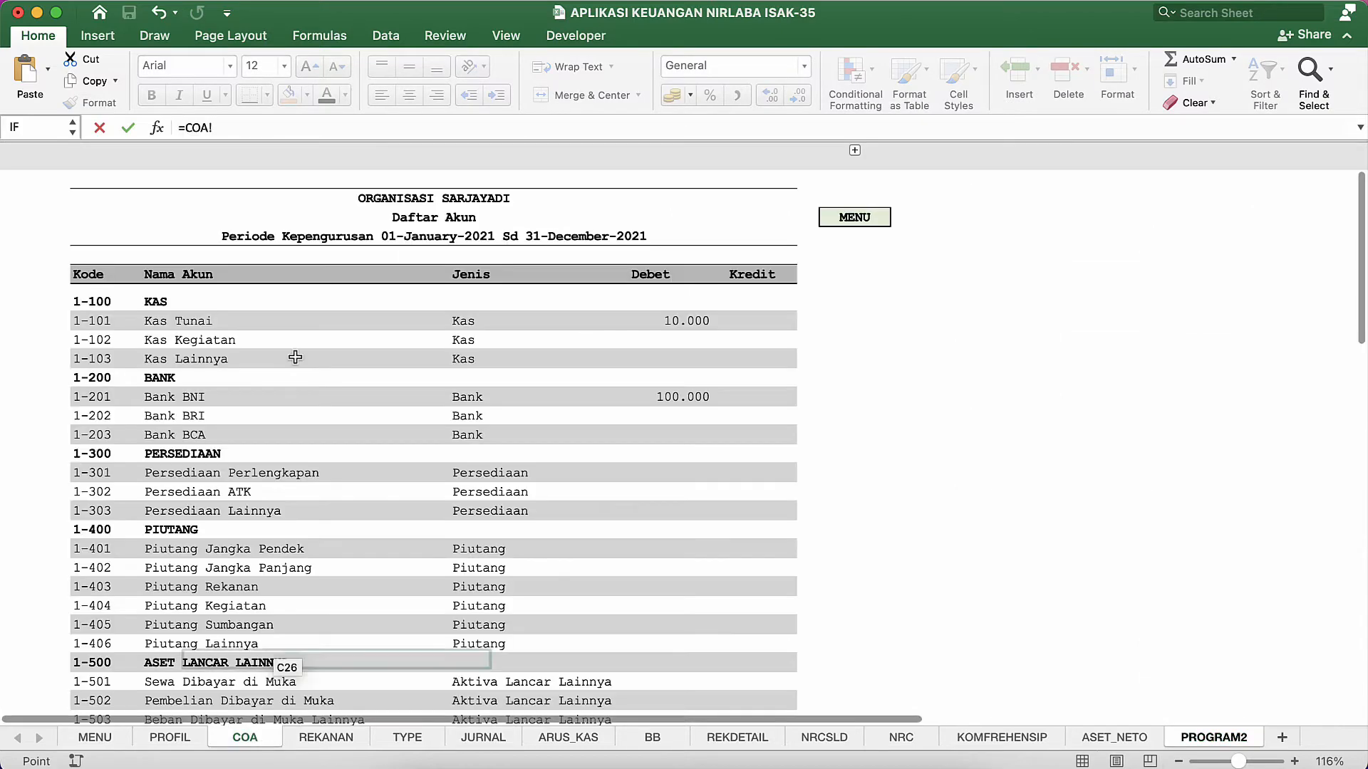
click(344, 236)
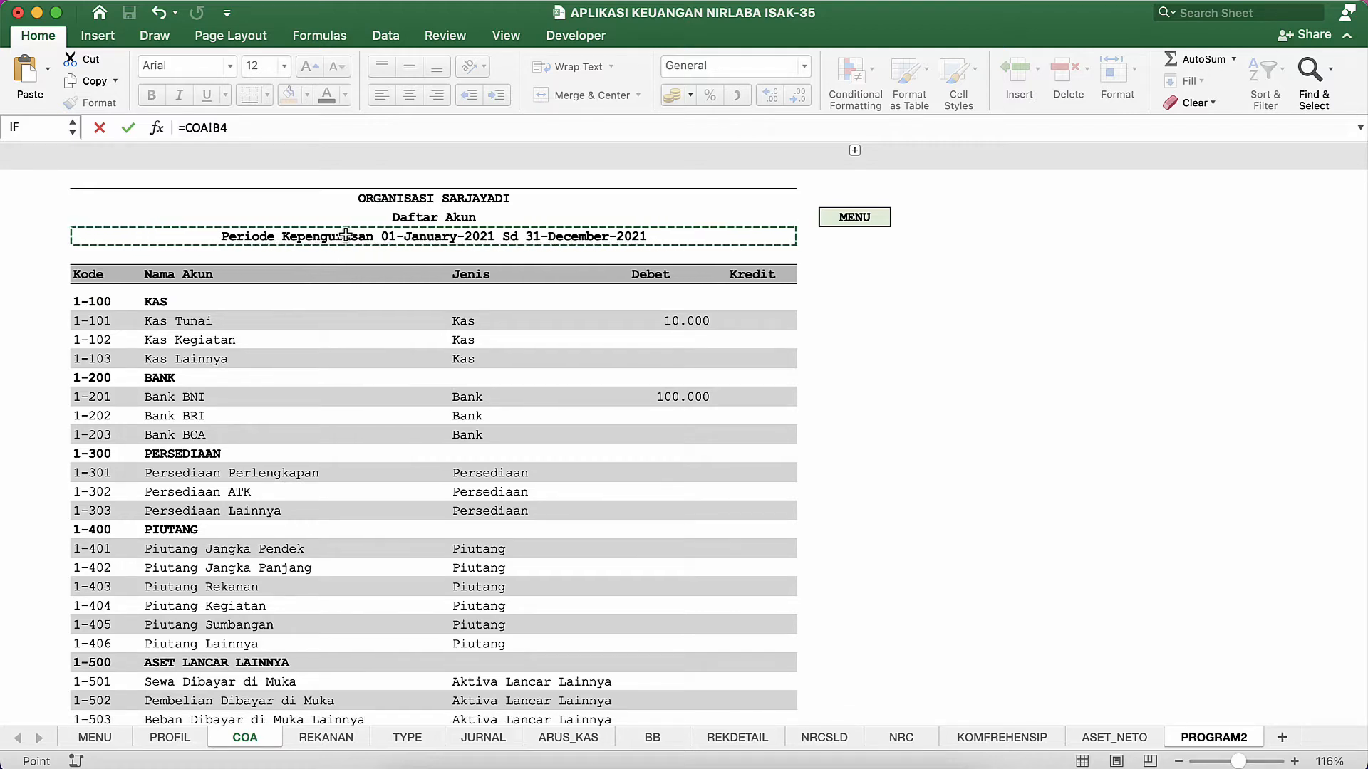
key(Return)
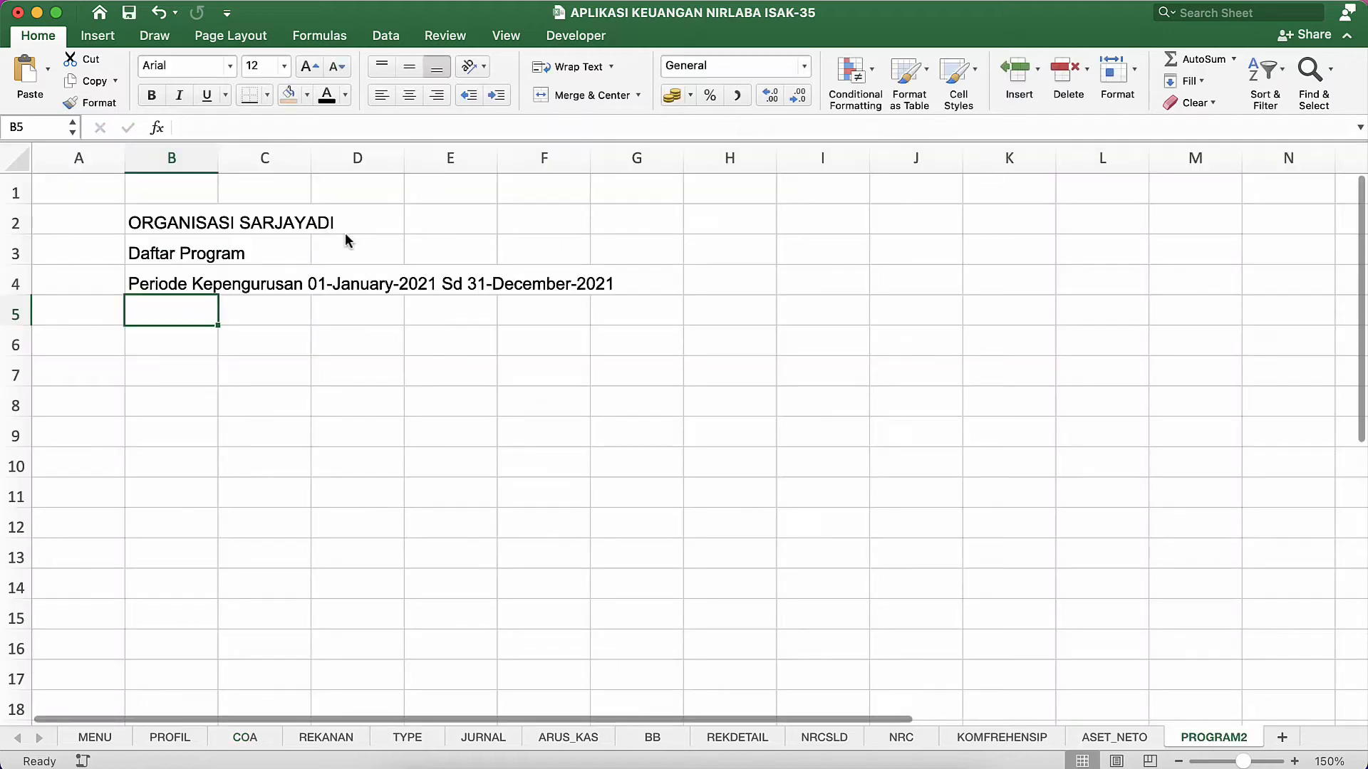
click(280, 394)
click(164, 339)
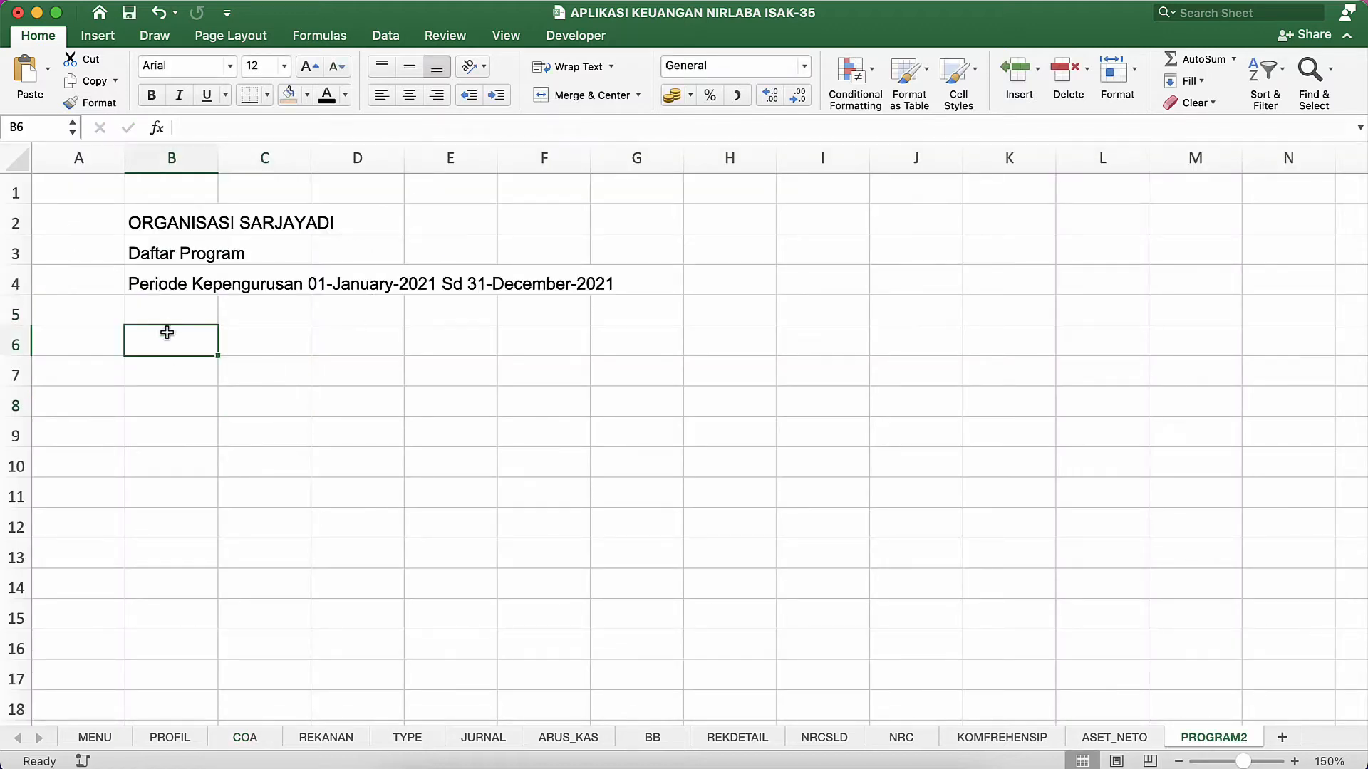
click(174, 305)
click(171, 232)
click(169, 278)
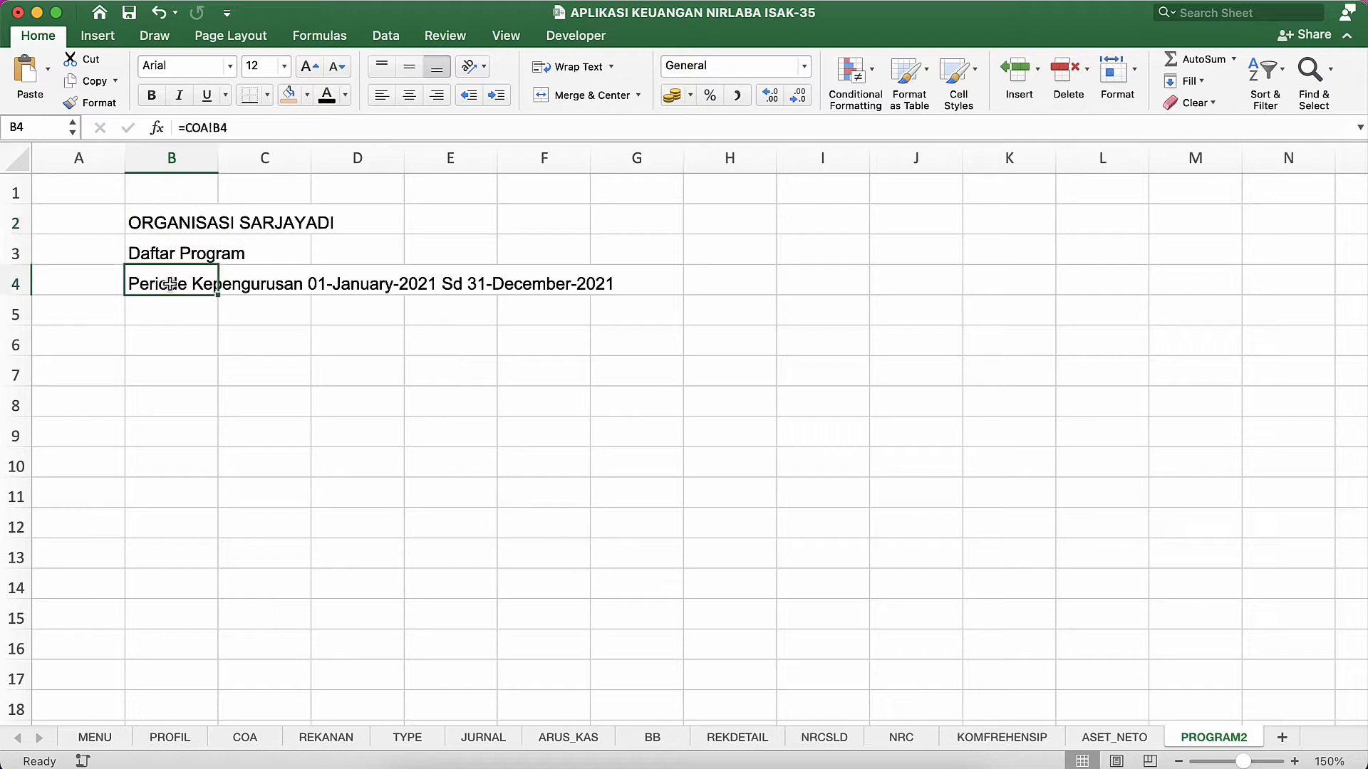
Enter the column headers Kode in B6 and Nama Program in C6, and widen column C.
click(164, 340)
text(Kode)
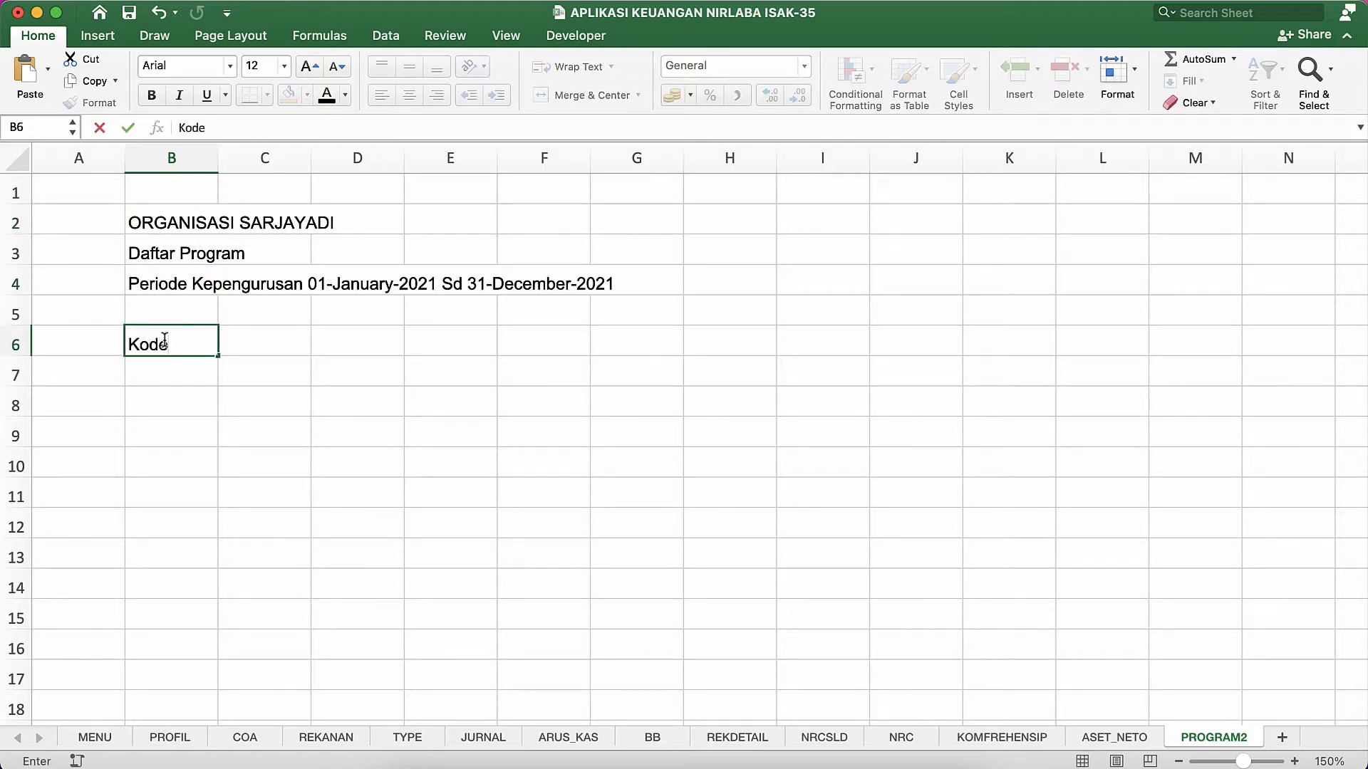
key(Tab)
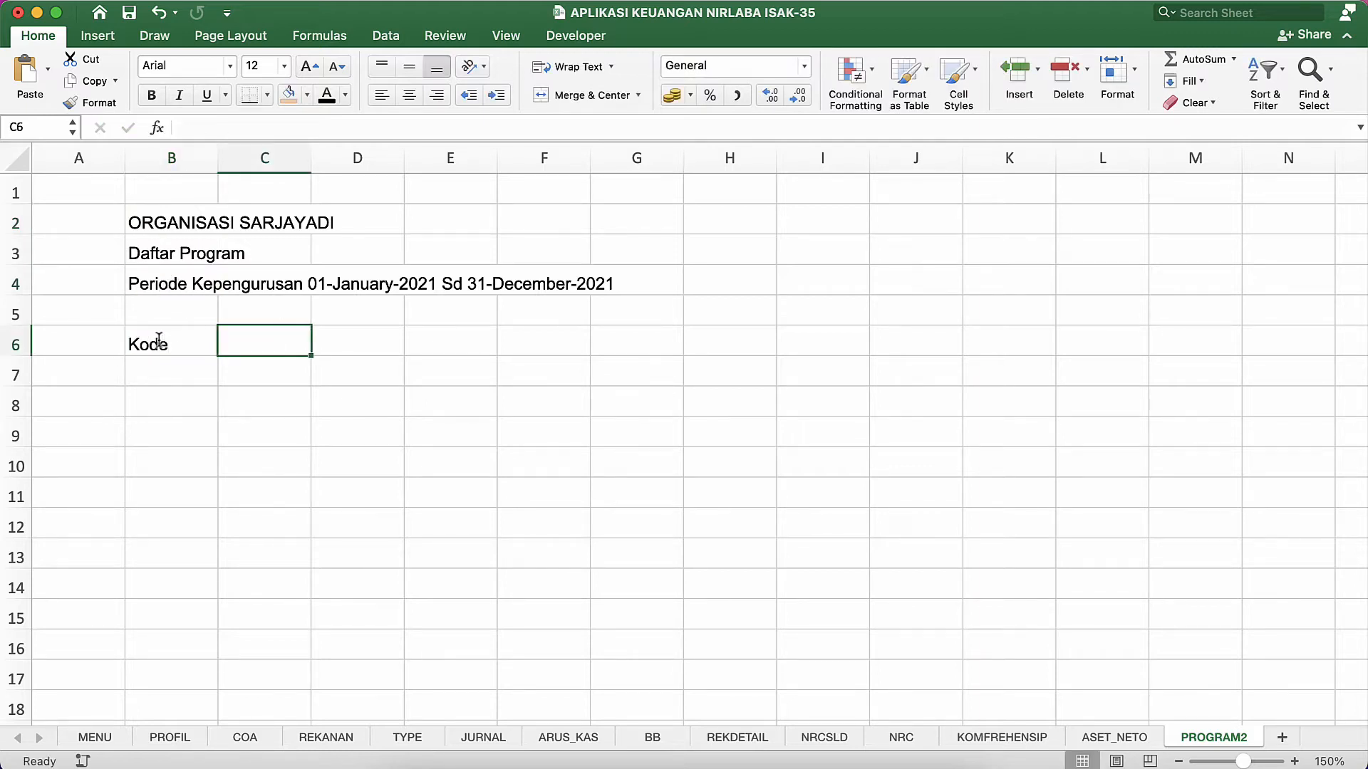
text(Nama Program)
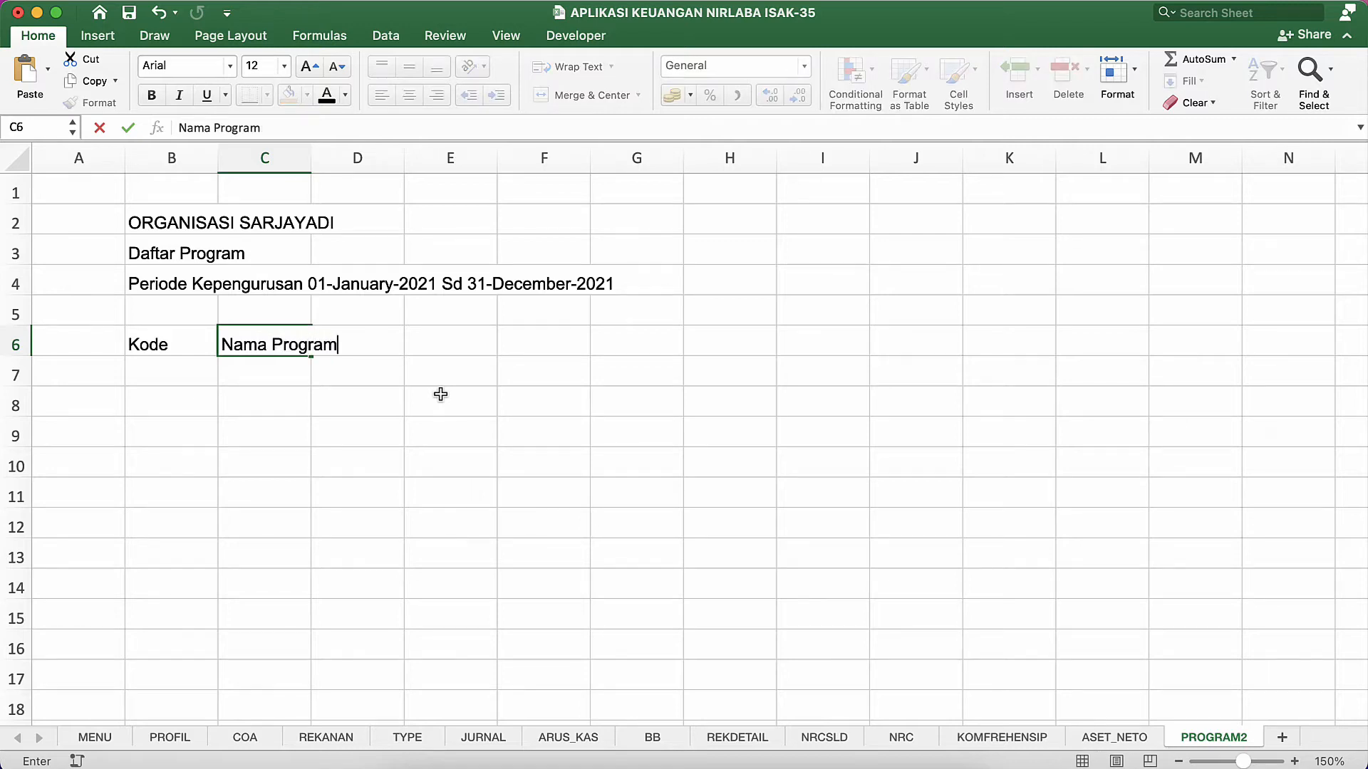
key(Return)
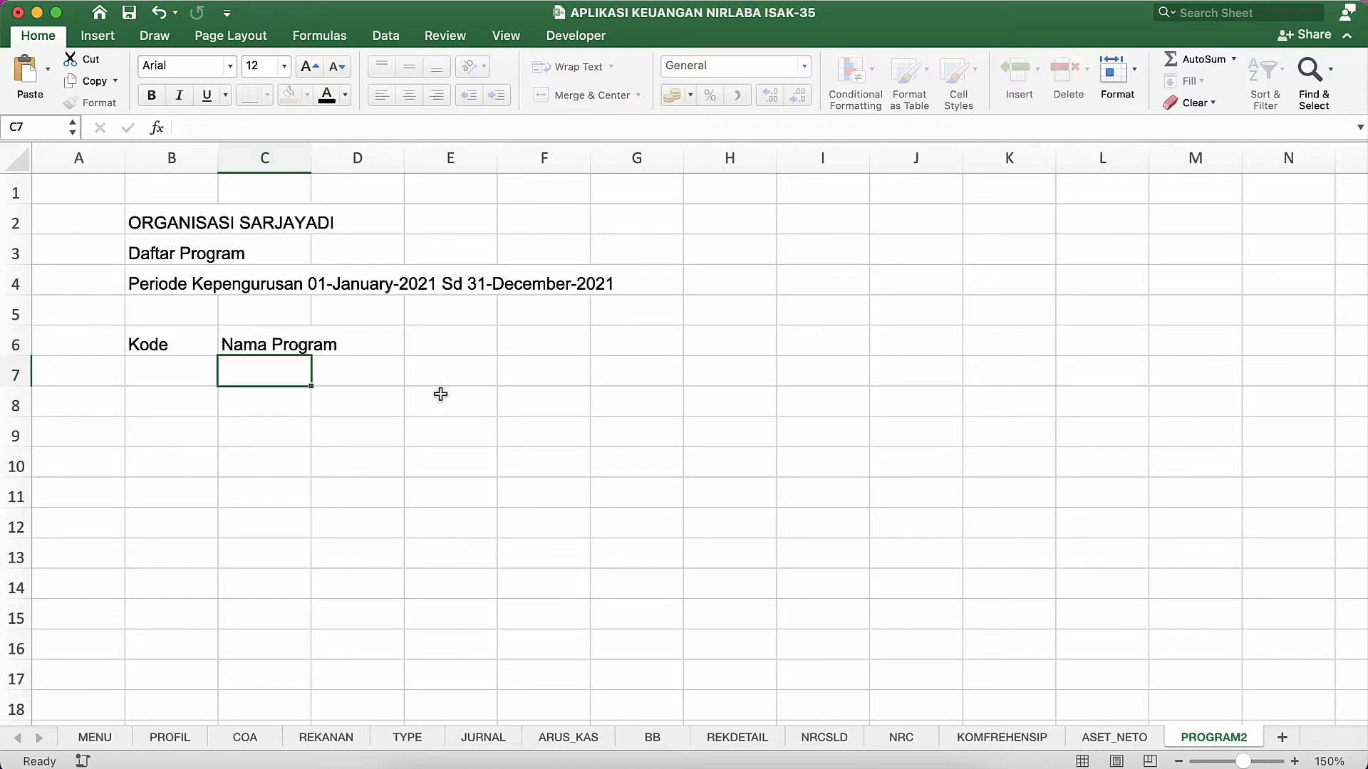
drag(311, 158, 433, 171)
Apply all borders to the table range B6:C15, covering the headers and nine rows beneath them.
click(150, 355)
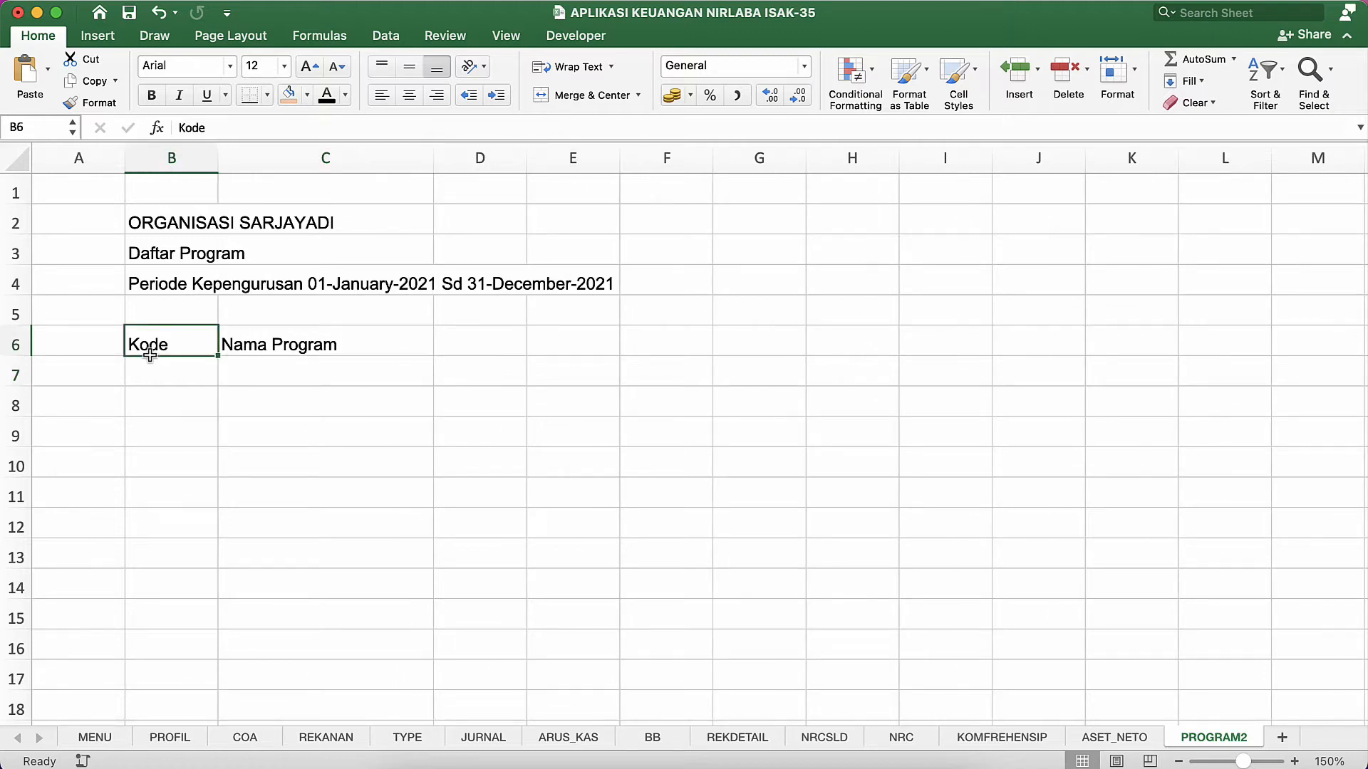
key(shift+Right)
key(shift+Left)
key(shift+Right)
key(shift+Right)
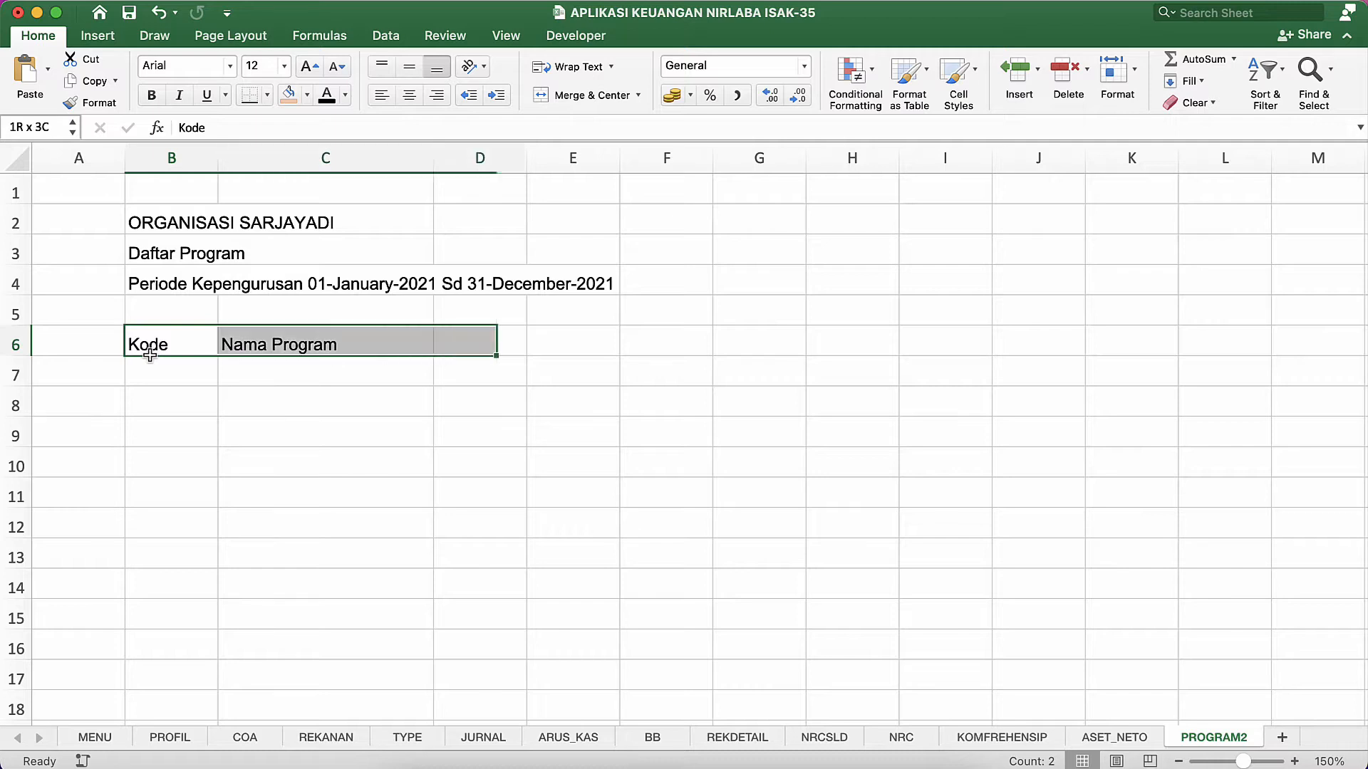
key(shift+Left)
key(shift+Down)
key(shift+Down)
key(shift+Down)
key(shift+Down)
key(shift+Down)
key(shift+Down)
key(shift+Down)
key(shift+Down)
key(shift+Down)
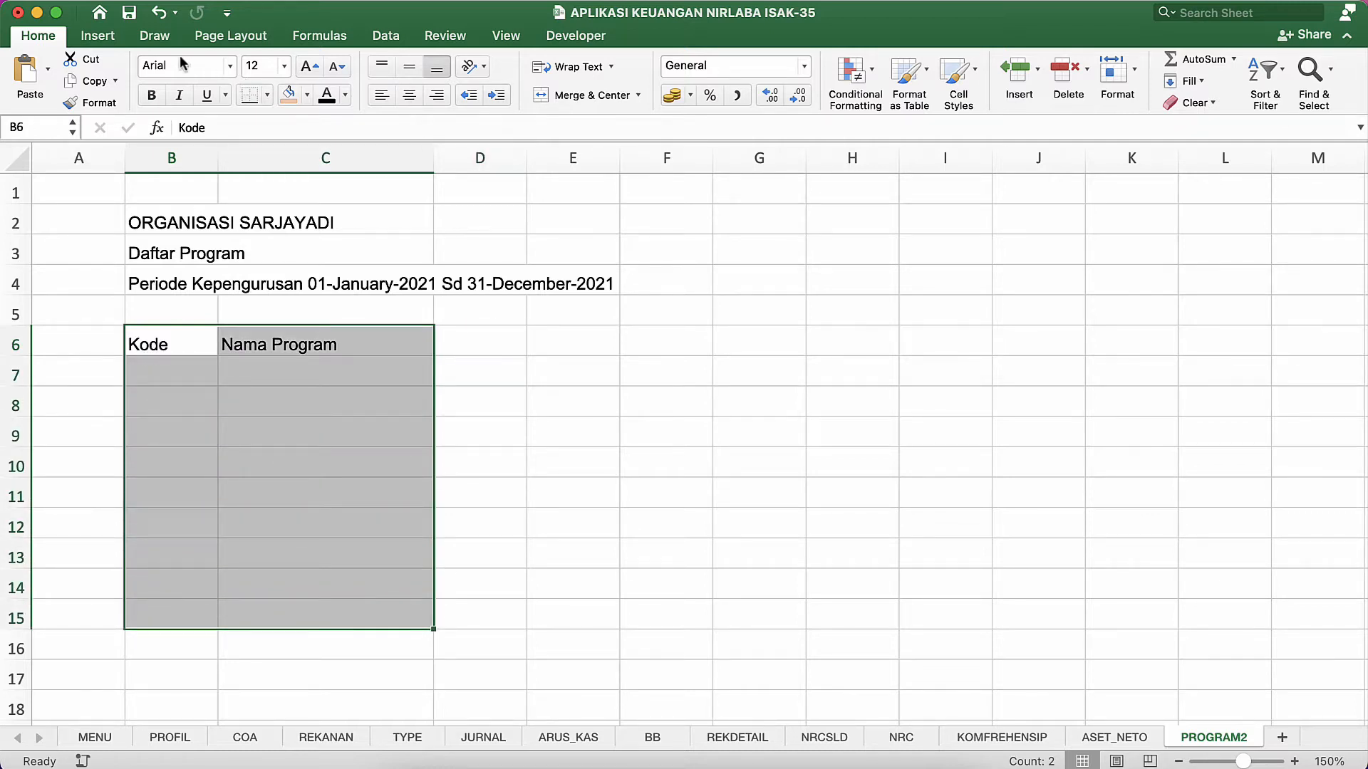
click(263, 94)
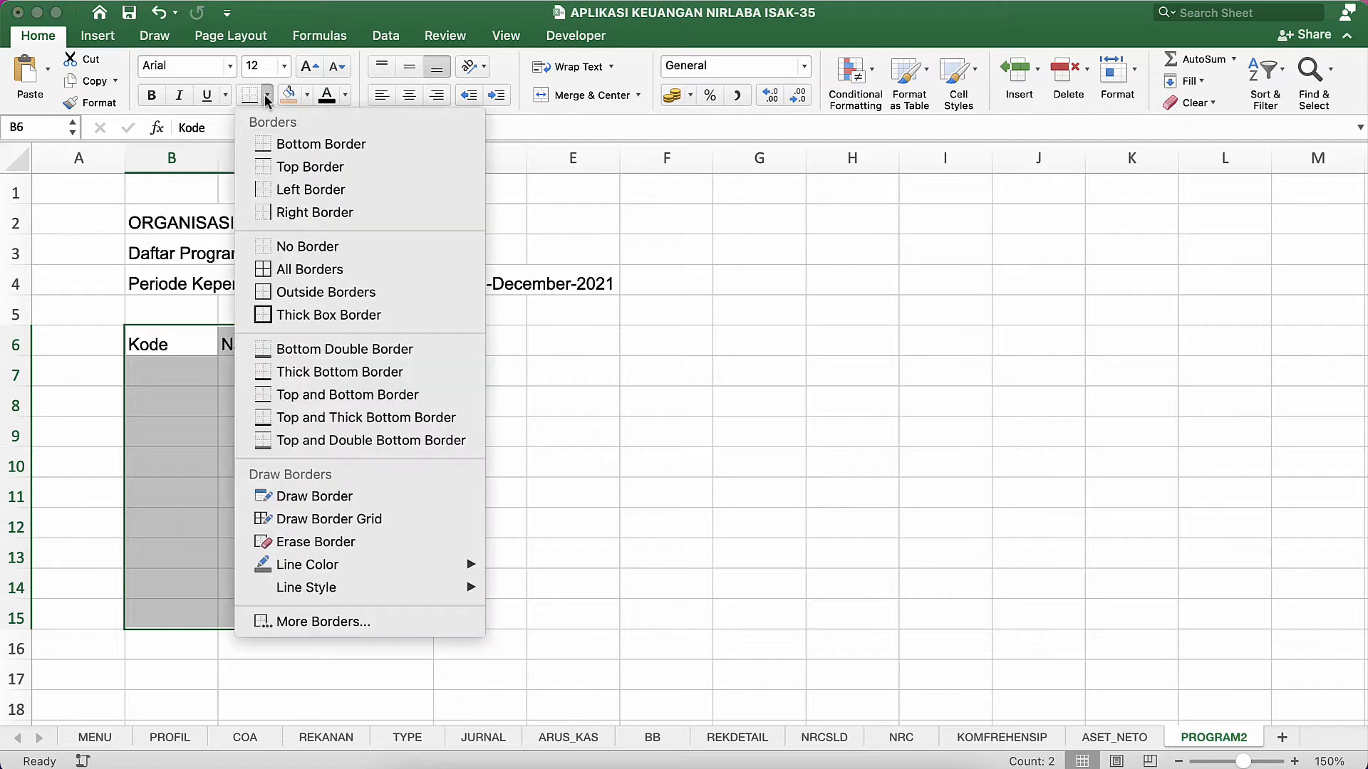
click(294, 268)
click(222, 435)
click(134, 322)
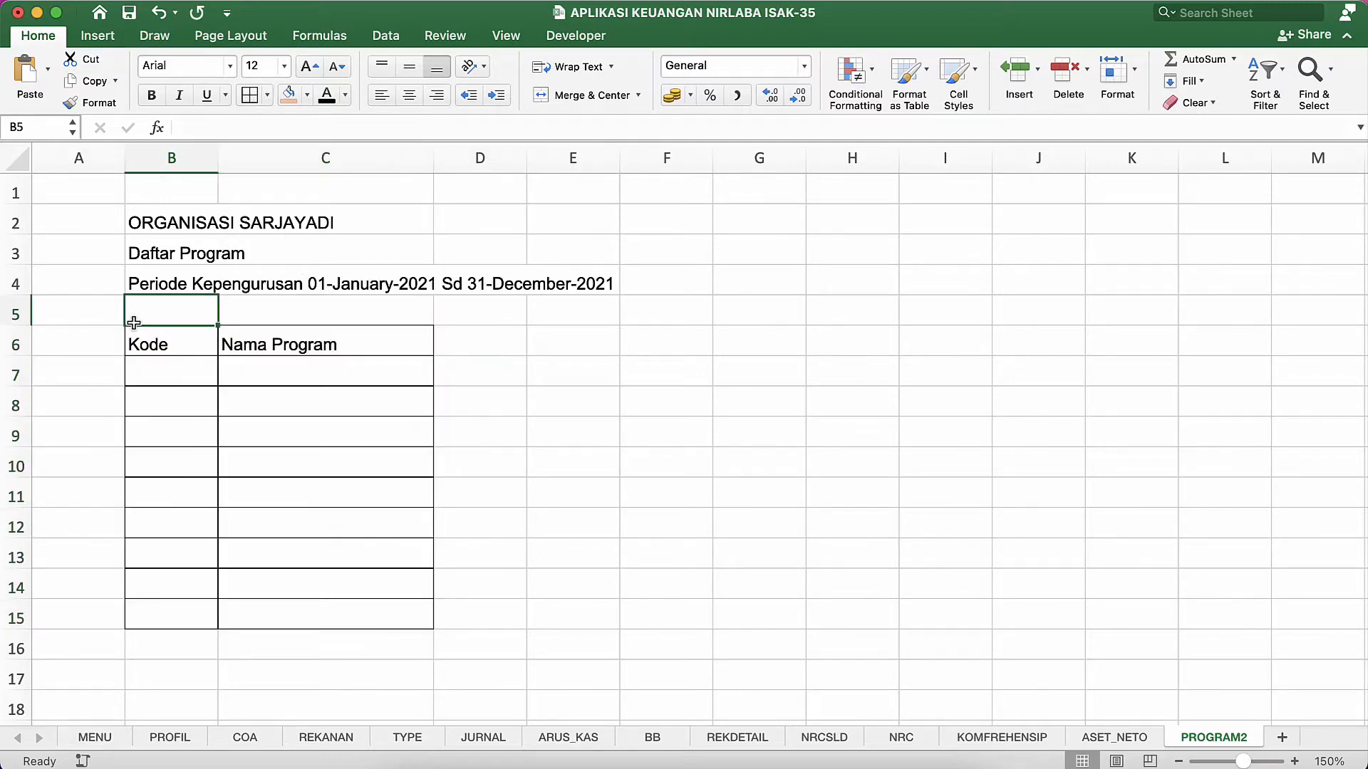
Middle-align all cells of the sheet vertically and make the header cells Kode and Nama Program bold.
click(17, 165)
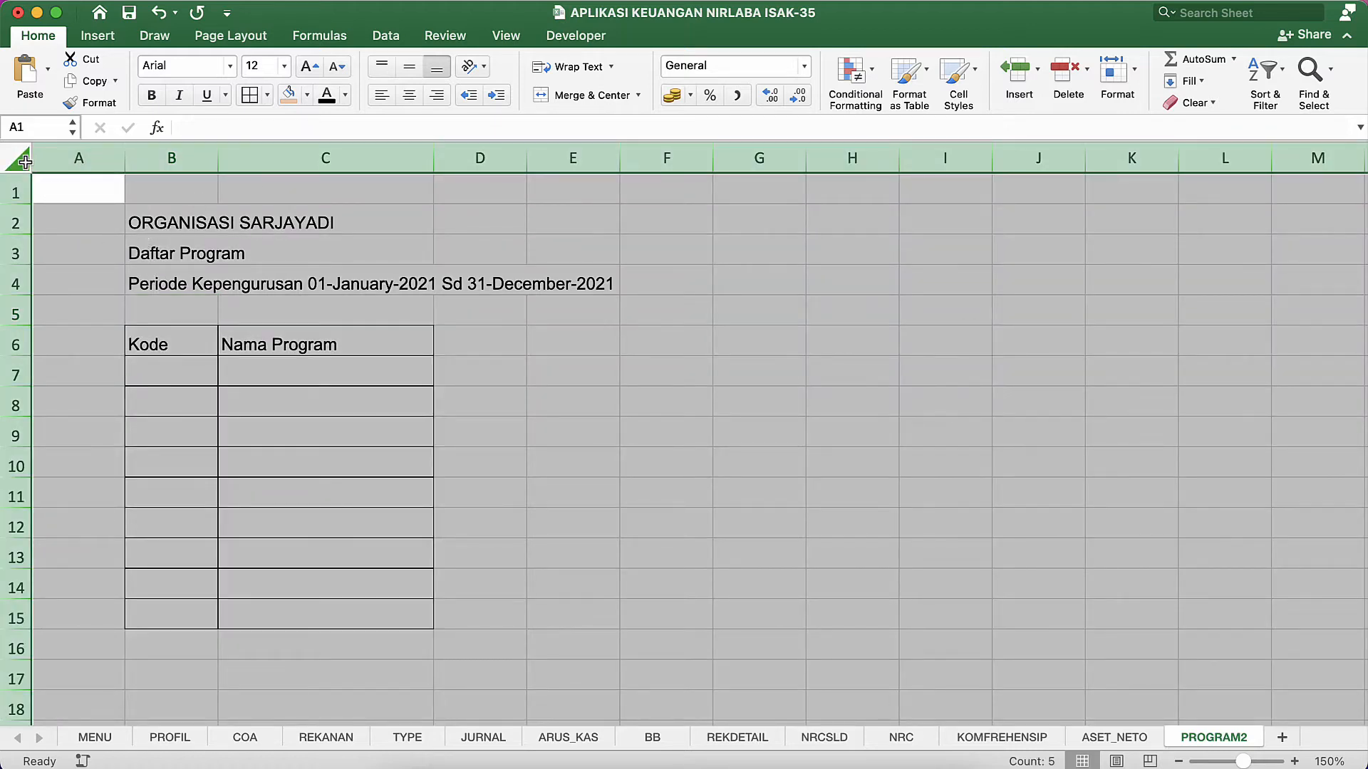
click(412, 69)
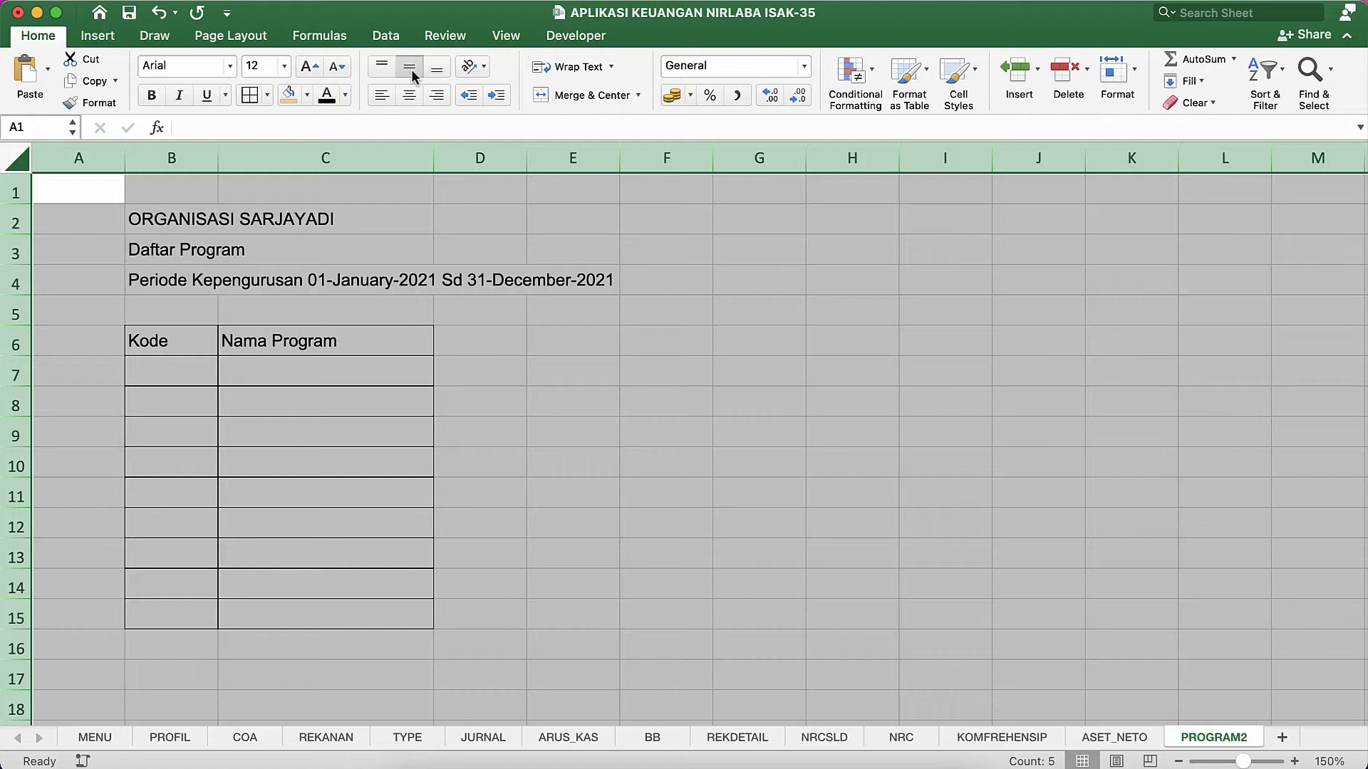
click(305, 351)
click(160, 356)
key(shift+Right)
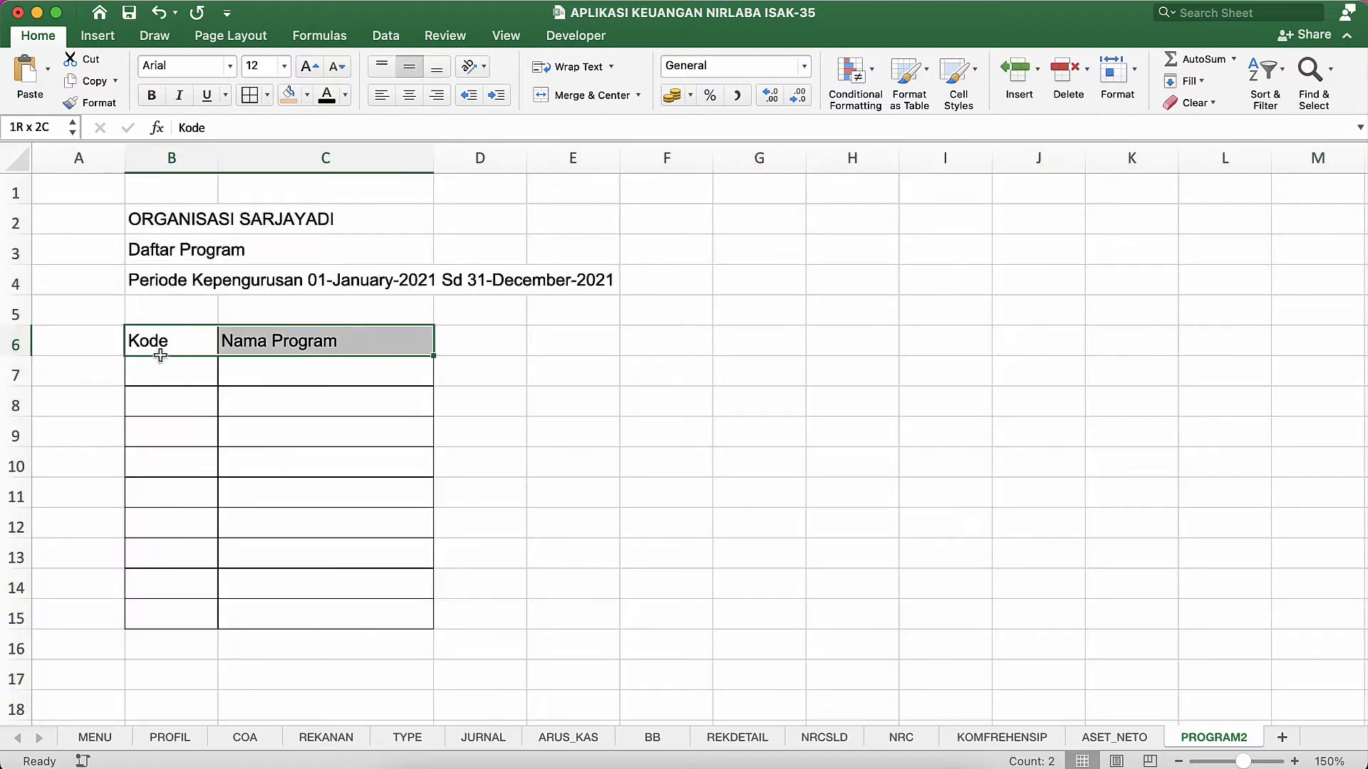
key(super+b)
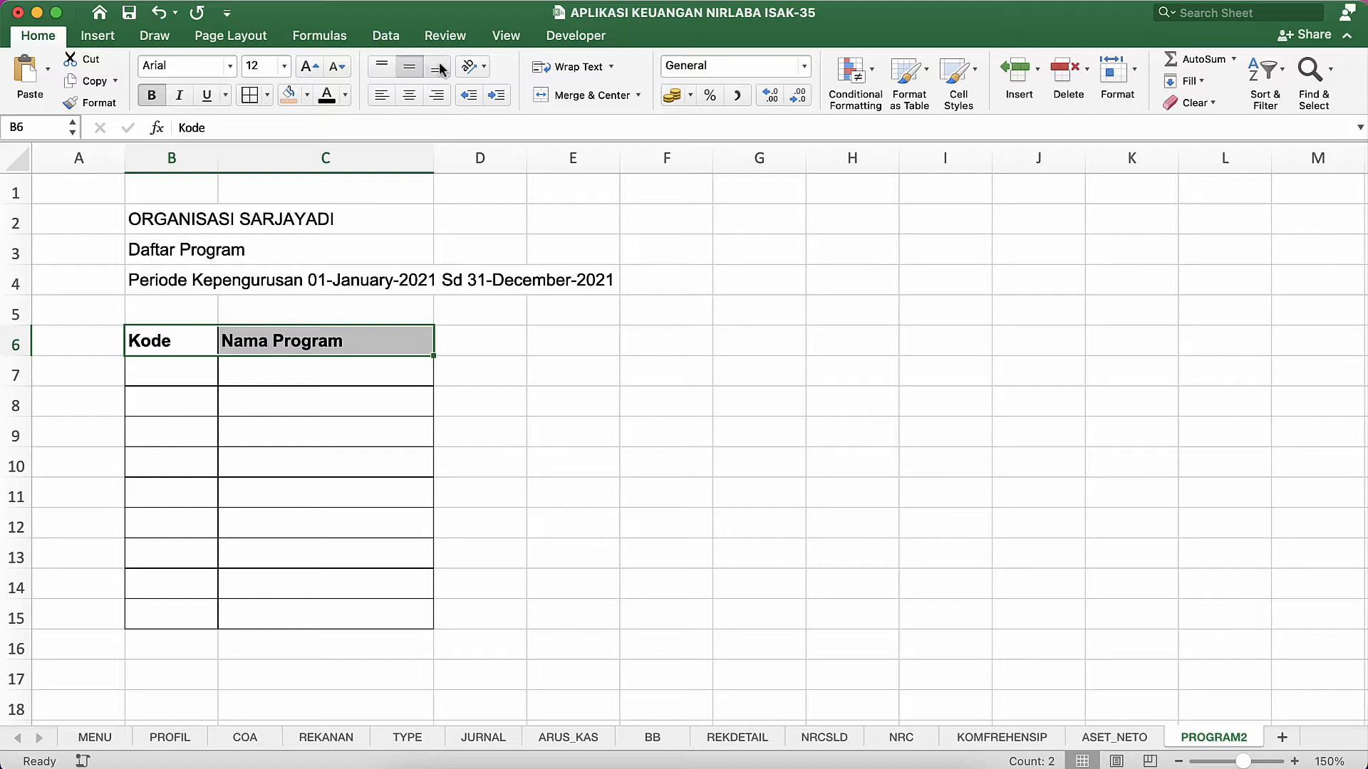
Hide the gridlines on the PROGRAM2 sheet.
click(504, 35)
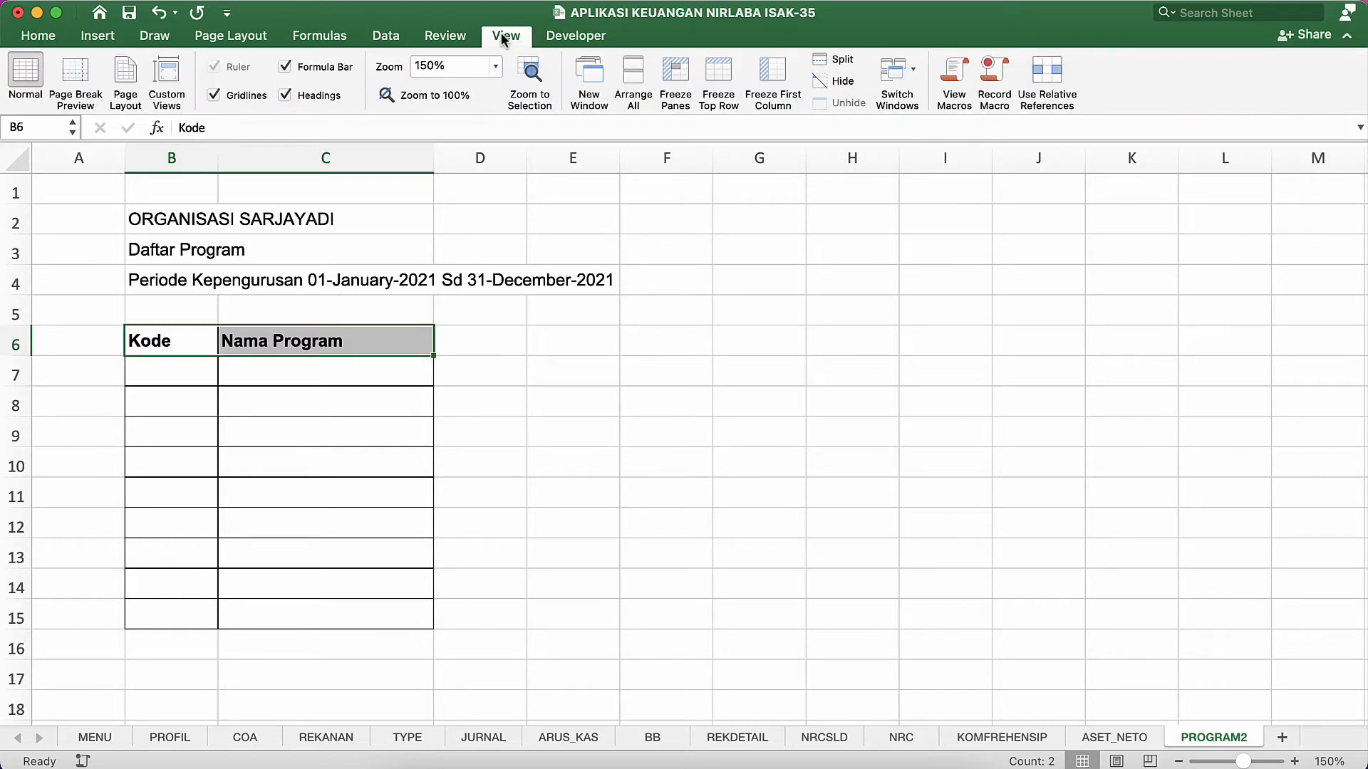
click(215, 93)
click(268, 378)
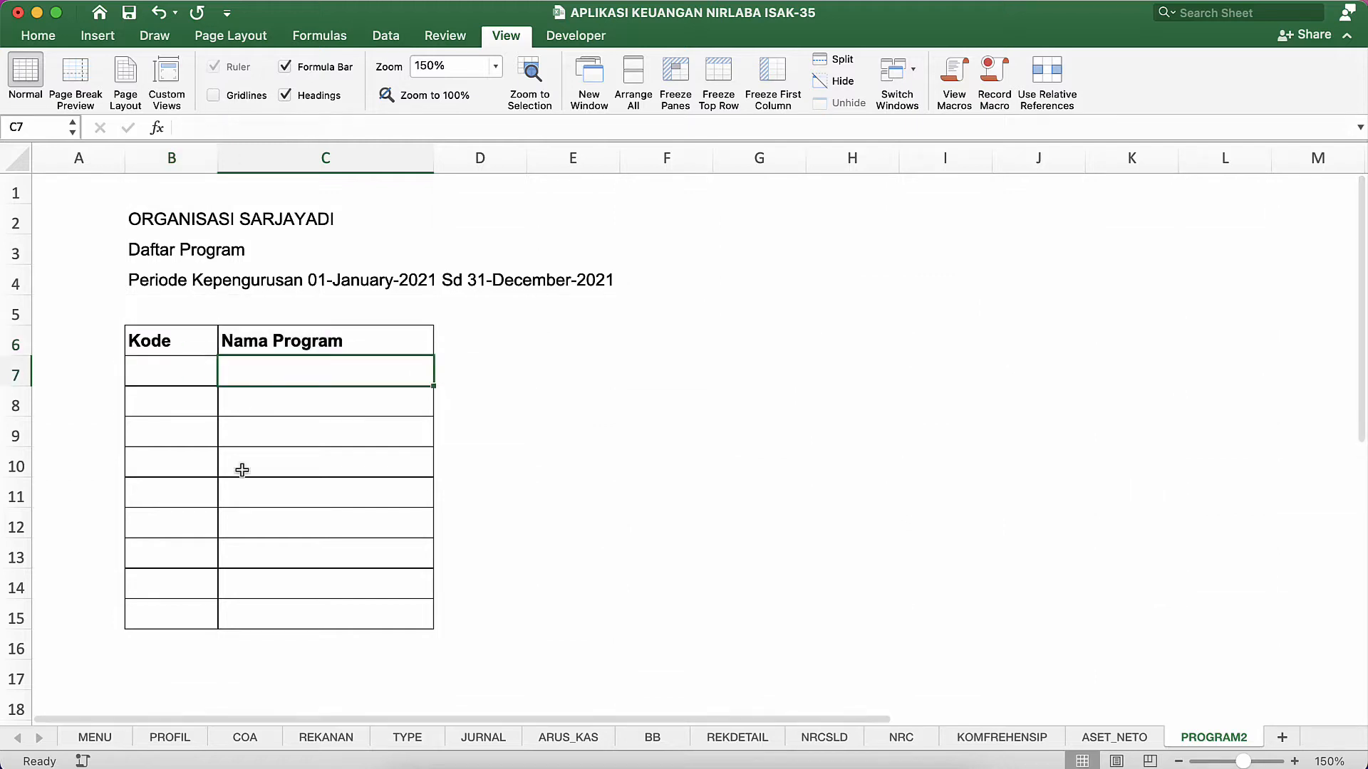
click(227, 487)
Make the three title lines in cells B2:B4 bold.
click(142, 229)
key(shift+Down)
key(shift+Down)
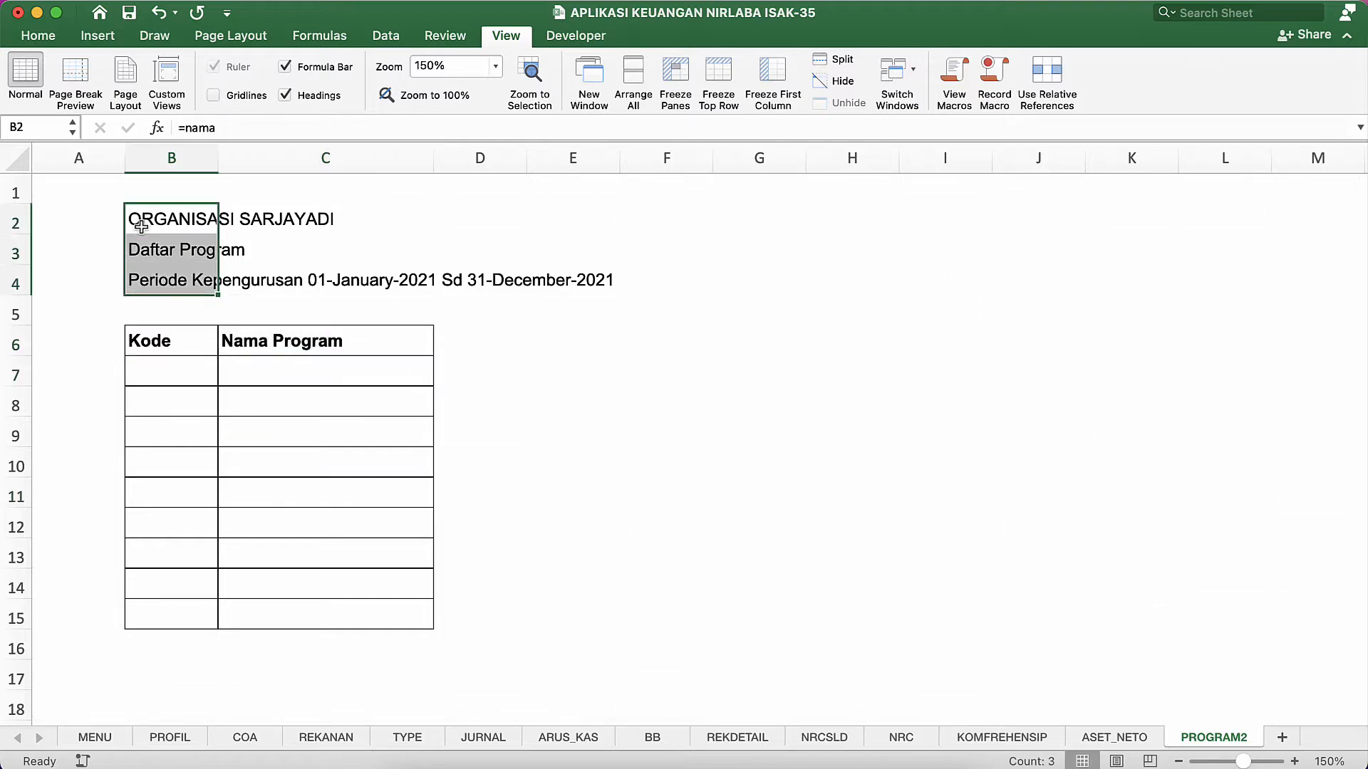
key(super+b)
click(199, 251)
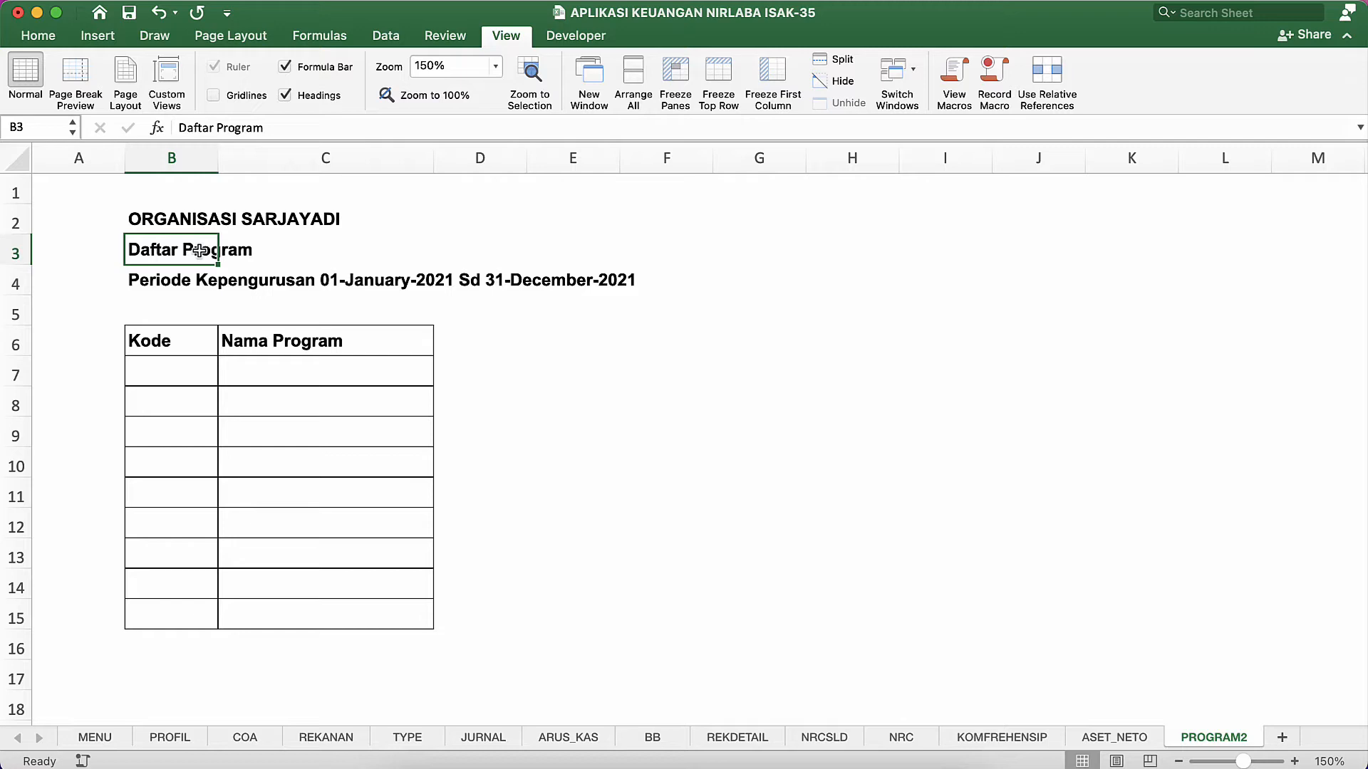
click(382, 348)
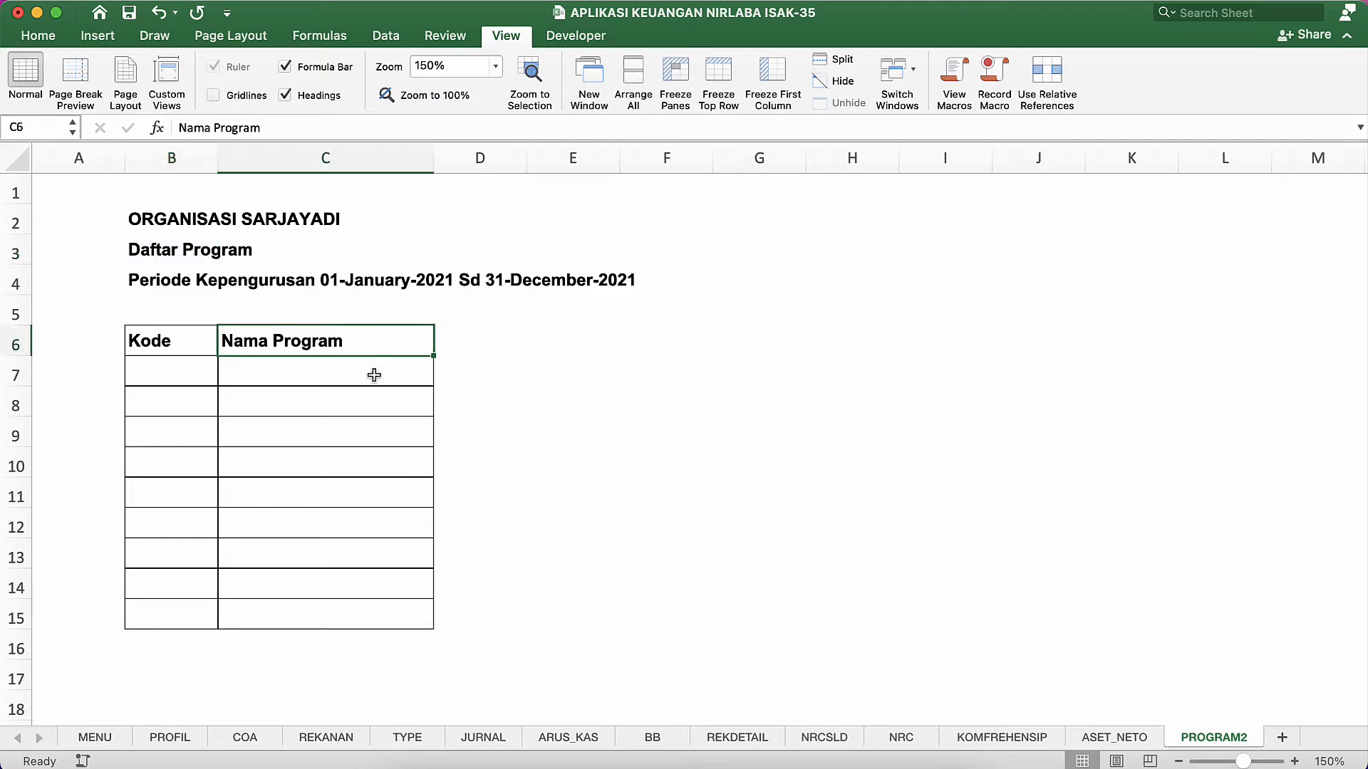
click(369, 396)
click(232, 370)
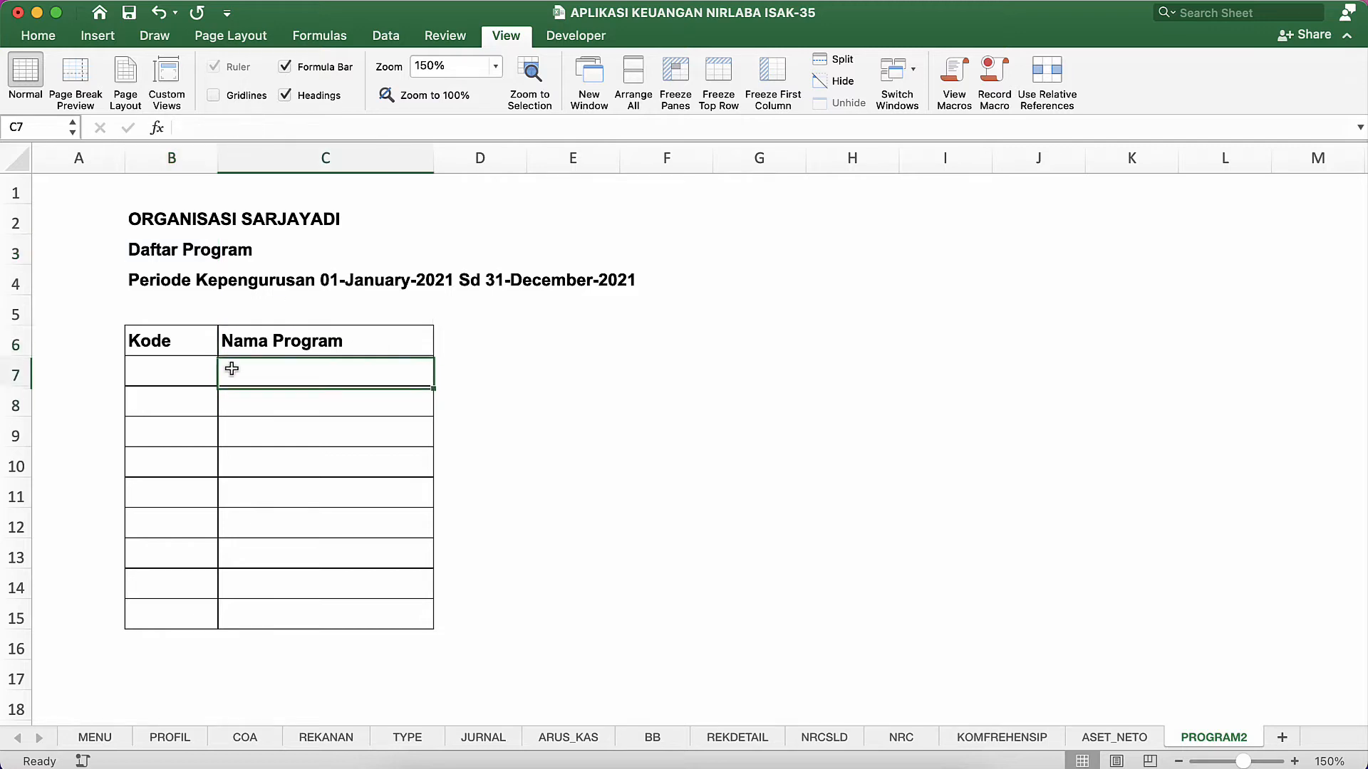
Enter the program codes P-001, P-002 and P-003 in cells B7 to B9.
click(147, 371)
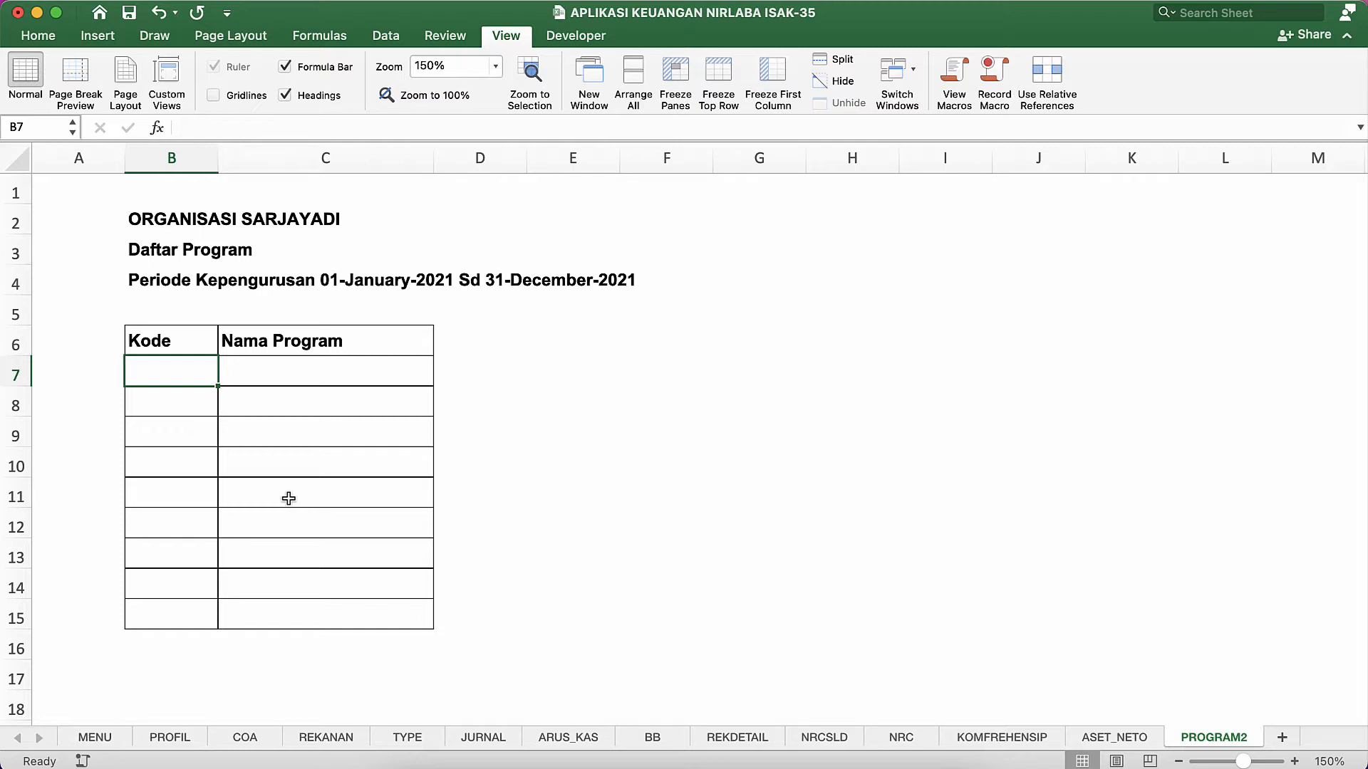
text(P)
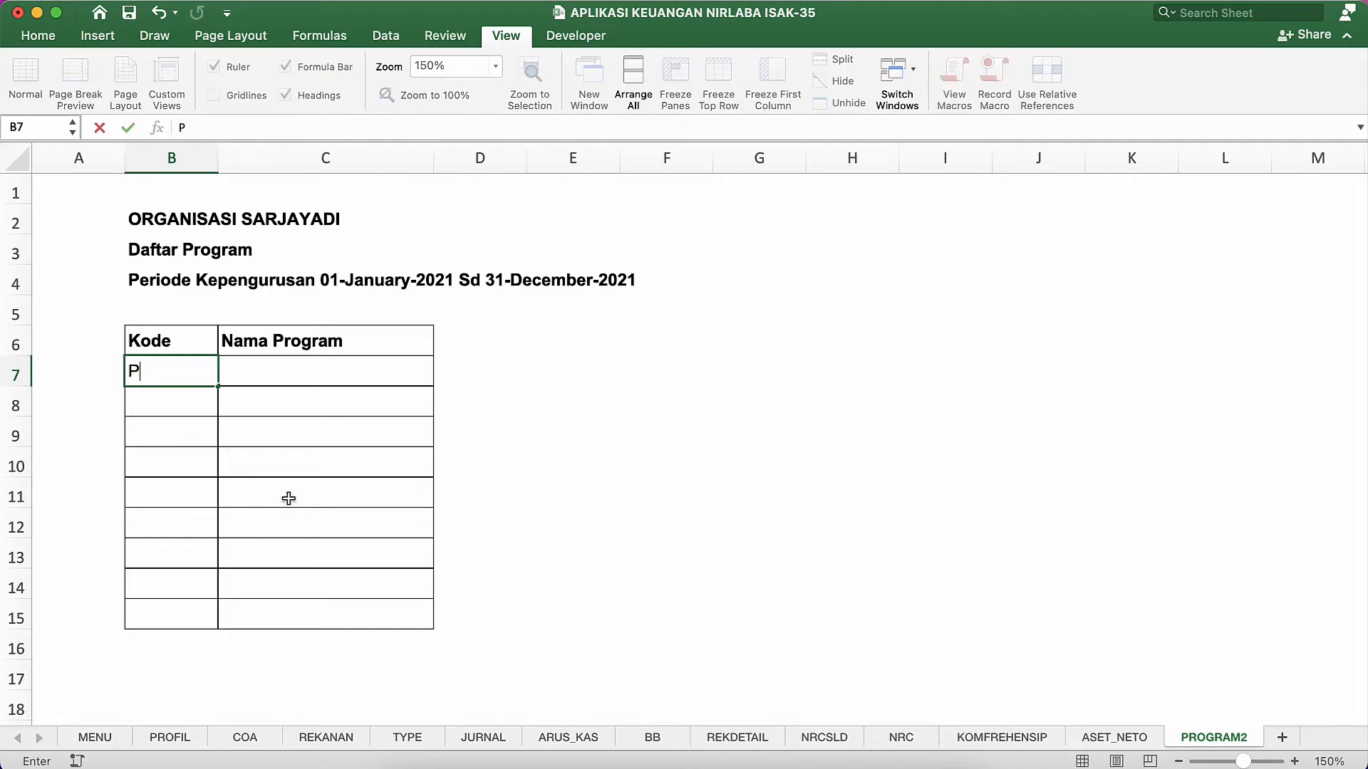
text(-001)
key(Return)
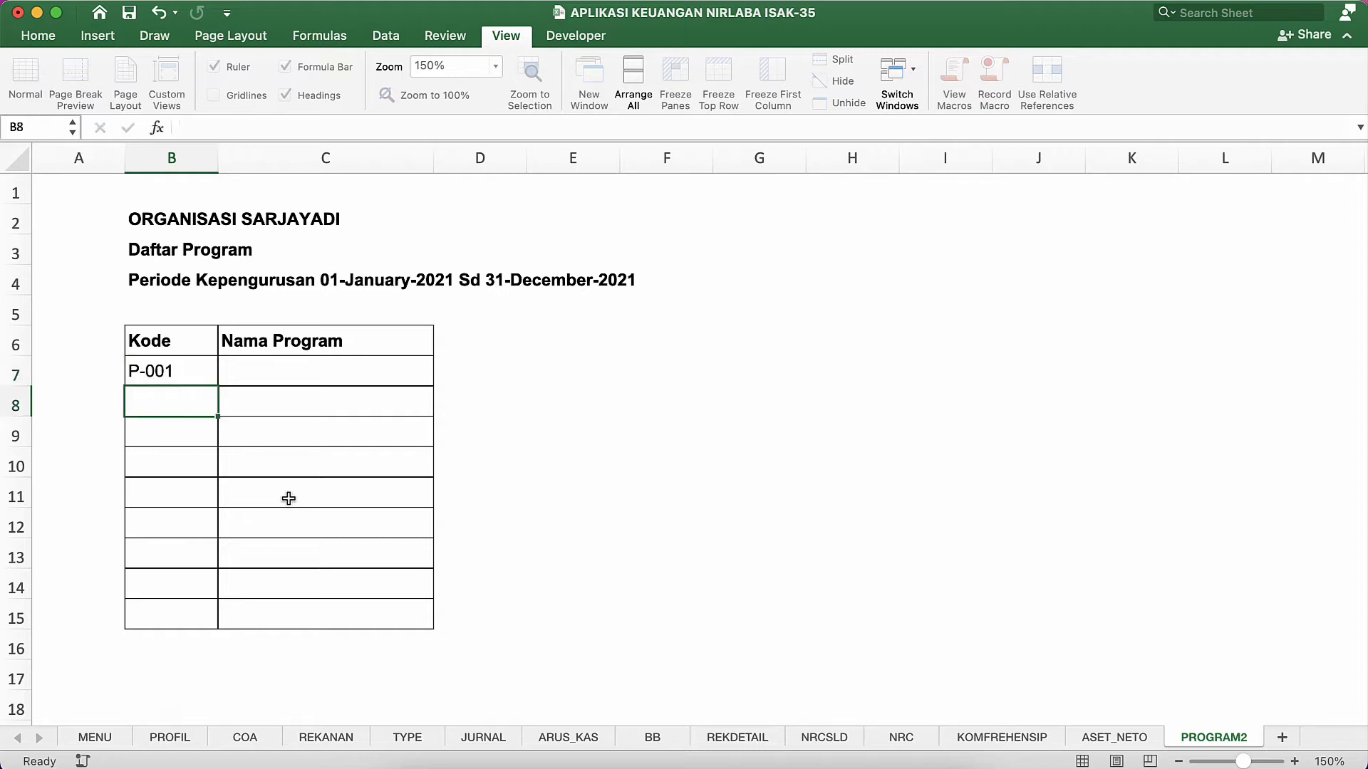
text(P-002)
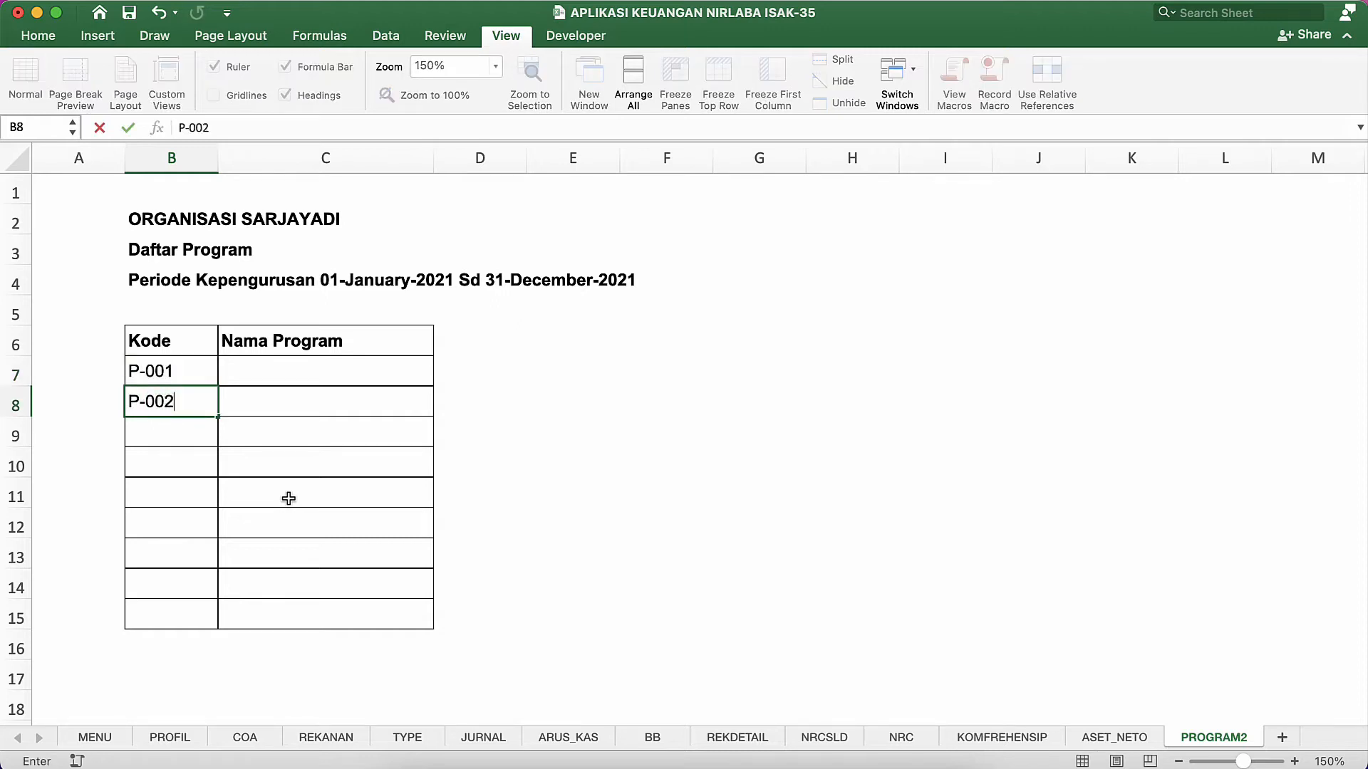
key(Return)
text(P-)
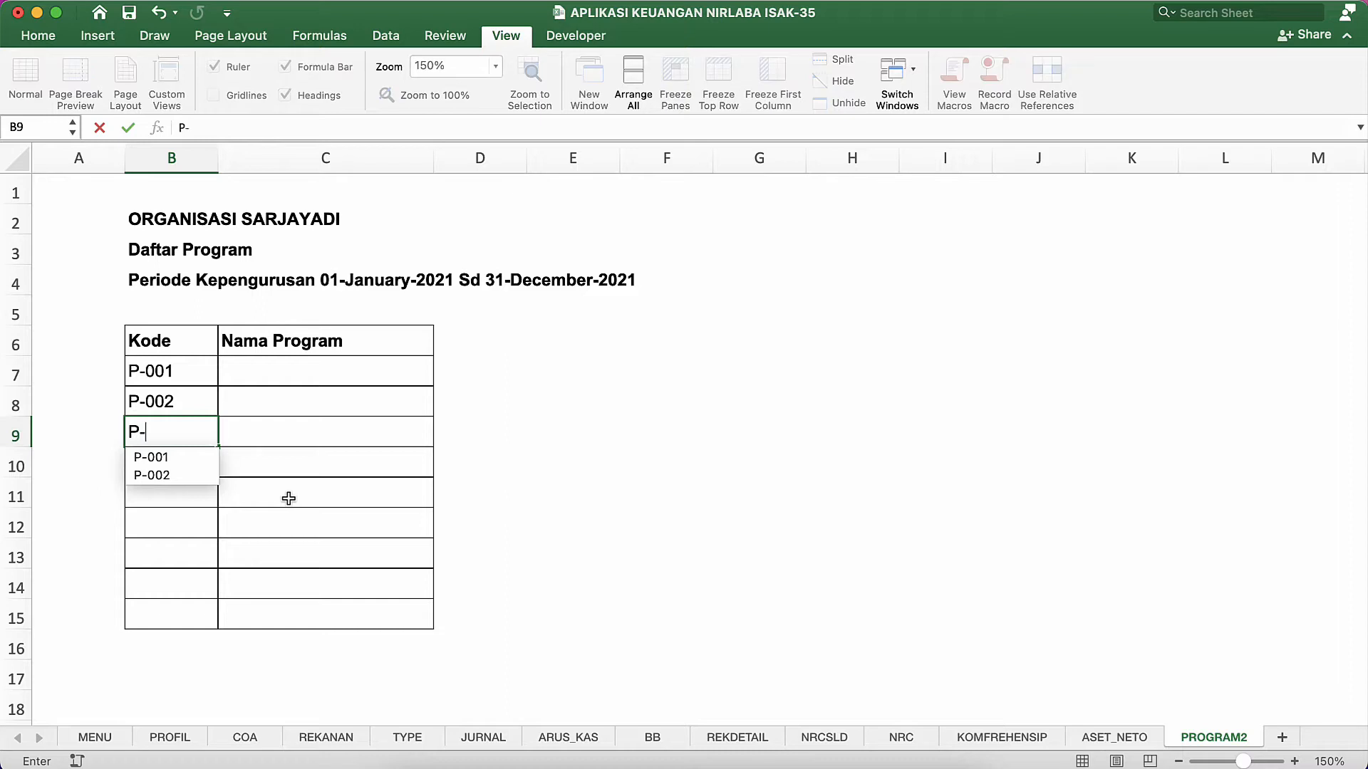
text(003)
key(Return)
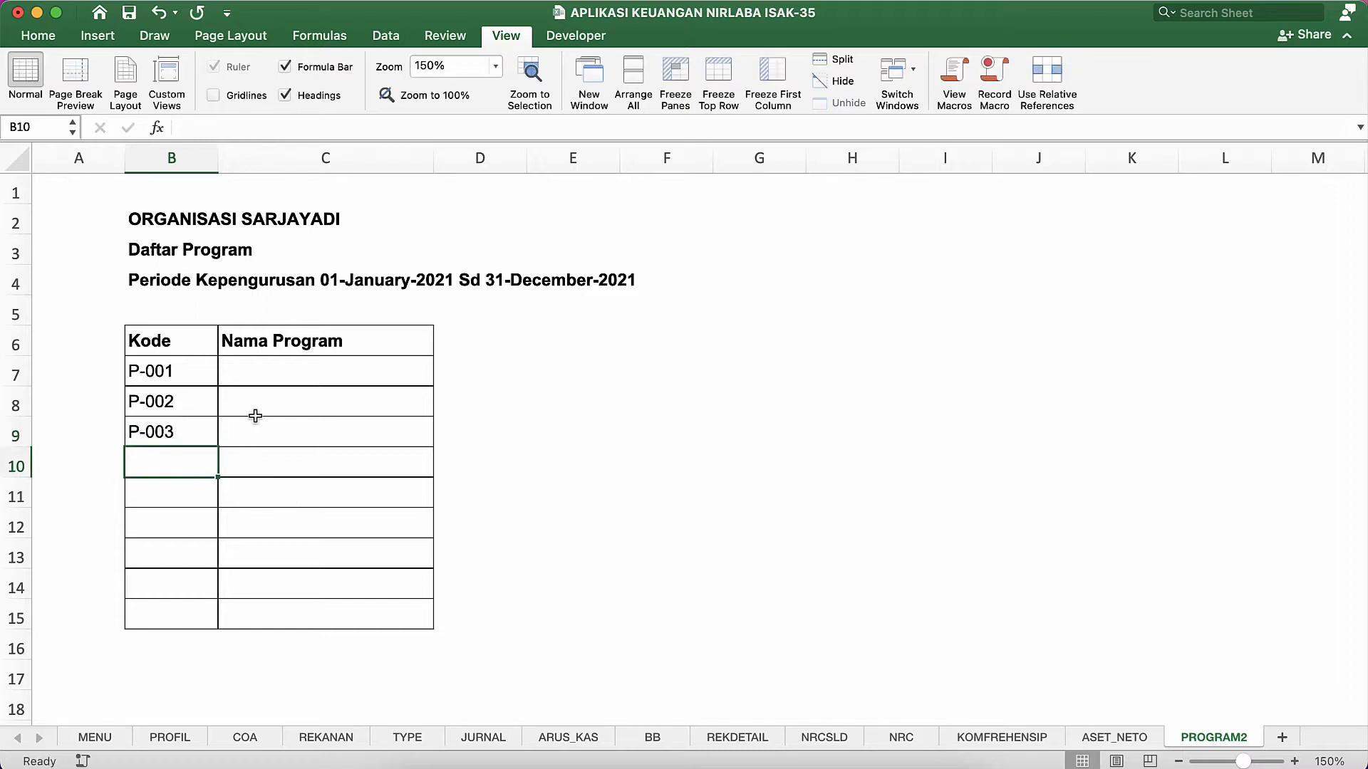
Enter Program Kerja 1 in cell C7 and fill the series down to C9.
click(263, 382)
text(Prog)
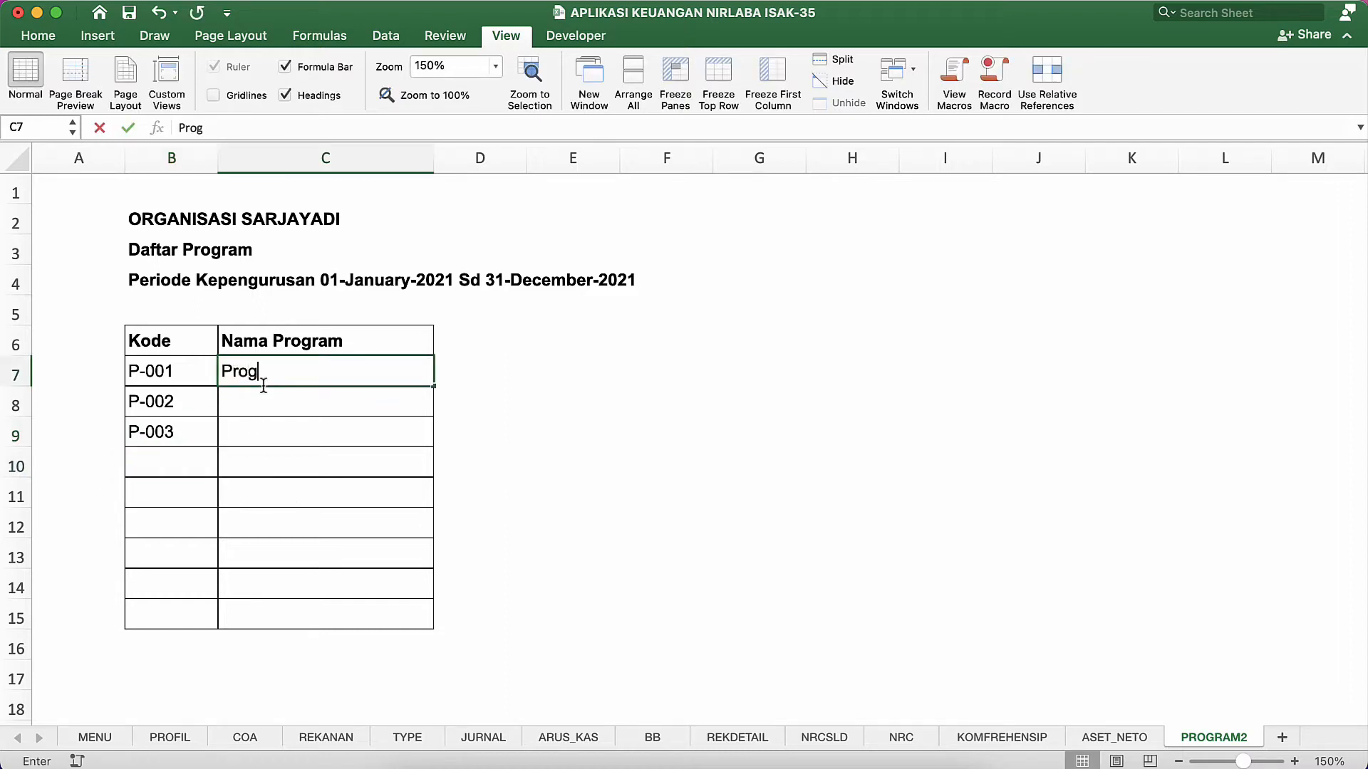
text(ram Kerja )
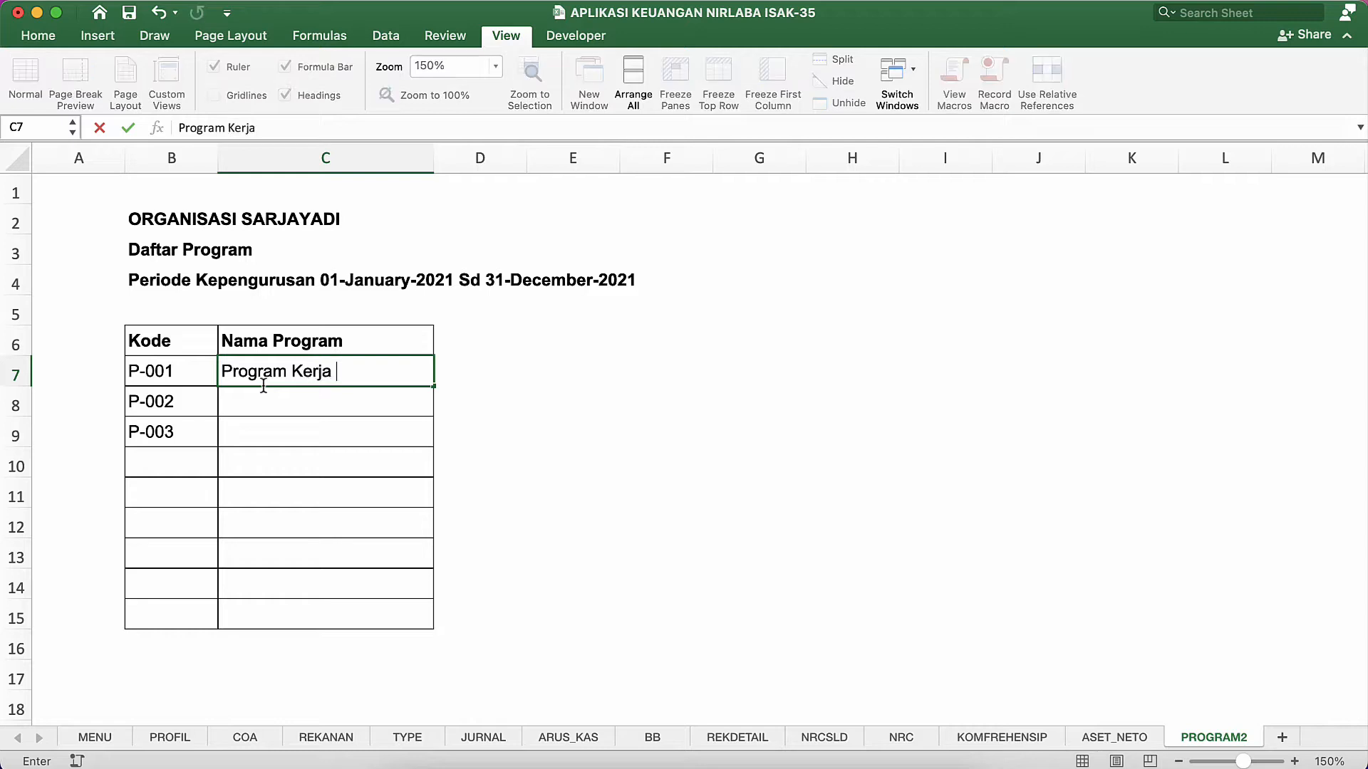
text(1)
key(Return)
click(330, 364)
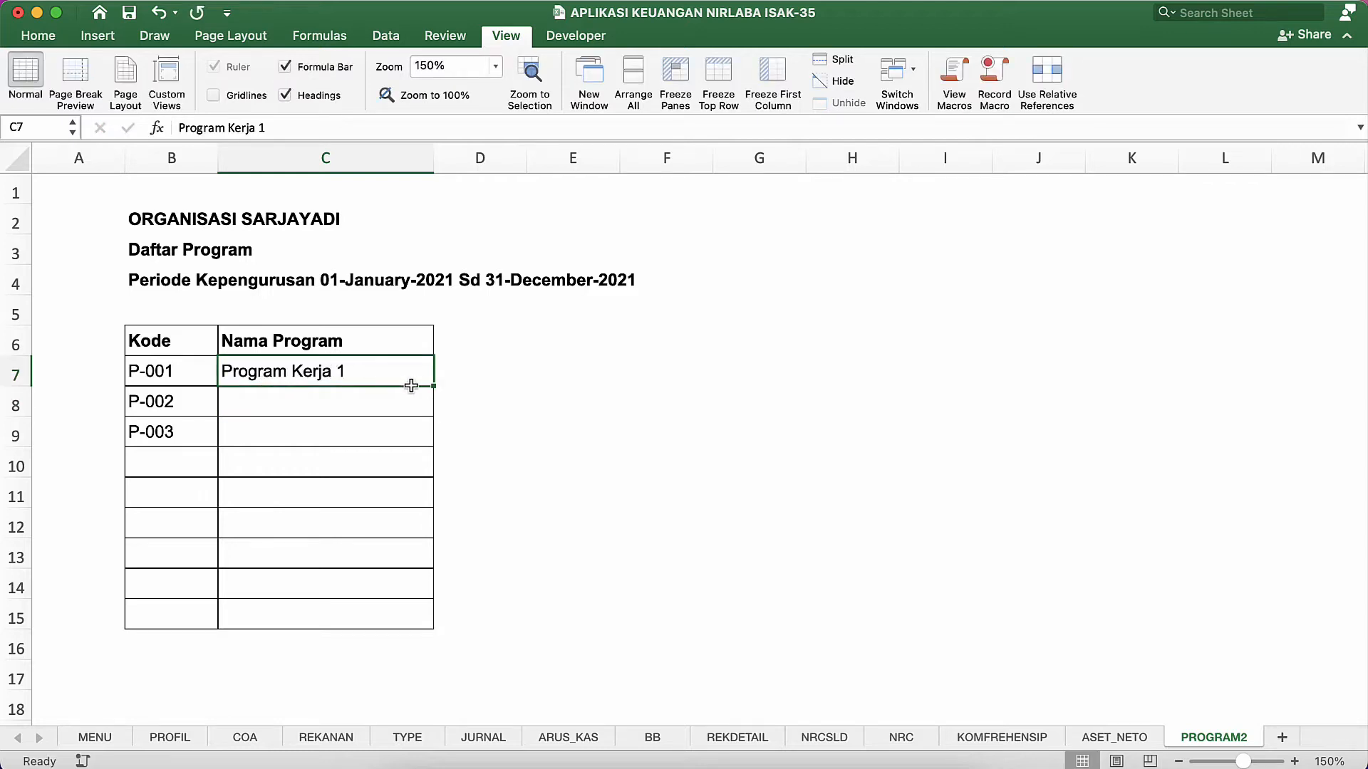
drag(429, 392, 420, 453)
click(184, 454)
click(279, 449)
click(267, 323)
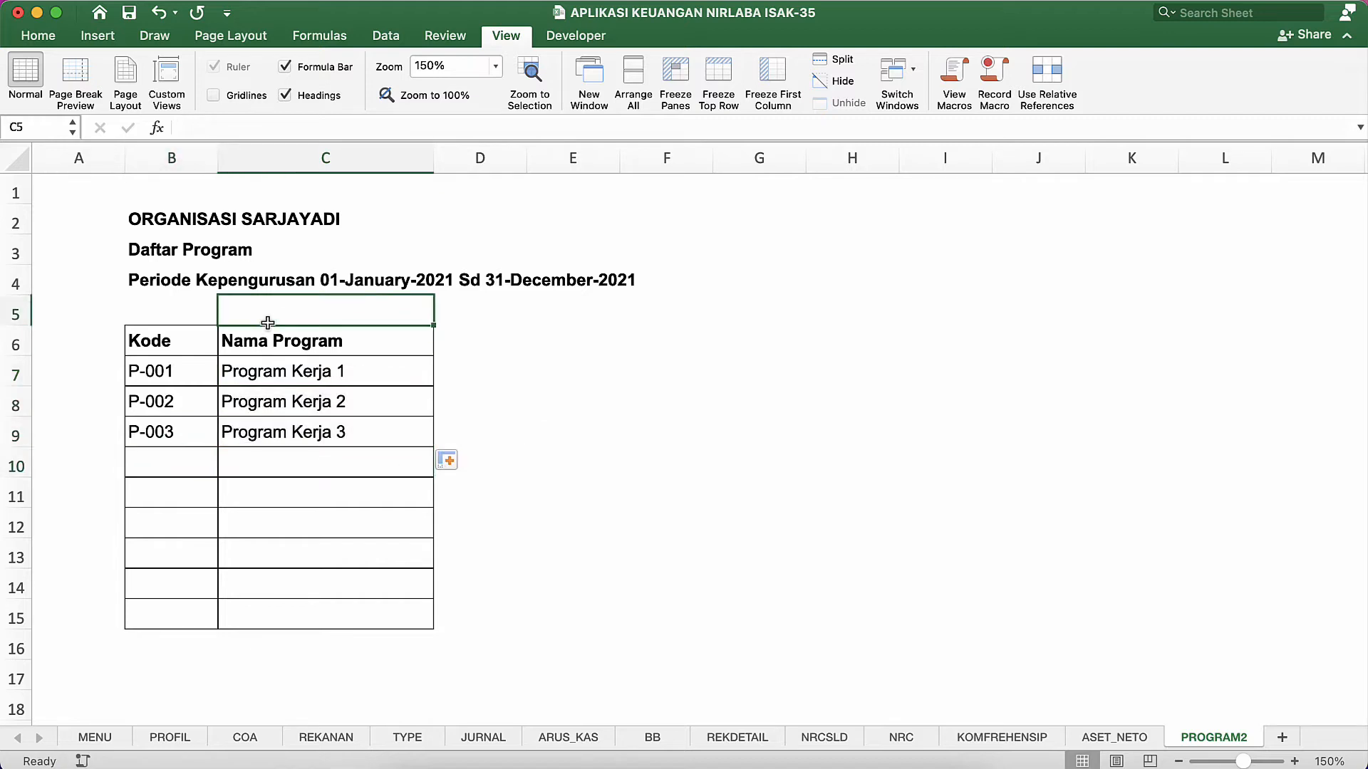
click(268, 347)
click(138, 400)
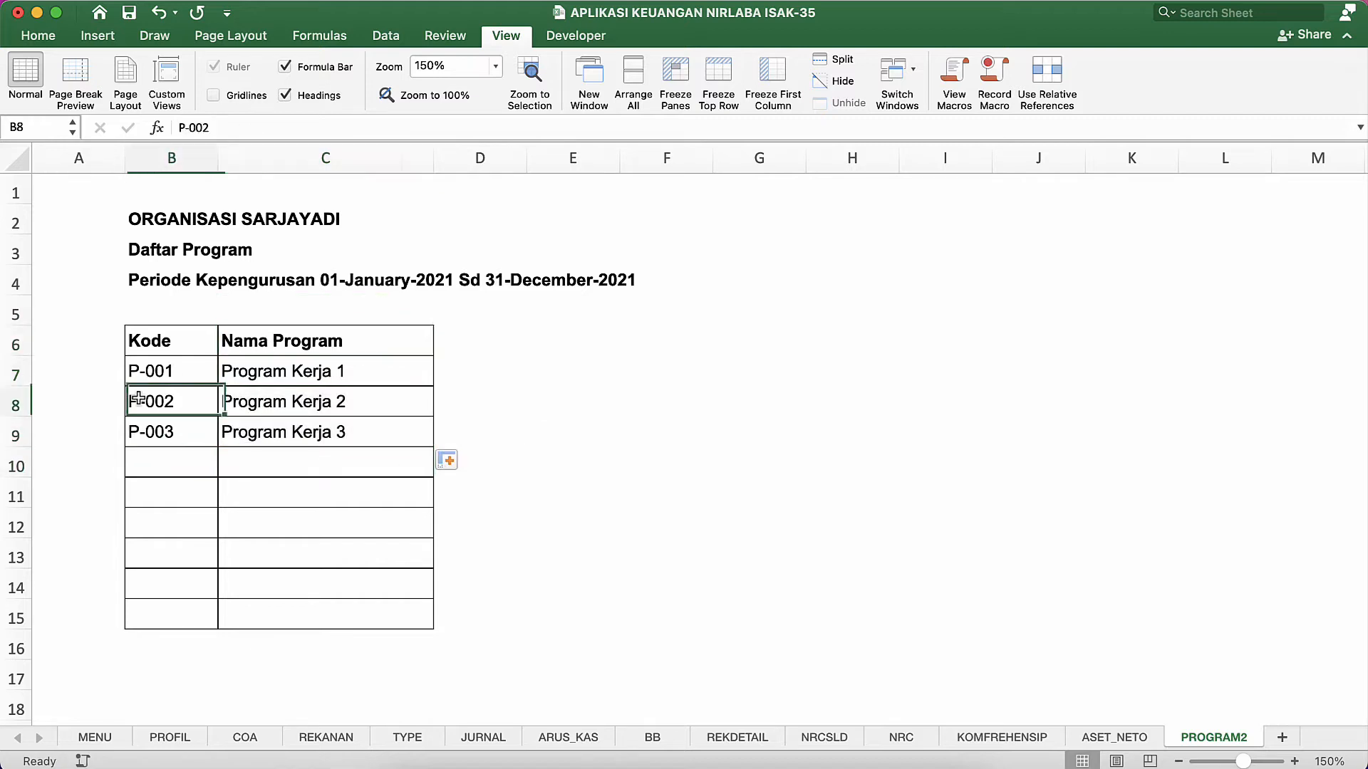
click(164, 462)
click(272, 443)
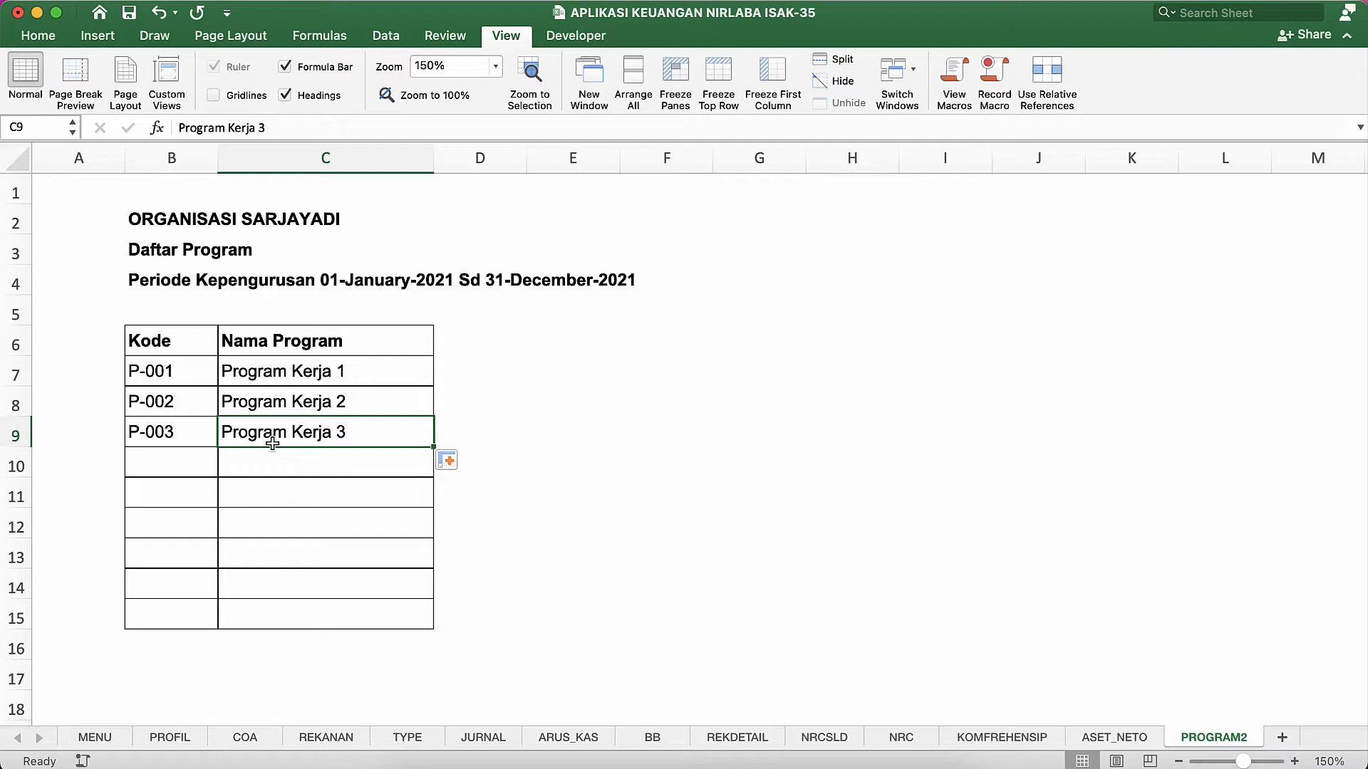
click(232, 376)
click(164, 366)
click(203, 427)
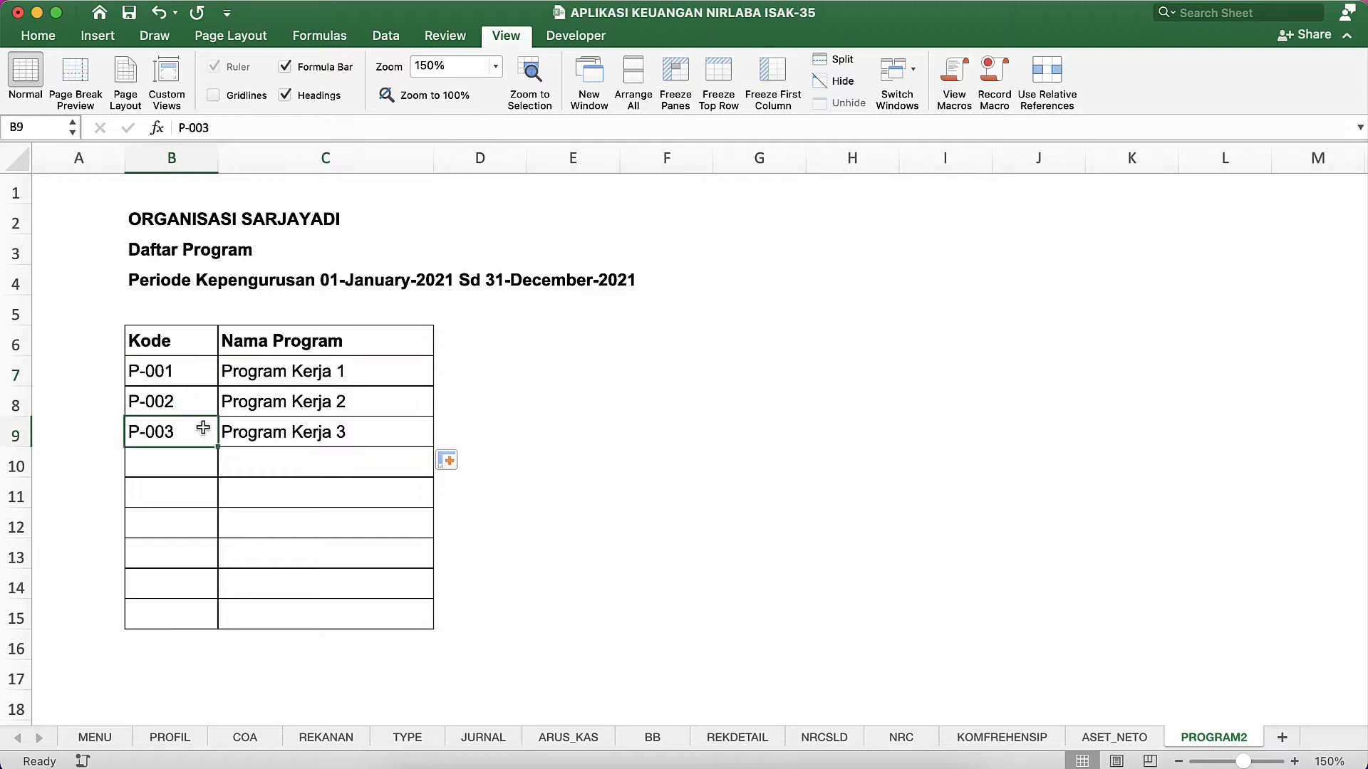
Open the JURNAL sheet and expand the collapsed column group between Rekanan and Akun Debet.
click(490, 741)
click(448, 414)
click(610, 379)
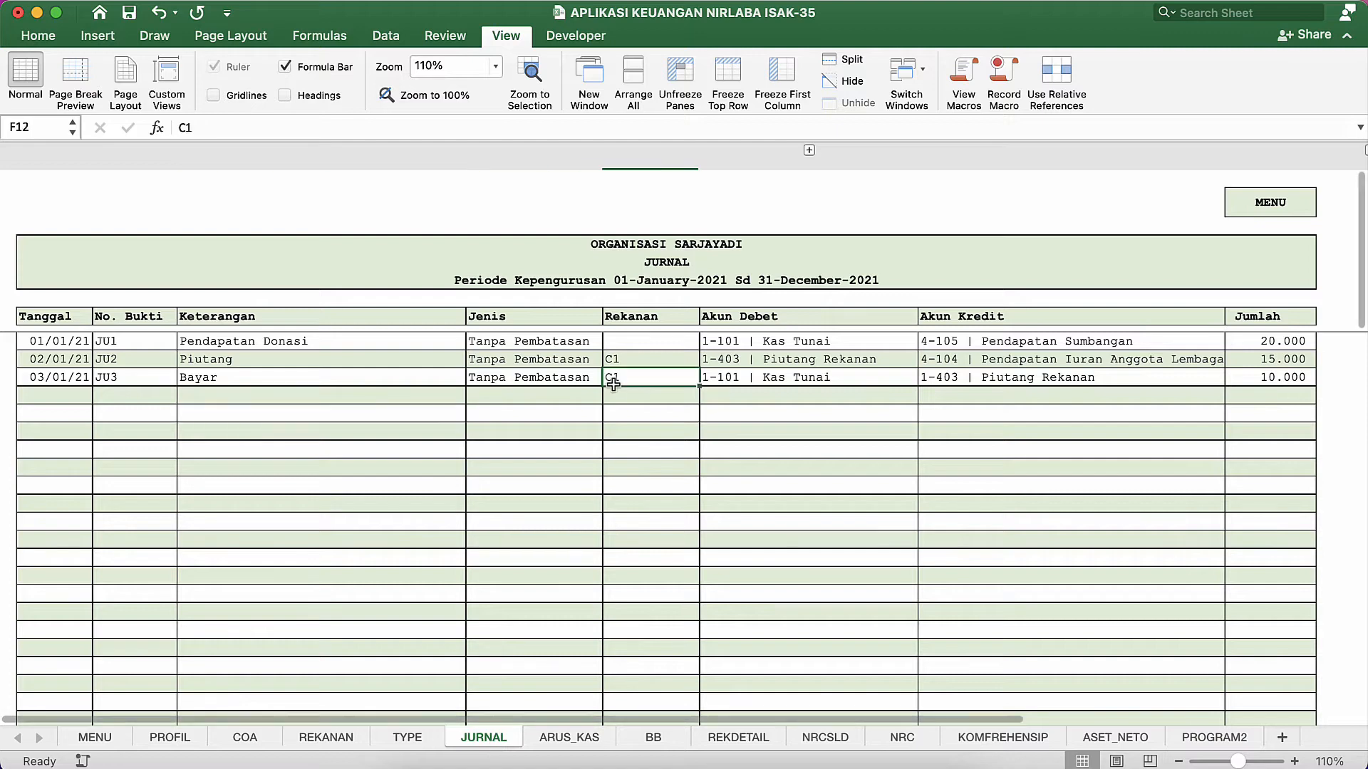
click(665, 339)
click(730, 341)
click(744, 396)
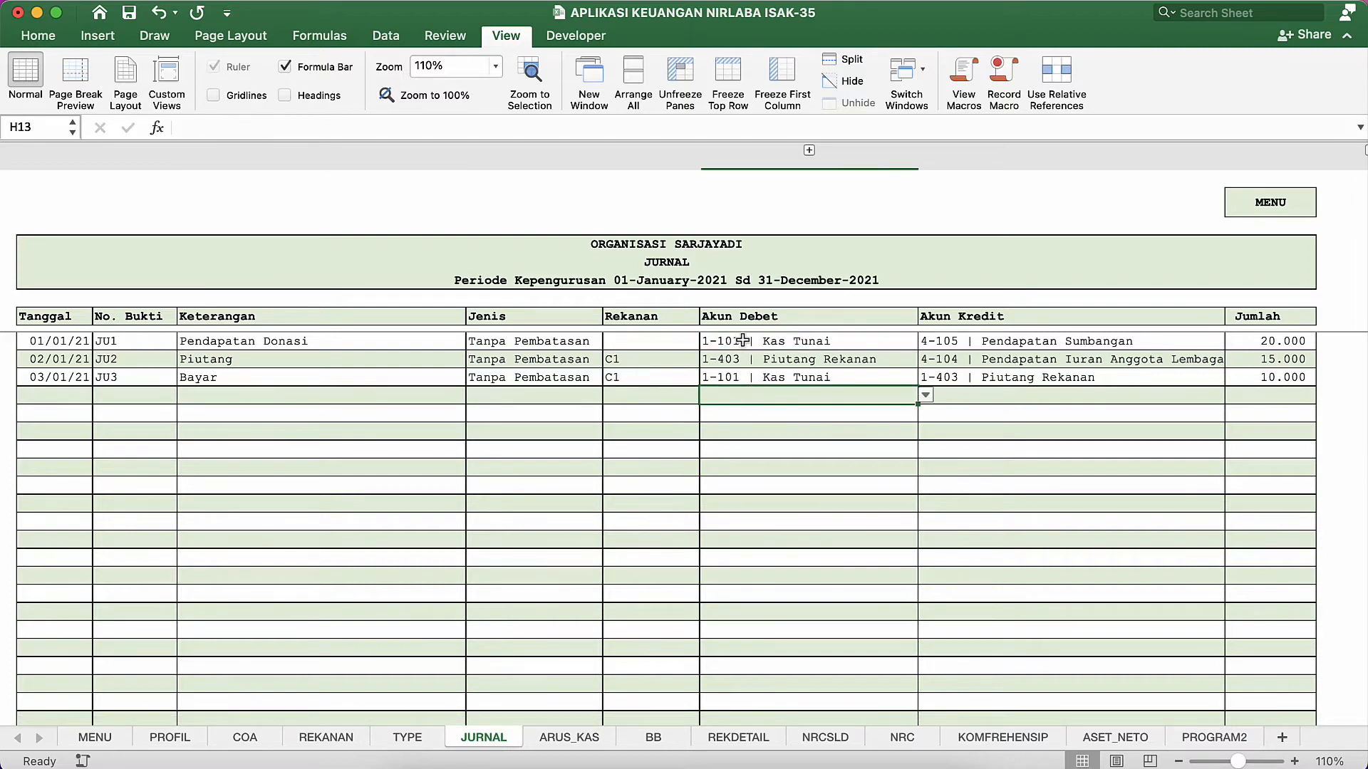
click(742, 339)
click(743, 316)
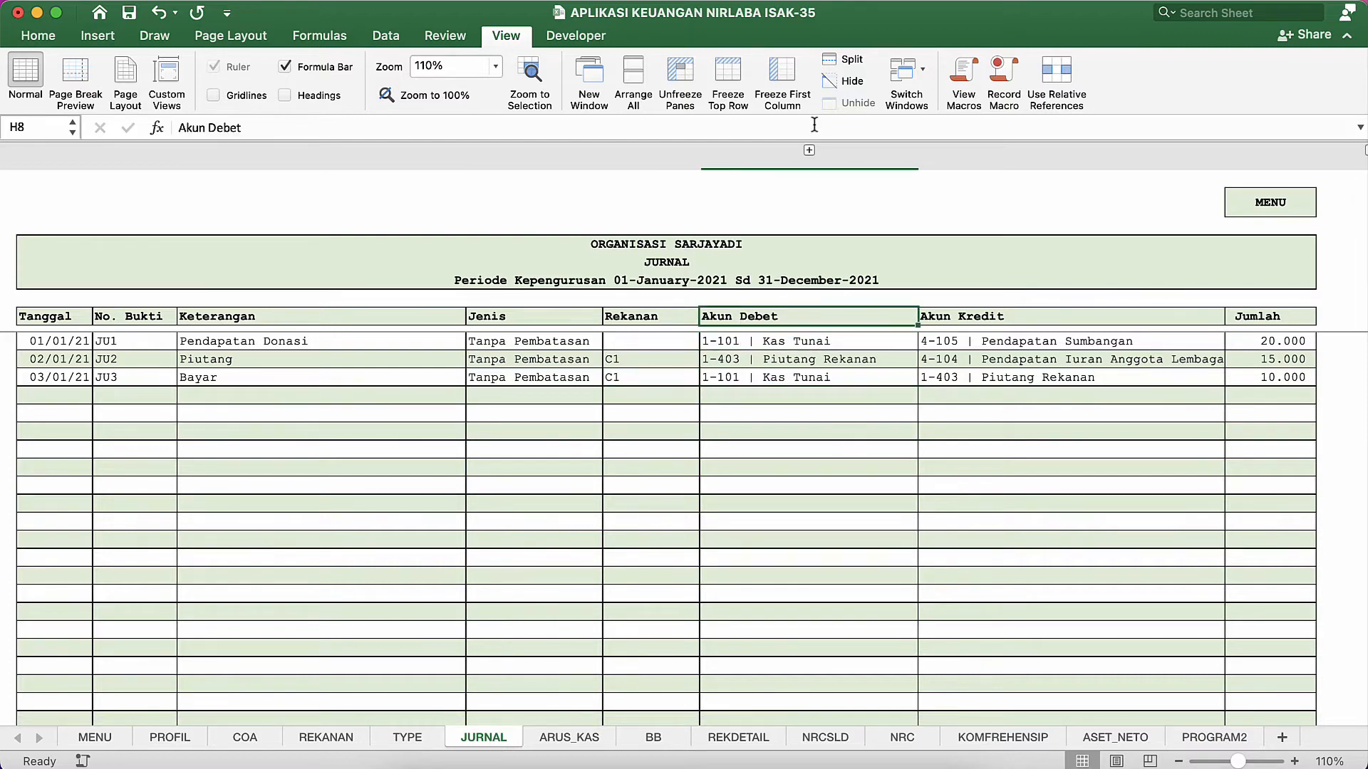
click(810, 150)
click(747, 318)
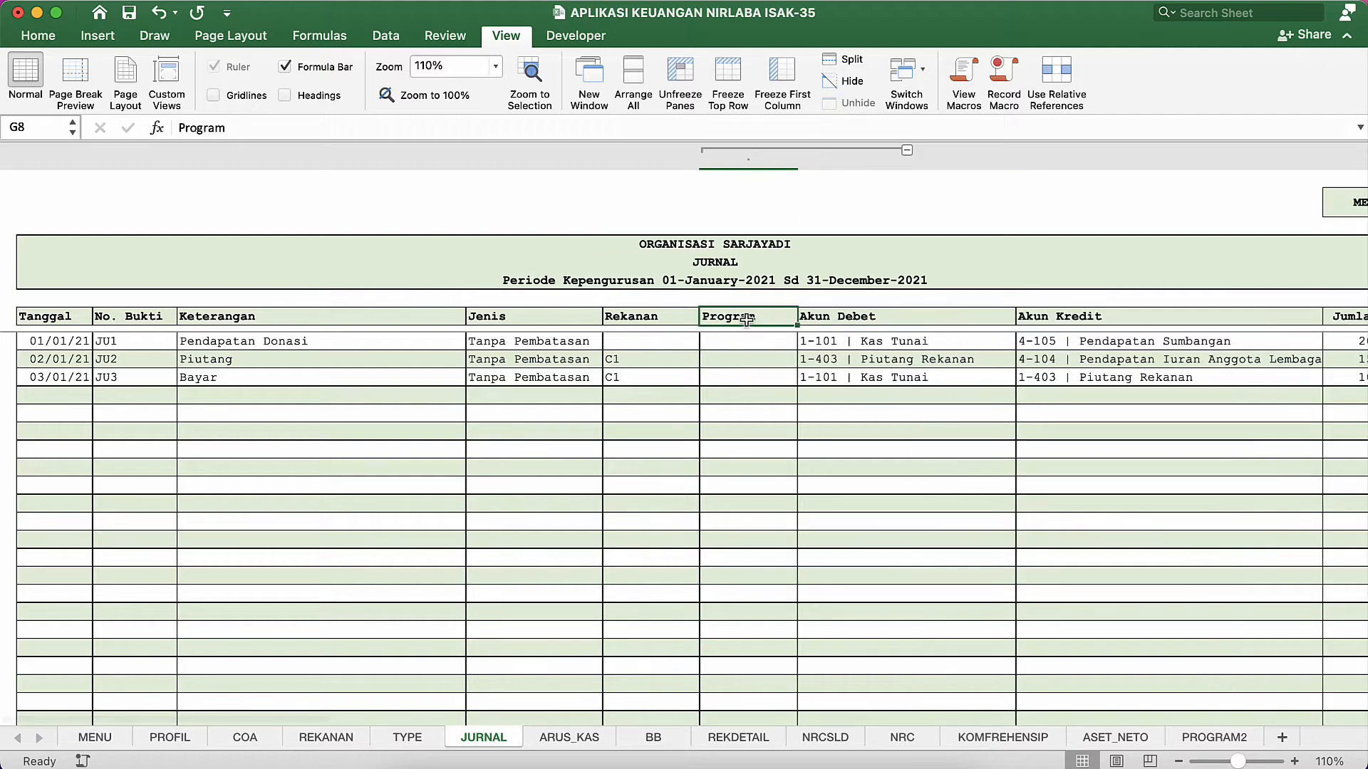
click(747, 359)
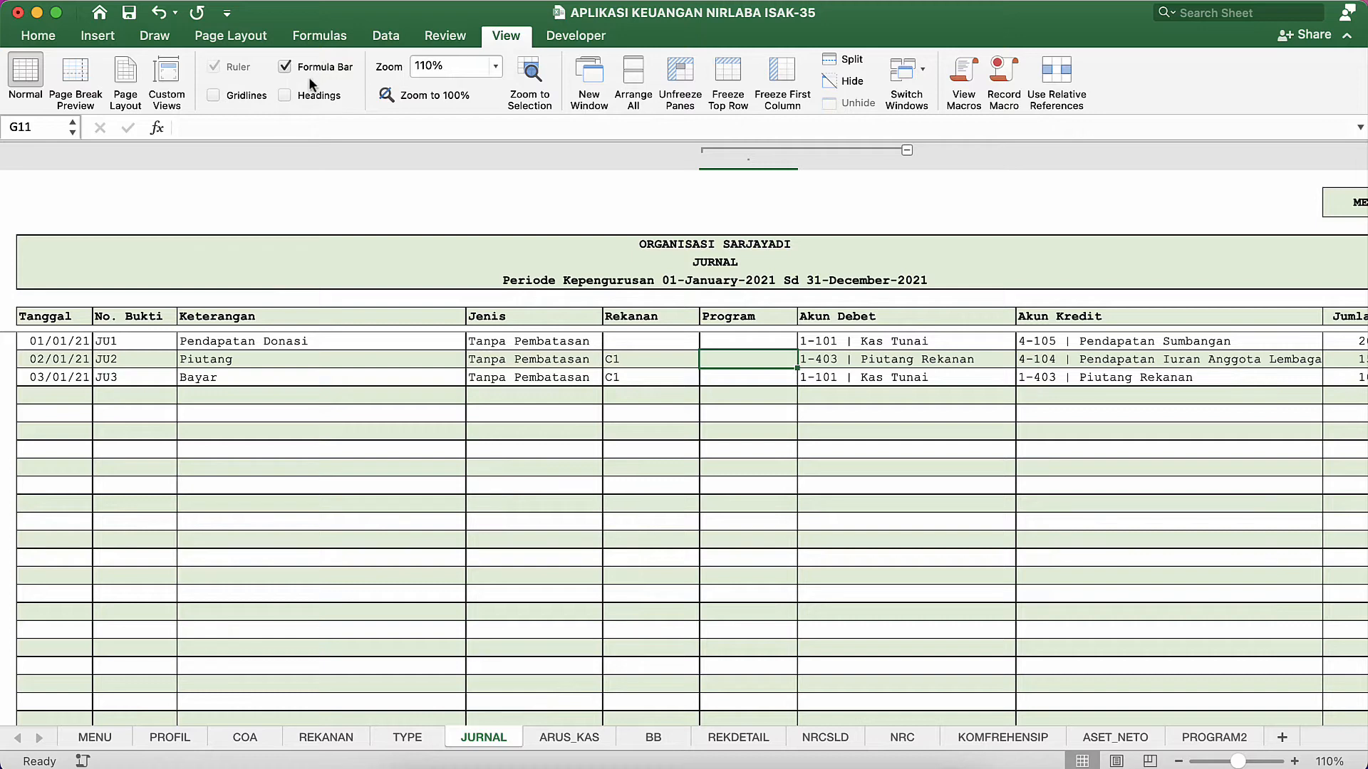
Show the row and column headings and delete the existing Program column G from the JURNAL sheet.
click(285, 95)
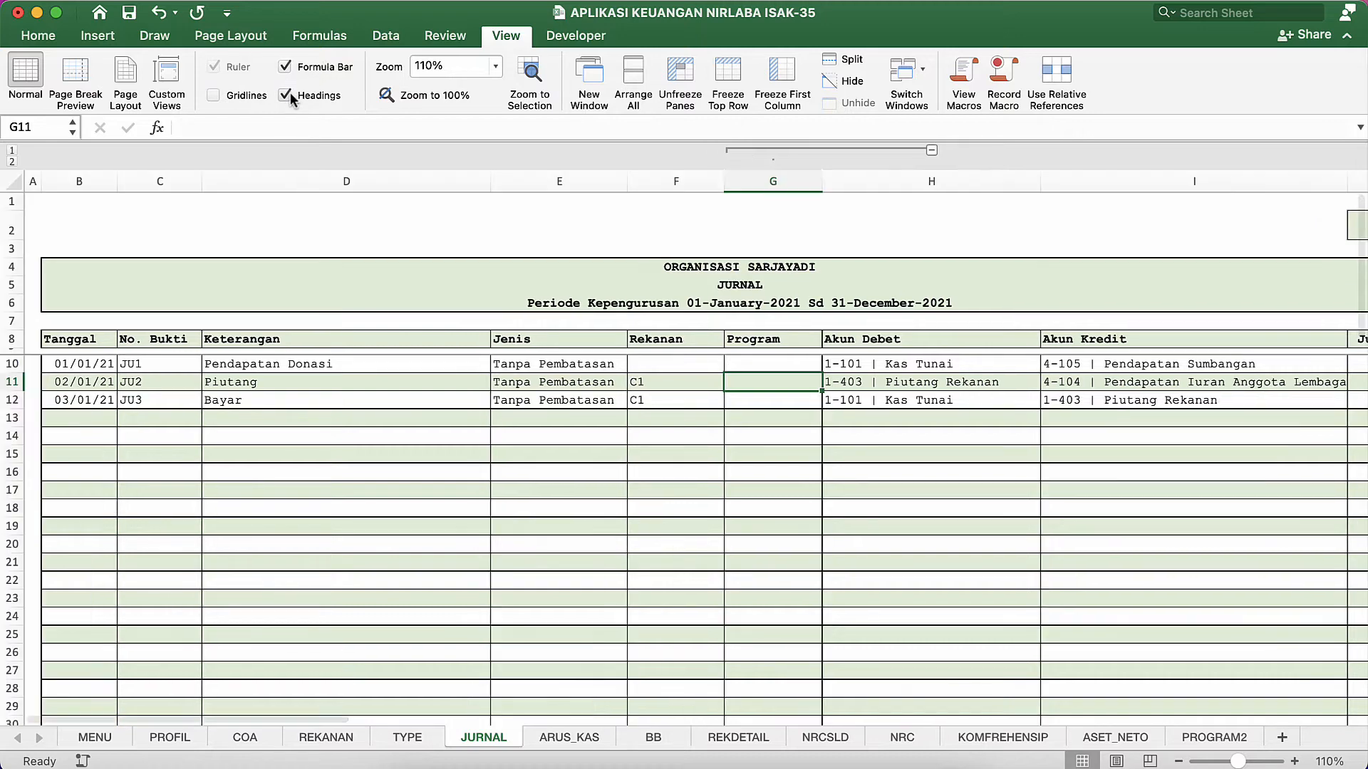
right_click(775, 190)
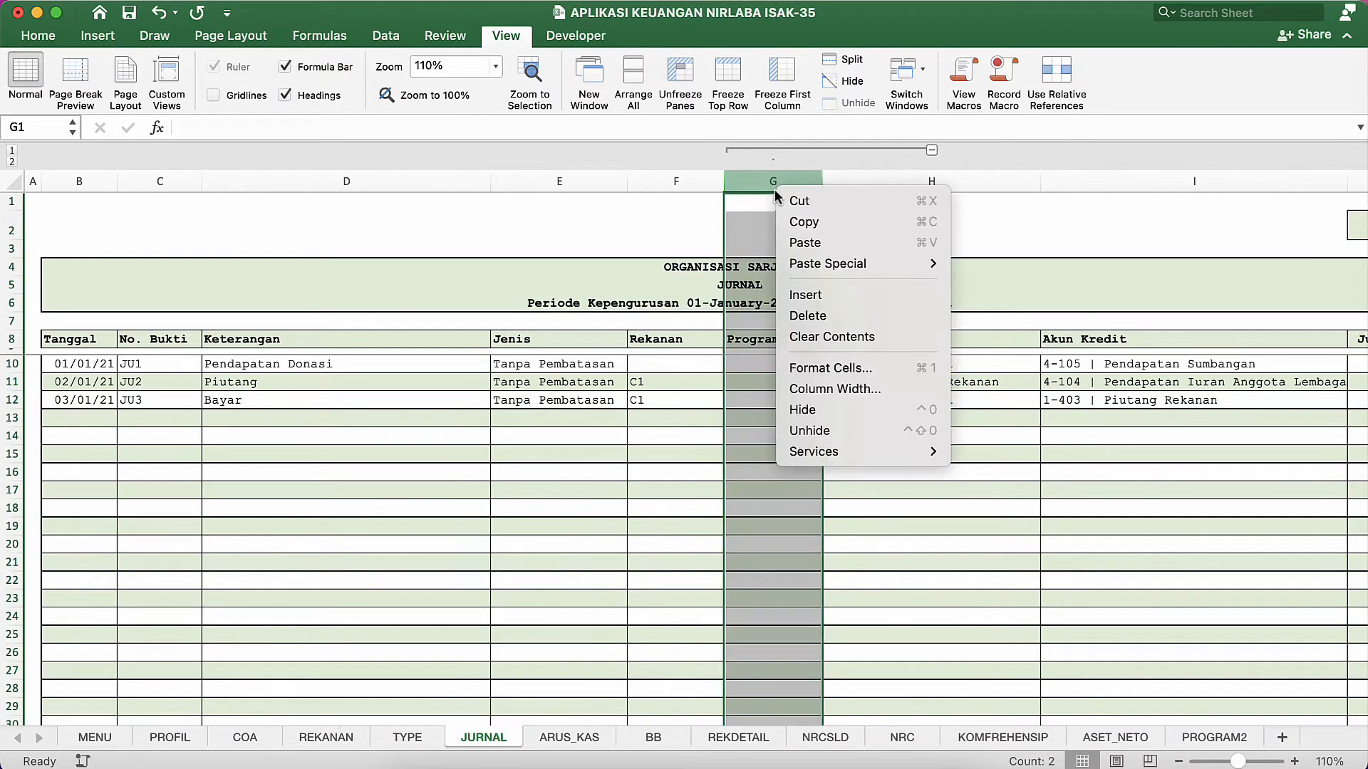
click(803, 315)
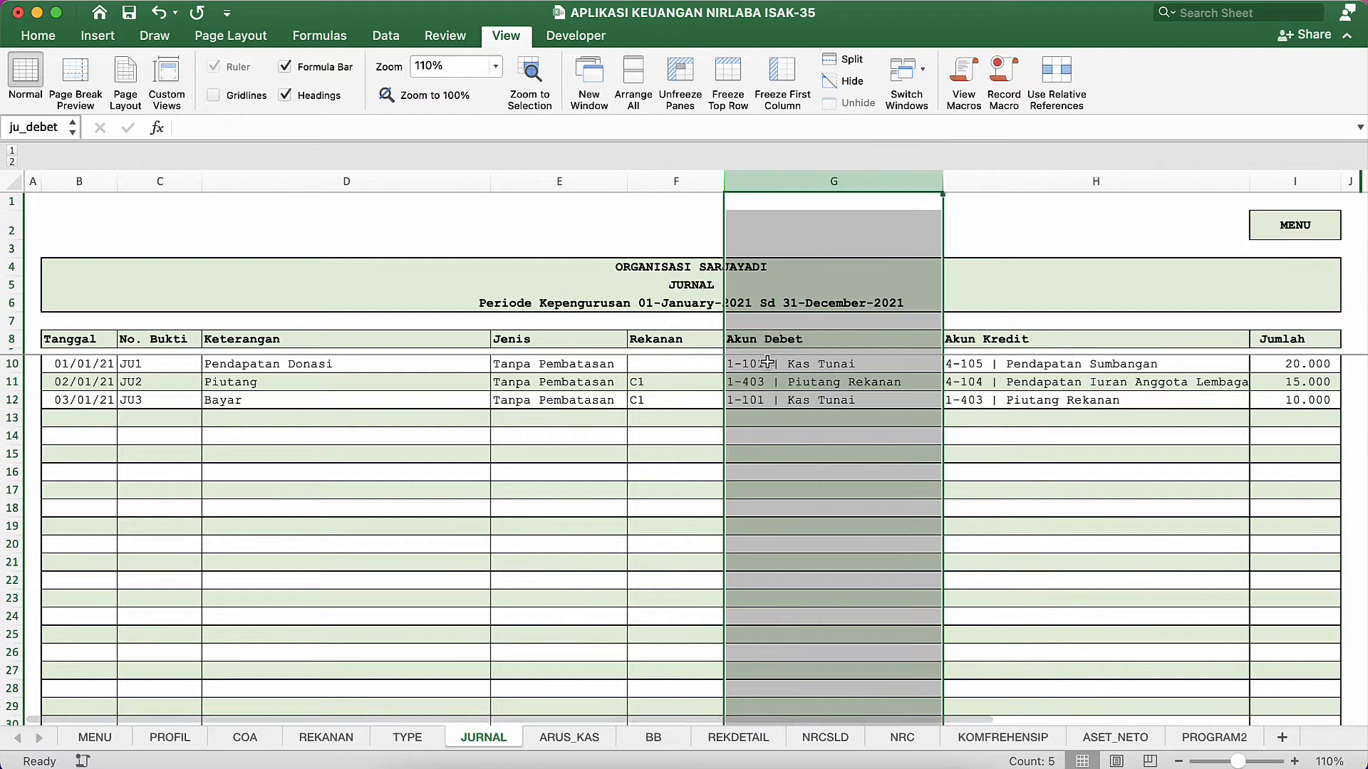
Insert an entire new column in front of the Akun Debet column of the journal.
click(764, 354)
click(764, 342)
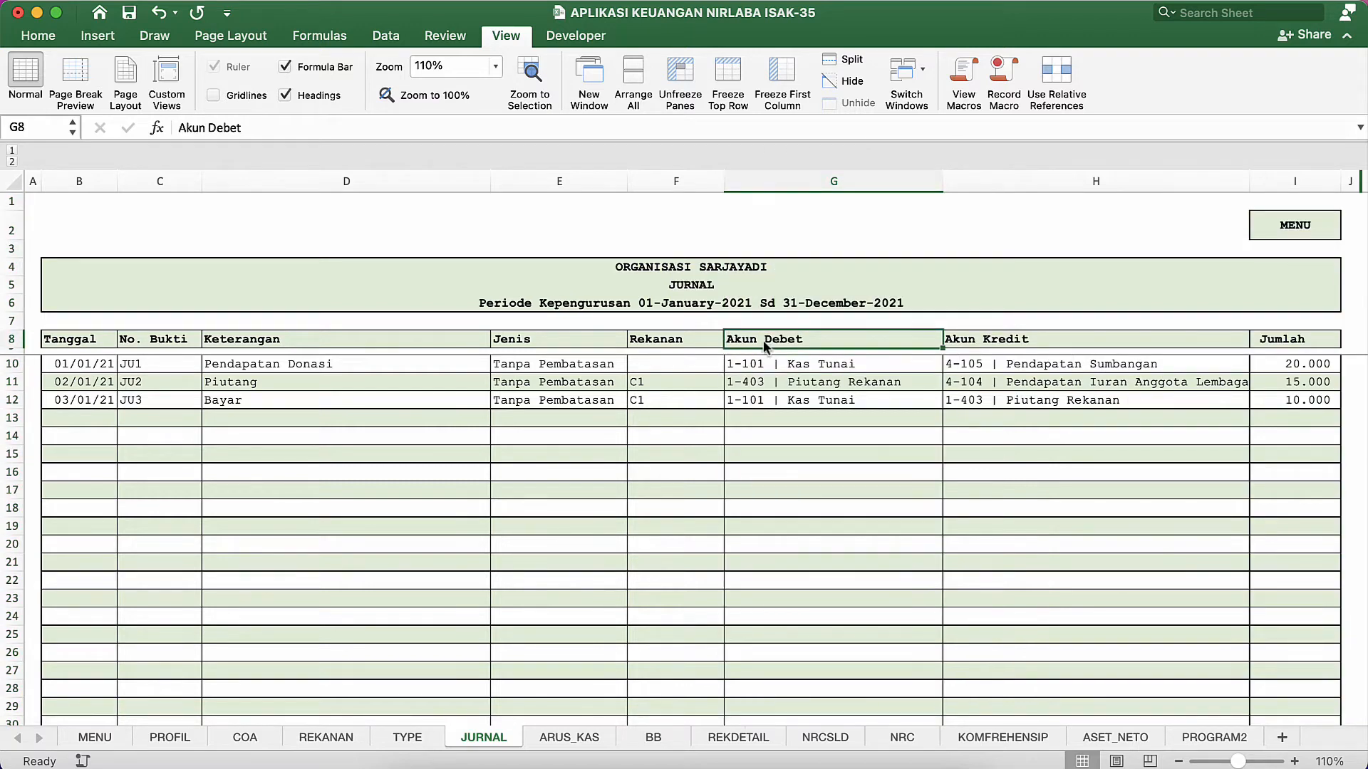
right_click(762, 340)
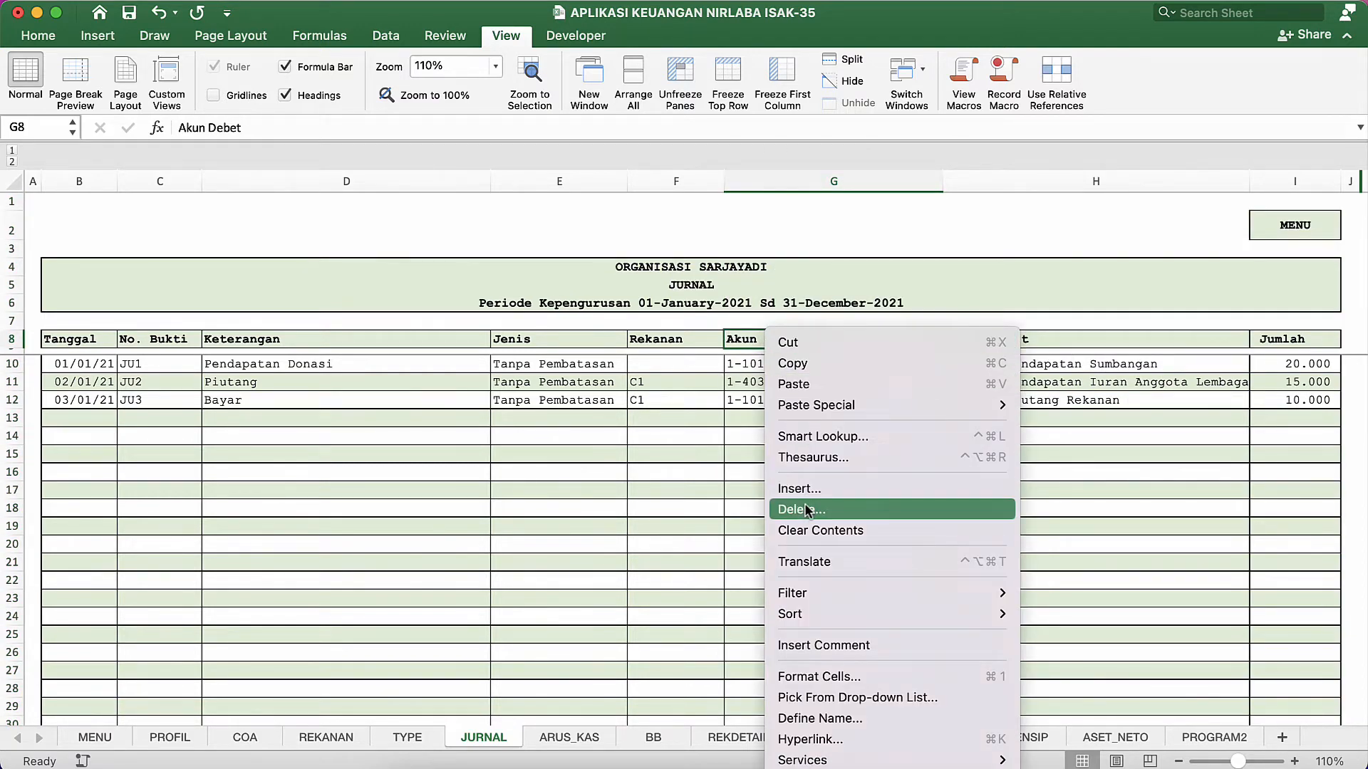
click(804, 492)
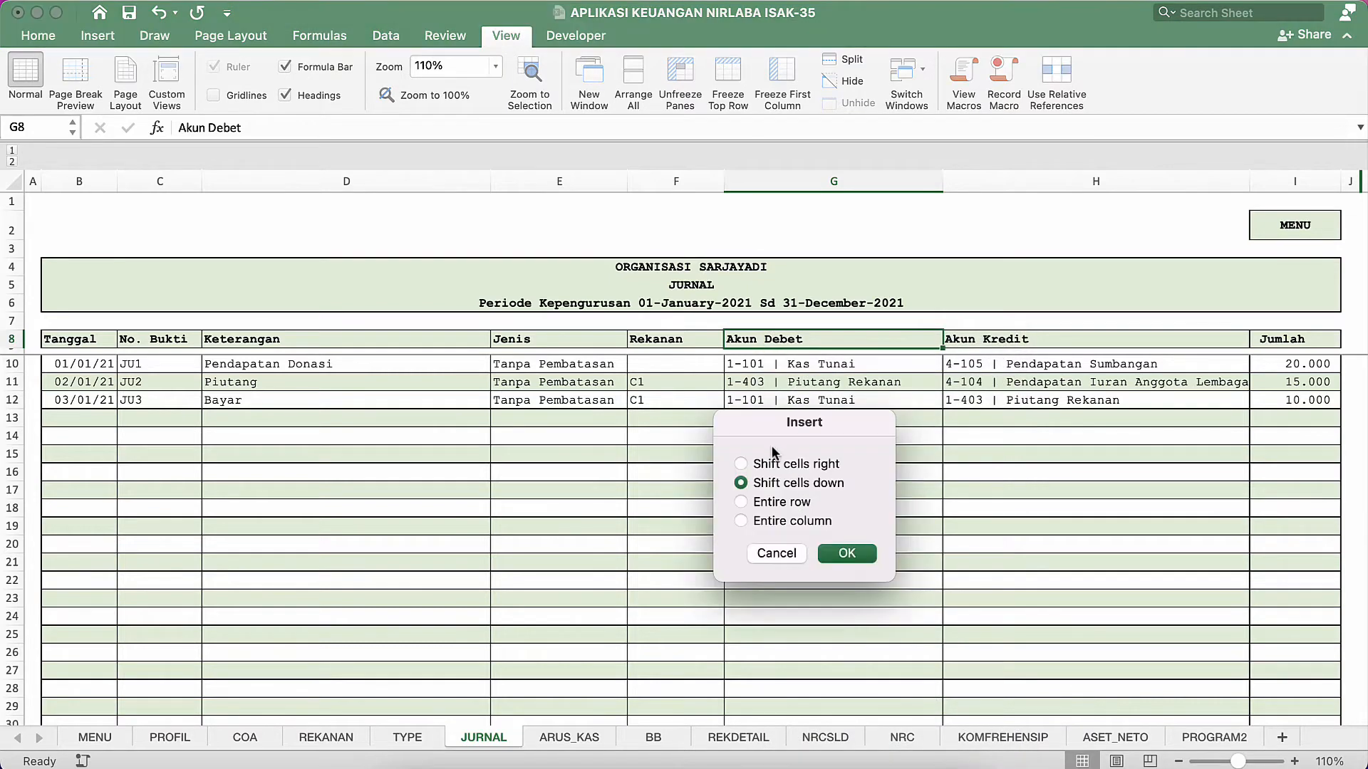
click(772, 522)
click(830, 554)
click(764, 416)
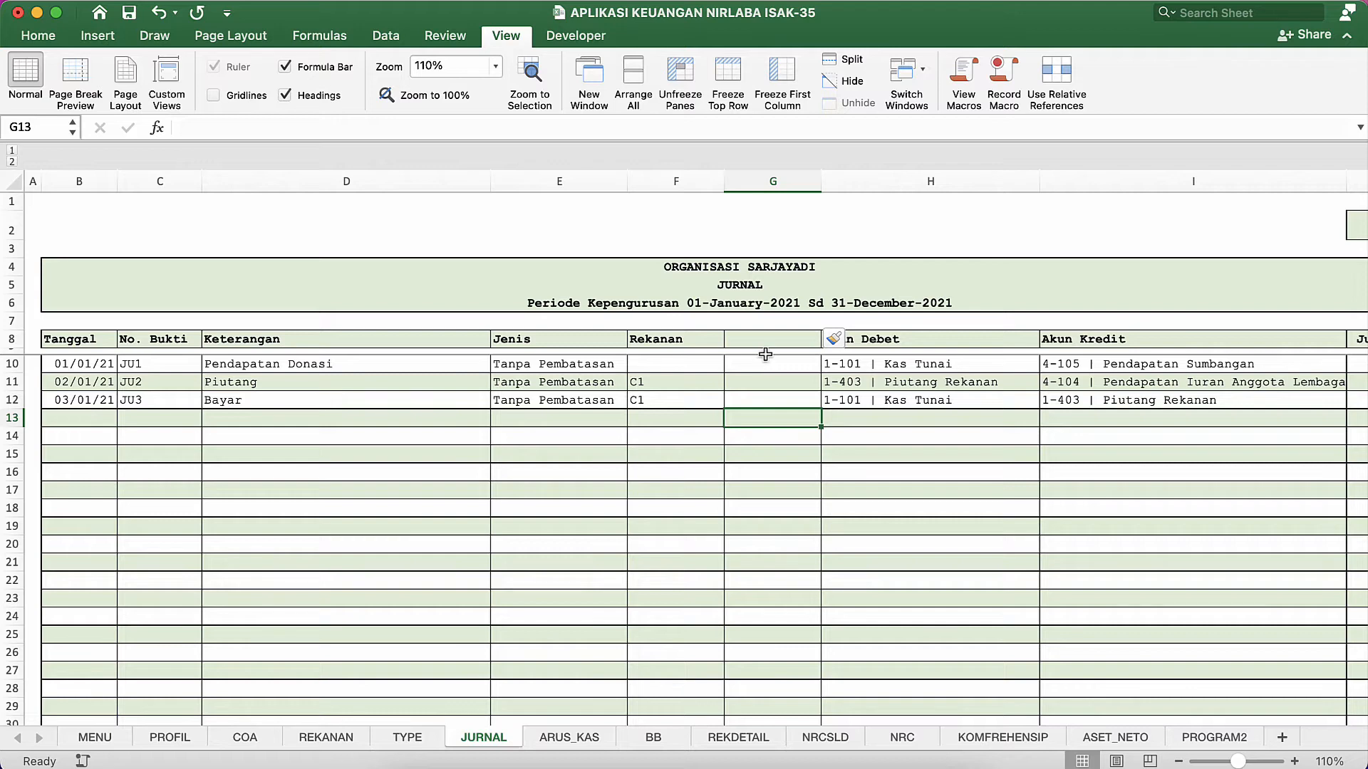
Enter the heading Program in cell G8 and narrow column G slightly.
click(763, 339)
key(F2)
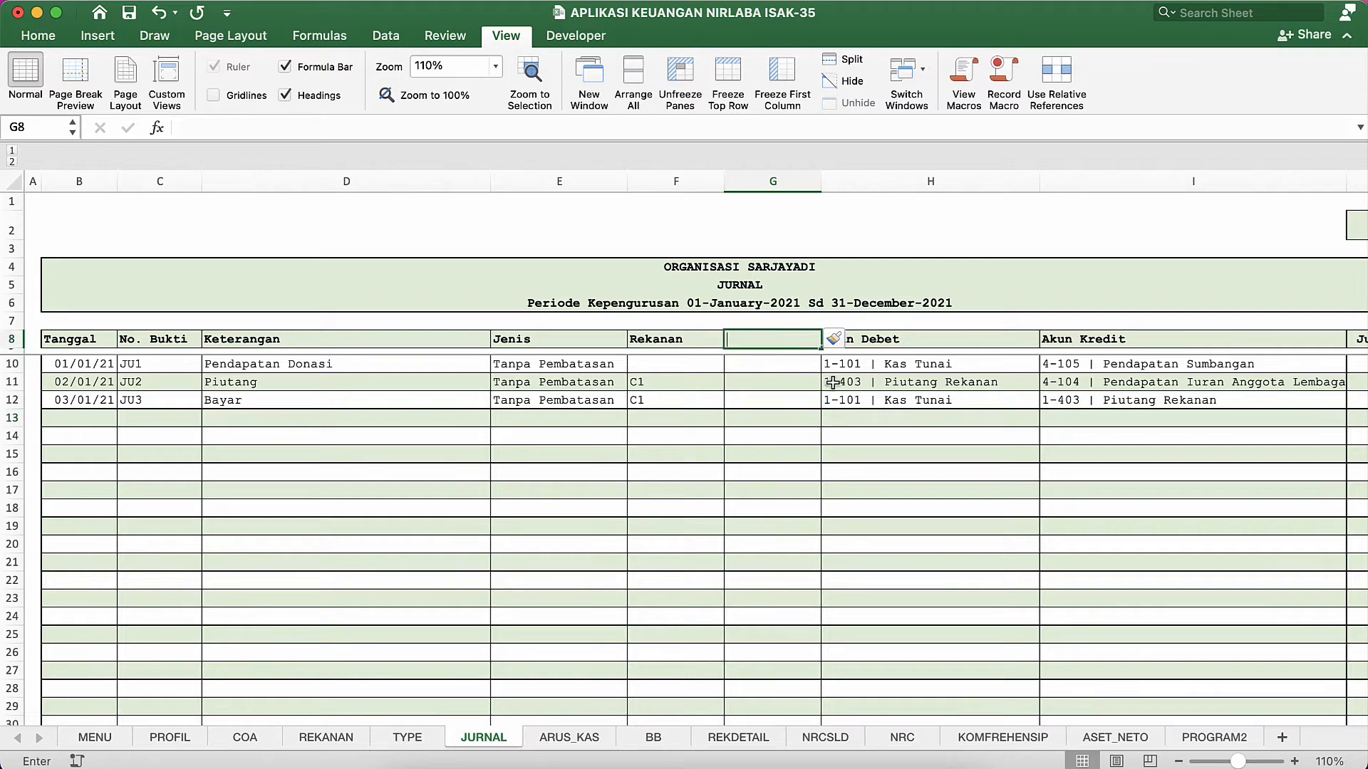
text(Programn)
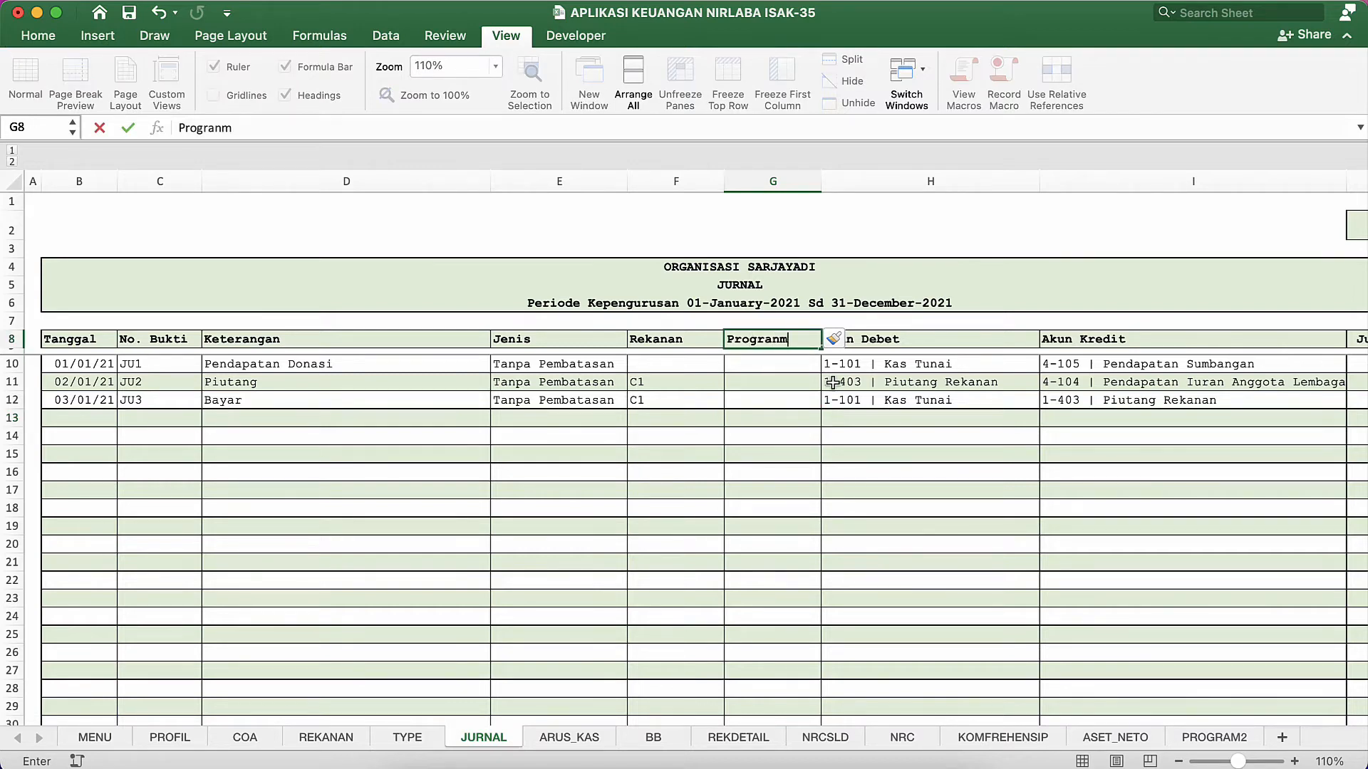
key(Return)
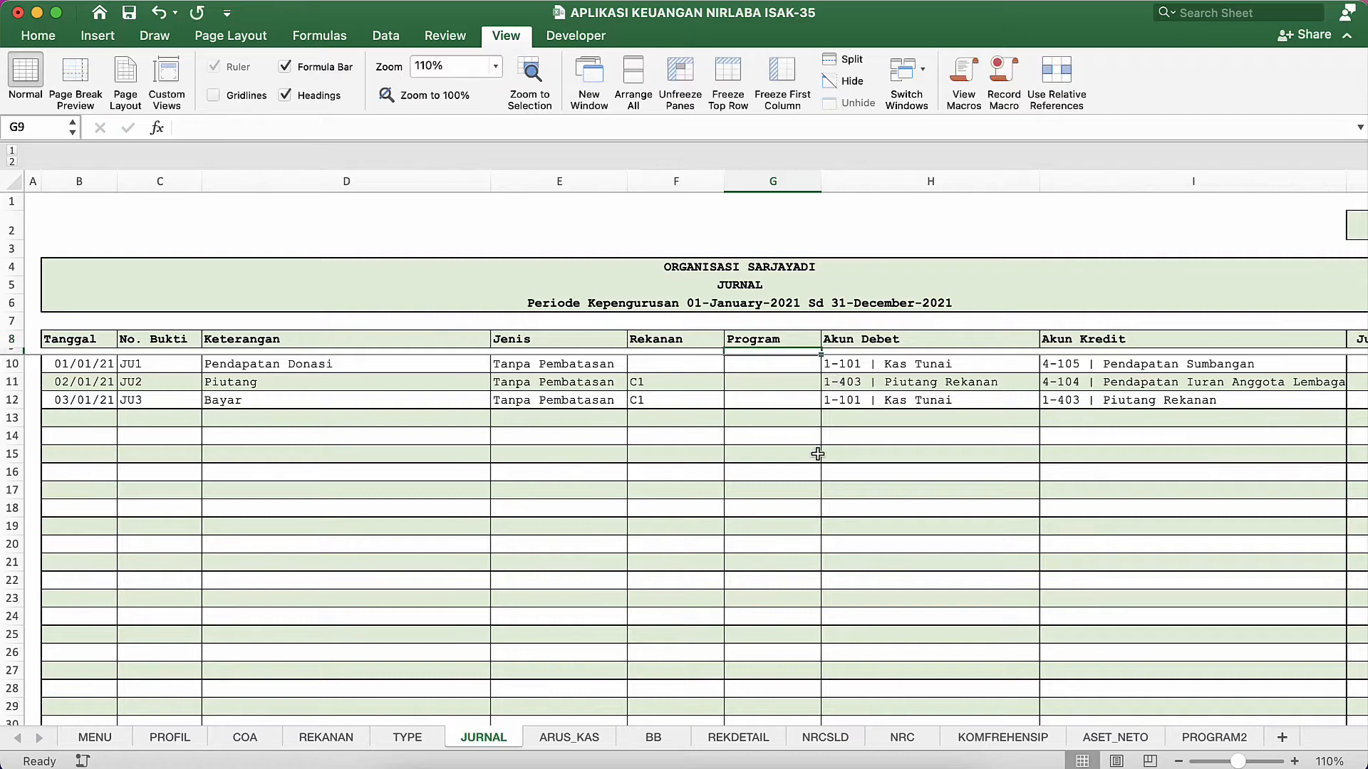
click(788, 387)
mouse_move(818, 175)
mouse_down()
mouse_move(791, 174)
mouse_move(805, 188)
mouse_up()
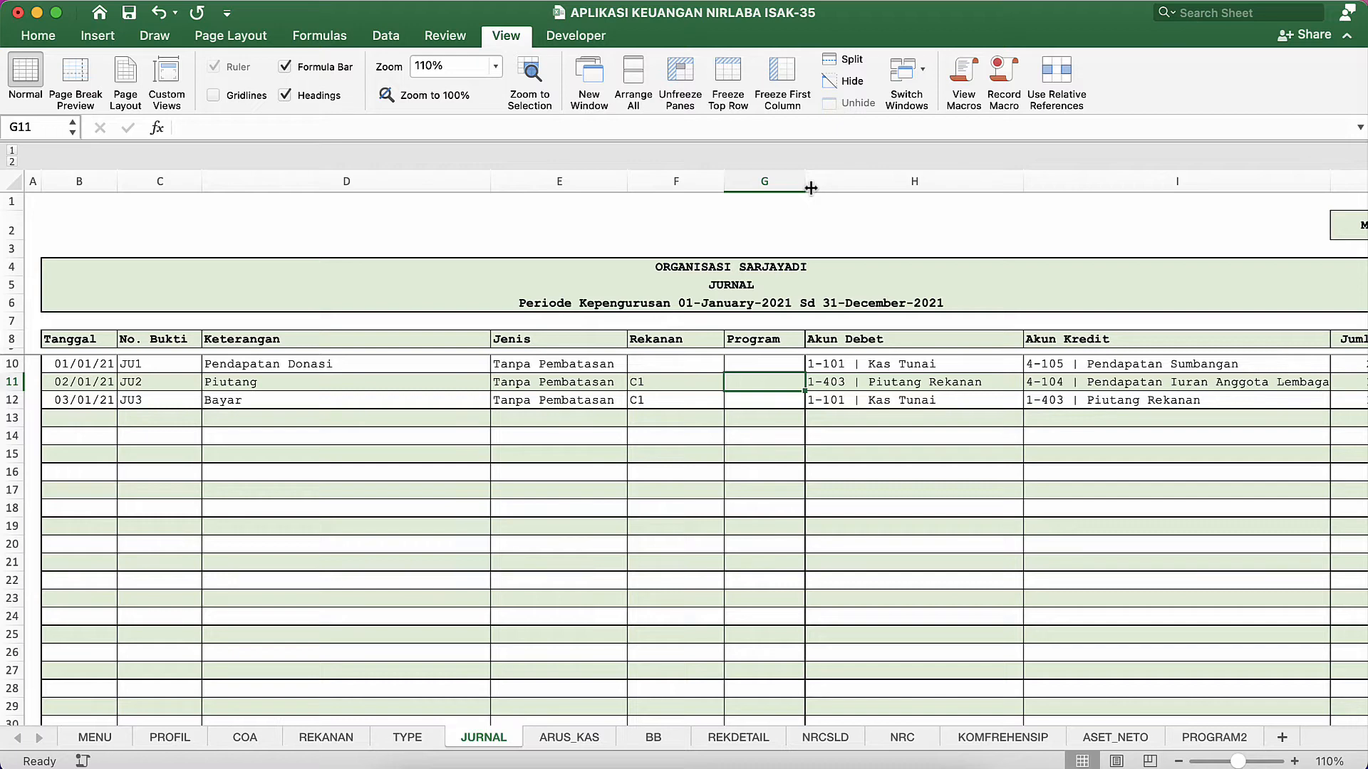
Try to enter the program code P-001 in cell G10 for the first journal row.
key(Up)
text(P)
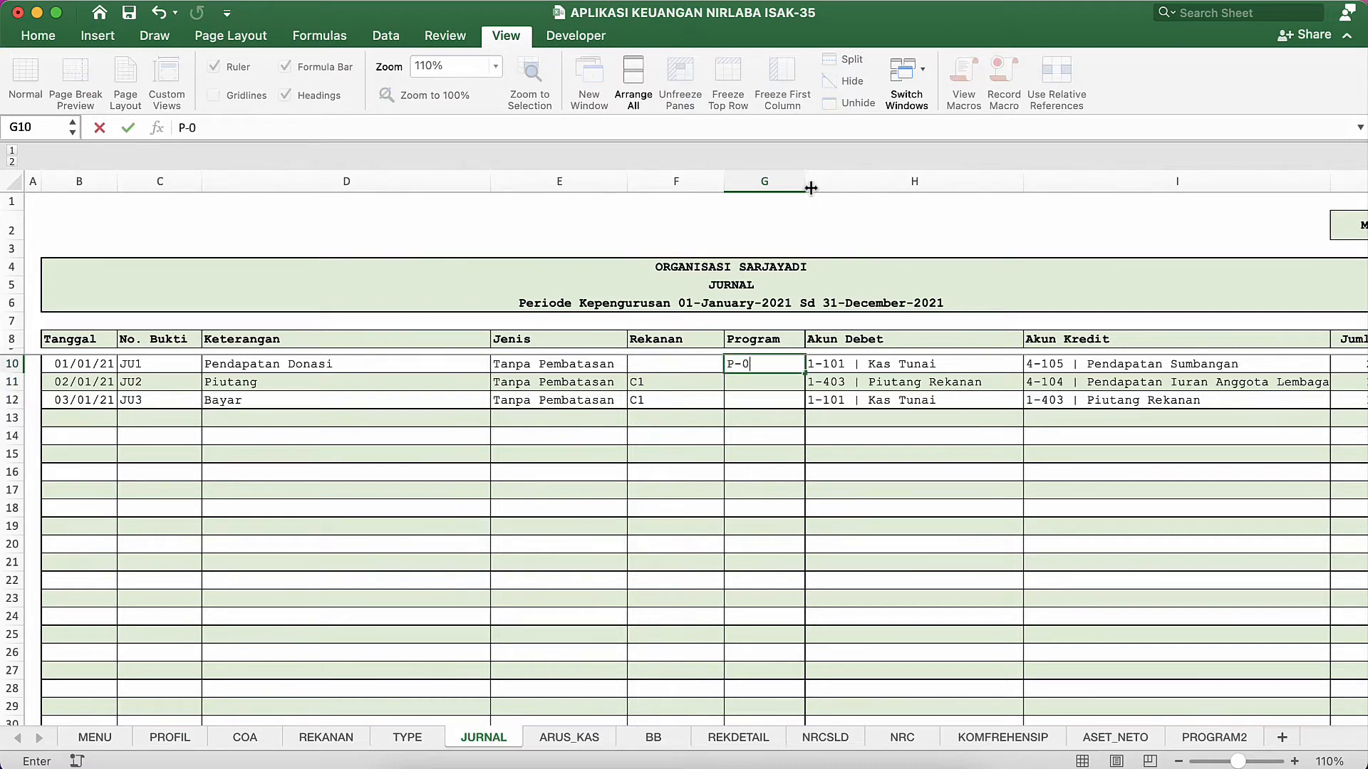
key(Return)
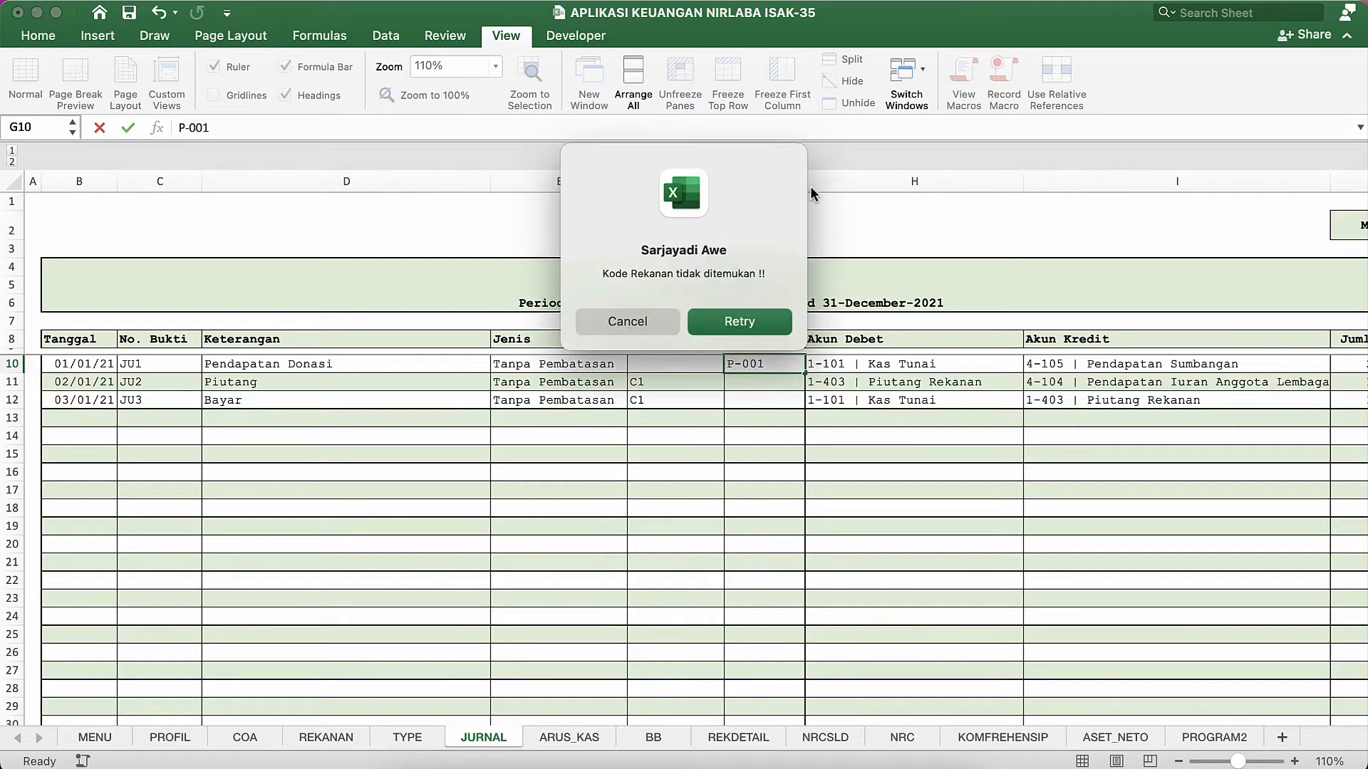
key(Return)
key(Return)
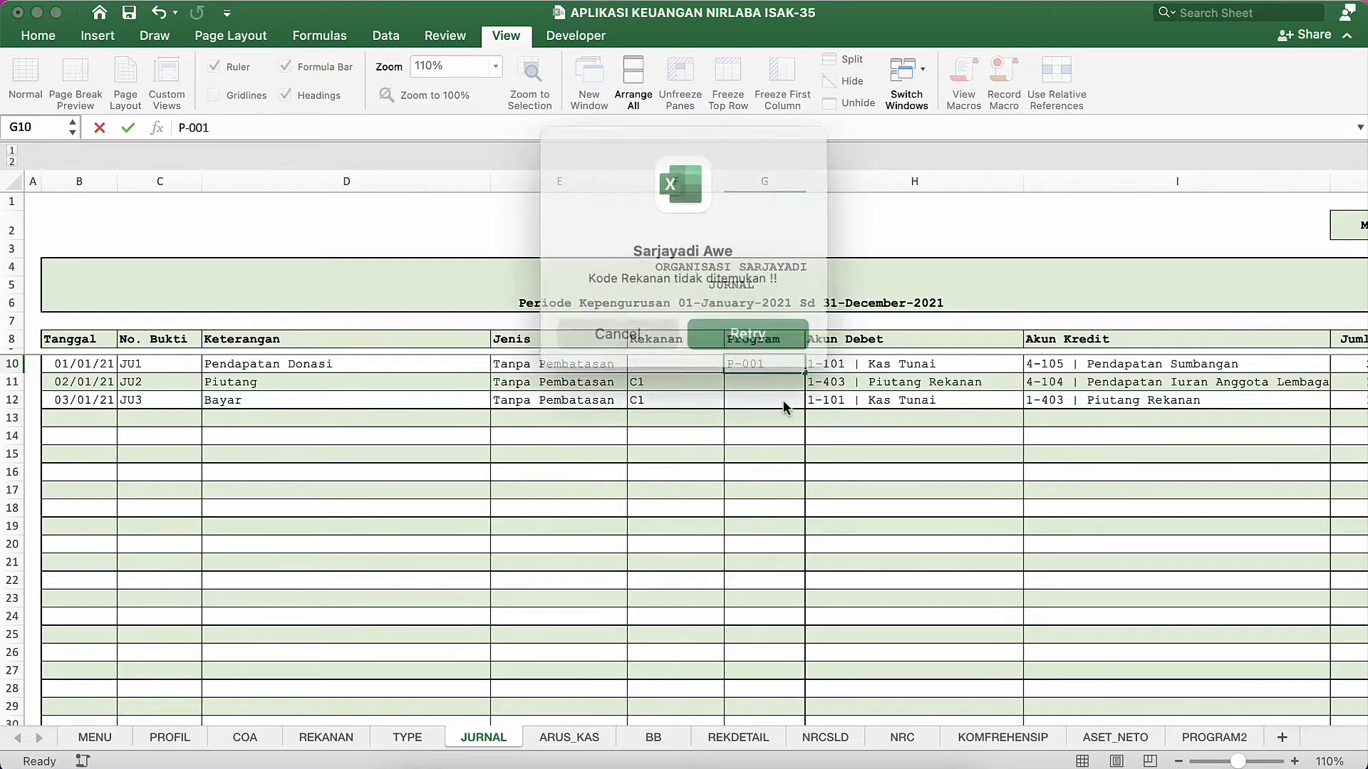
click(634, 321)
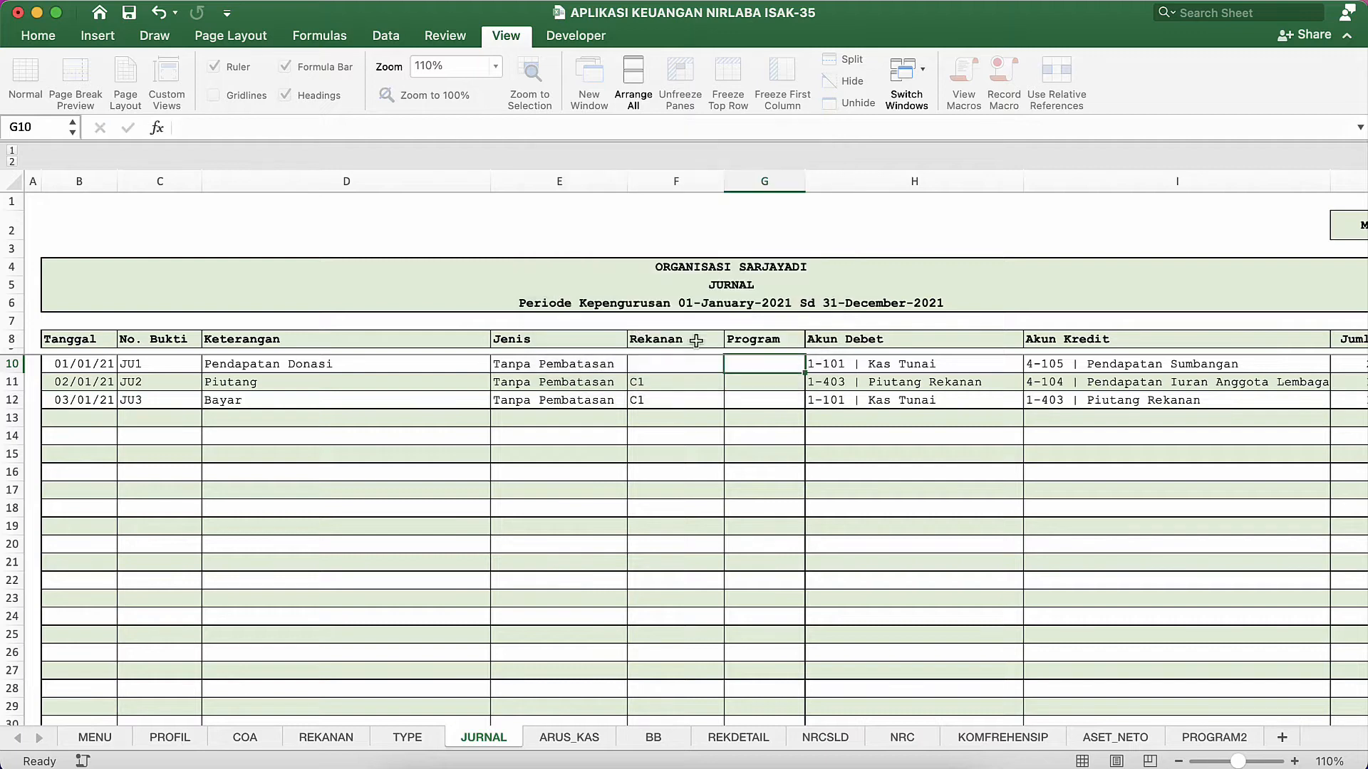
click(755, 415)
click(756, 343)
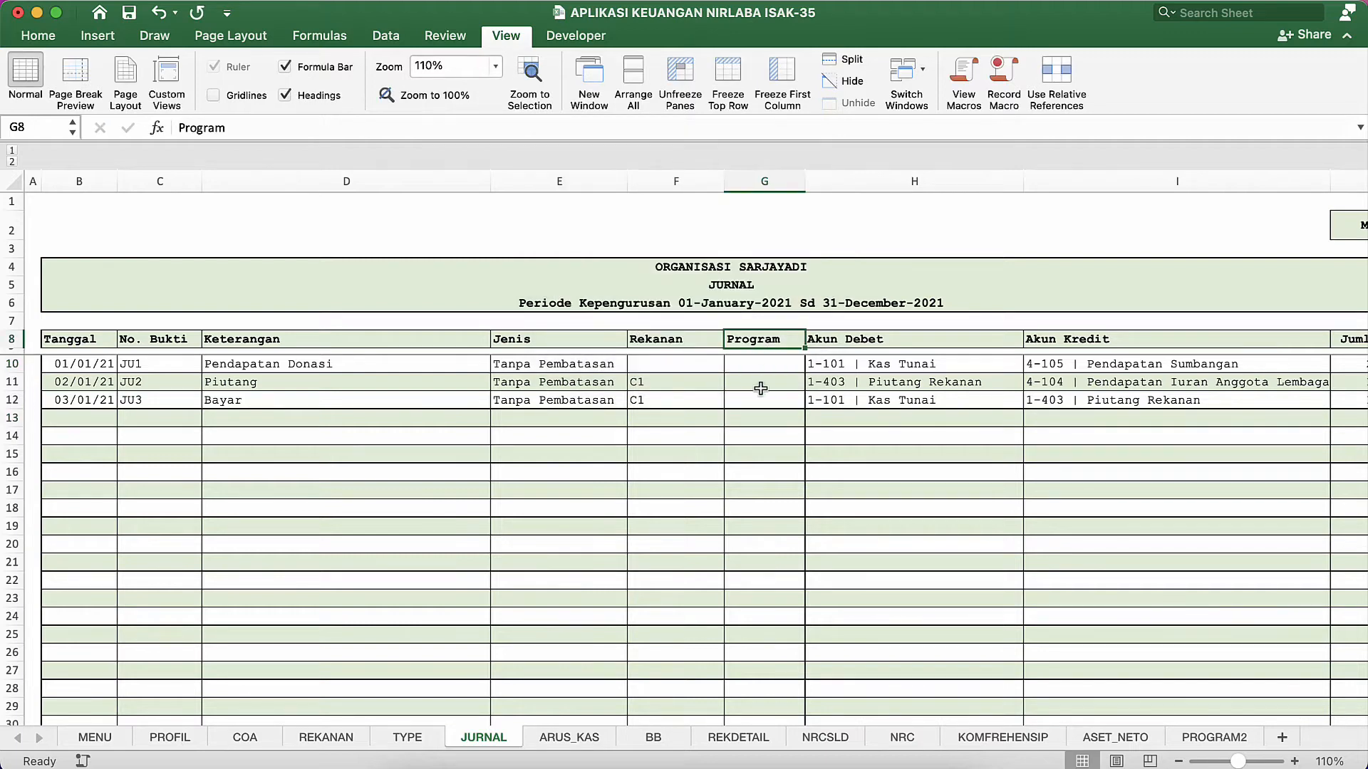
click(760, 384)
click(690, 382)
click(743, 374)
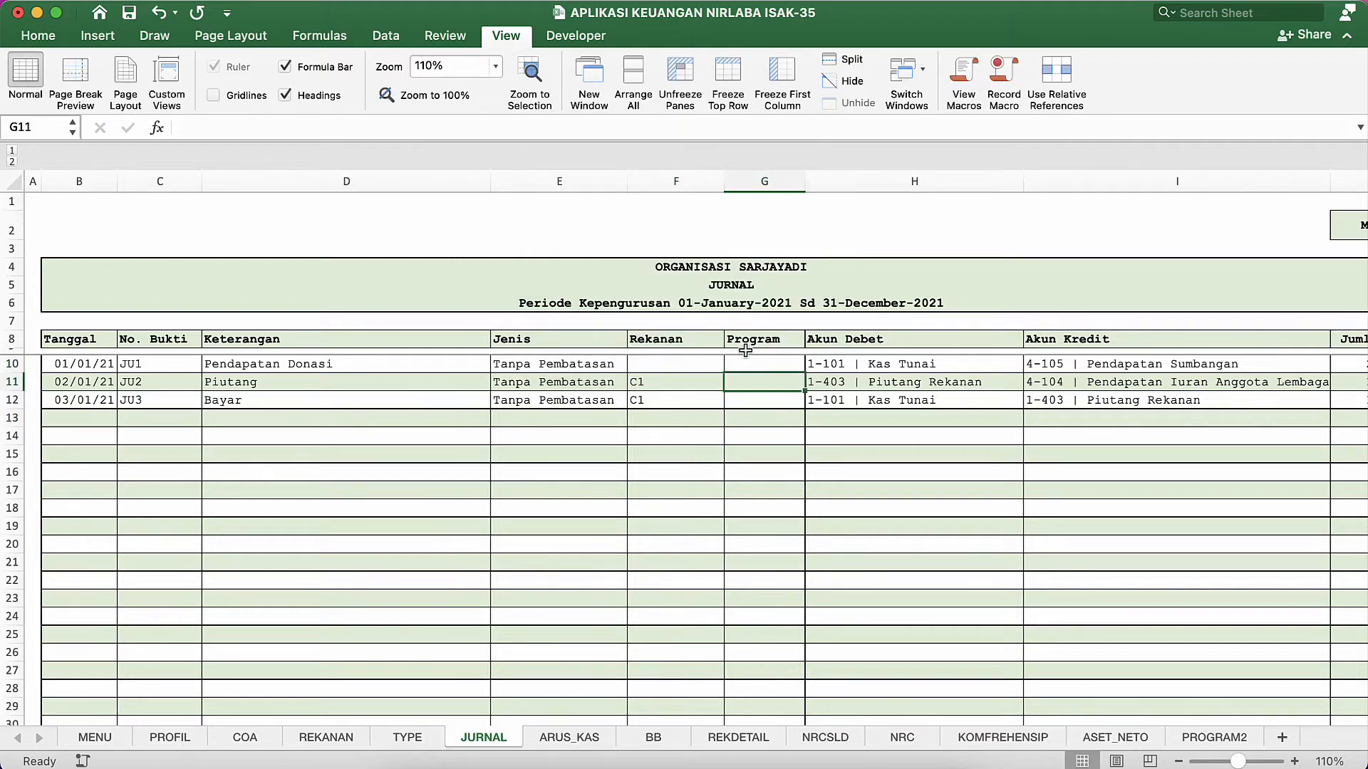
Clear the validation circles with the whole Program column G selected.
click(760, 182)
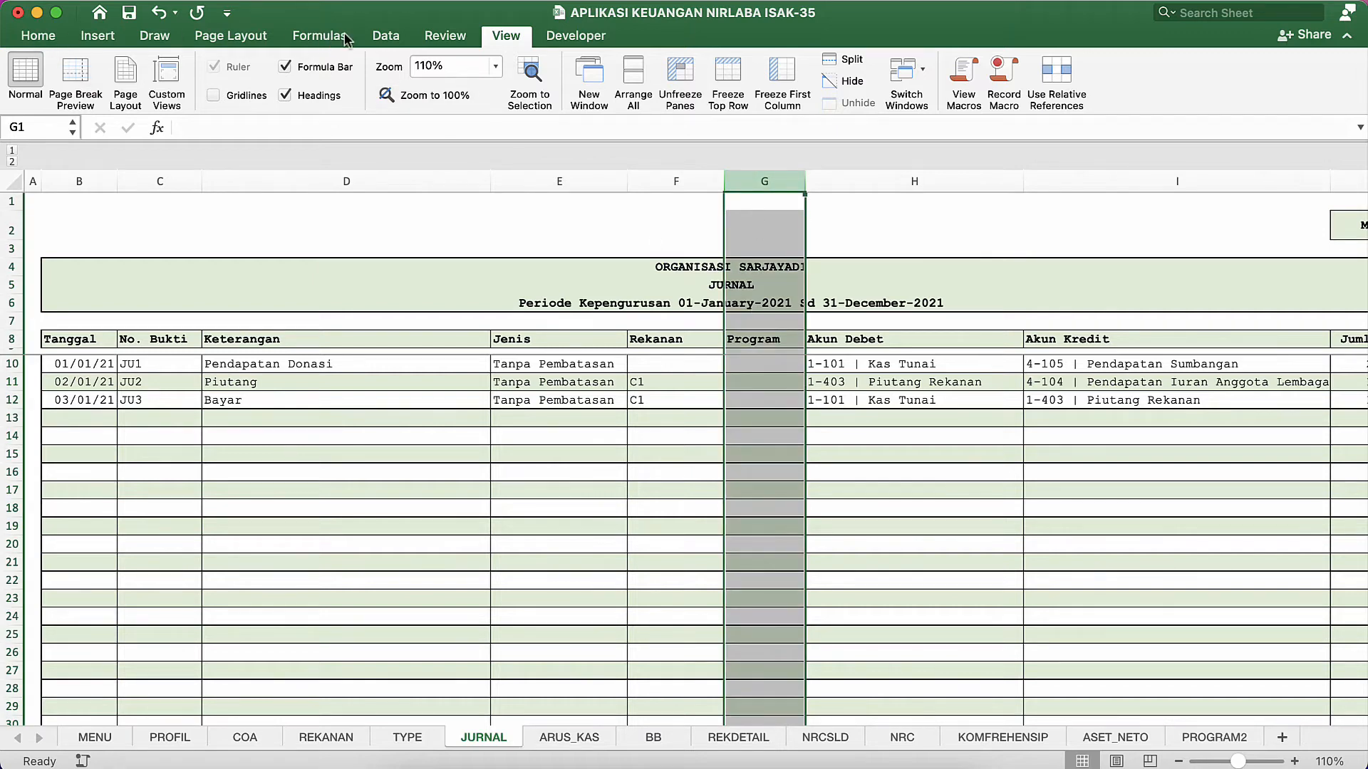
click(382, 43)
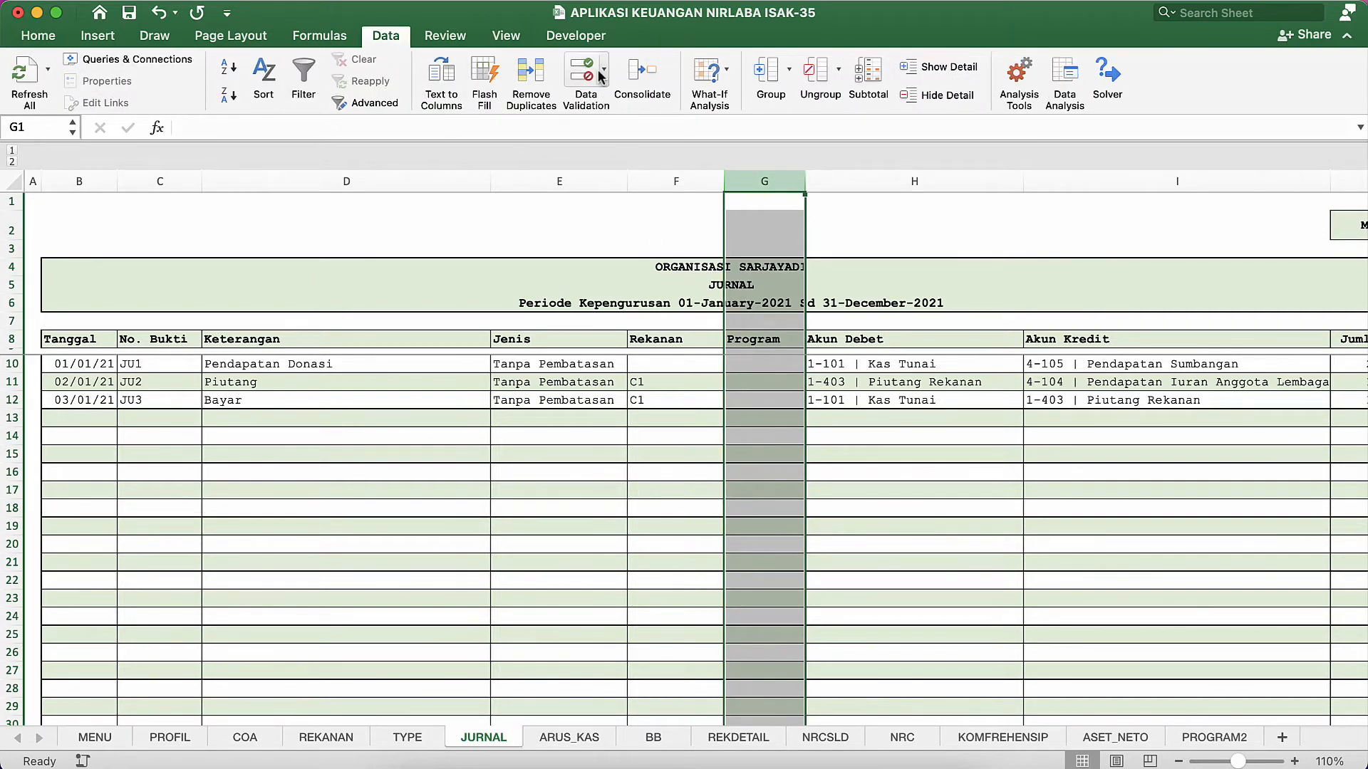
click(603, 74)
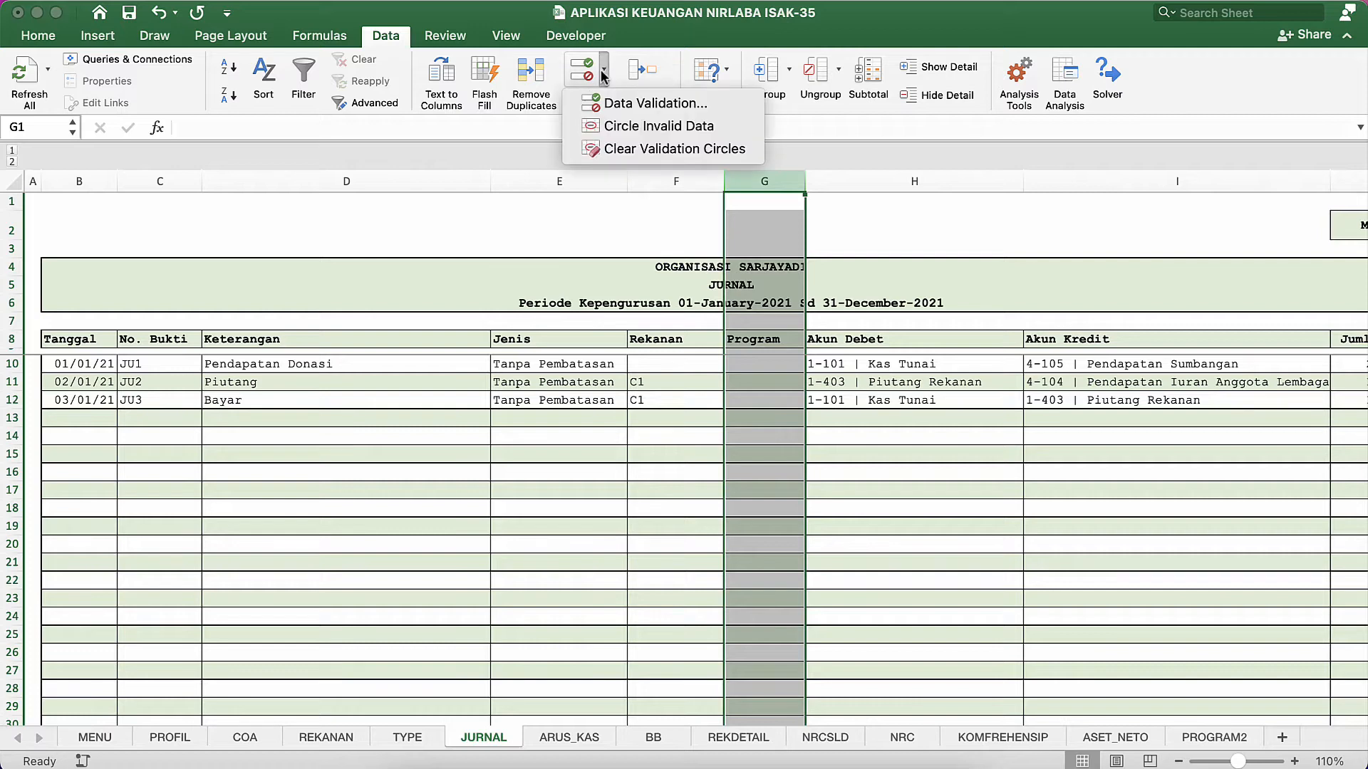
click(629, 149)
Try entering P-001 in cell G10 again and discard the entry.
click(768, 362)
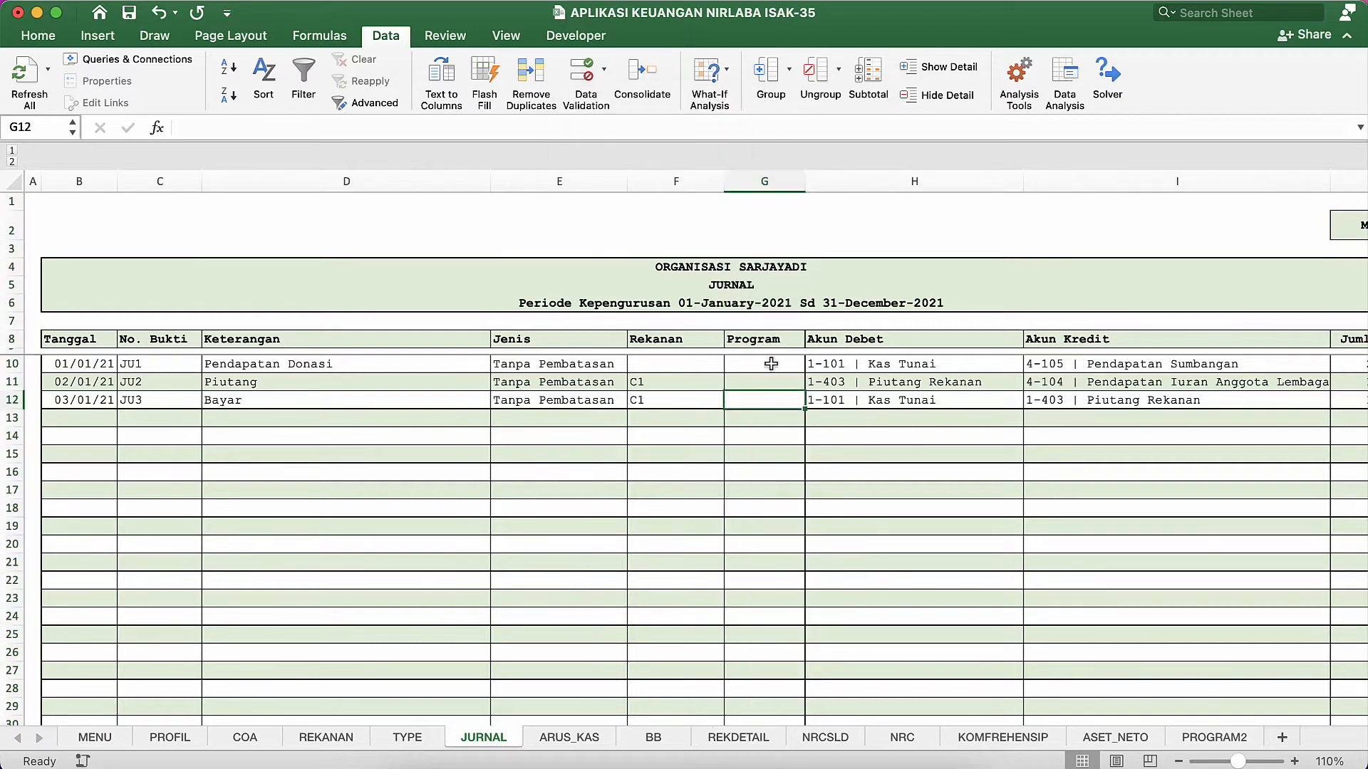
text(P-001)
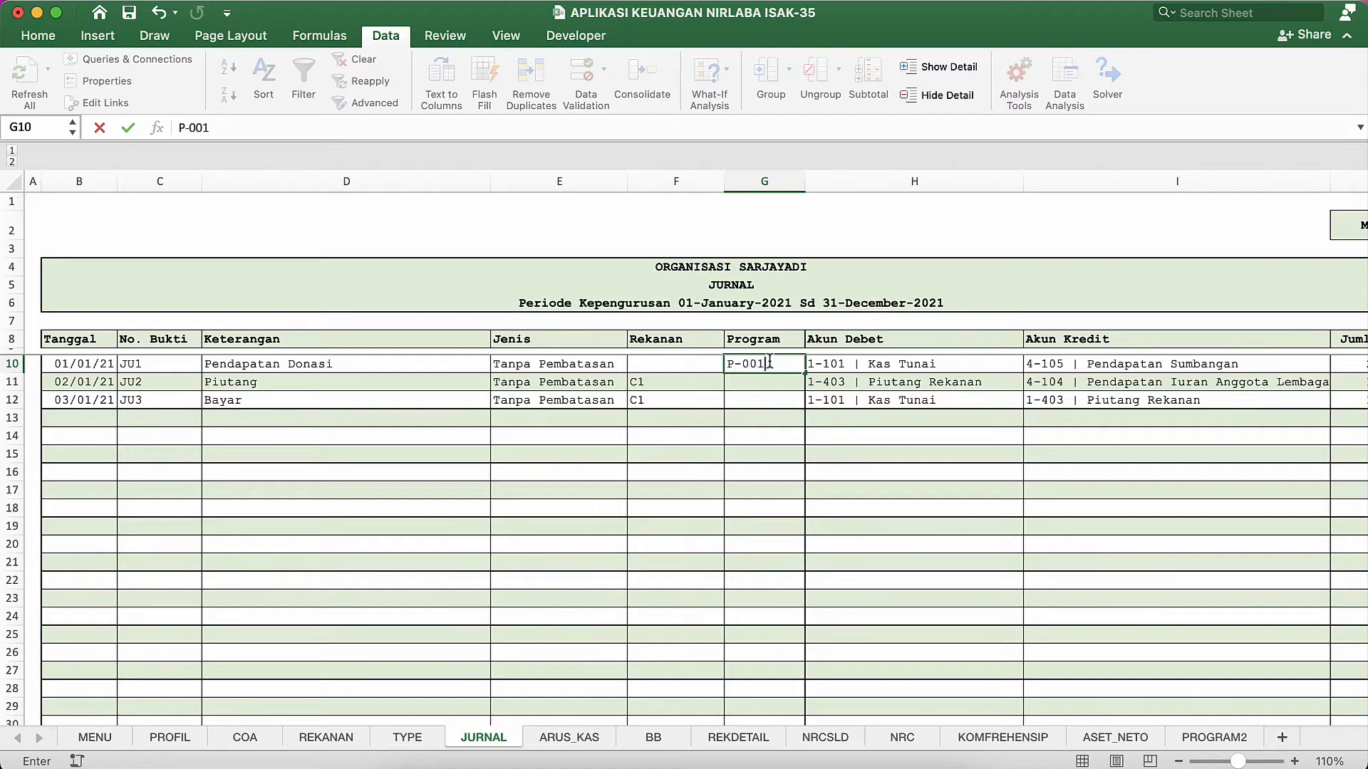
key(Return)
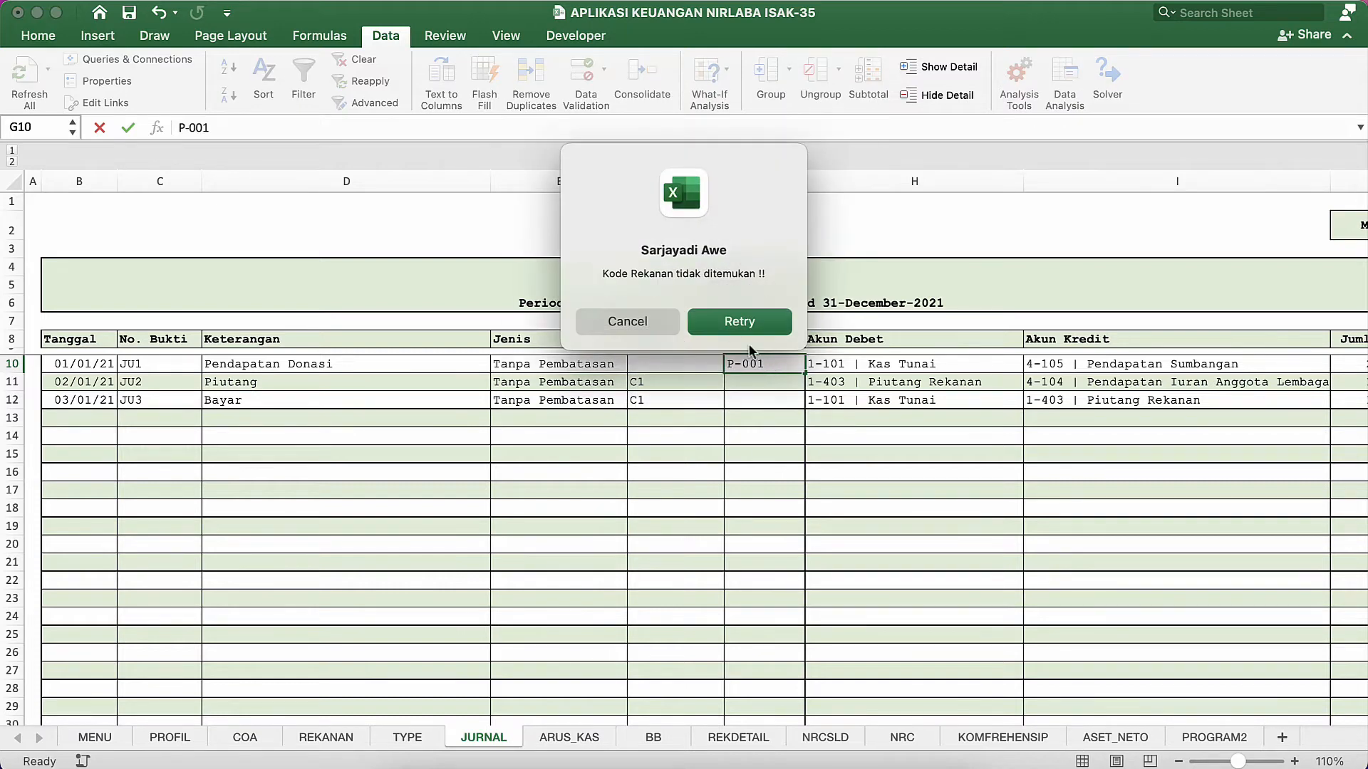
click(731, 326)
key(Escape)
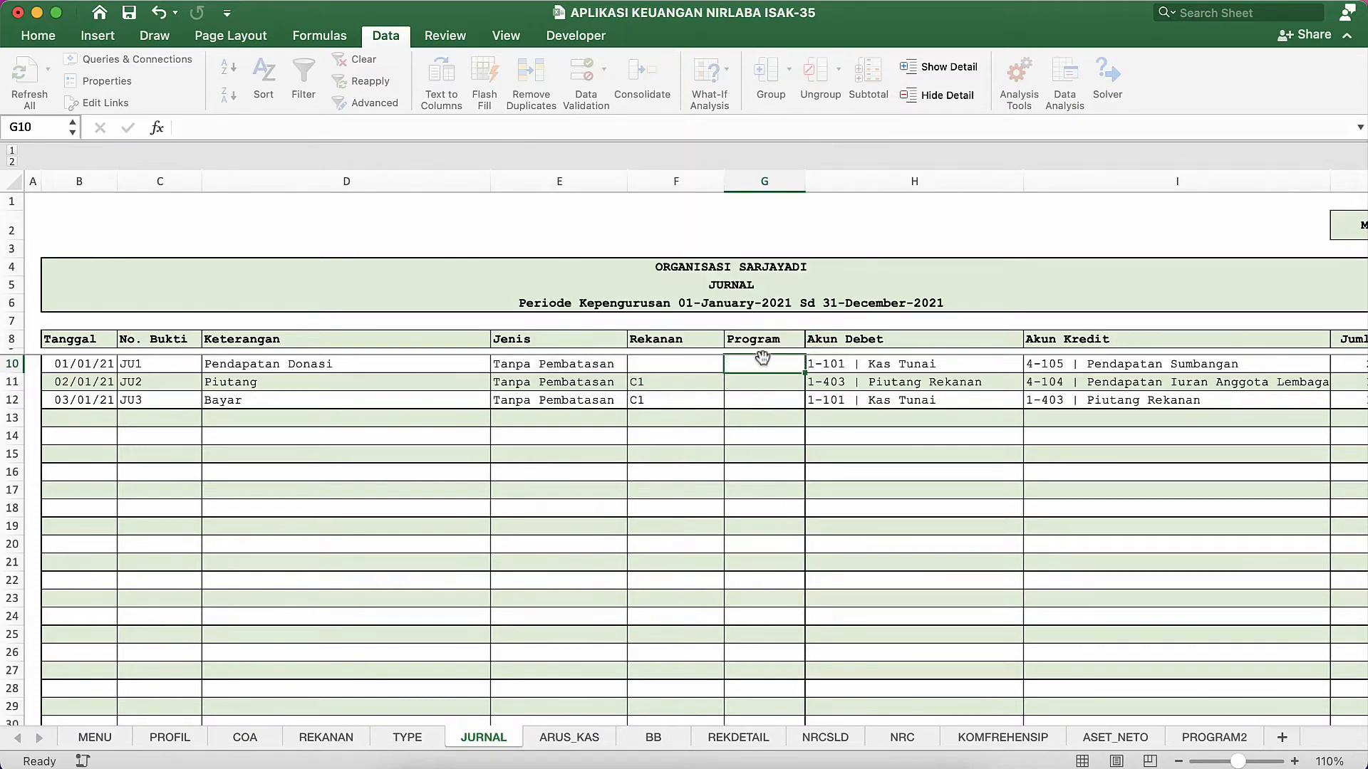
key(ctrl+shift+Down)
key(super+Up)
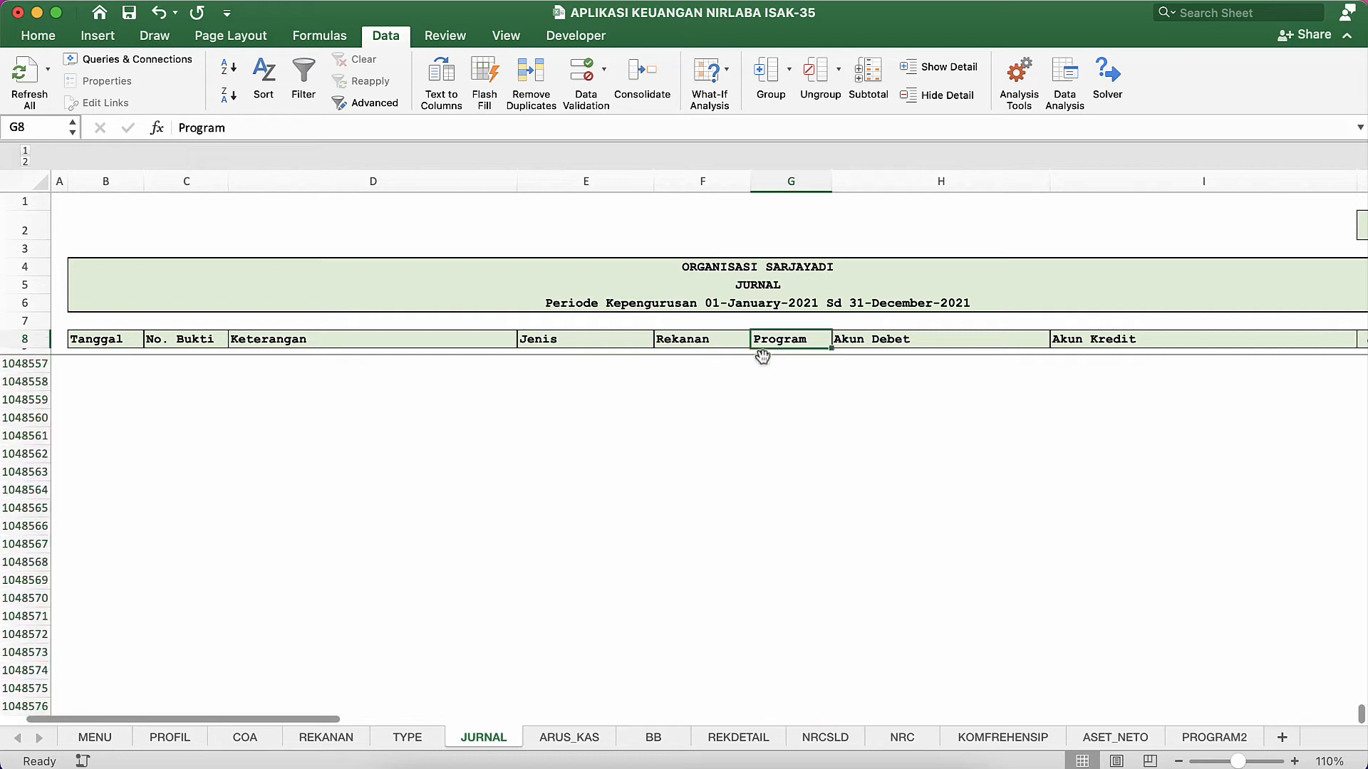
key(Down)
key(Down)
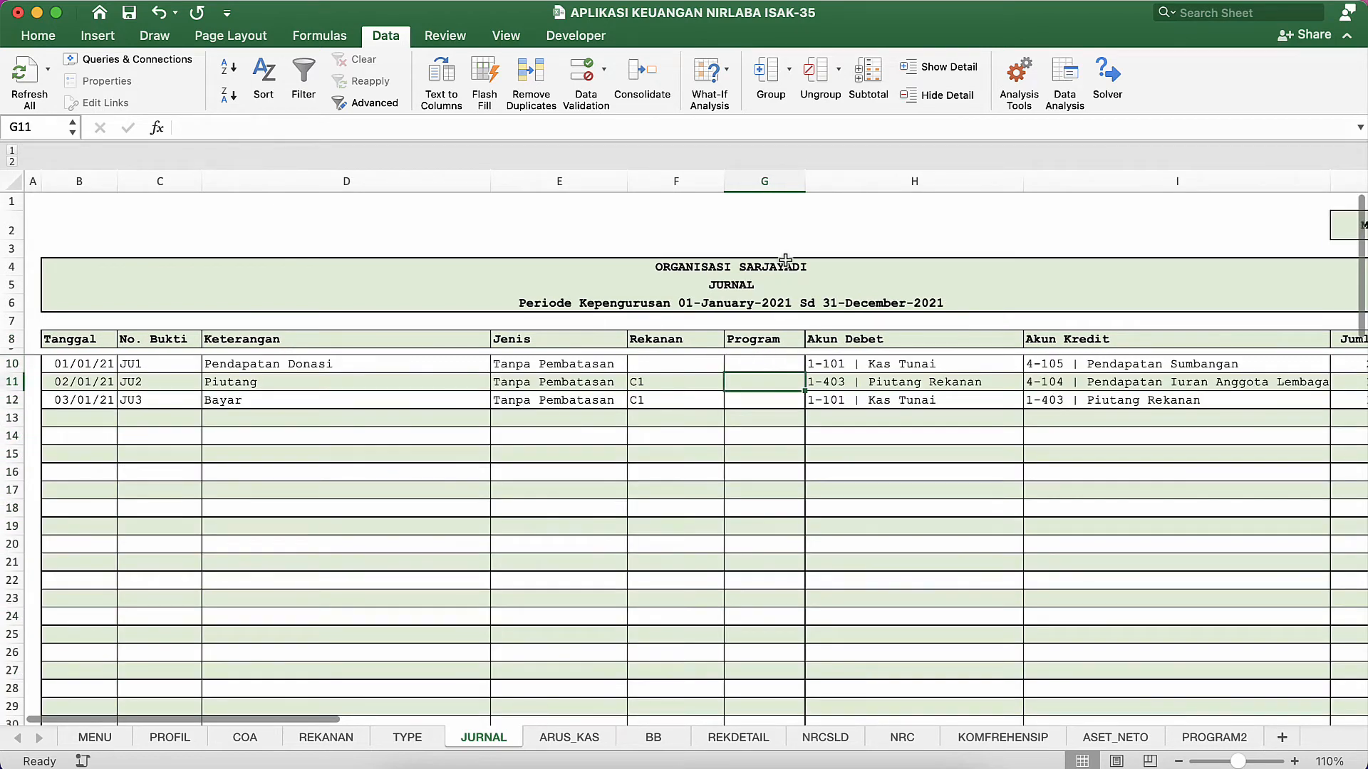
click(772, 184)
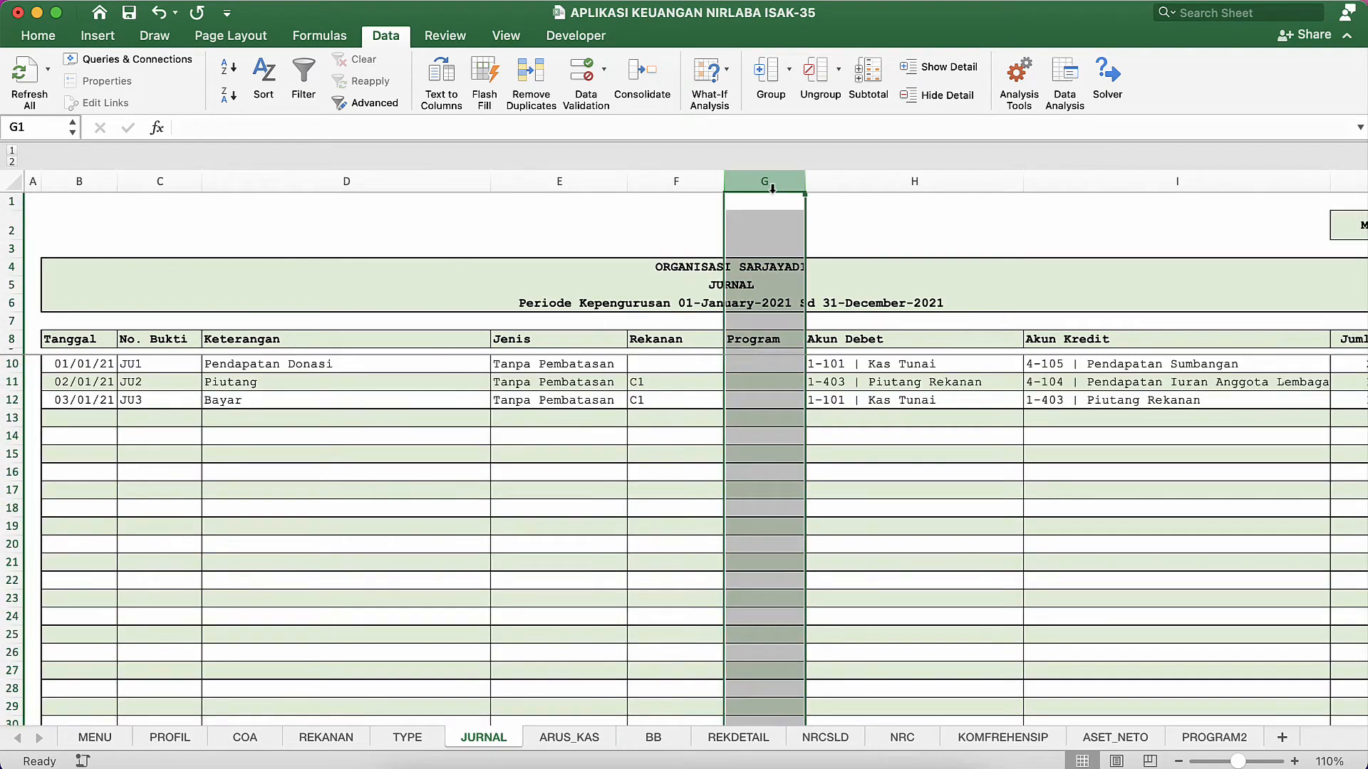
click(603, 72)
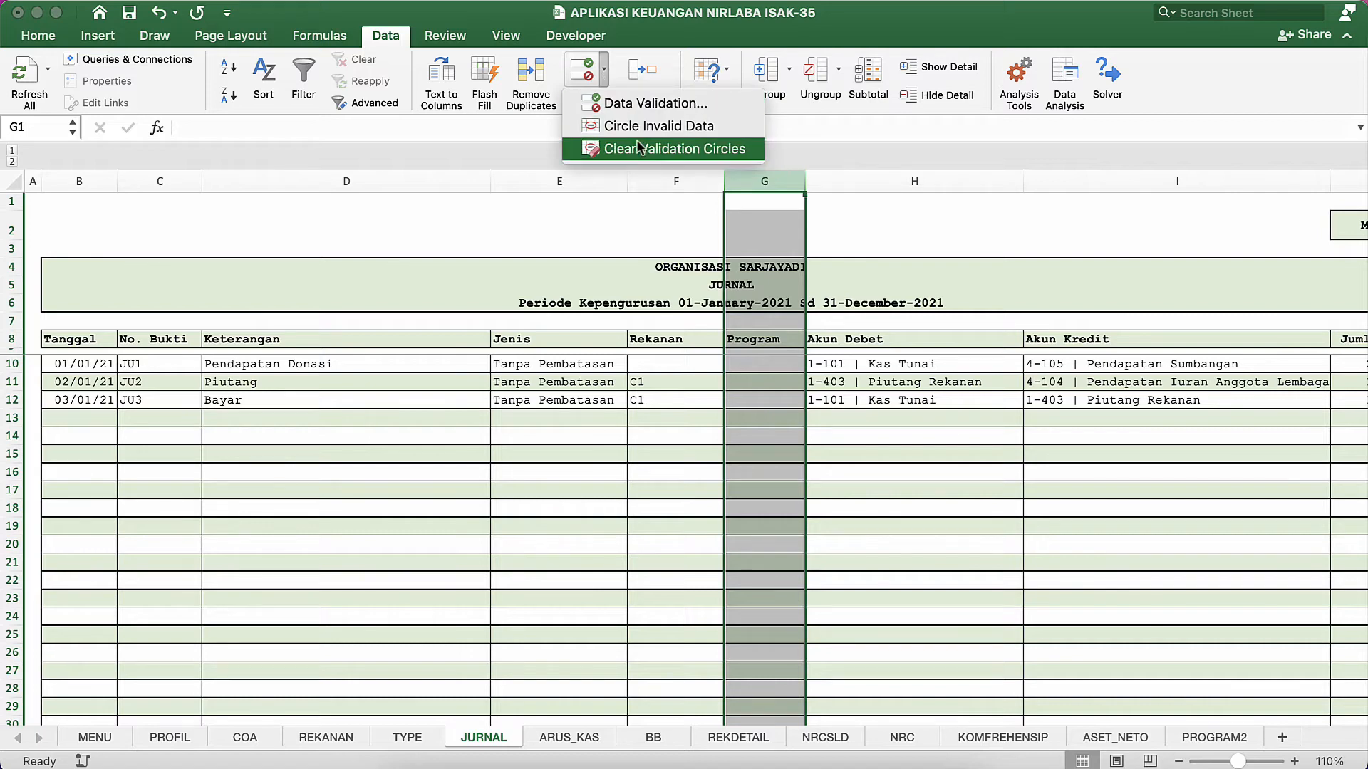
click(634, 104)
click(703, 399)
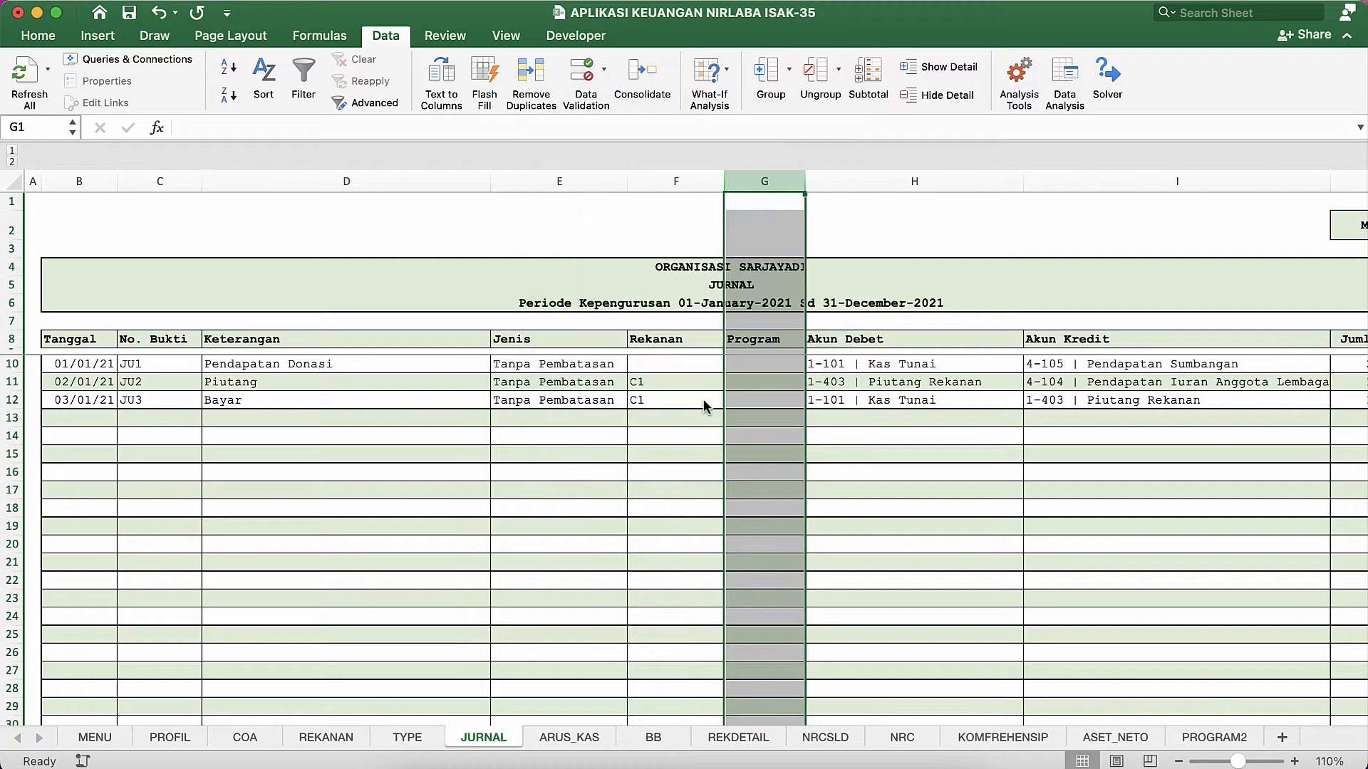
Extend data validation to all cells of Program column G and clear all its validation settings.
click(605, 70)
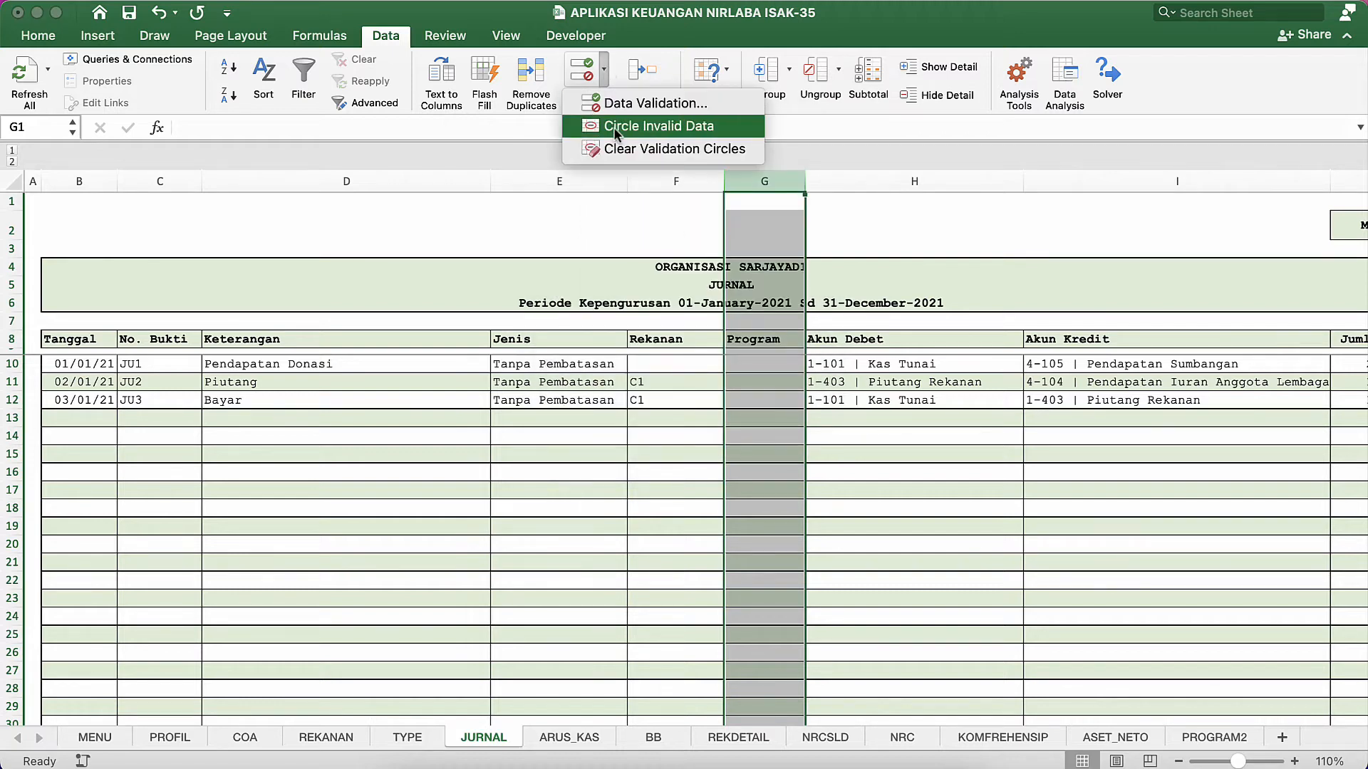
click(641, 103)
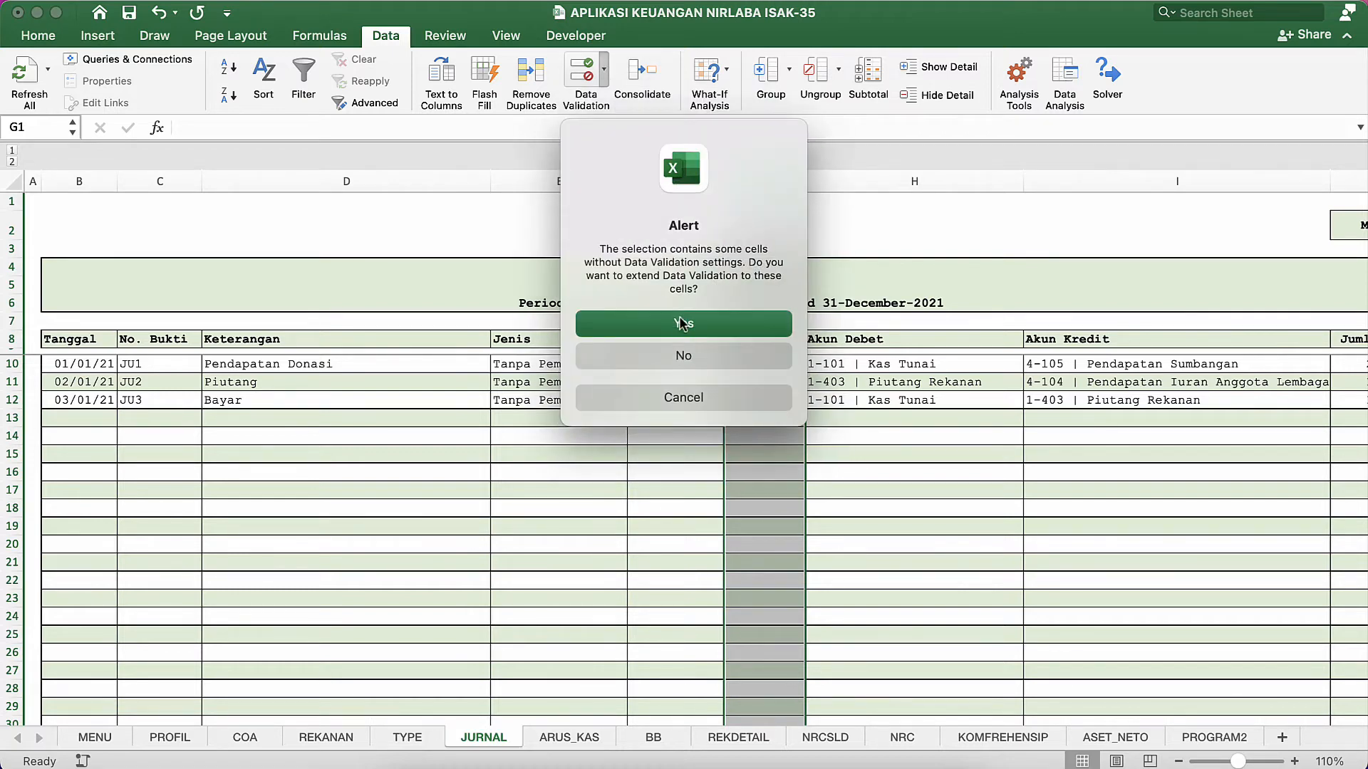
click(680, 322)
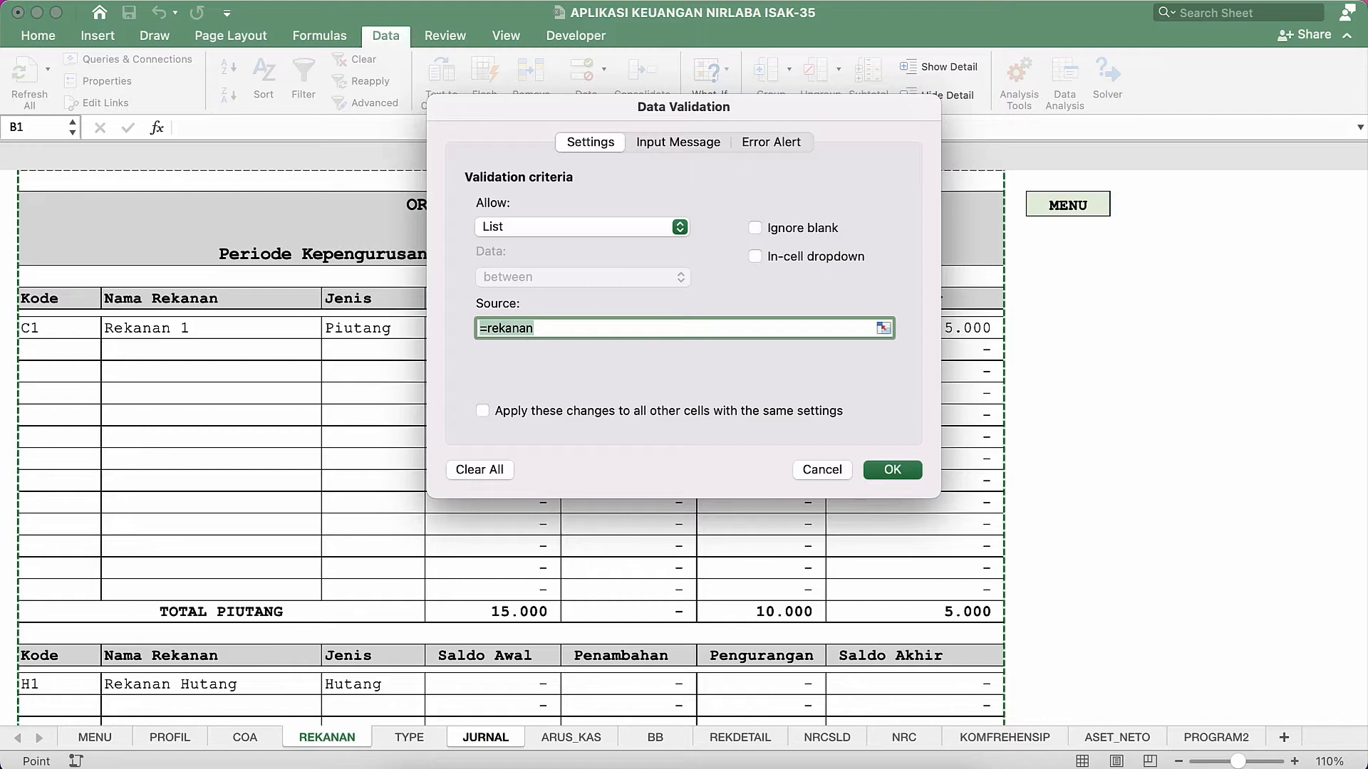
key(BackSpace)
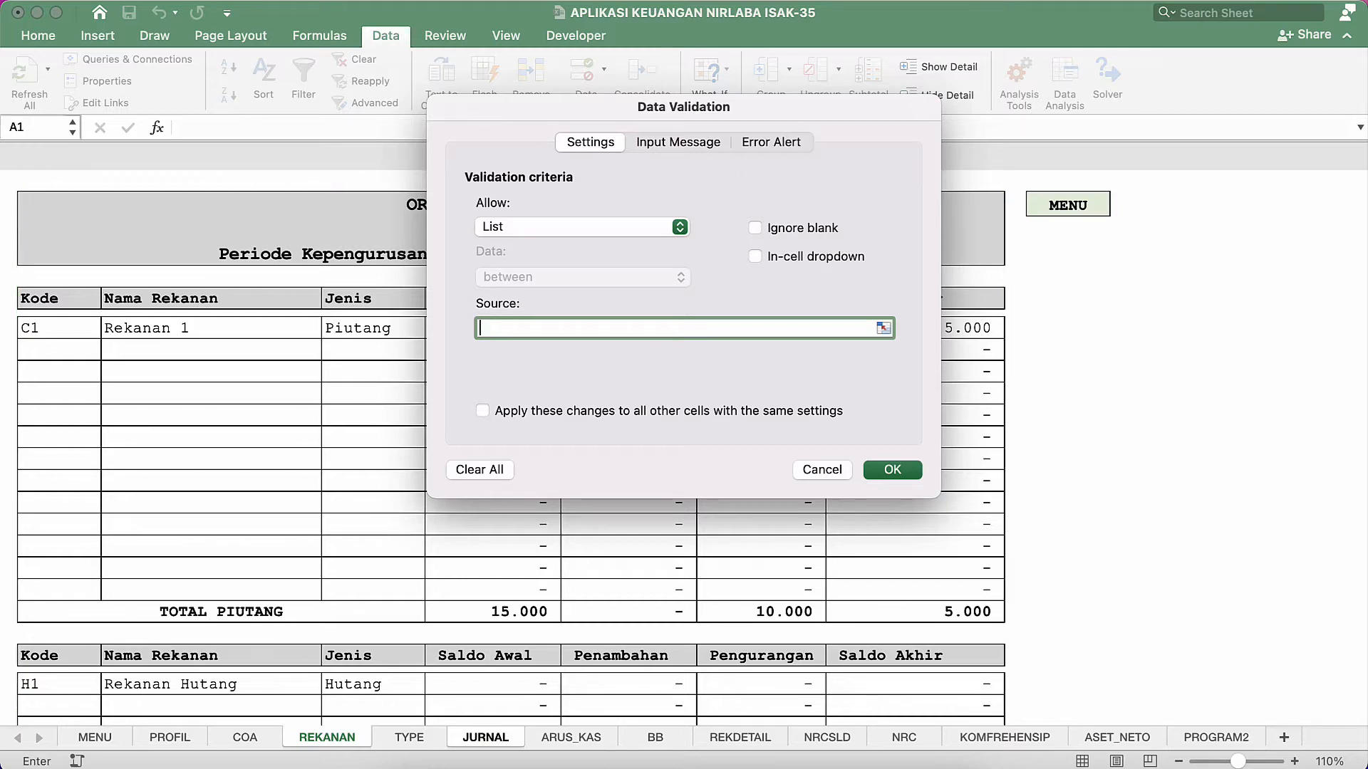
click(480, 470)
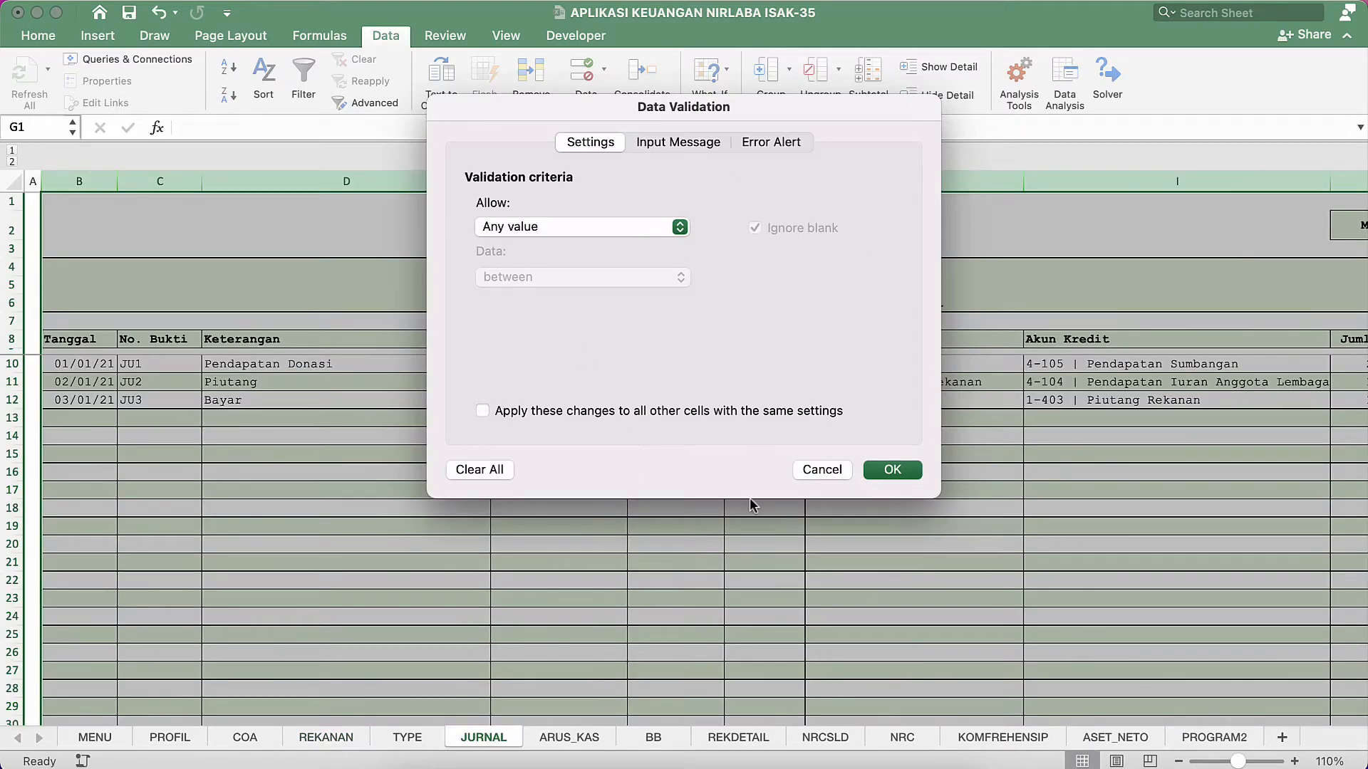
click(887, 469)
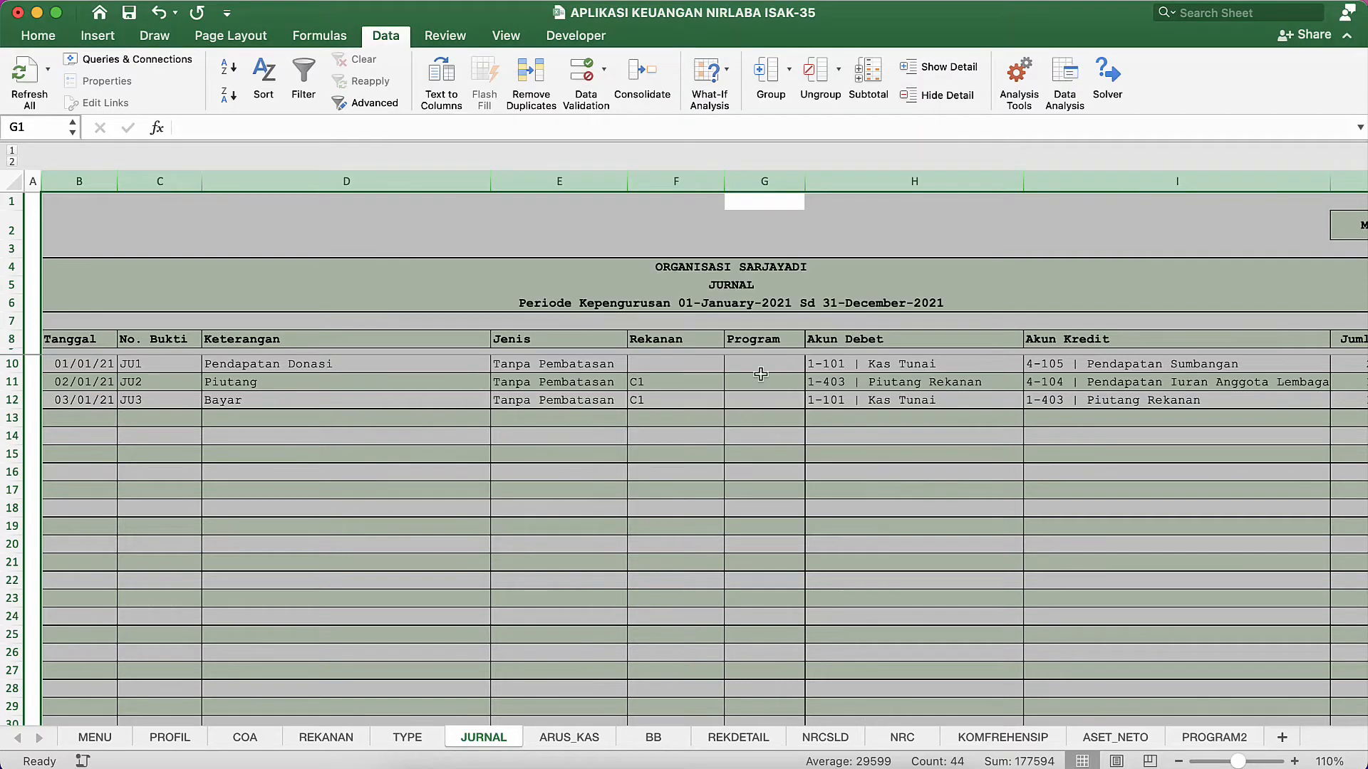
Enter the program codes P-001 in cell G10 and P-002 in cell G11 of the journal's Program column.
click(741, 384)
click(770, 365)
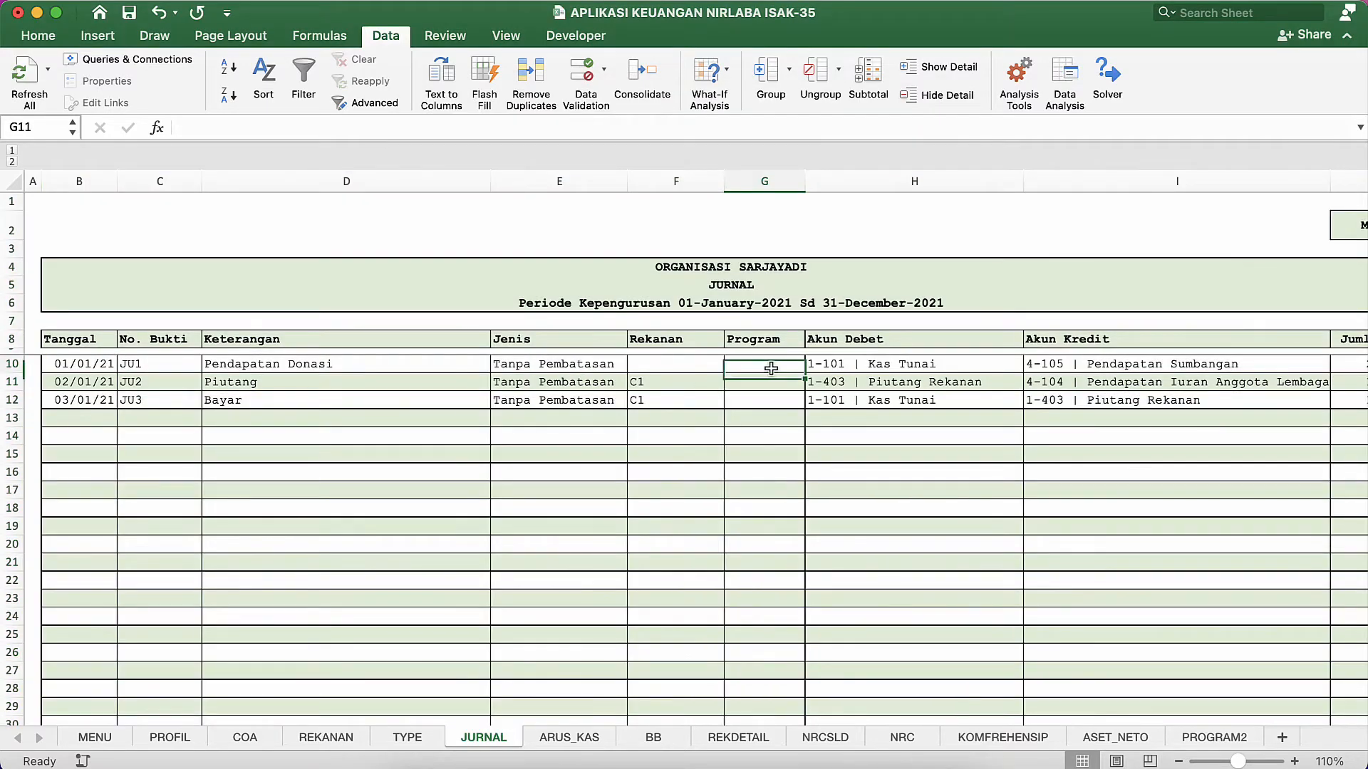
text(P=)
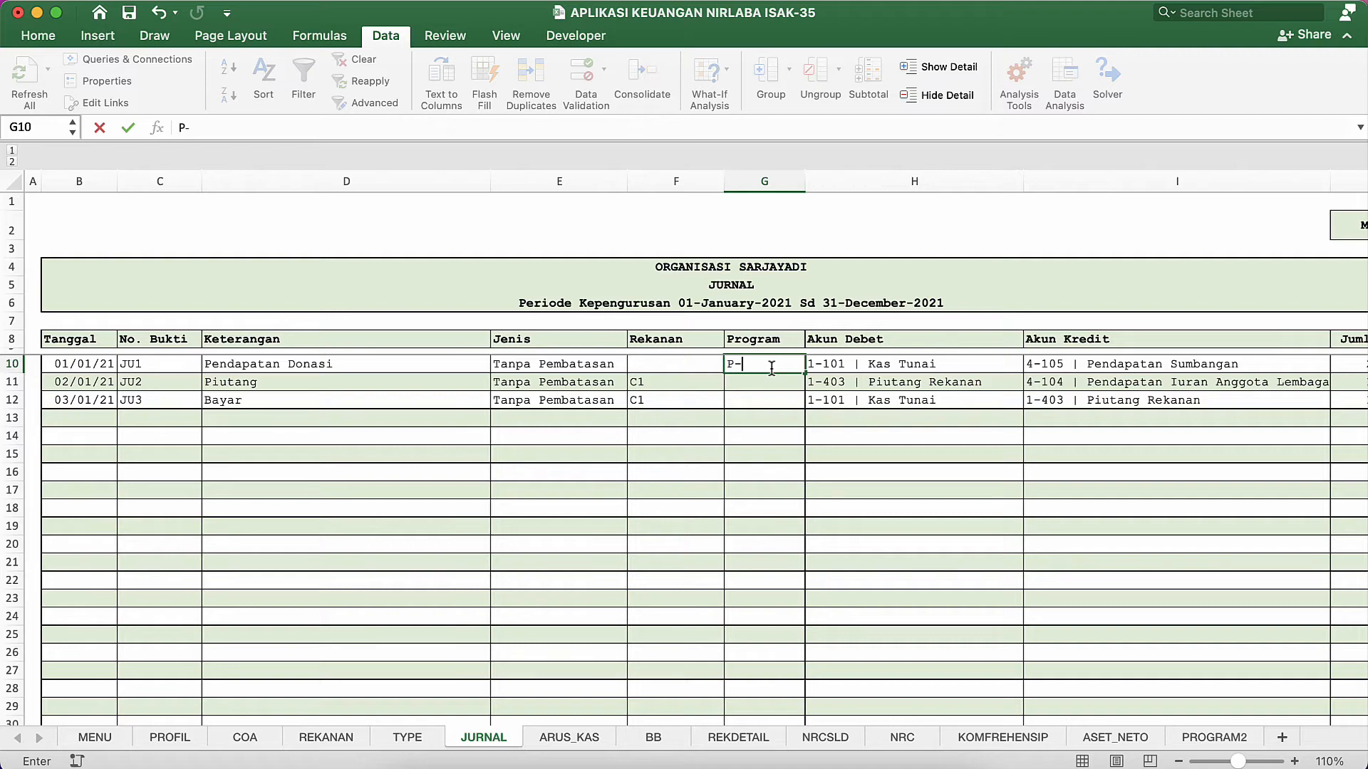
text(001)
key(Return)
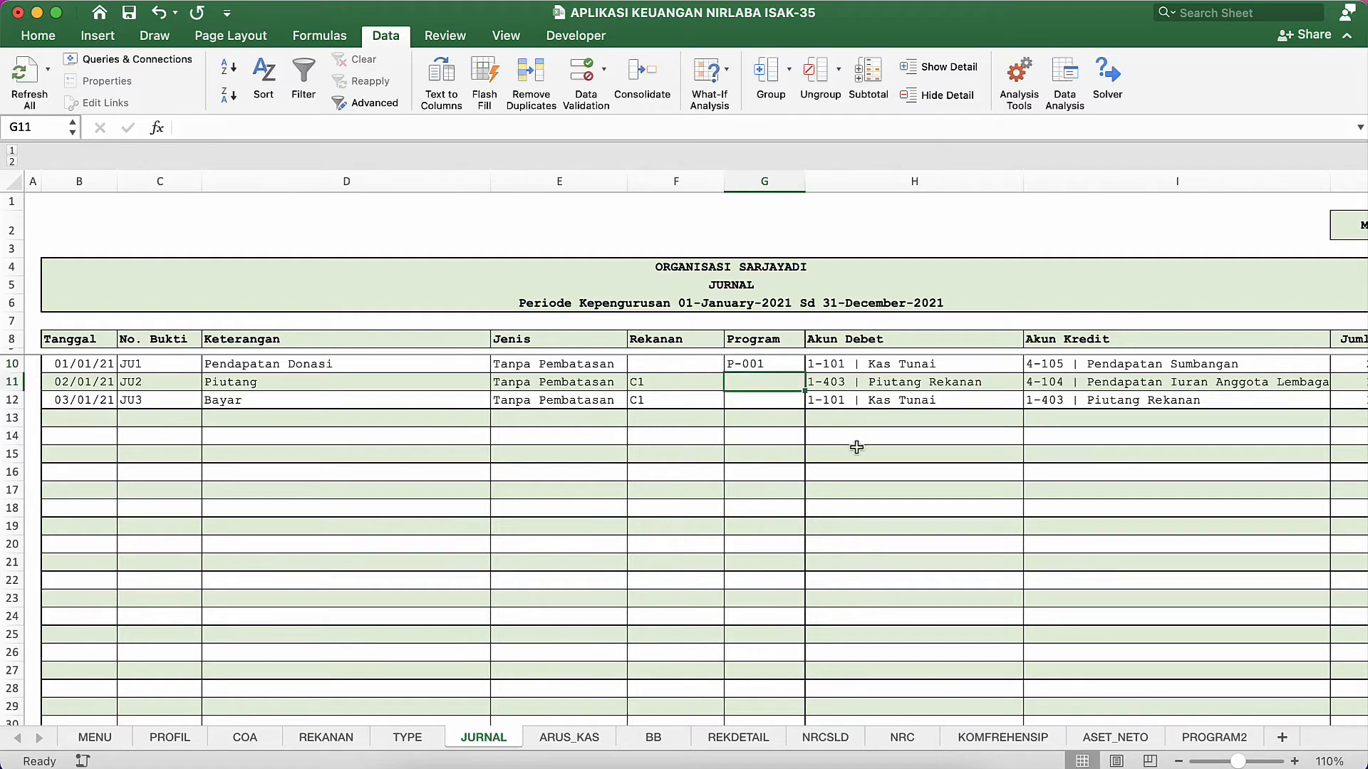
text(P-001)
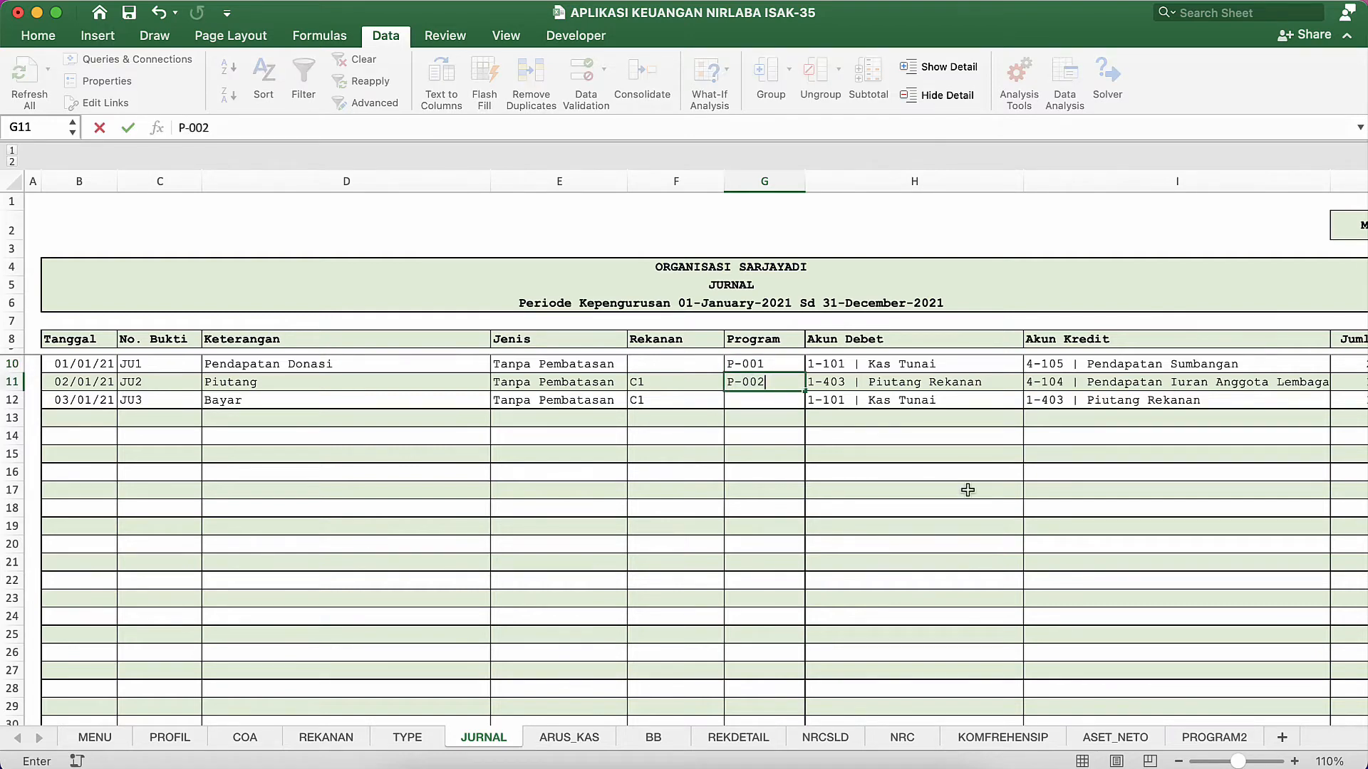
key(Return)
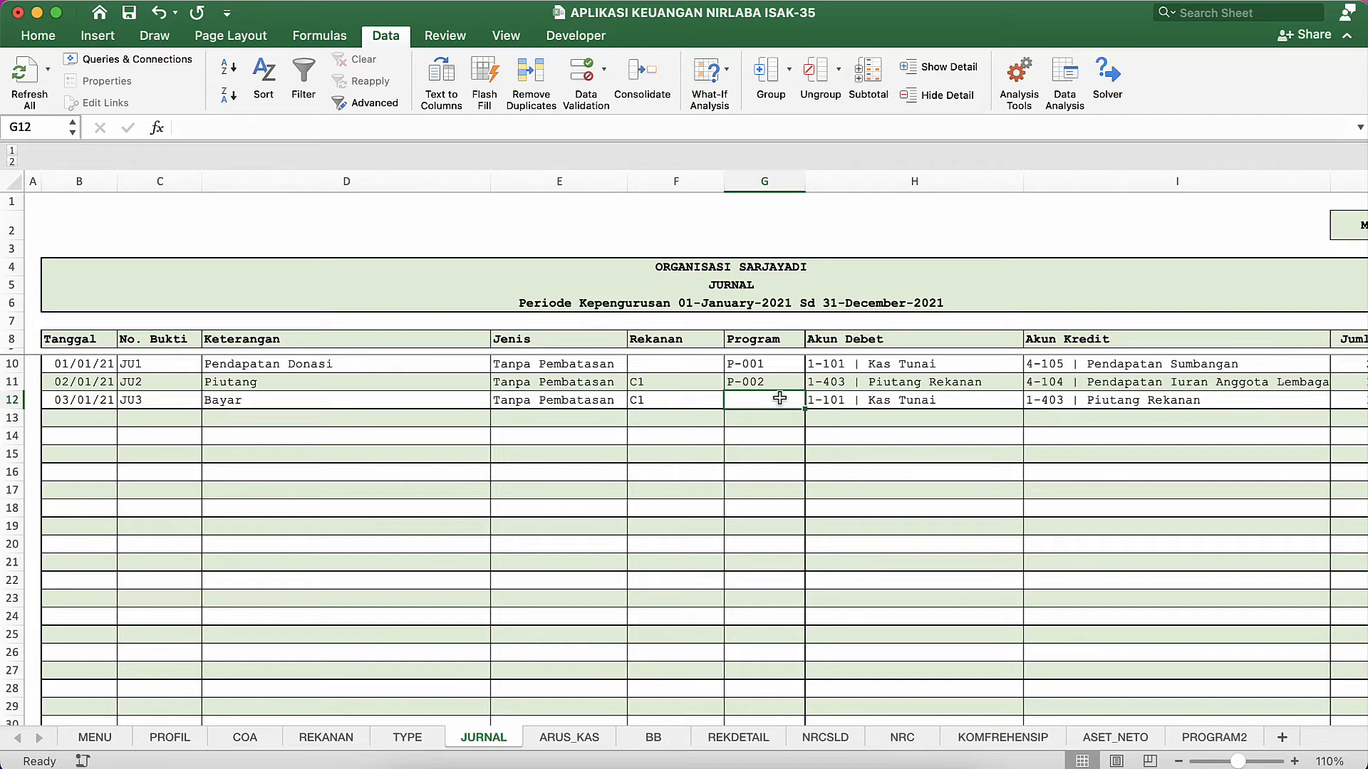
Review the program codes against the debit and credit accounts in the first journal rows.
click(773, 364)
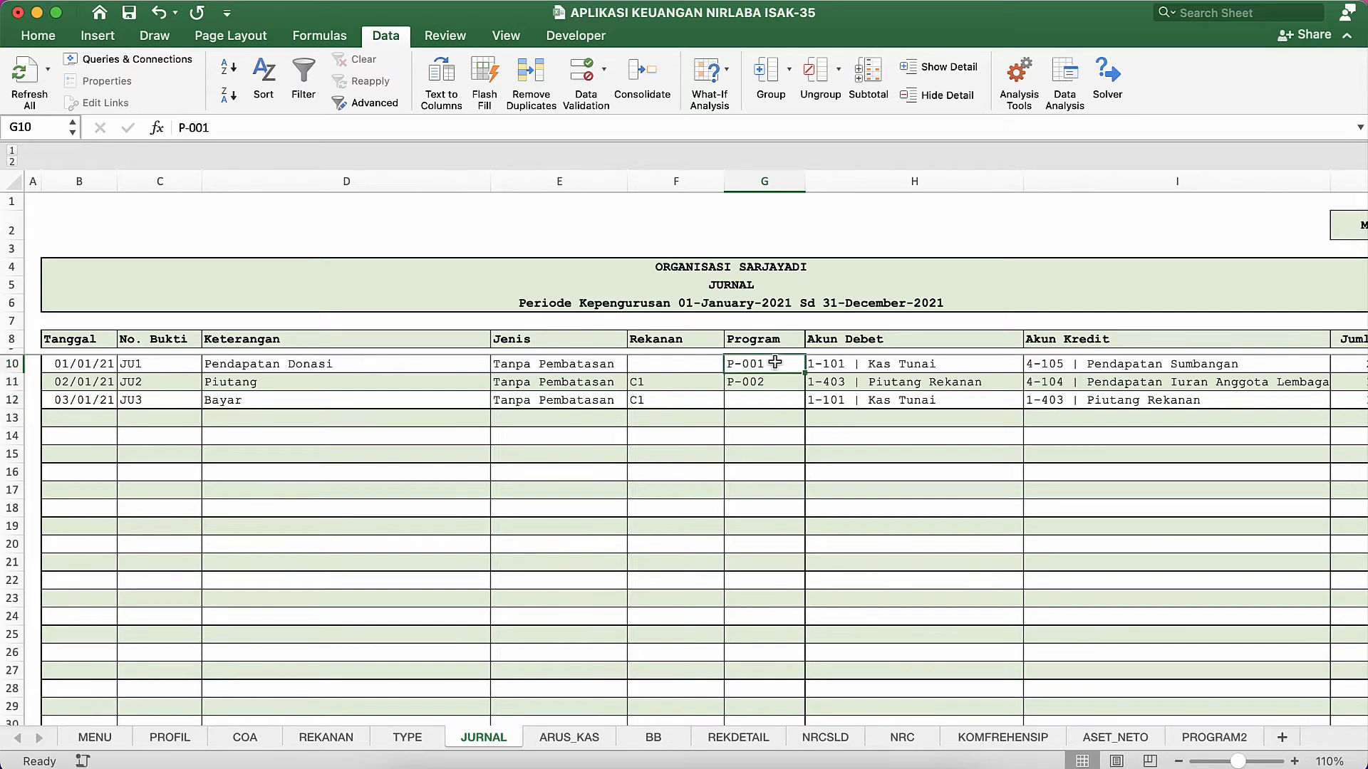
click(903, 369)
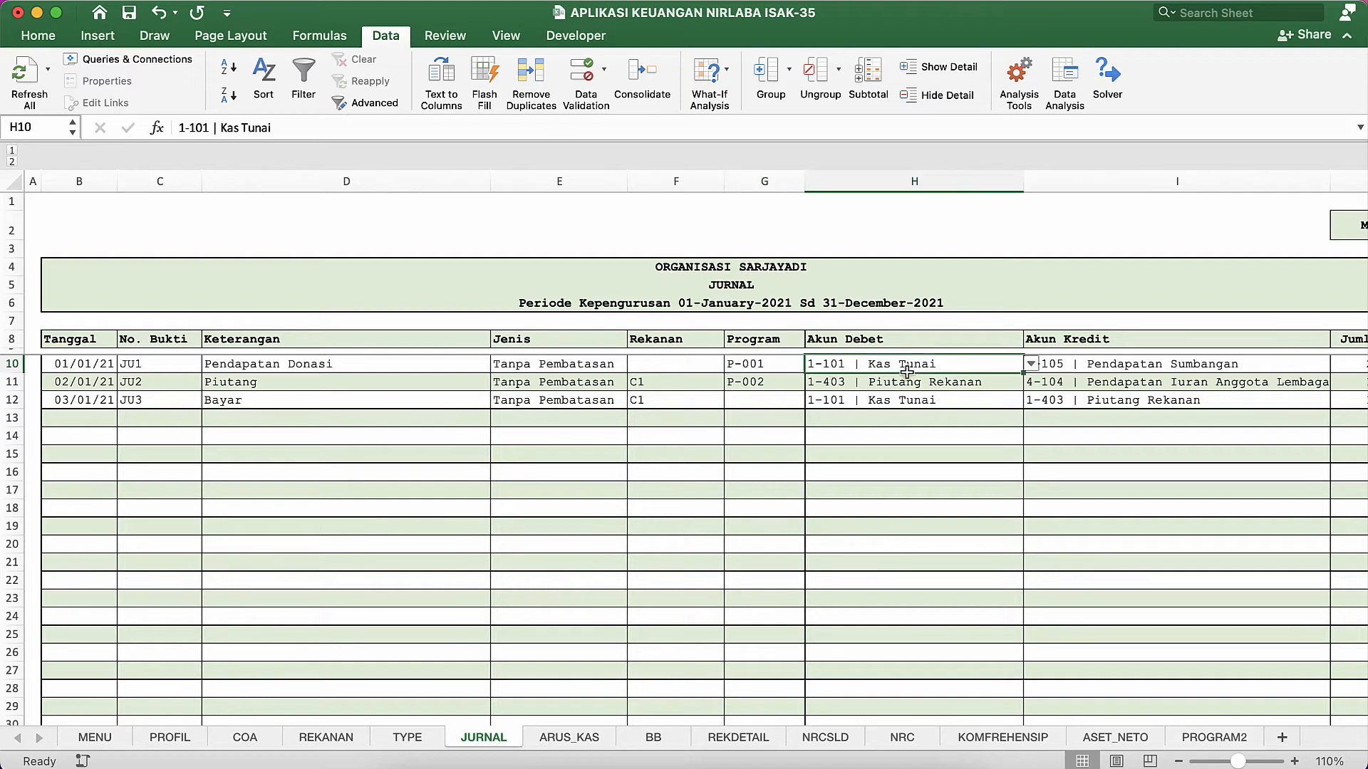
click(915, 385)
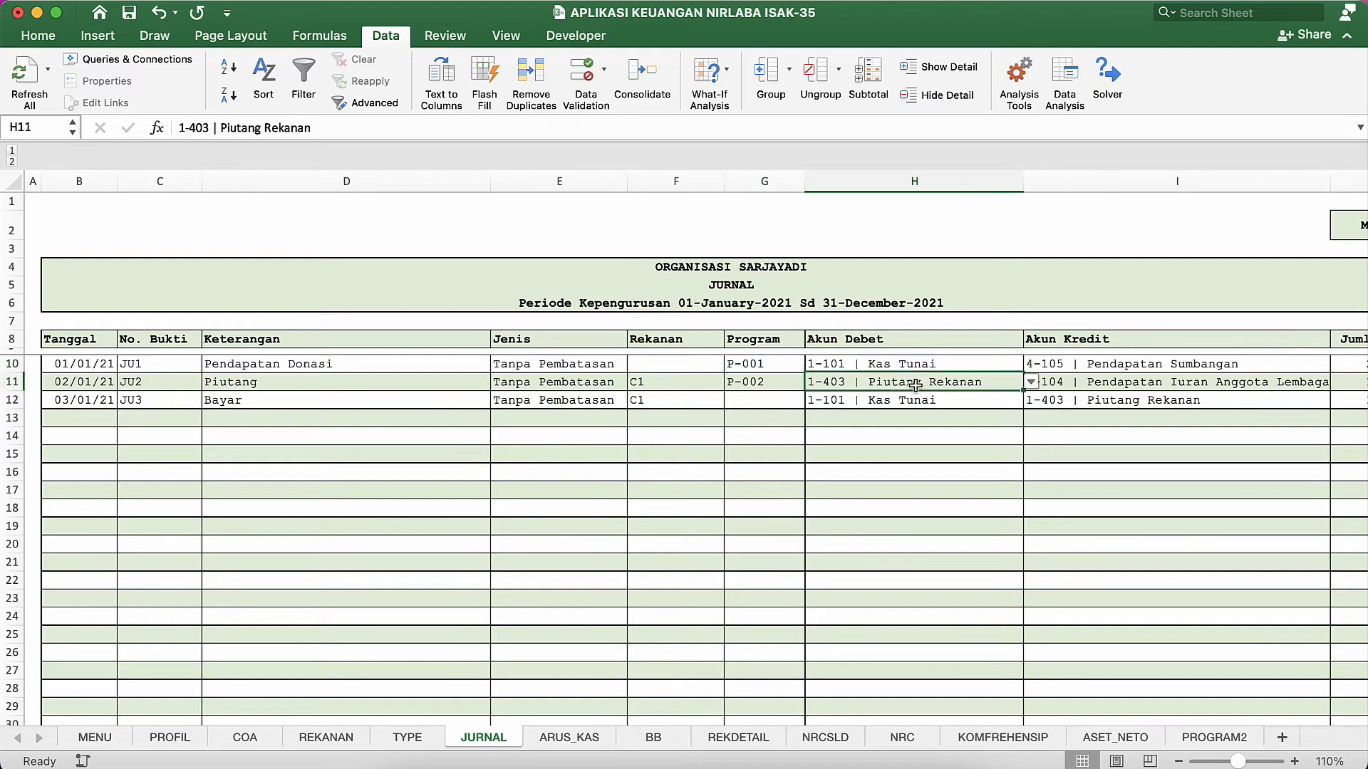
click(951, 369)
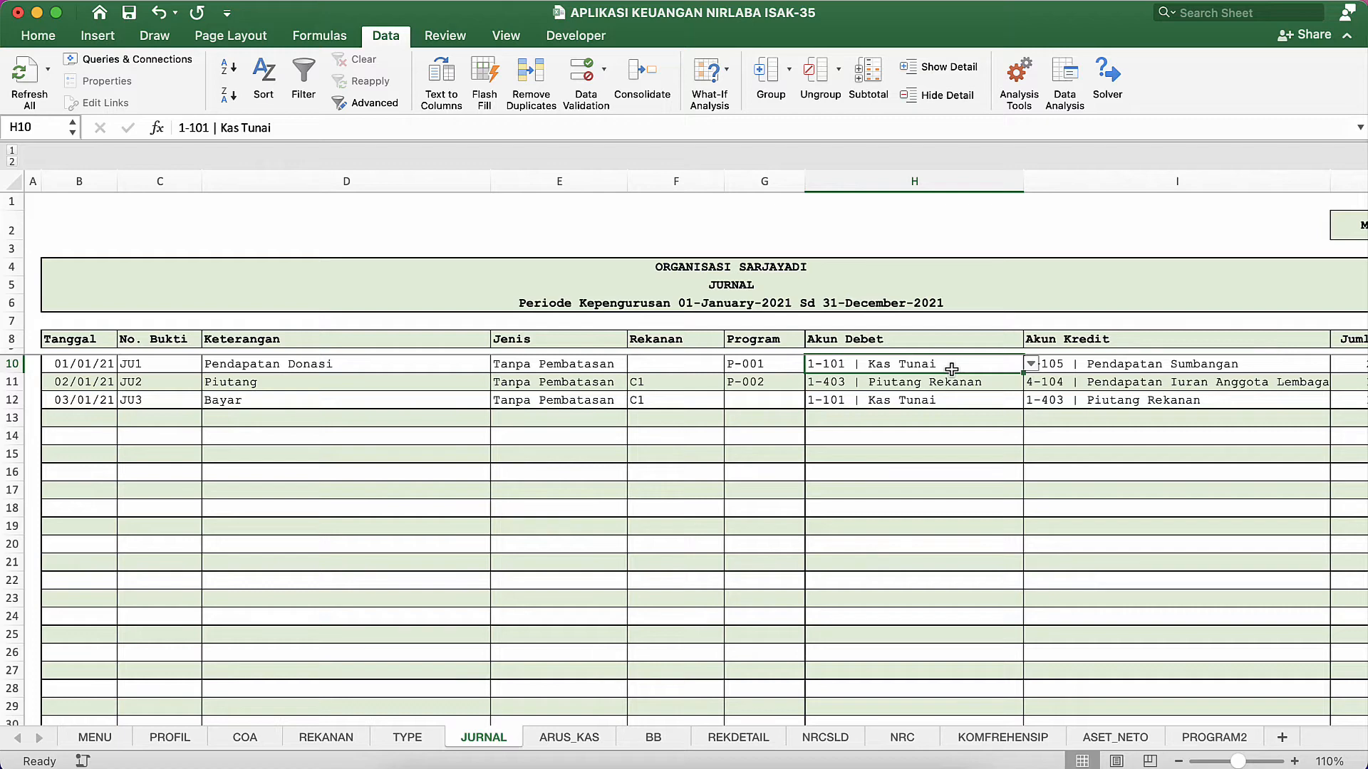
click(1099, 365)
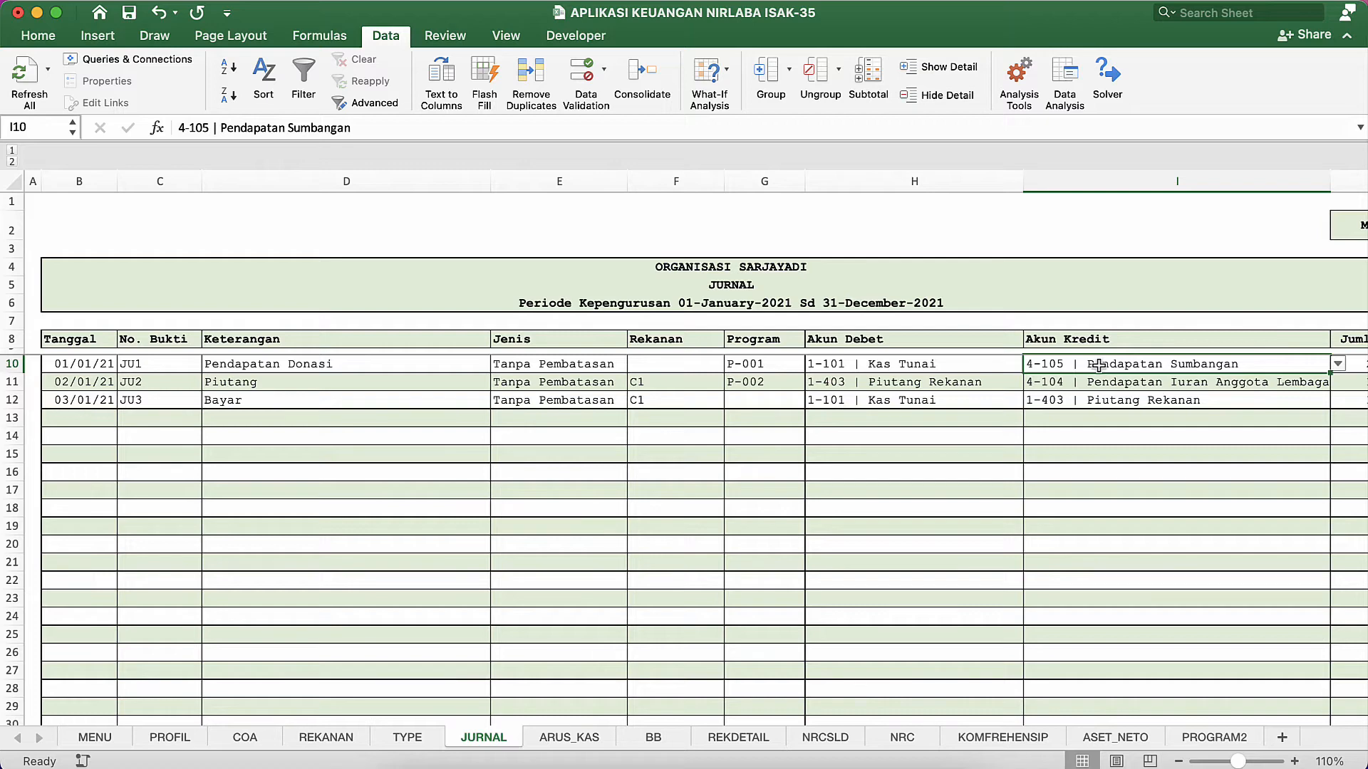
click(790, 381)
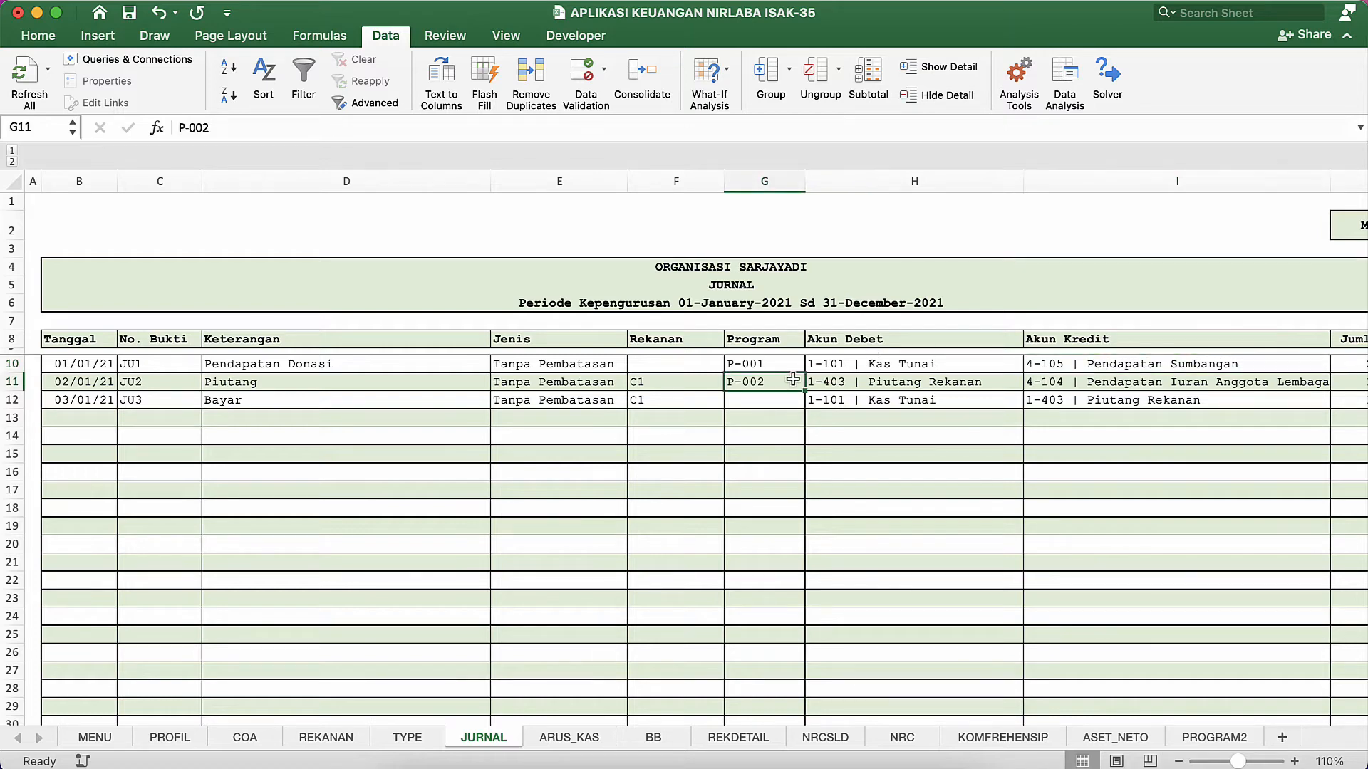
click(883, 390)
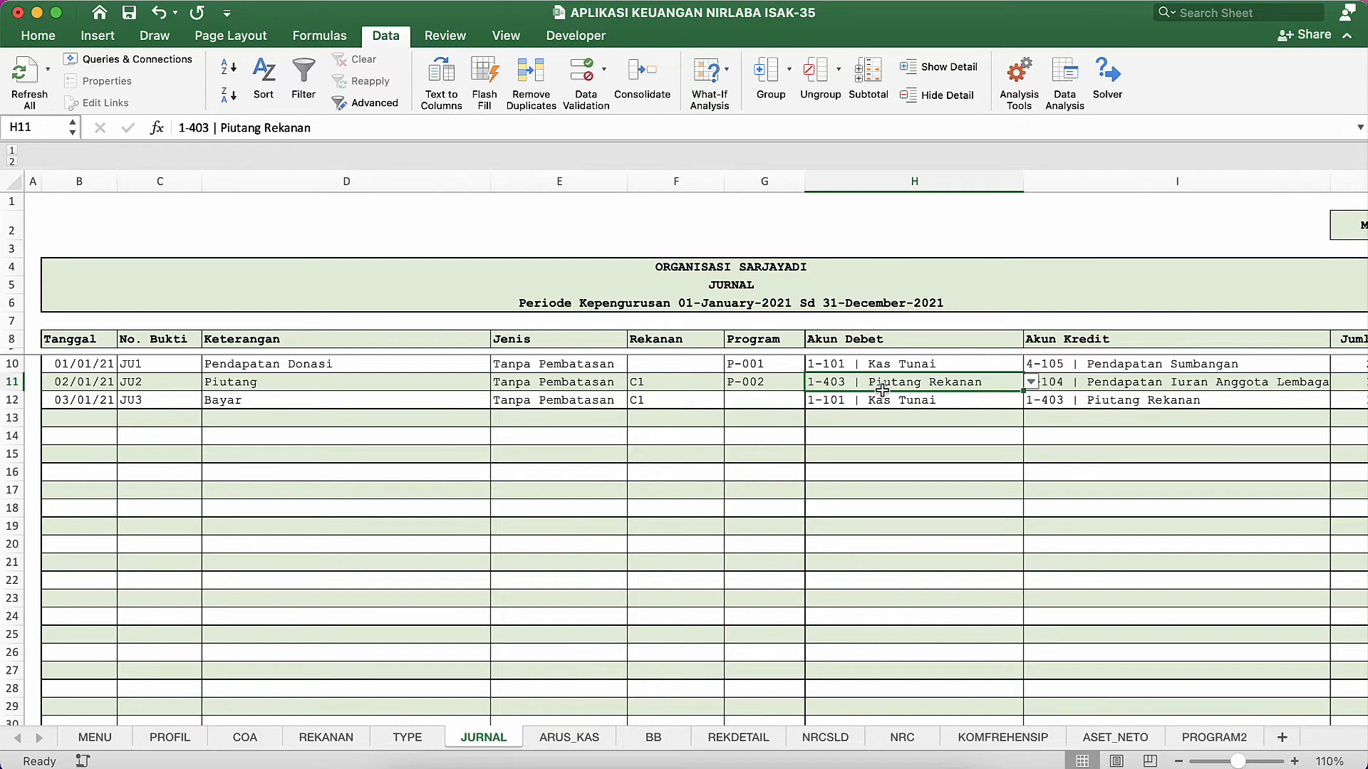
click(688, 399)
click(768, 384)
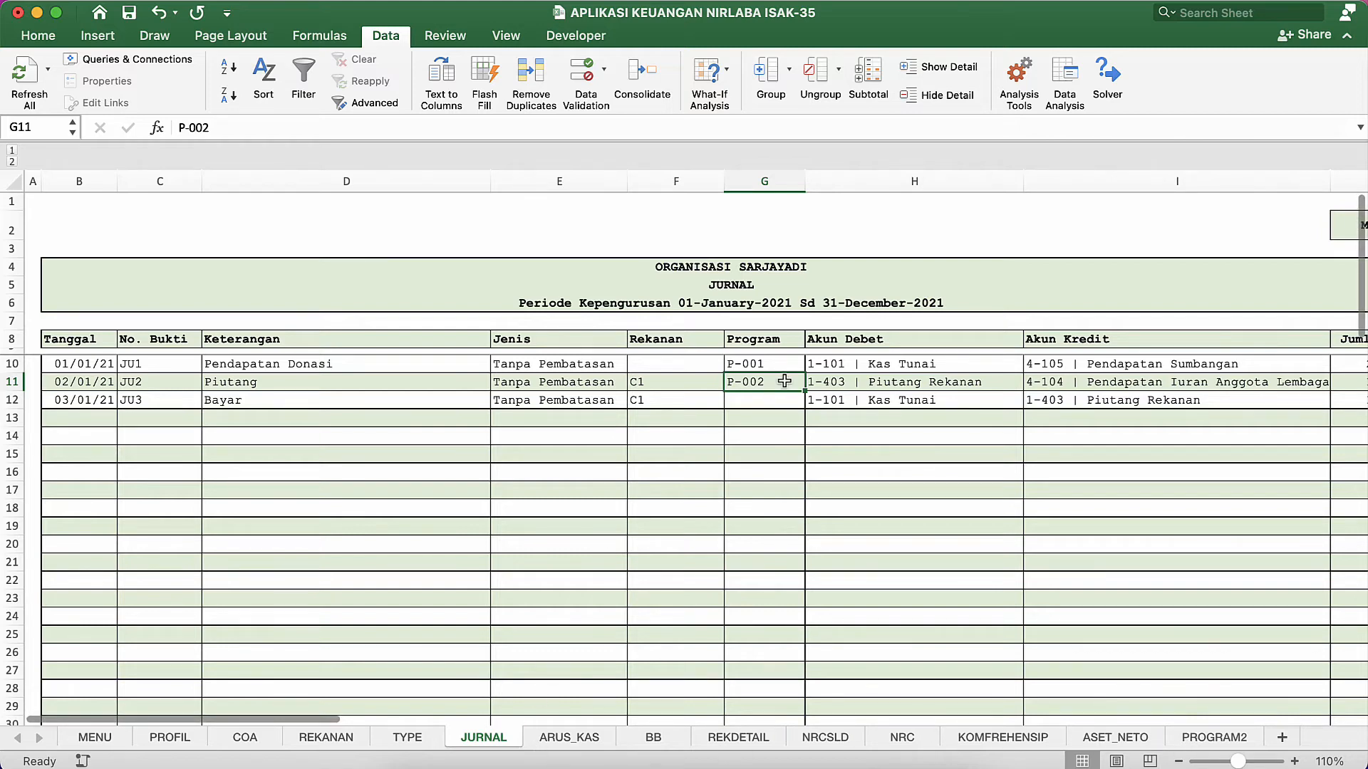
click(786, 467)
click(838, 378)
click(774, 427)
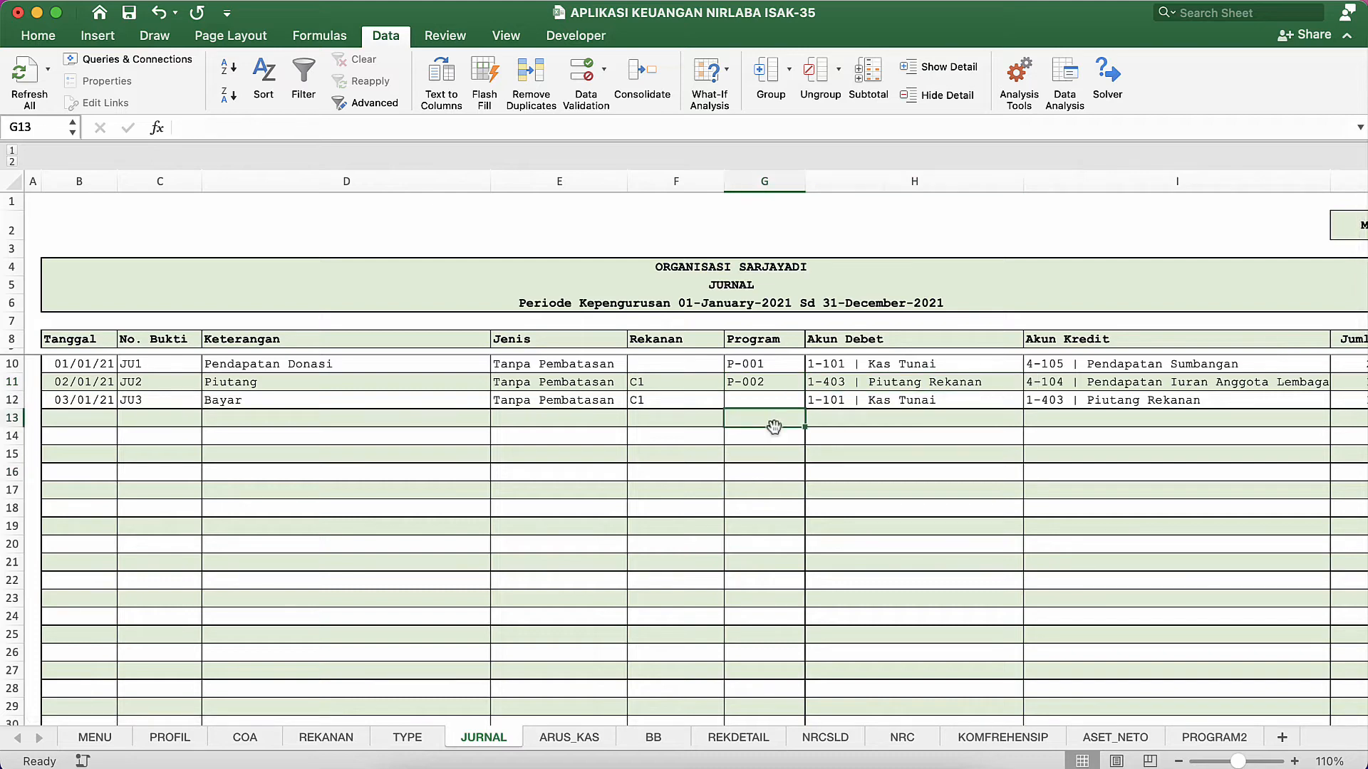
Check the range names of the neighbouring journal columns and name the whole Program column G ju_program.
click(94, 183)
click(148, 186)
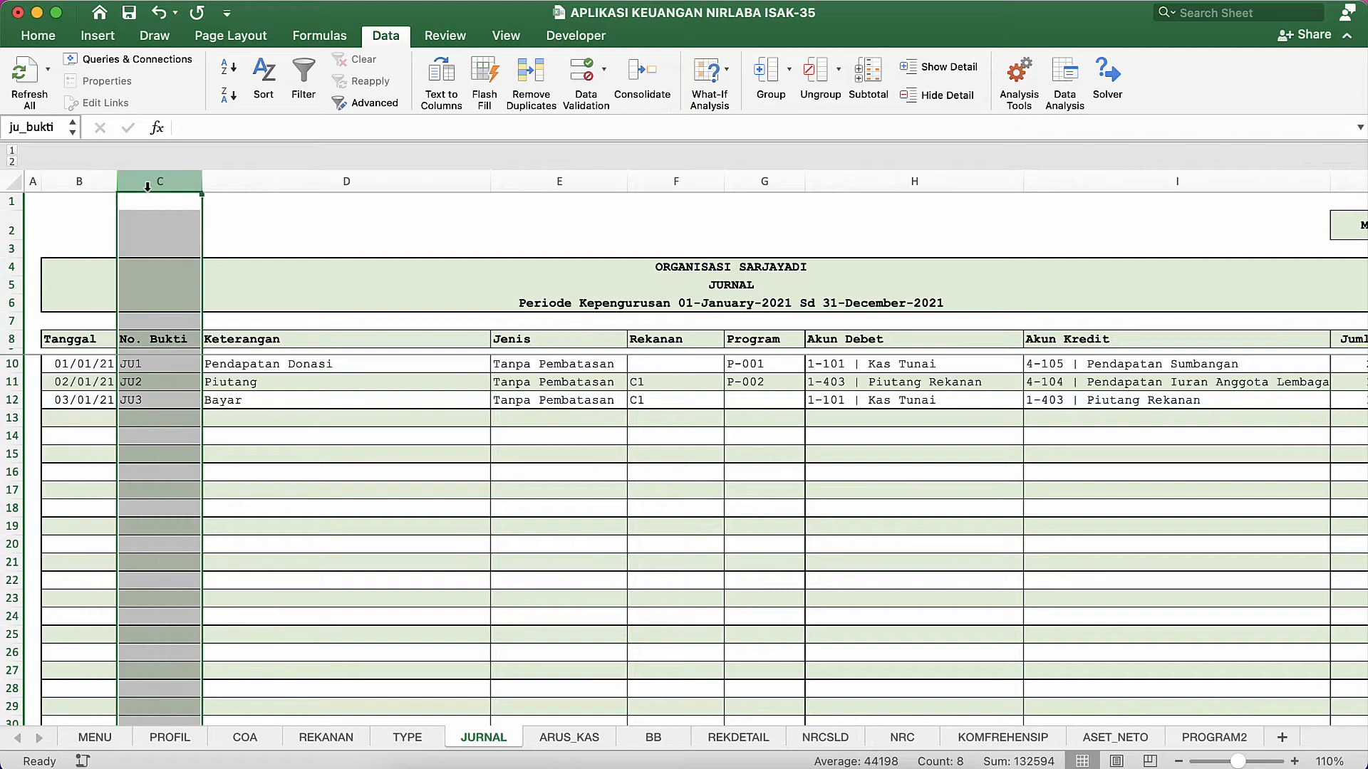
click(271, 184)
click(528, 185)
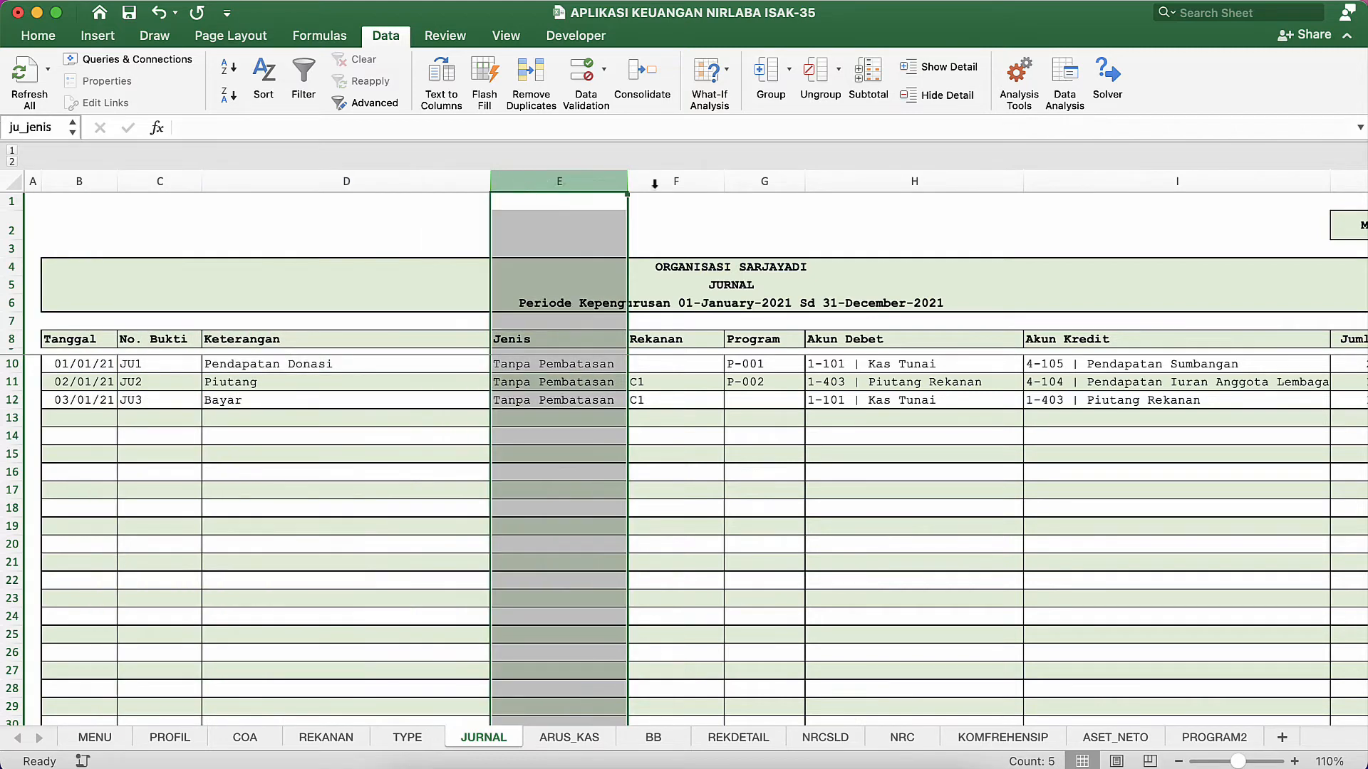
click(654, 183)
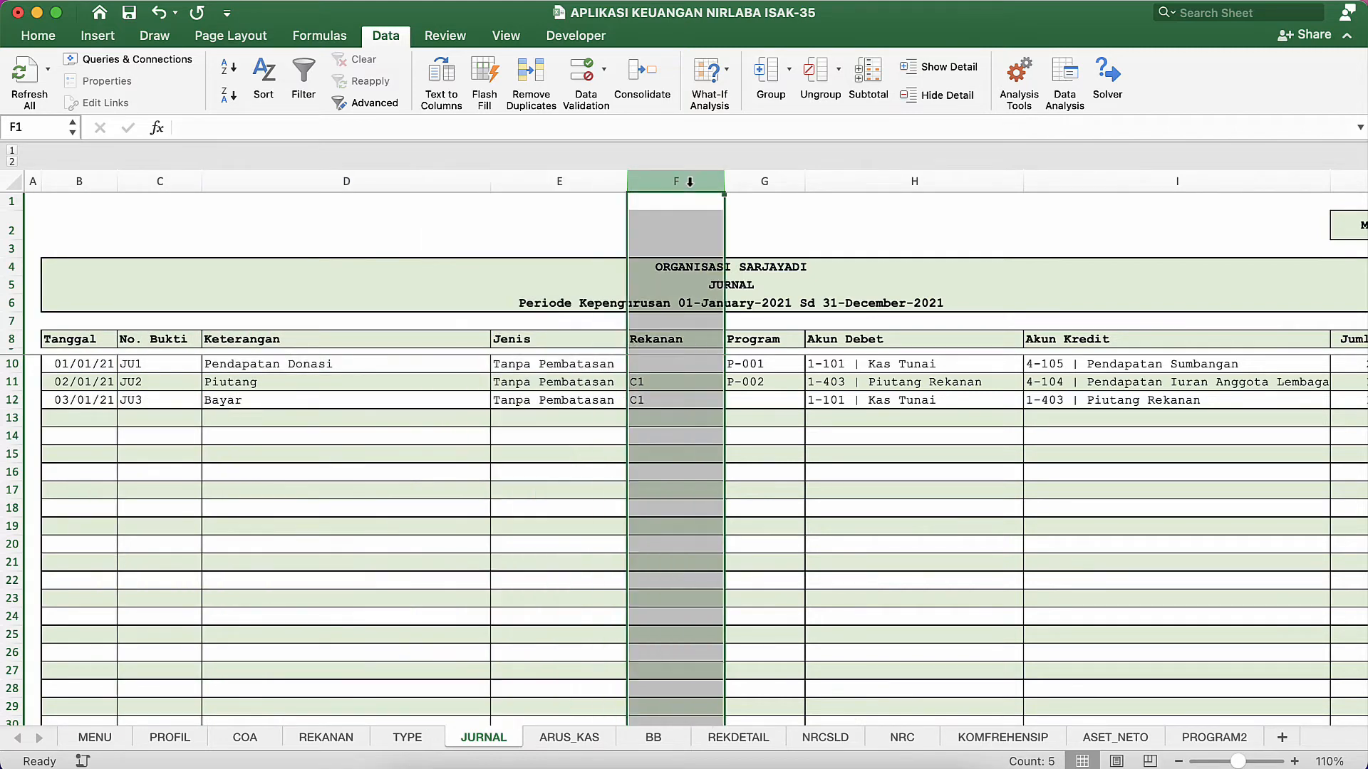
click(764, 183)
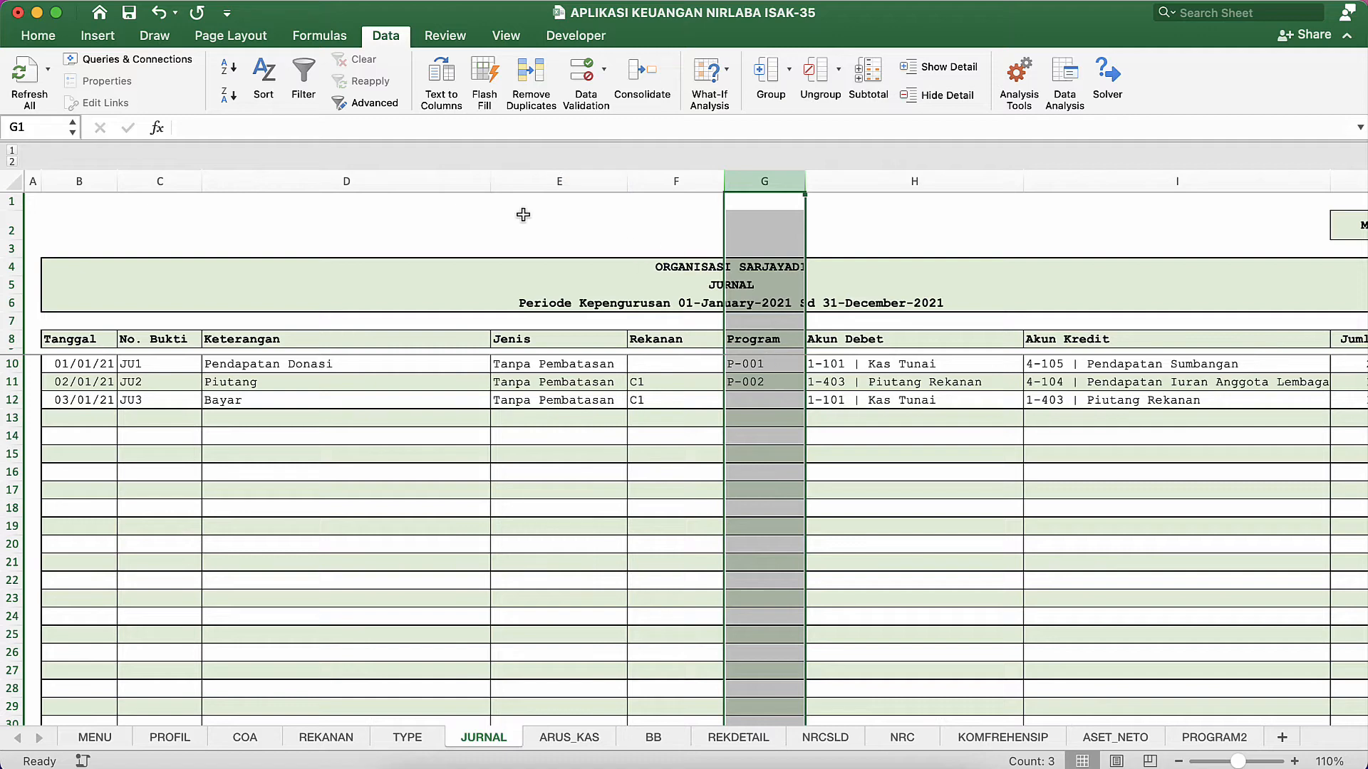
click(35, 117)
text(ju)
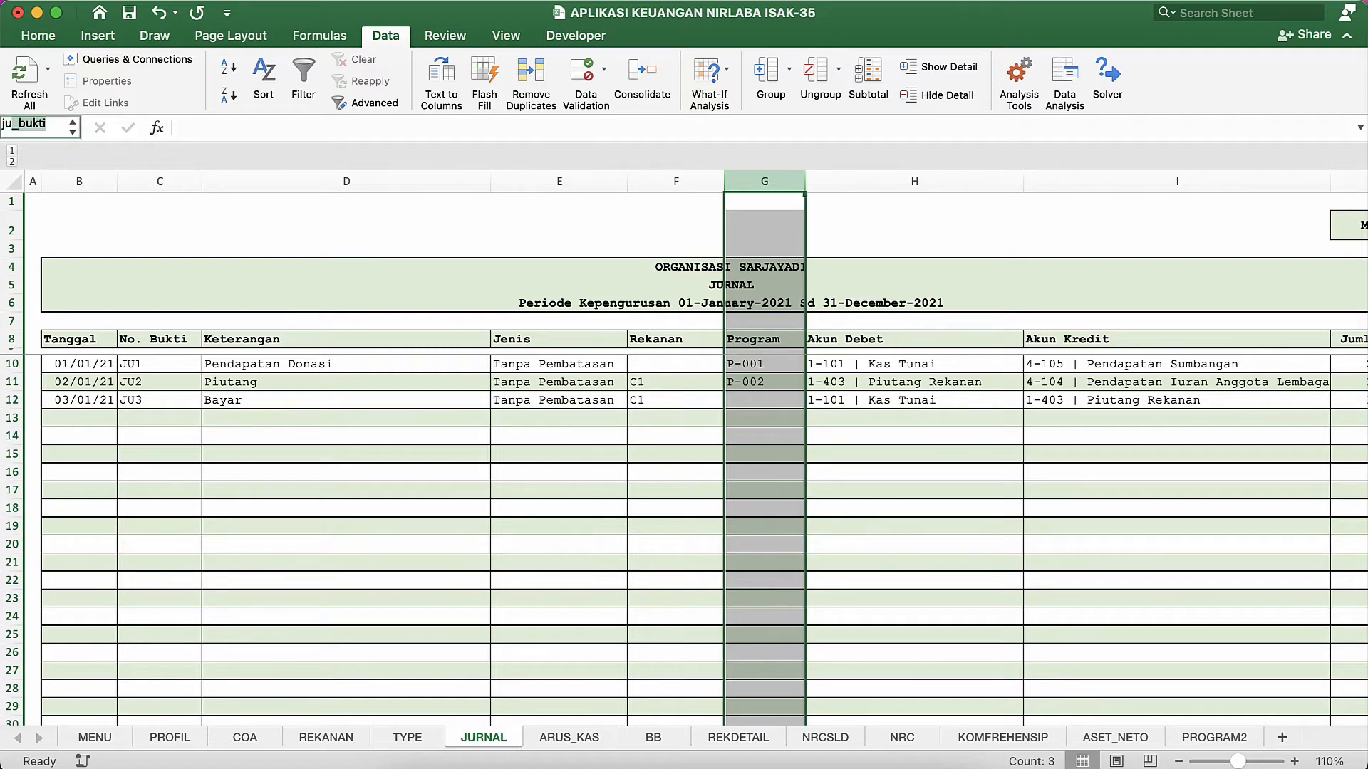
text(_program)
key(Return)
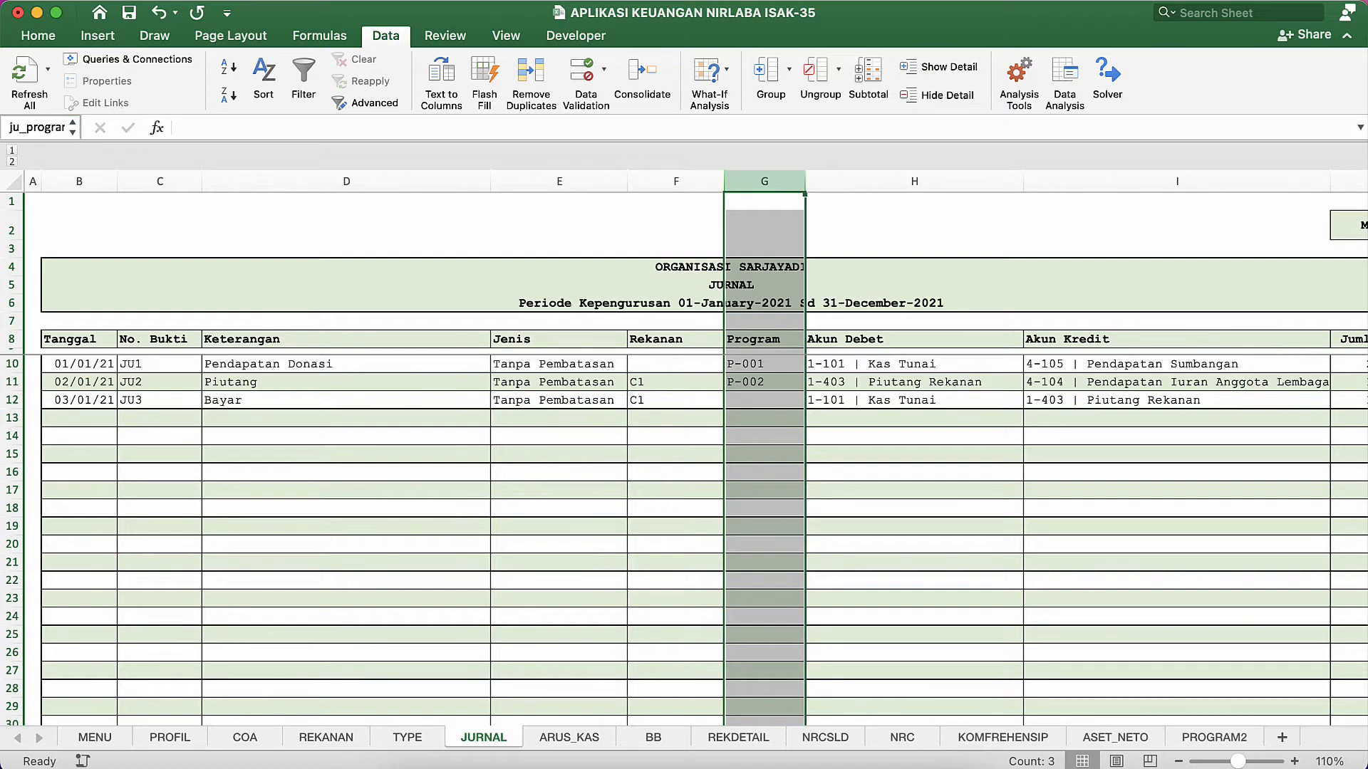
Check the range name assigned to the journal's Jumlah column J.
click(781, 409)
click(876, 384)
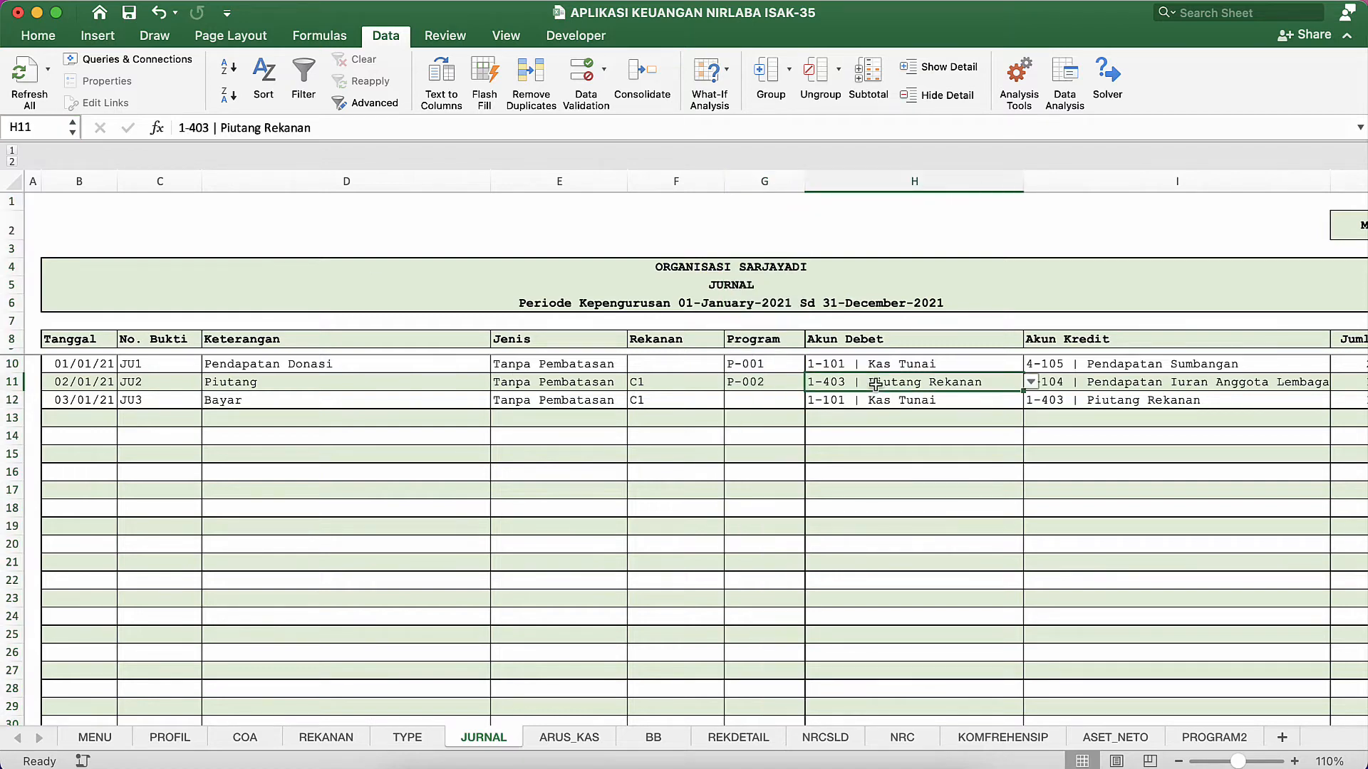
scroll(876, 384, right, 5)
click(1054, 181)
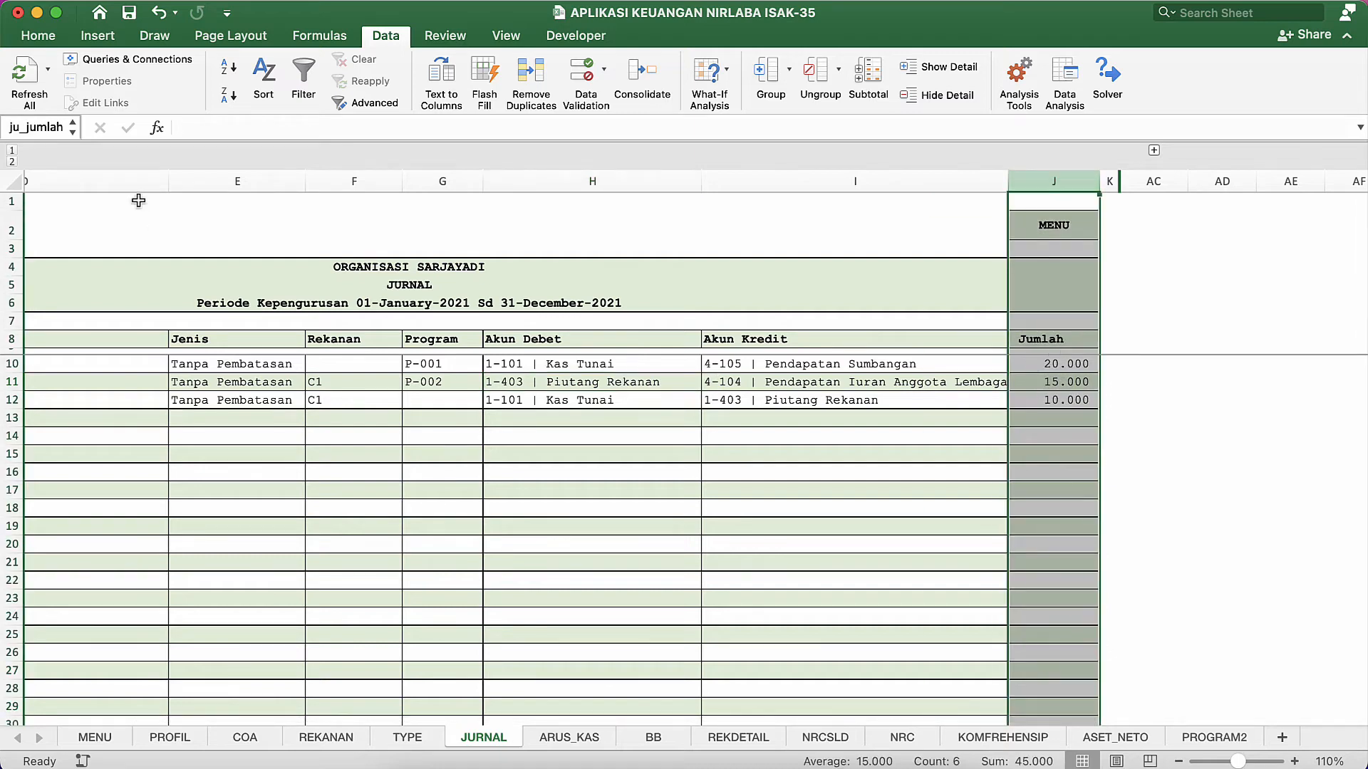
click(699, 528)
scroll(698, 525, left, 4)
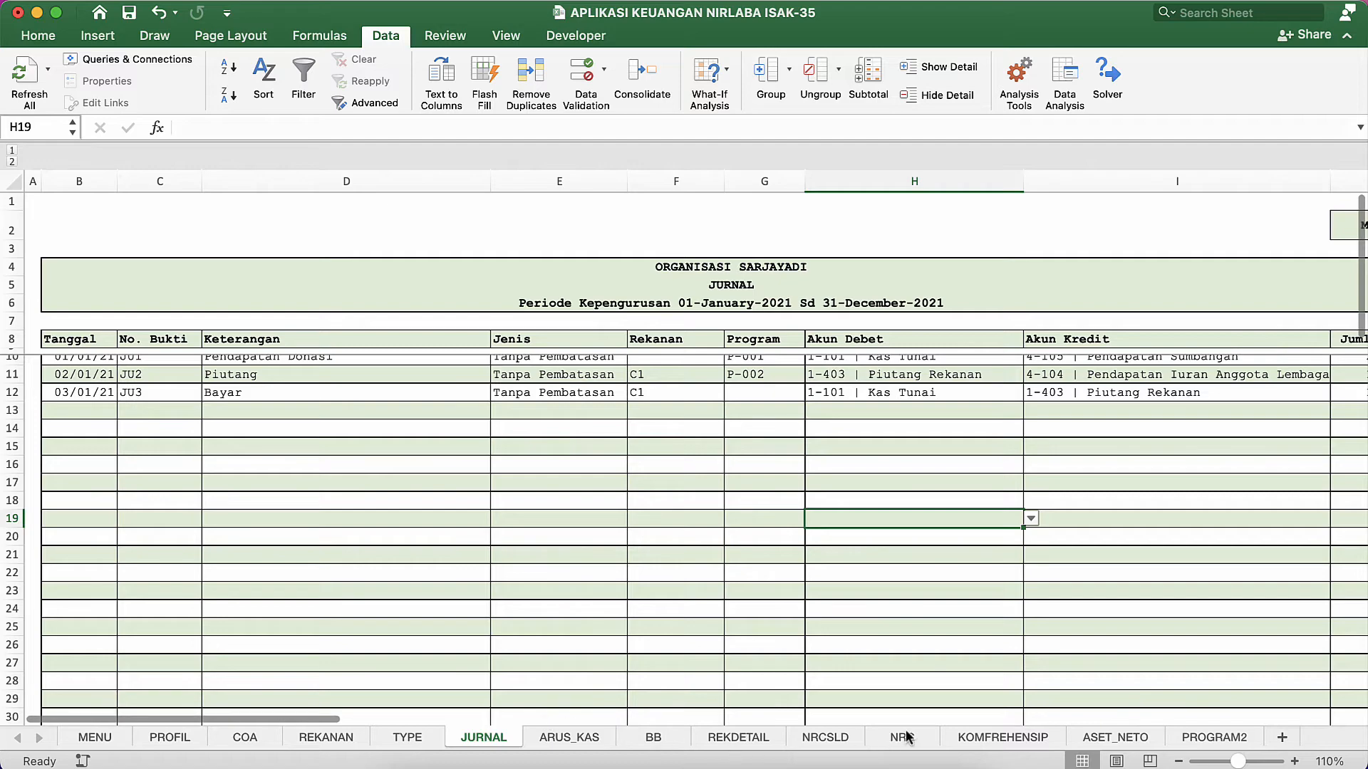
Create a copy of the KOMFREHENSIP report sheet at the end of the workbook.
click(1126, 738)
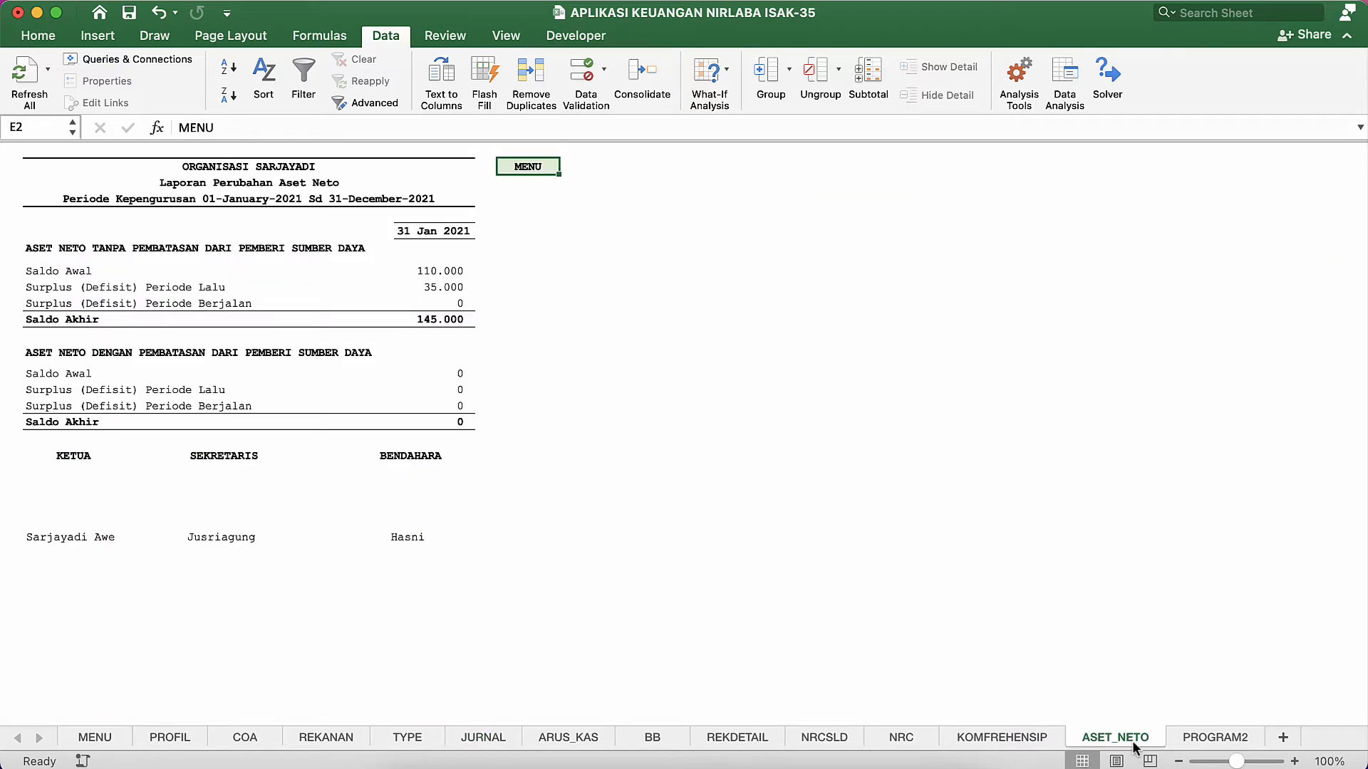
click(1018, 739)
scroll(255, 226, up, 10)
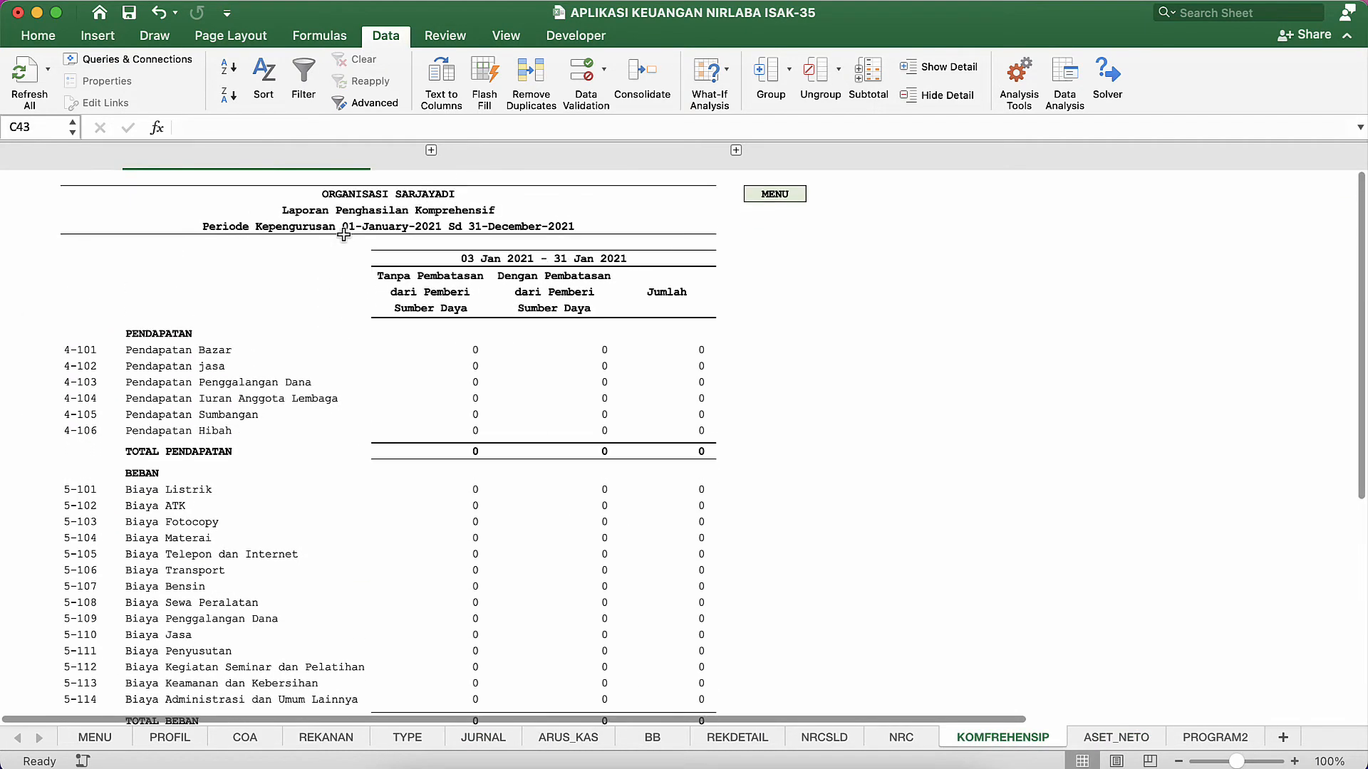
click(384, 214)
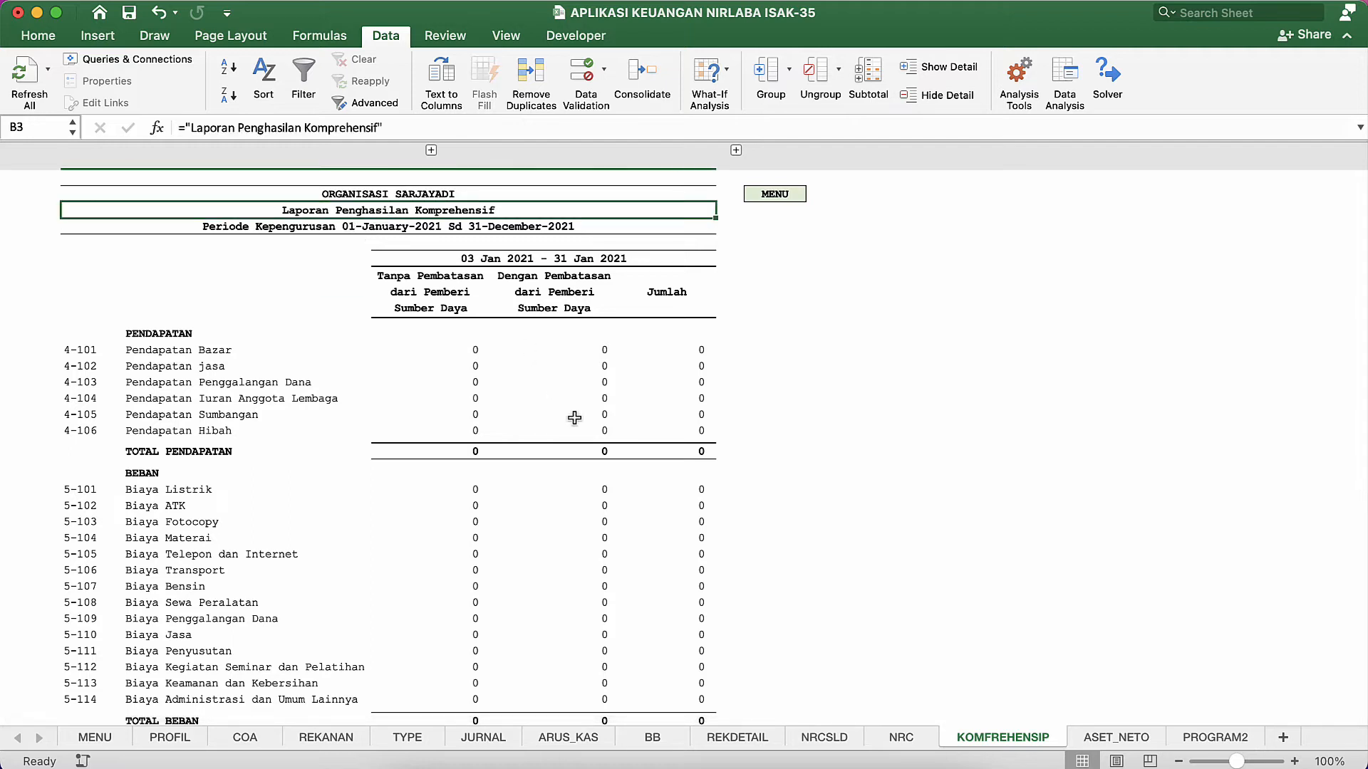
right_click(1029, 743)
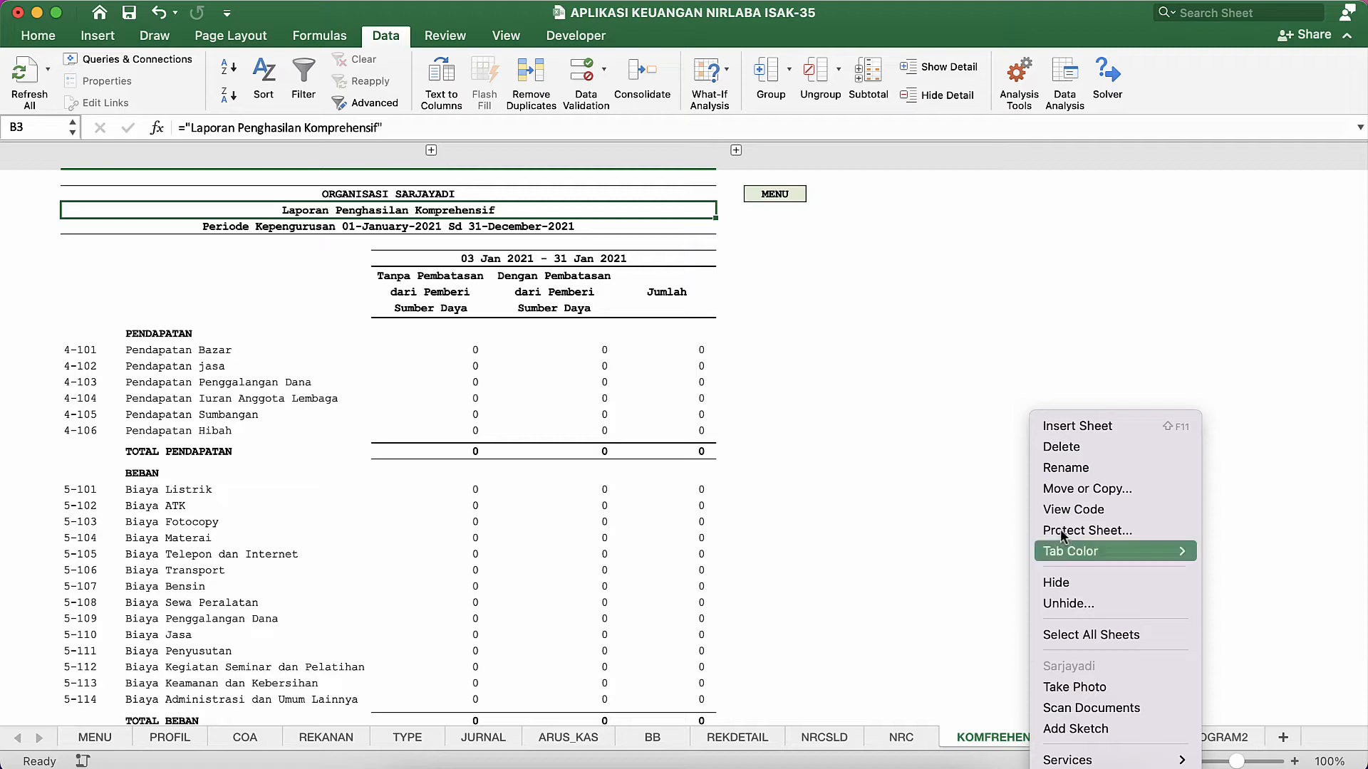
click(1076, 497)
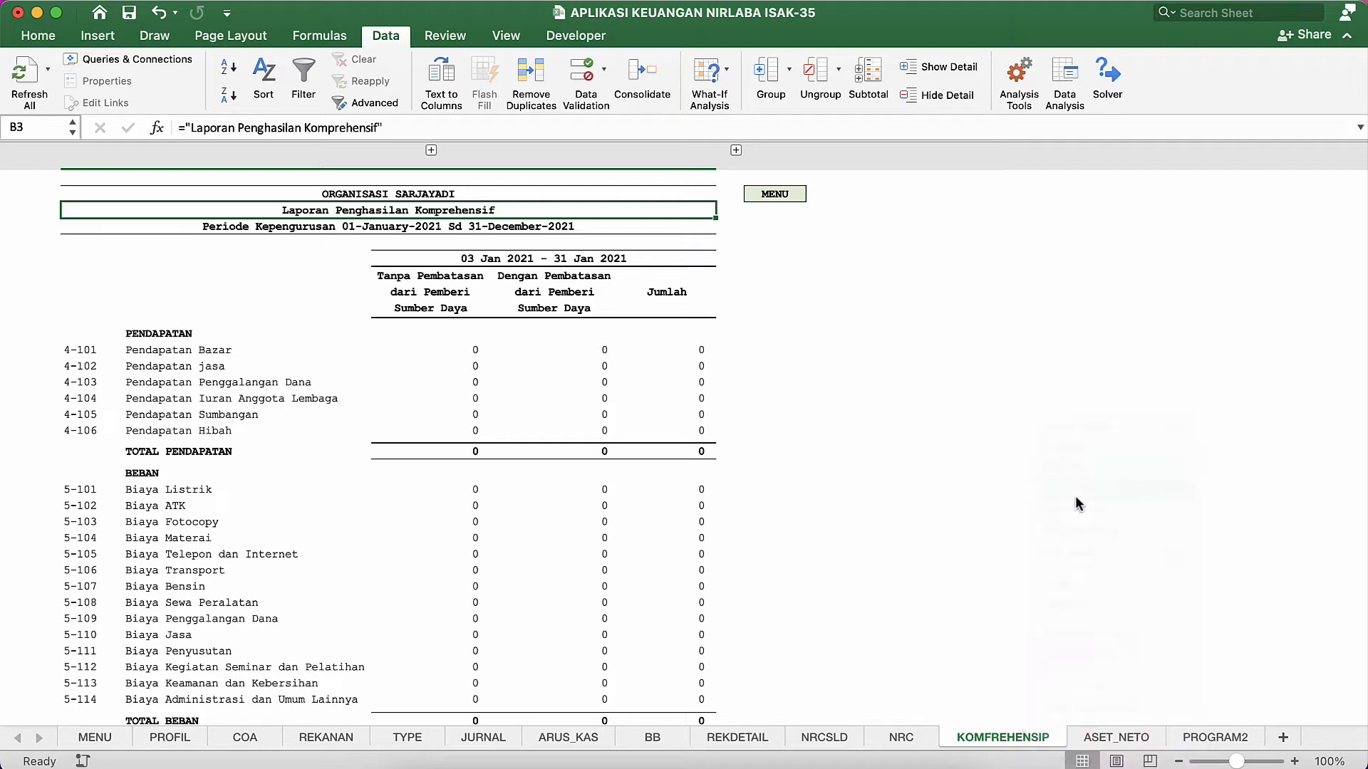
scroll(1031, 545, down, 5)
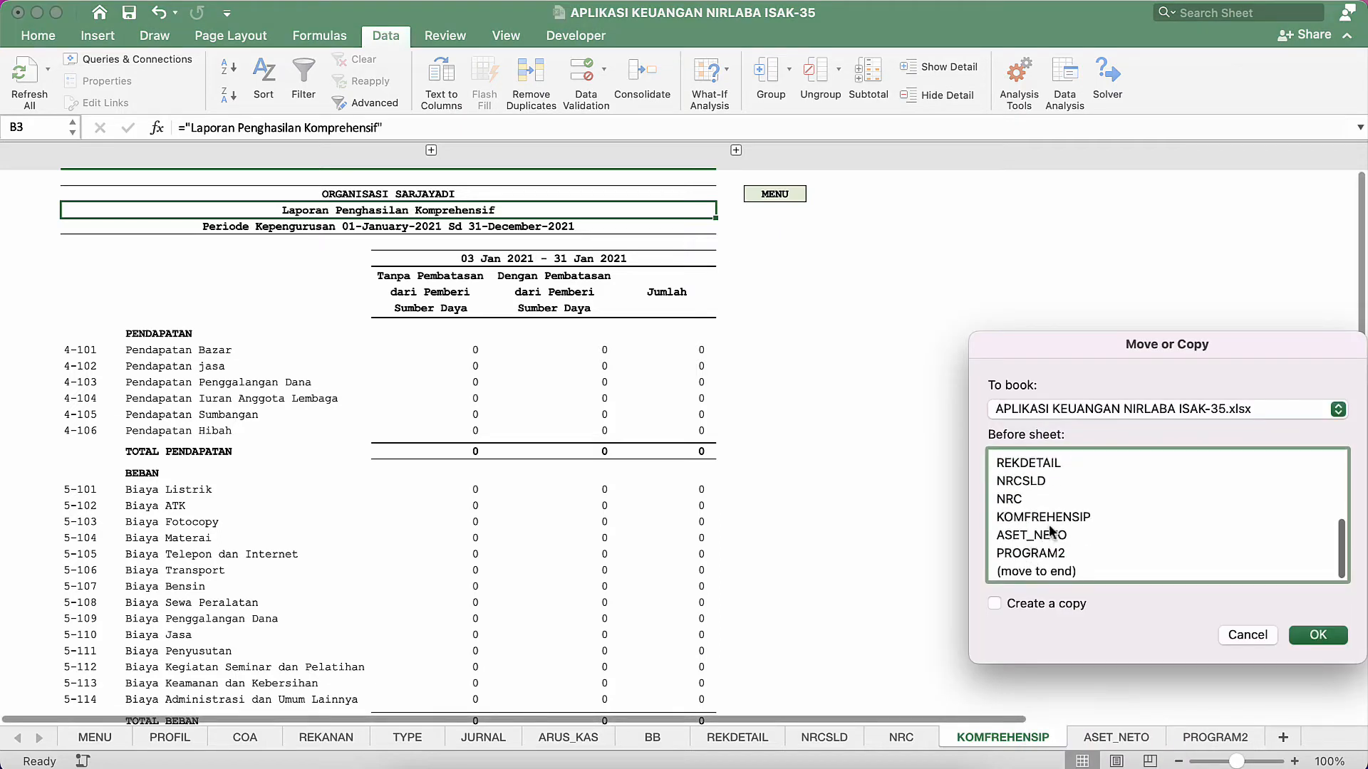
click(1043, 554)
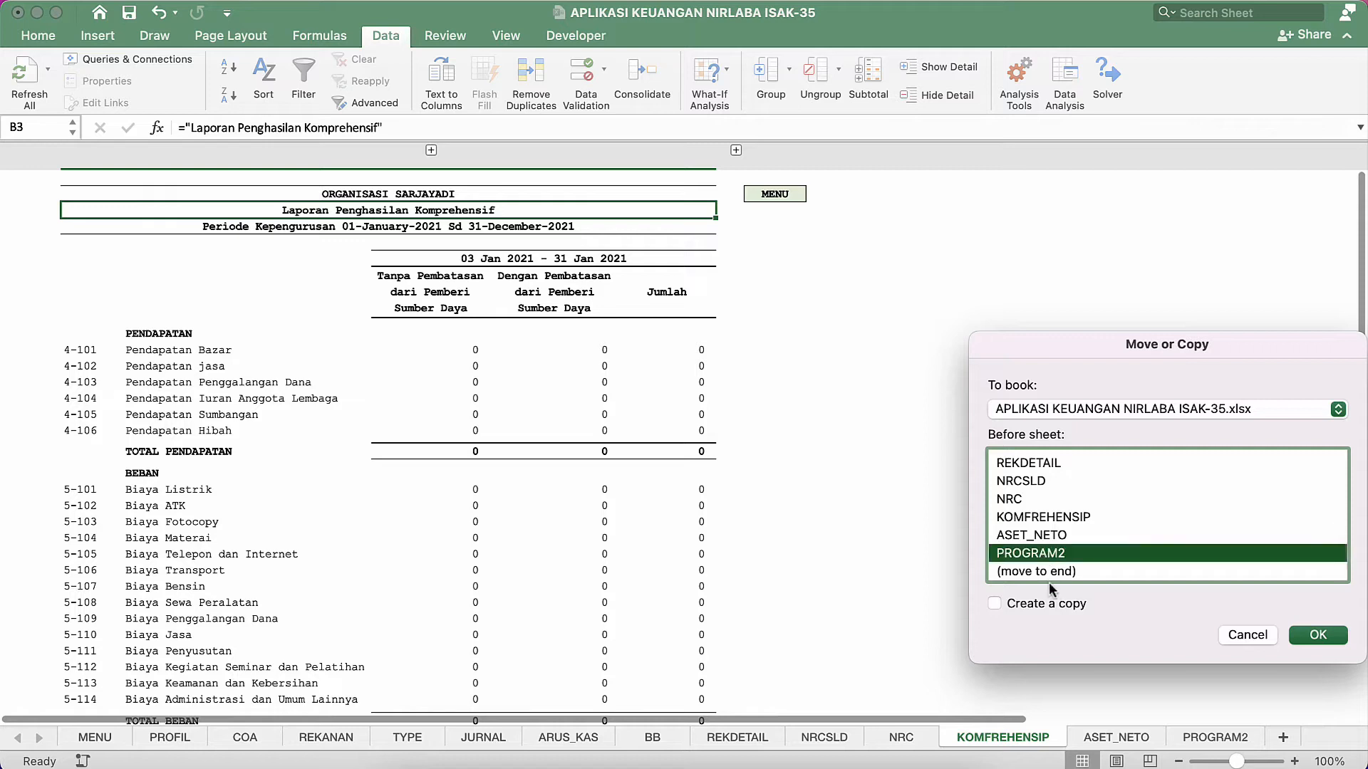
click(1037, 605)
click(1032, 570)
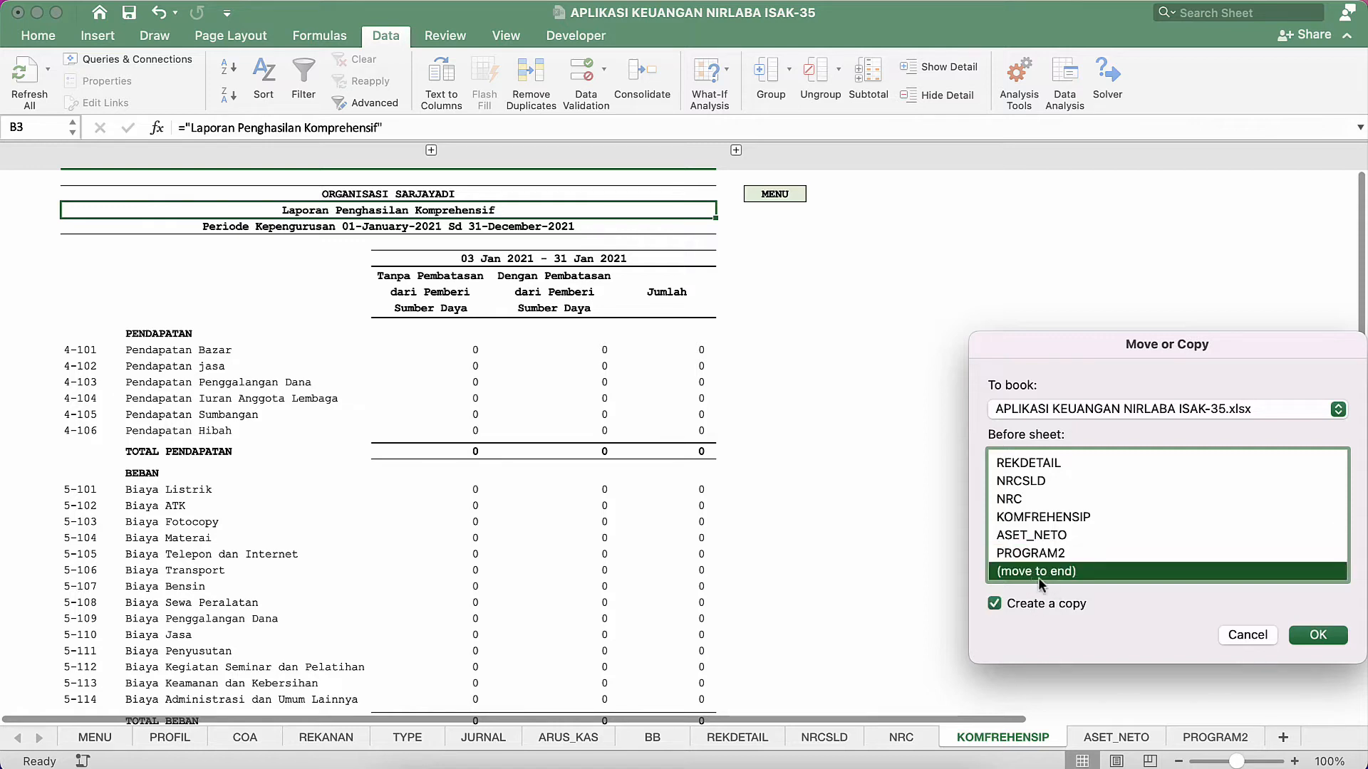
click(1318, 635)
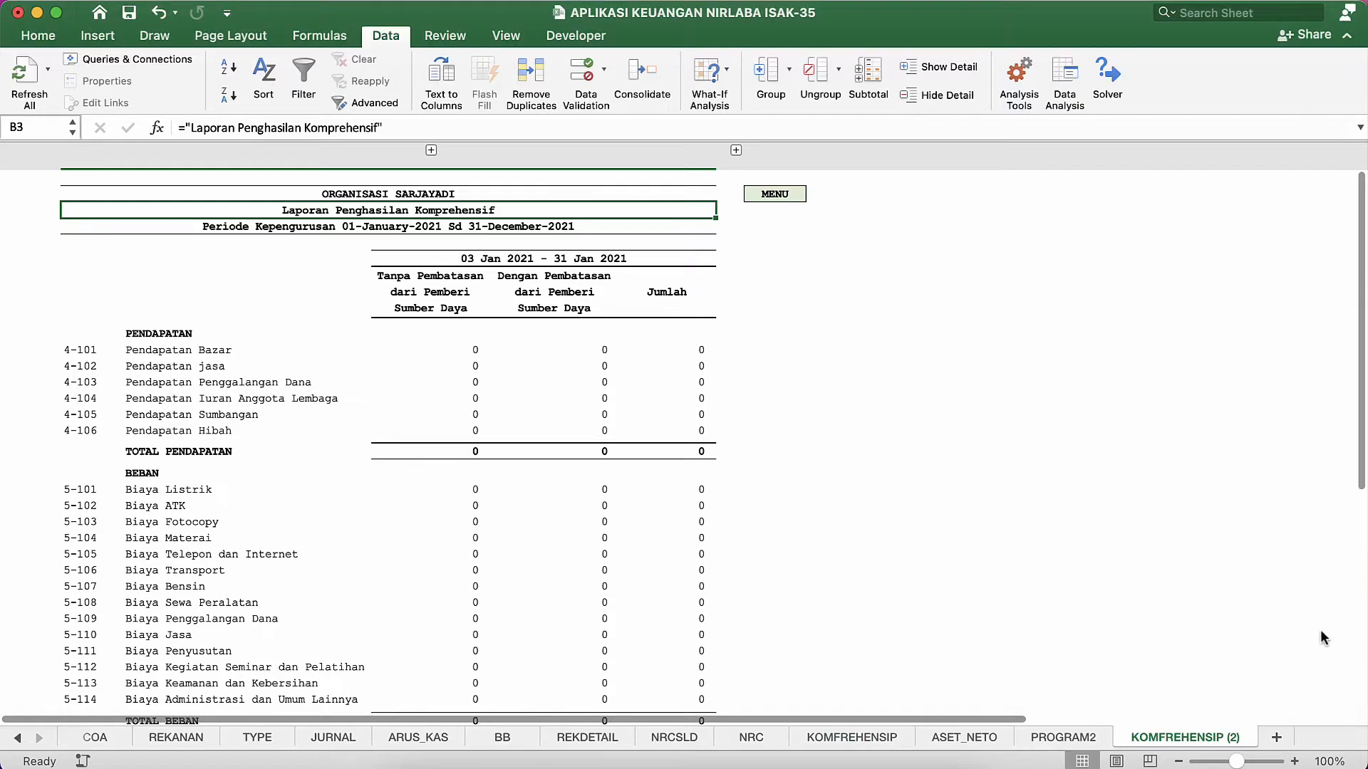
Rename the copied report sheet LAP_PROGRAM and display the formula of its Biaya ATK cell E21.
double_click(1215, 740)
text(LA)
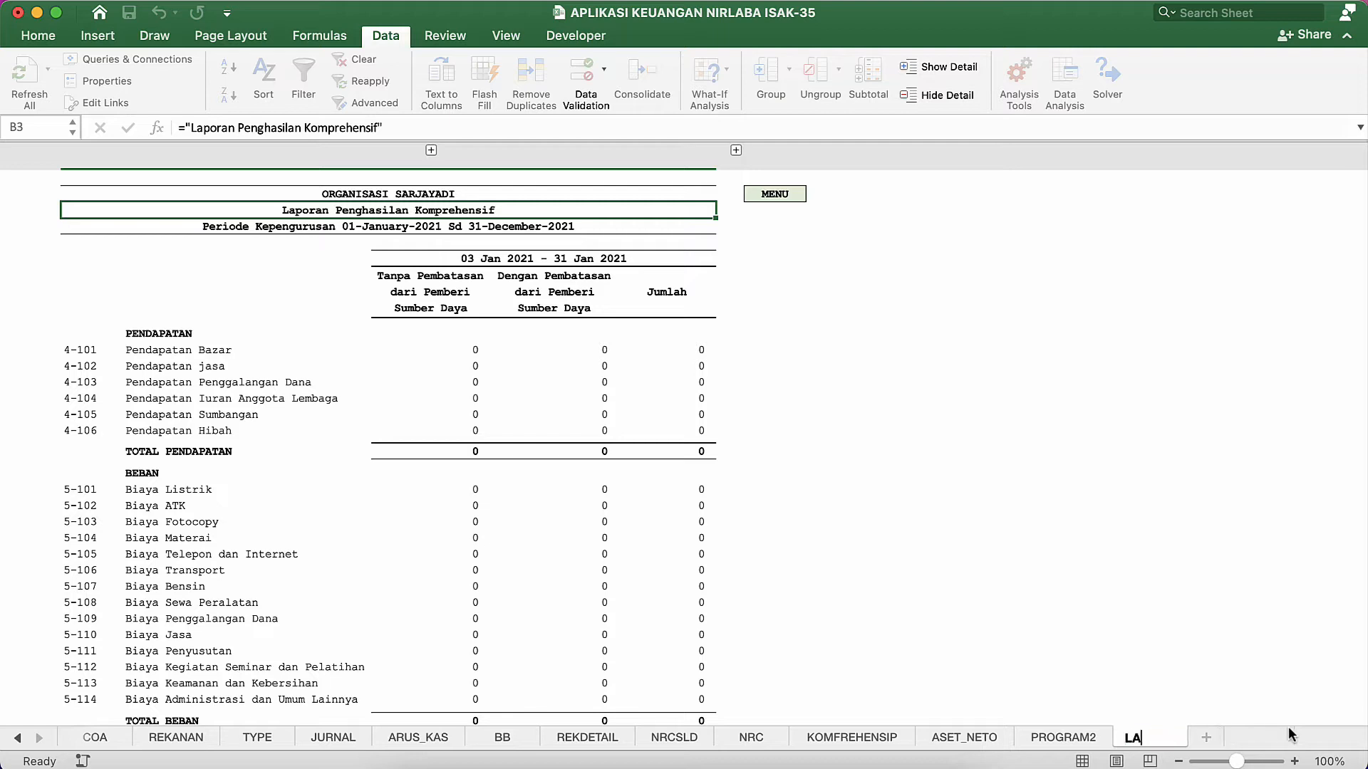
text(P_PROGRAM)
key(Return)
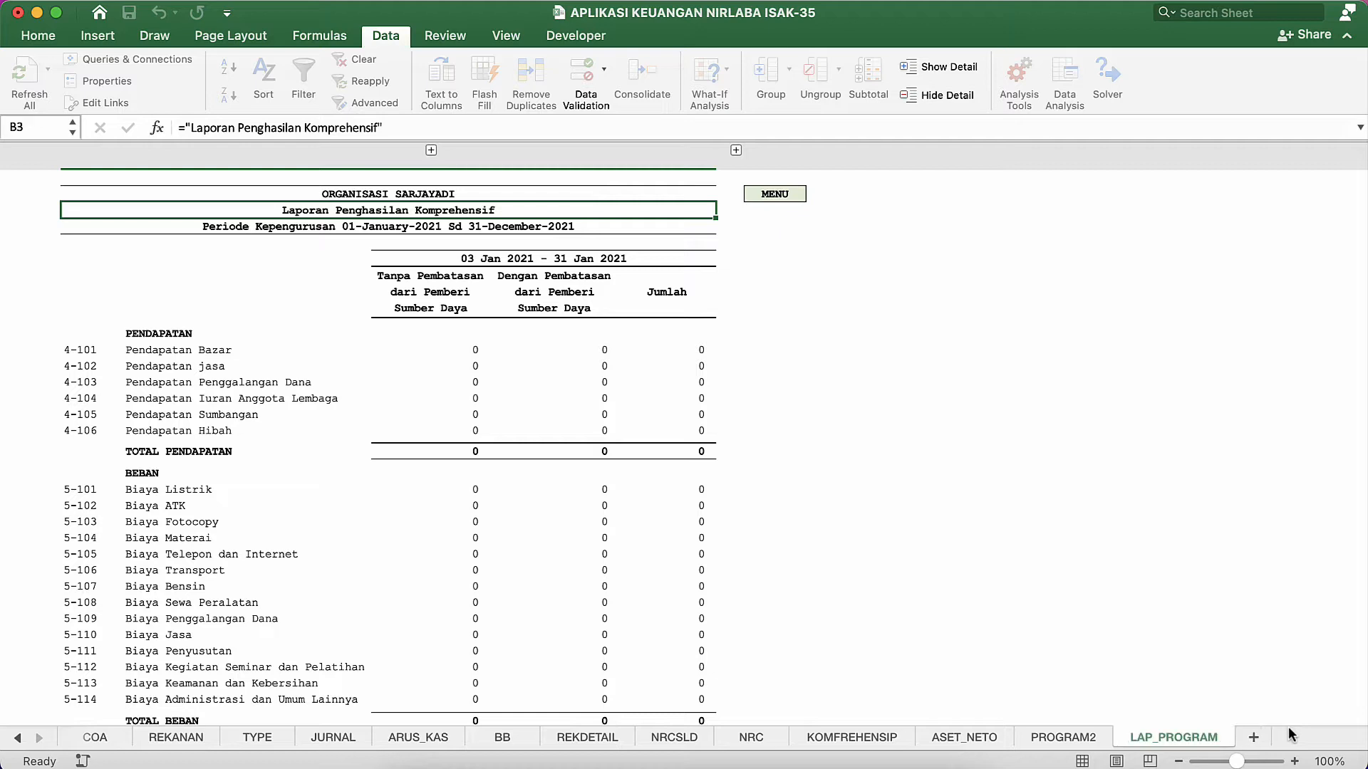
click(471, 499)
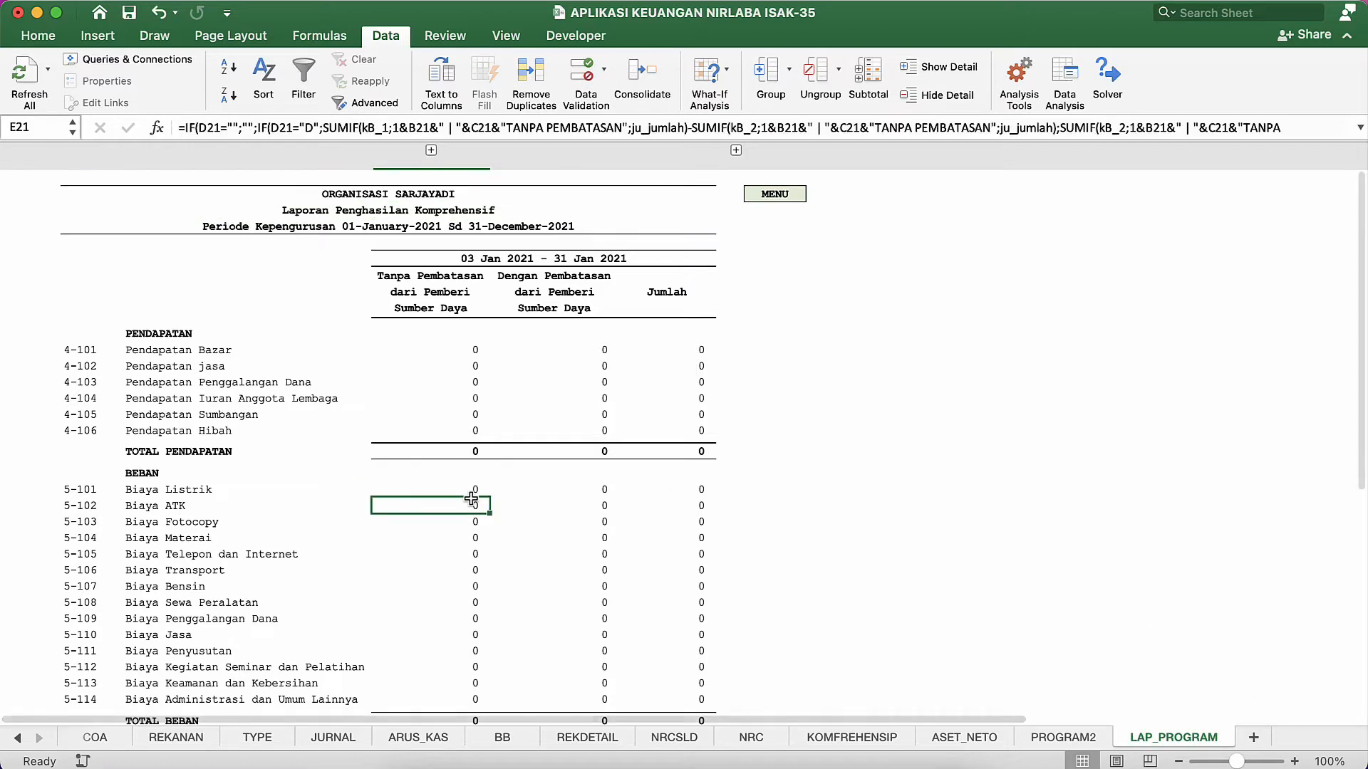
Enter the label Kode Program in cell M4, below the MENU cell of the LAP_PROGRAM sheet.
click(438, 321)
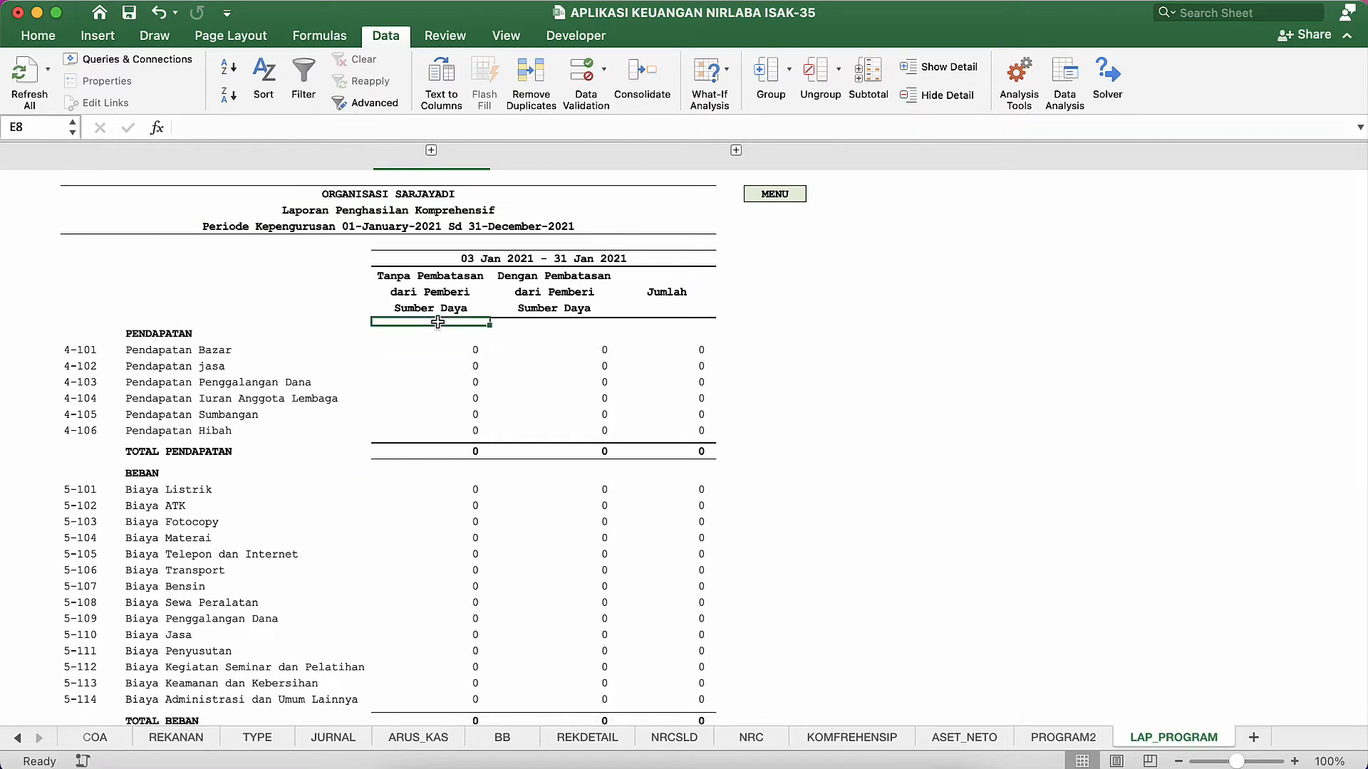
click(388, 213)
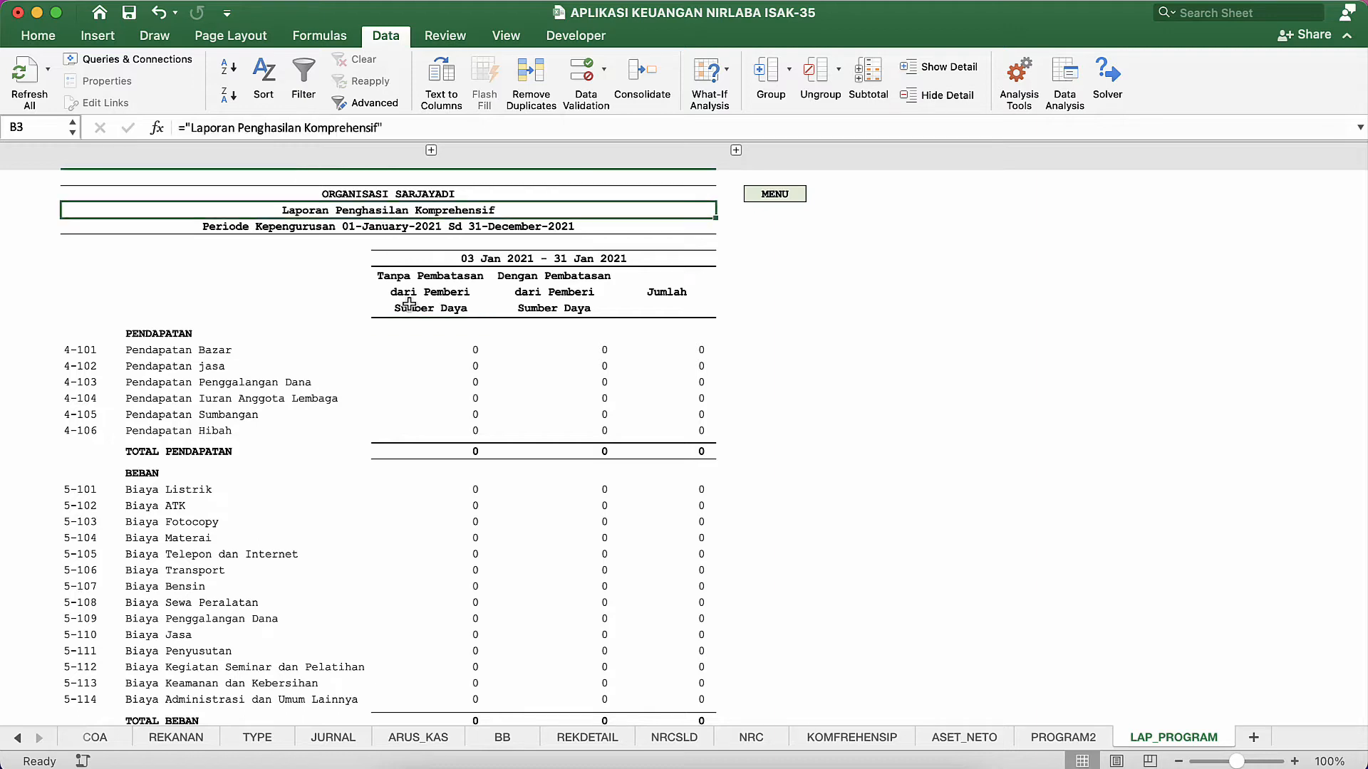
click(763, 214)
click(770, 245)
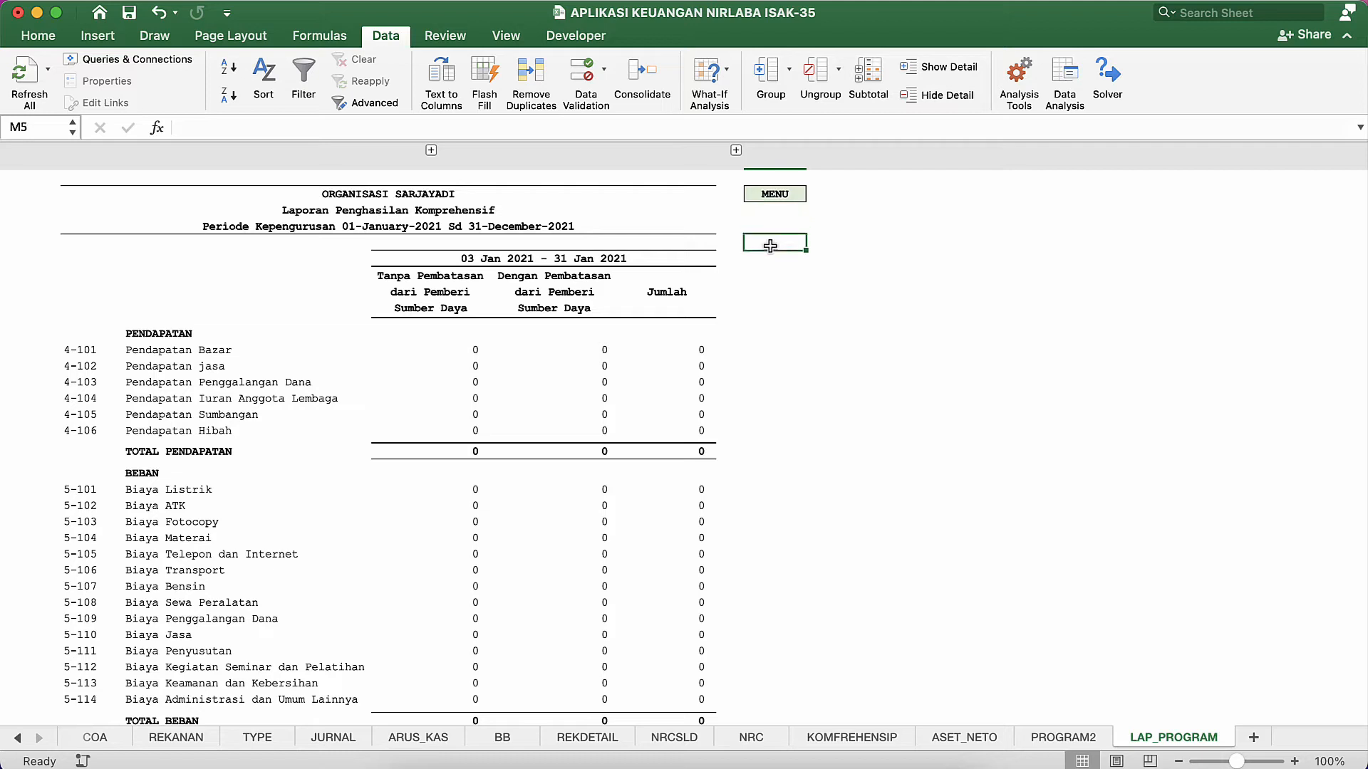
click(773, 223)
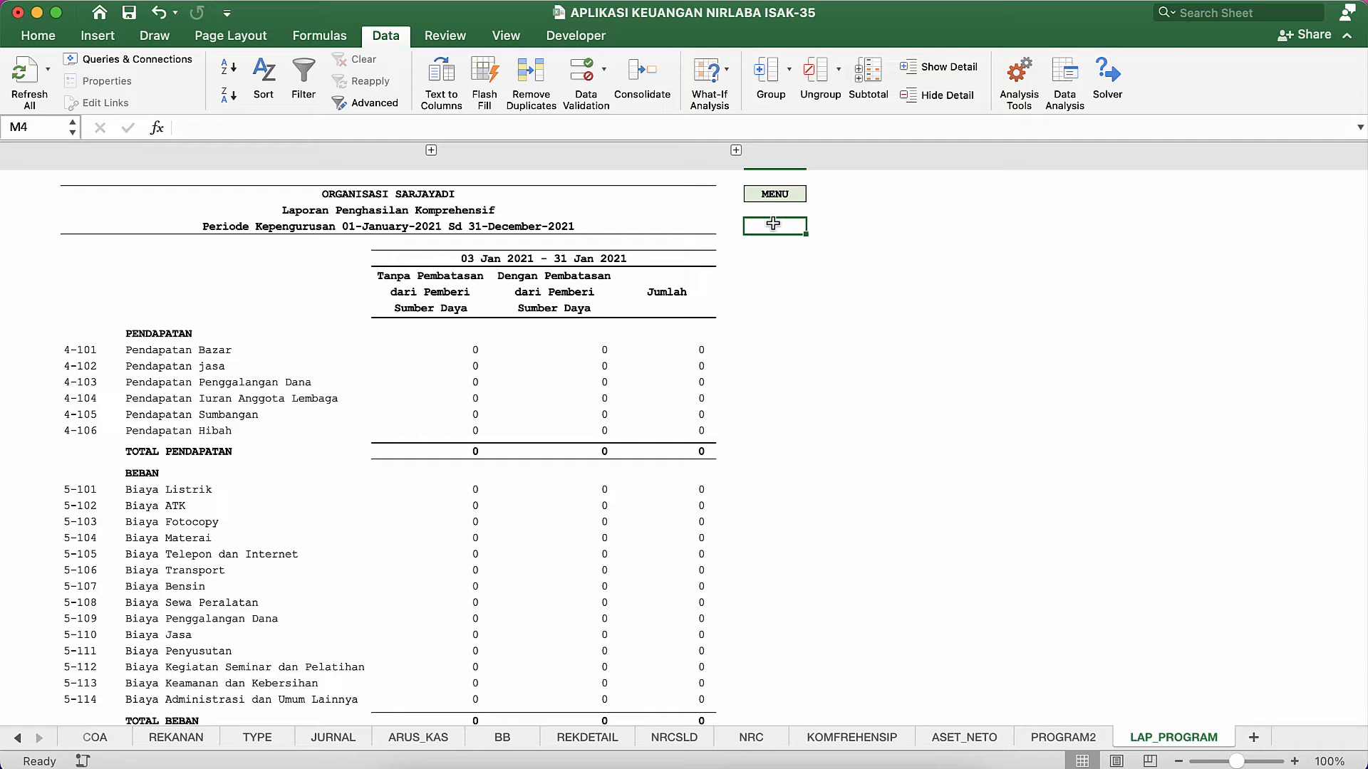
text(KO)
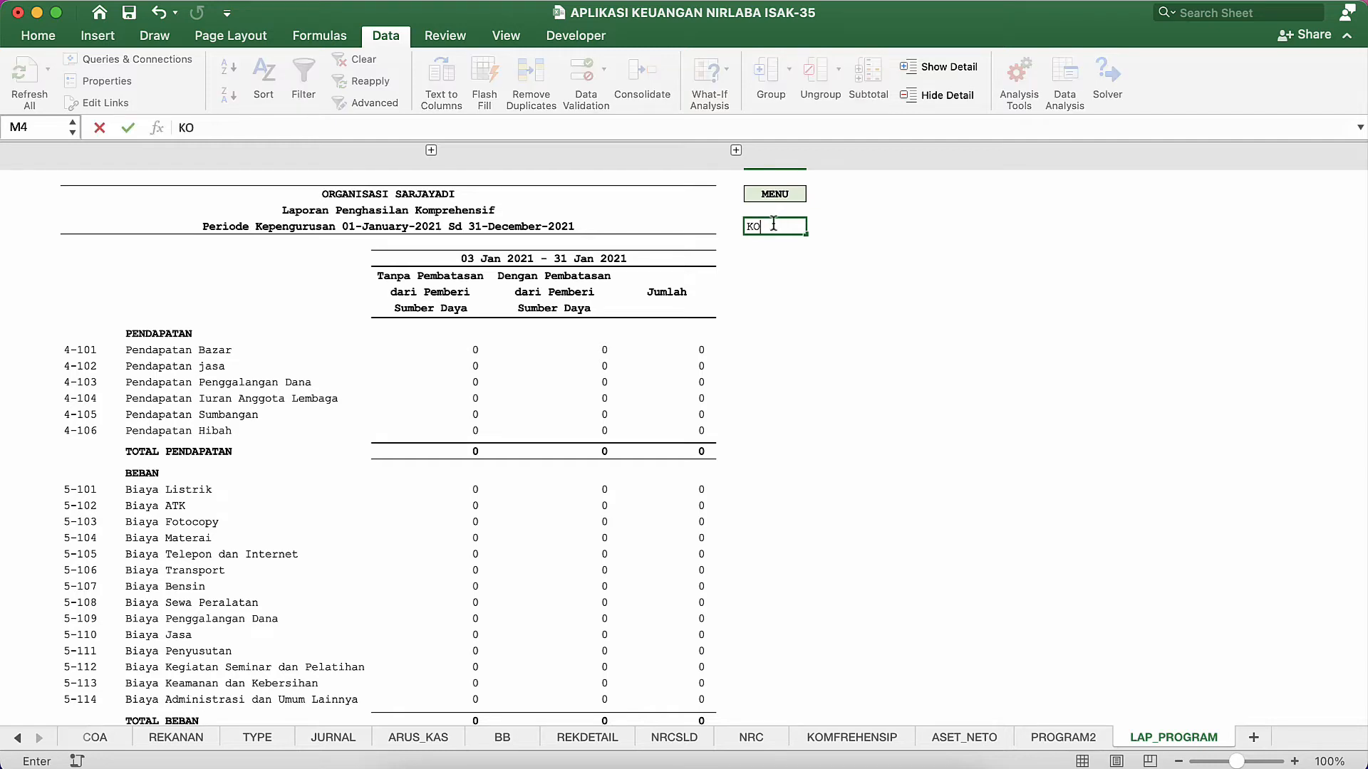
key(BackSpace)
key(BackSpace)
text(ode Progra,m)
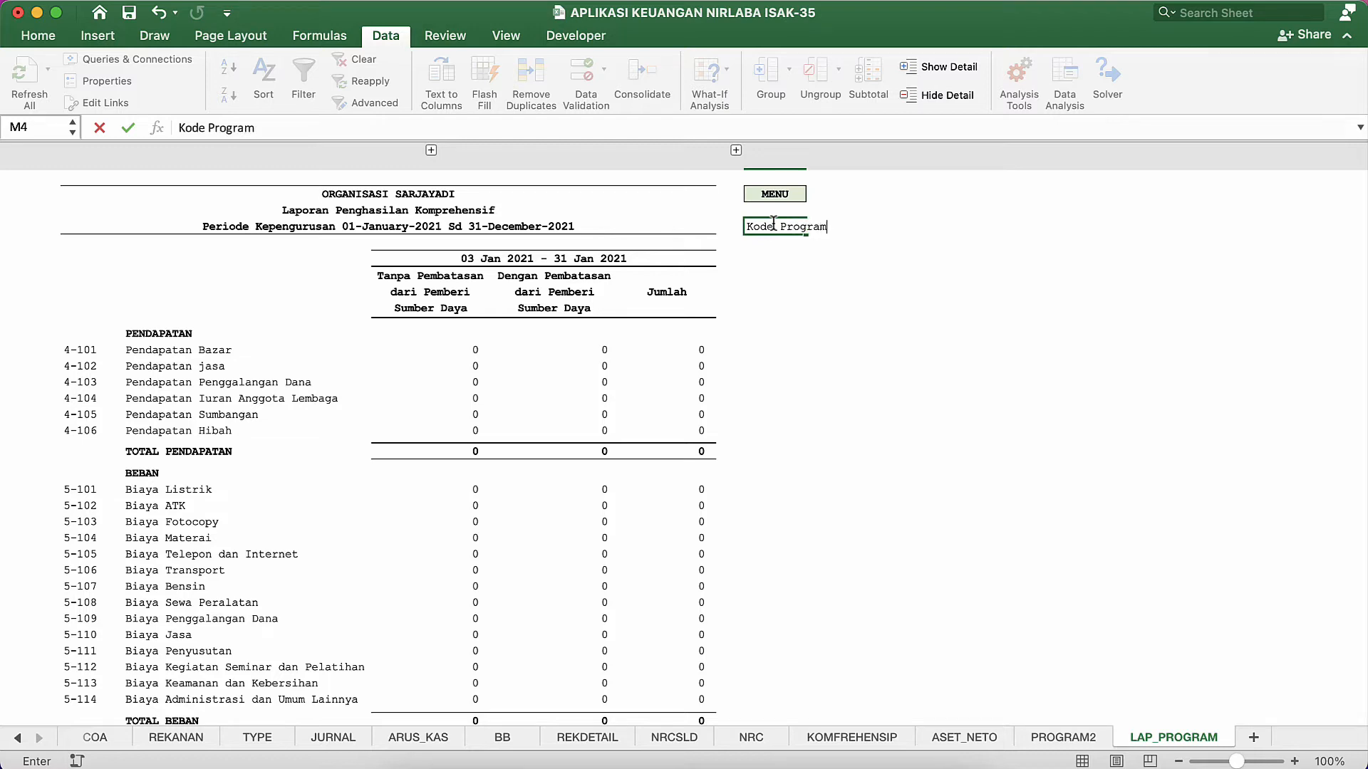
key(Return)
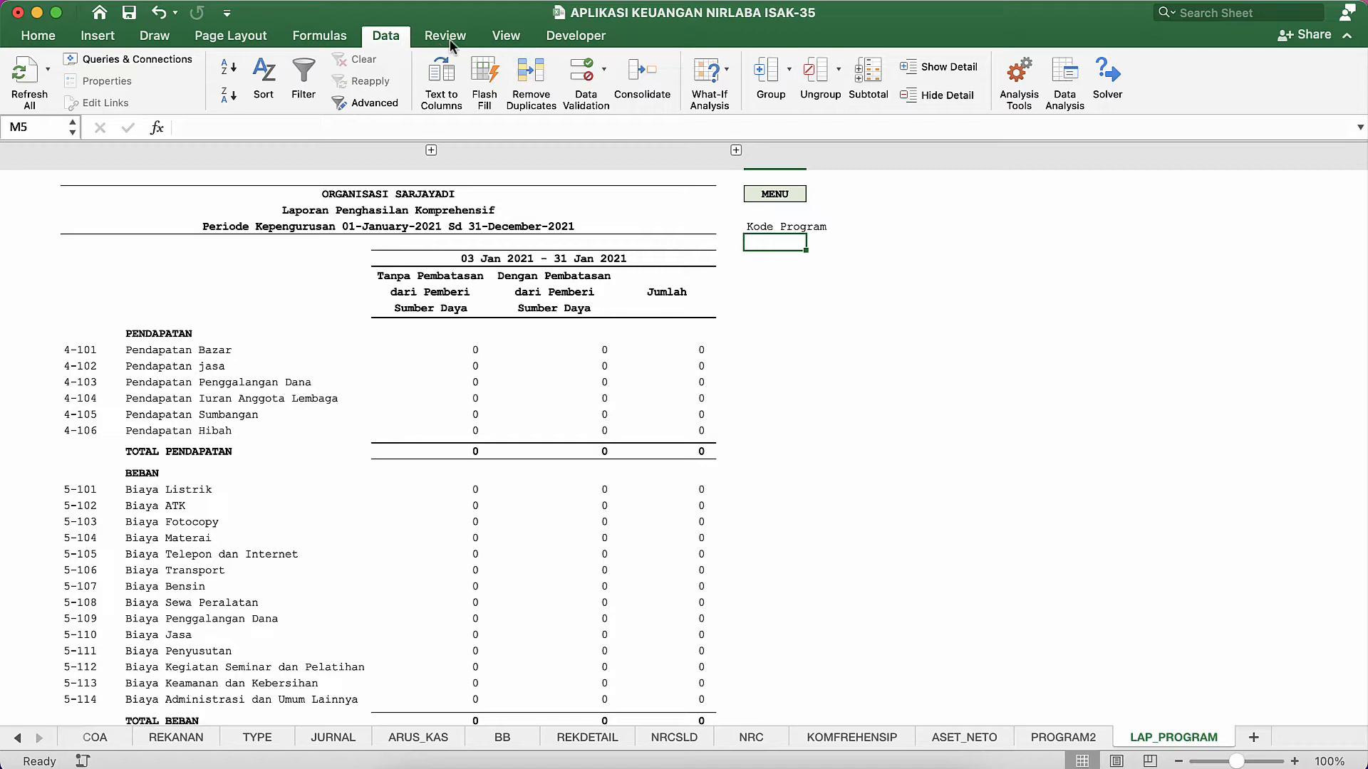
Display the row and column headings and widen column M to 15.00 so the Kode Program label fits.
click(514, 39)
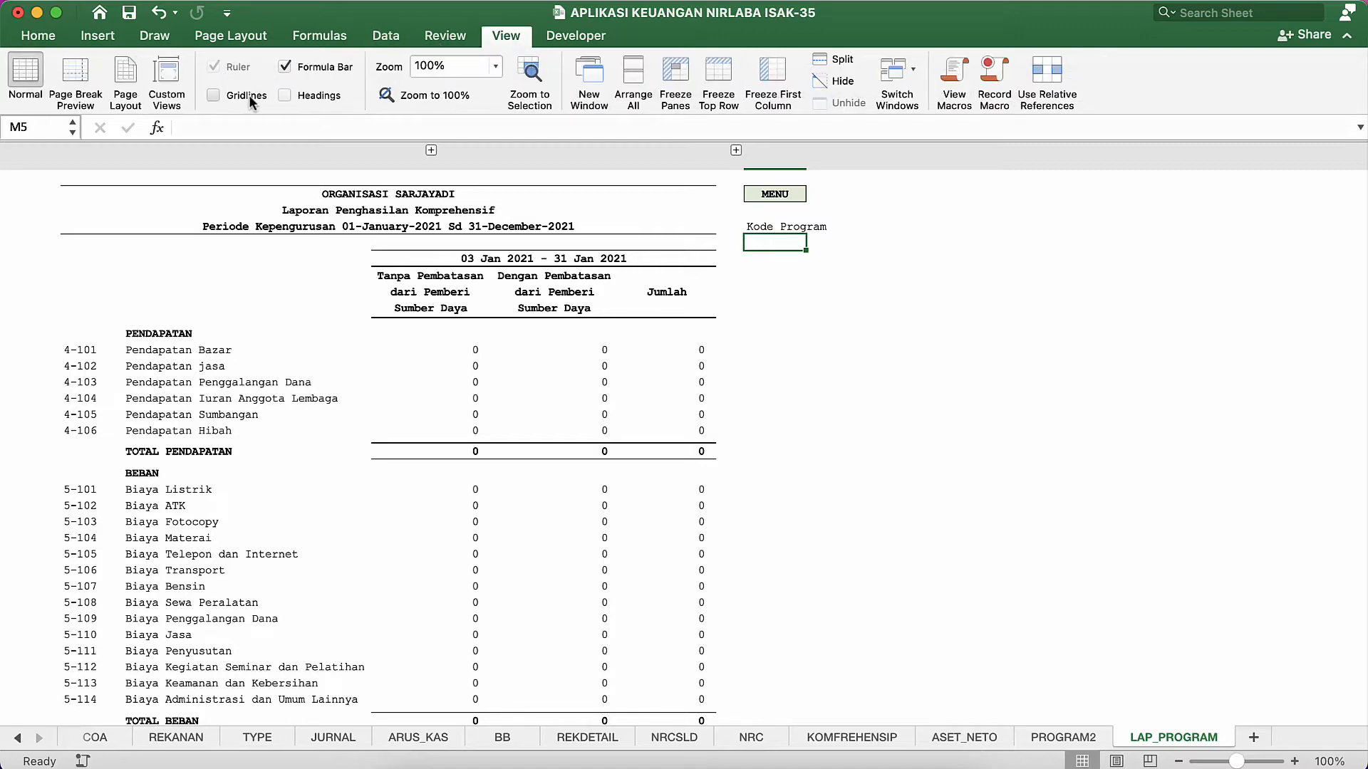
click(249, 95)
click(250, 96)
click(300, 95)
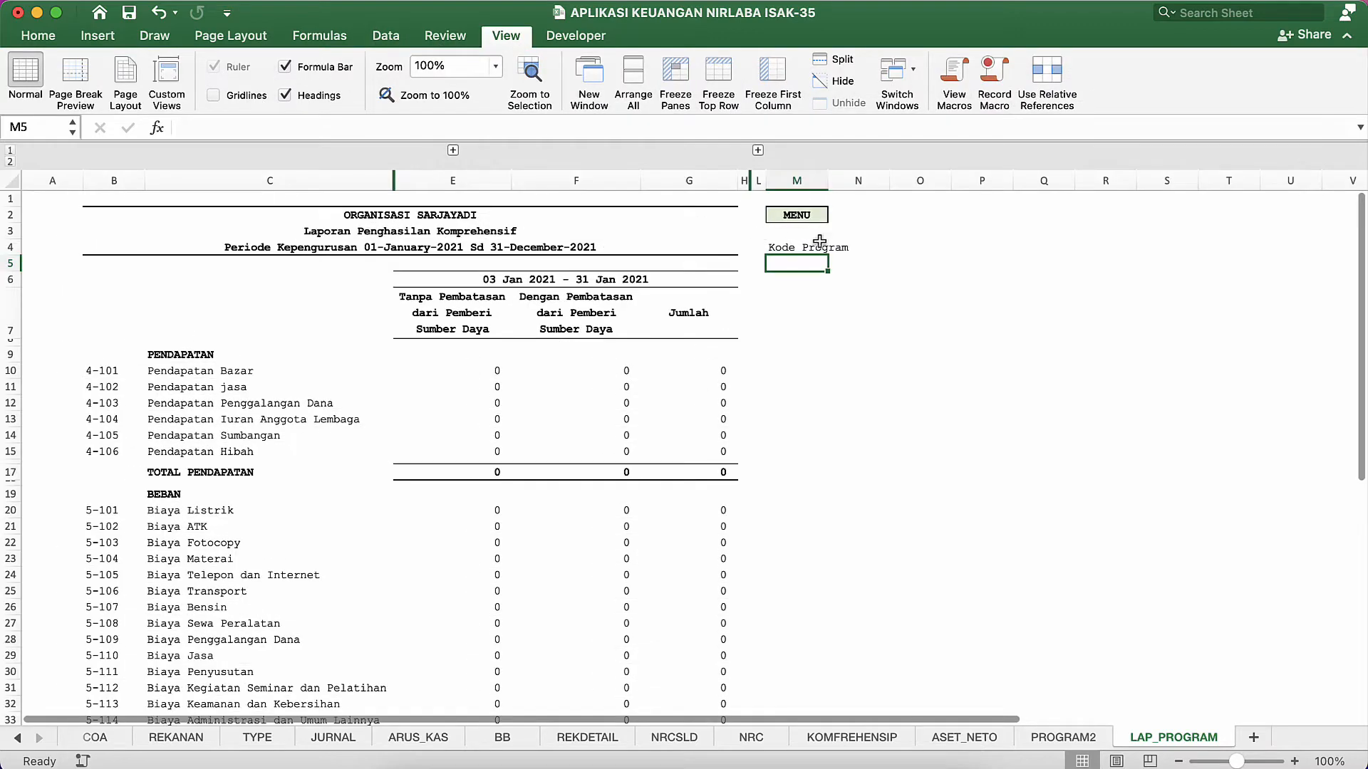
drag(827, 181, 855, 180)
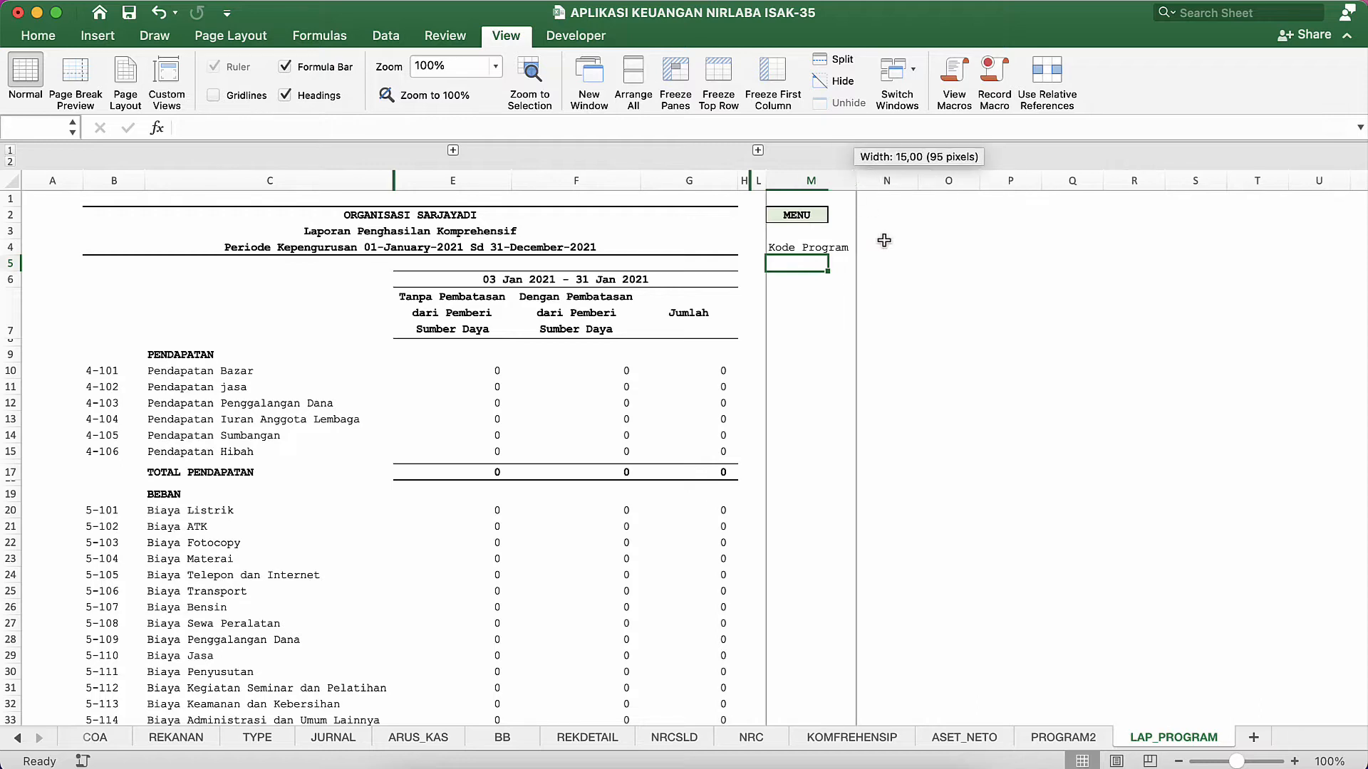
click(884, 240)
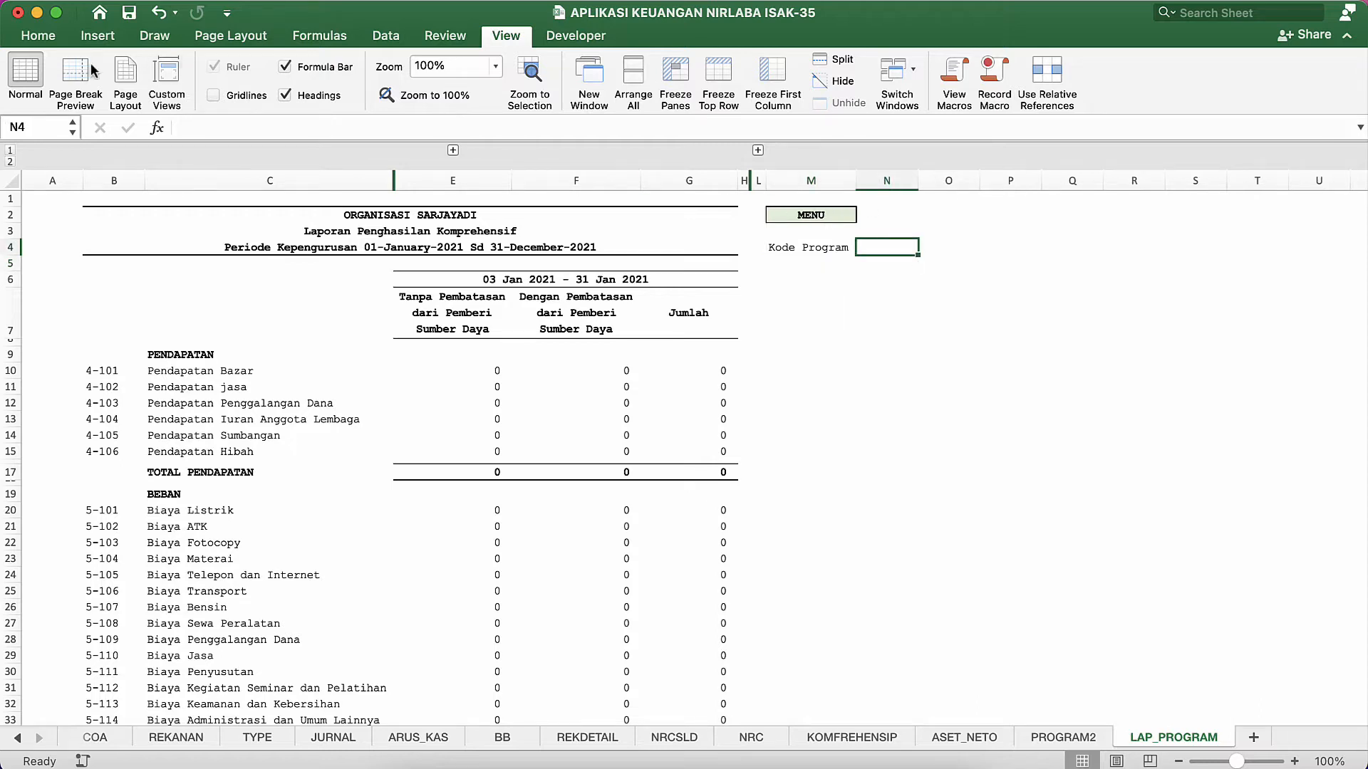
Put a border around the input cell N4 beside the Kode Program label and widen column N to 17.00.
click(38, 36)
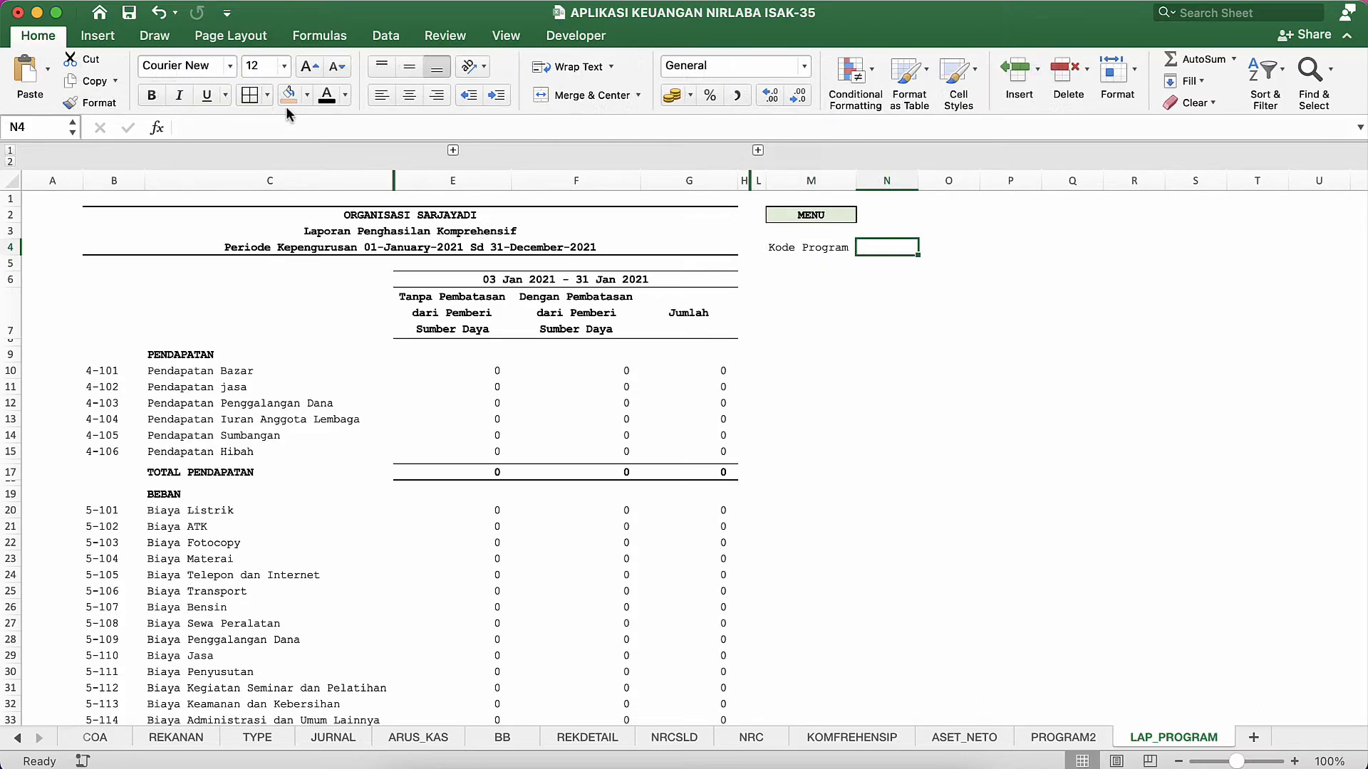
click(250, 94)
click(901, 353)
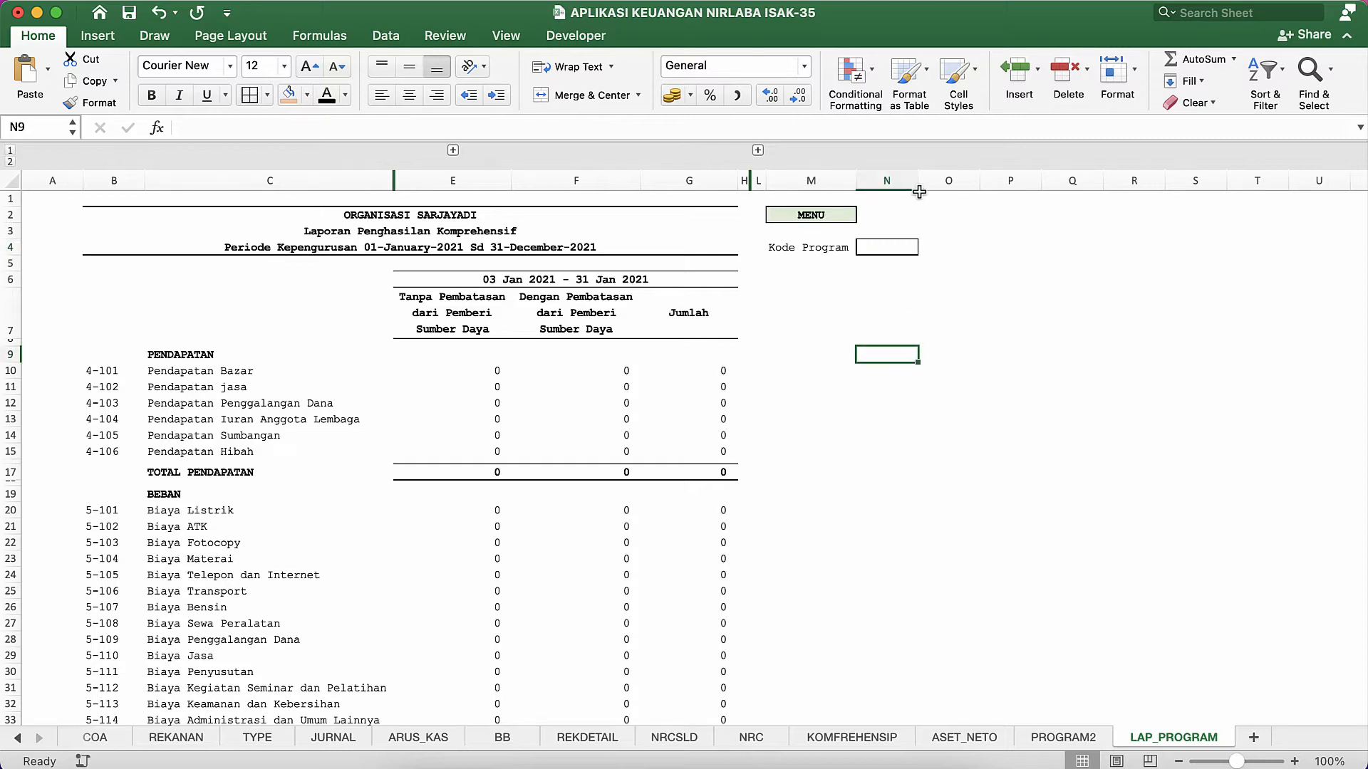
drag(918, 190, 958, 190)
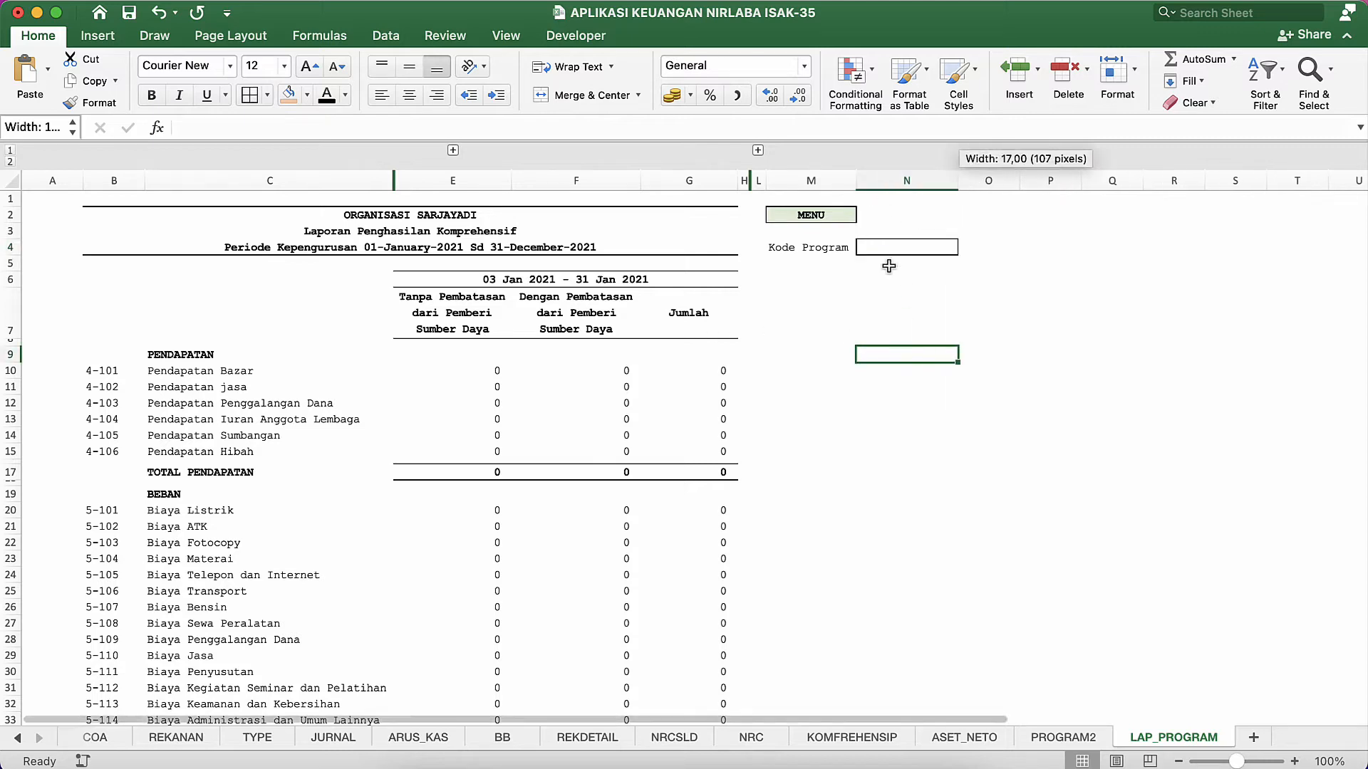
click(855, 282)
Format the Kode Program label in M4 as bold with a light green fill.
click(835, 250)
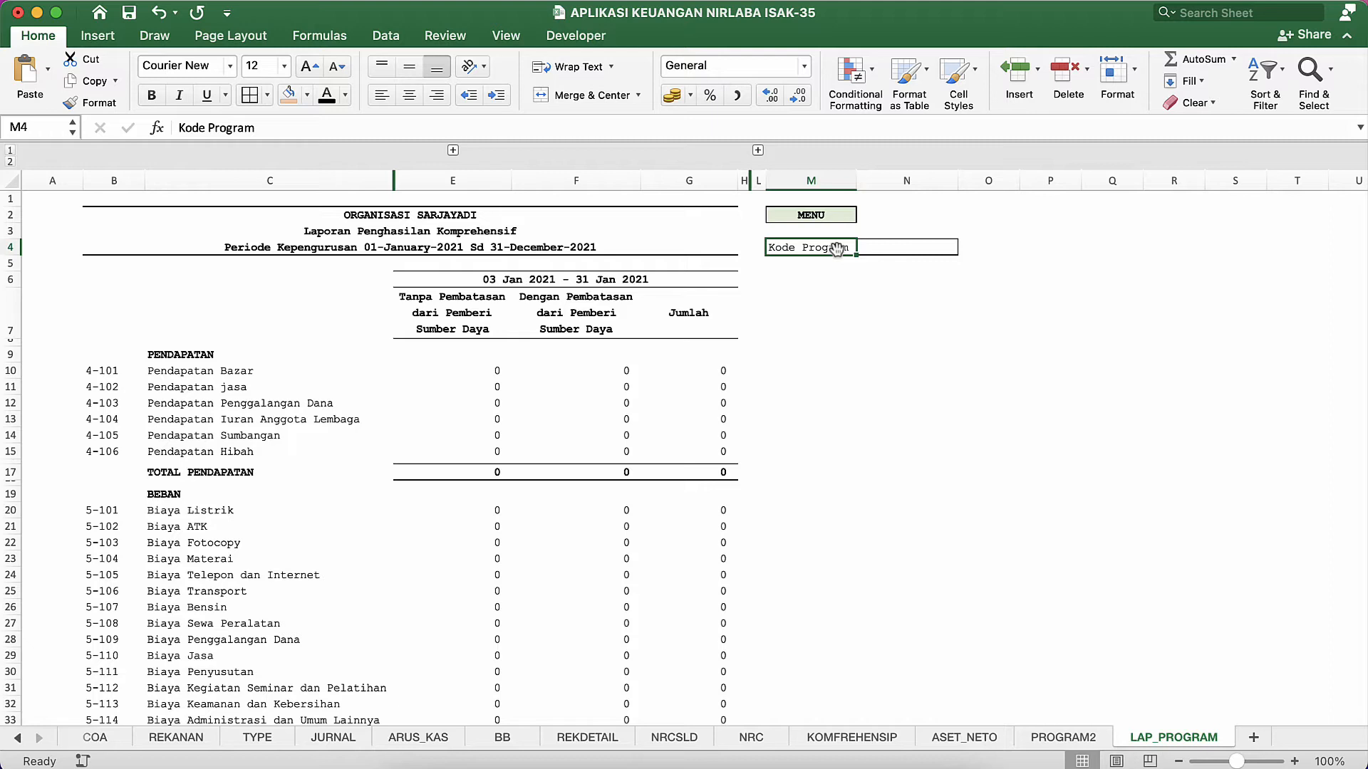
click(290, 95)
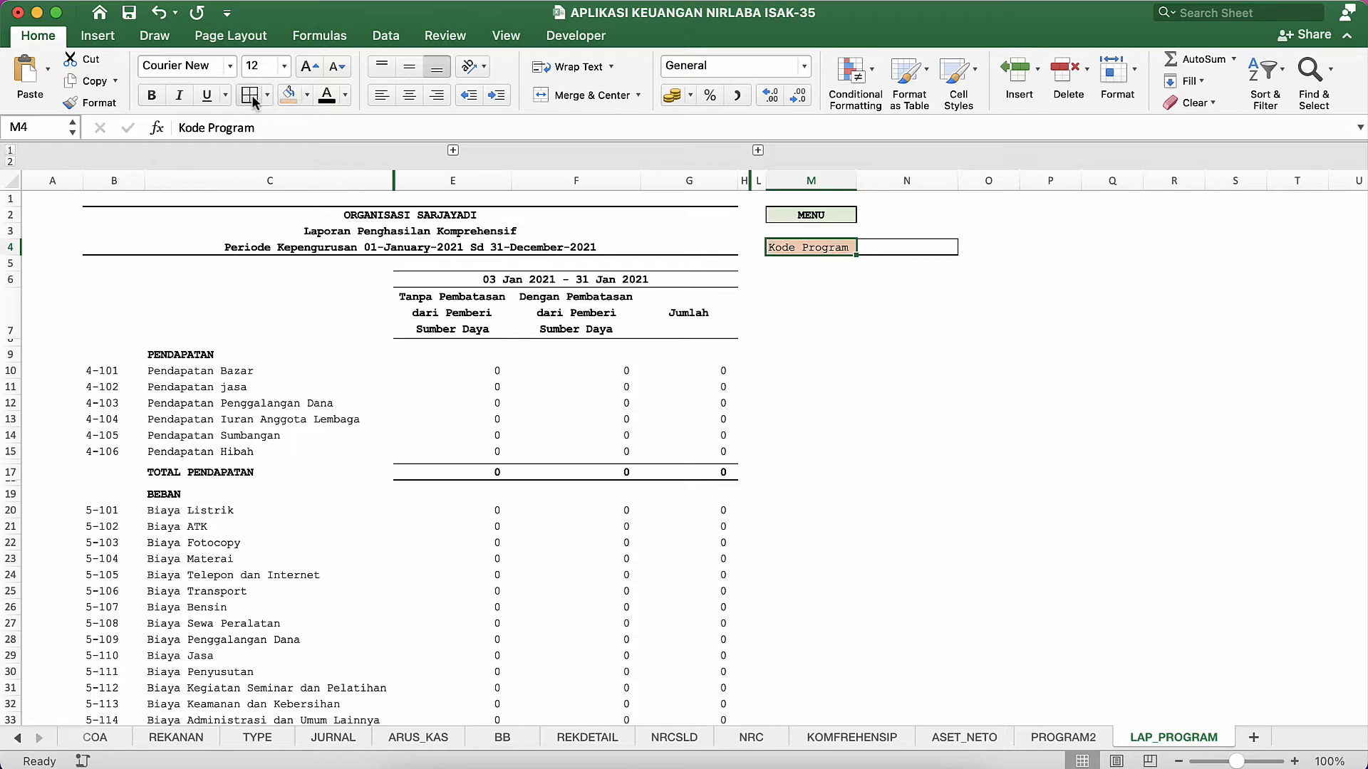
click(612, 453)
click(808, 247)
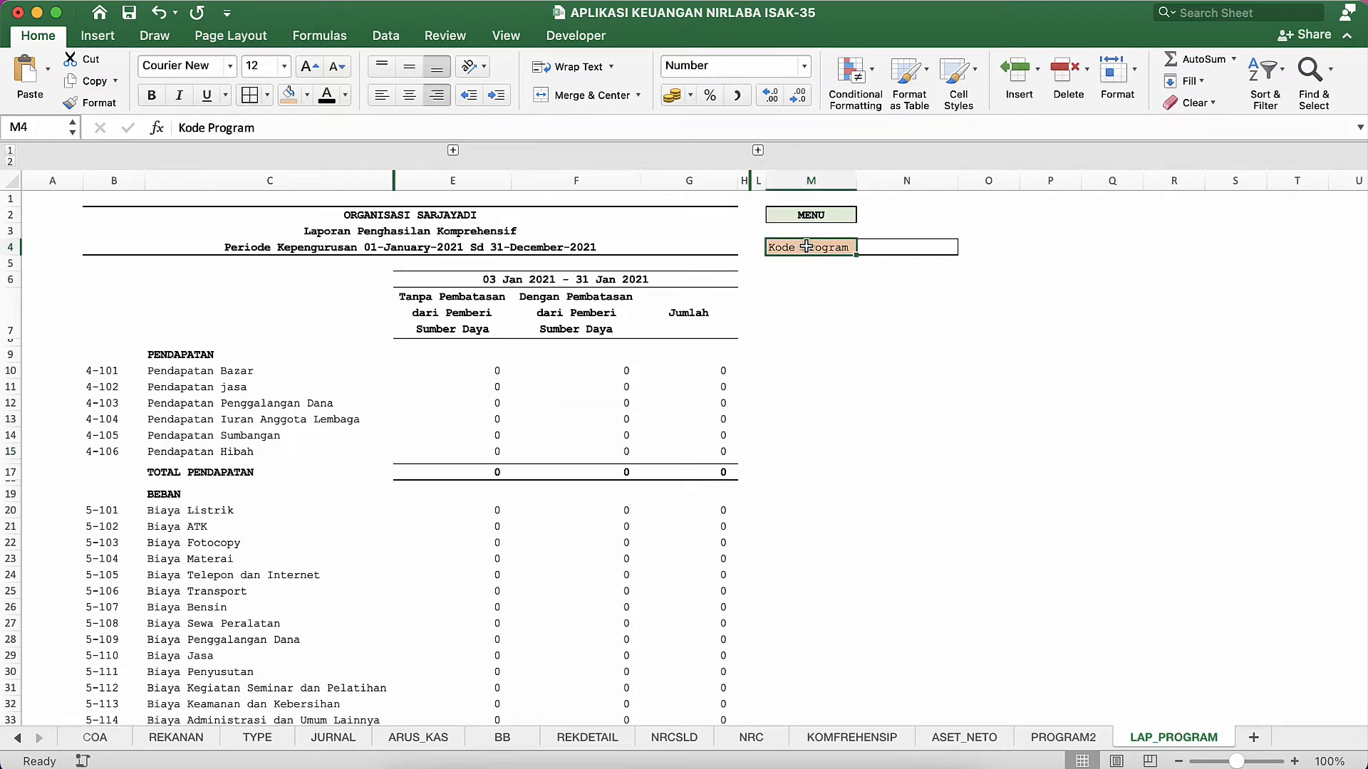
key(super+b)
click(307, 96)
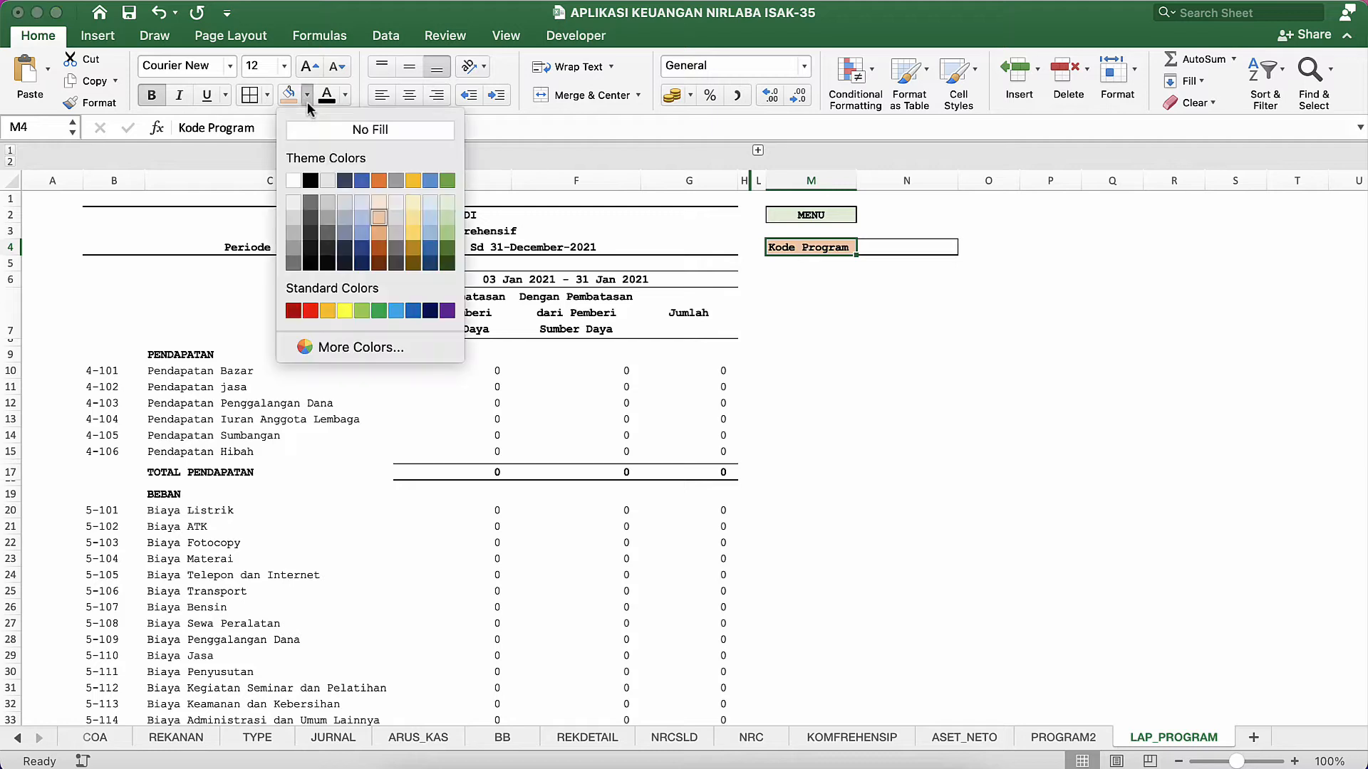
click(451, 205)
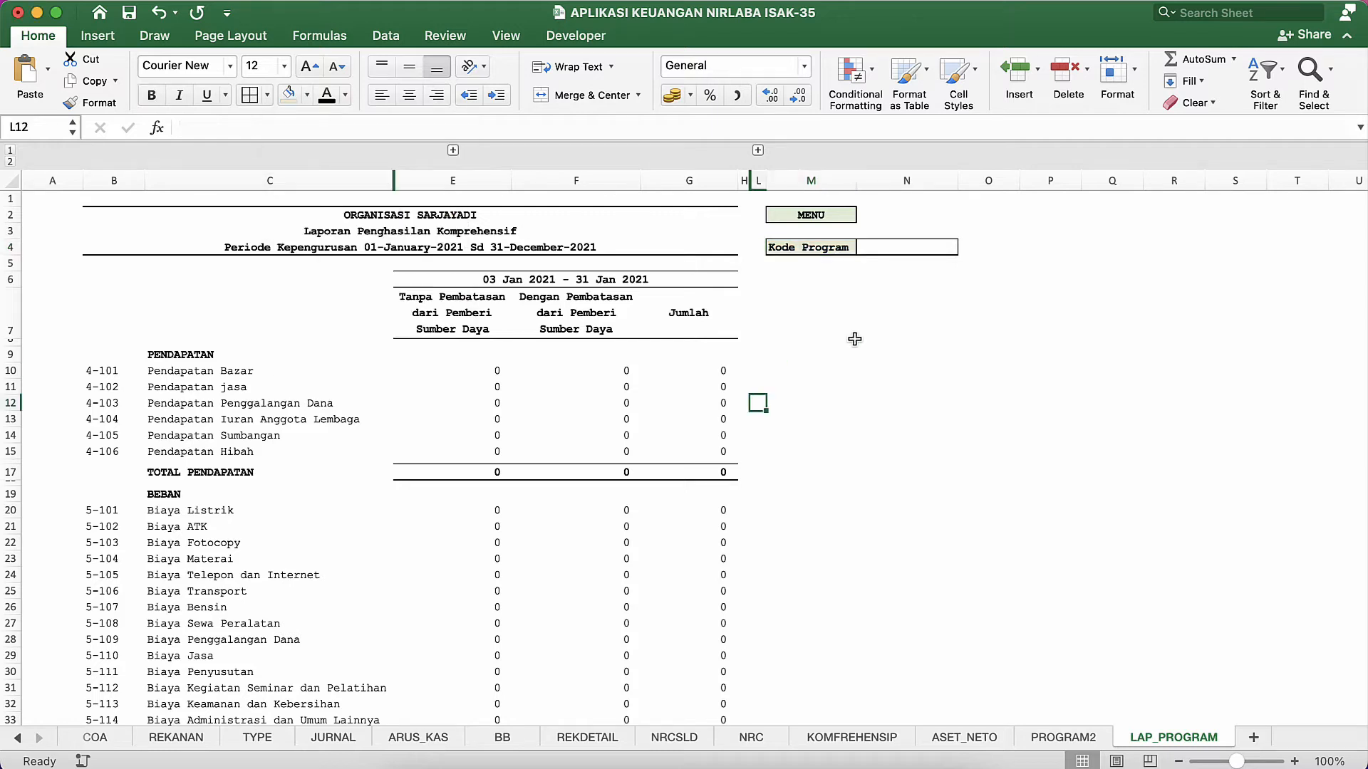
click(922, 295)
Examine the report's income formulas in columns E and F, including Pendapatan Bazar in E10, and the grouped column D.
click(918, 248)
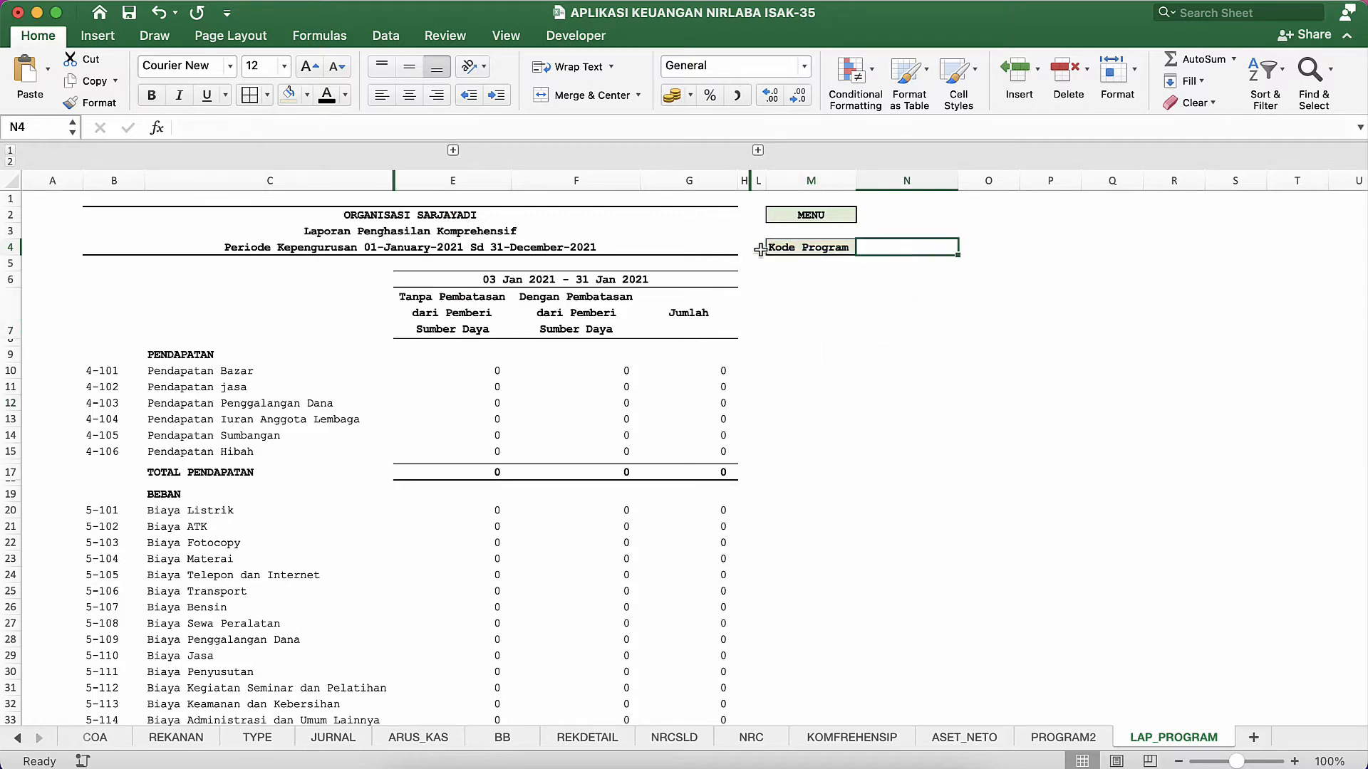
click(436, 250)
click(377, 328)
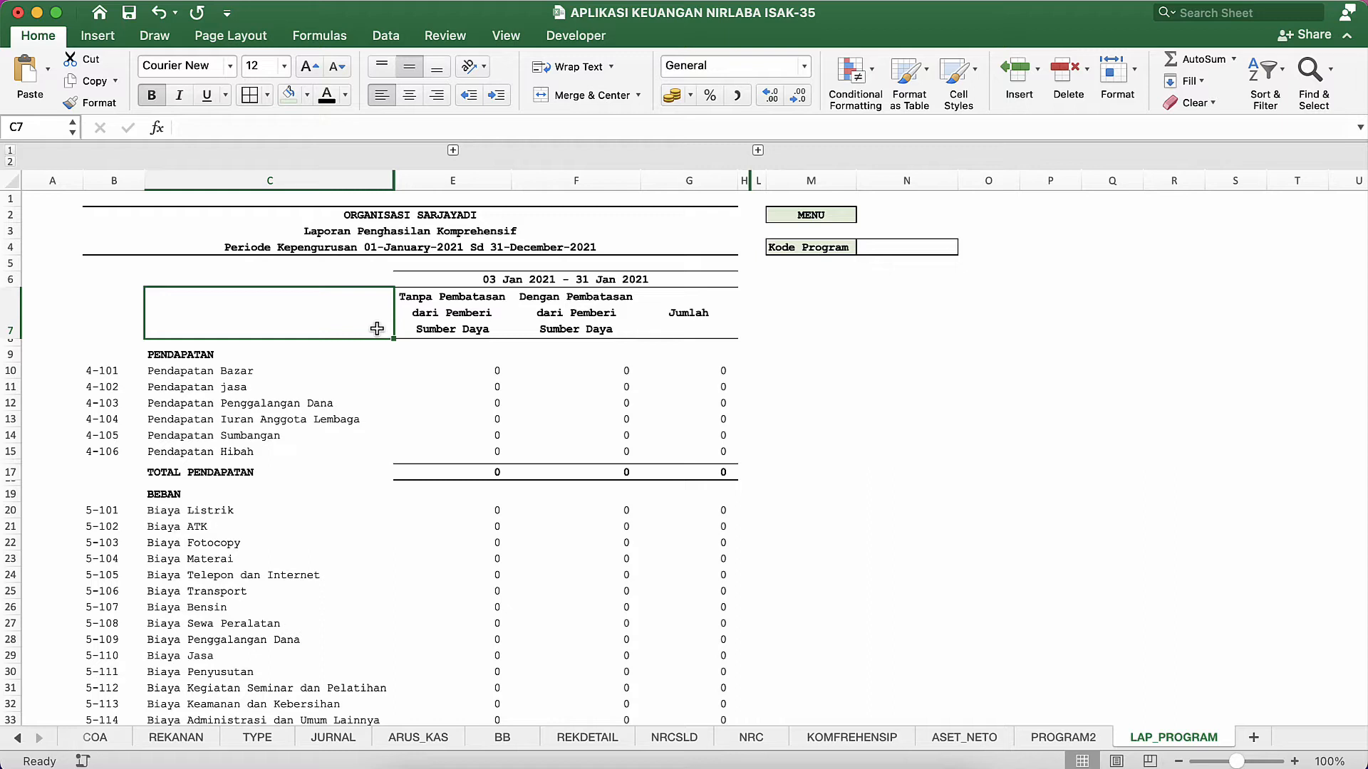
click(489, 369)
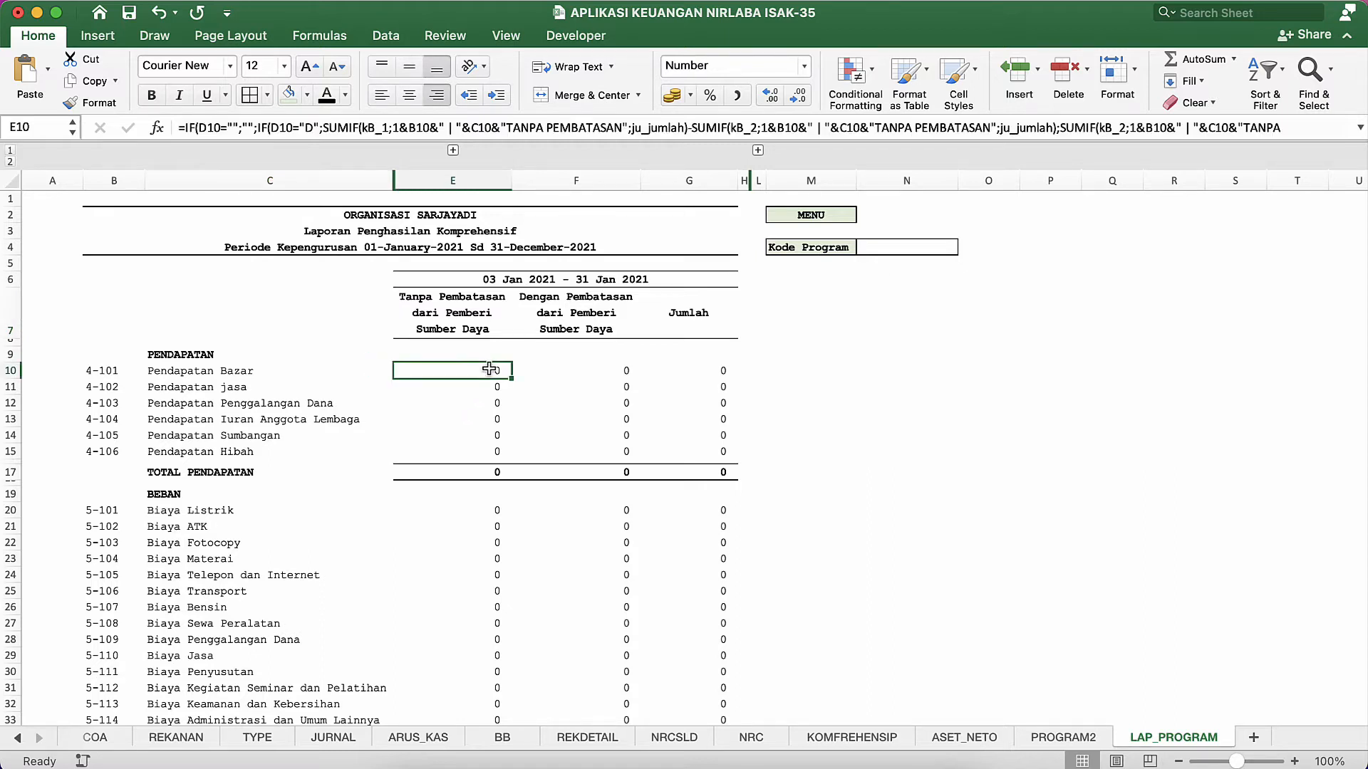
click(453, 151)
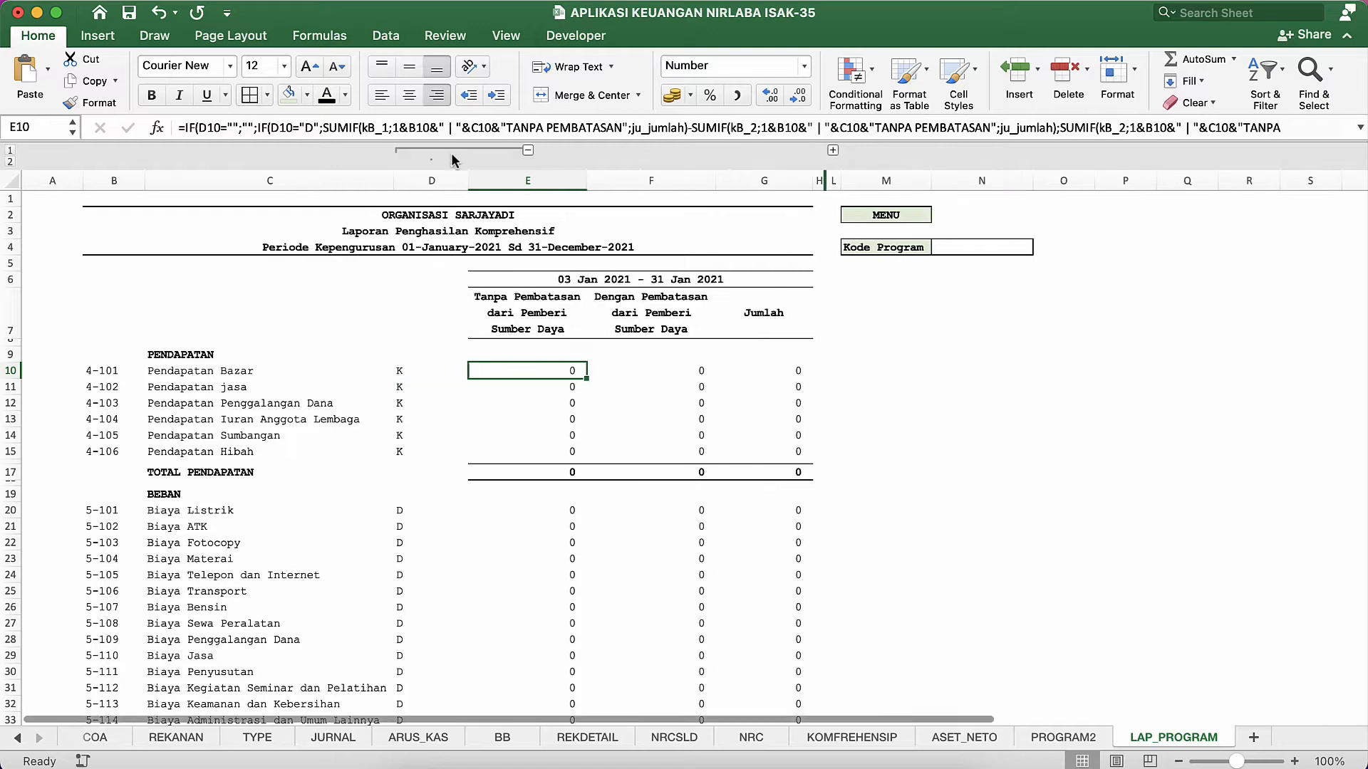
click(527, 150)
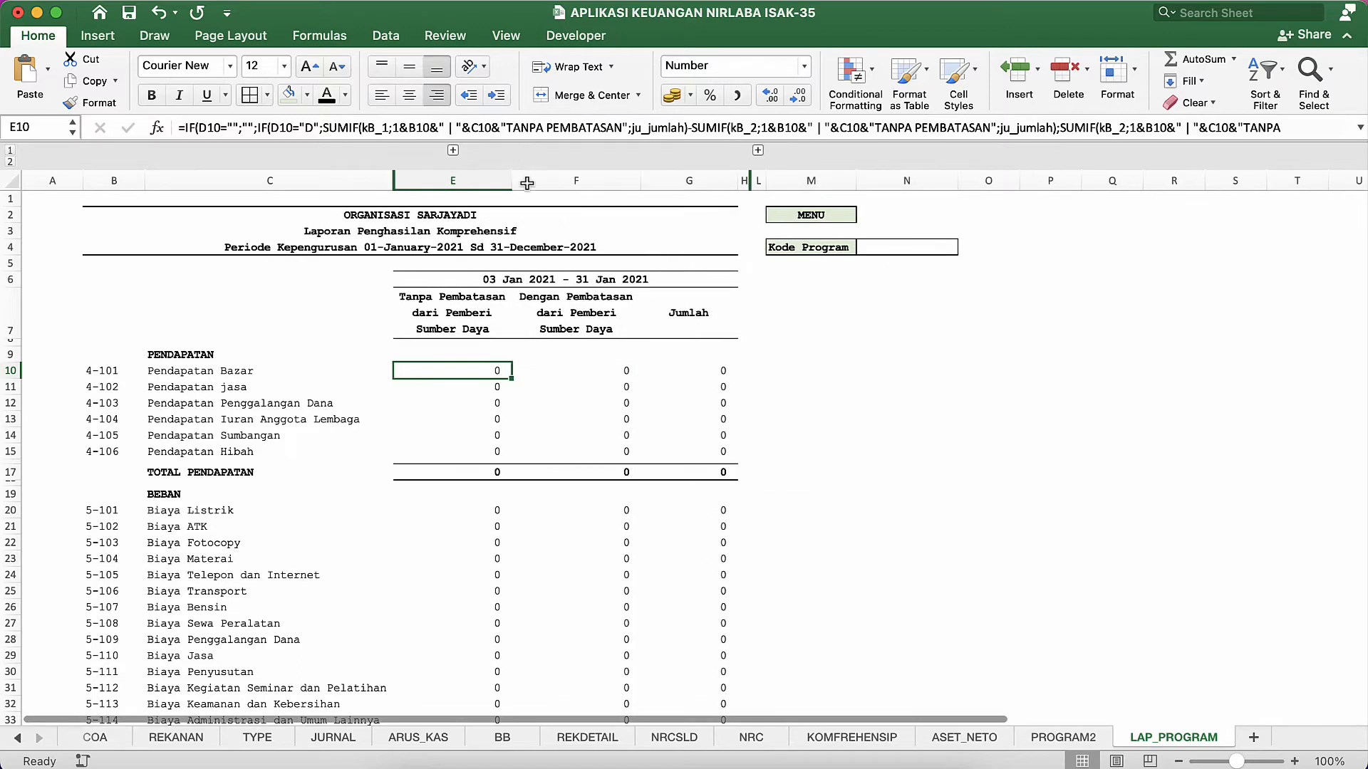
click(569, 428)
click(483, 374)
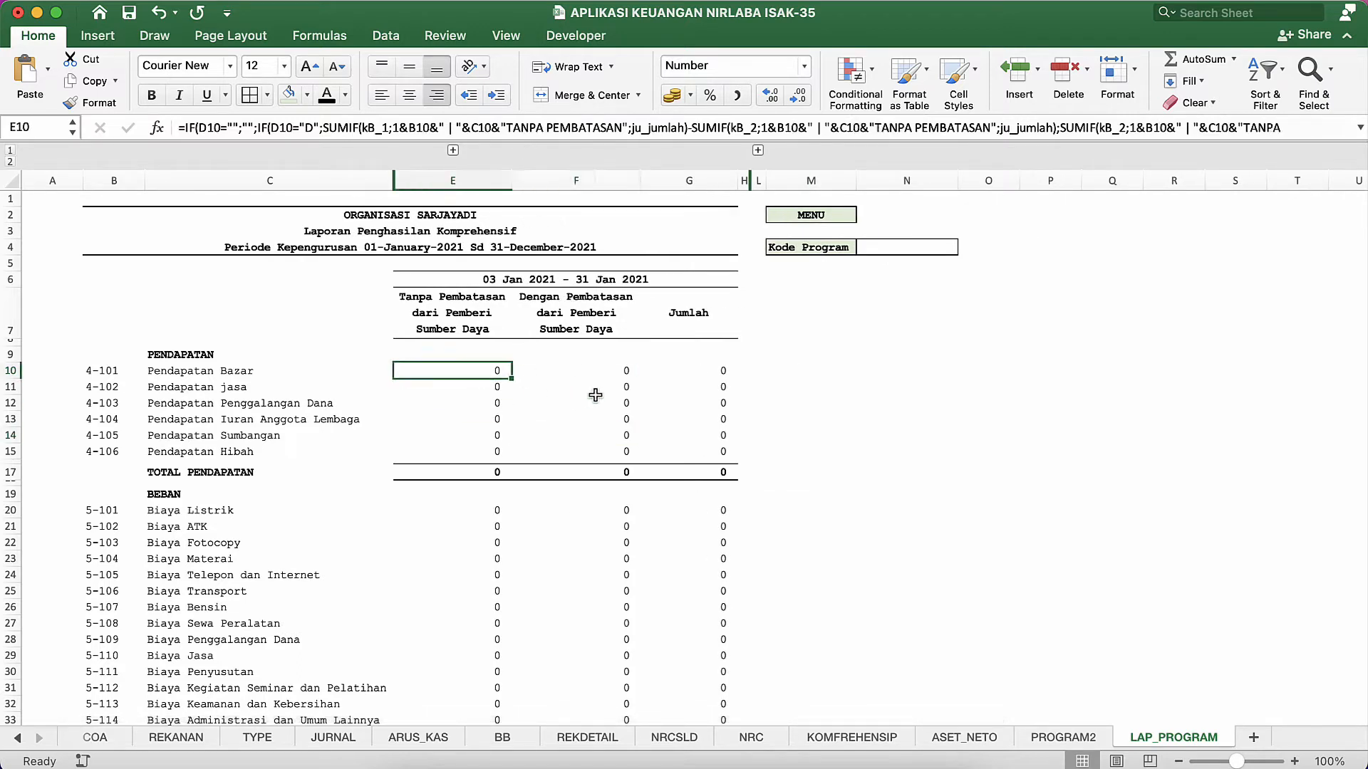
click(629, 393)
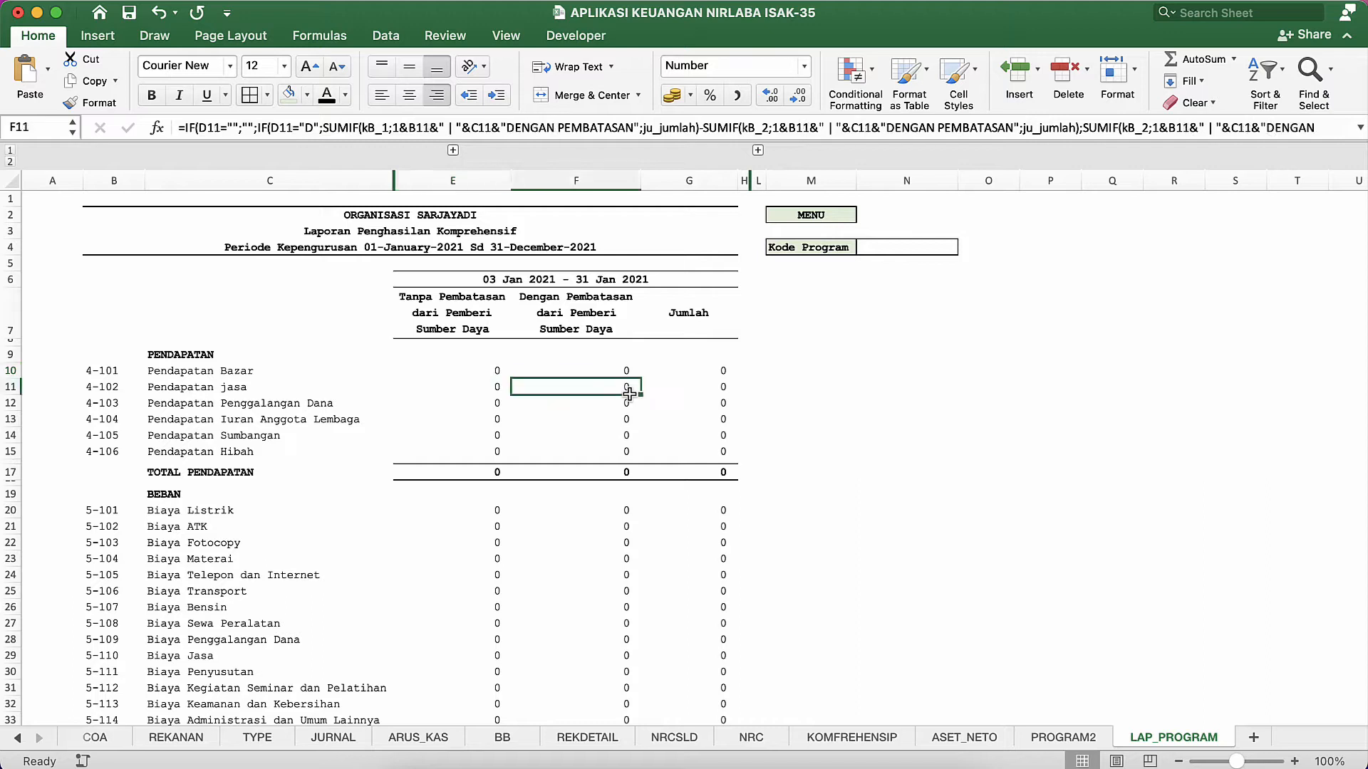
click(491, 384)
click(488, 367)
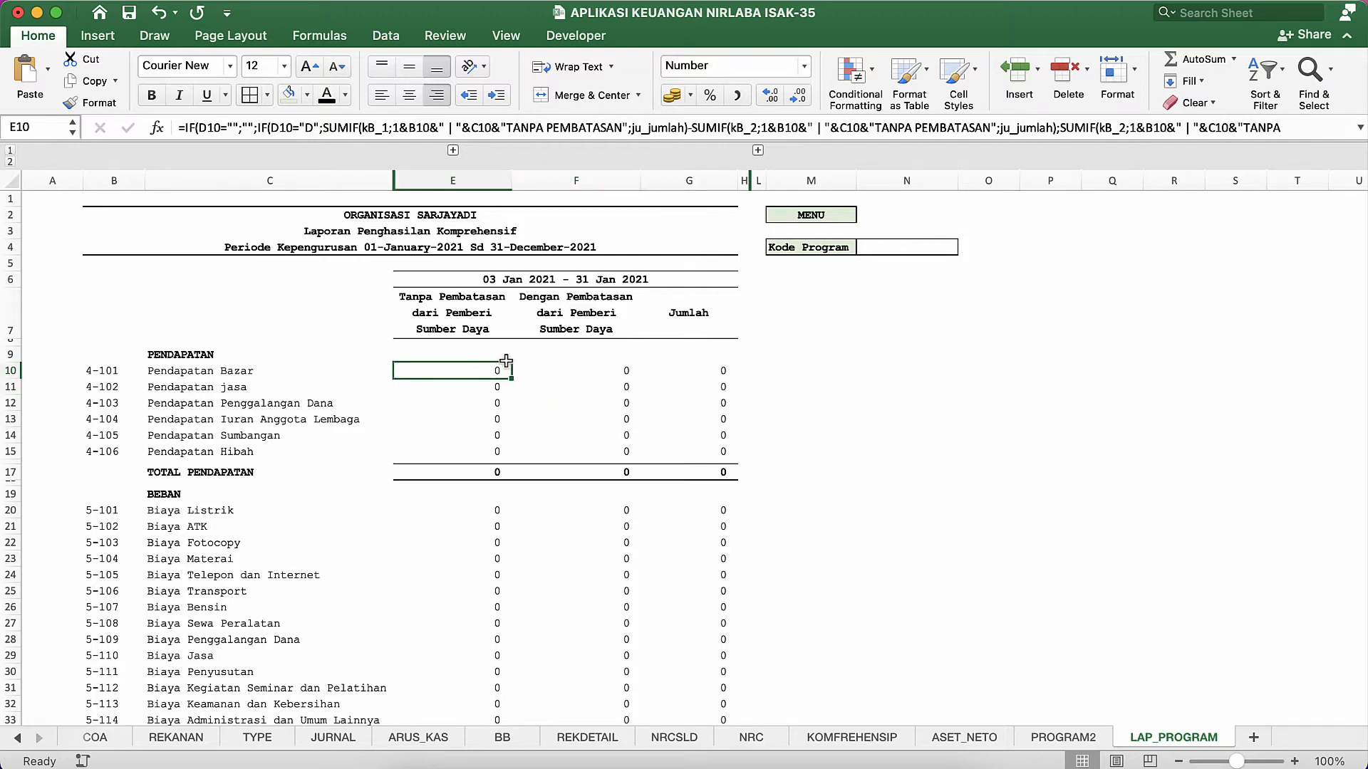
click(610, 370)
click(499, 370)
Expand the collapsed columns I to K and compare their headings with the Tanpa Pembatasan heading and formula in column E.
click(757, 152)
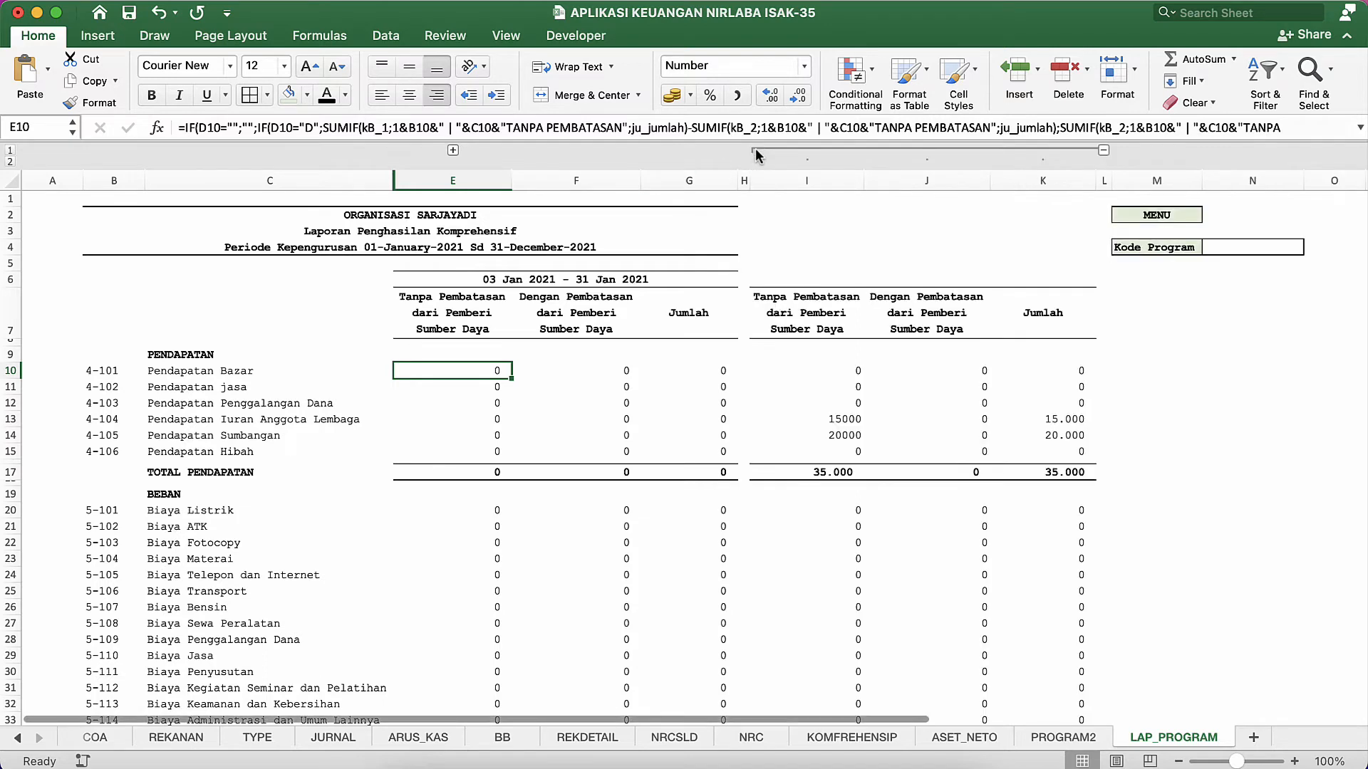
click(851, 436)
click(838, 321)
click(973, 340)
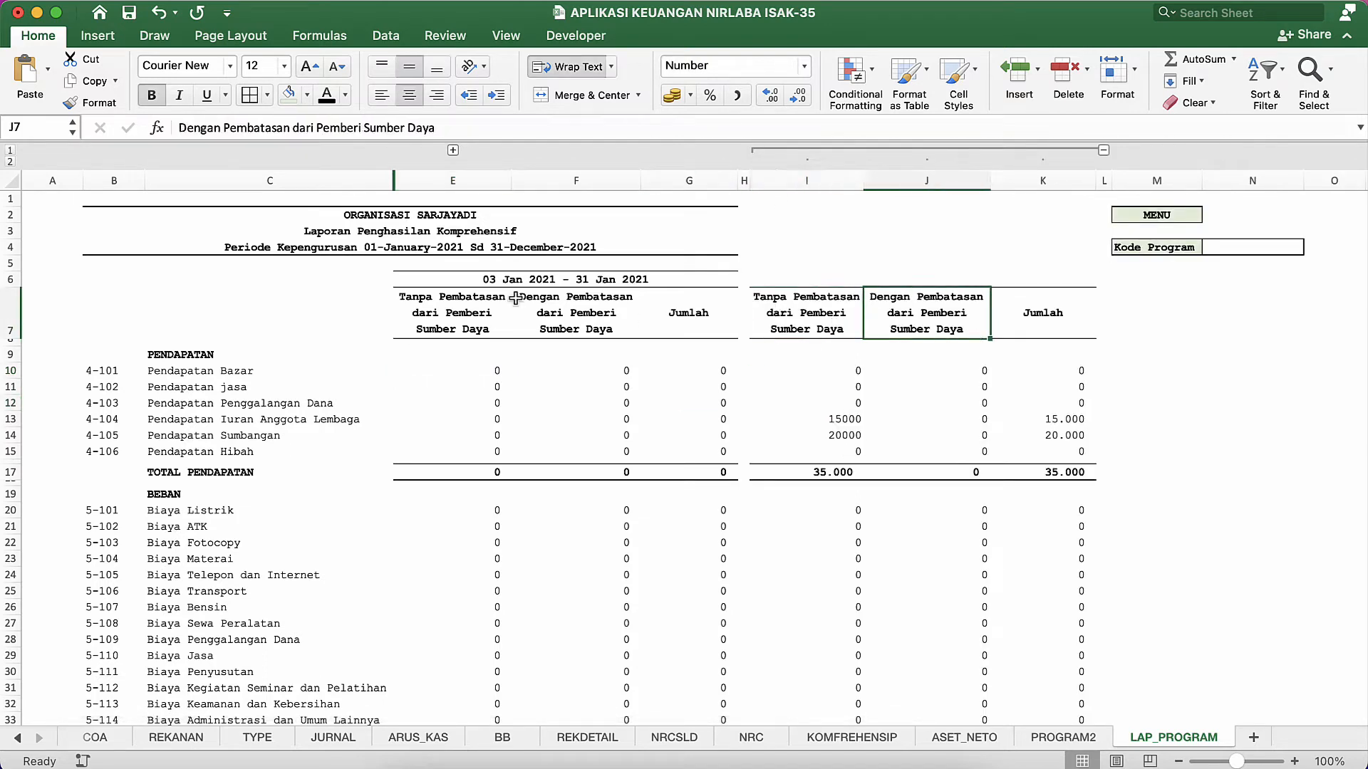
click(461, 312)
click(475, 382)
click(479, 370)
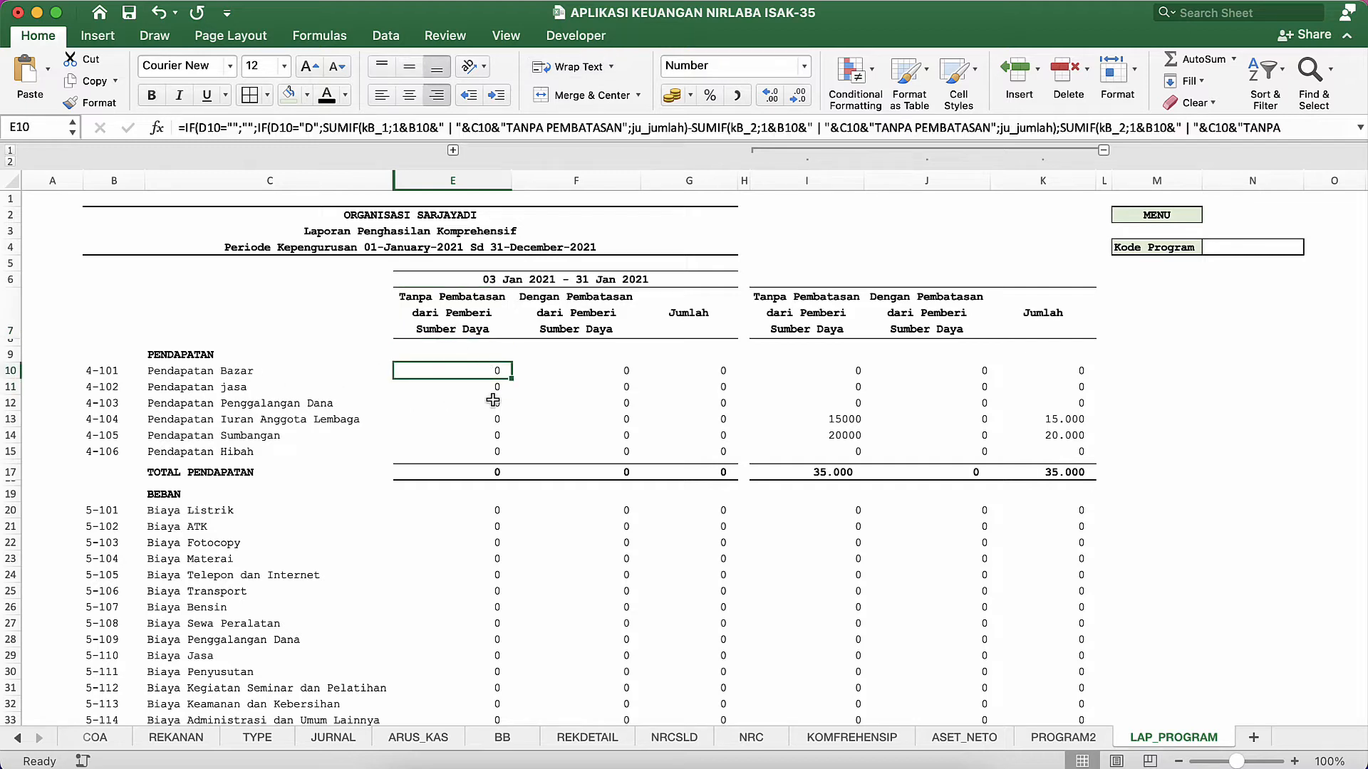
key(Up)
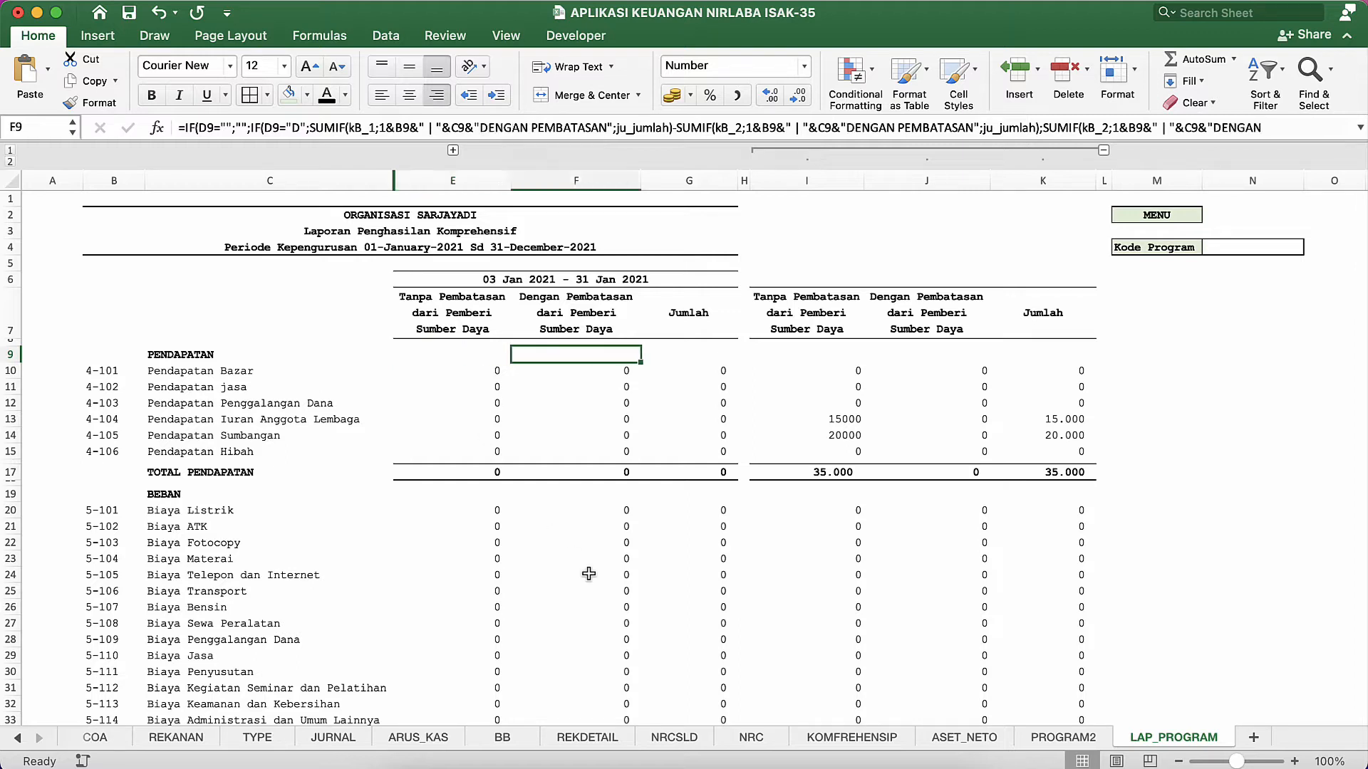
key(shift+Right)
key(shift+Right)
key(shift+Right)
key(shift+Right)
key(shift+Right)
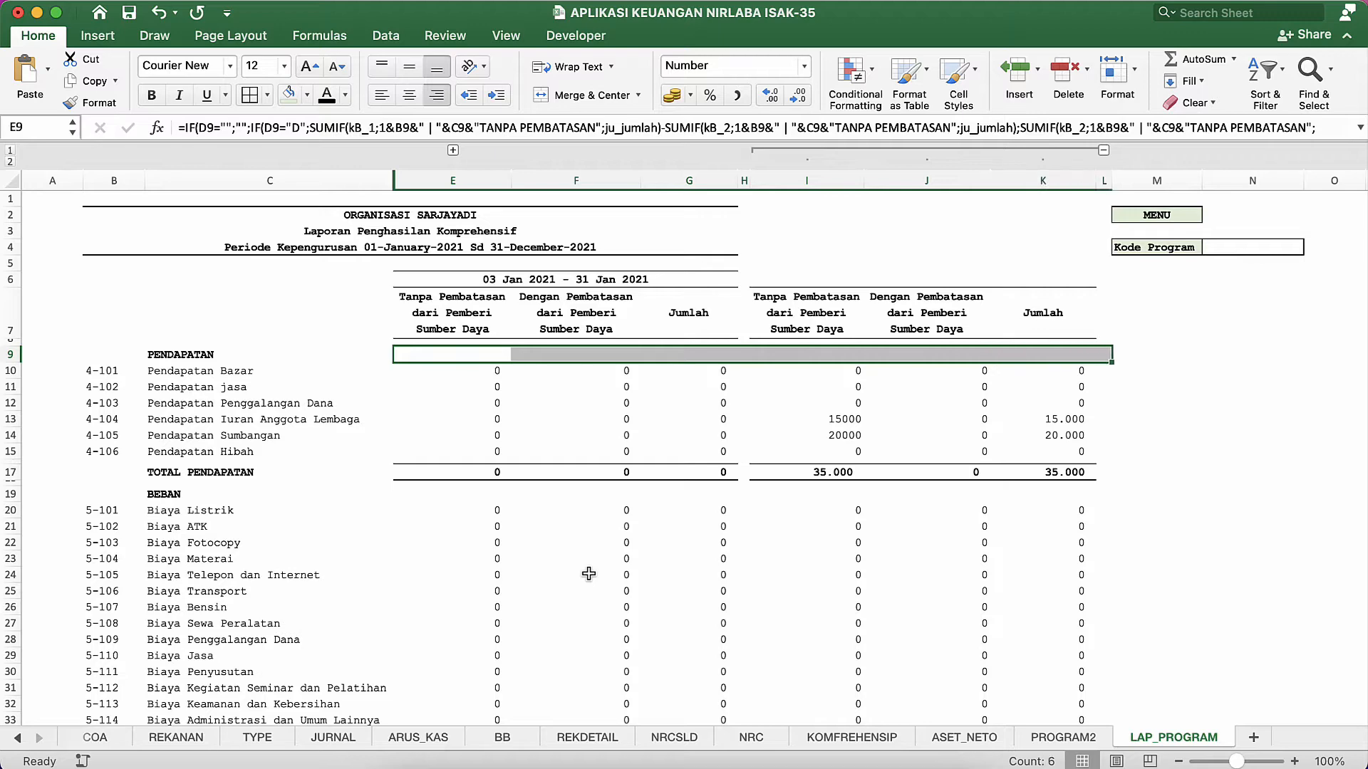
key(Down)
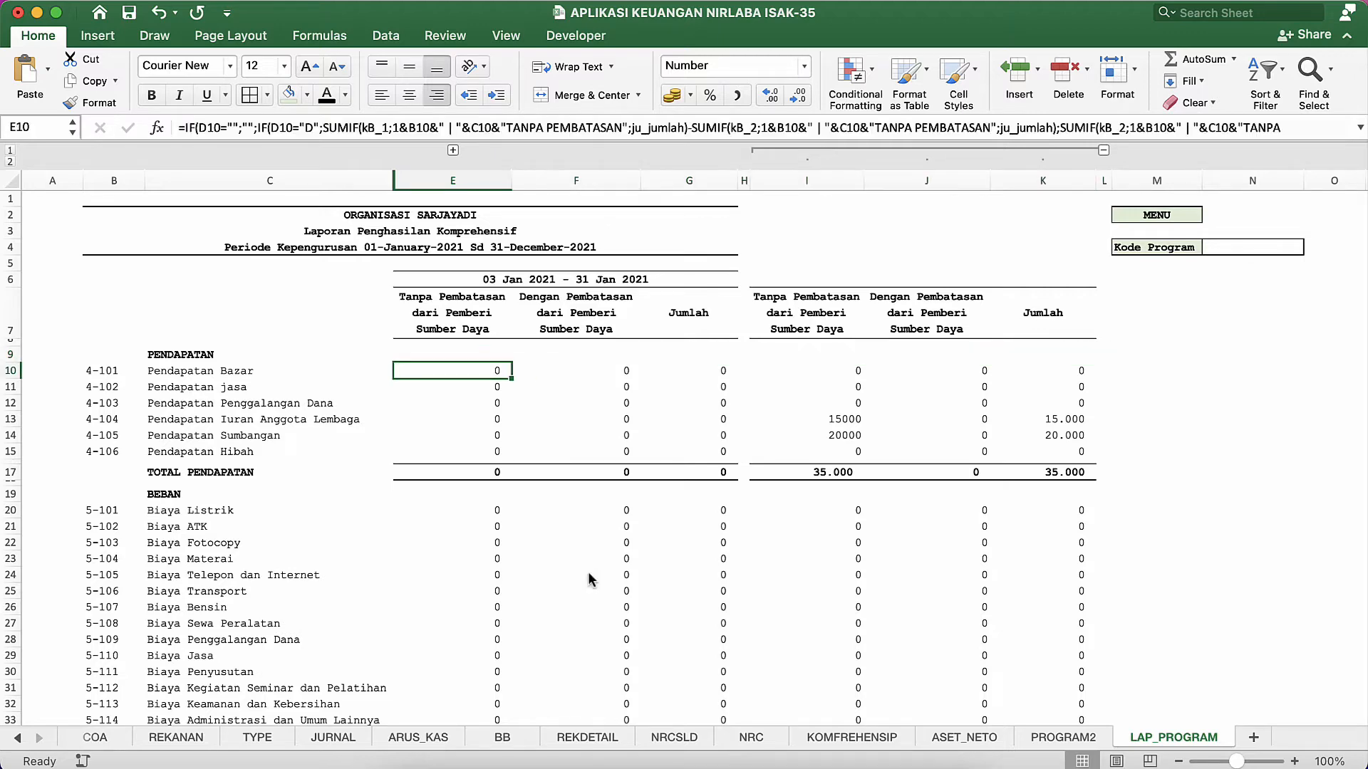
text(=)
key(Escape)
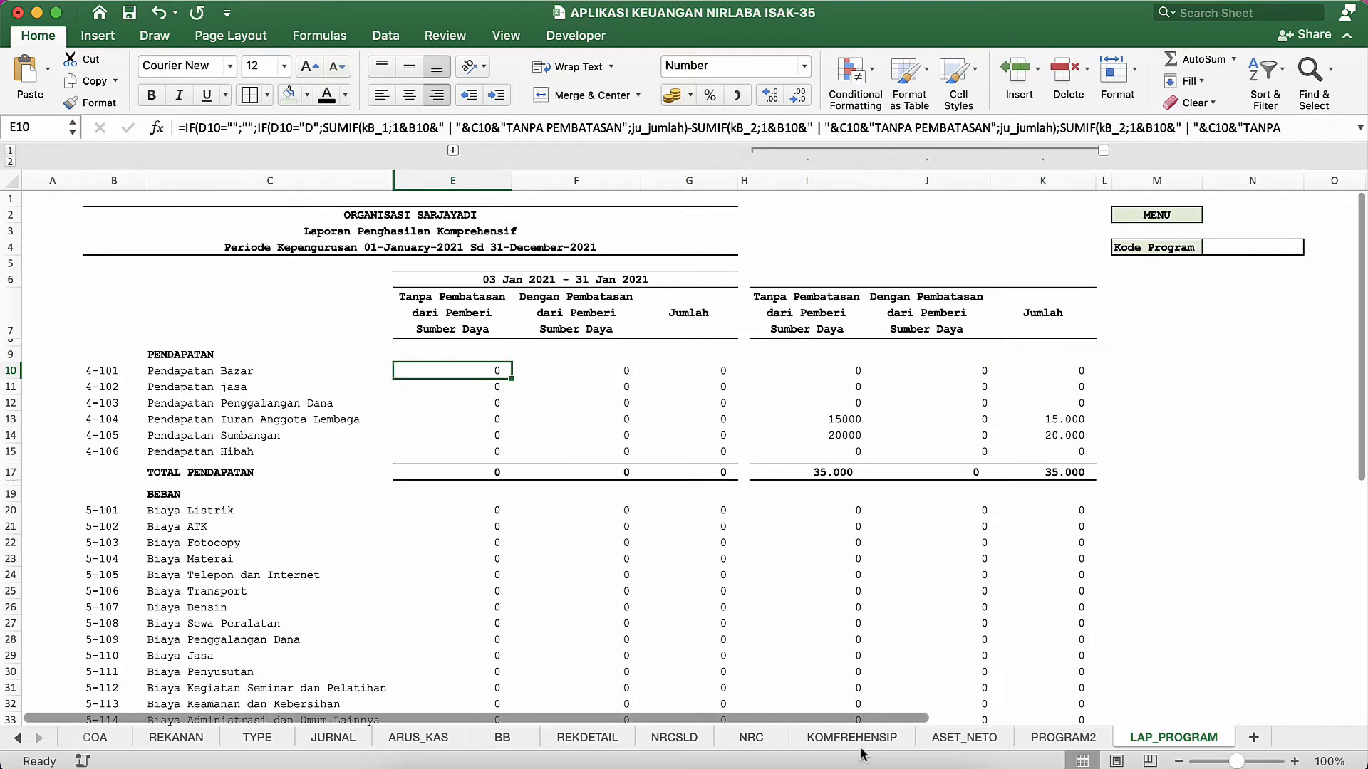
Enlarge the view of the LAP_PROGRAM report to 130%.
click(1291, 761)
click(1291, 761)
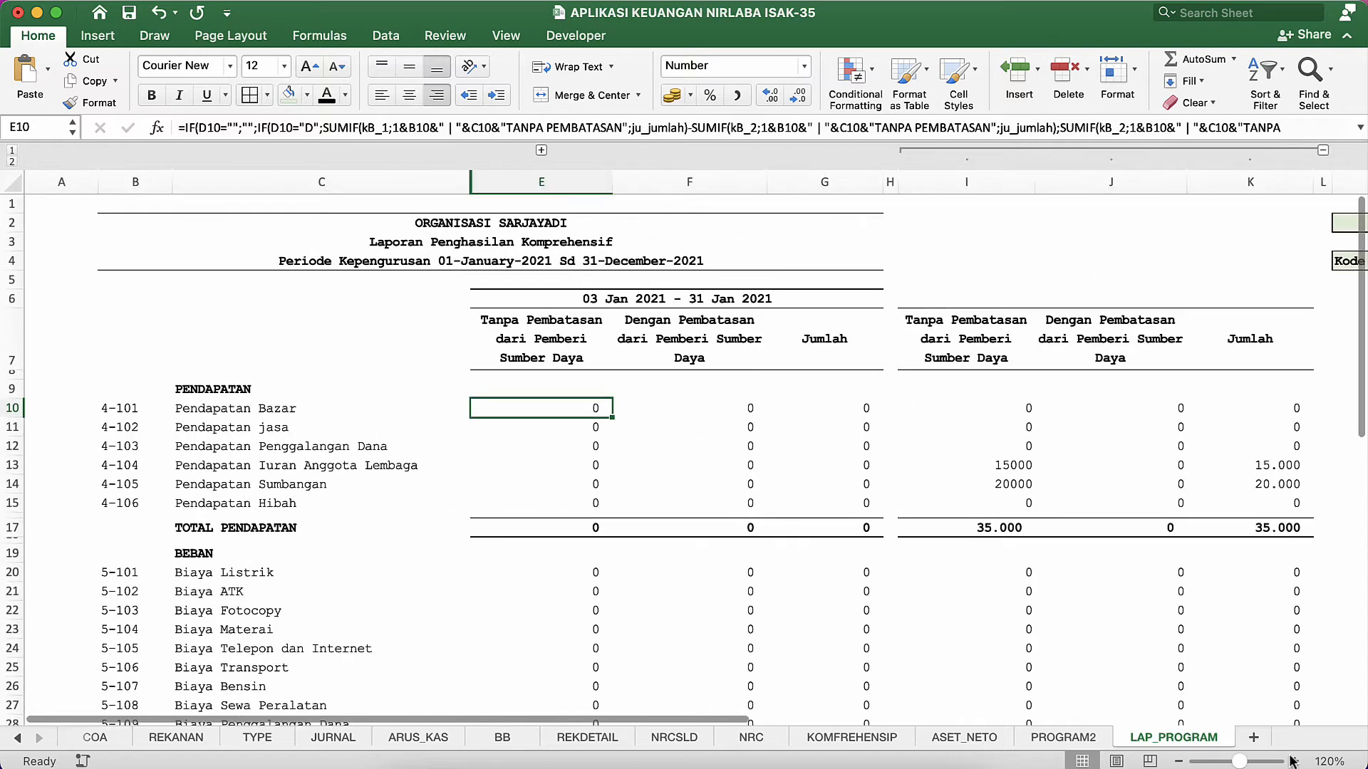
click(1291, 761)
click(1291, 761)
click(1291, 761)
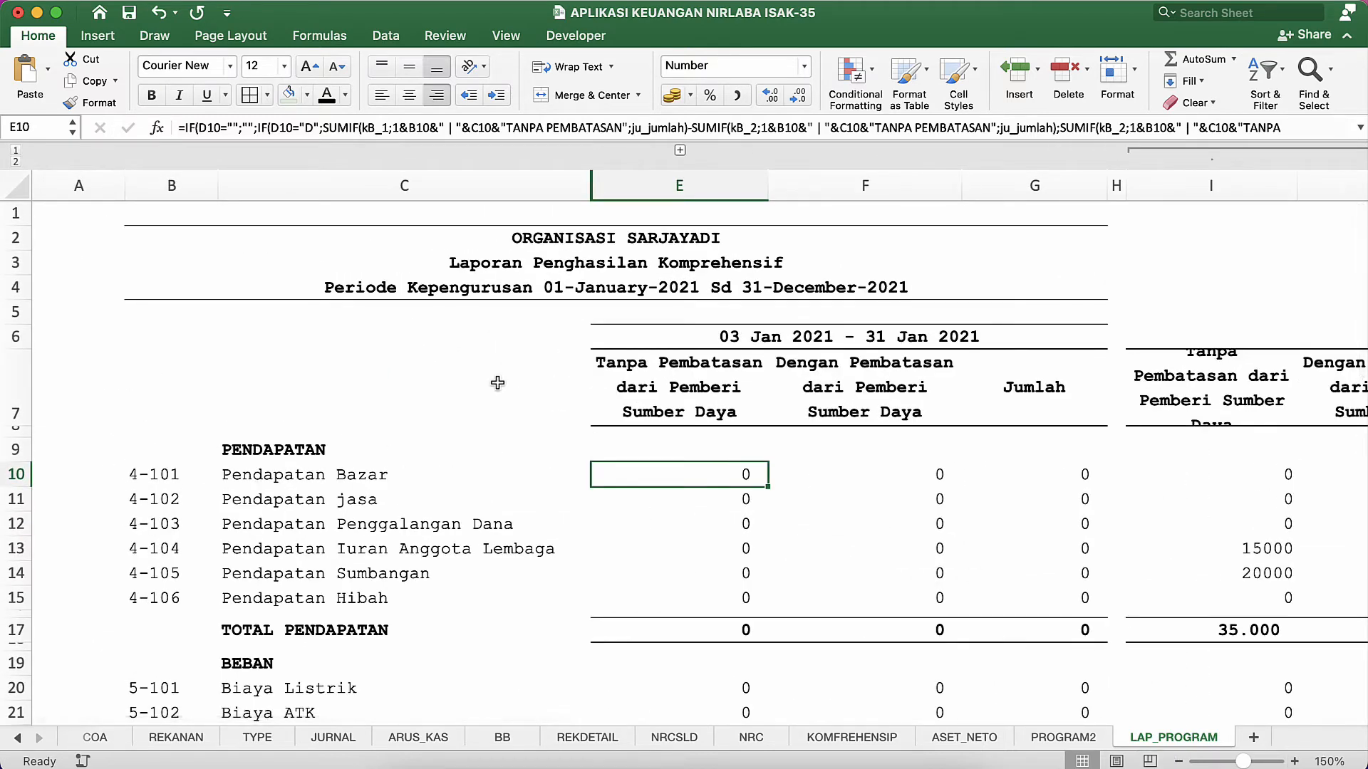
click(1179, 762)
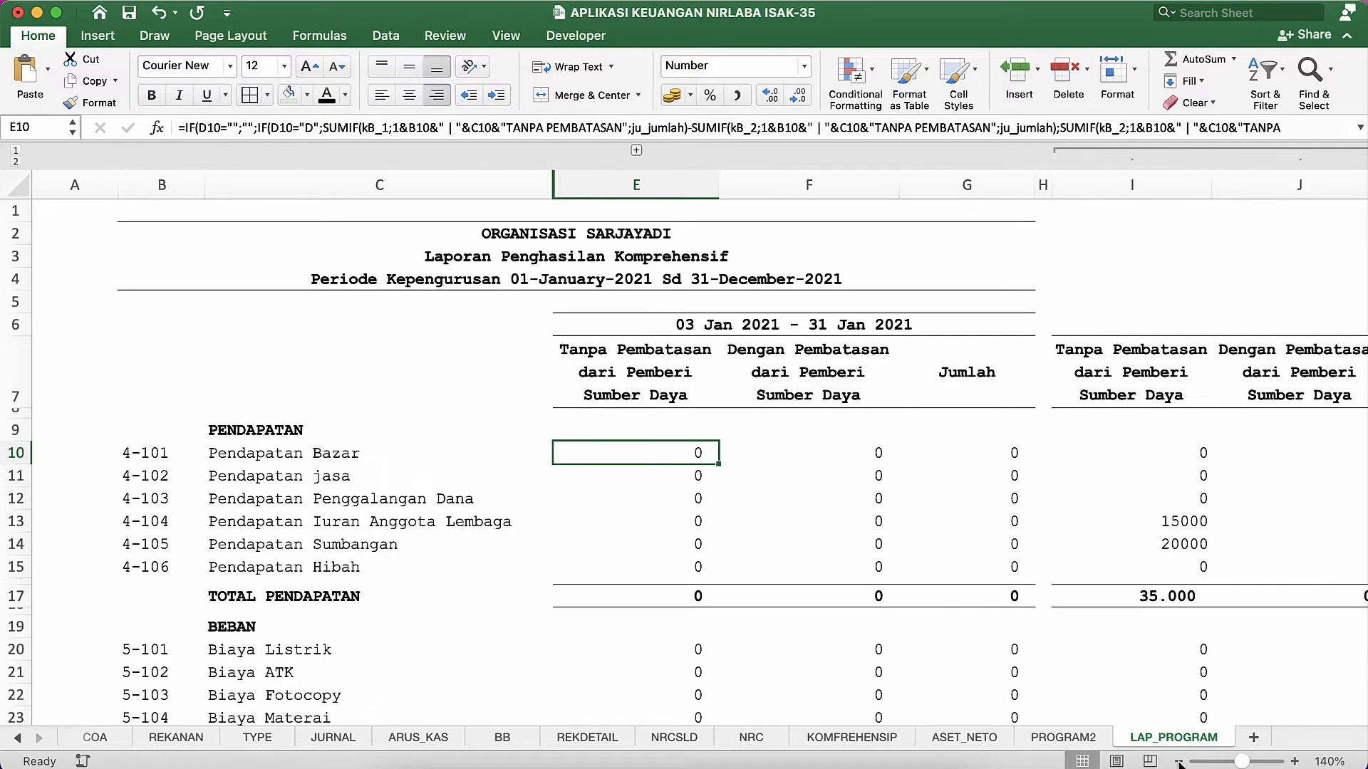
click(1178, 762)
click(550, 526)
scroll(549, 526, down, 2)
scroll(550, 526, right, 2)
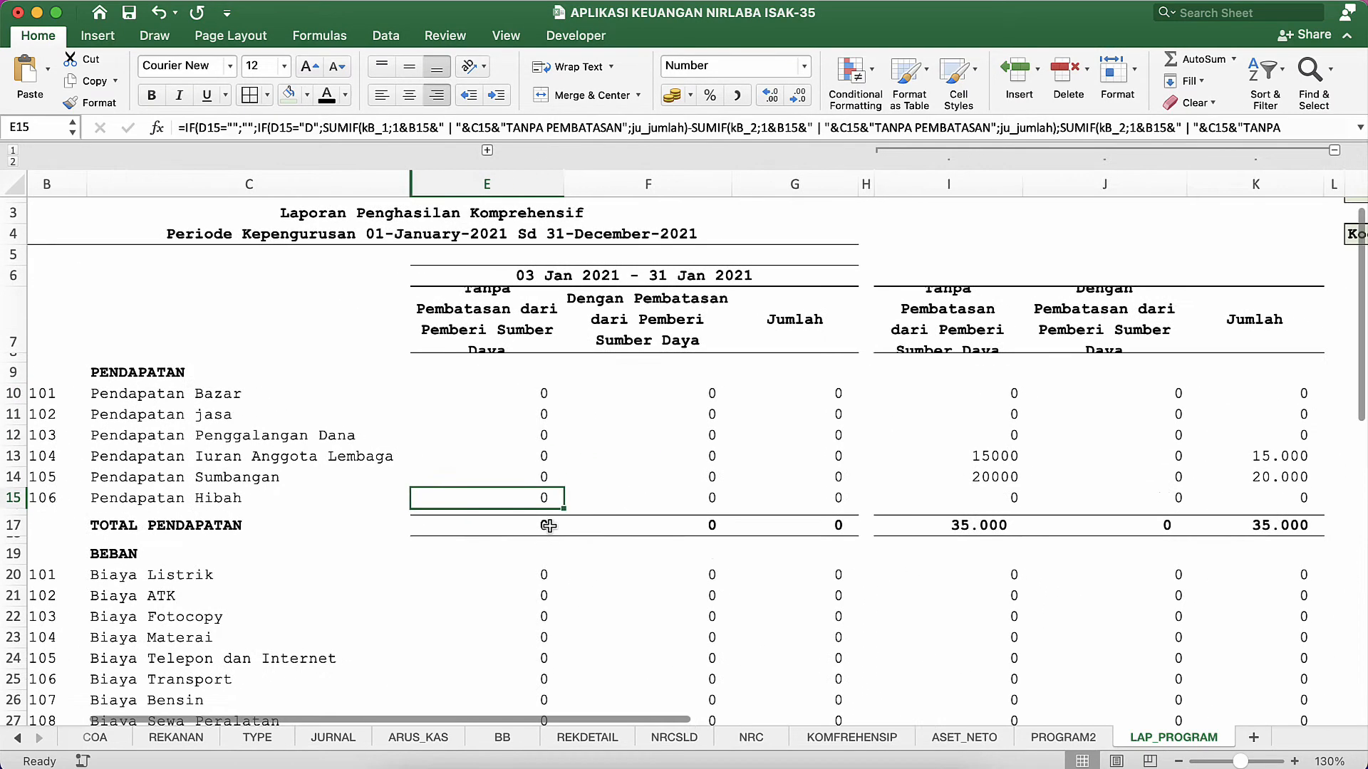
Check the Jenis column and its allowed choices in the JURNAL sheet, and return to cell E10 of LAP_PROGRAM.
click(324, 736)
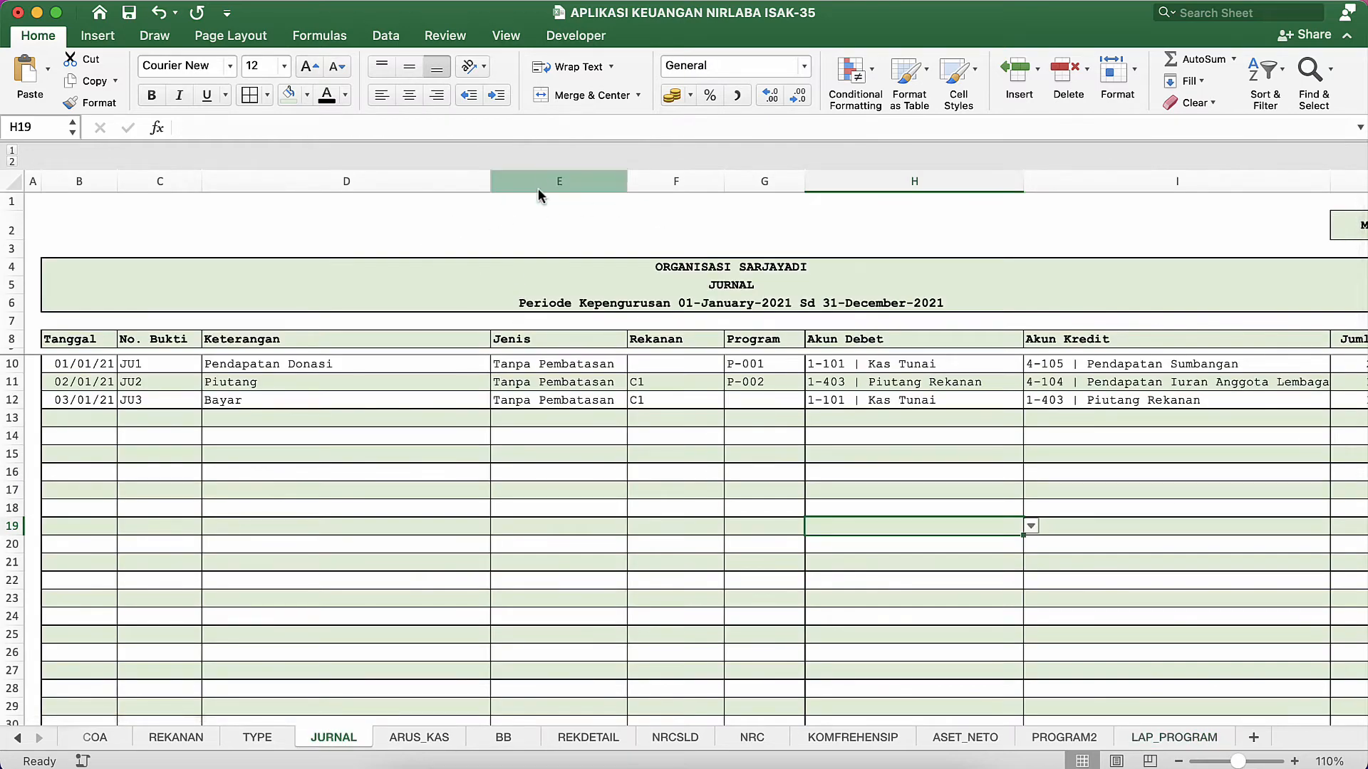
click(581, 181)
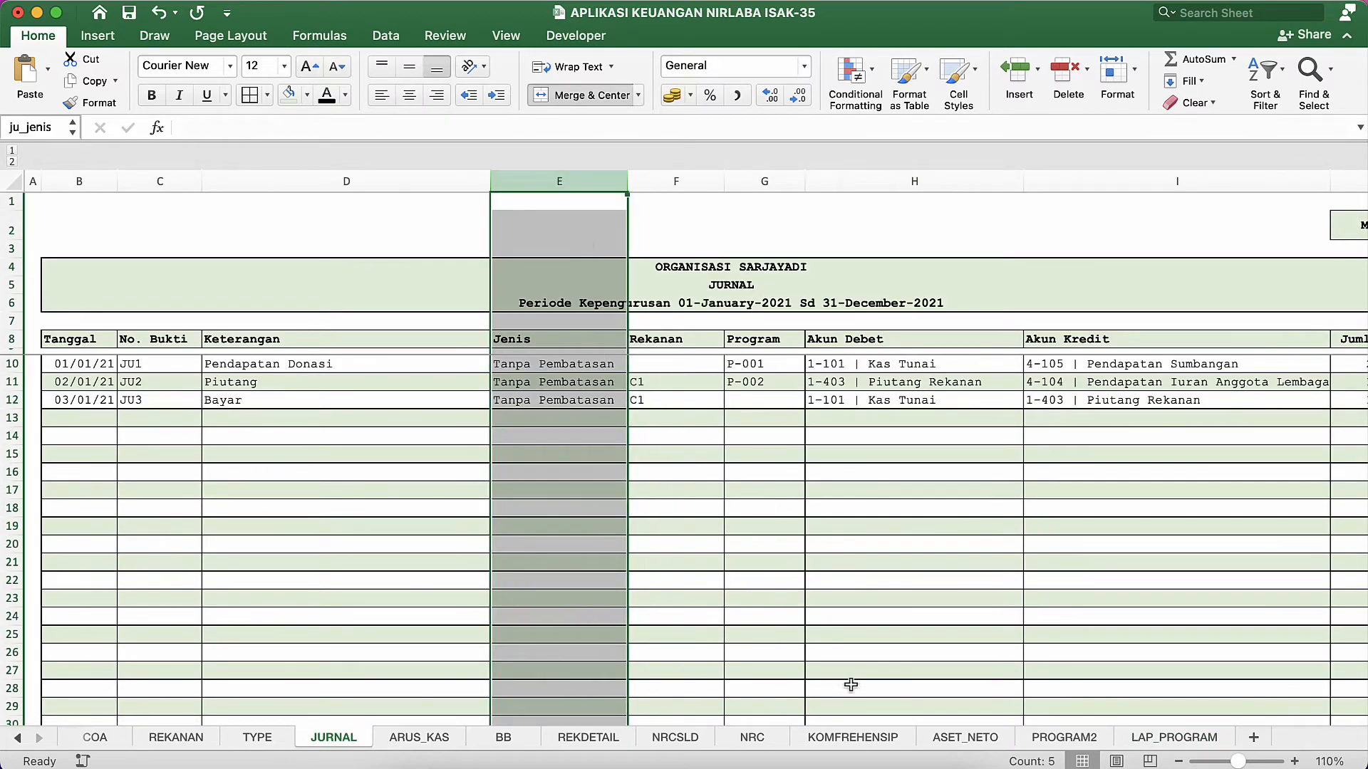
click(574, 418)
click(634, 419)
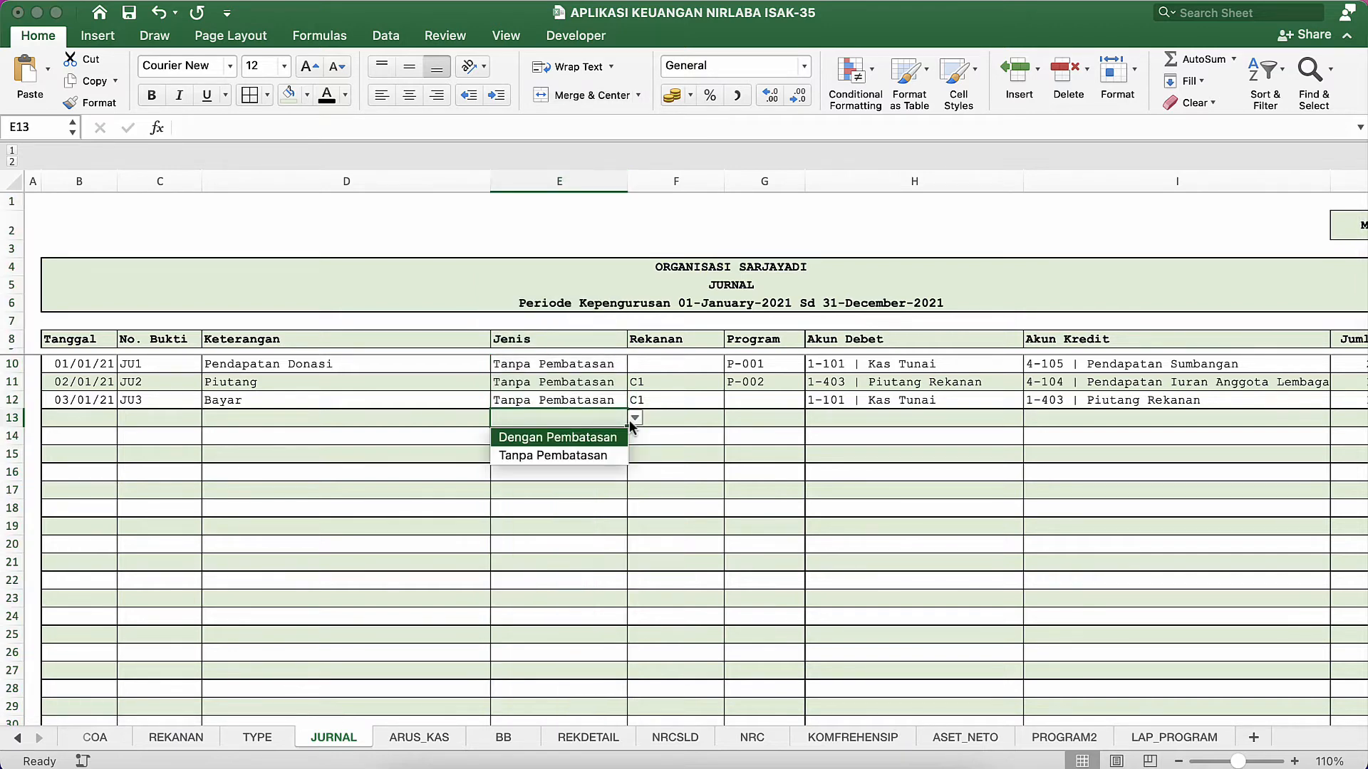
click(1151, 734)
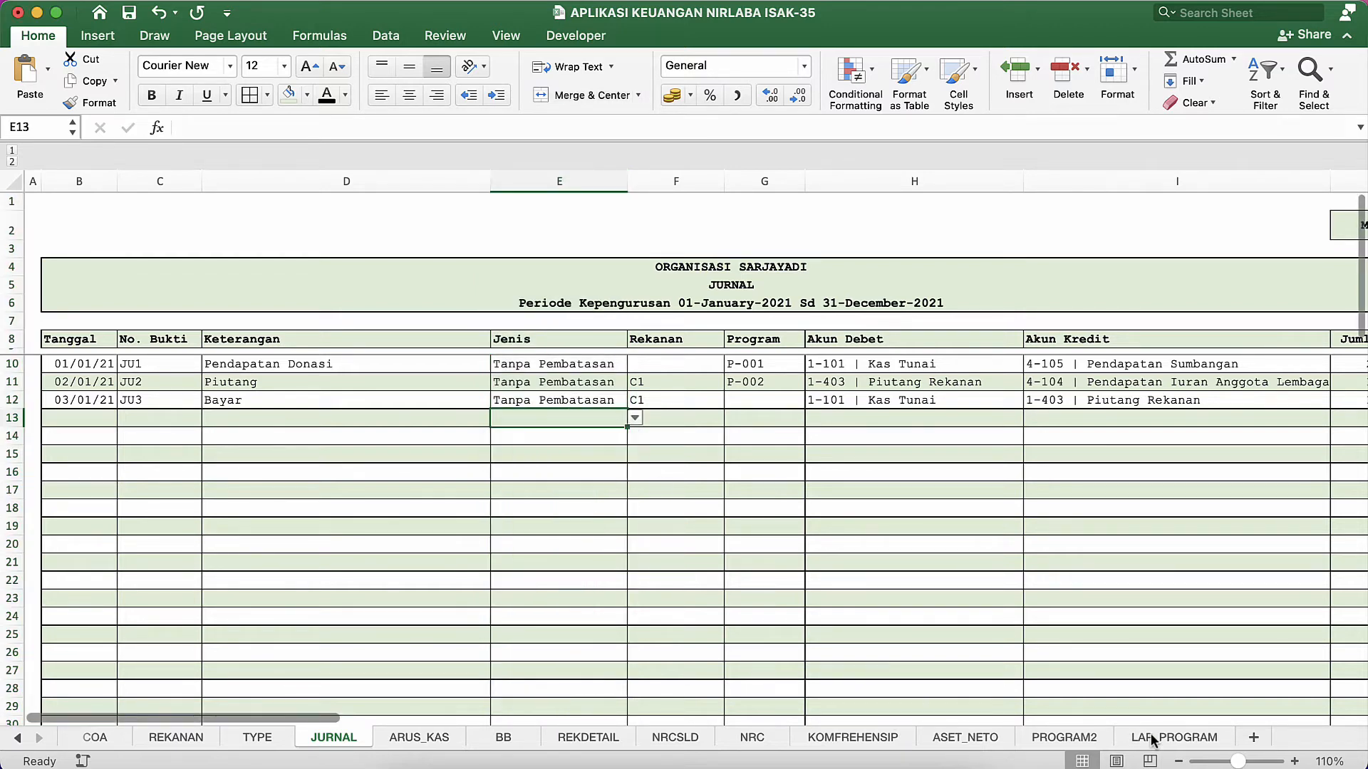
click(1151, 737)
click(551, 404)
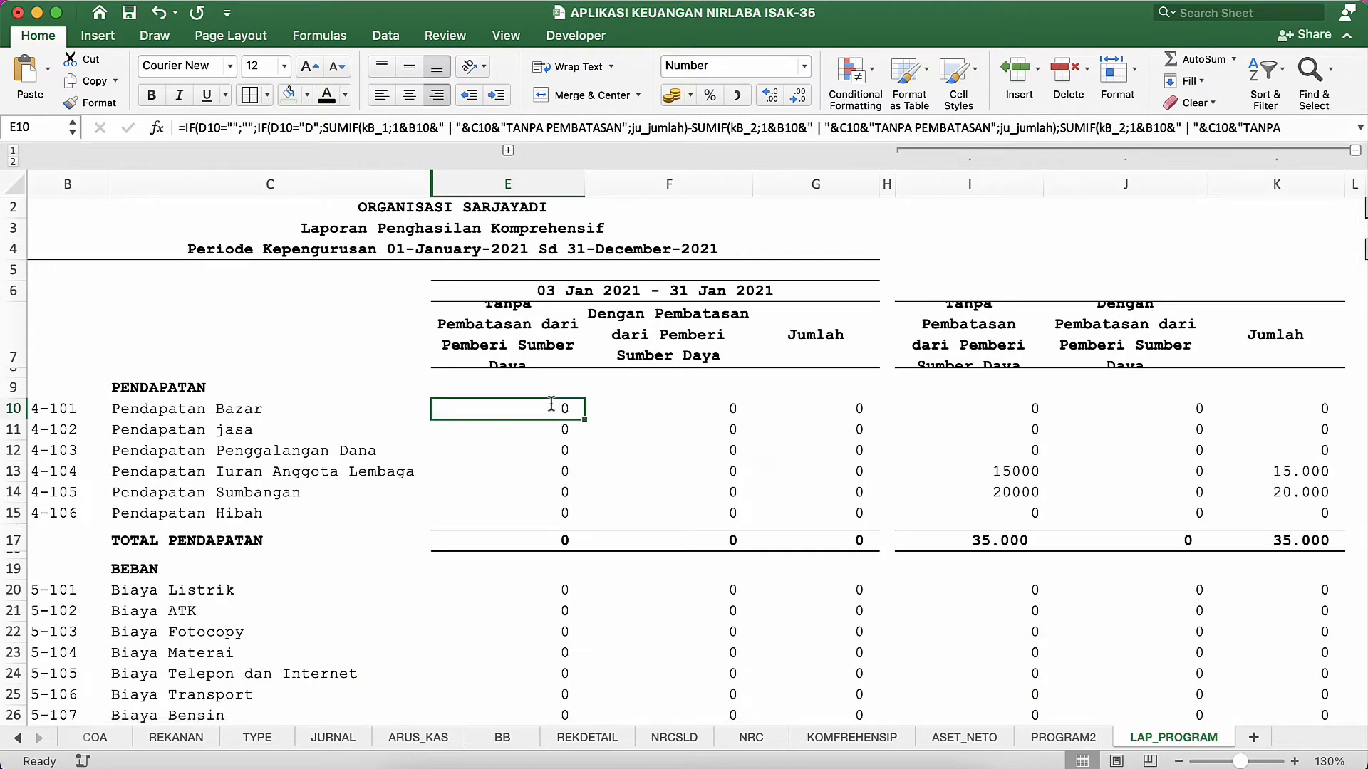
text(=sumif)
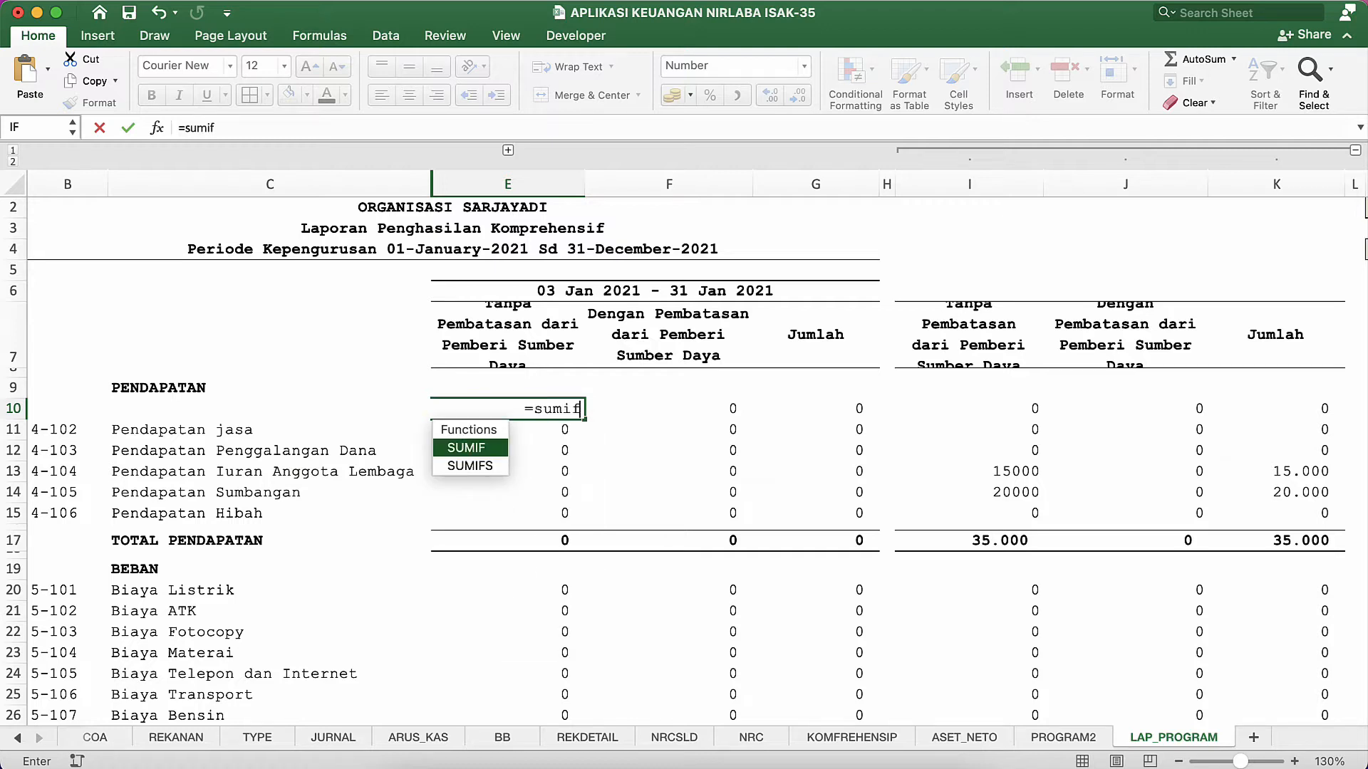
key(Down)
key(Tab)
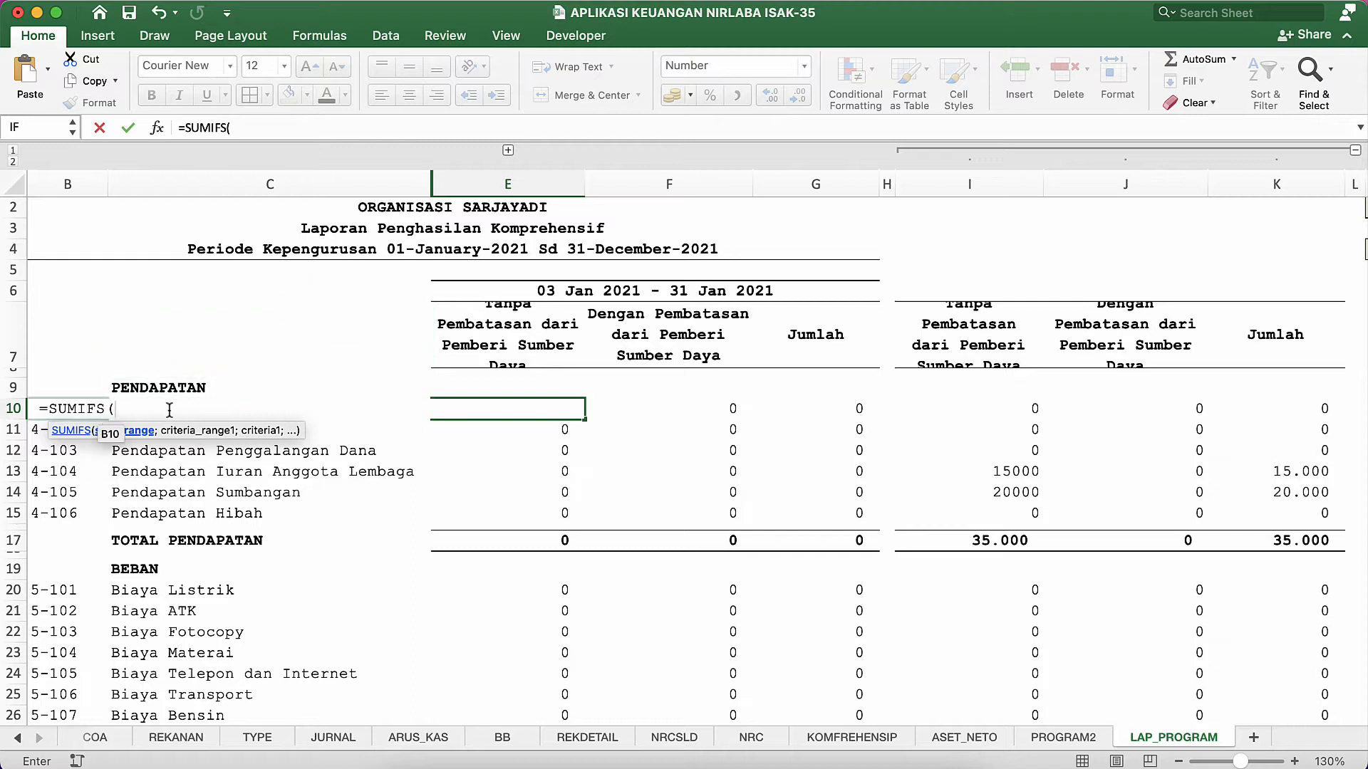
key(Escape)
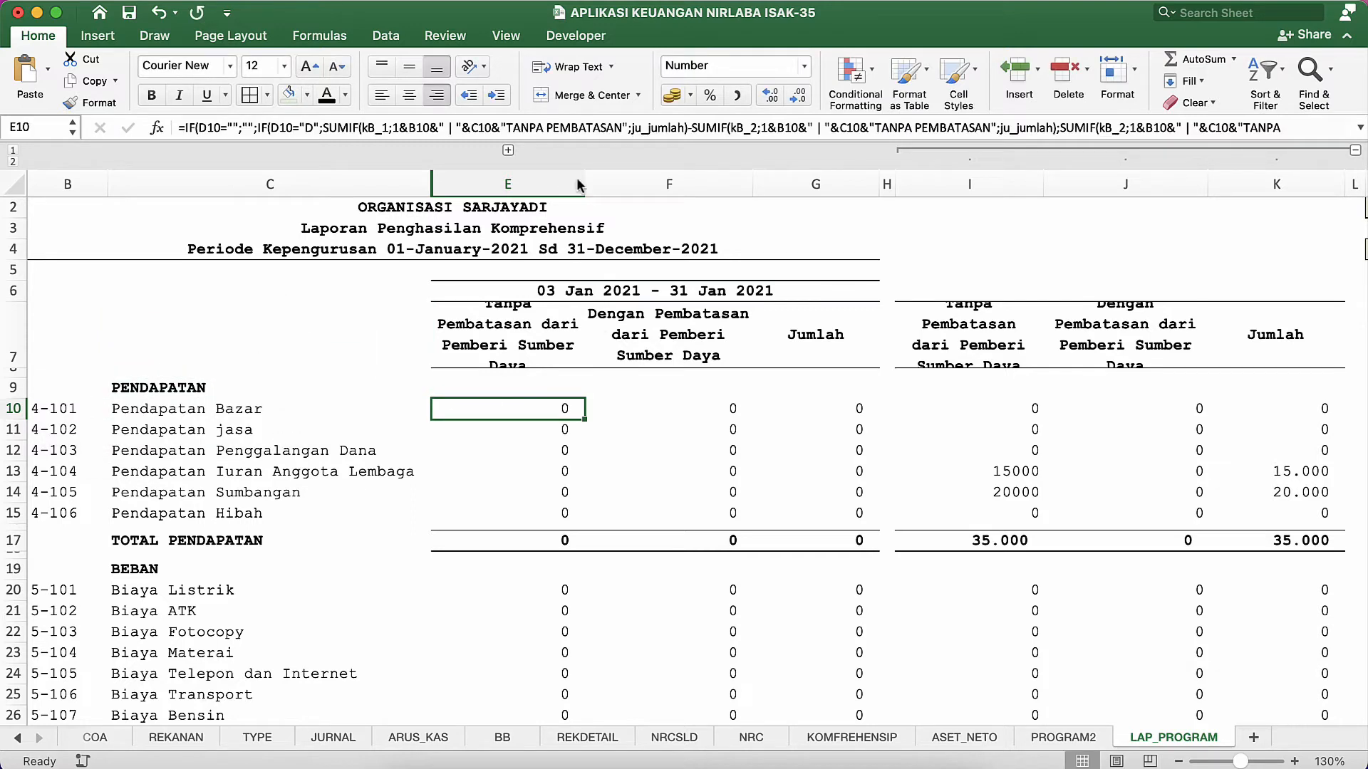
Left-align cell E10 and start a SUMIFS formula in it with ju_jumlah as the sum range.
click(391, 98)
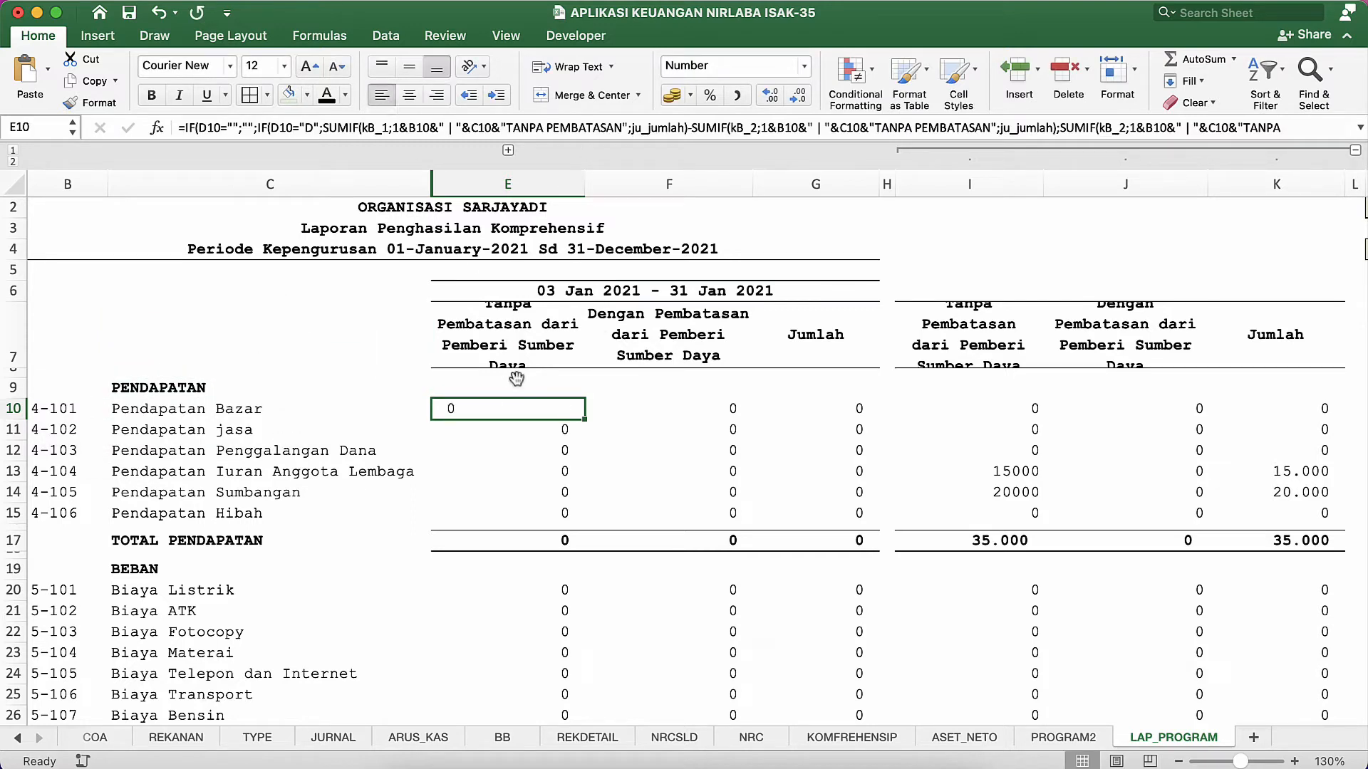
text(=sumif)
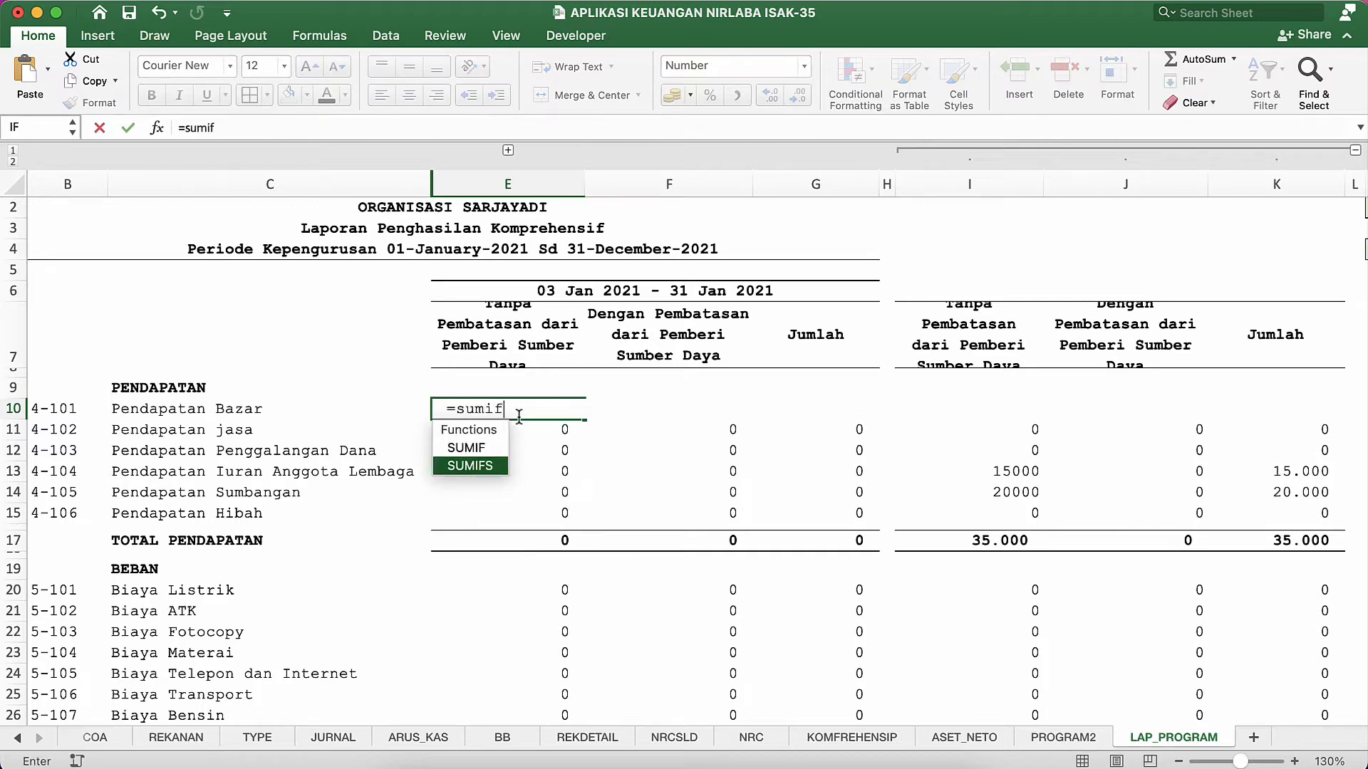
key(Tab)
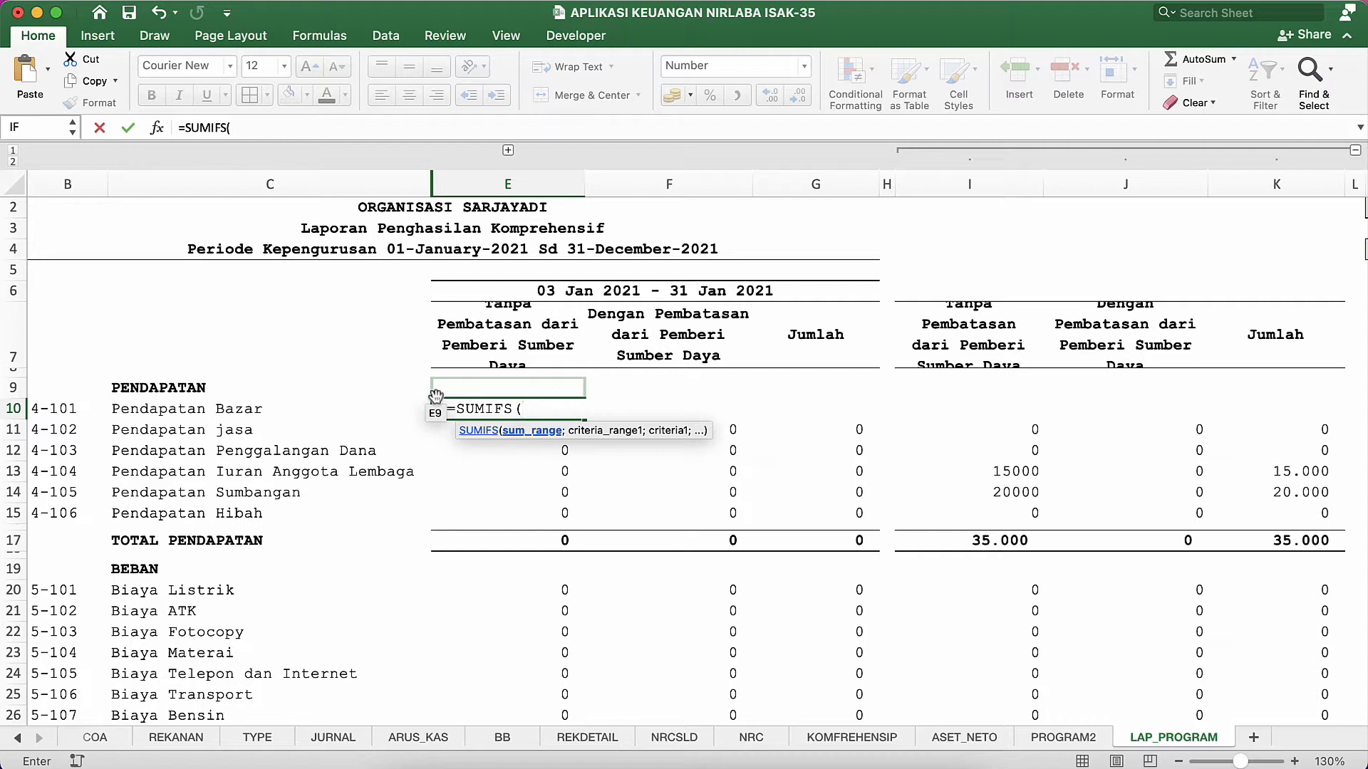
text(ju)
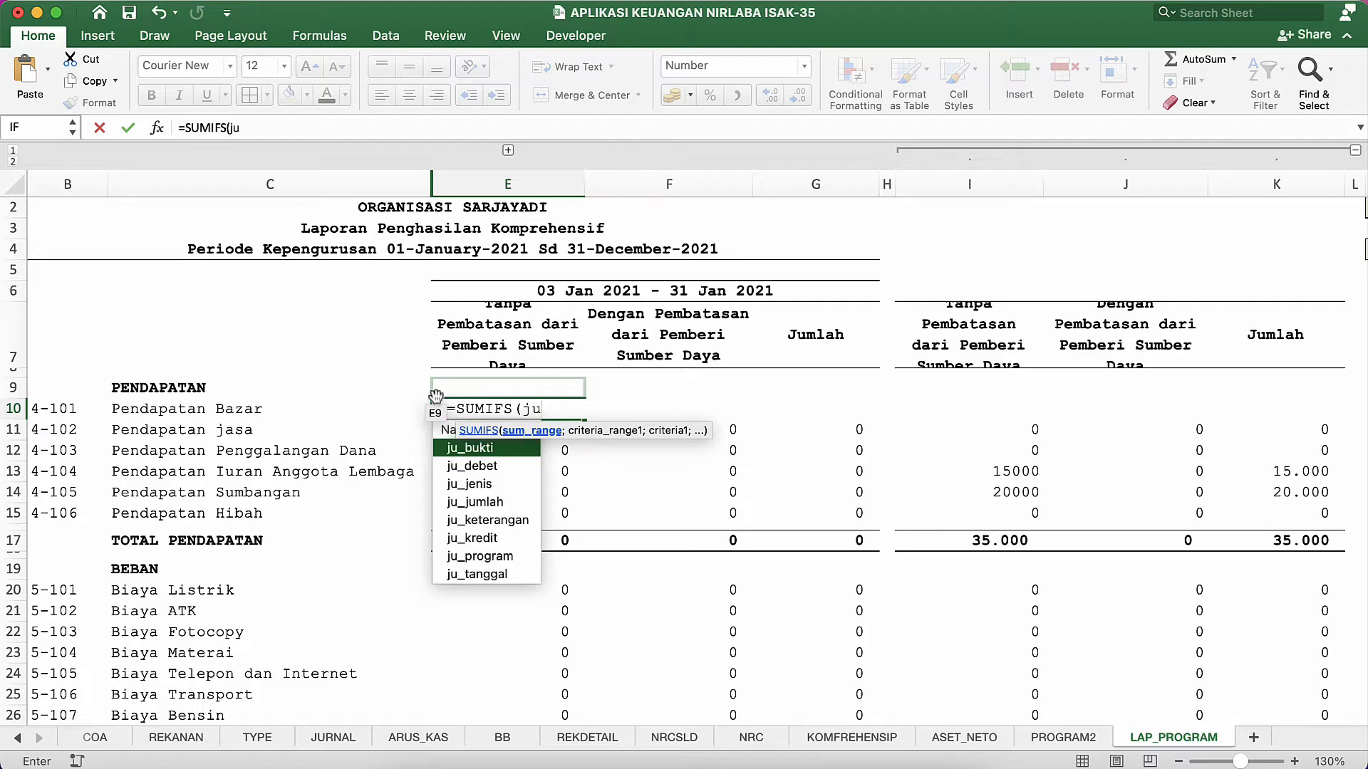
text(_)
double_click(480, 502)
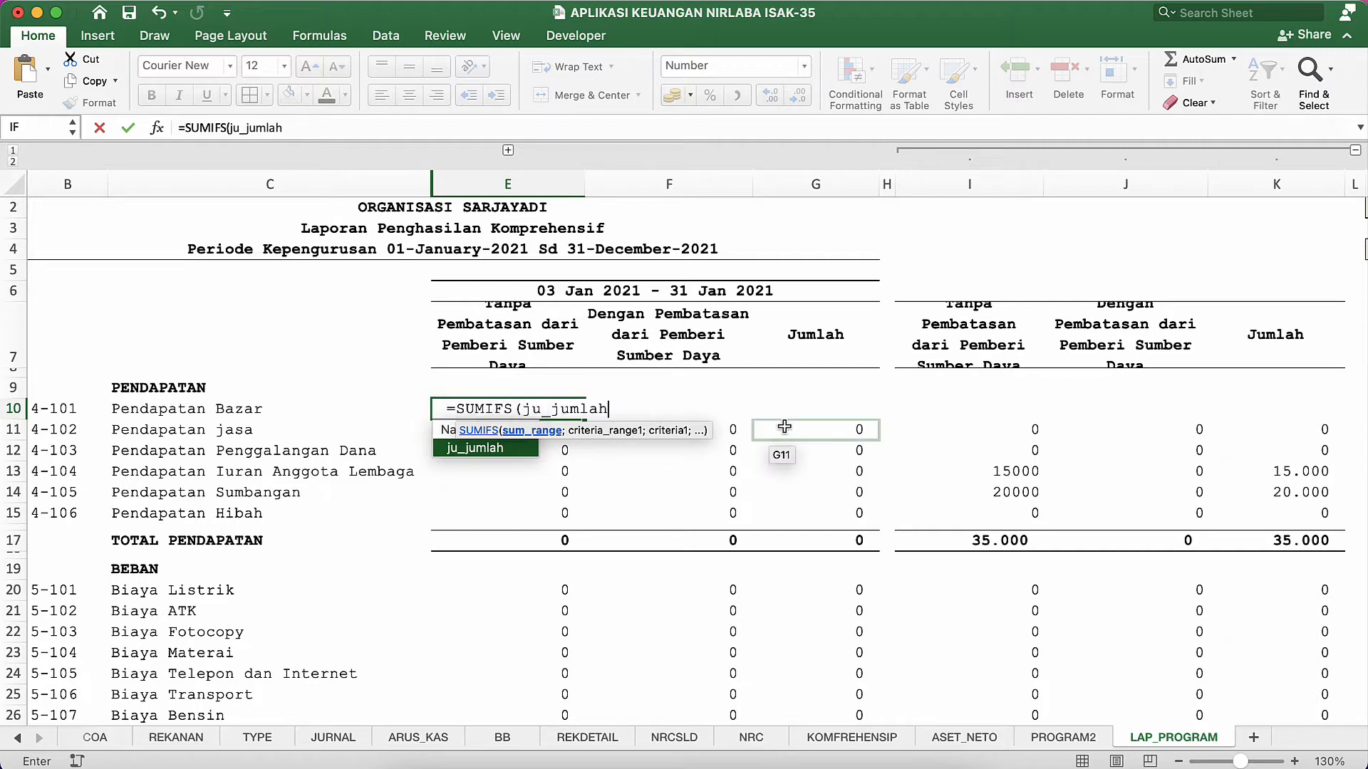
text(;)
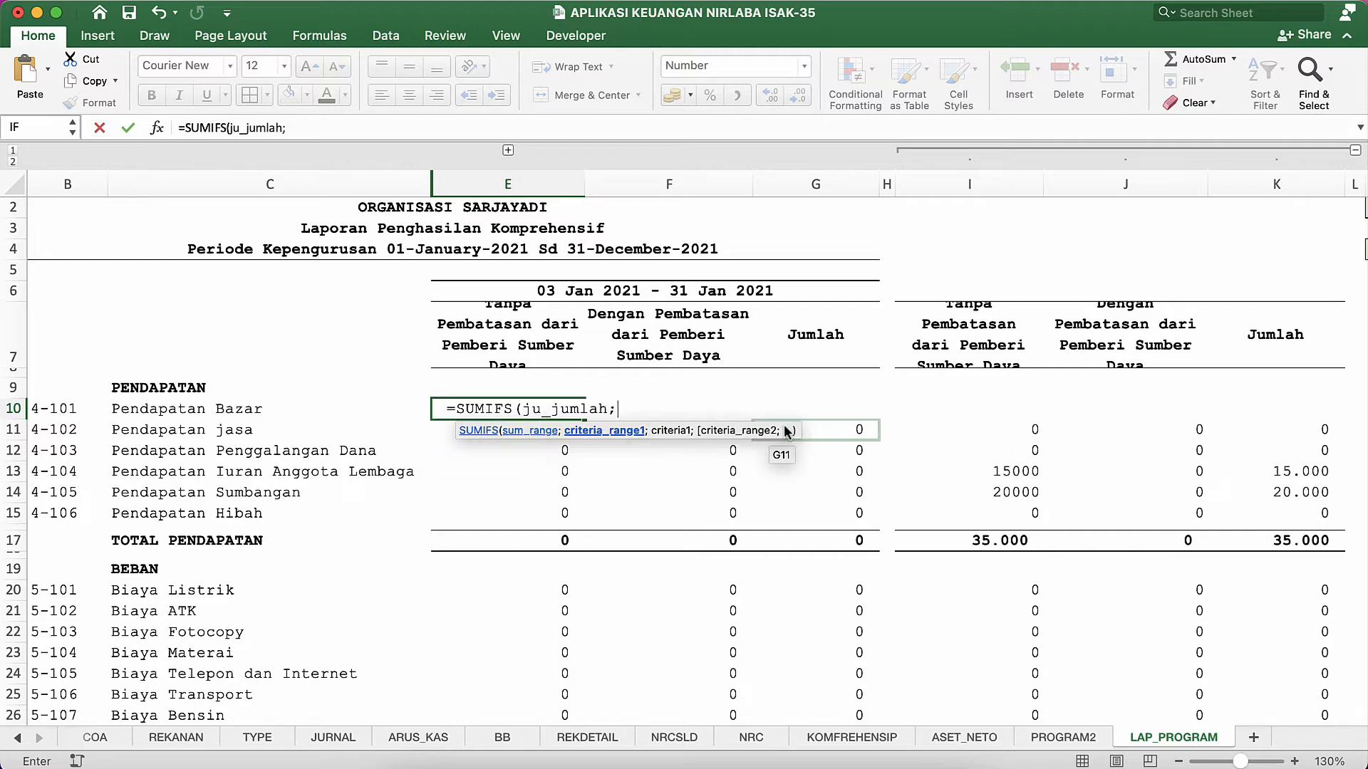
Add ju_jenis with the criterion "Tanpa Pembatasan" as the first condition of the SUMIFS formula in E10.
text(ju)
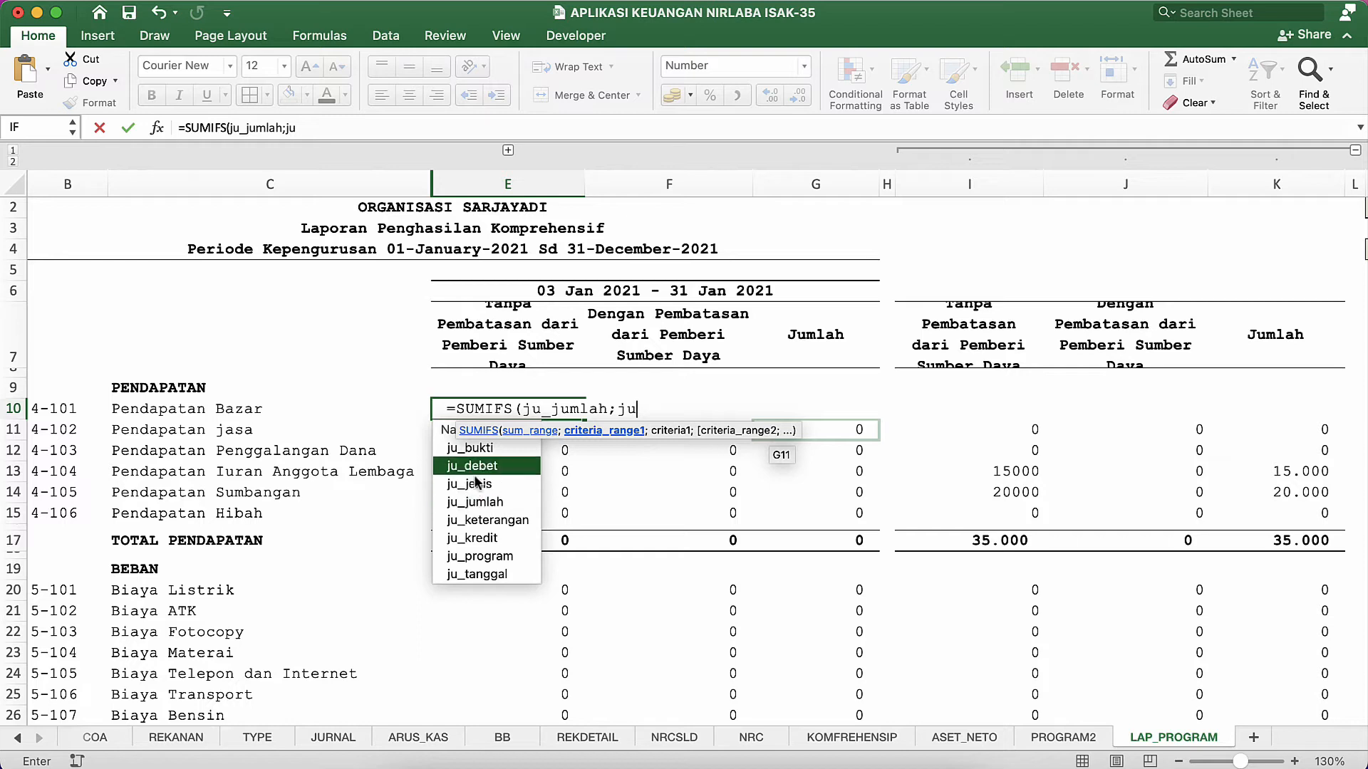
text(_jenis)
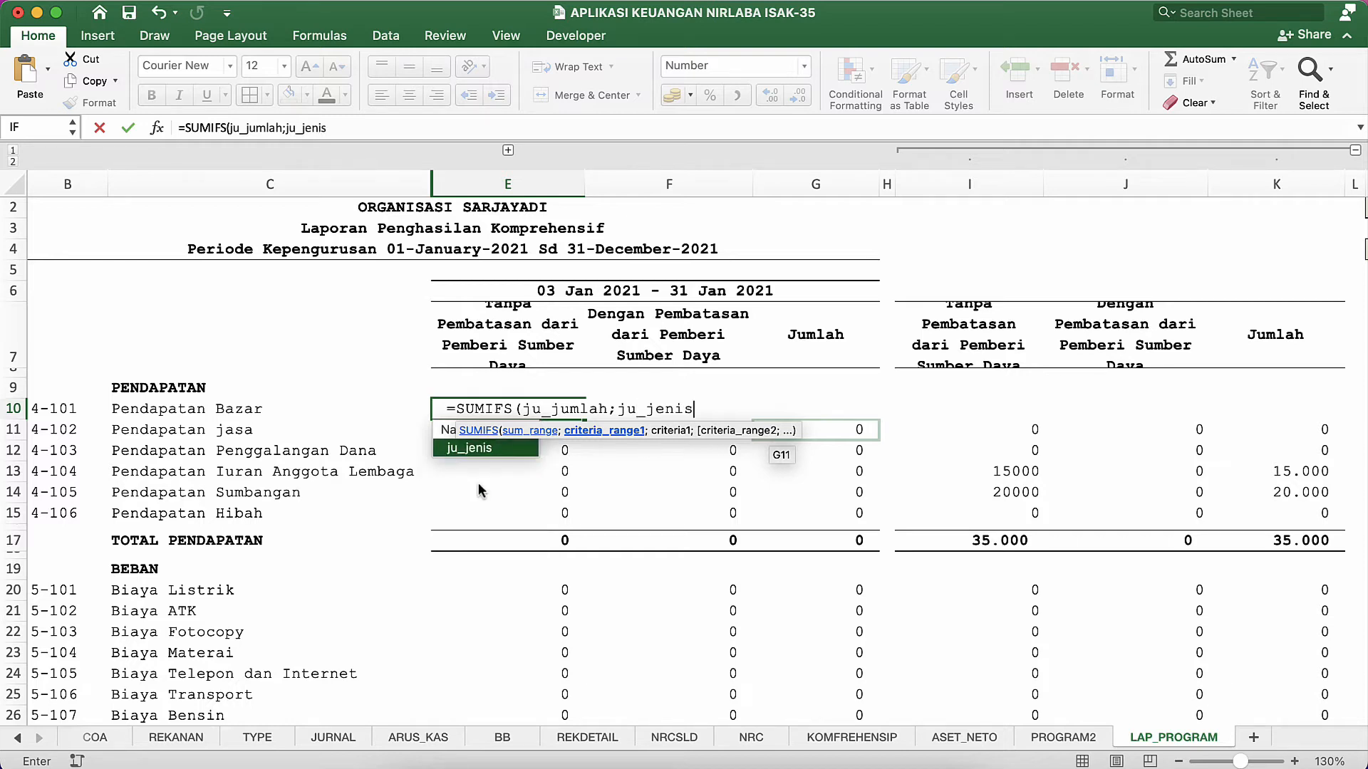
text(;")
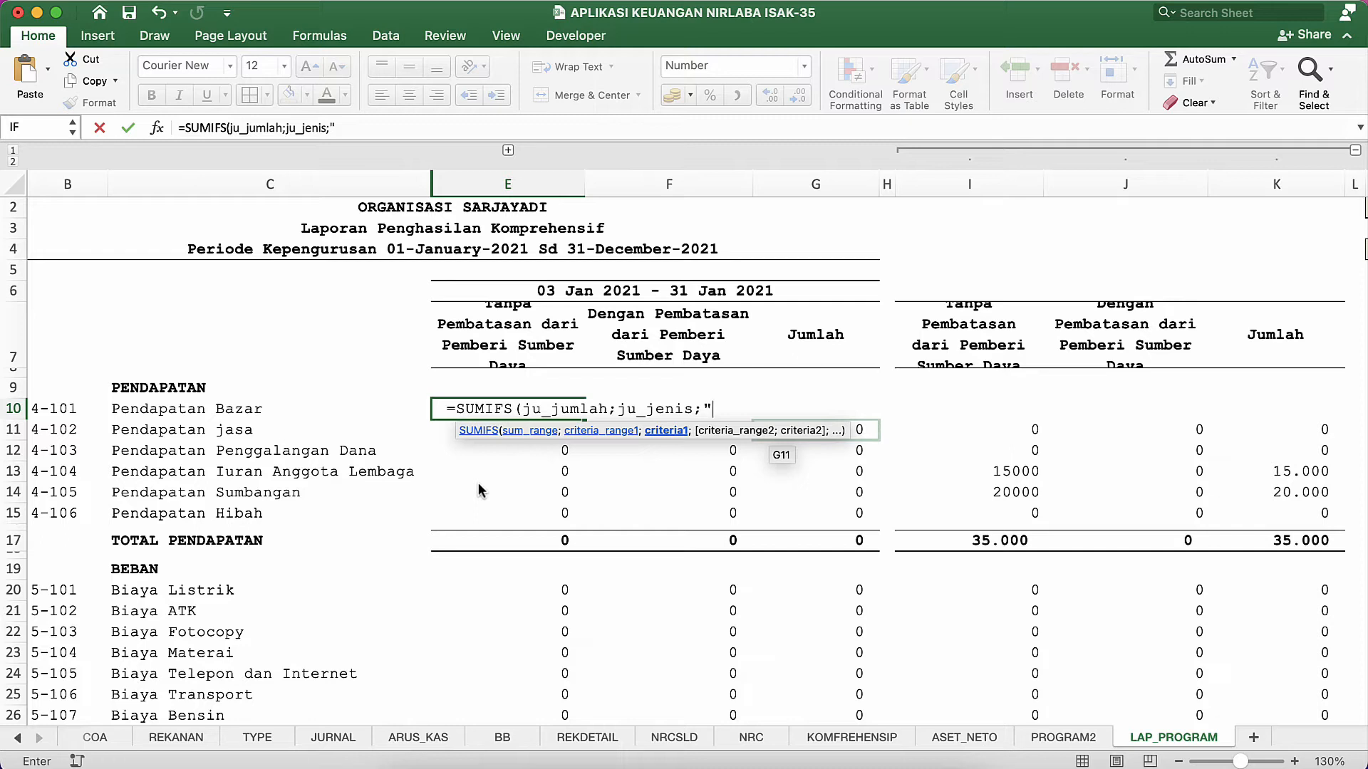
text(T)
text(e)
key(BackSpace)
key(BackSpace)
text(Tam)
key(BackSpace)
text(npa Pembatasan)
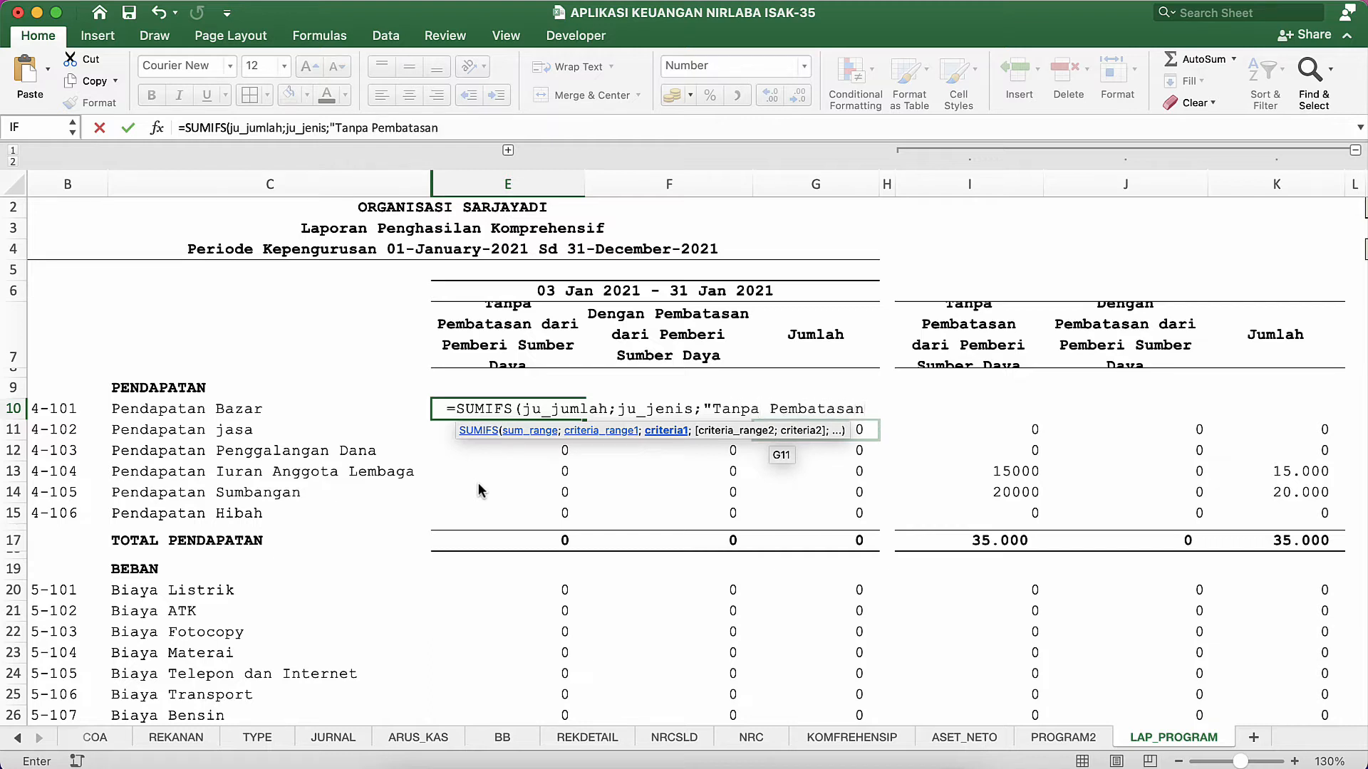
text(";)
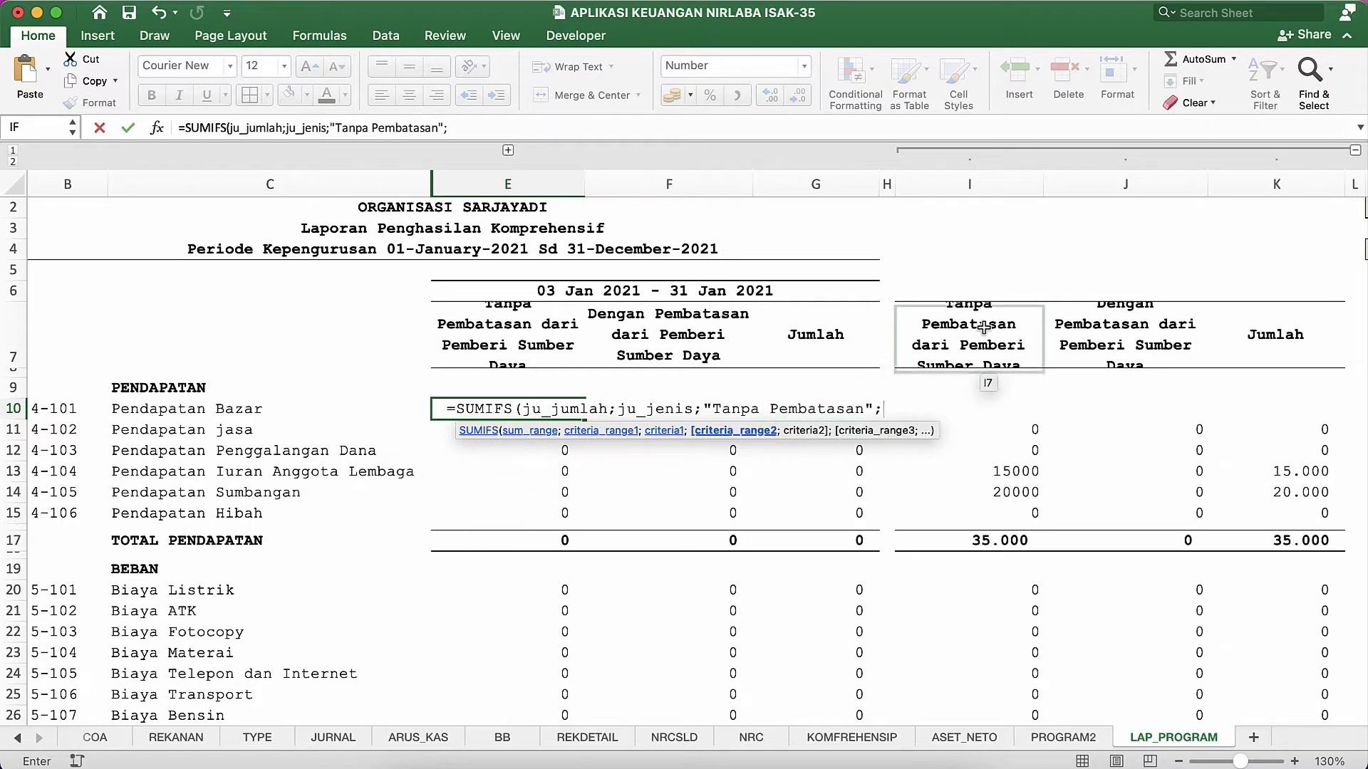
Add ju_tanggal with the criterion ">="&awal as the start-date condition of the SUMIFS formula.
text(ju)
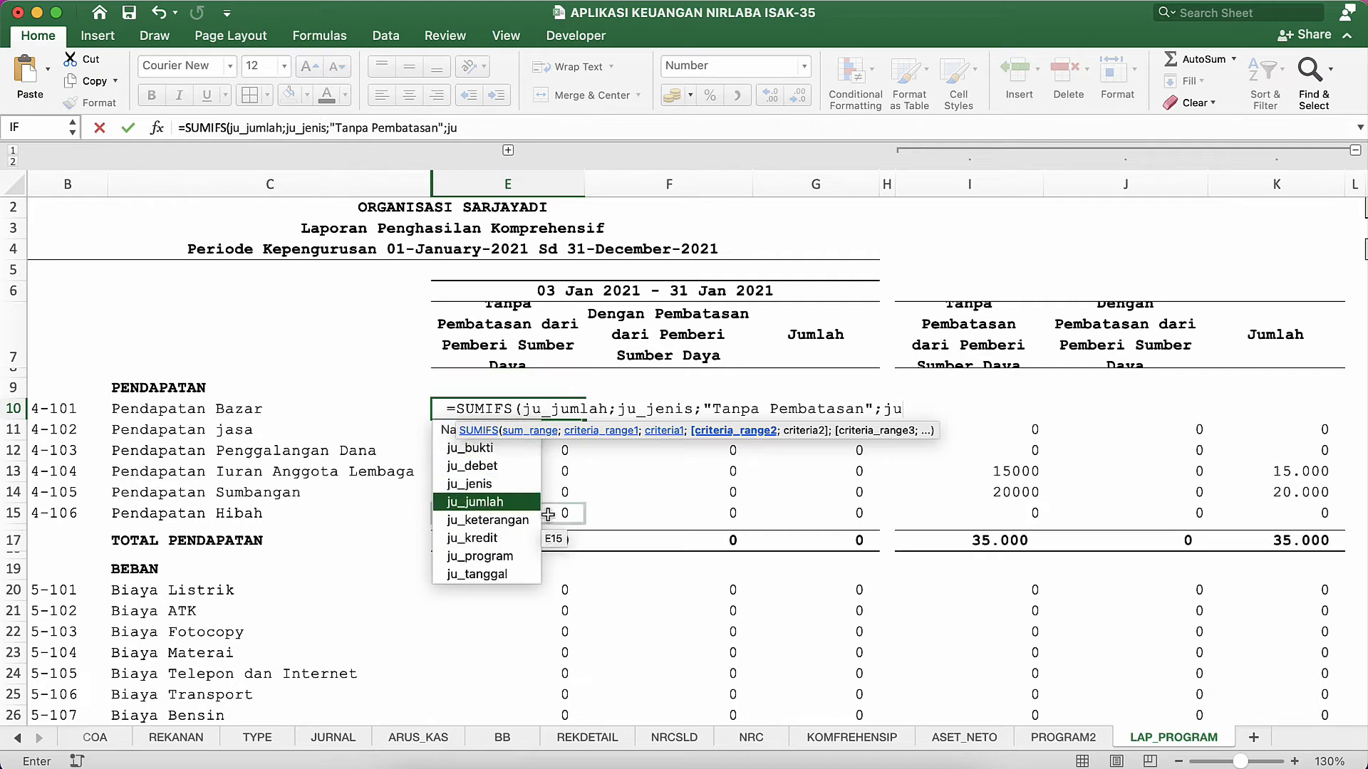
double_click(503, 574)
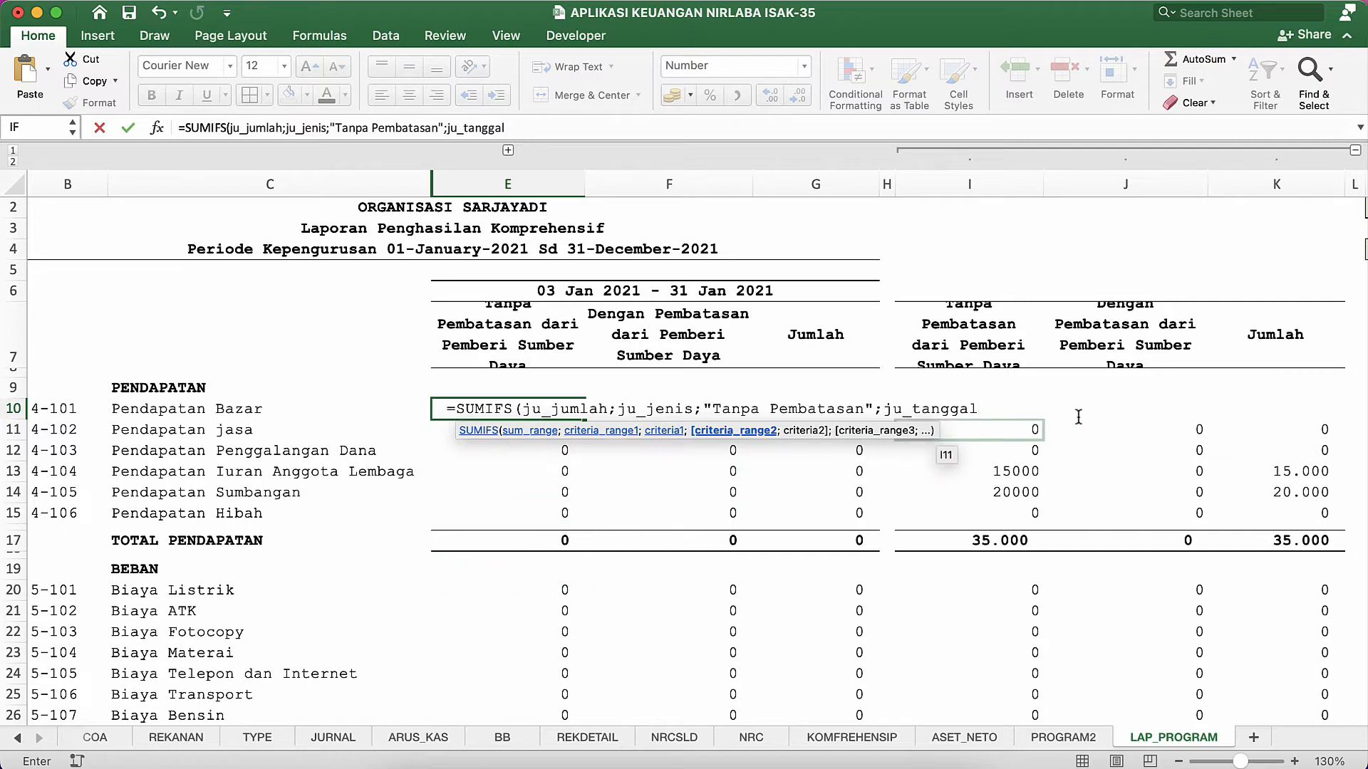
text(;)
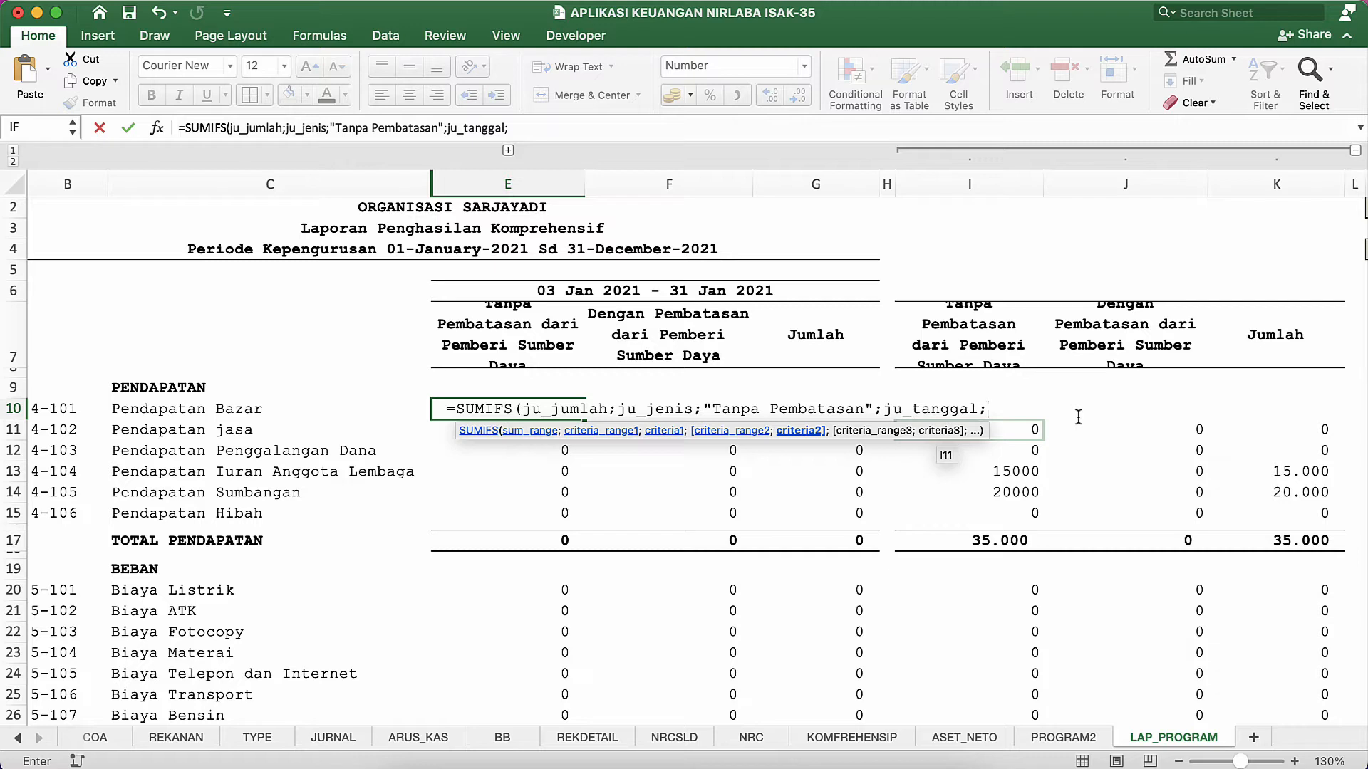
text(">,)
key(BackSpace)
text(="&a)
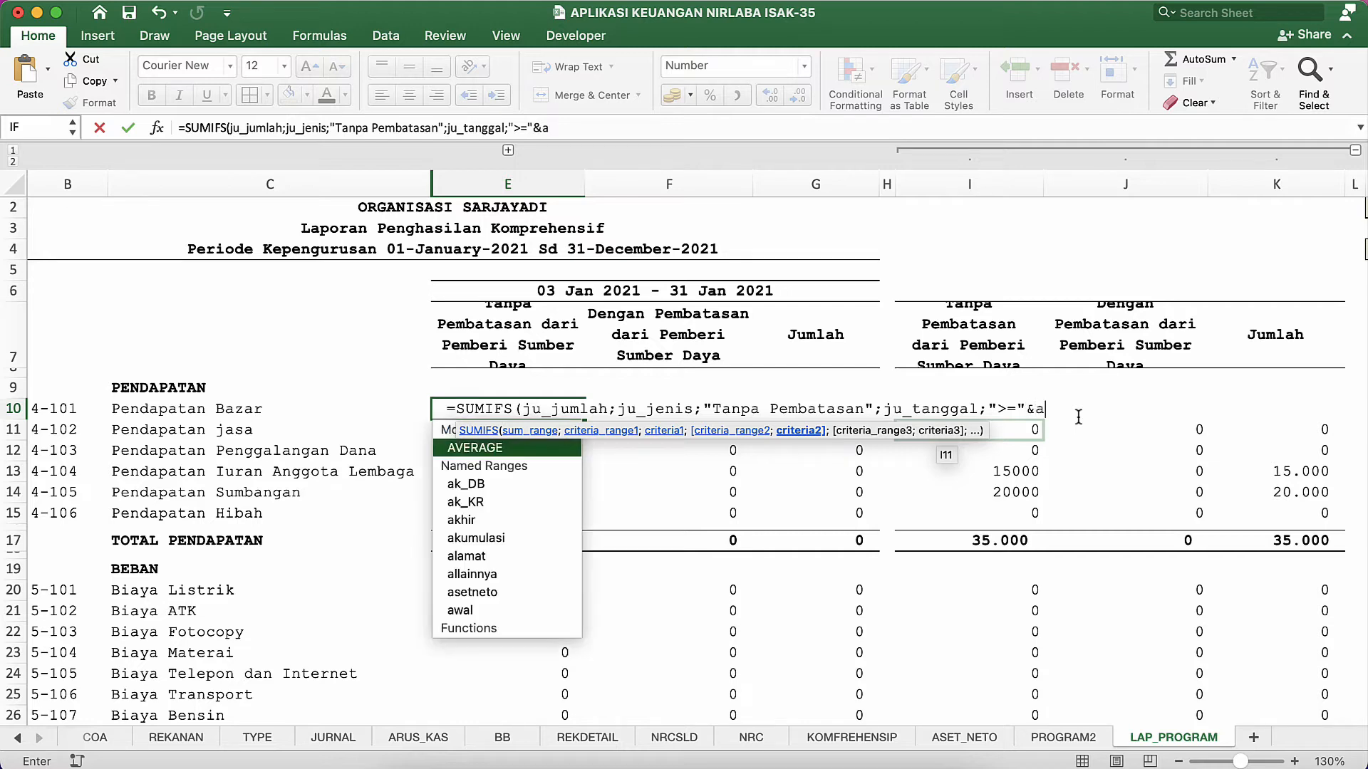
text(wal)
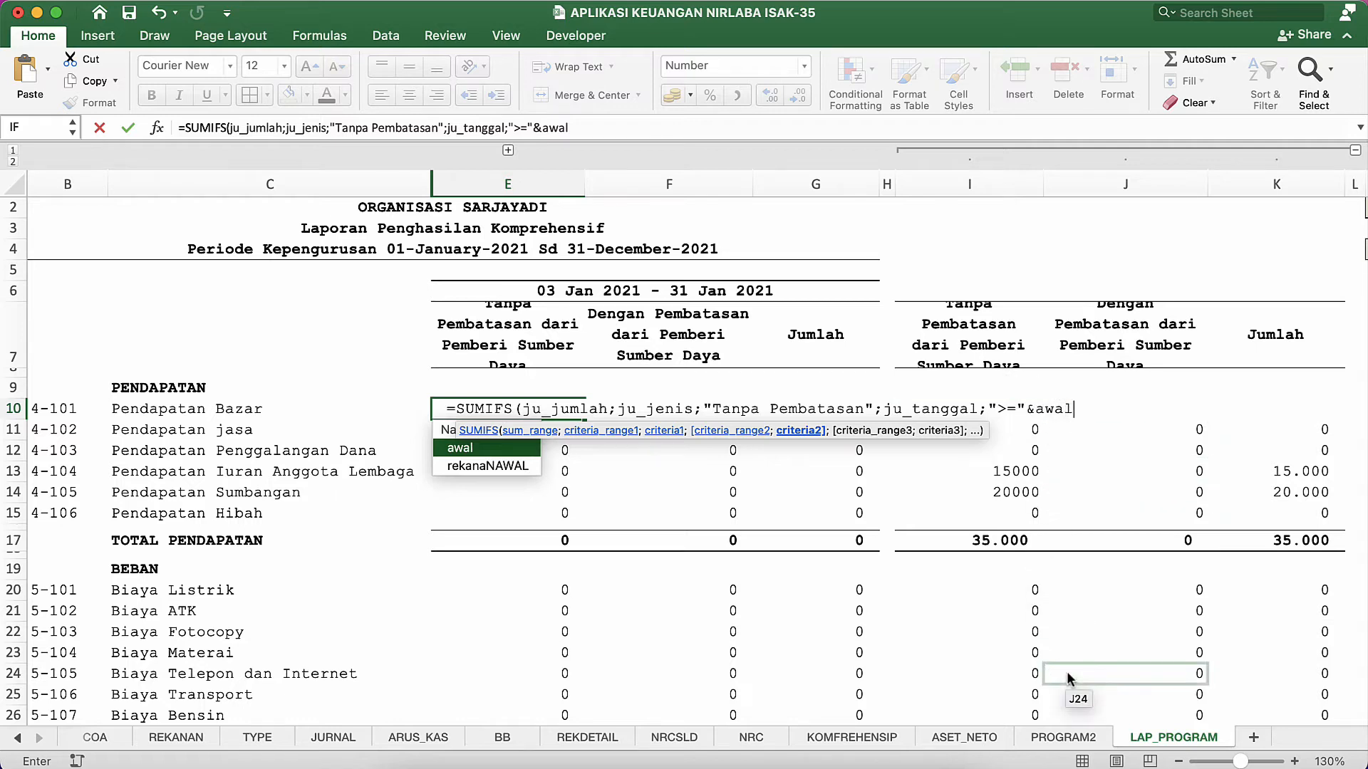
Add ju_tanggal with the criterion "<="&akhir as the end-date condition of the SUMIFS formula in E10.
text(;ju)
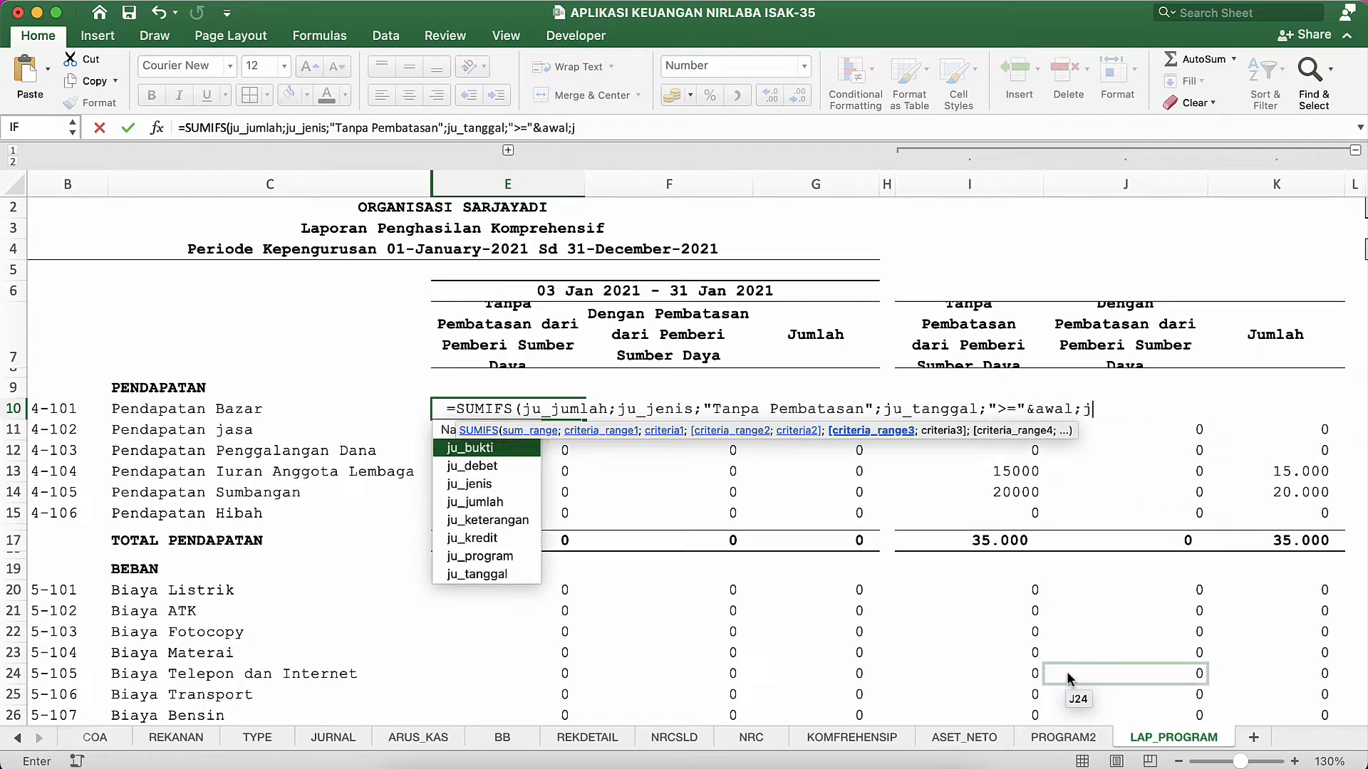
double_click(482, 573)
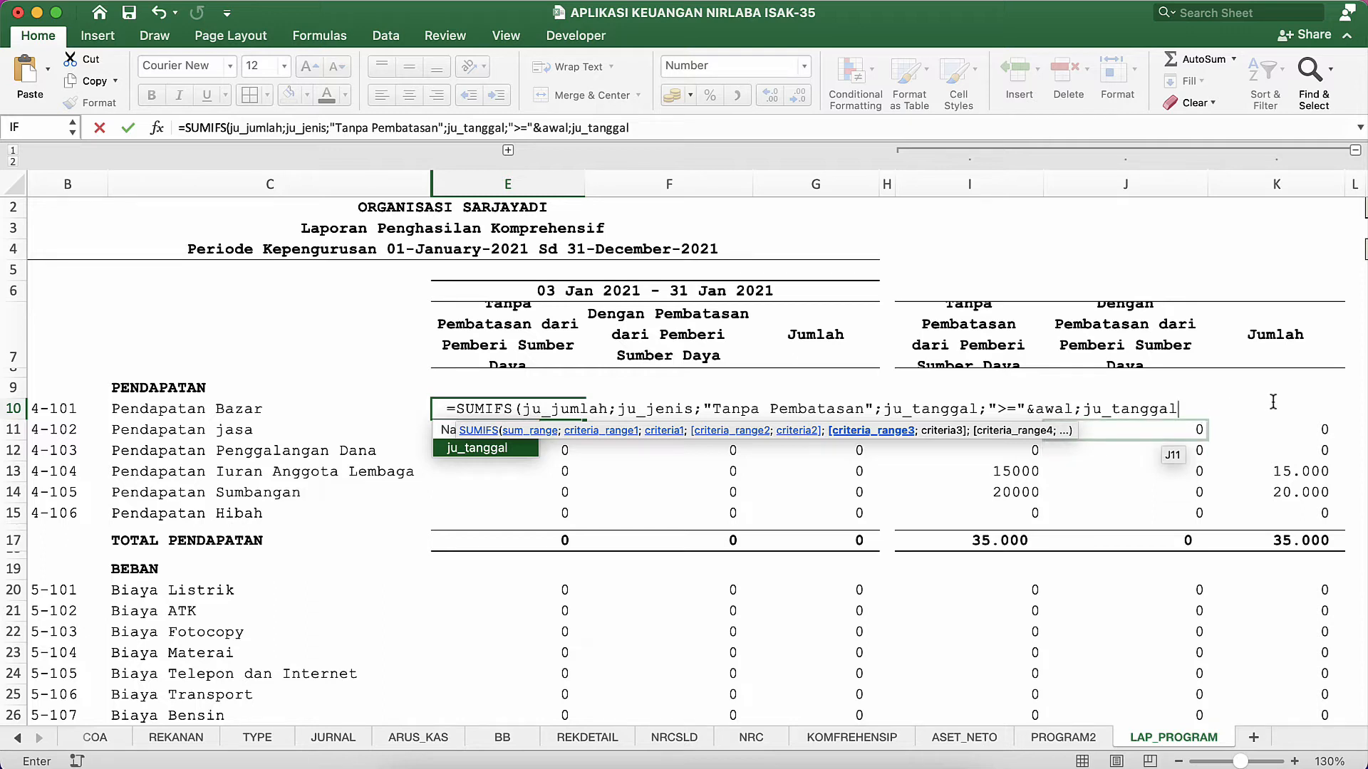
text(;)
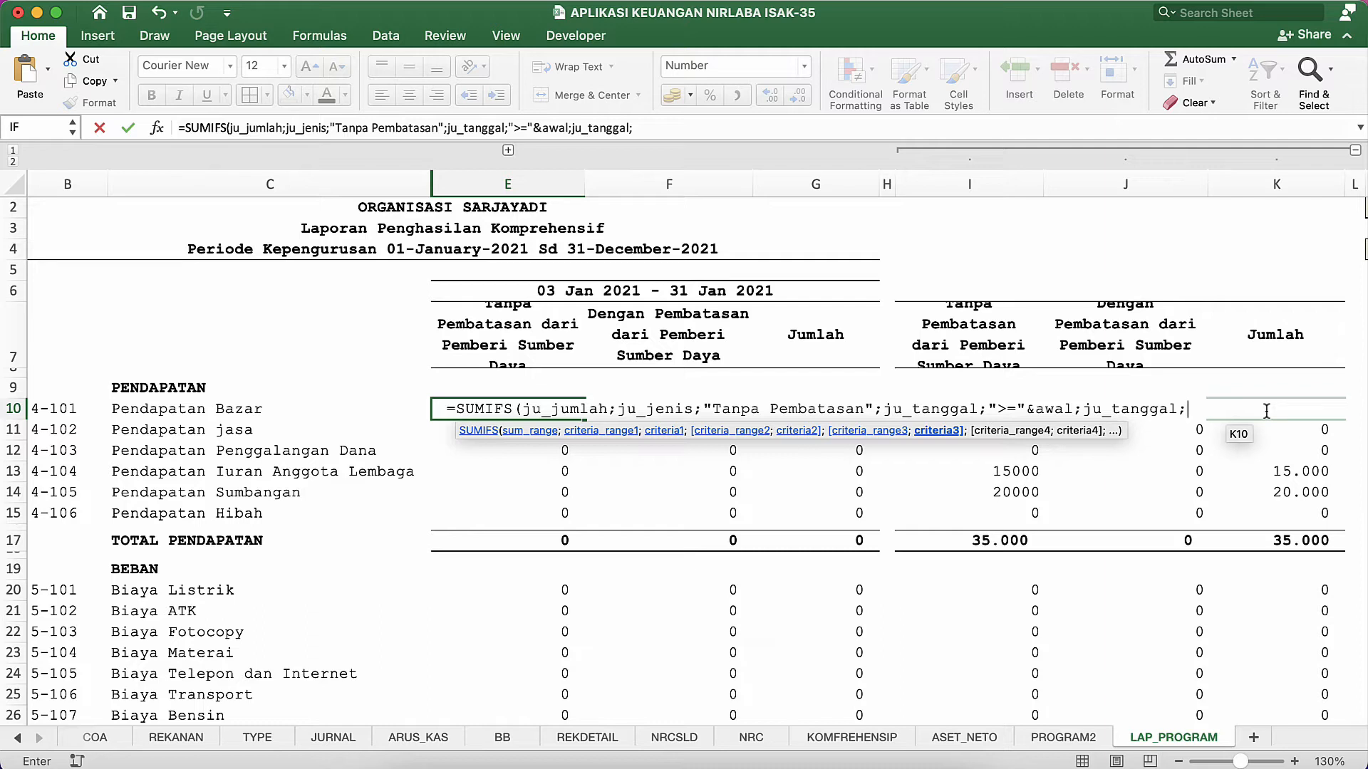
text("<="&akhir)
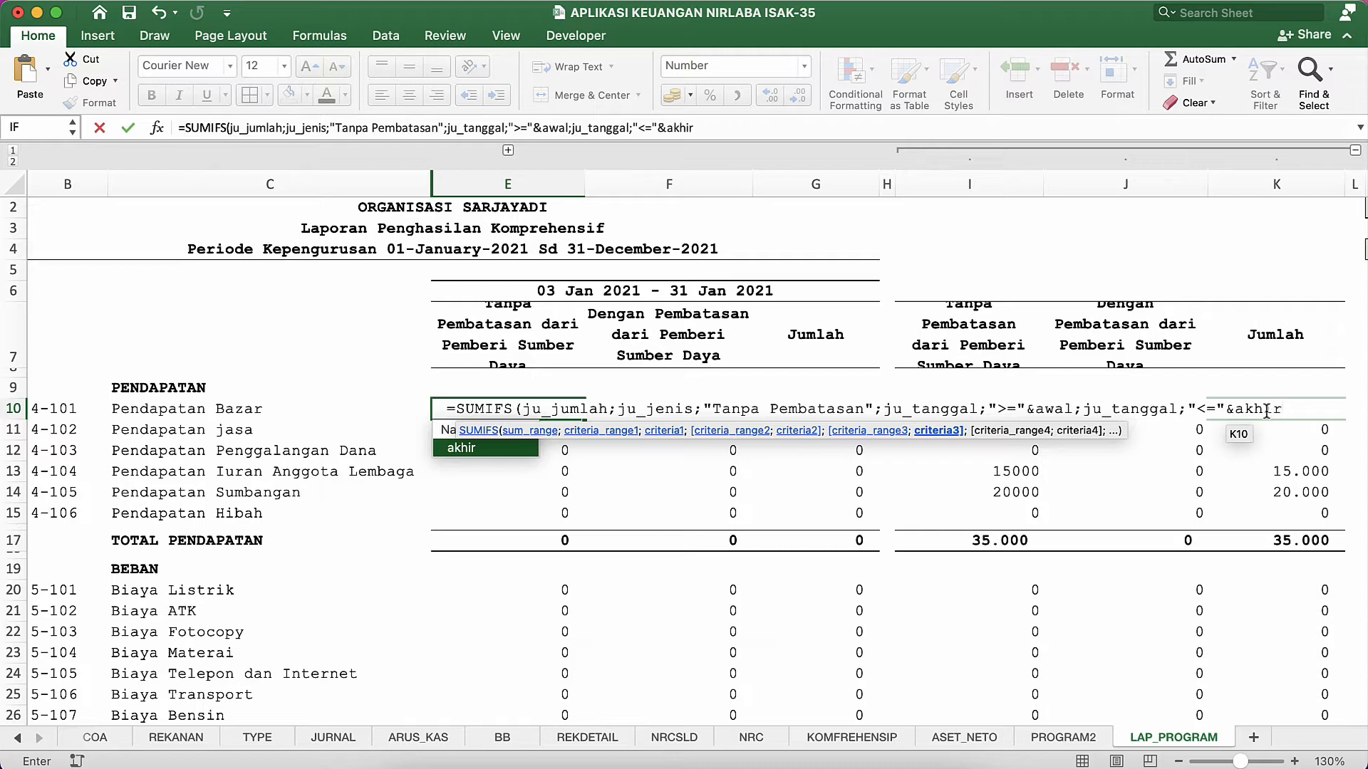
text(;)
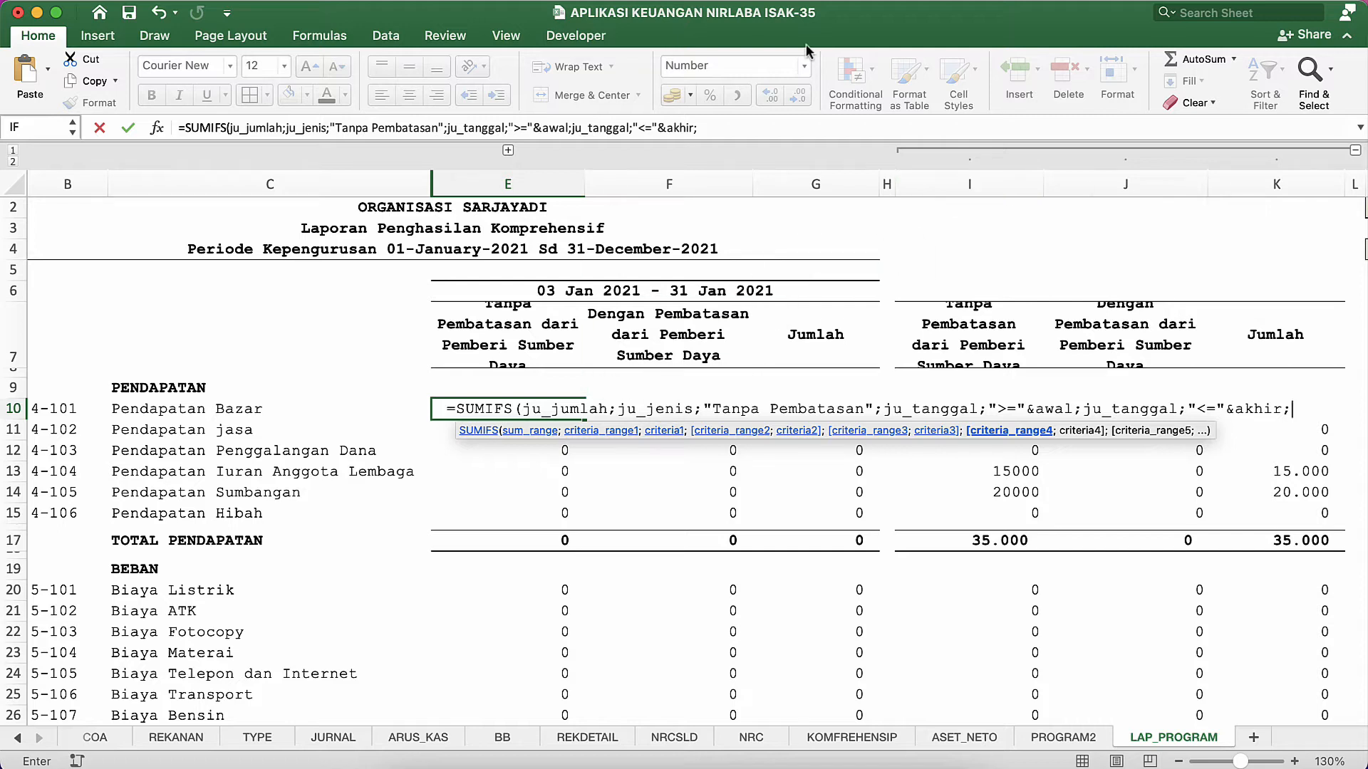
Add ju_kredit with the criterion B10&" | "&C10 as the account condition and complete the SUMIFS formula in E10.
text(ju)
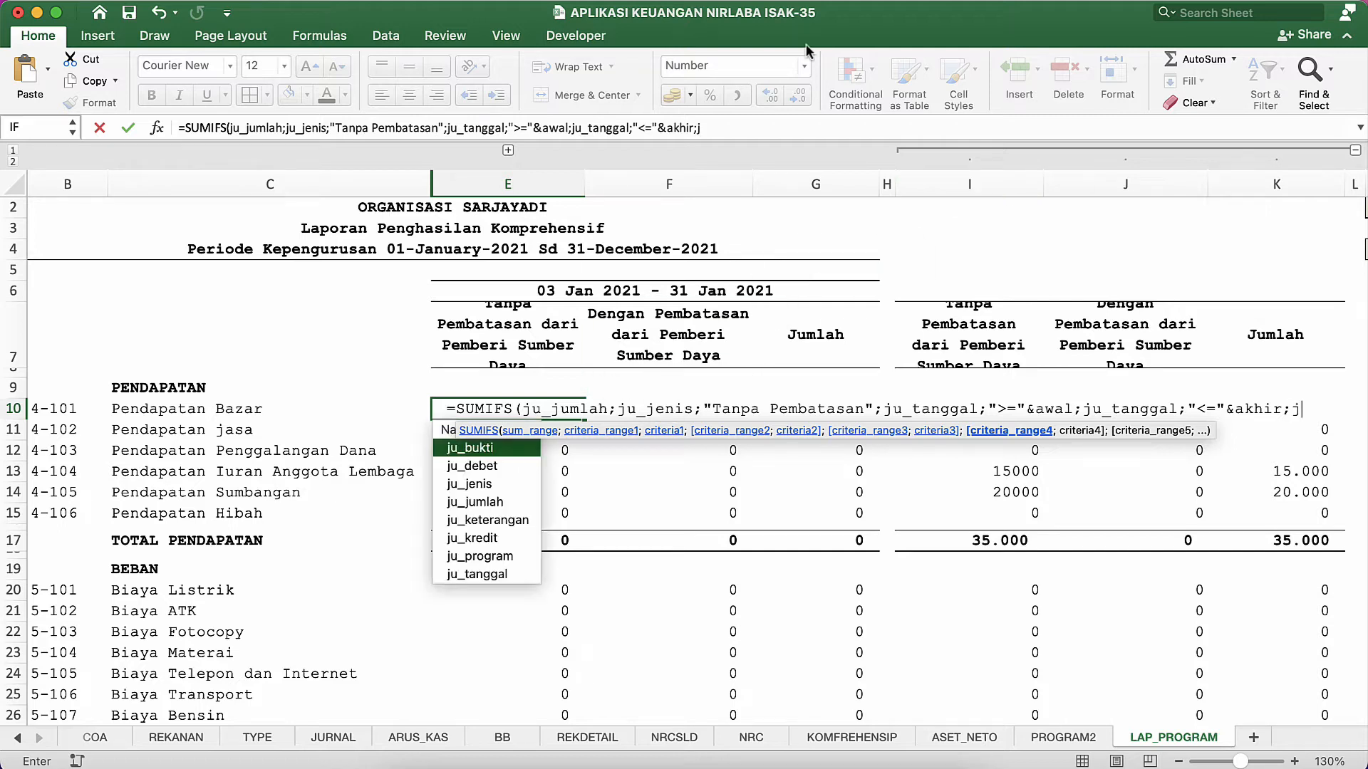
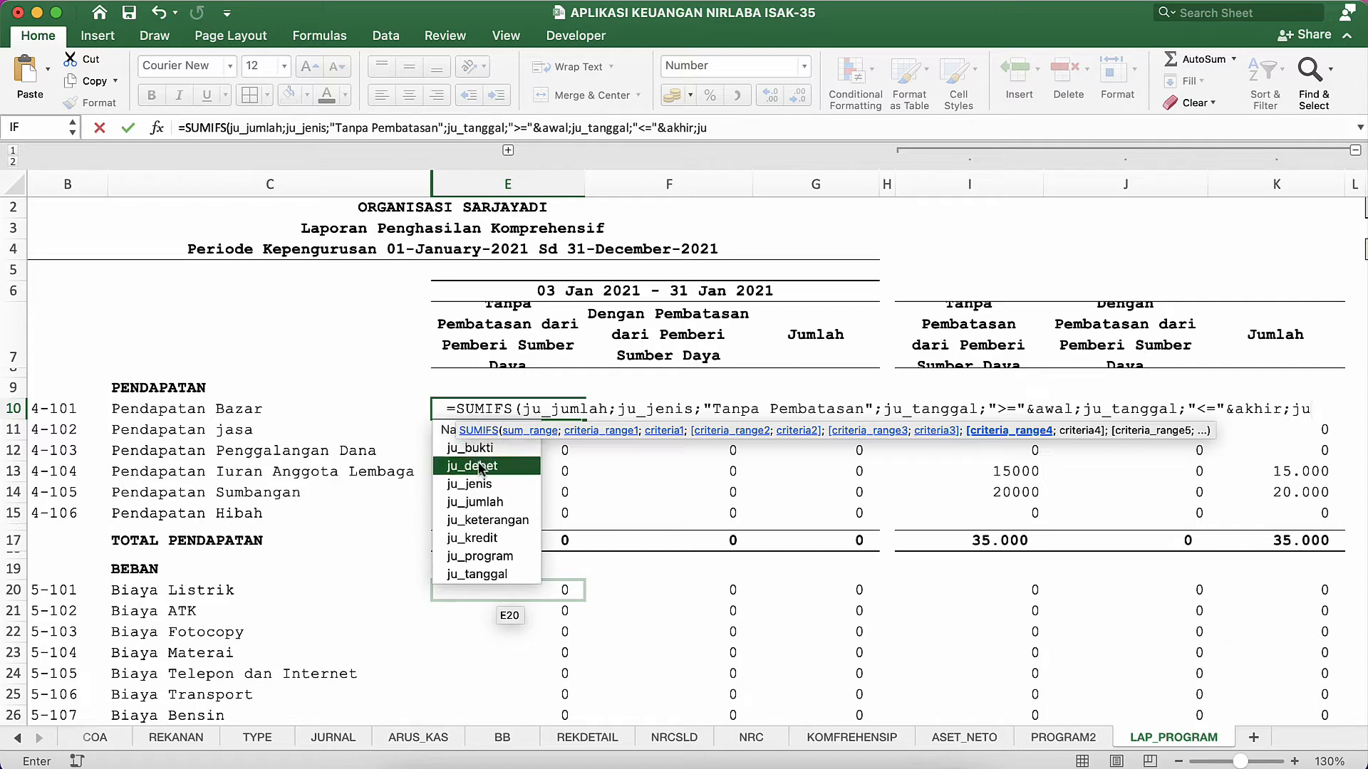
double_click(496, 539)
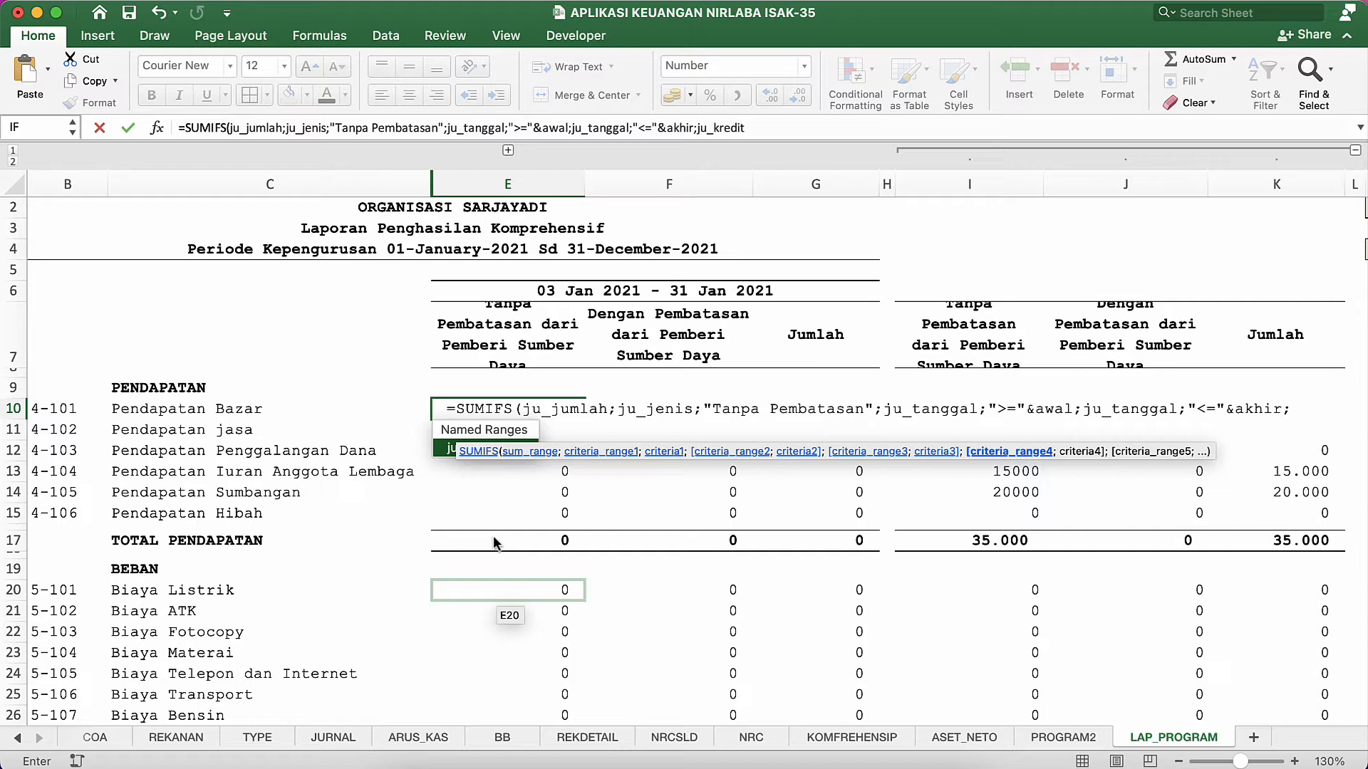
key(Escape)
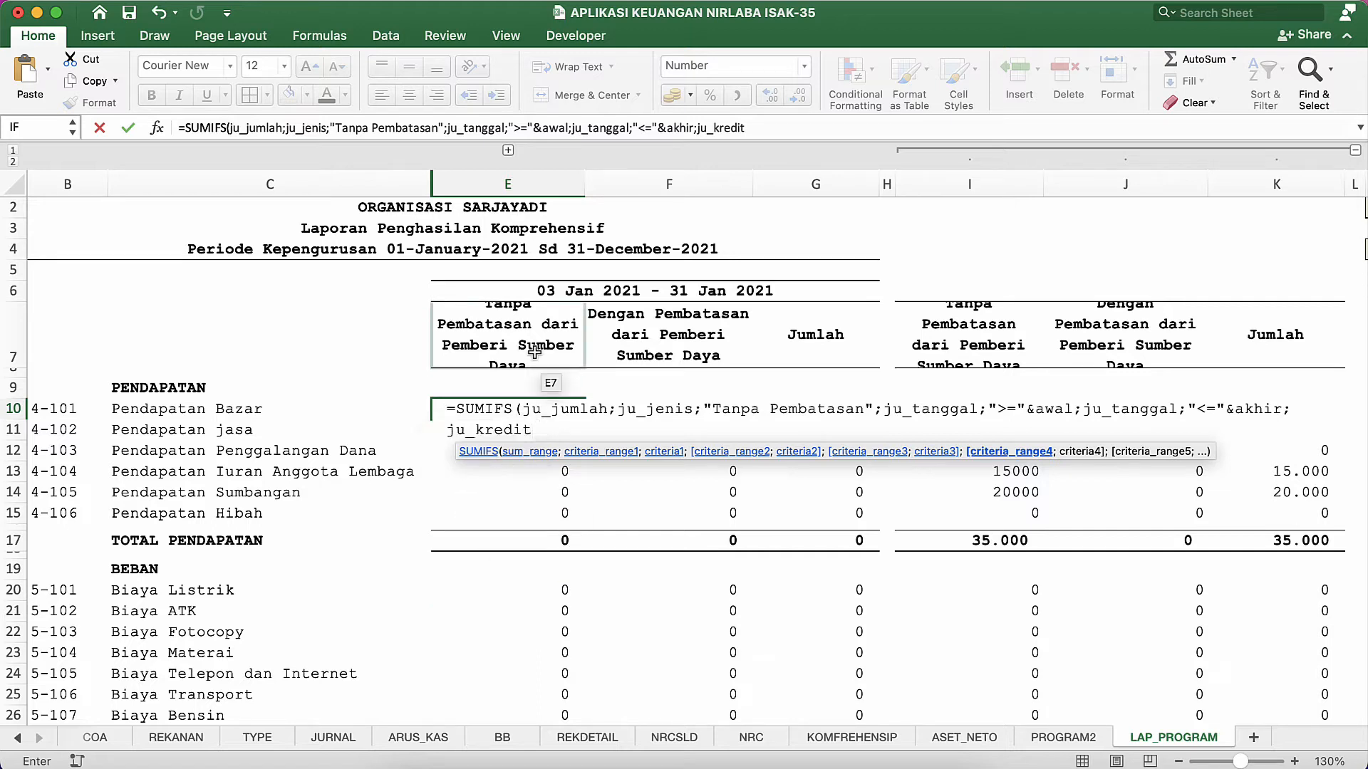
text(;)
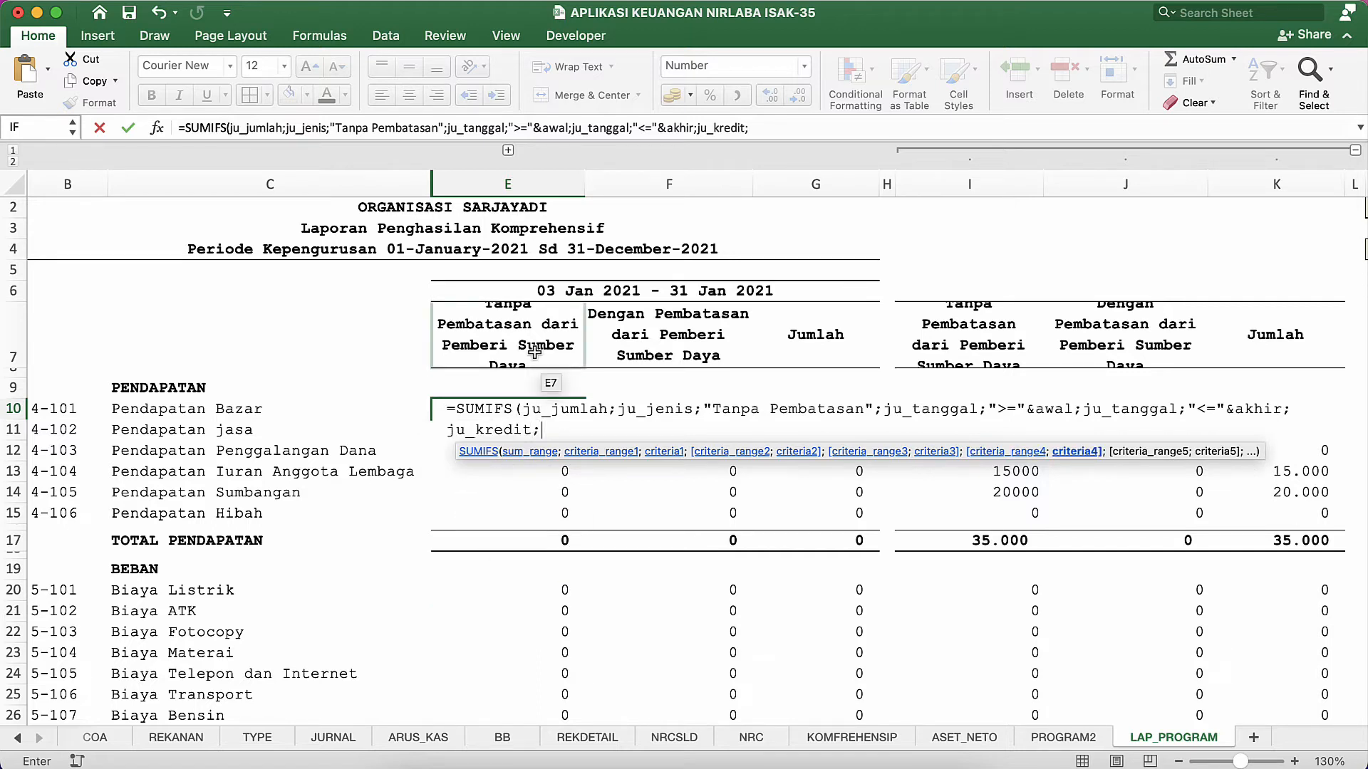
click(59, 411)
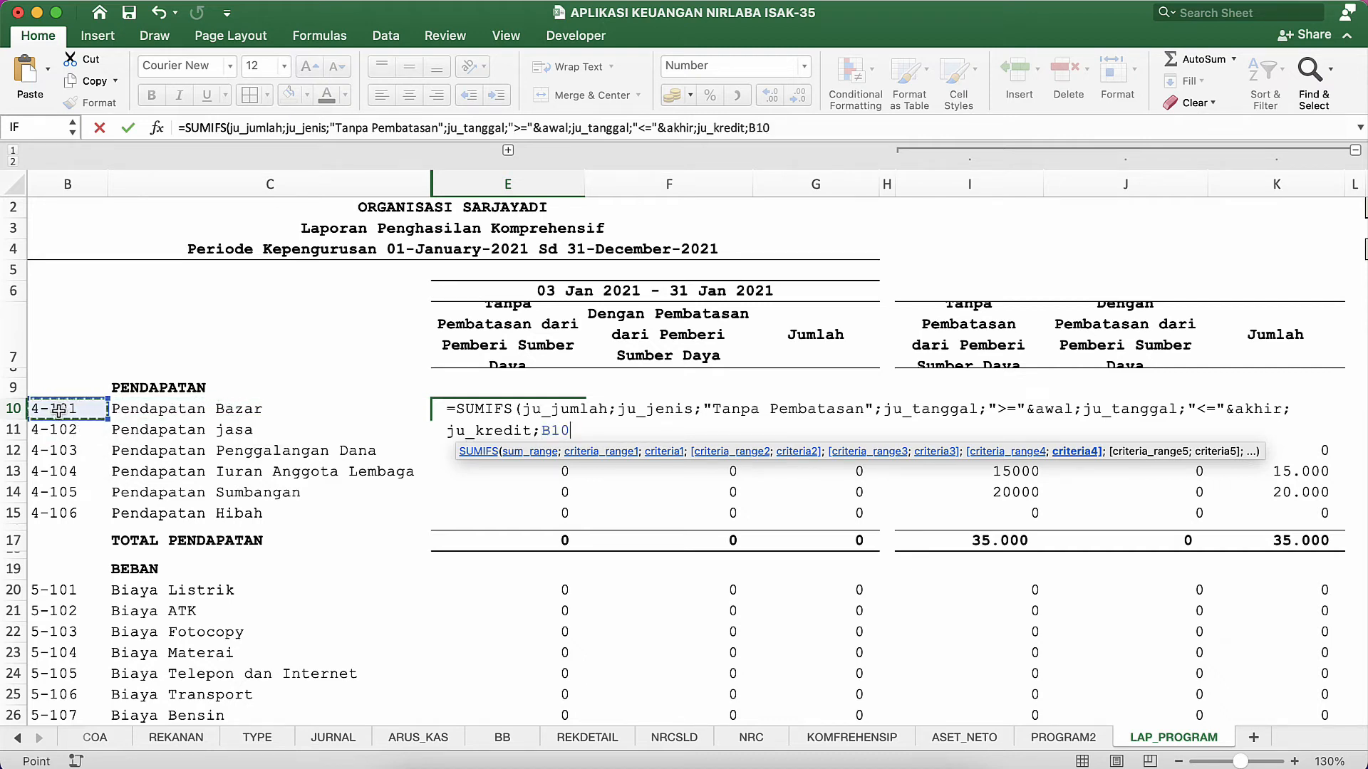
text(&" | "&)
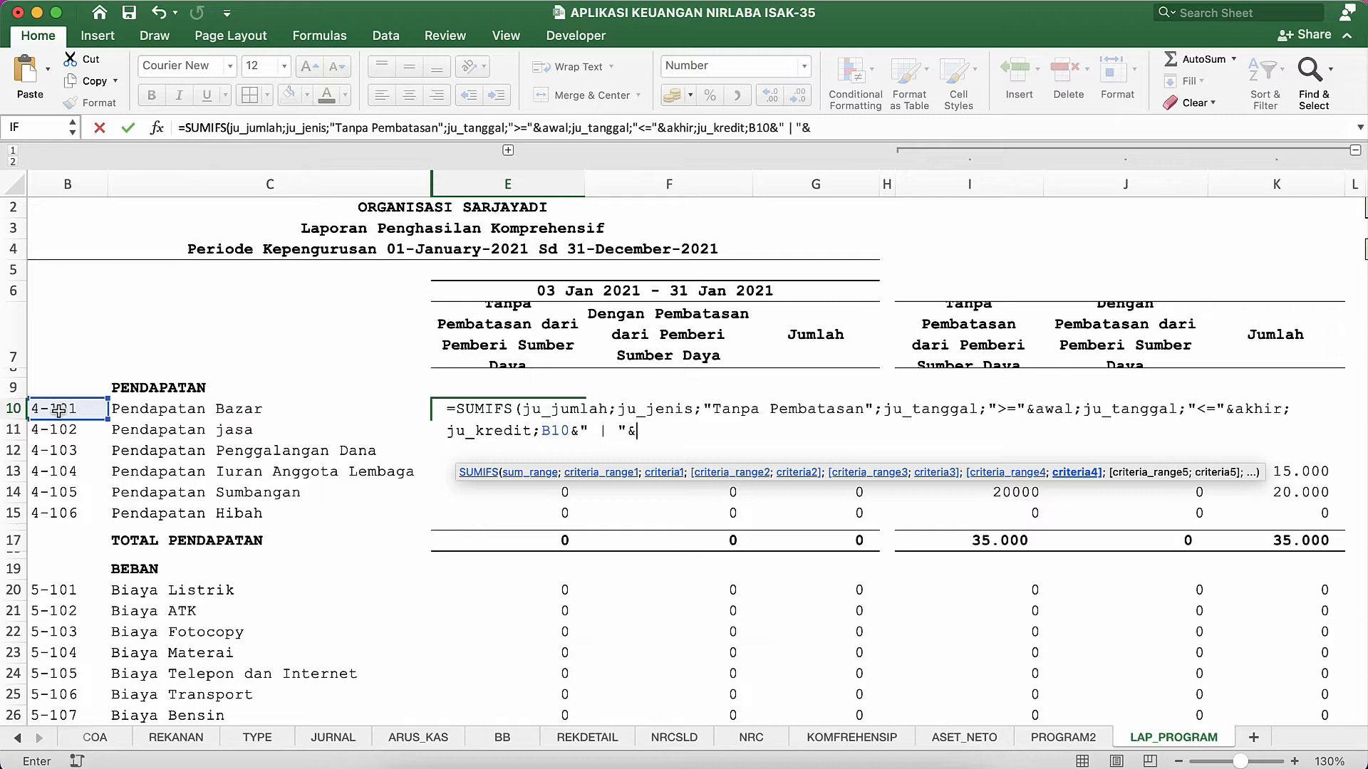
click(143, 411)
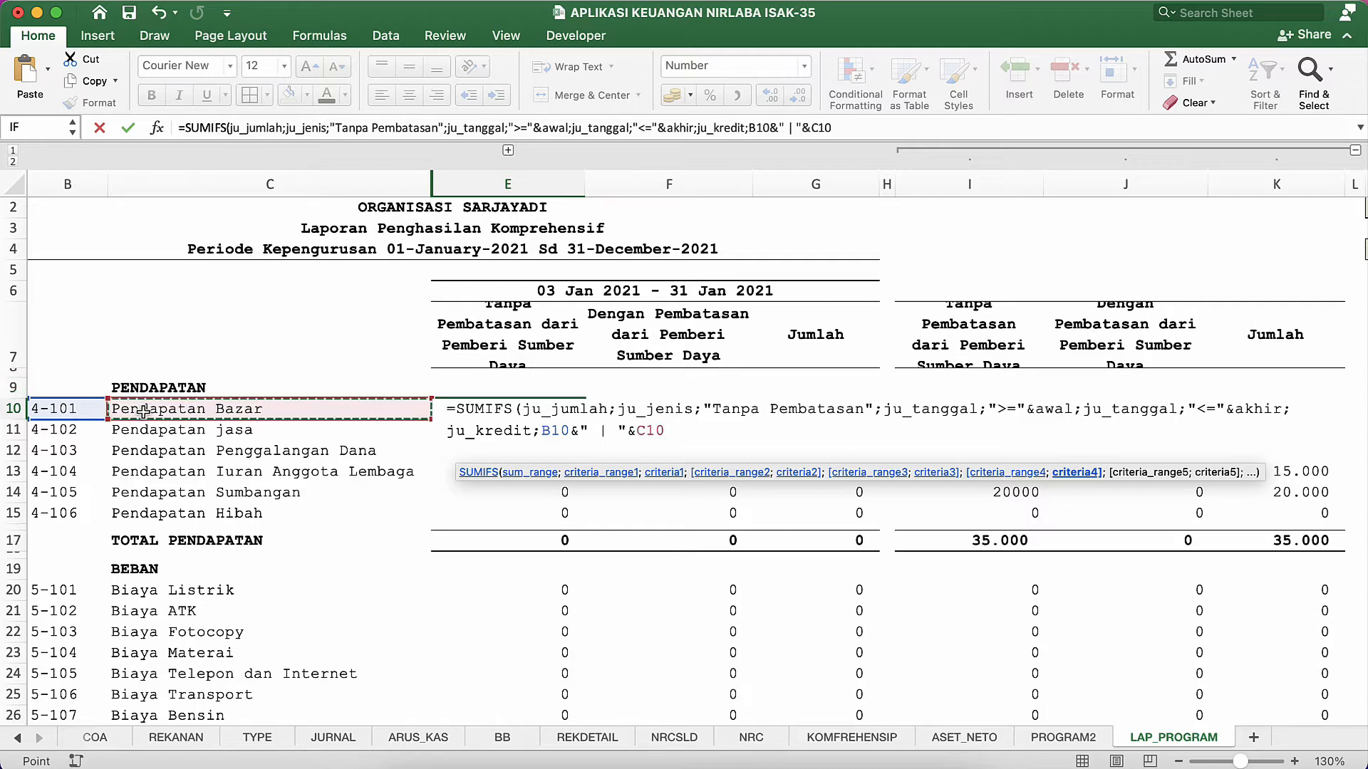
text())
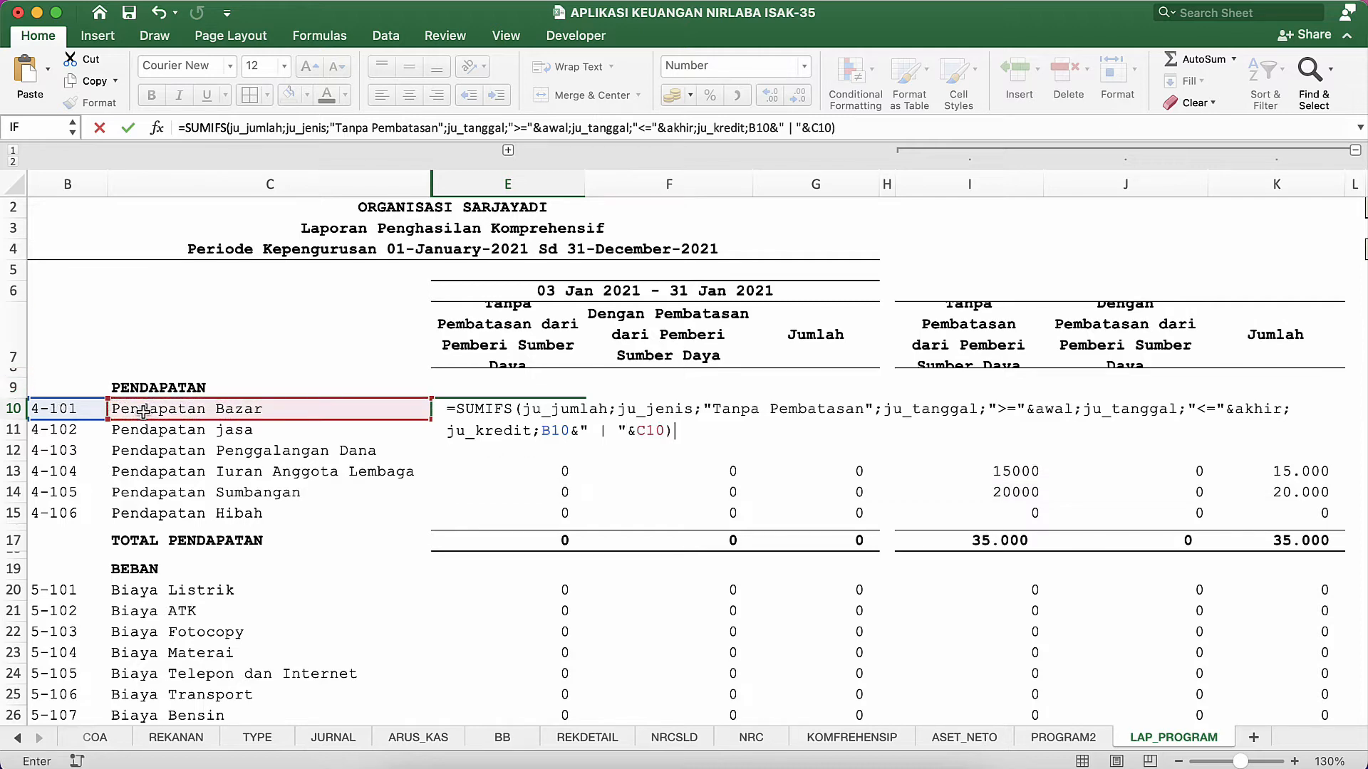
key(Return)
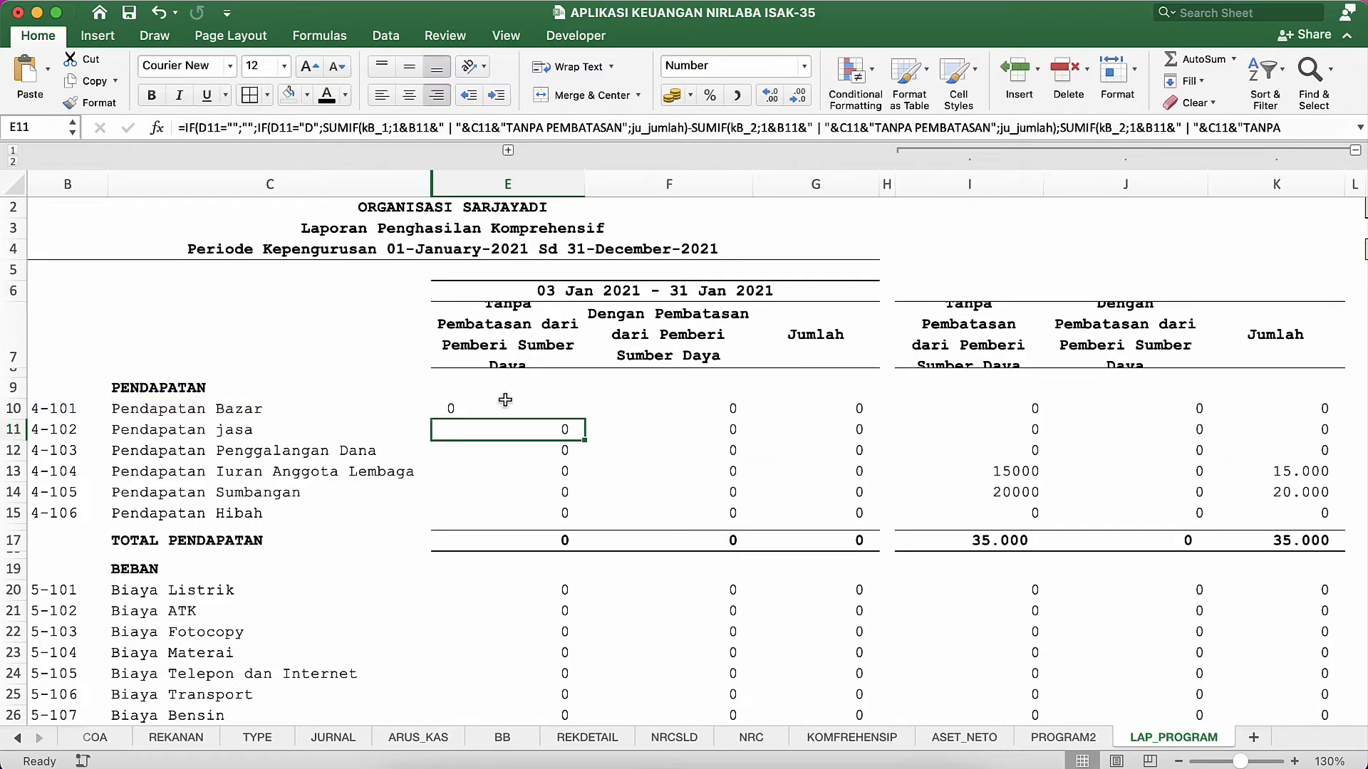
Review the SUMIFS formula in E10 and compare its account criterion with the combined code-and-name labels in the COA sheet's grouped column.
click(505, 402)
double_click(505, 408)
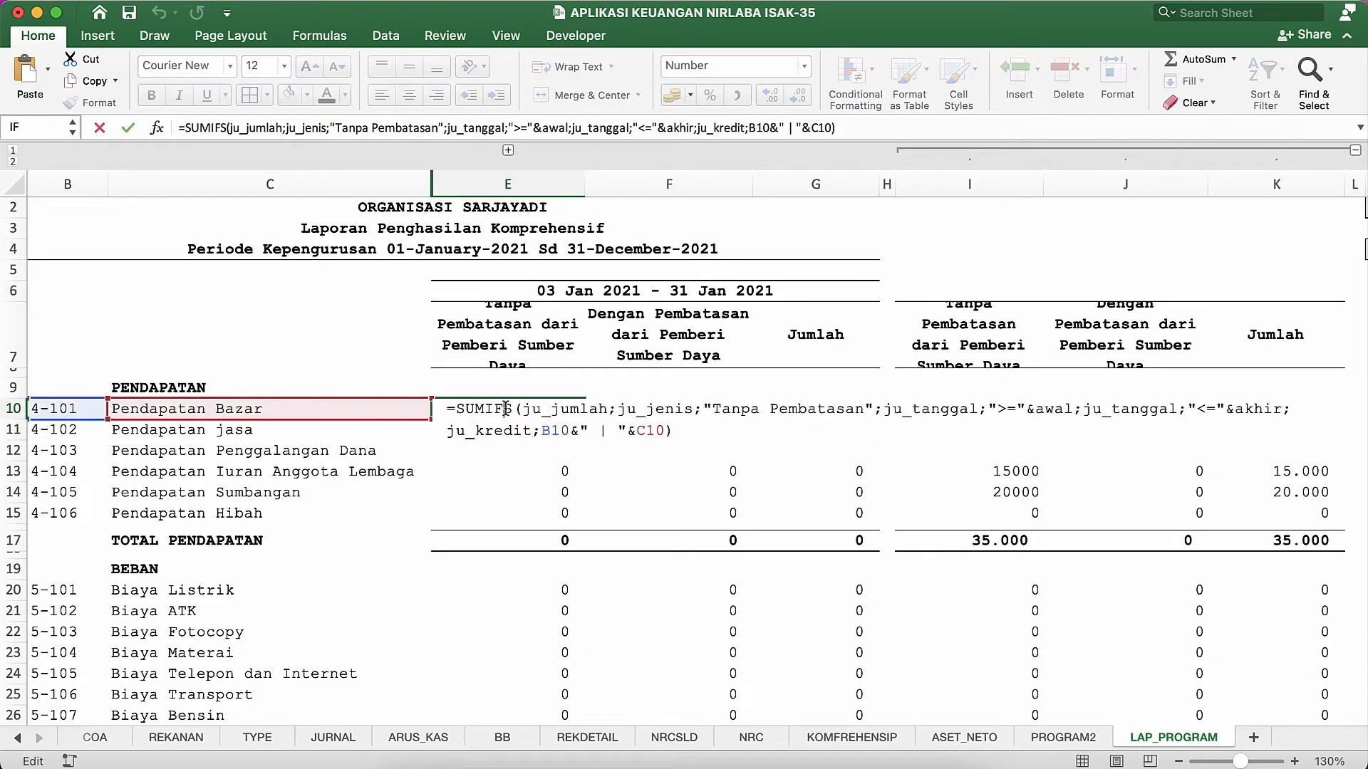
key(Return)
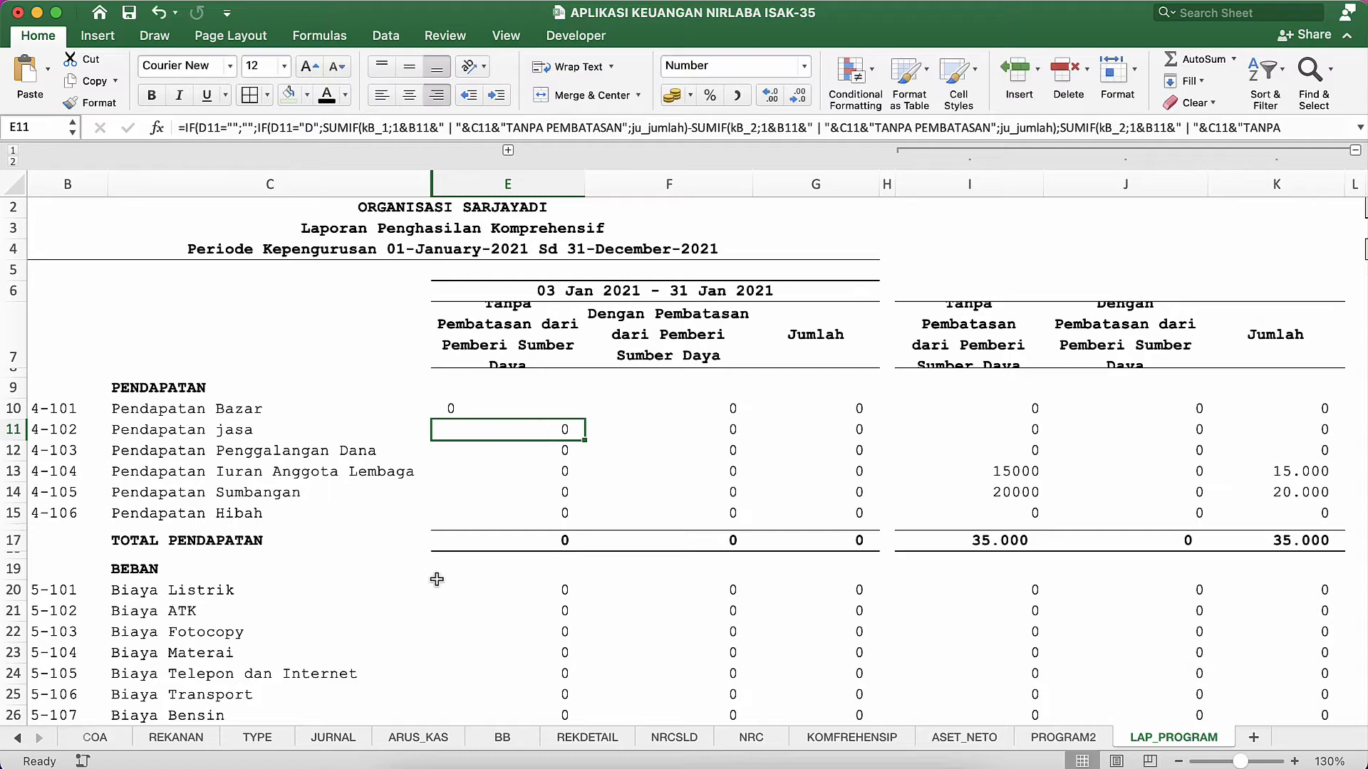
click(89, 738)
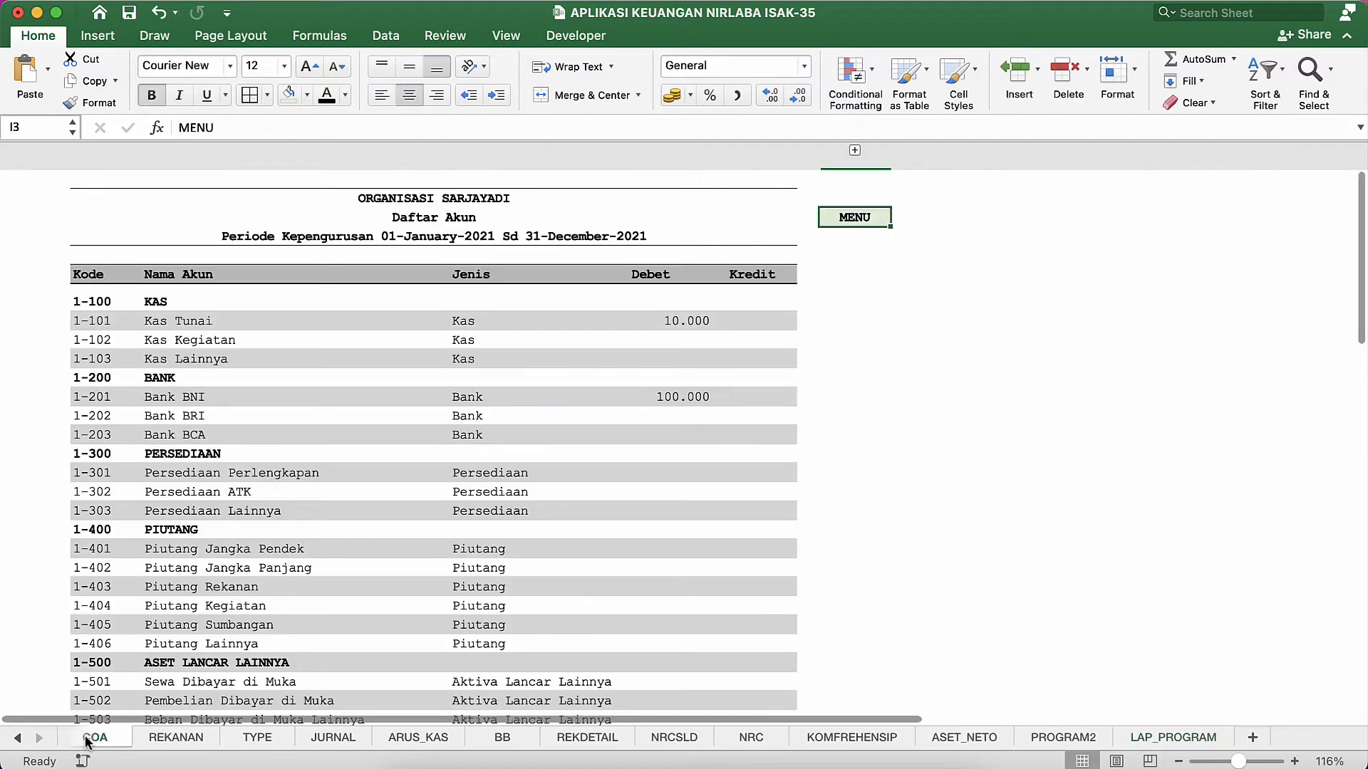
click(269, 305)
click(299, 320)
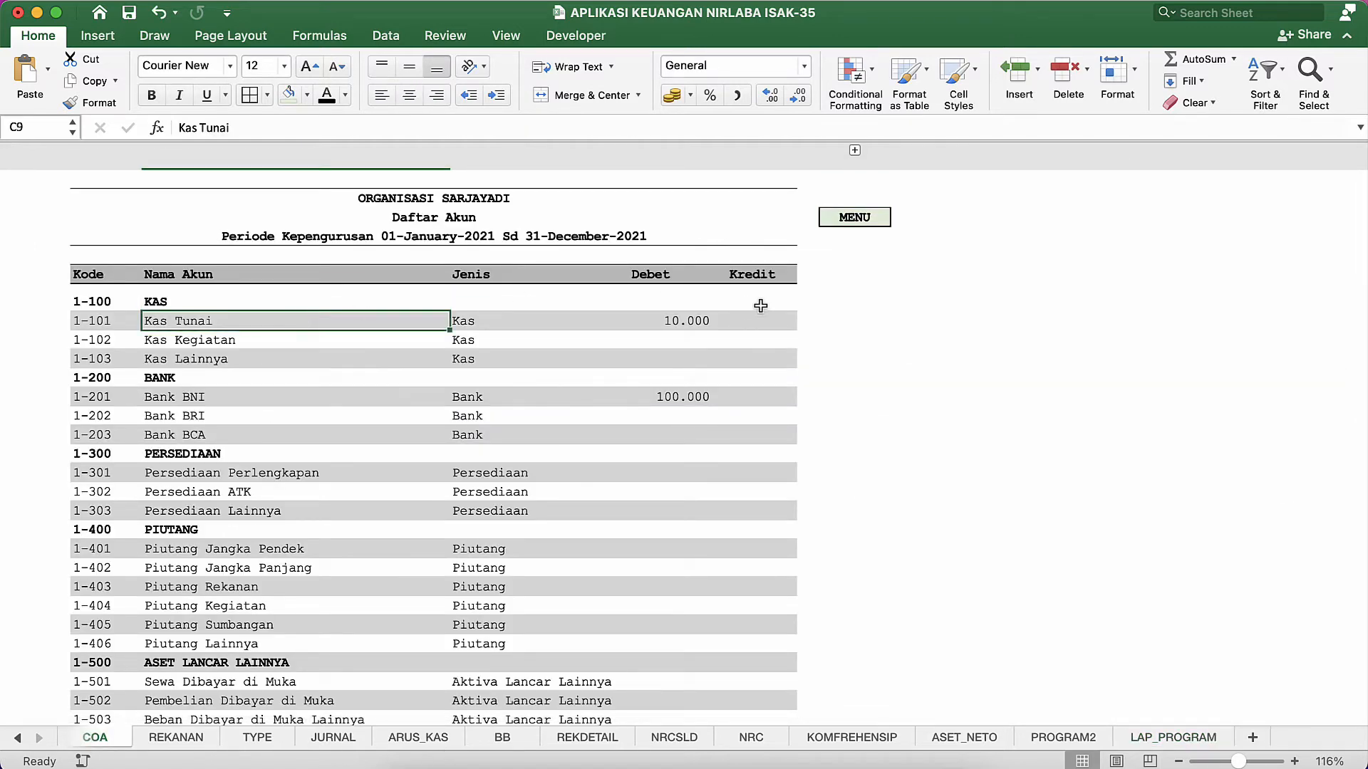
click(854, 151)
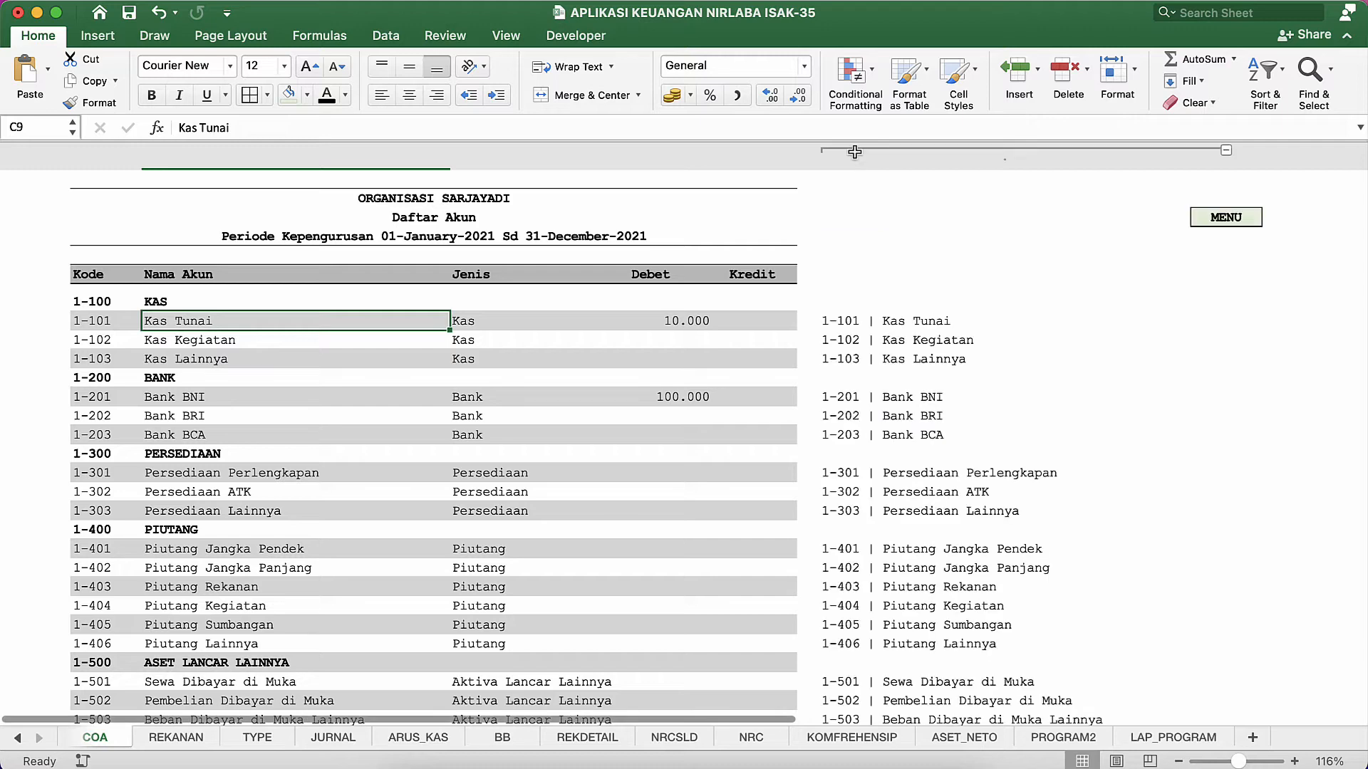
click(852, 356)
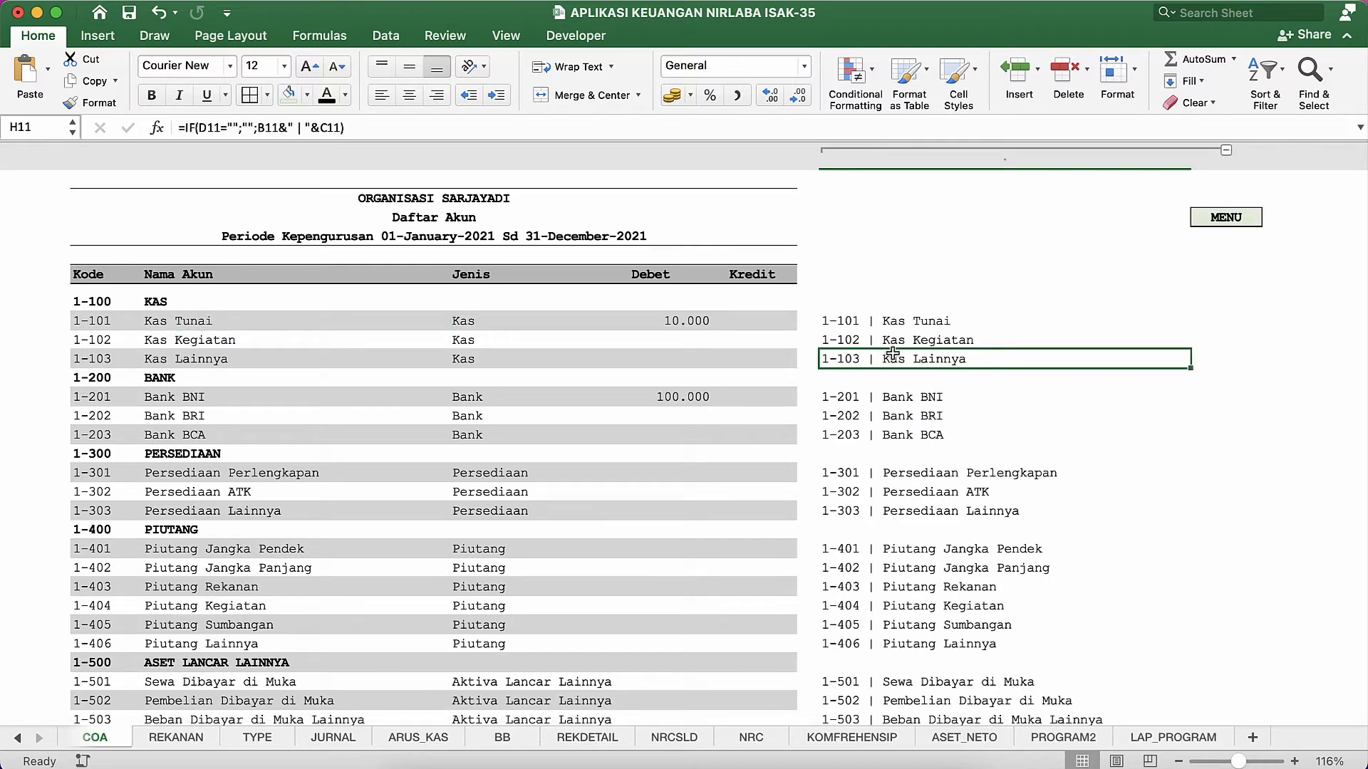
click(1225, 151)
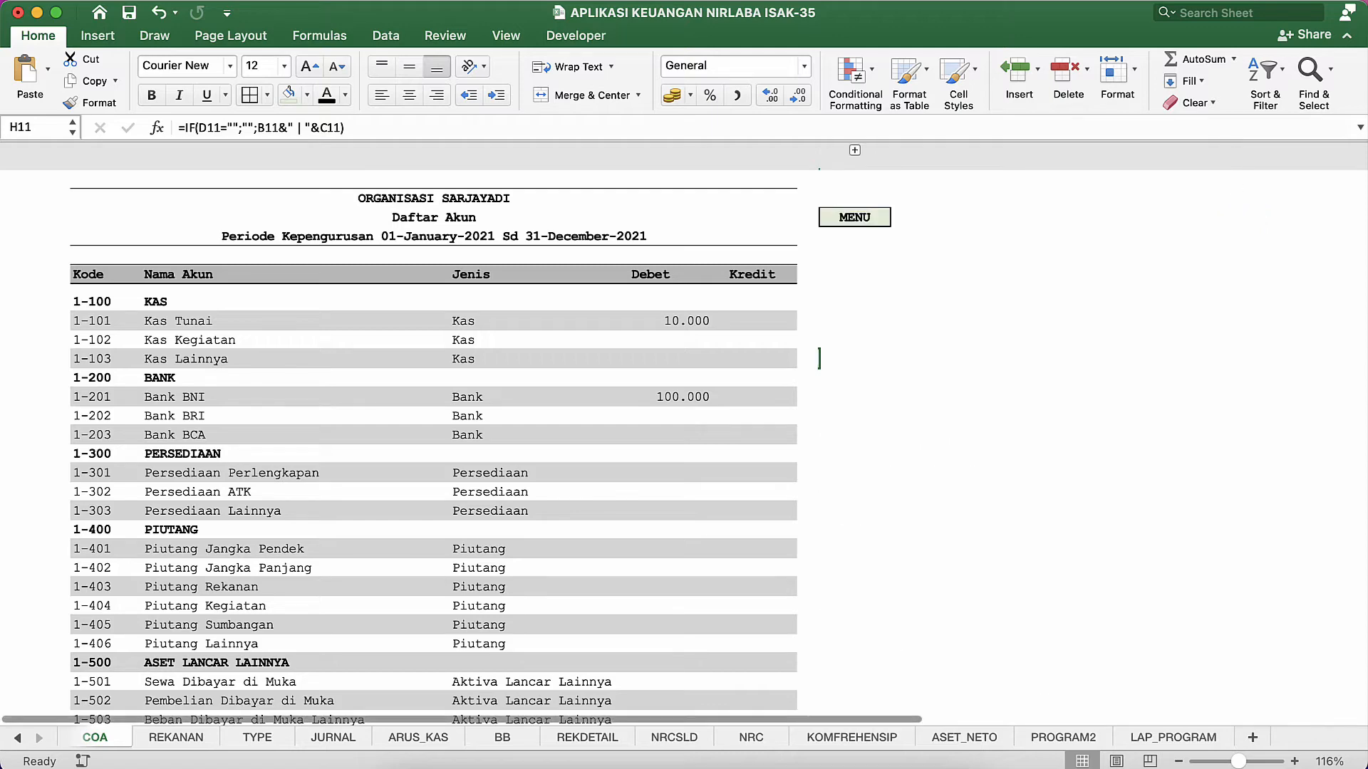
click(1174, 738)
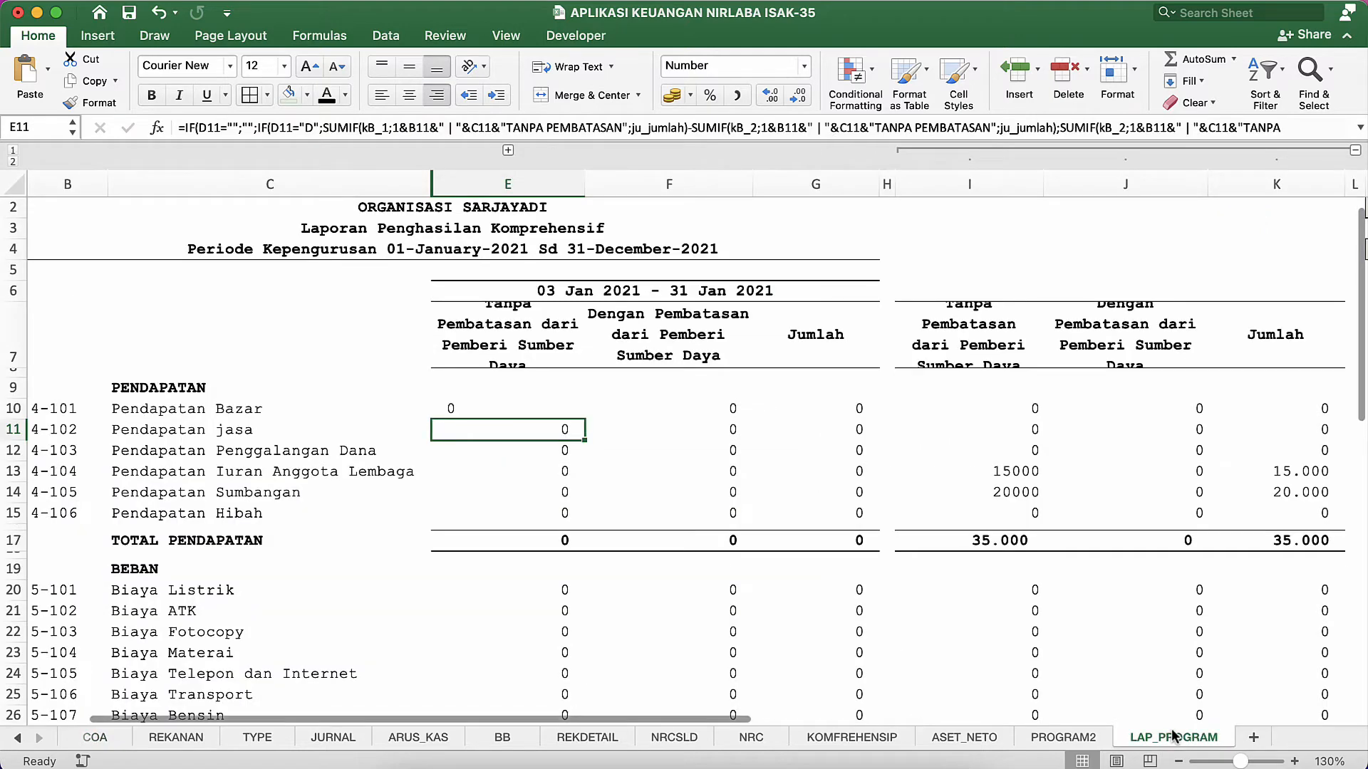
click(494, 409)
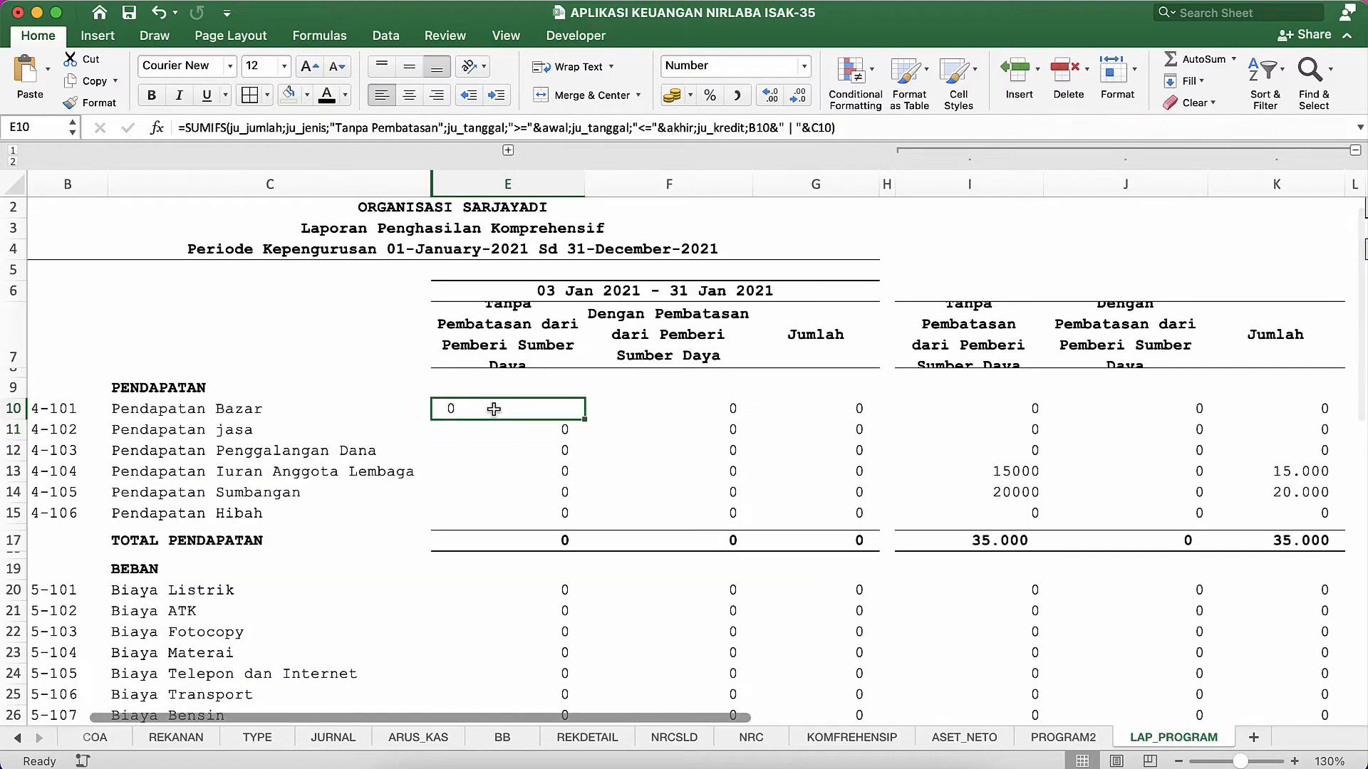
Examine the Akun Kredit and Jumlah entries of the first two transactions in the JURNAL sheet.
click(308, 736)
click(735, 460)
scroll(734, 458, right, 3)
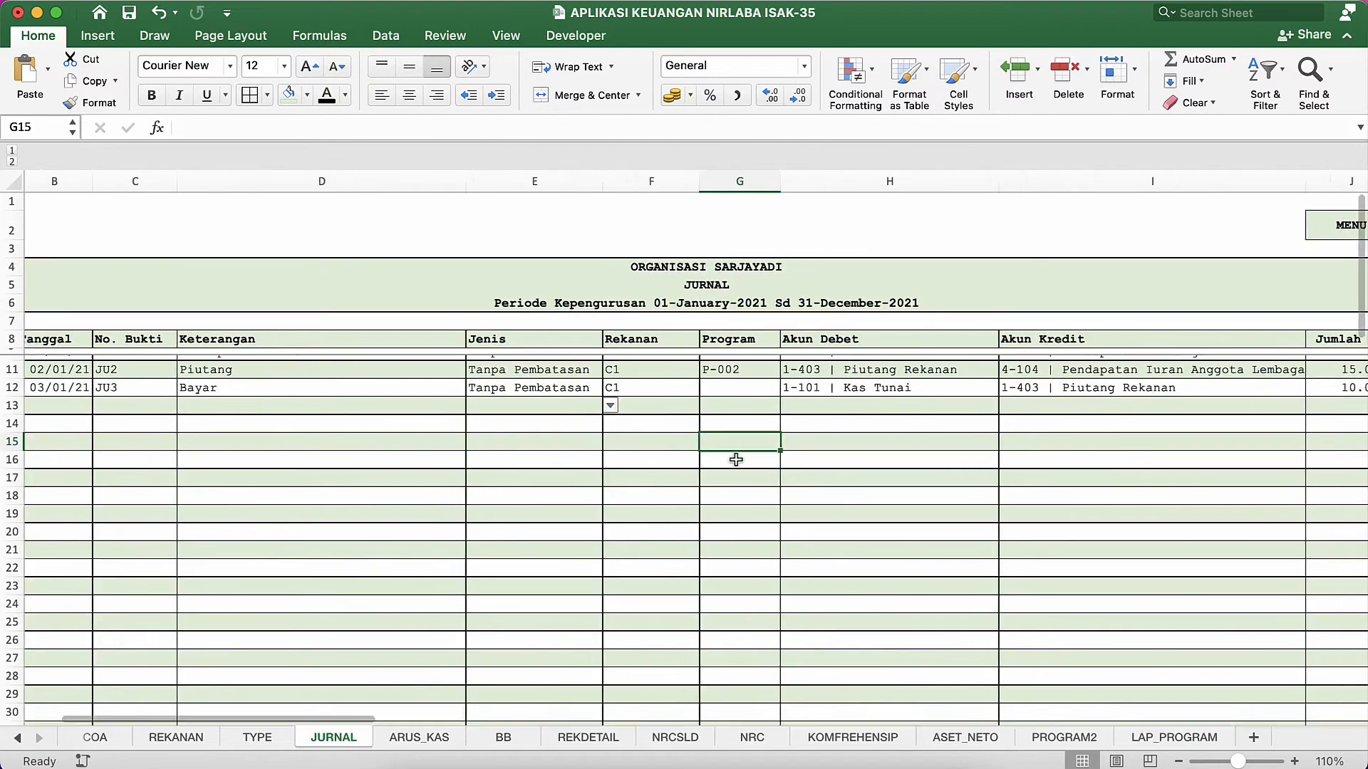
click(915, 387)
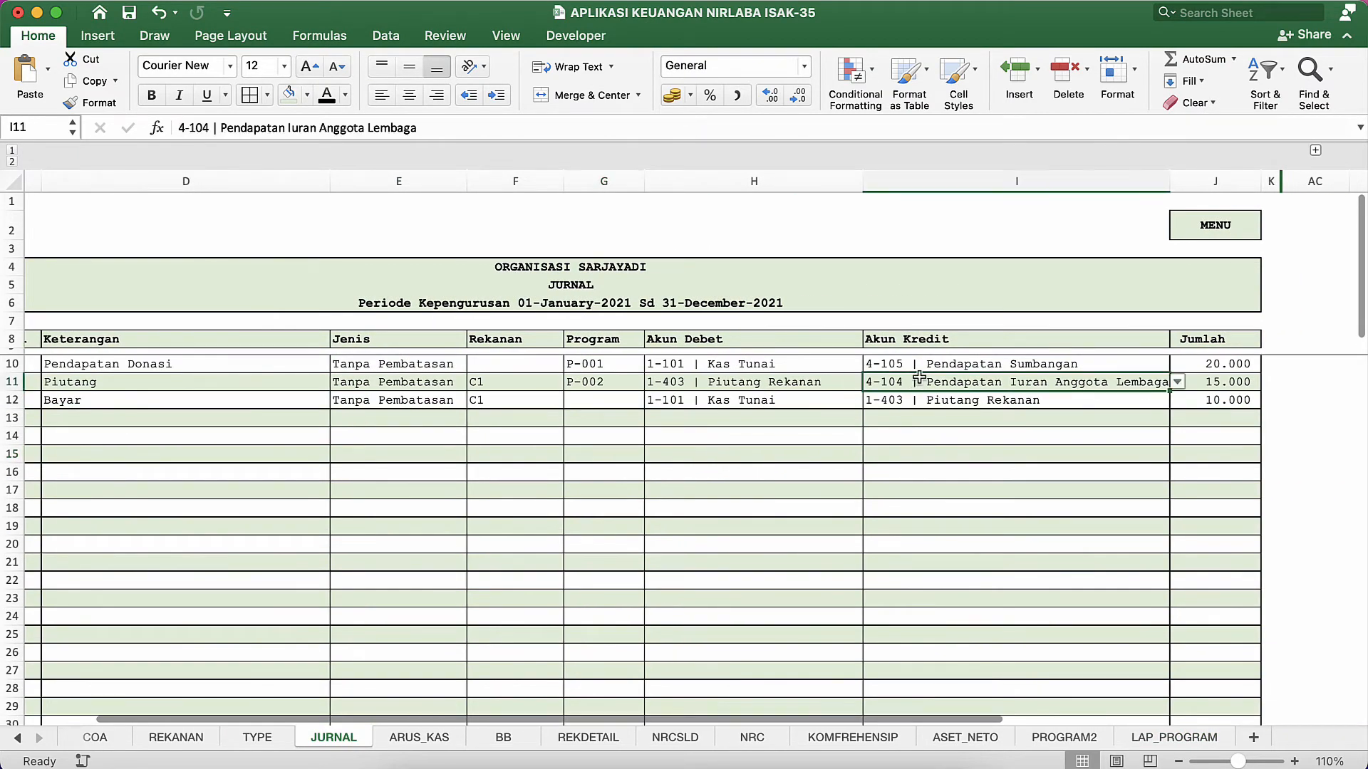
click(915, 362)
click(1225, 372)
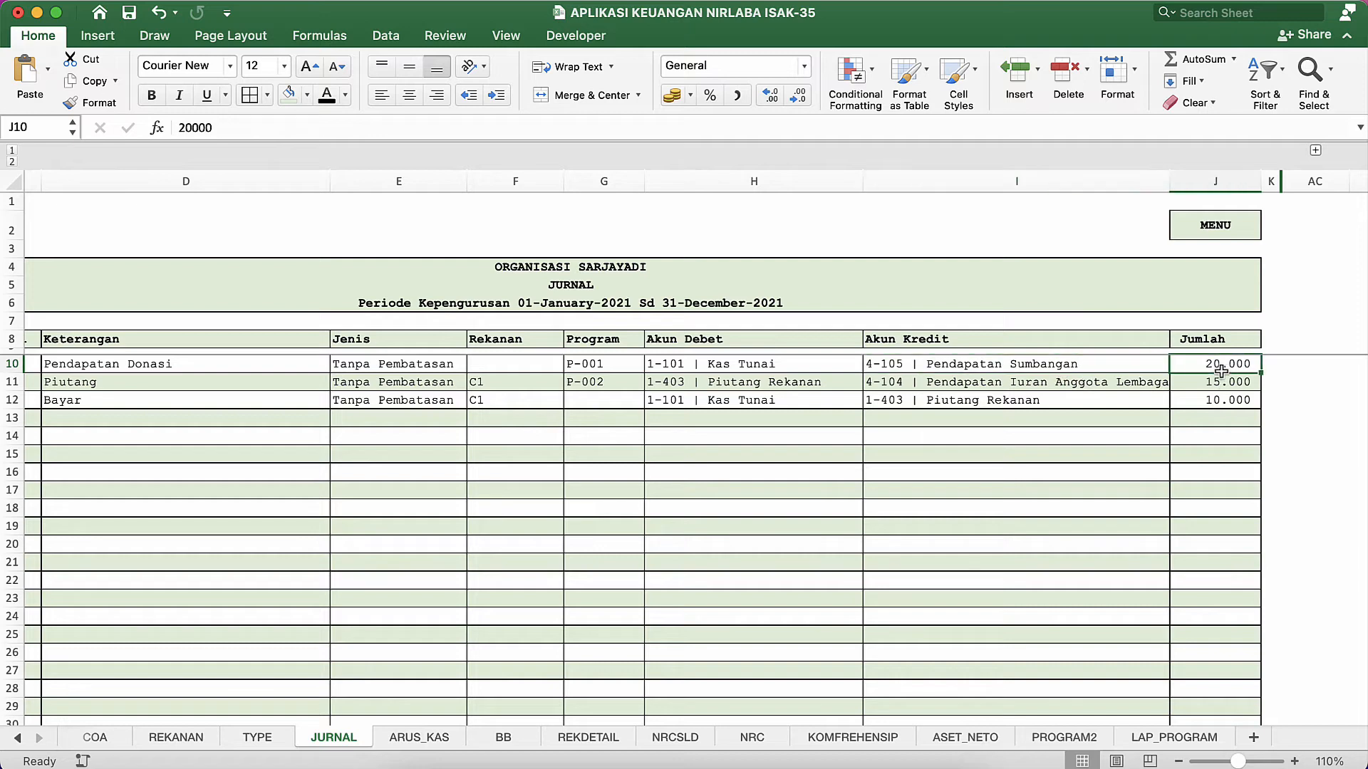
click(800, 431)
Check the Tanggal, Jenis, Program and Rekanan entries of the recorded transactions in the JURNAL sheet.
scroll(800, 431, left, 3)
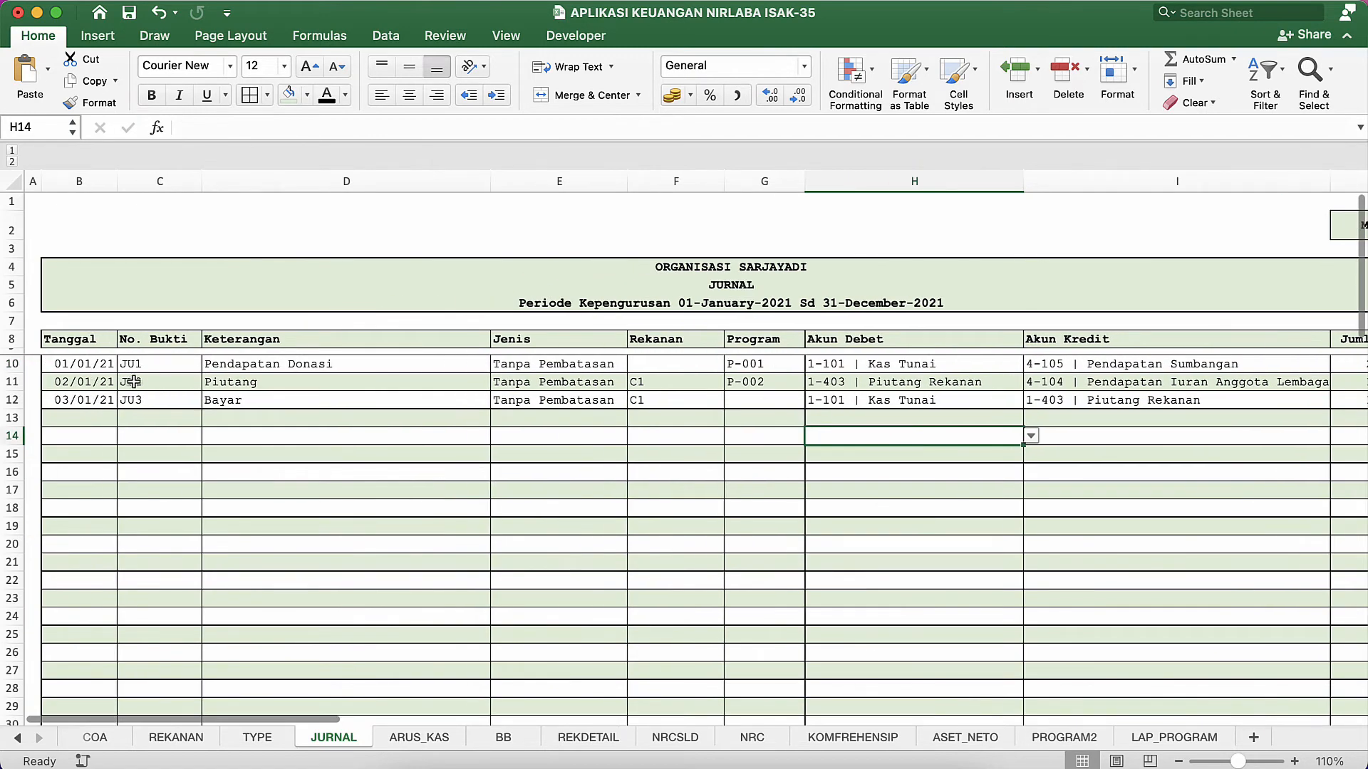
click(107, 364)
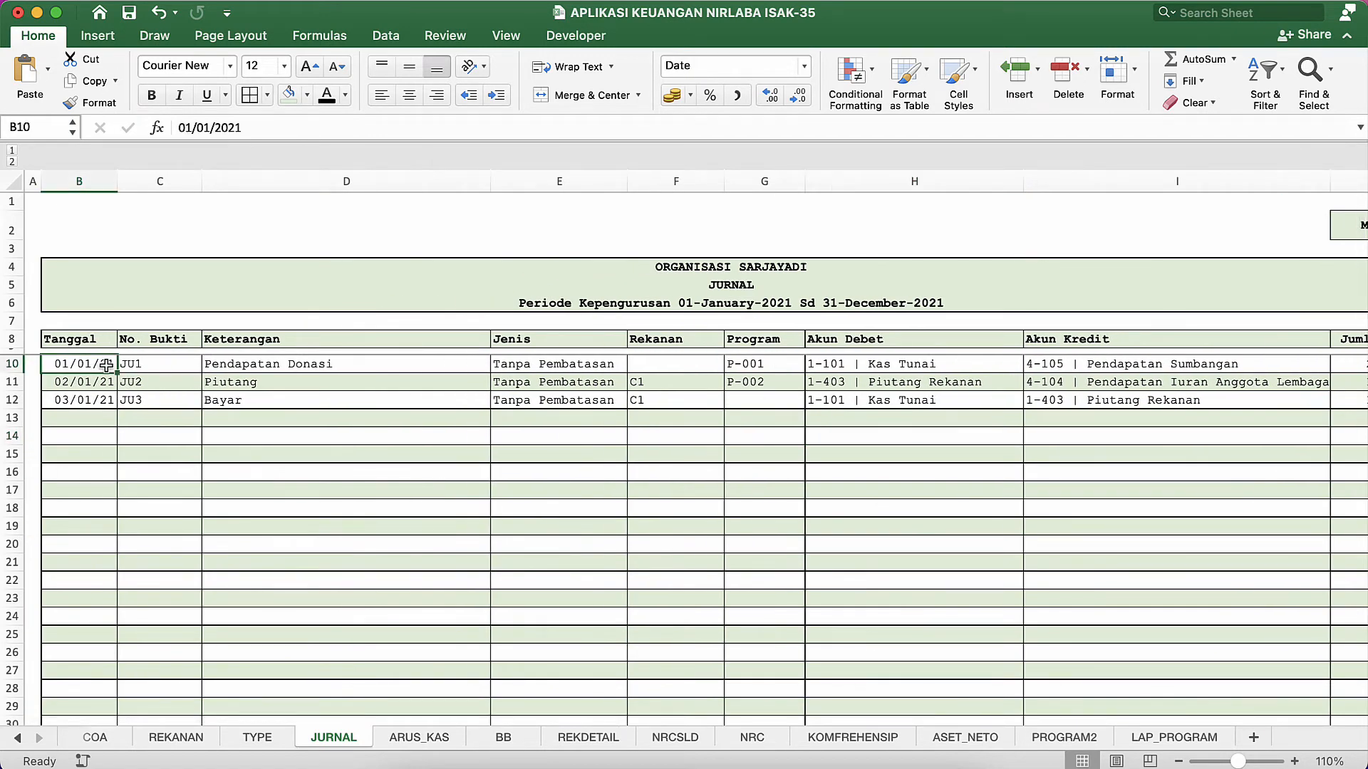
click(93, 388)
click(109, 417)
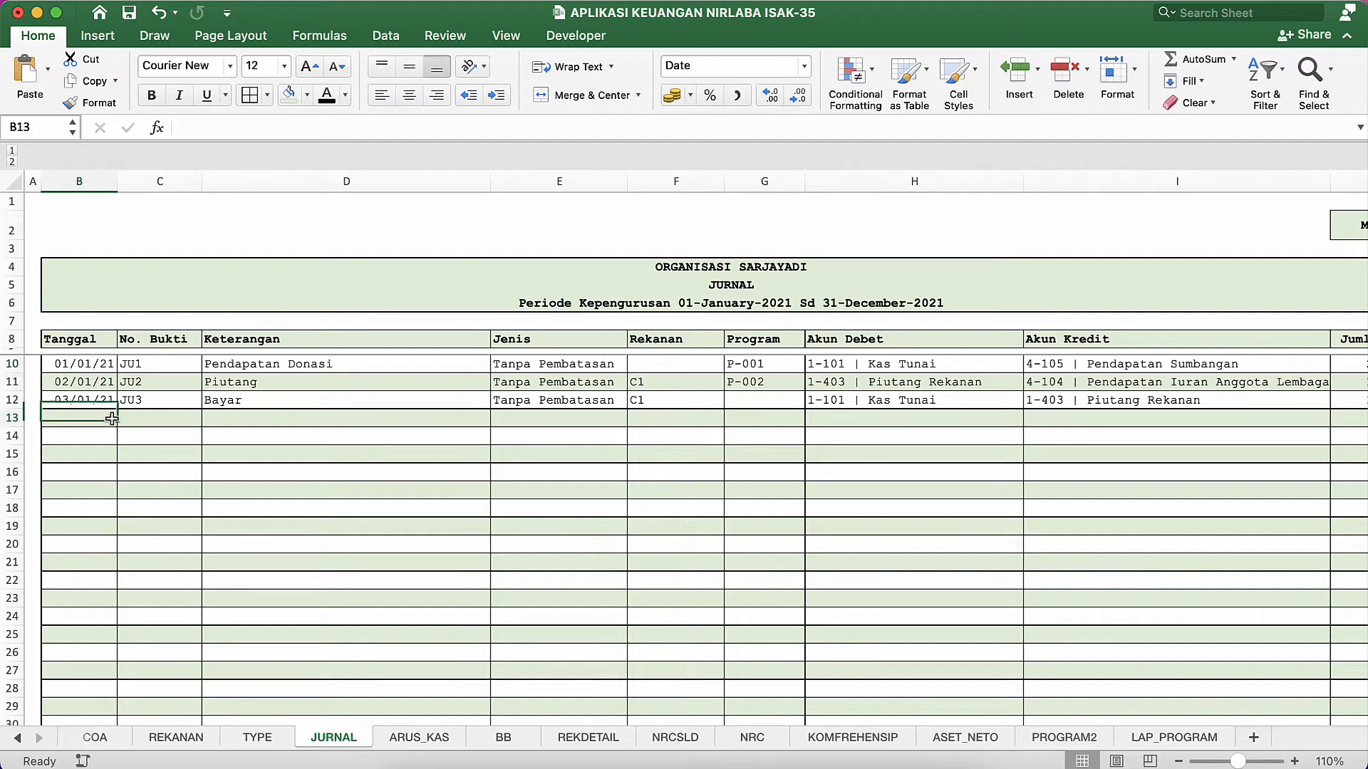
click(308, 420)
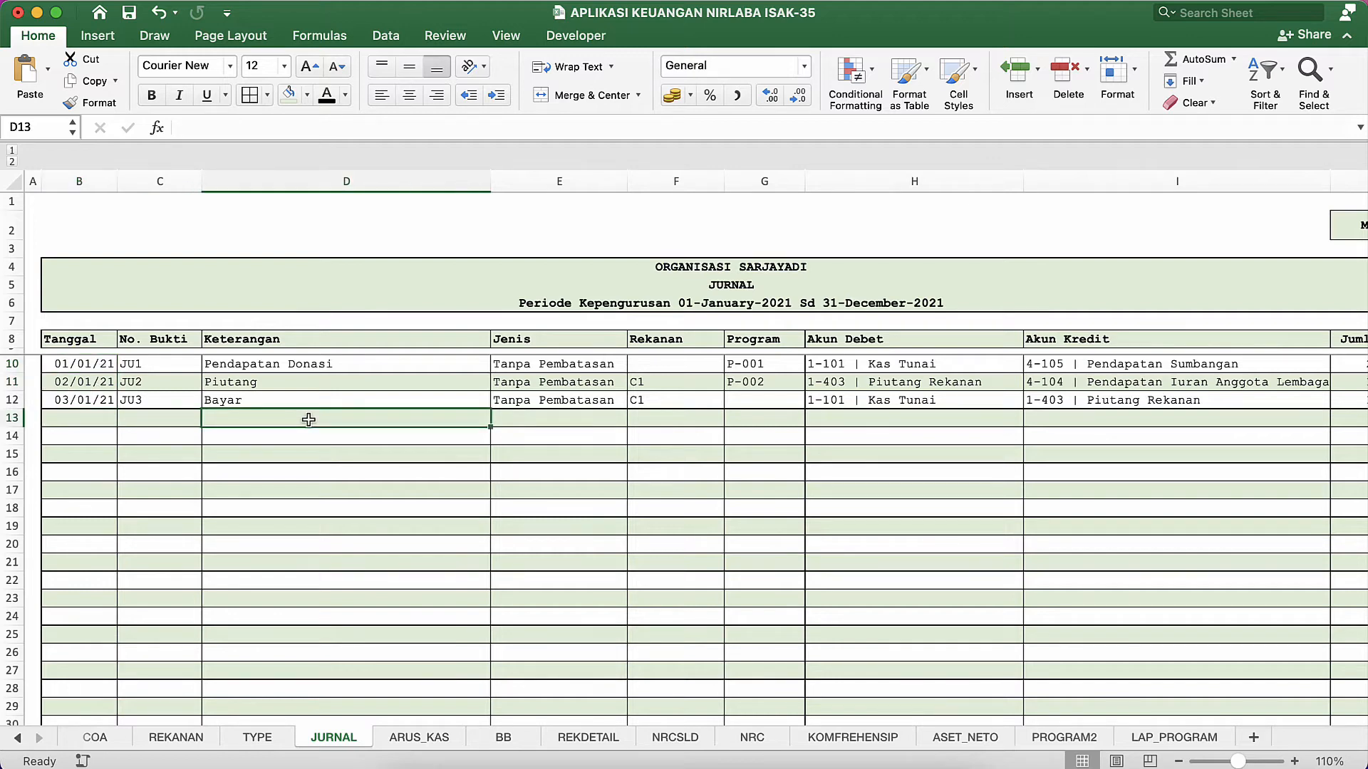
click(89, 382)
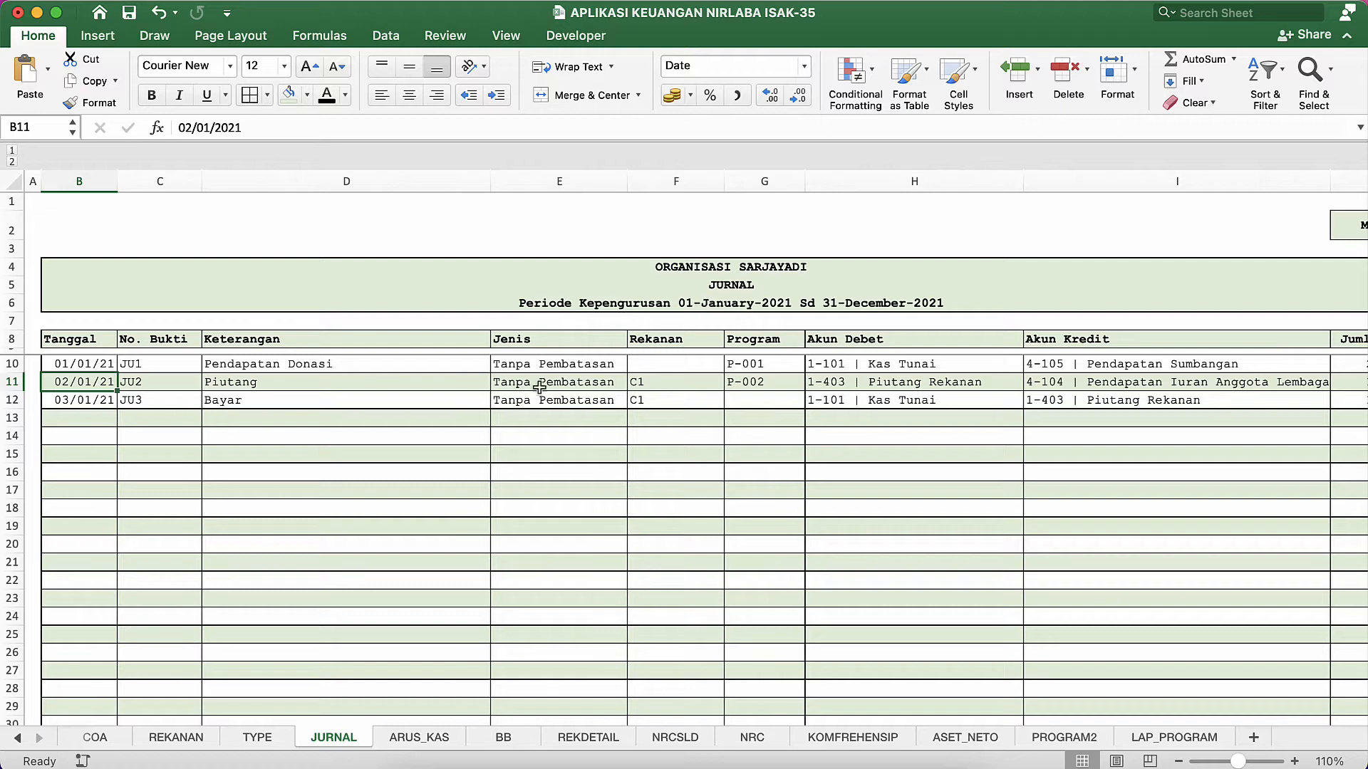
click(582, 363)
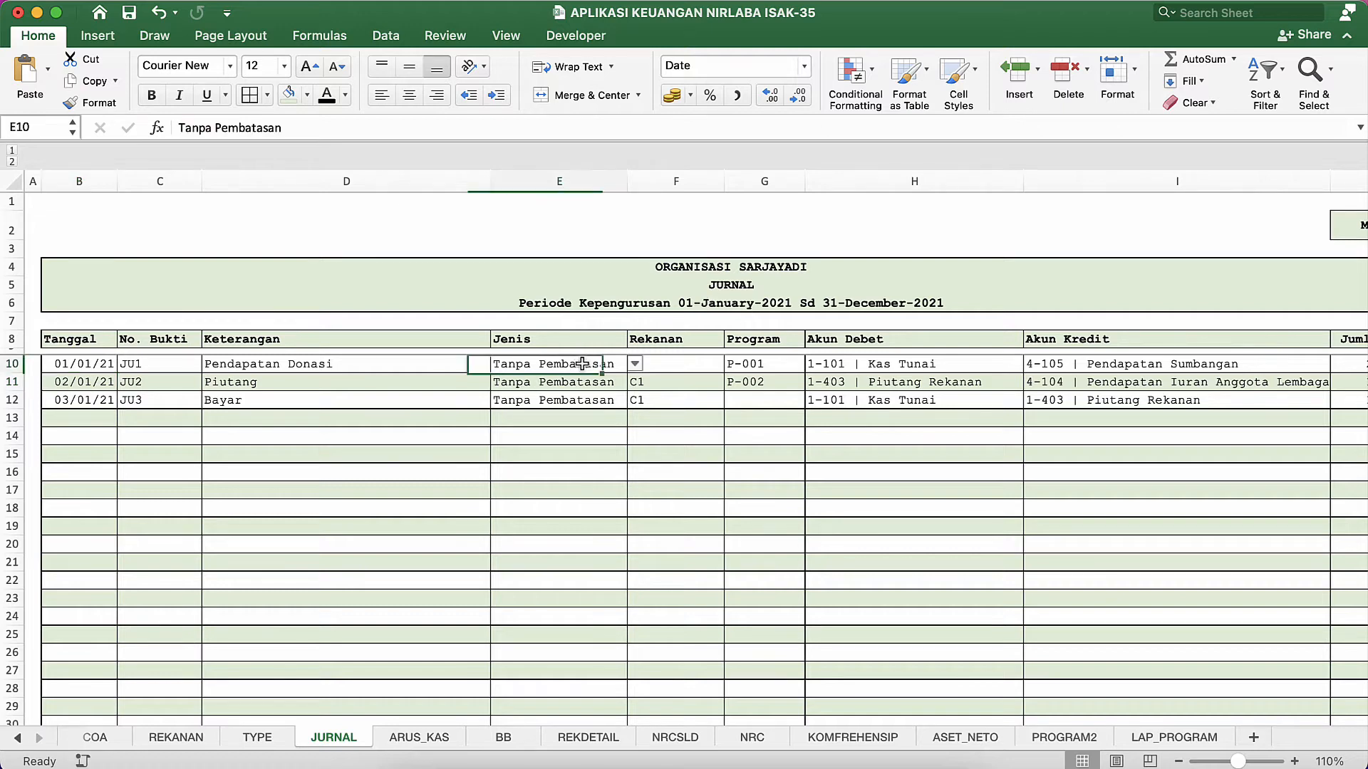
click(633, 363)
click(575, 358)
click(741, 361)
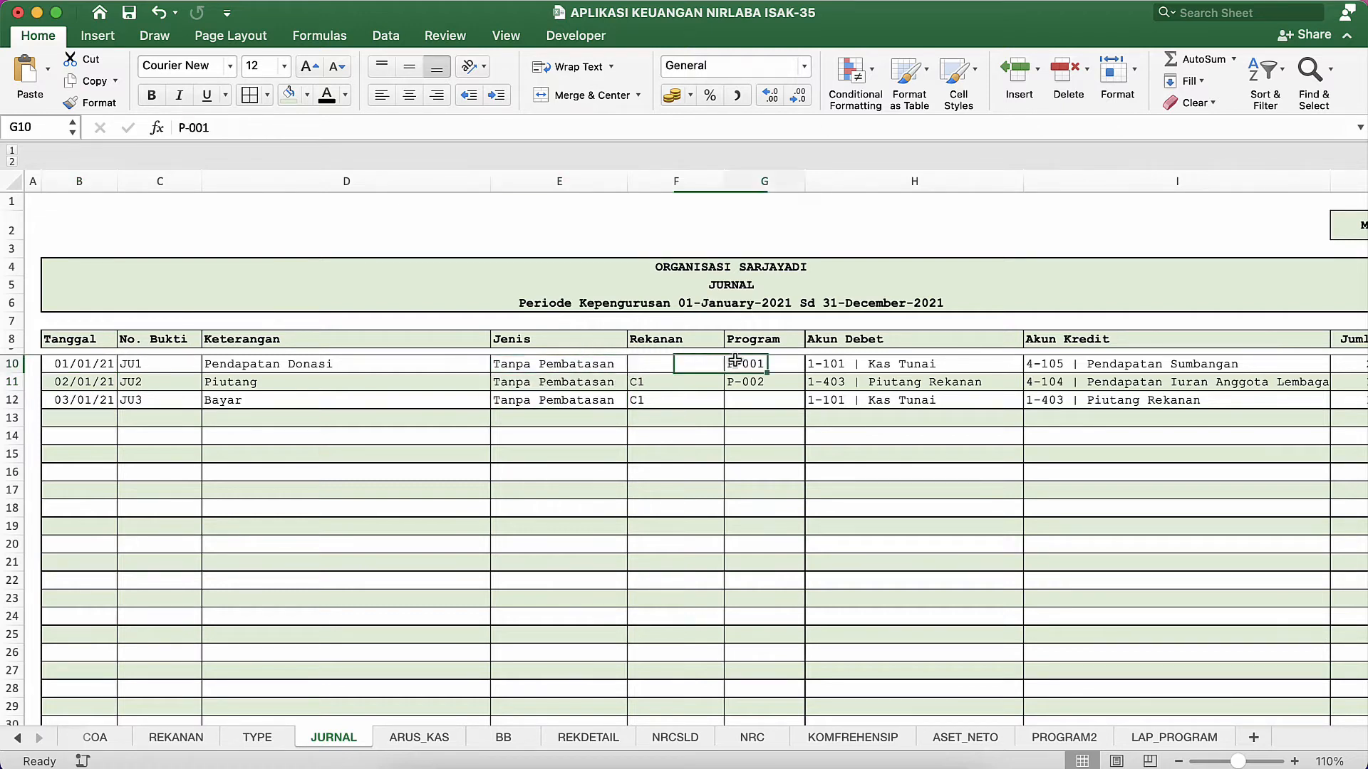
click(649, 370)
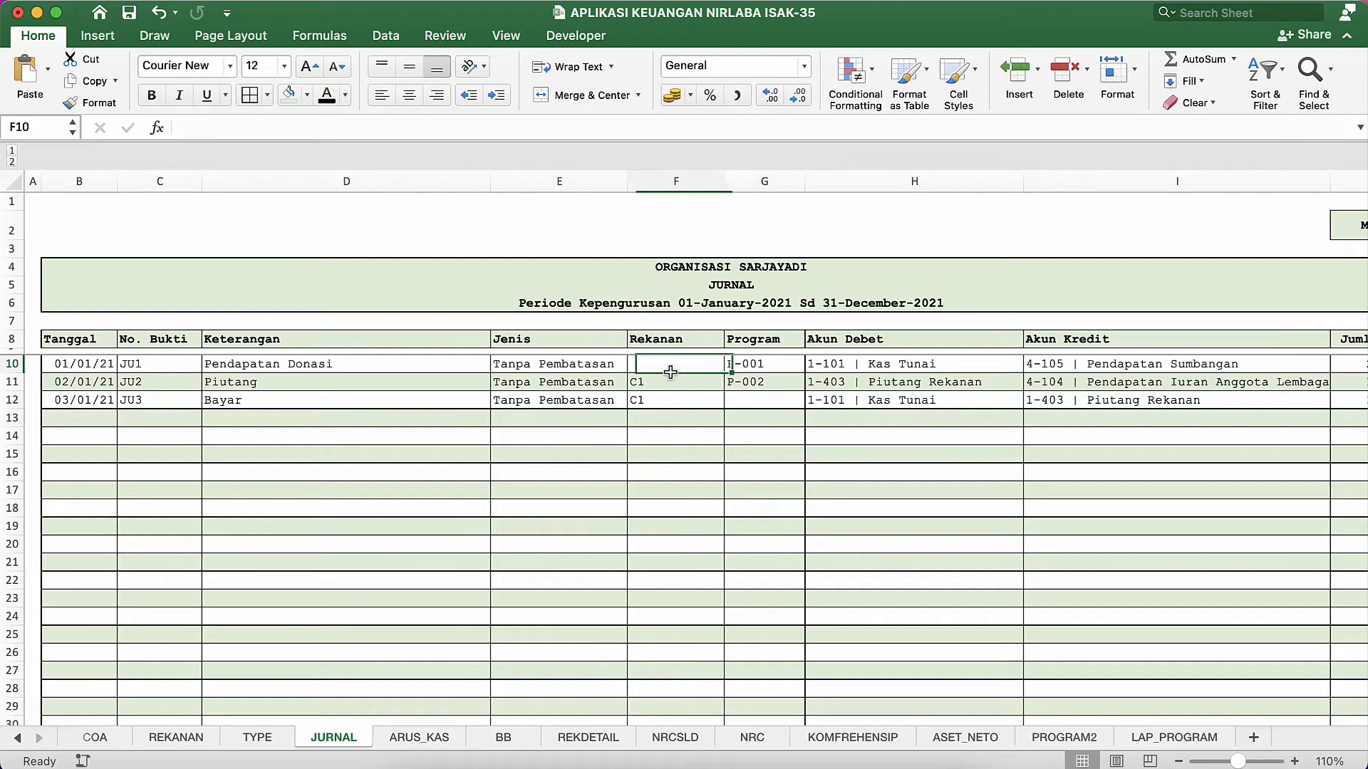
Check the Program entries in the JURNAL sheet and add ju_program as the fifth criteria range of the SUMIFS formula in LAP_PROGRAM cell E10.
click(587, 366)
click(757, 364)
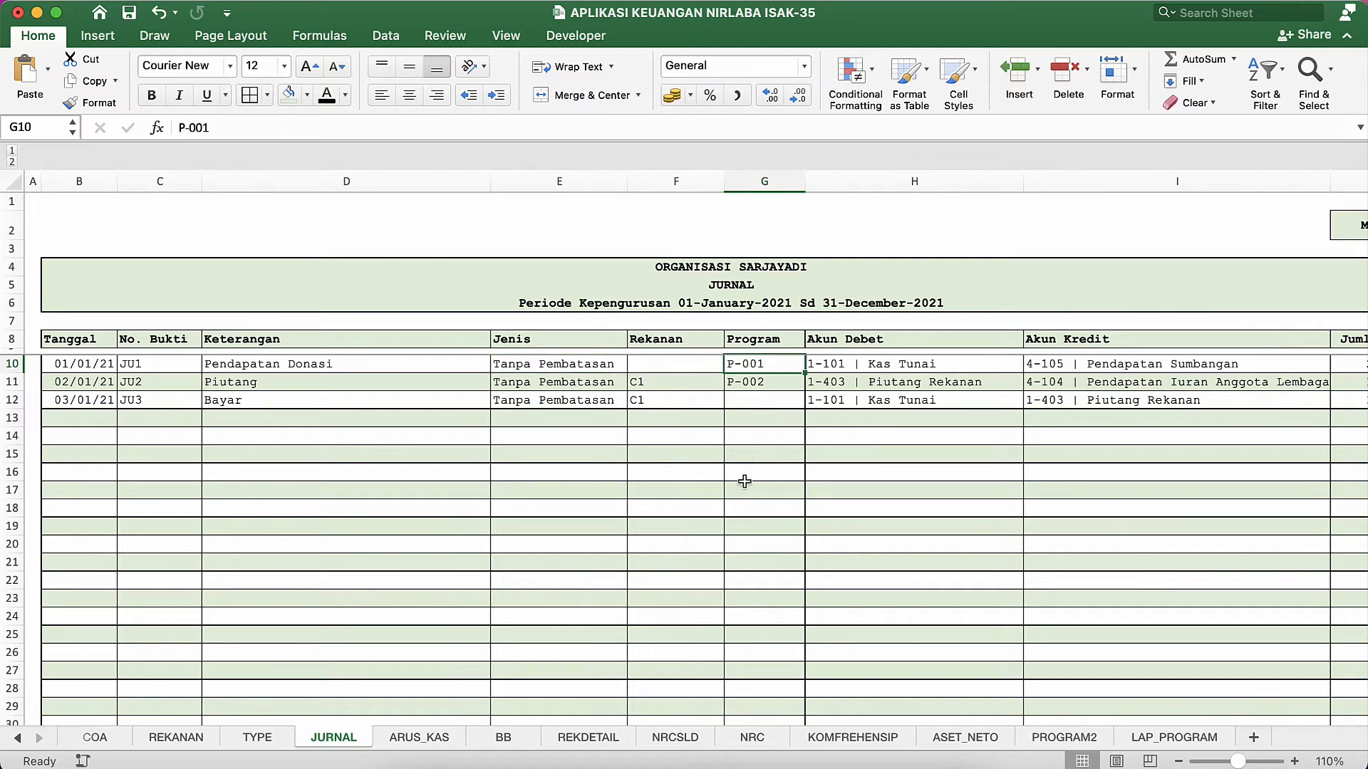
click(1151, 737)
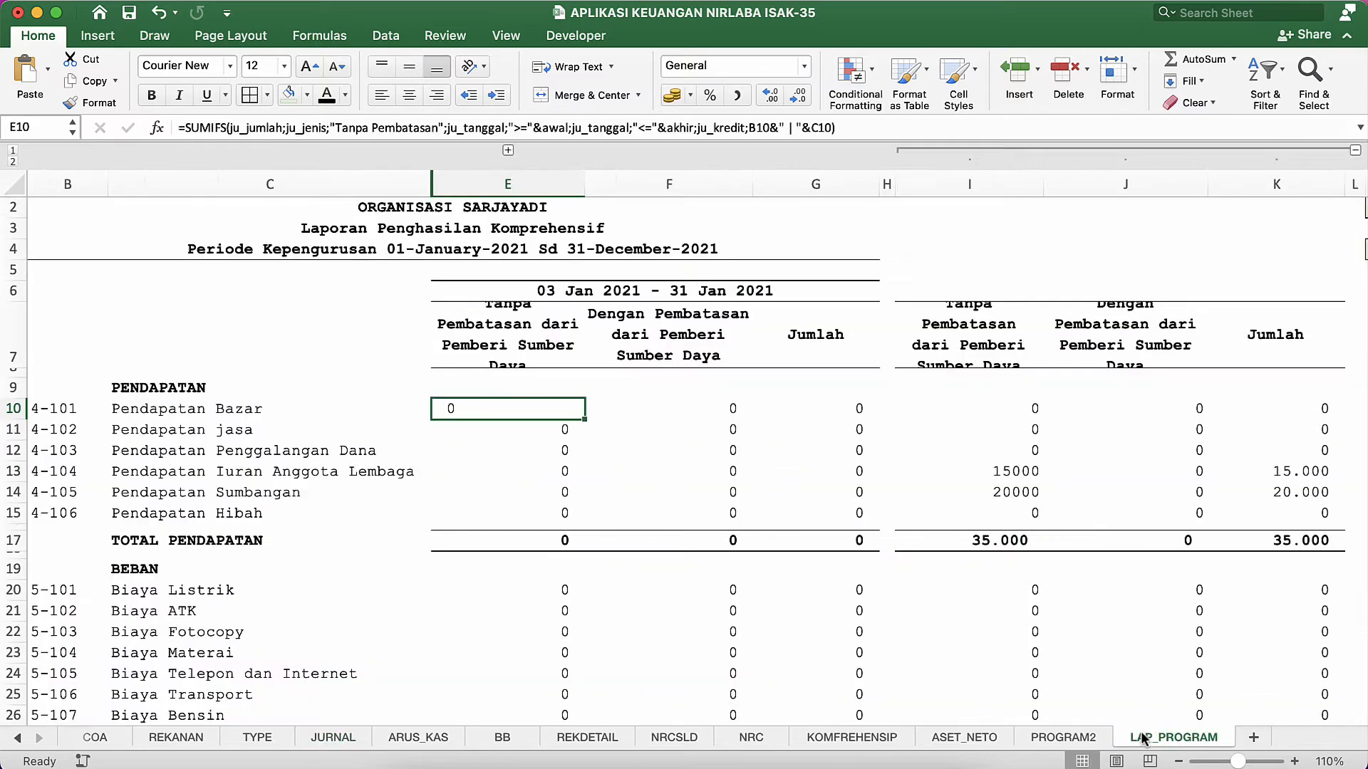
double_click(559, 411)
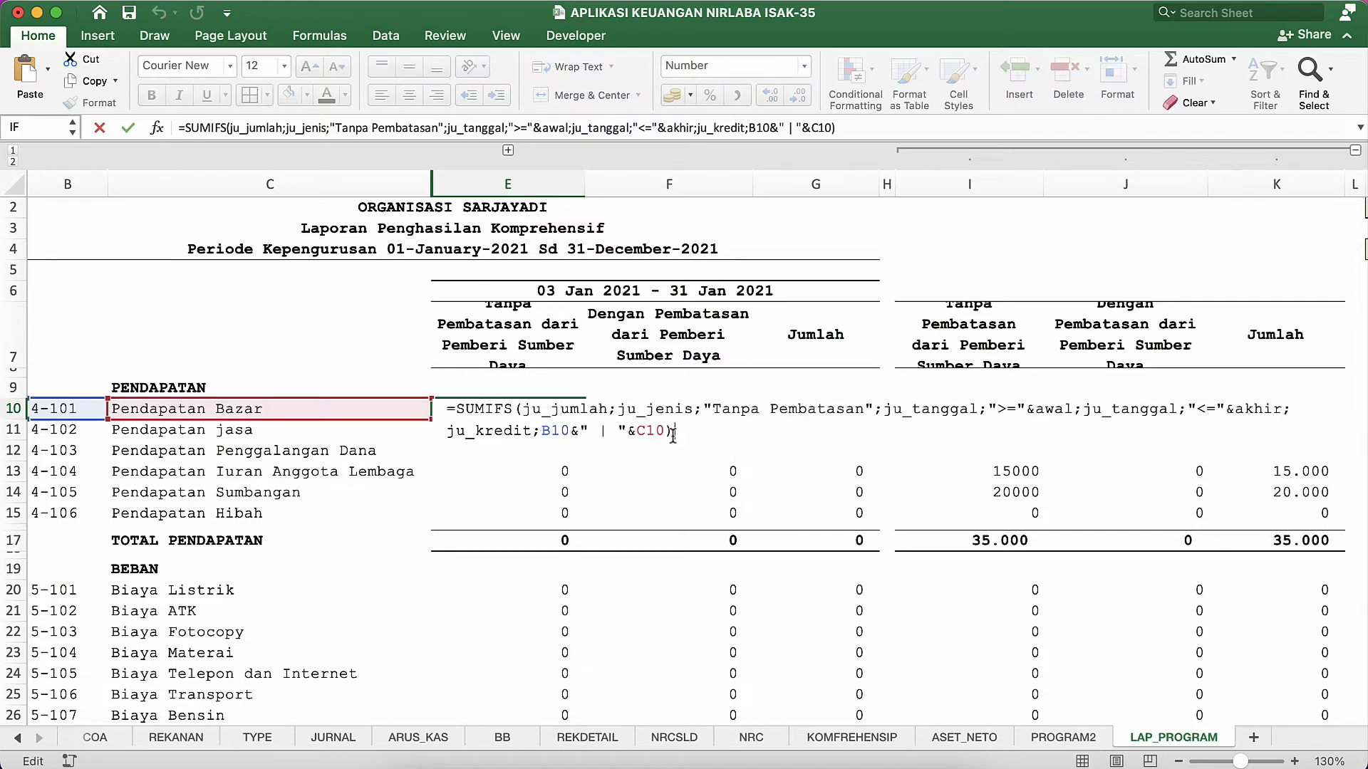
key(BackSpace)
text(;)
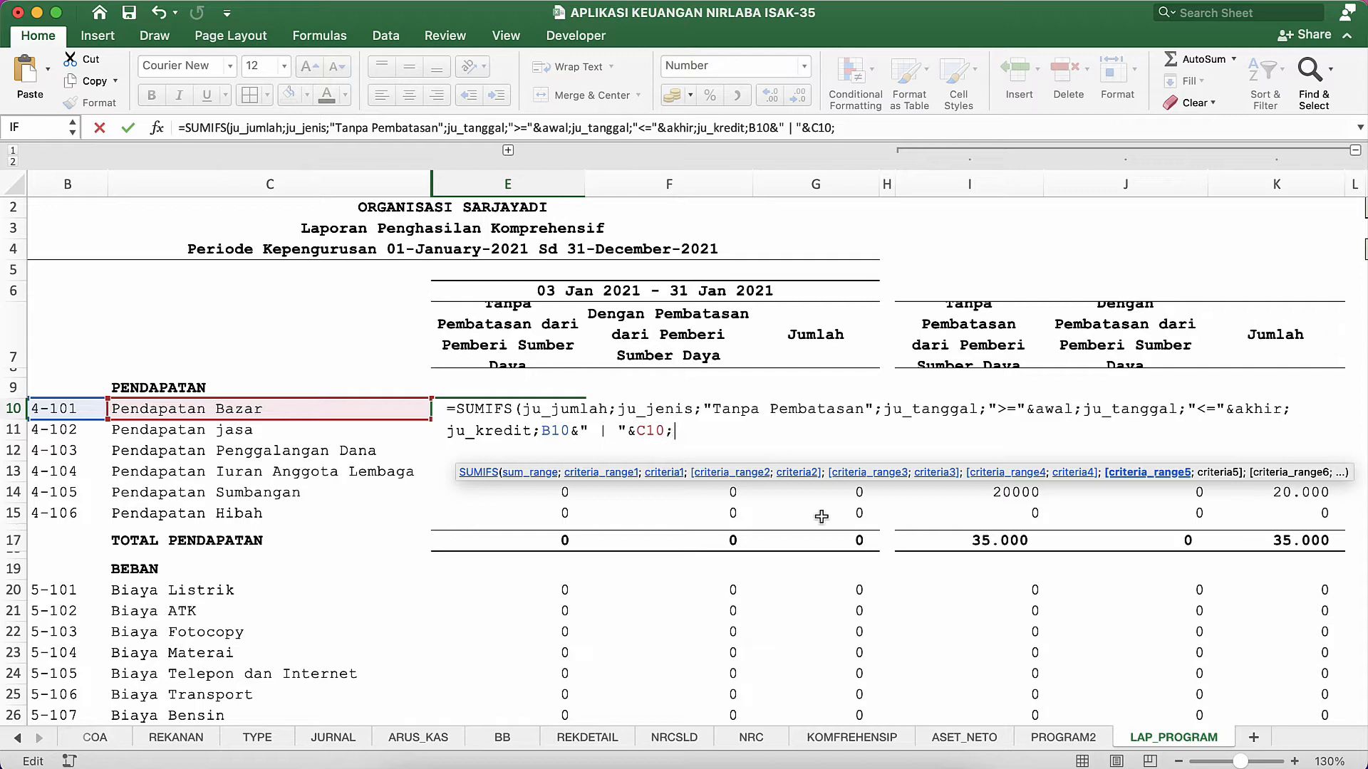
text(ju)
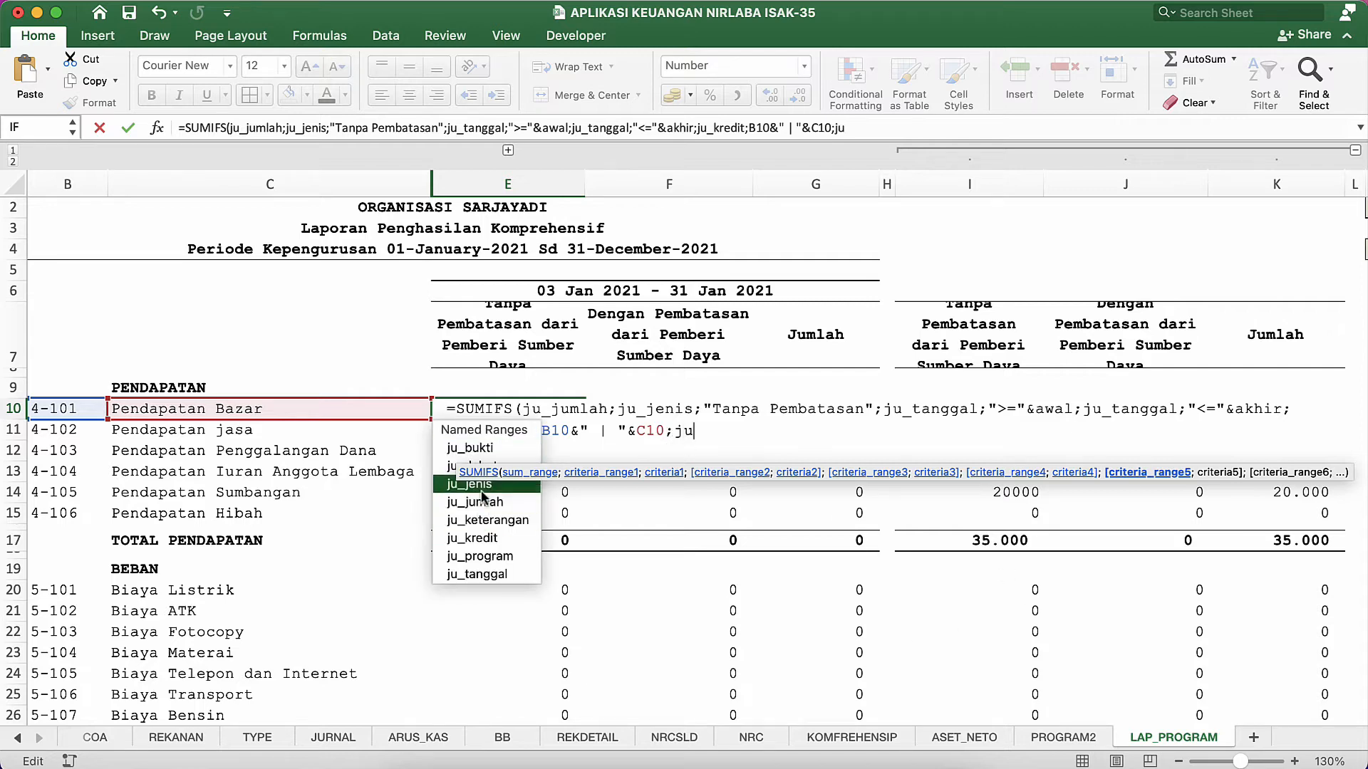
double_click(482, 556)
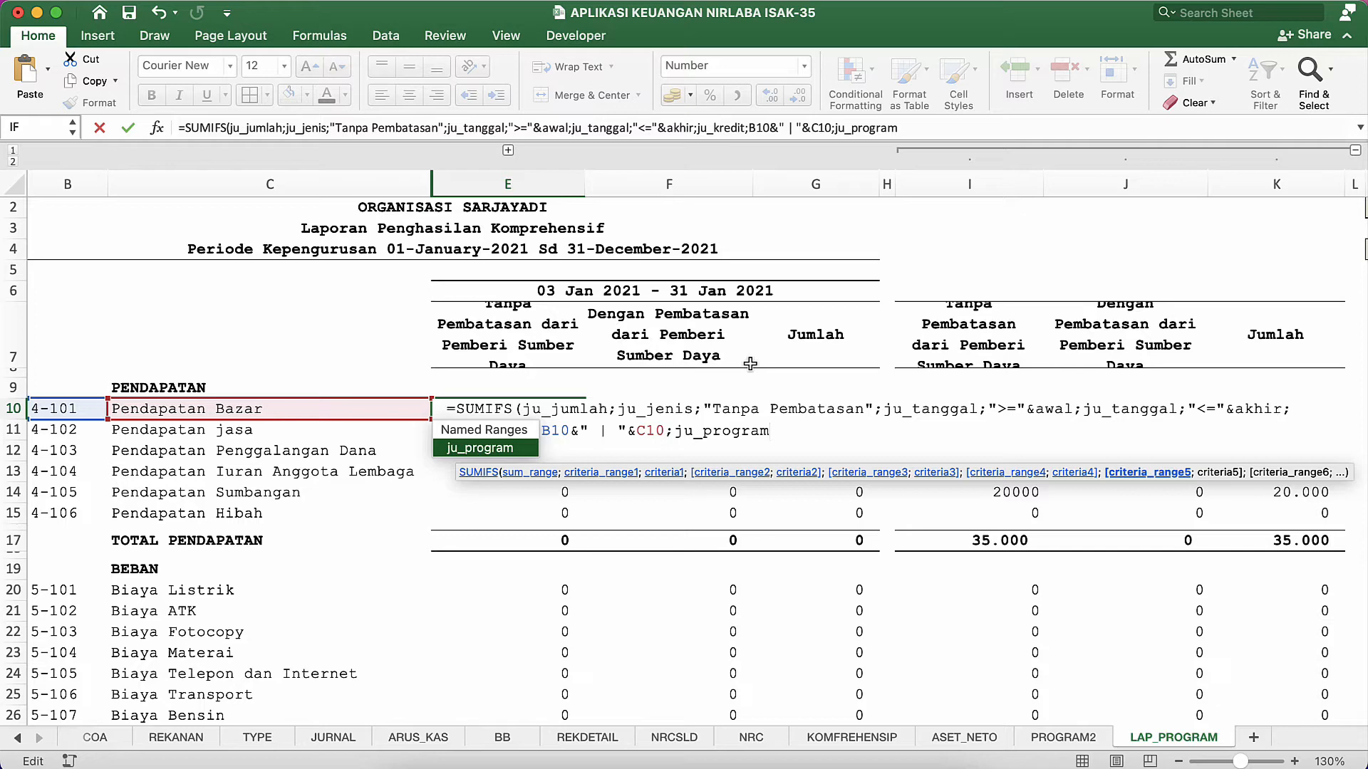
Reference the Kode Program input cell N4 as the criterion for ju_program in the SUMIFS formula.
text(;)
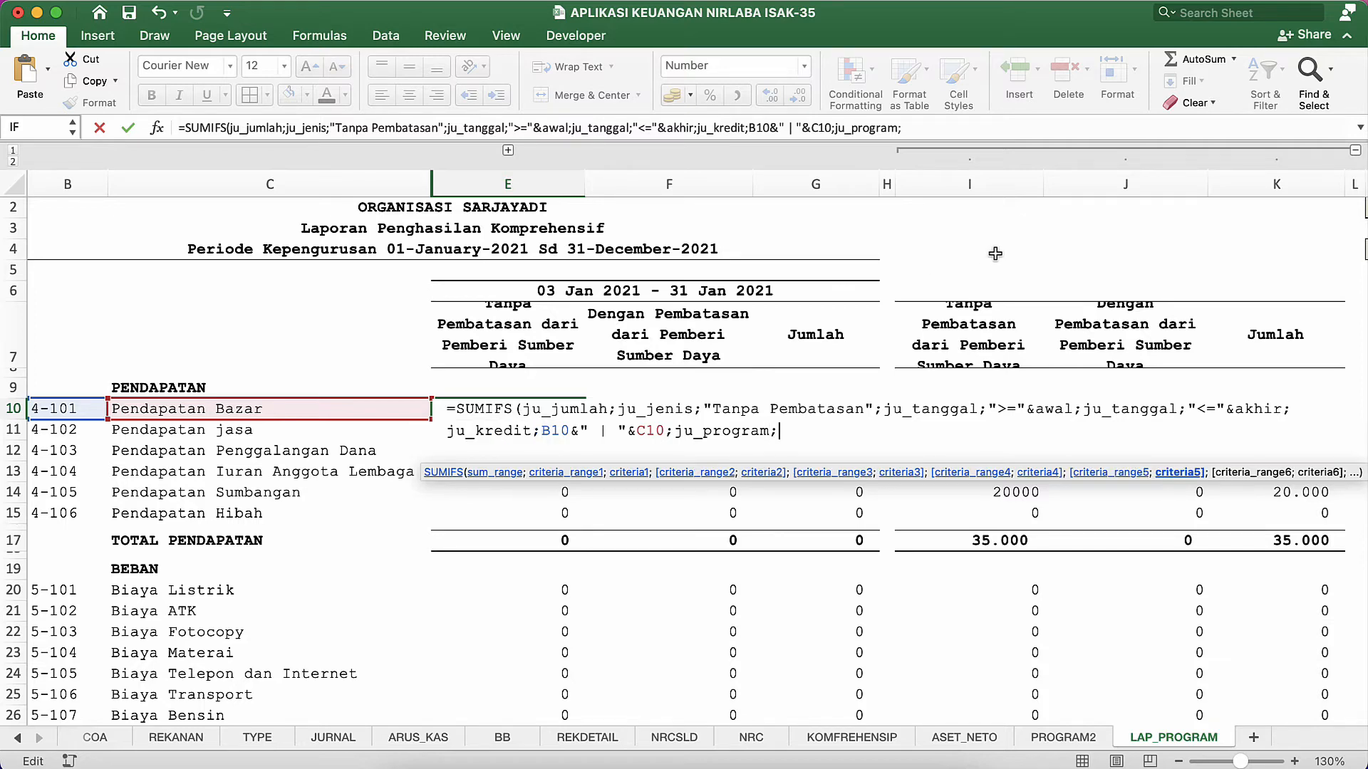
scroll(995, 253, right, 5)
scroll(995, 253, left, 1)
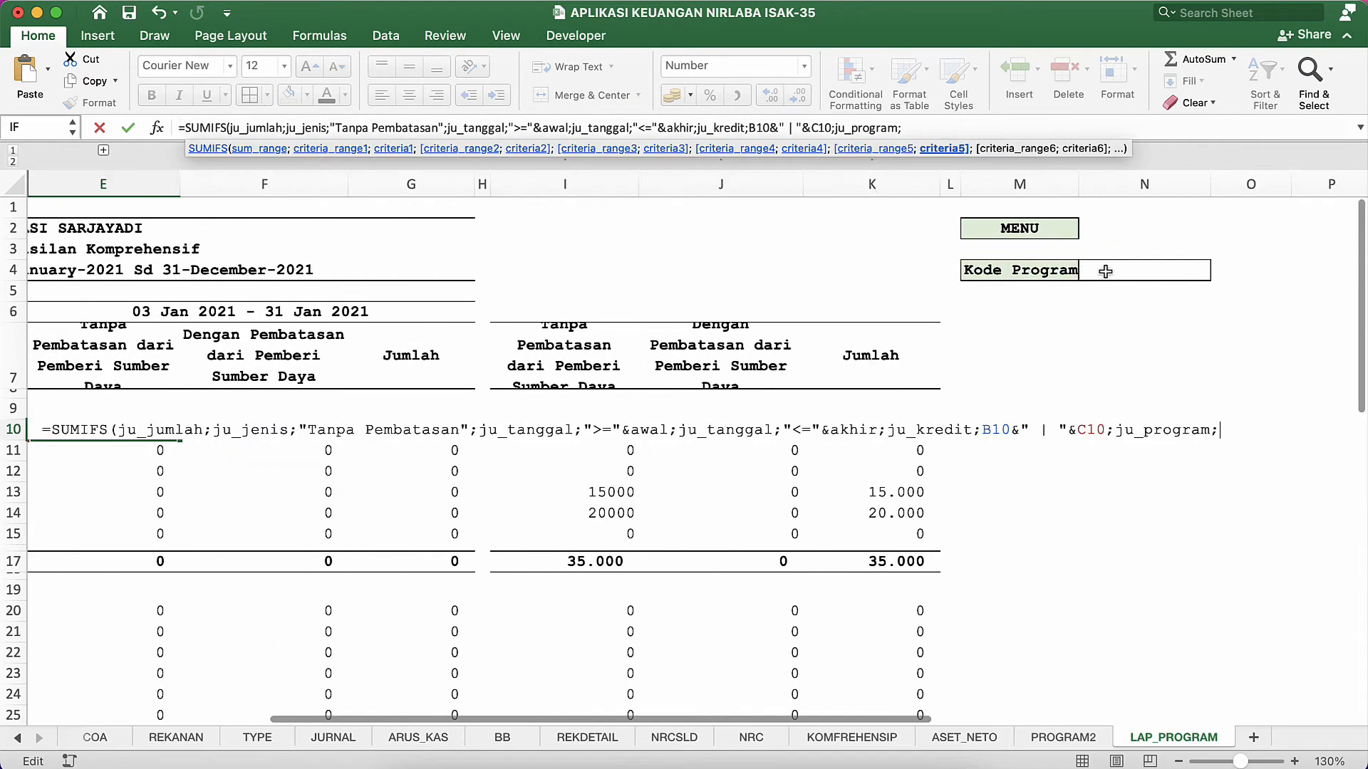
click(1104, 271)
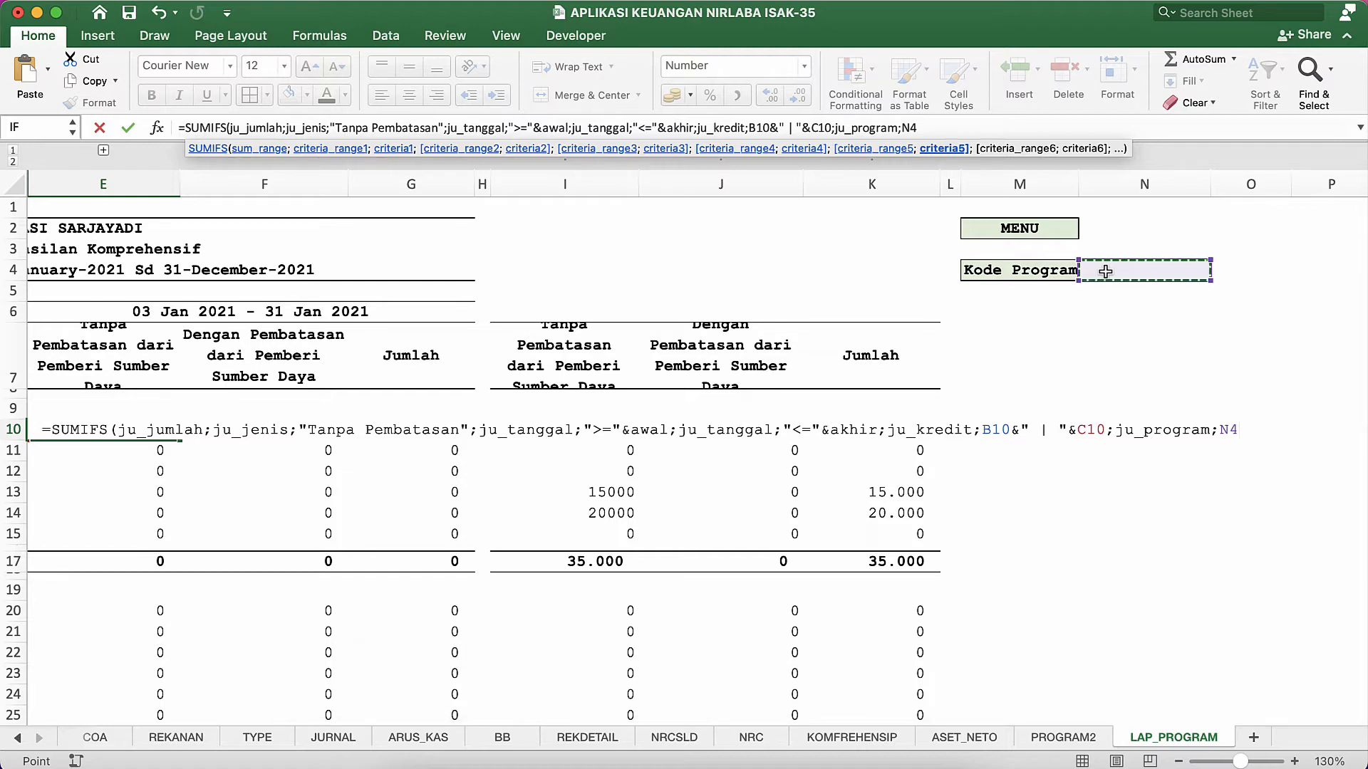
Complete the SUMIFS formula in E10 with the absolute reference $N$4 as the ju_program criterion.
key(F4)
key(Return)
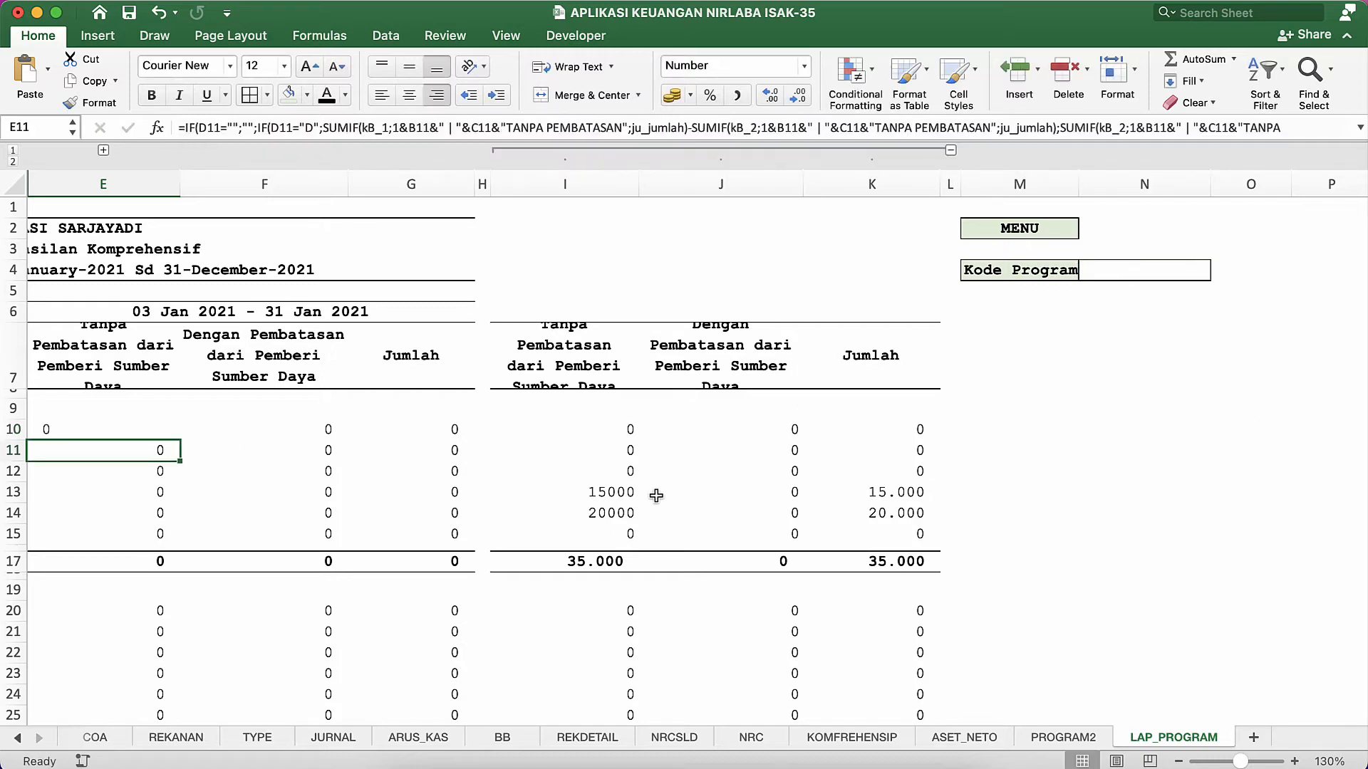
scroll(656, 495, left, 5)
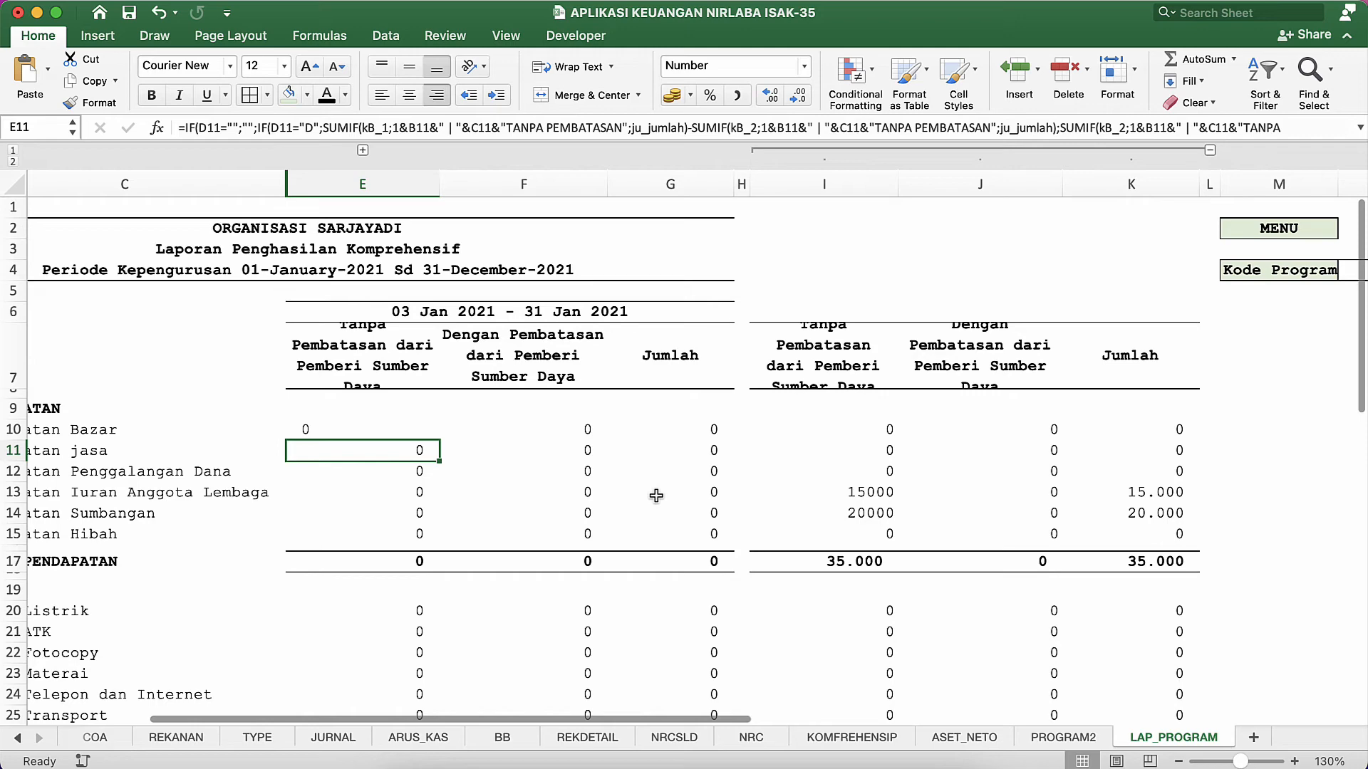
scroll(656, 495, left, 3)
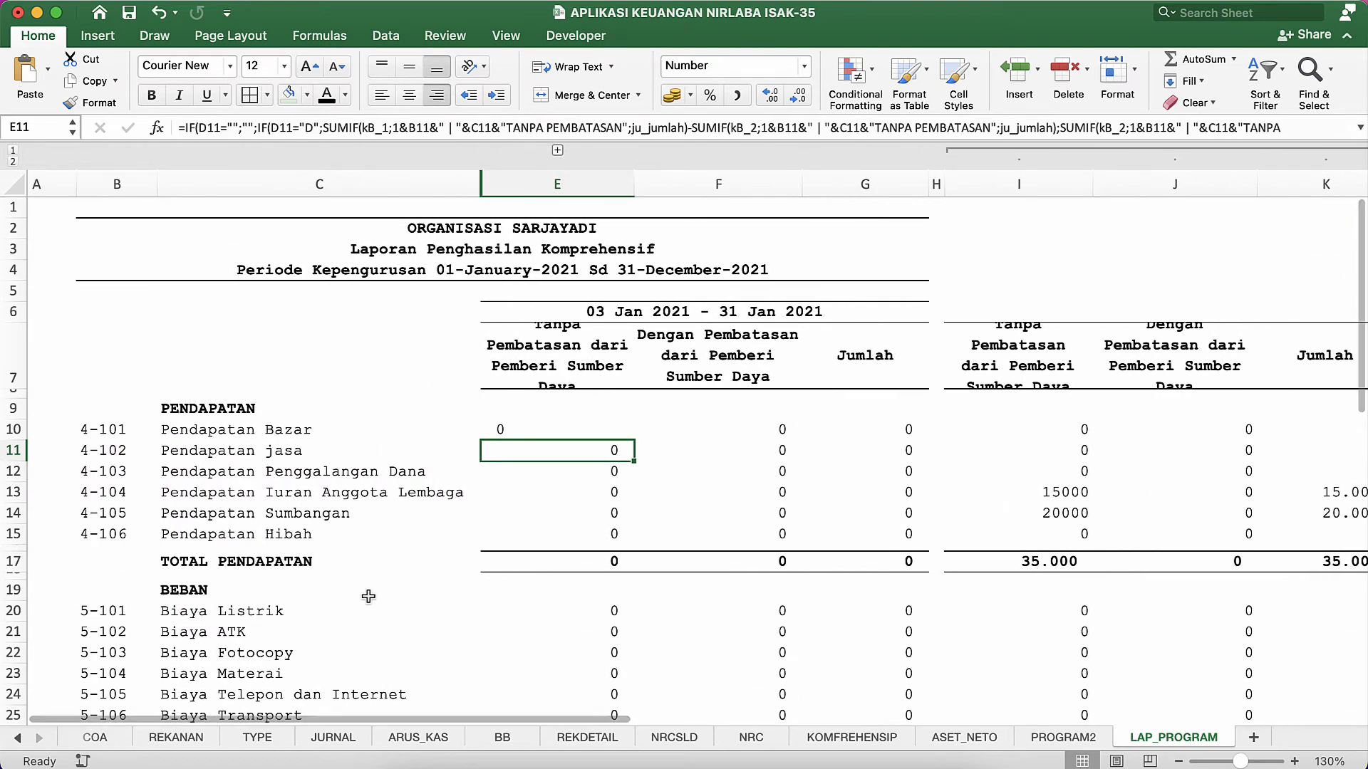
Examine the credit account and amount of the first entry on the JURNAL sheet.
click(331, 738)
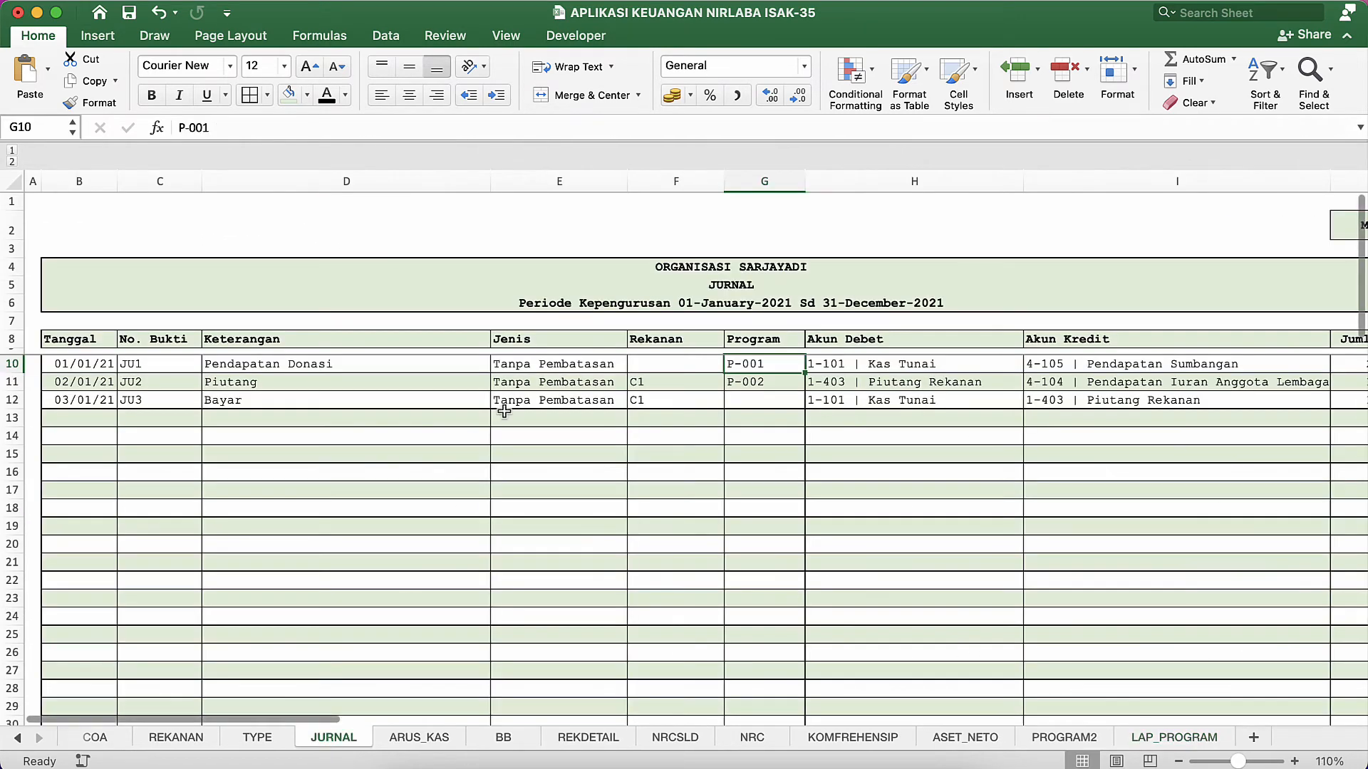
scroll(1075, 402, right, 3)
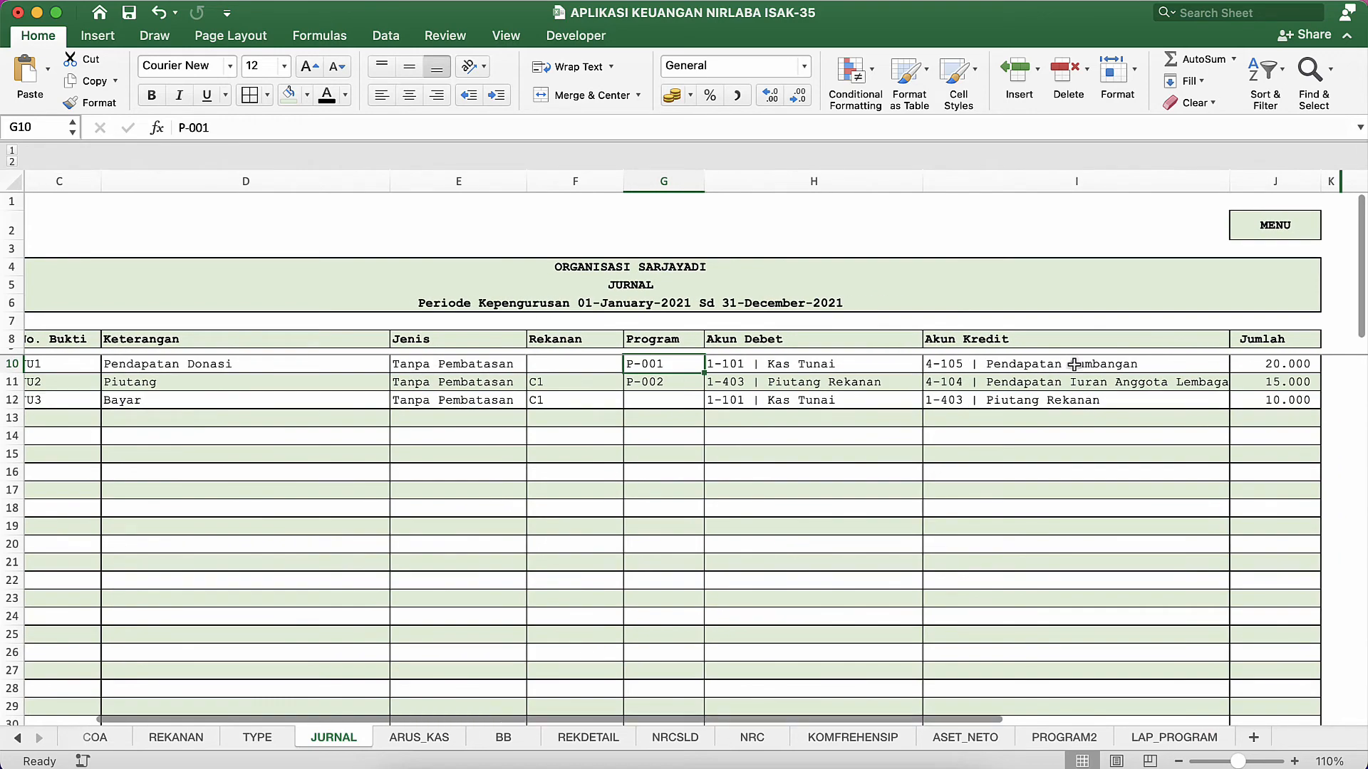
click(1075, 364)
click(1278, 364)
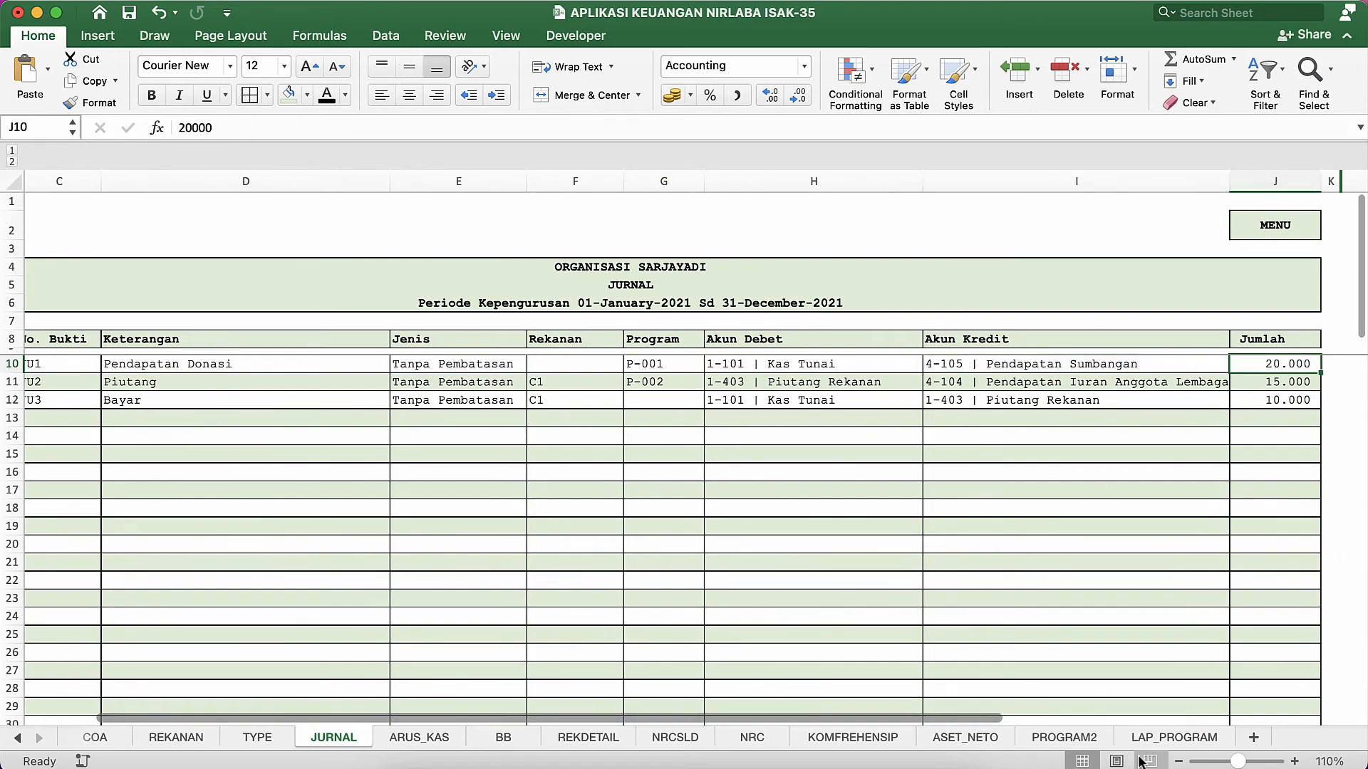
Copy the SUMIFS formula from E10 on the LAP_PROGRAM sheet to the other income rows, E11:E15.
click(1168, 738)
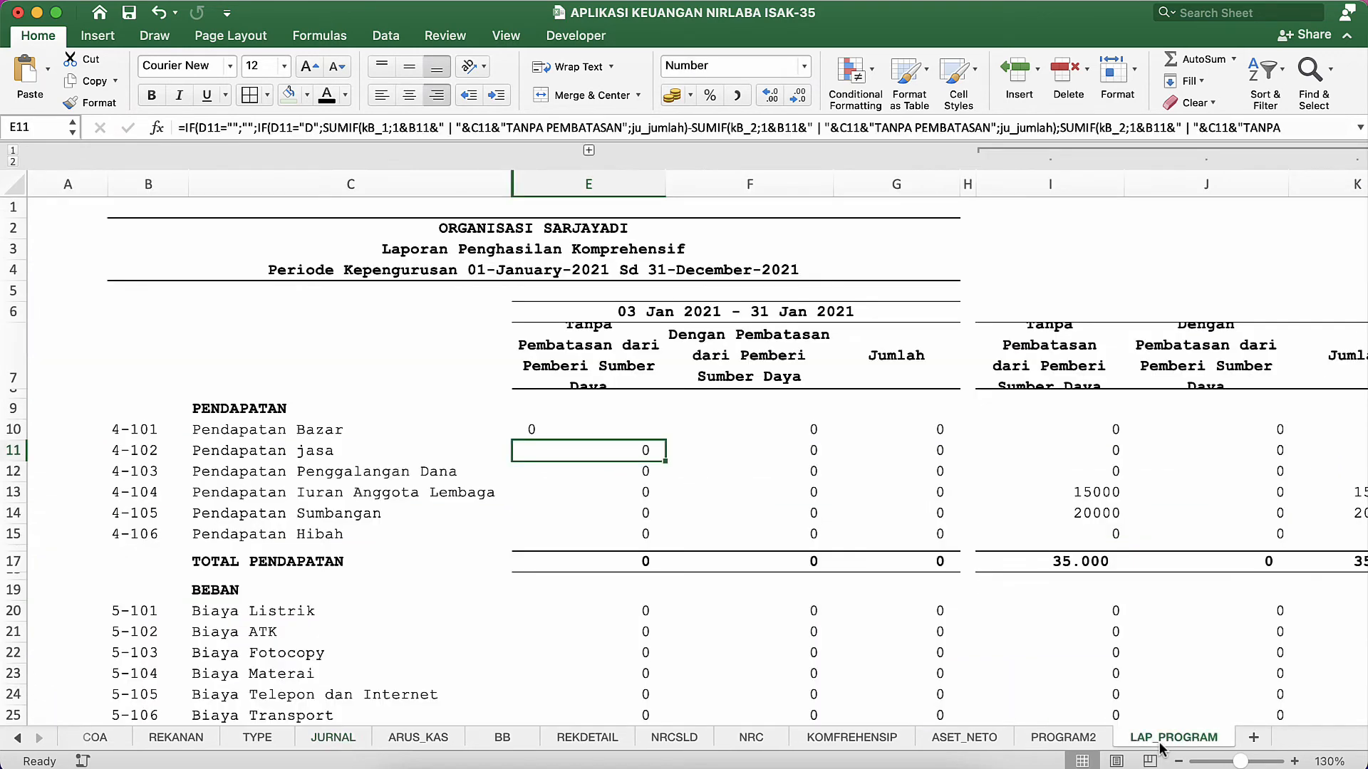
click(559, 430)
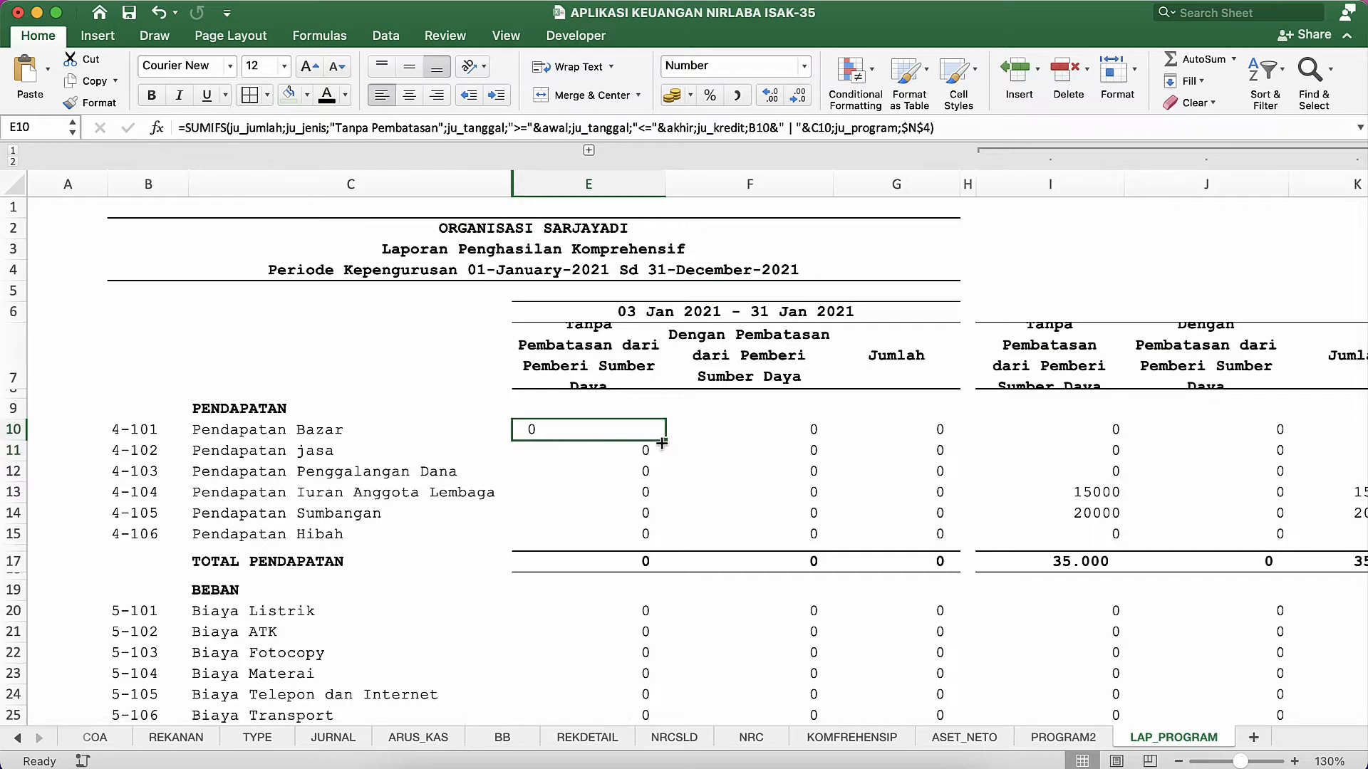
right_click(639, 432)
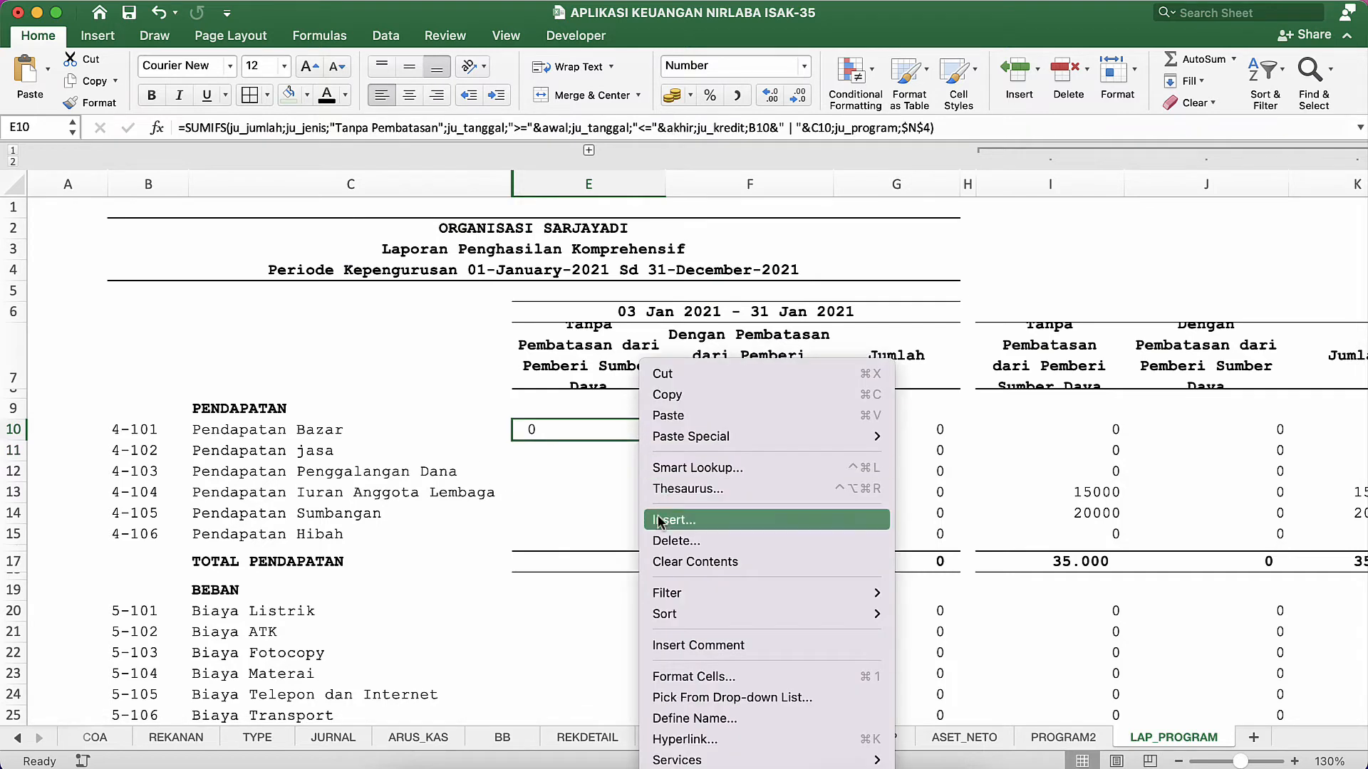
click(668, 394)
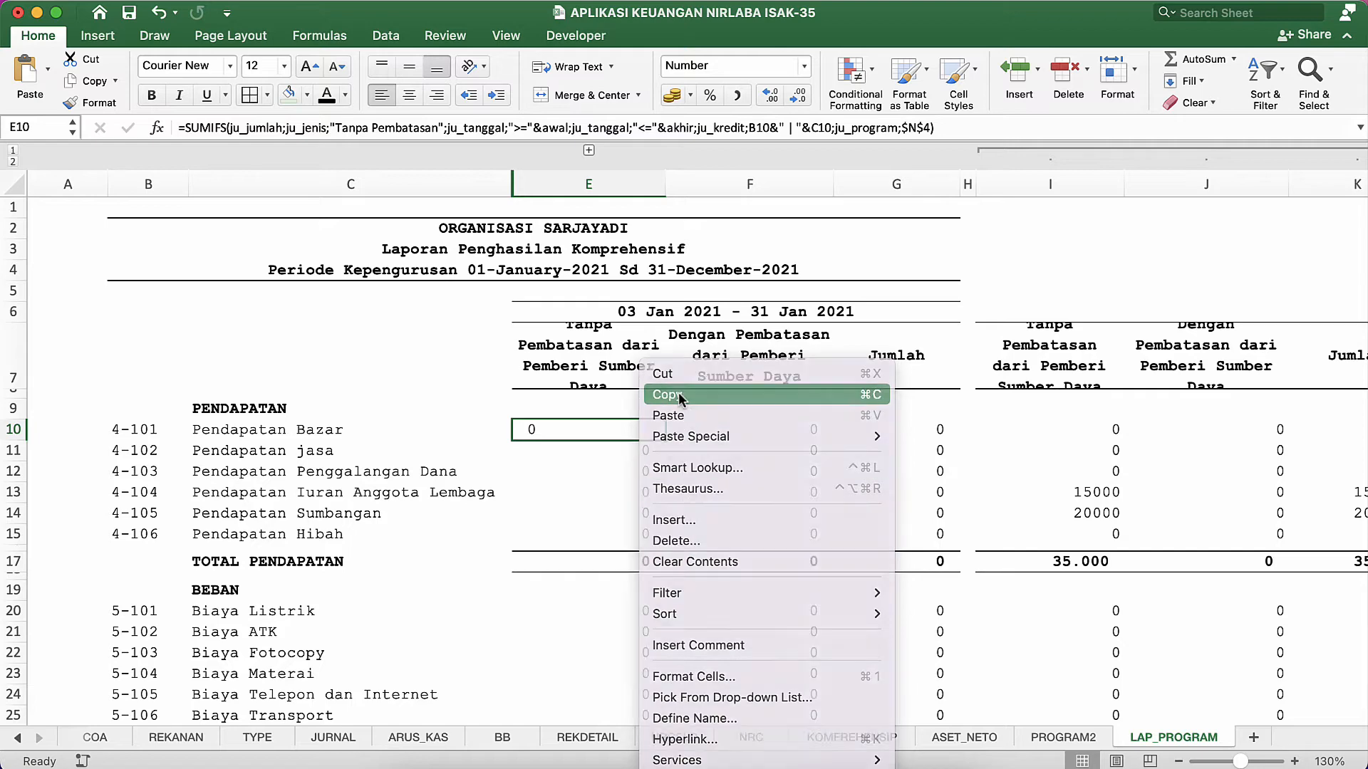
key(Down)
key(shift+Down)
key(shift+Down)
key(shift+Down)
key(shift+Down)
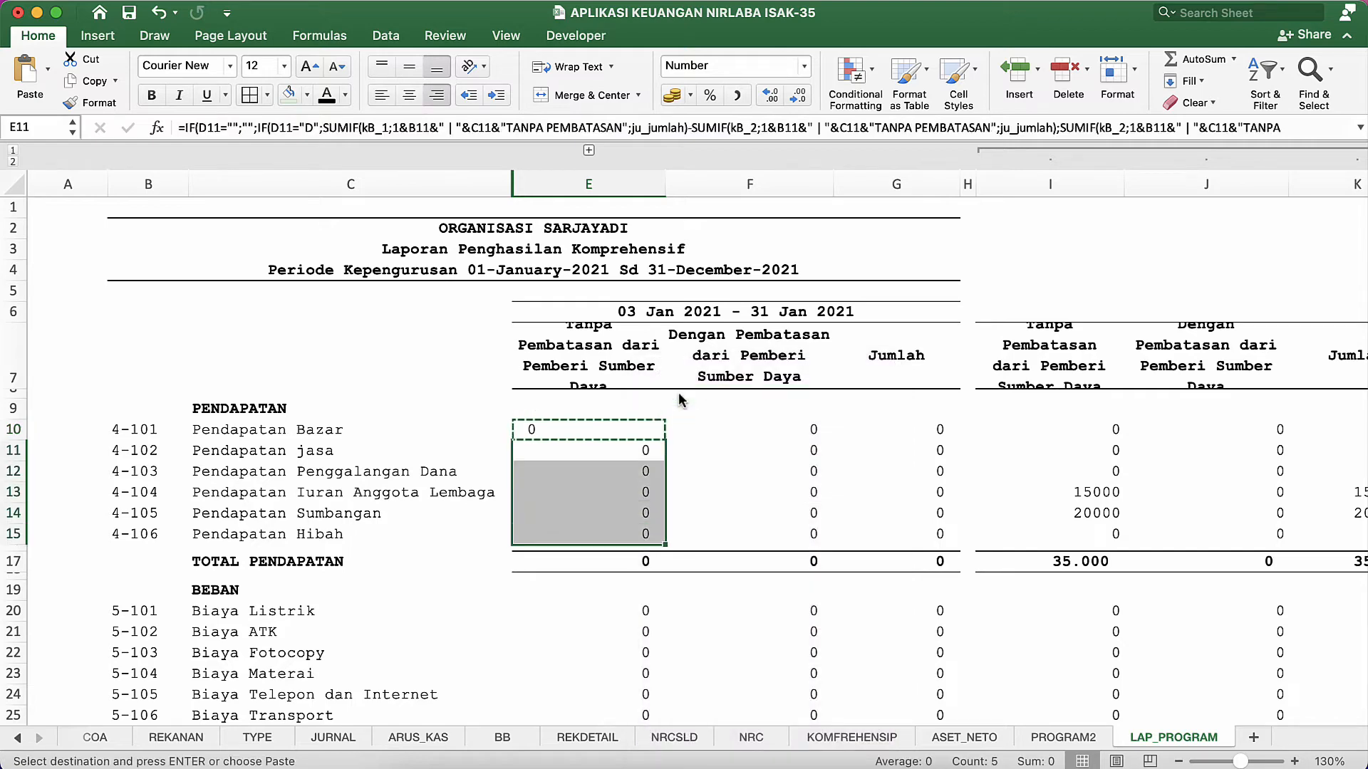
key(super+v)
key(Escape)
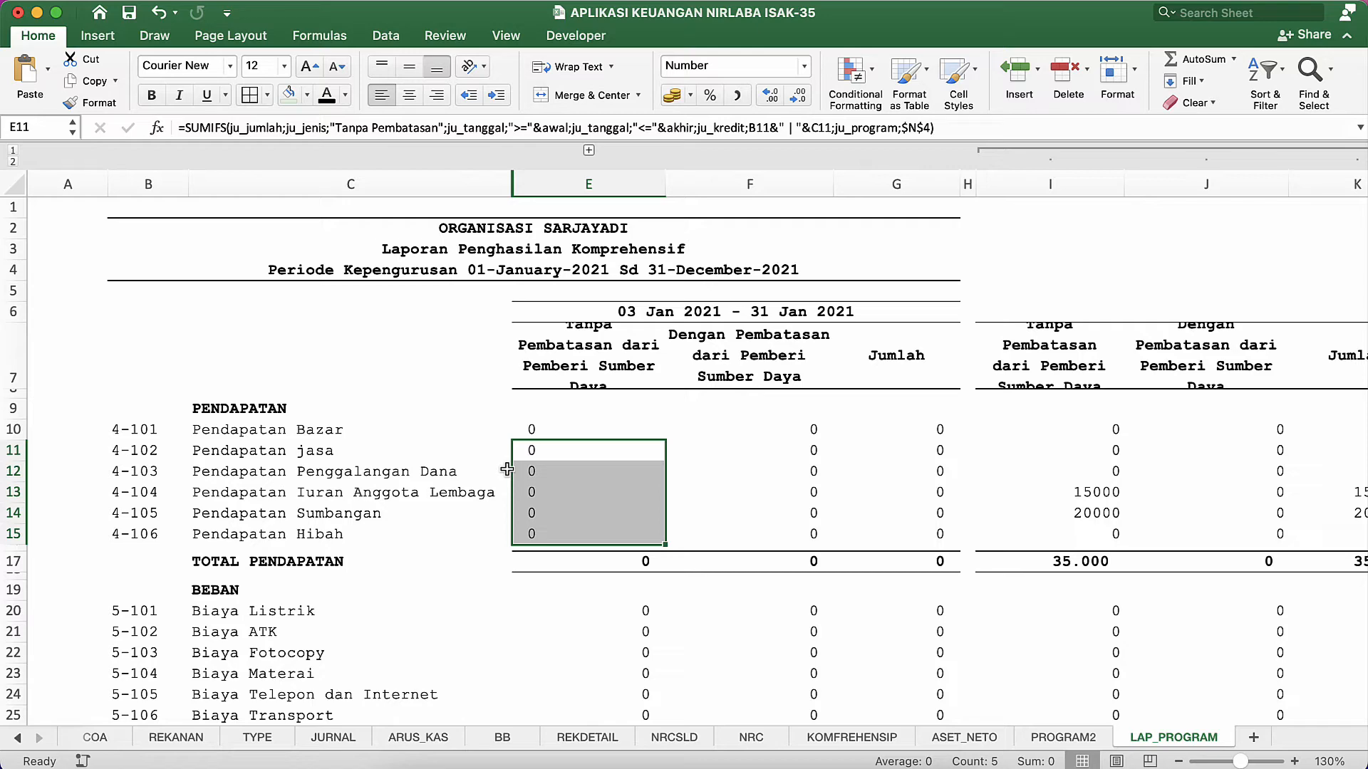
Inspect the cell references of the copied formula in E14, including the Kode Program cell.
double_click(567, 513)
scroll(741, 459, right, 5)
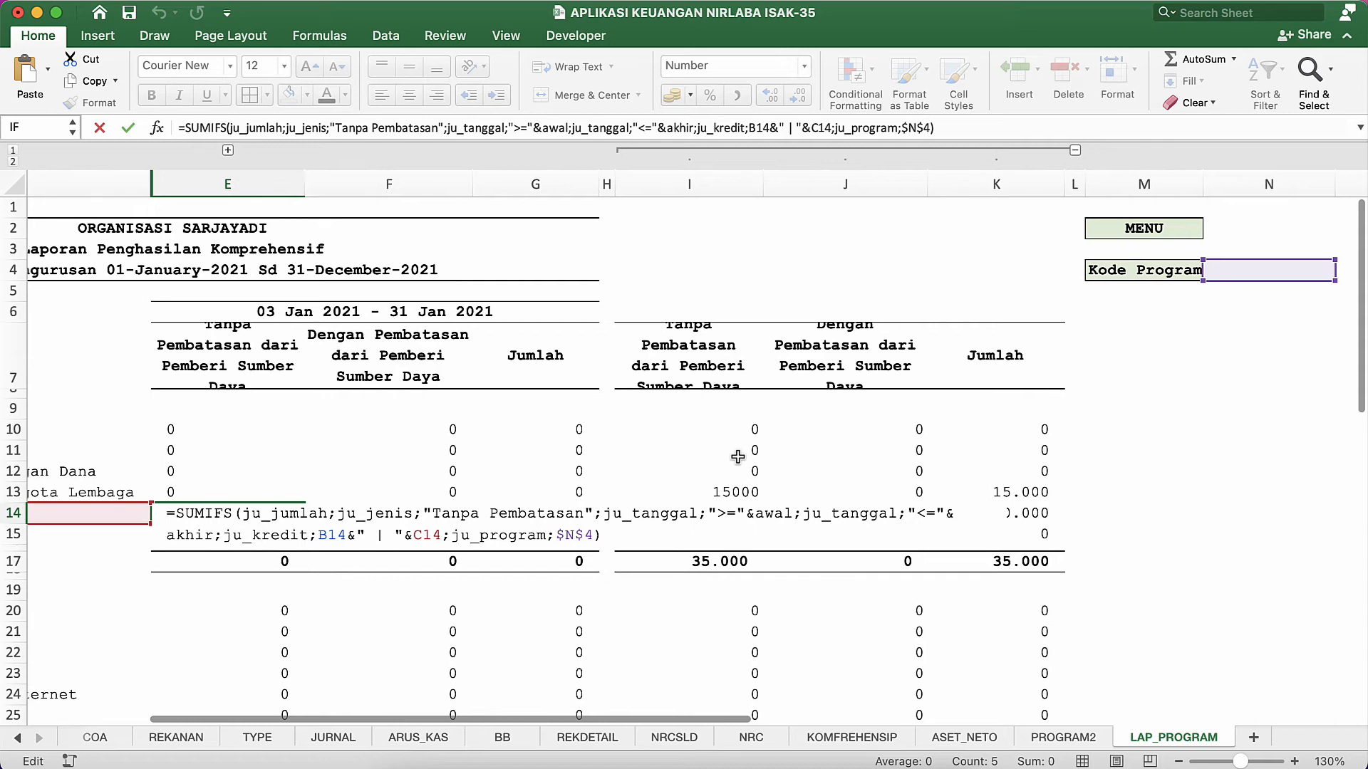
key(Escape)
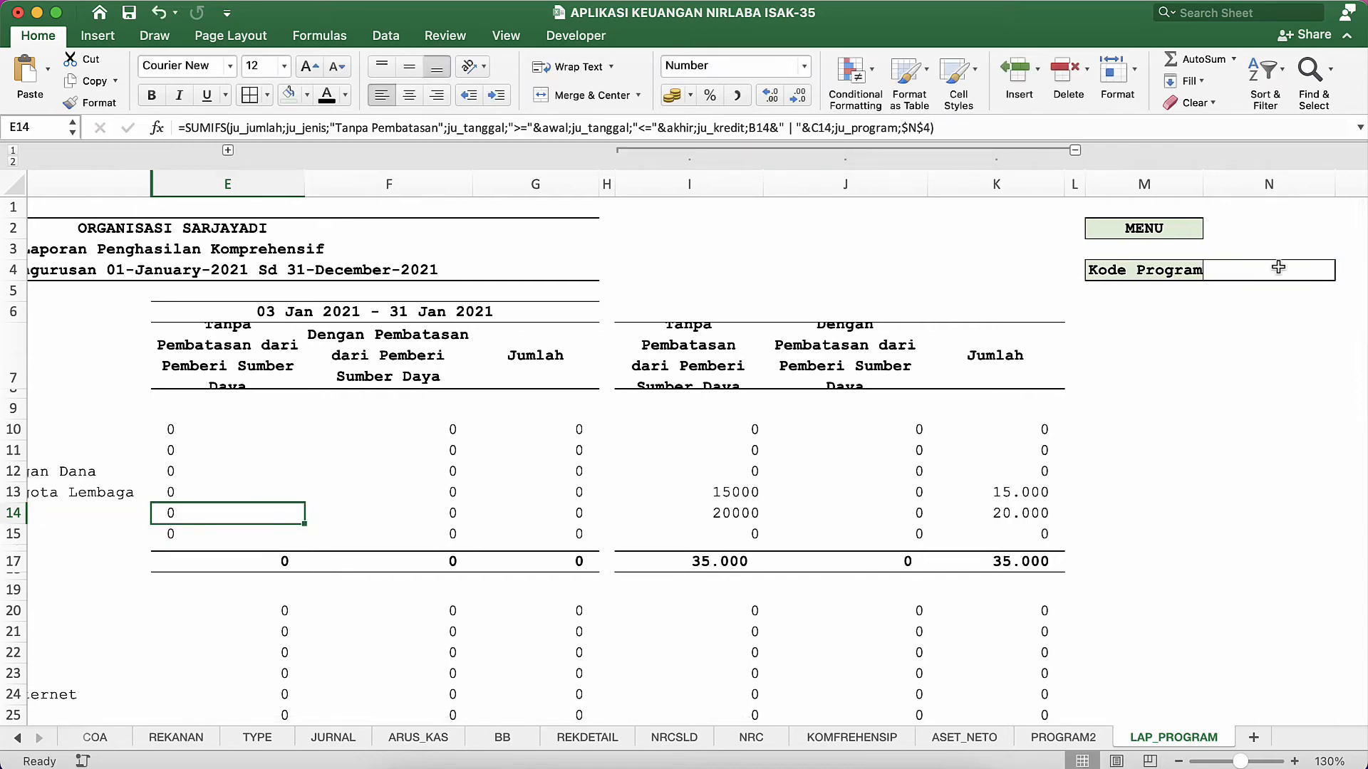
Enter P-001 as the Kode Program in N4.
click(1278, 268)
text(P-001)
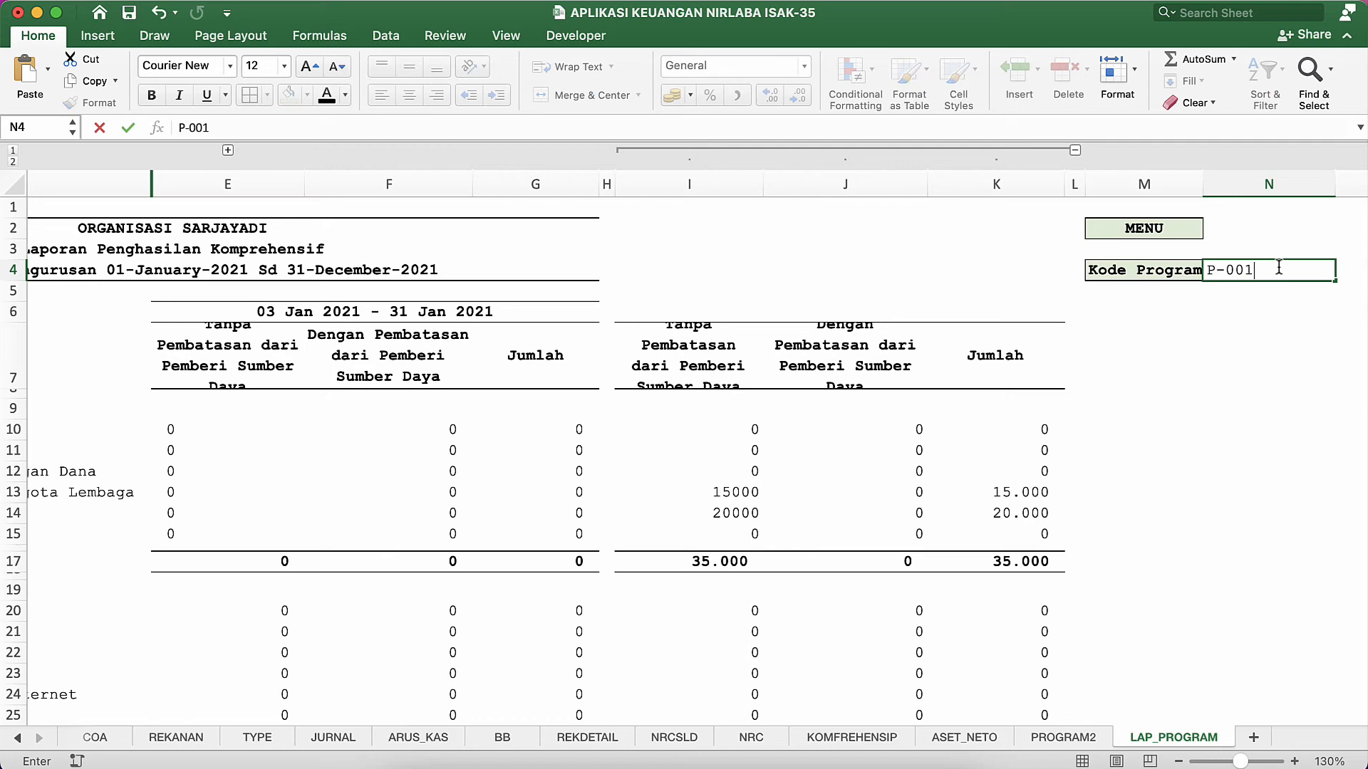
key(Return)
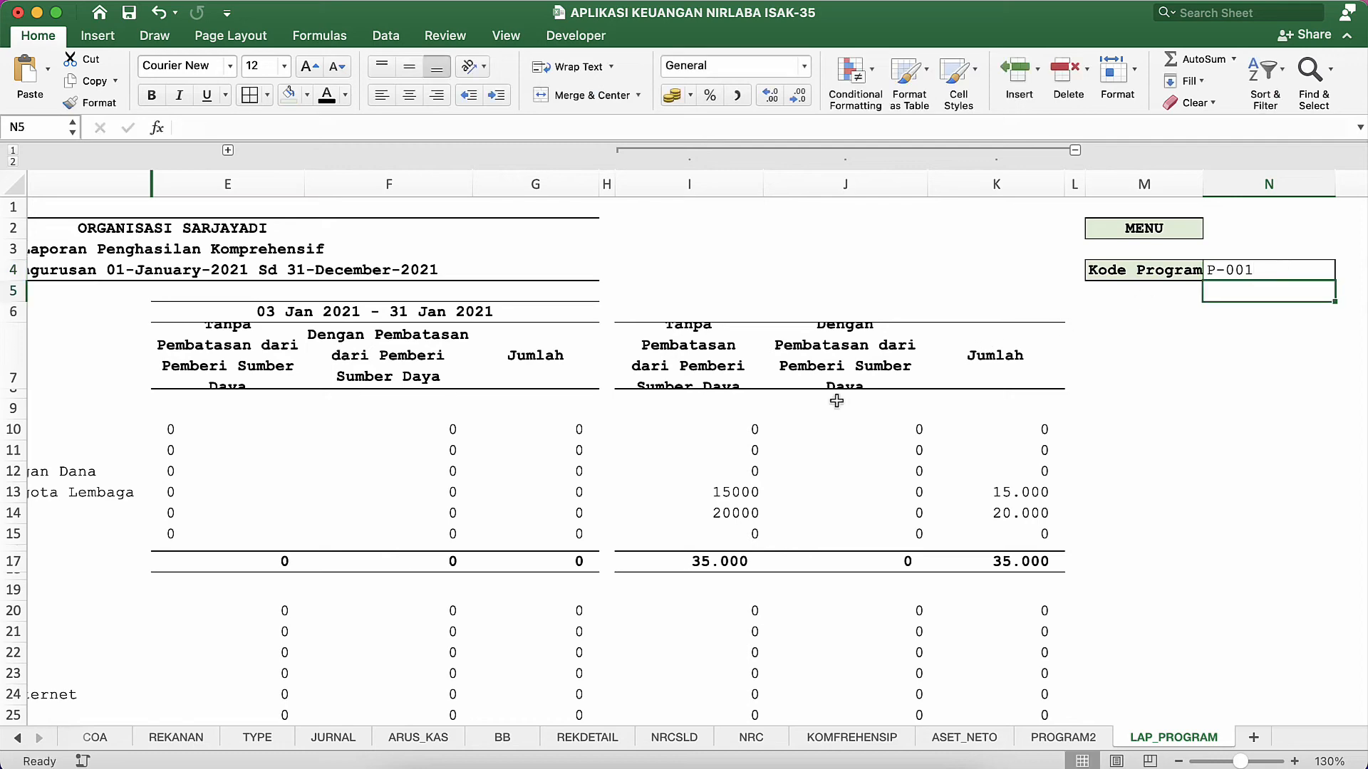
click(775, 426)
click(477, 570)
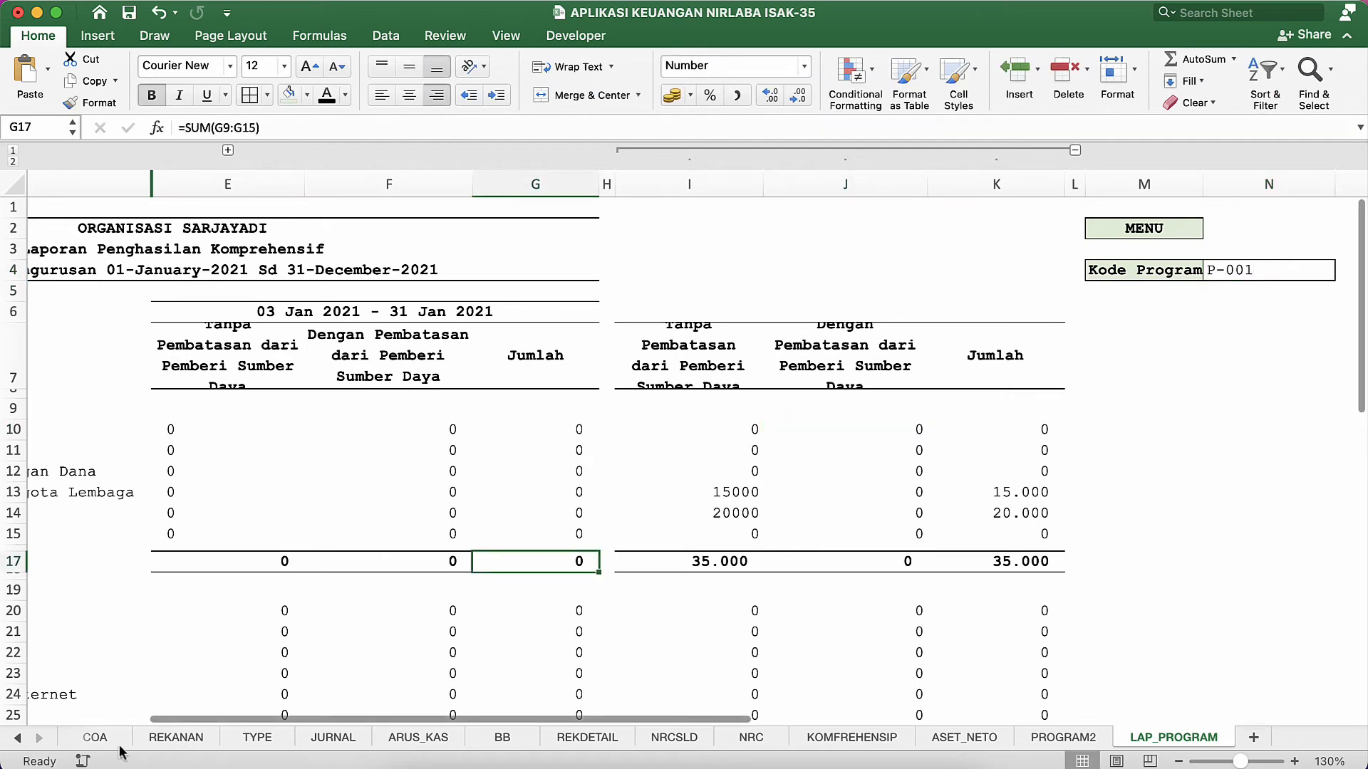
Examine the dates, types, program codes and debit and credit accounts of the first two entries on the JURNAL sheet.
click(349, 744)
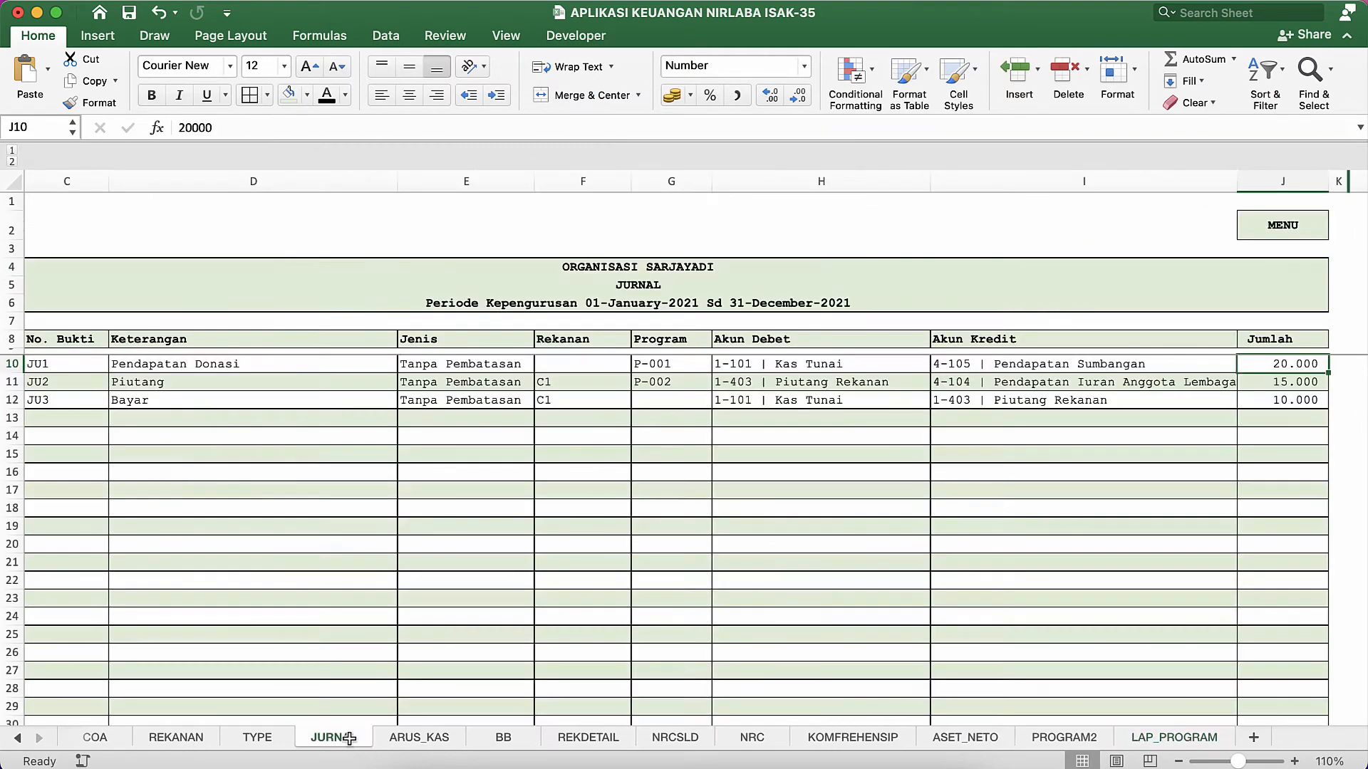
click(699, 373)
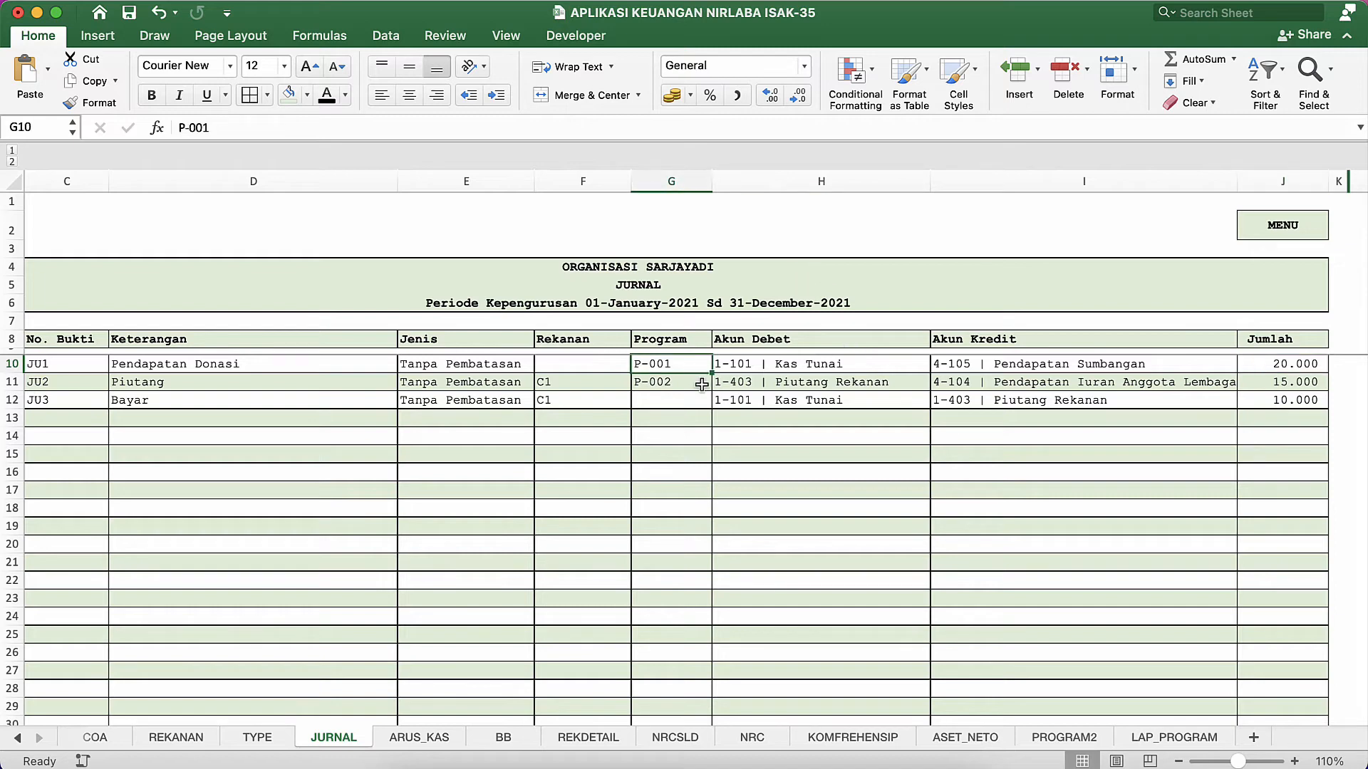
click(702, 384)
click(801, 367)
click(474, 385)
scroll(473, 382, left, 2)
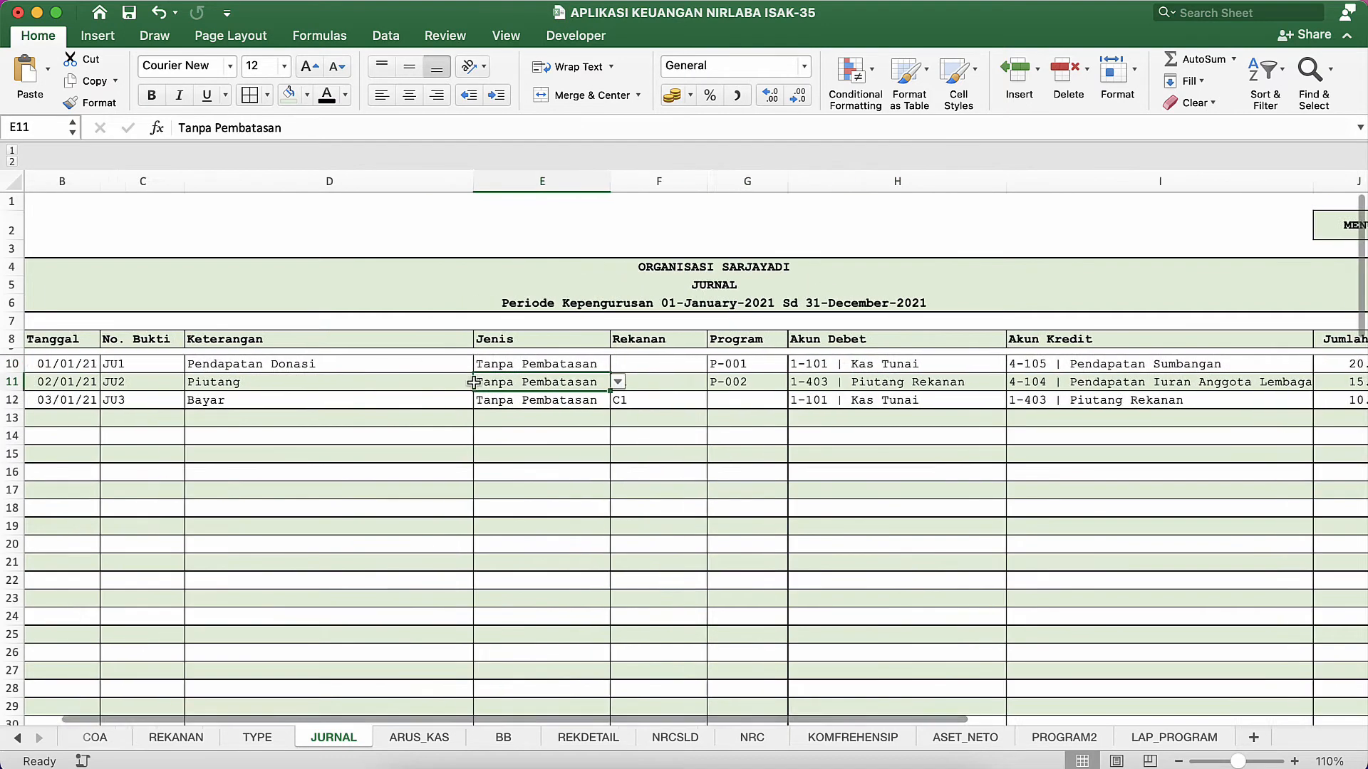
scroll(473, 382, left, 1)
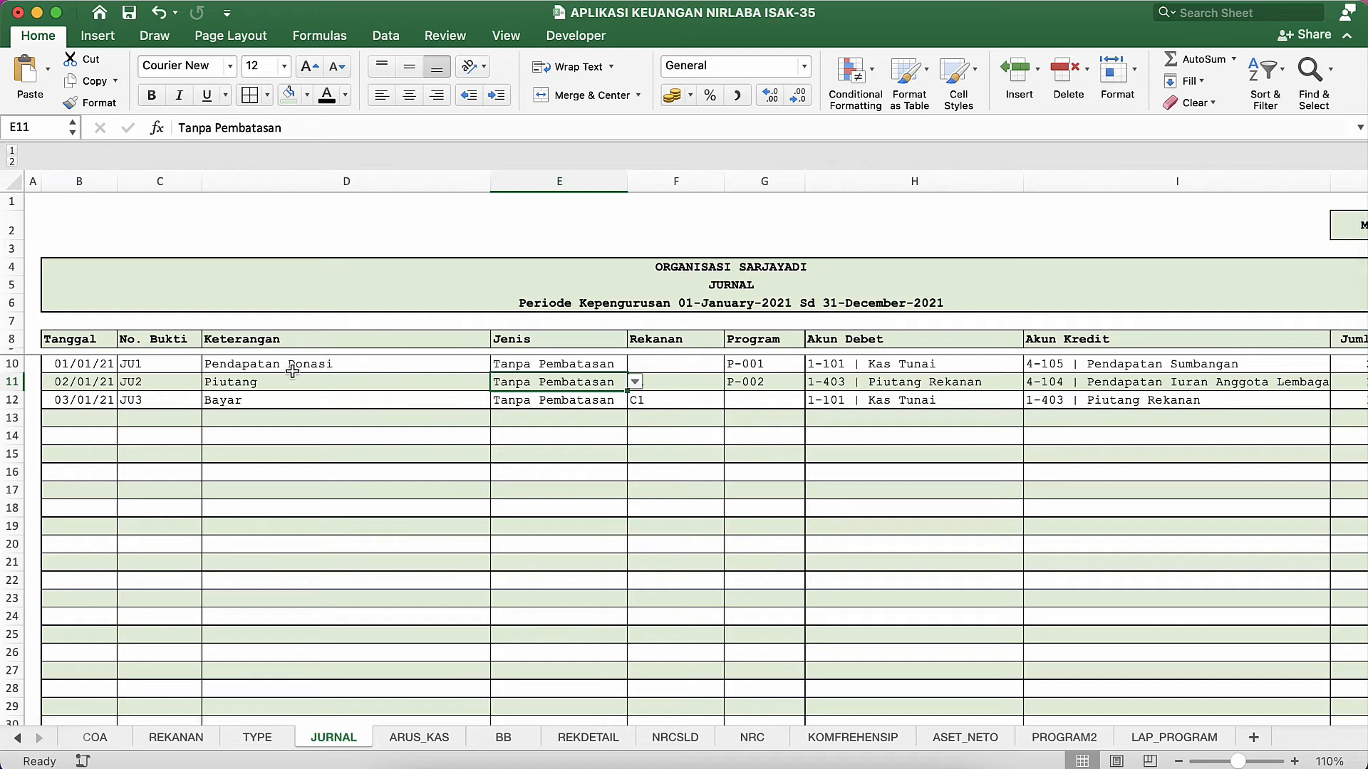
scroll(372, 402, right, 2)
scroll(371, 403, left, 2)
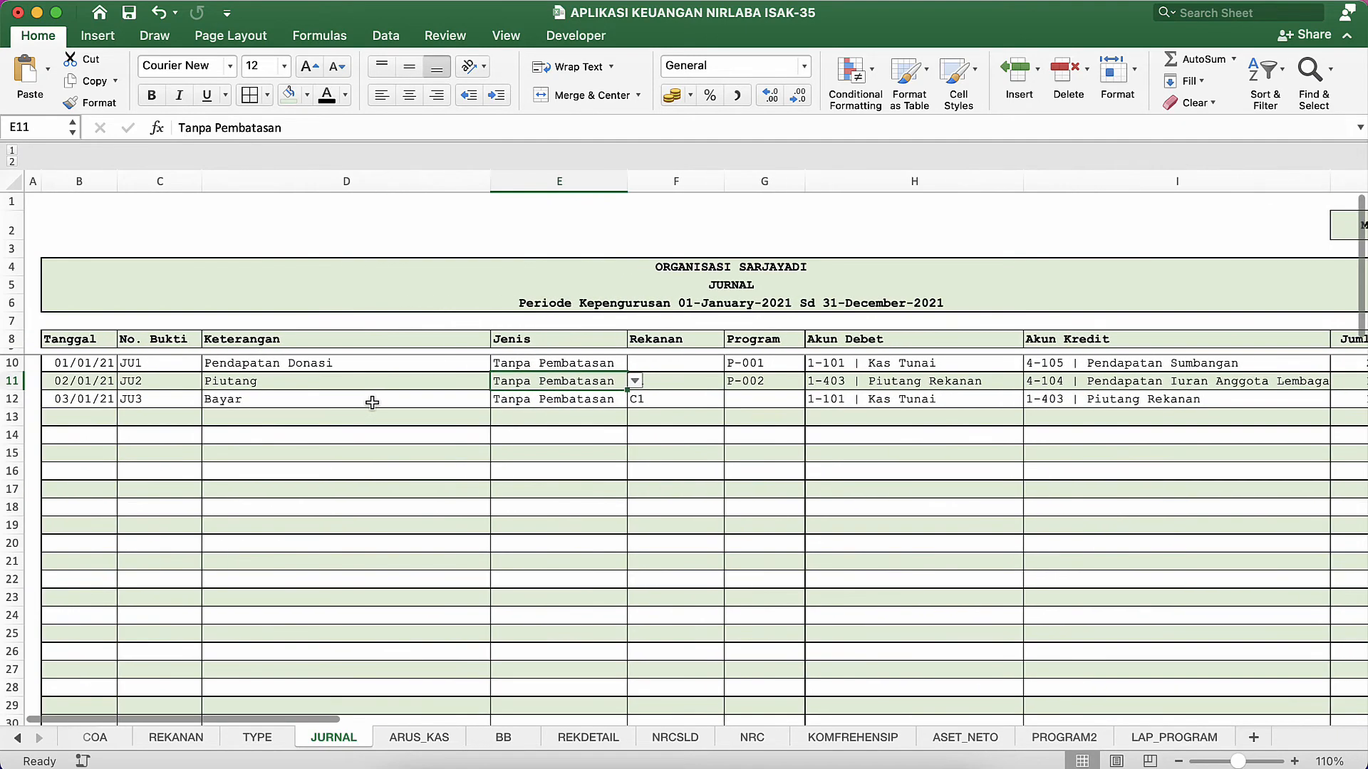
click(269, 380)
click(315, 367)
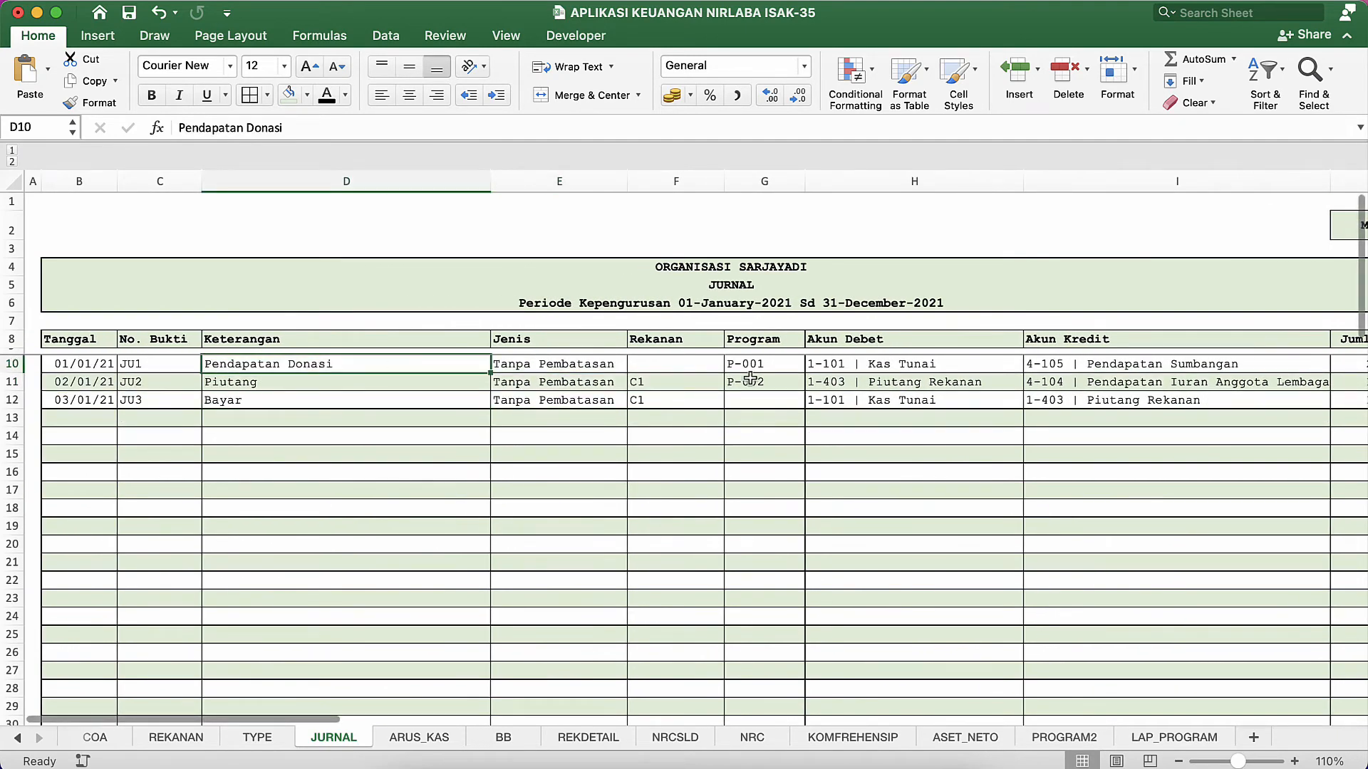
click(881, 365)
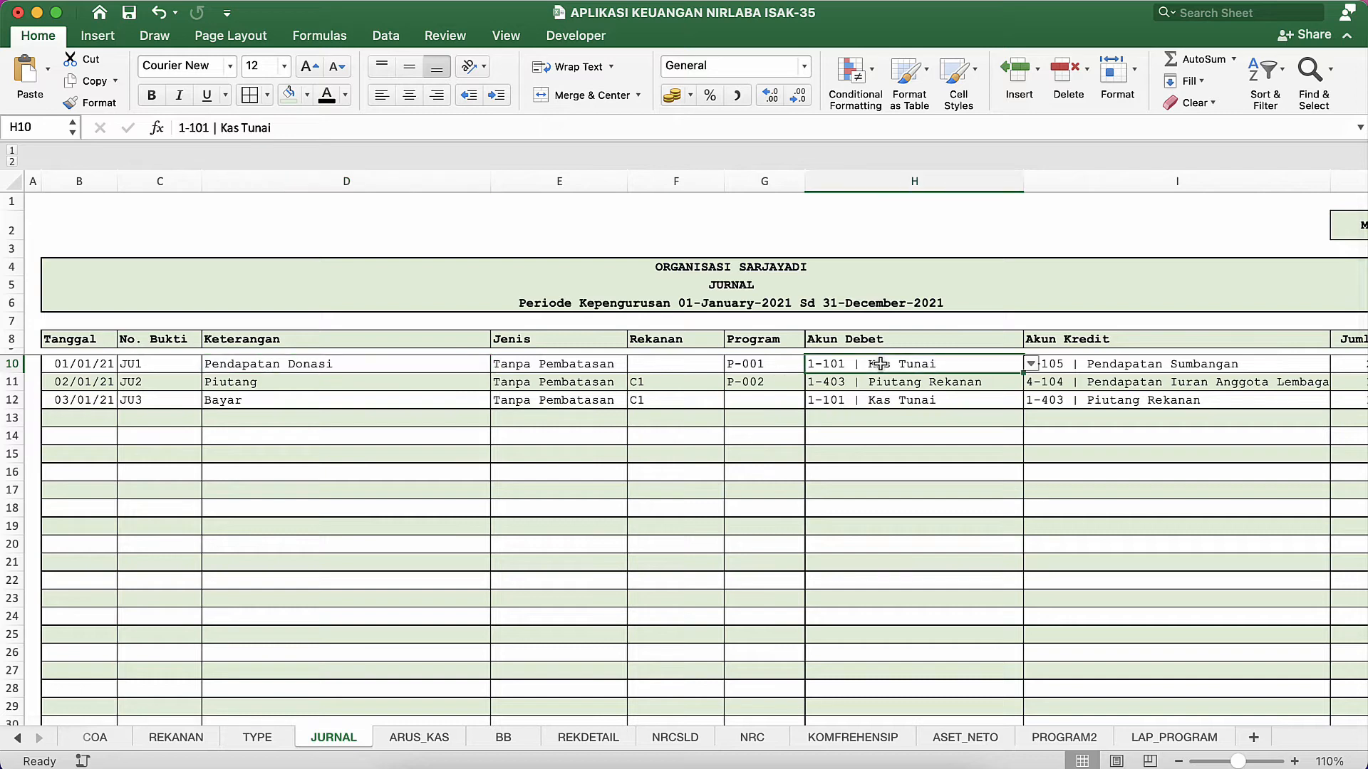
click(1052, 357)
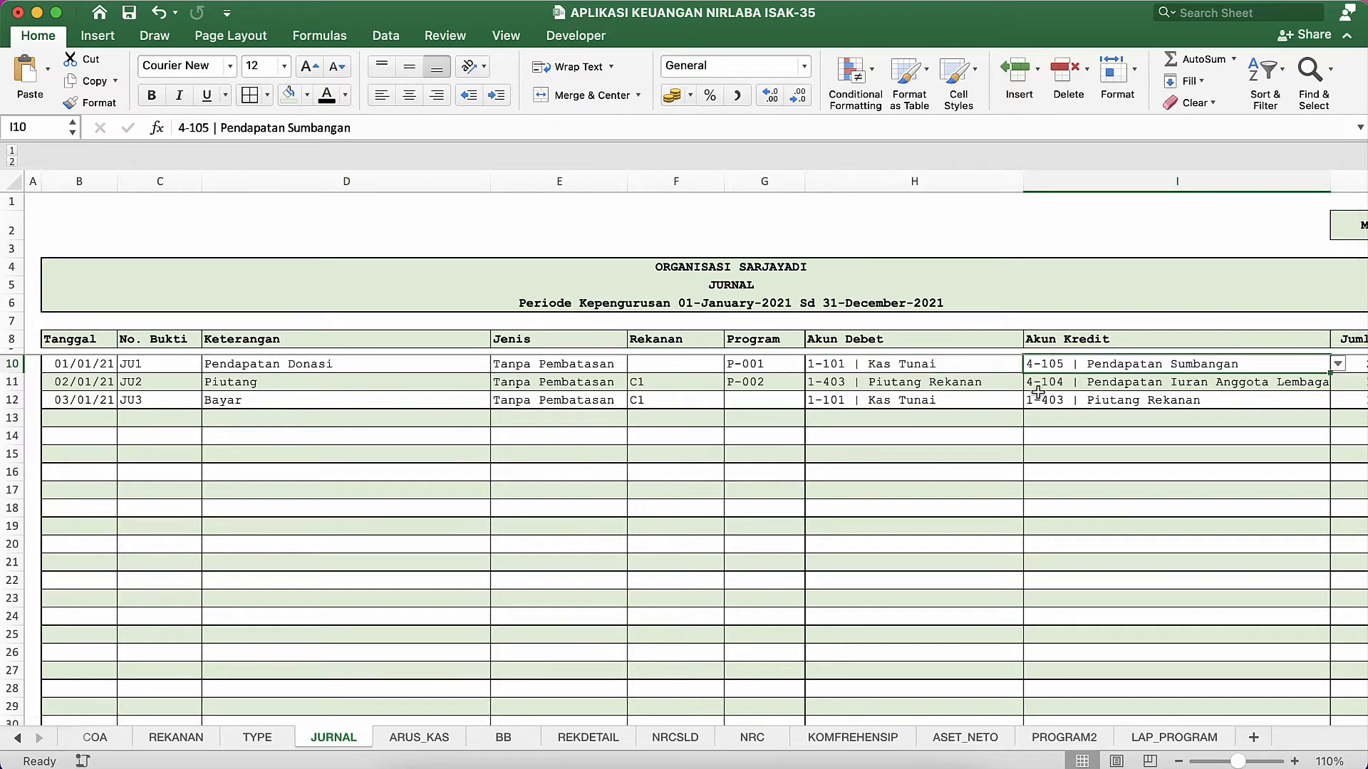
Check the Pendapatan Sumbangan row's formula and account name and the reporting period heading on the LAP_PROGRAM sheet.
click(1147, 737)
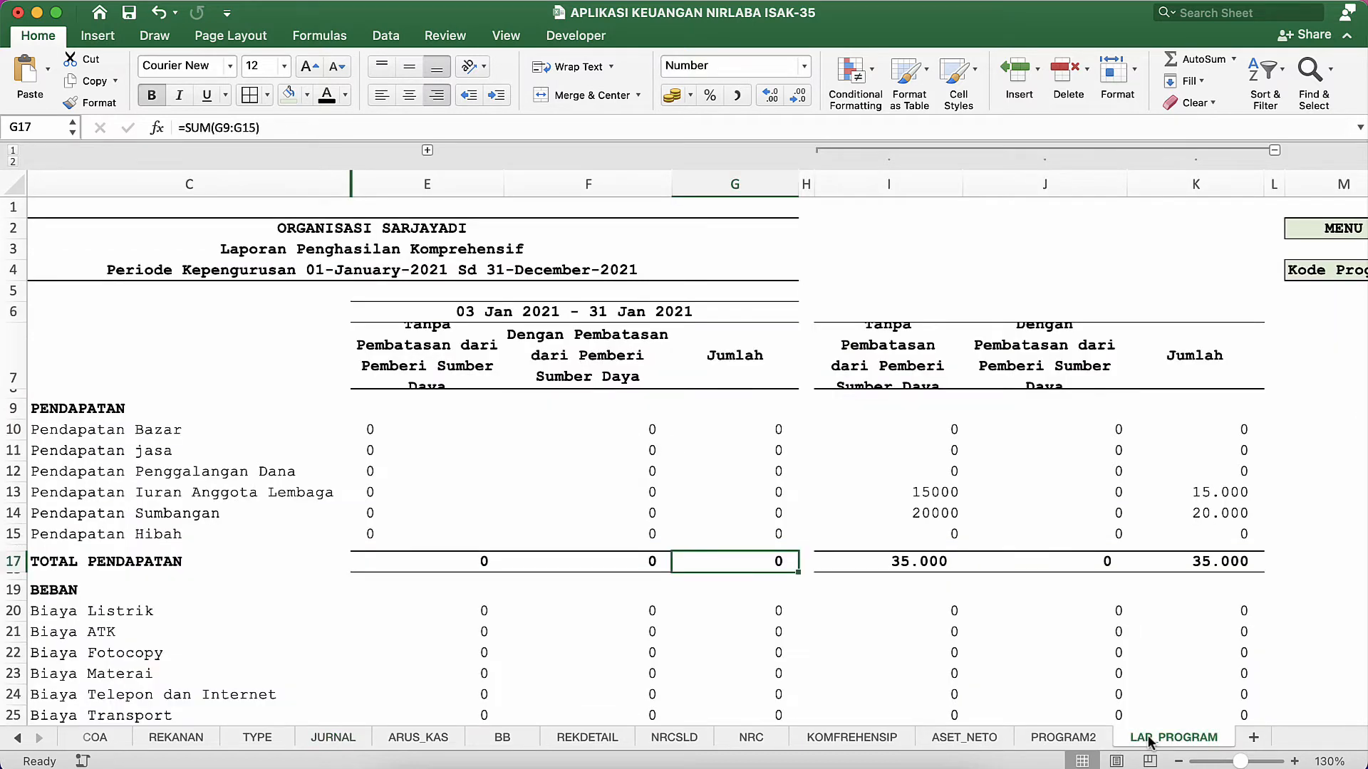
click(397, 518)
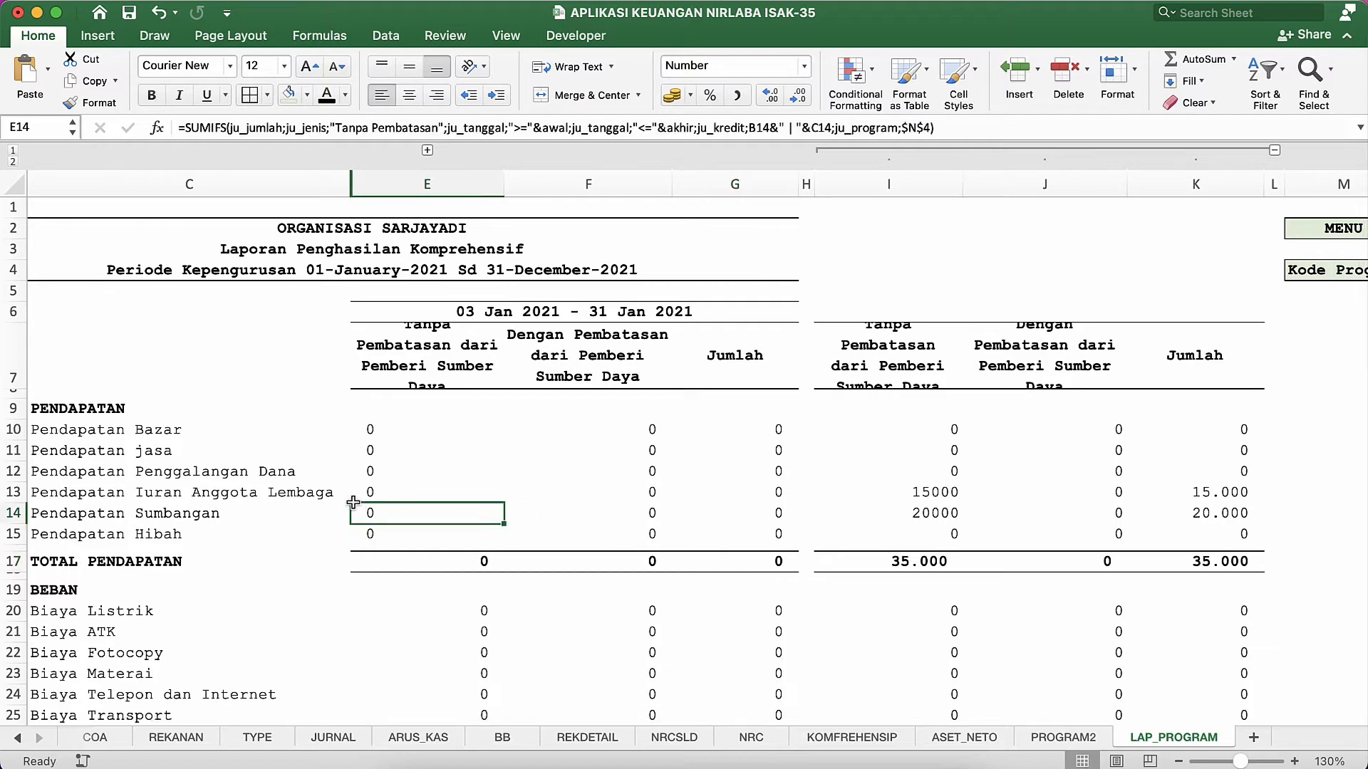
click(265, 514)
scroll(279, 529, left, 1)
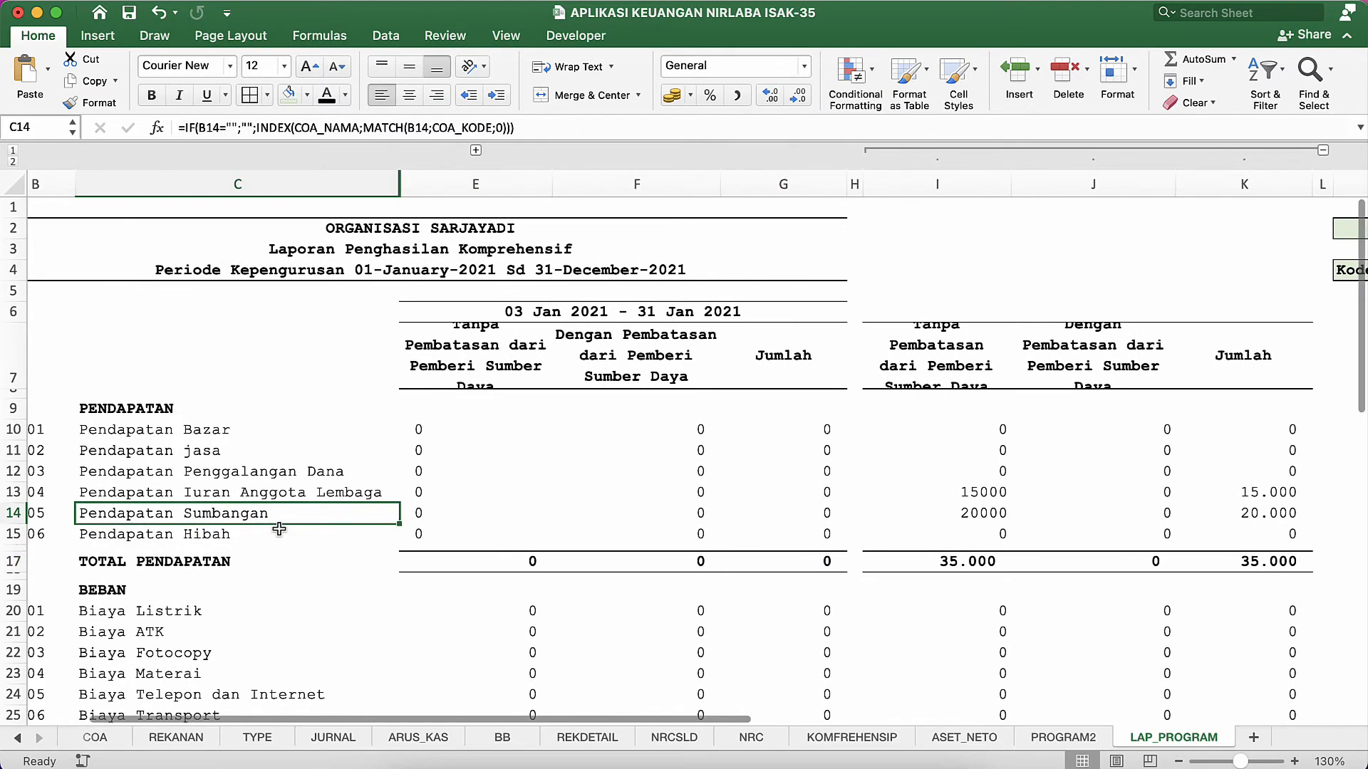
scroll(279, 529, left, 1)
click(547, 313)
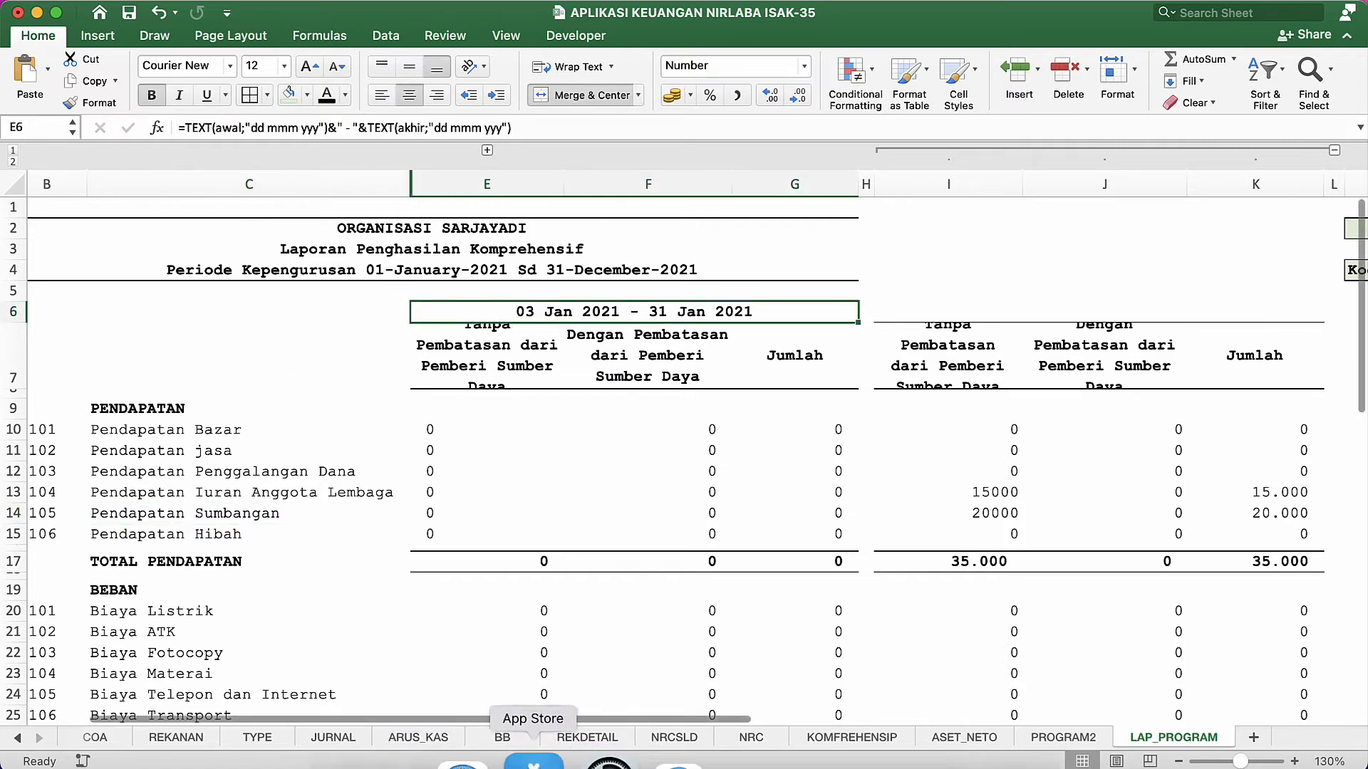
Set Tanggal Awal on the MENU sheet to 01/01/2021 and return to the LAP_PROGRAM sheet.
click(96, 738)
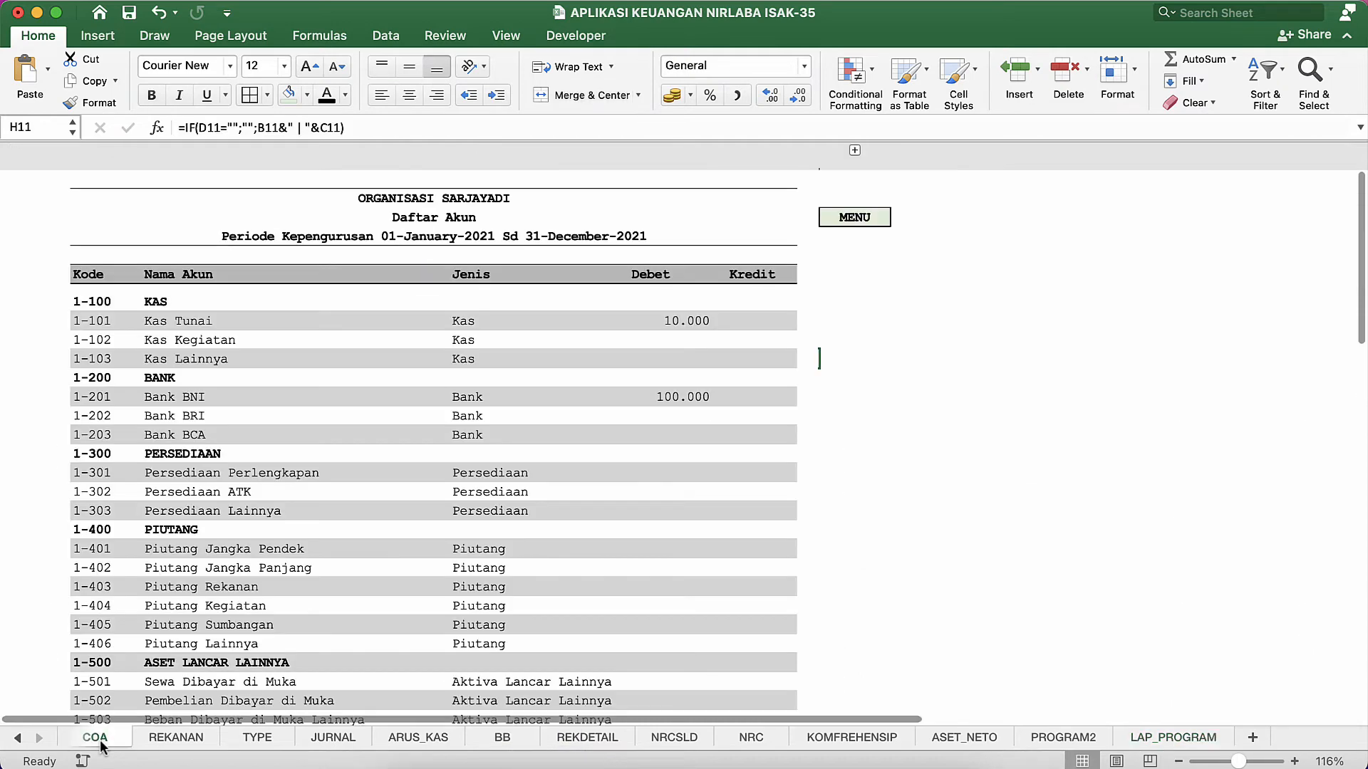
click(853, 219)
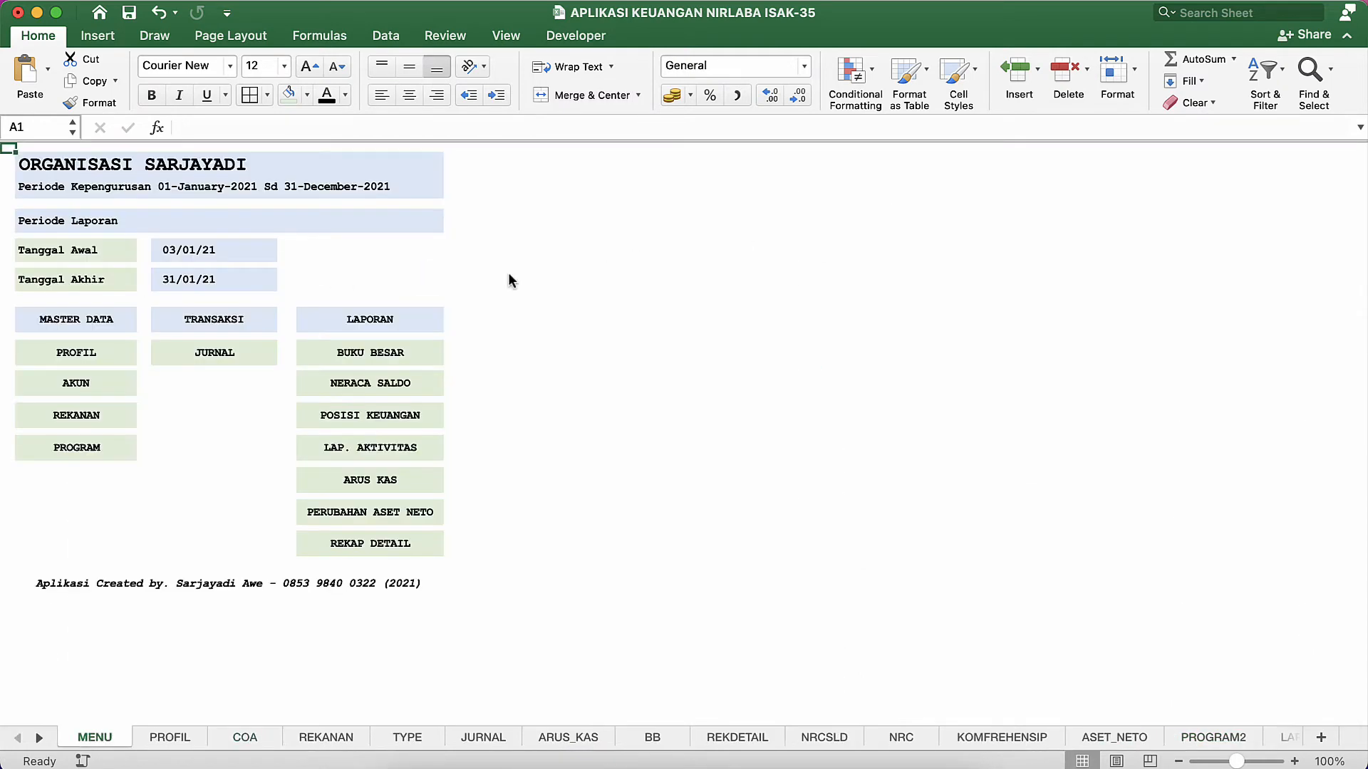
click(173, 253)
double_click(173, 253)
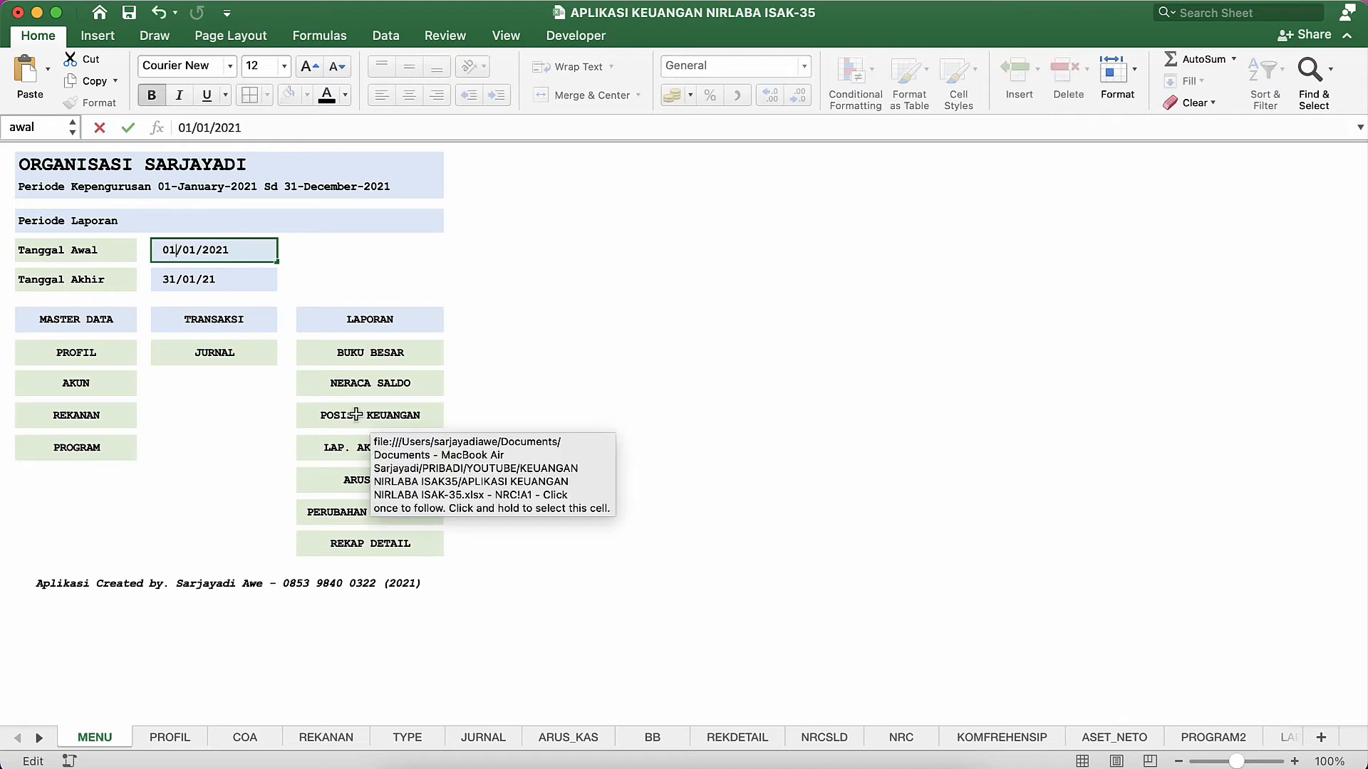
key(Return)
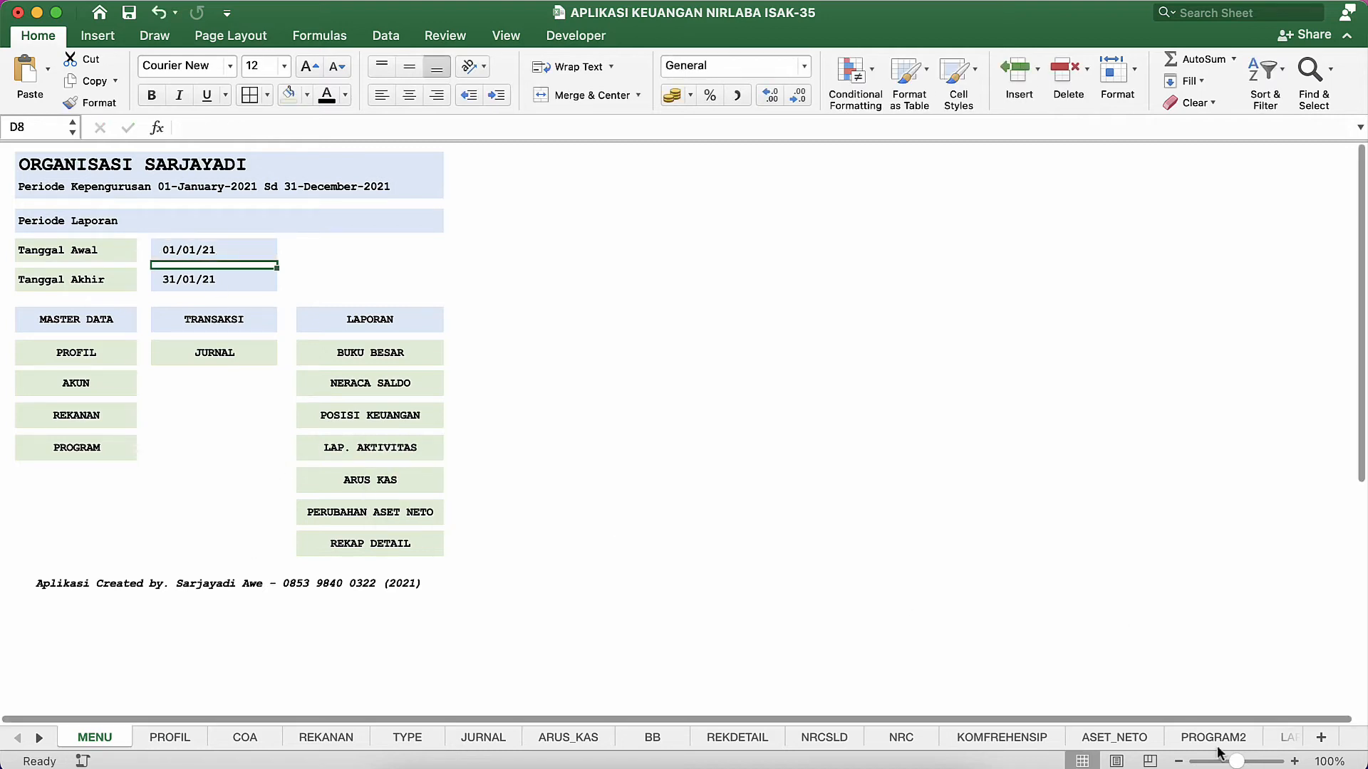
click(1214, 737)
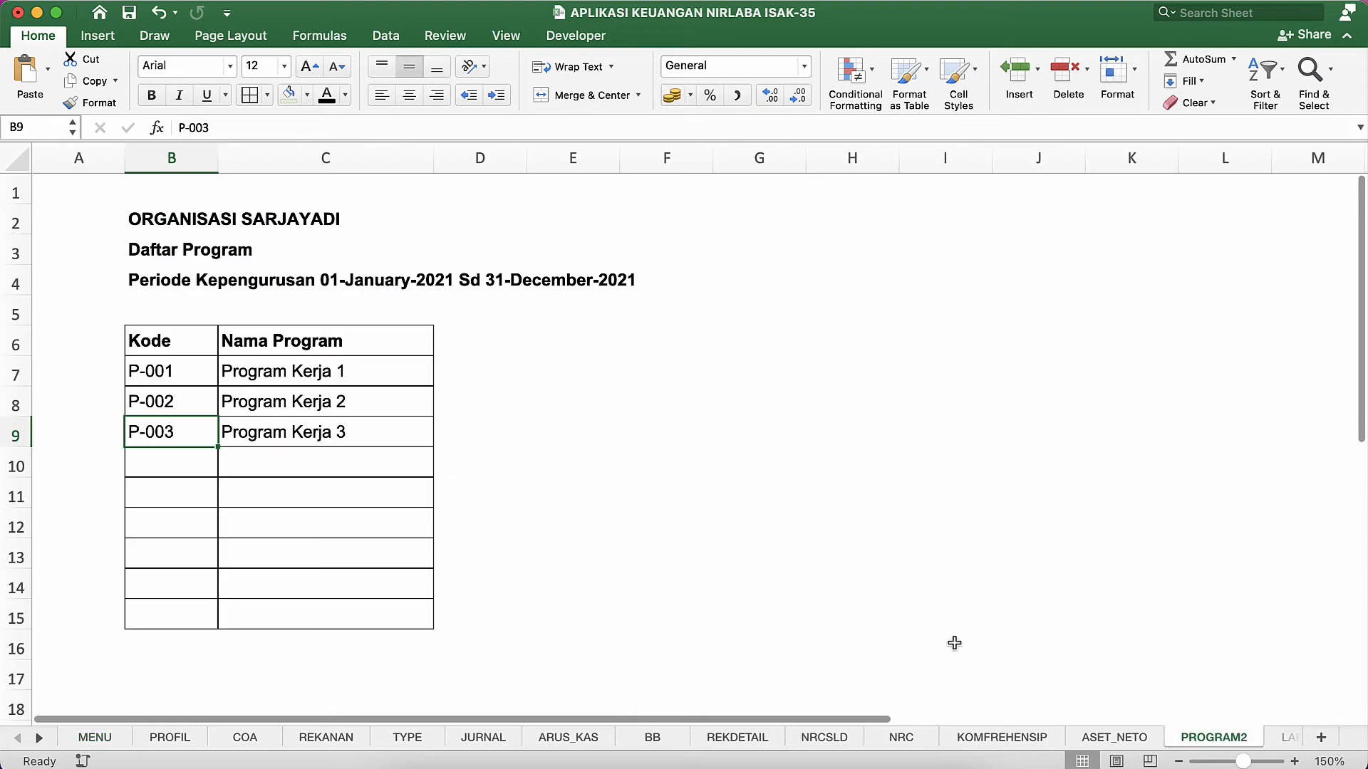
click(1281, 741)
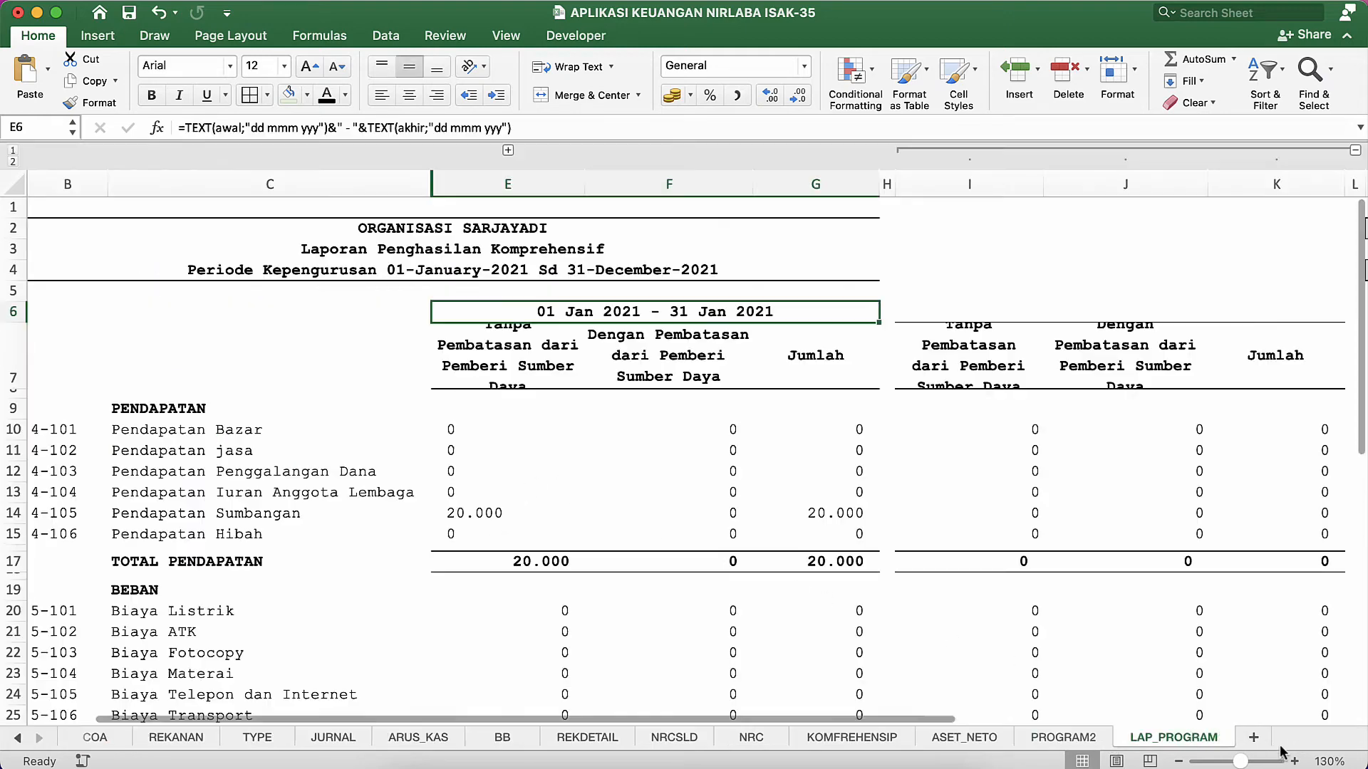
In the Pendapatan Bazar formula in E10, append a minus sign and a copy of the existing SUMIFS expression.
click(484, 513)
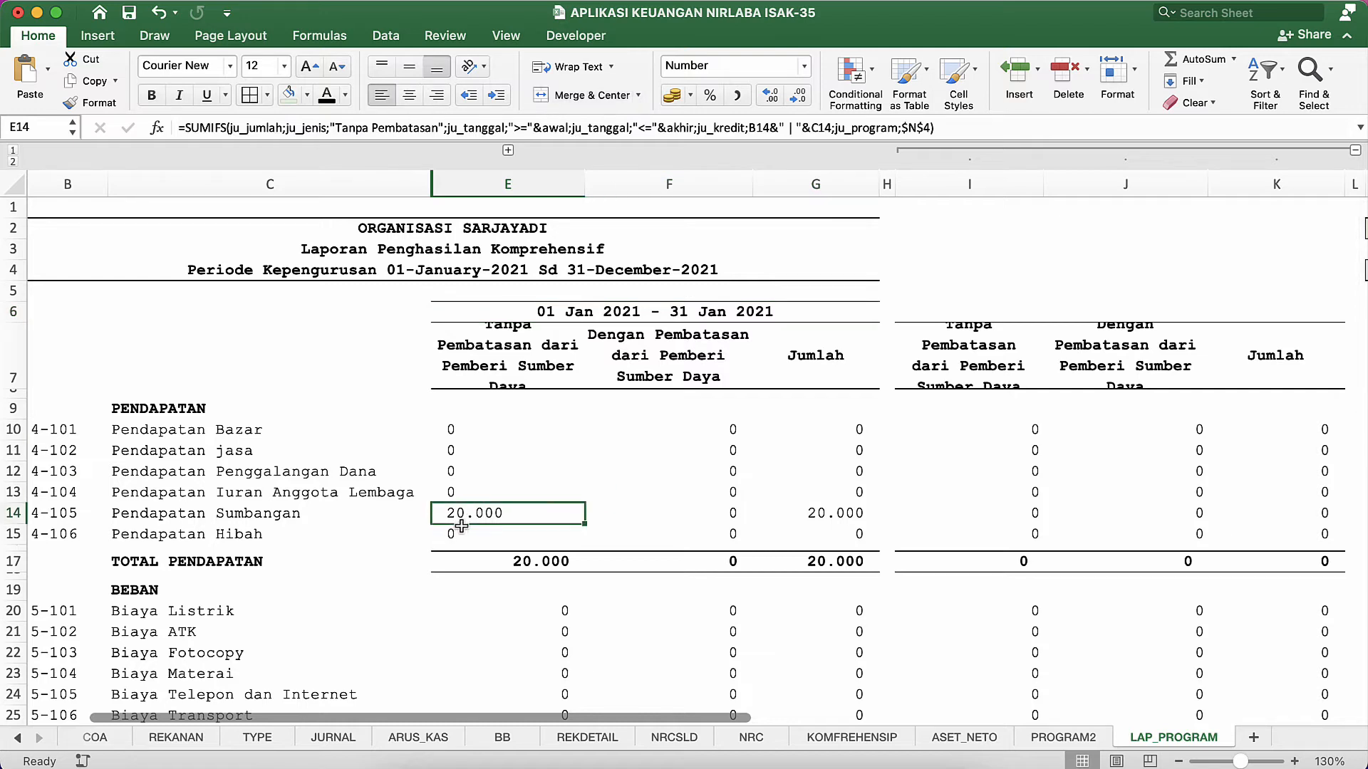
click(501, 433)
double_click(505, 431)
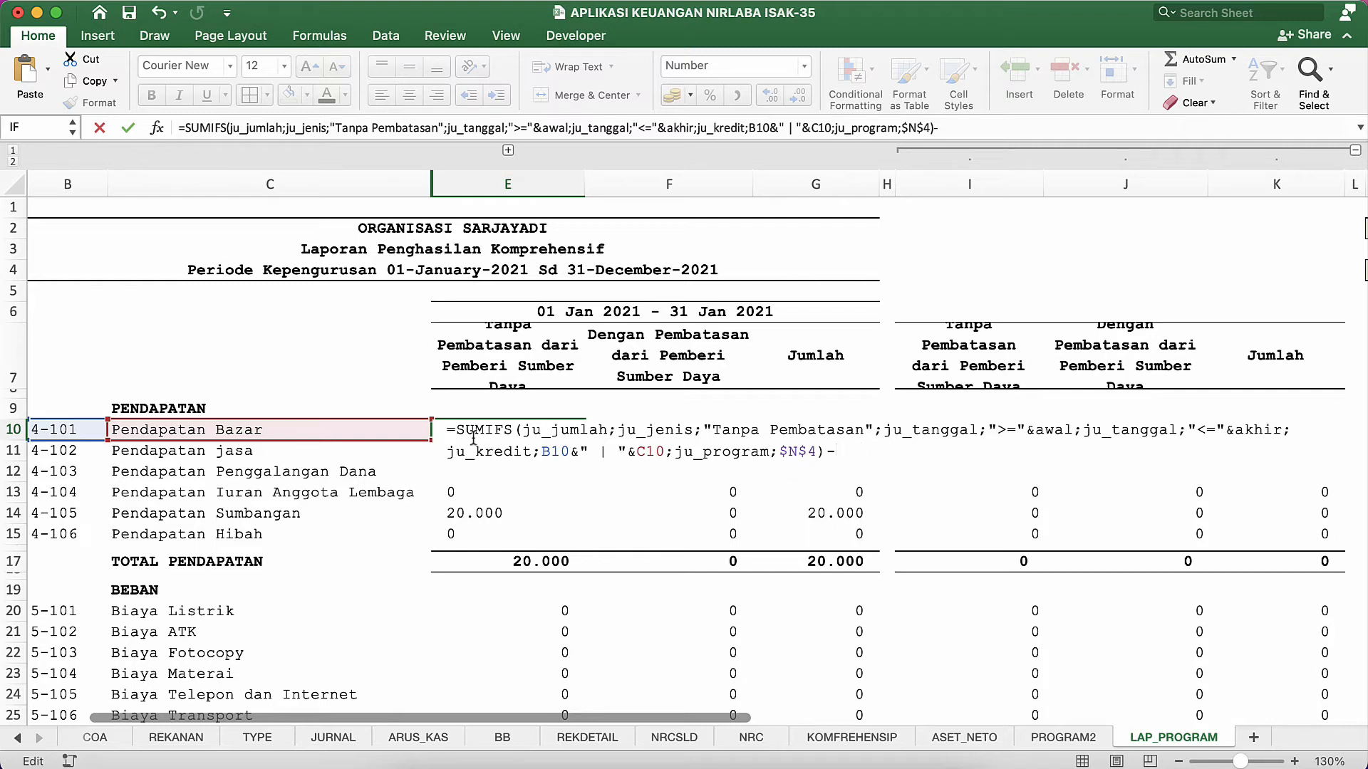
drag(458, 432, 816, 453)
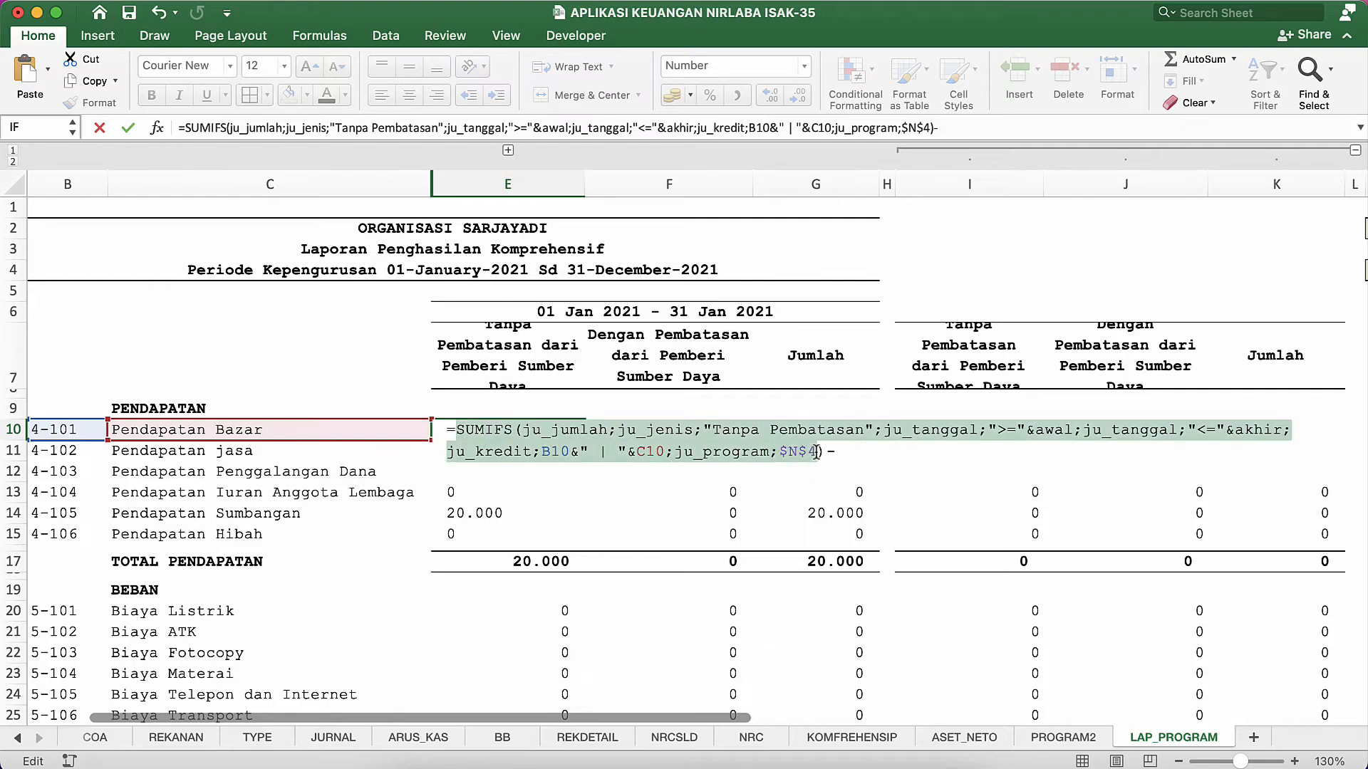
right_click(780, 460)
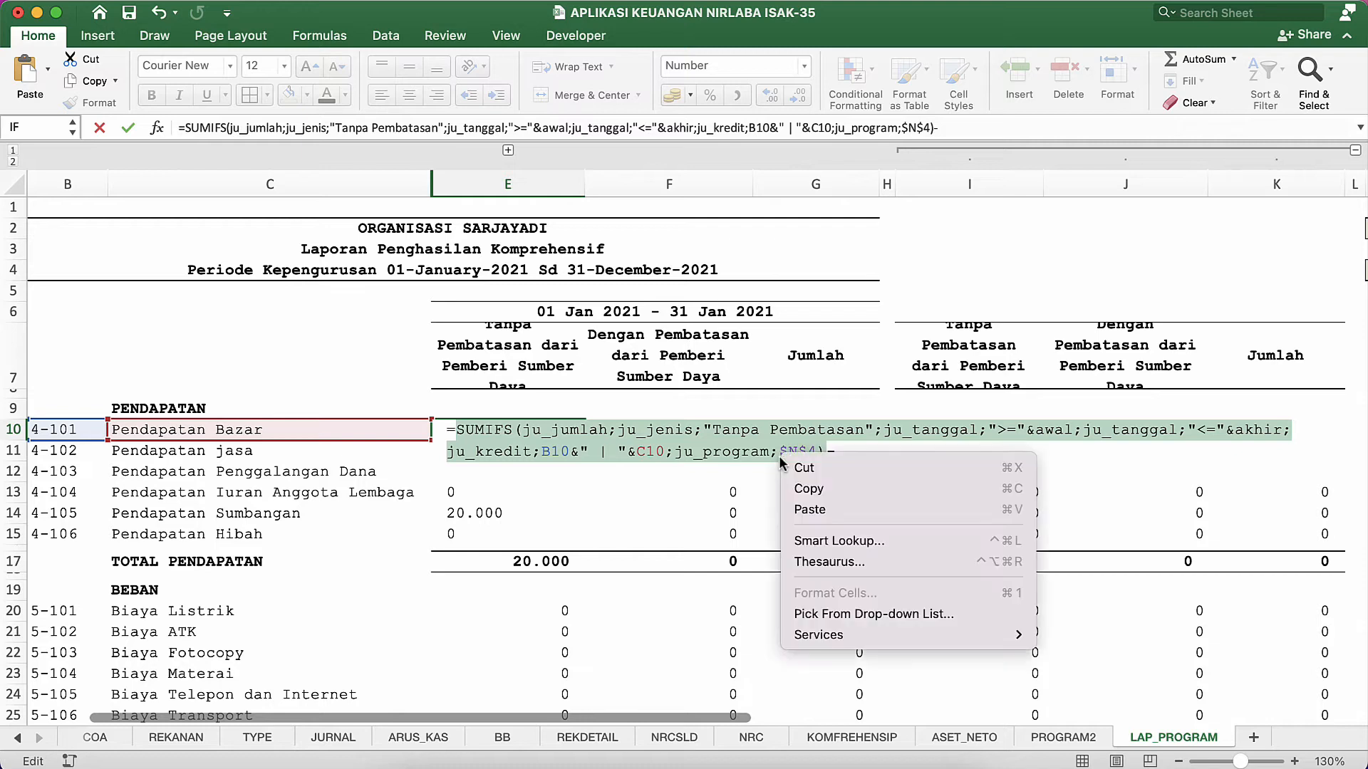
click(800, 492)
click(854, 459)
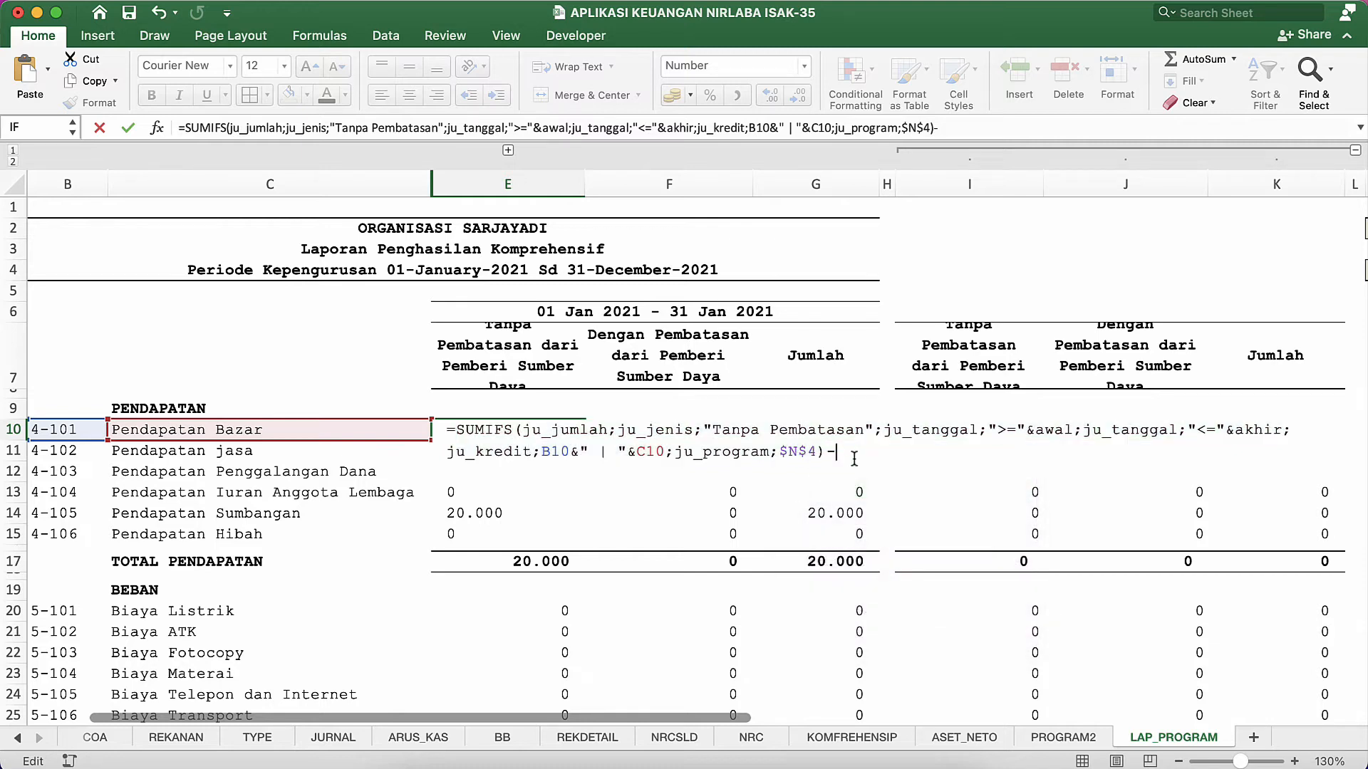
key(super+v)
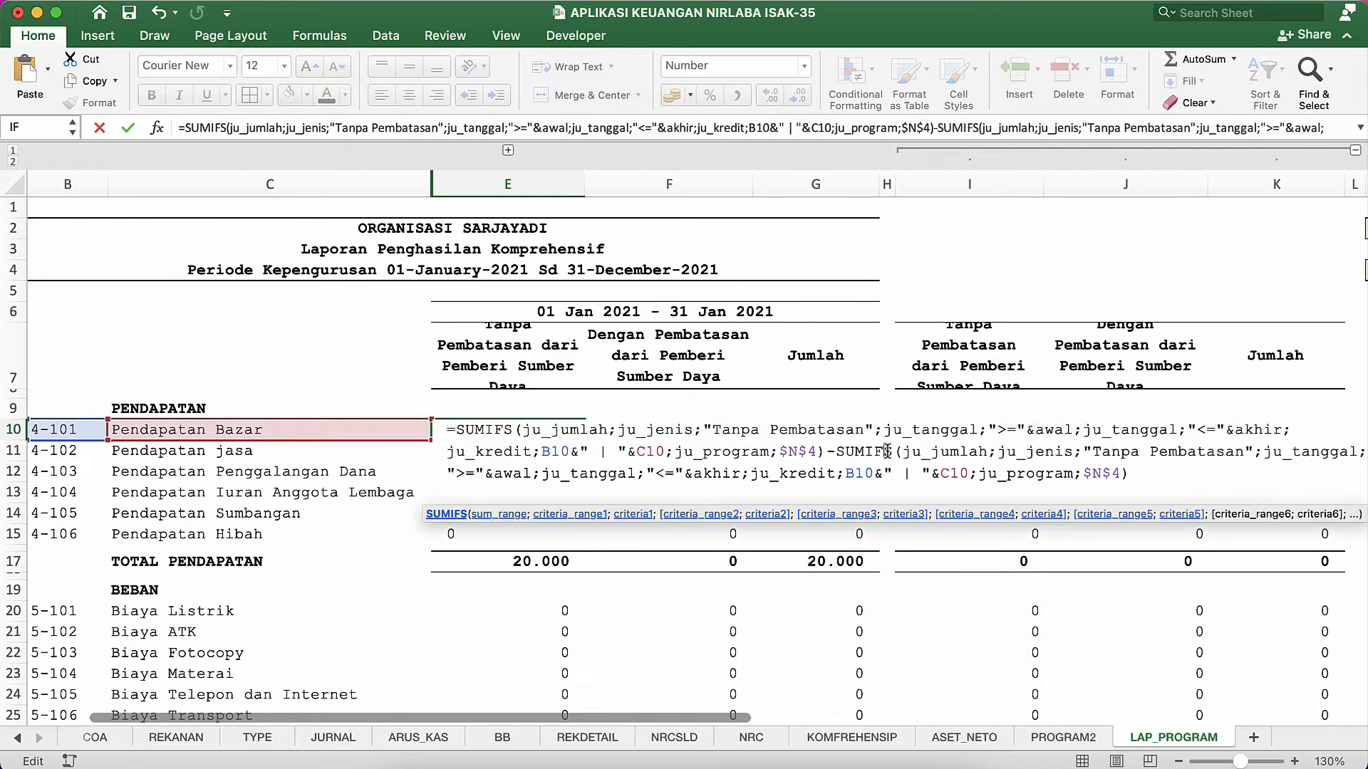
Change the account range in E10's second SUMIFS from ju_kredit to ju_debet and commit the formula.
click(1045, 476)
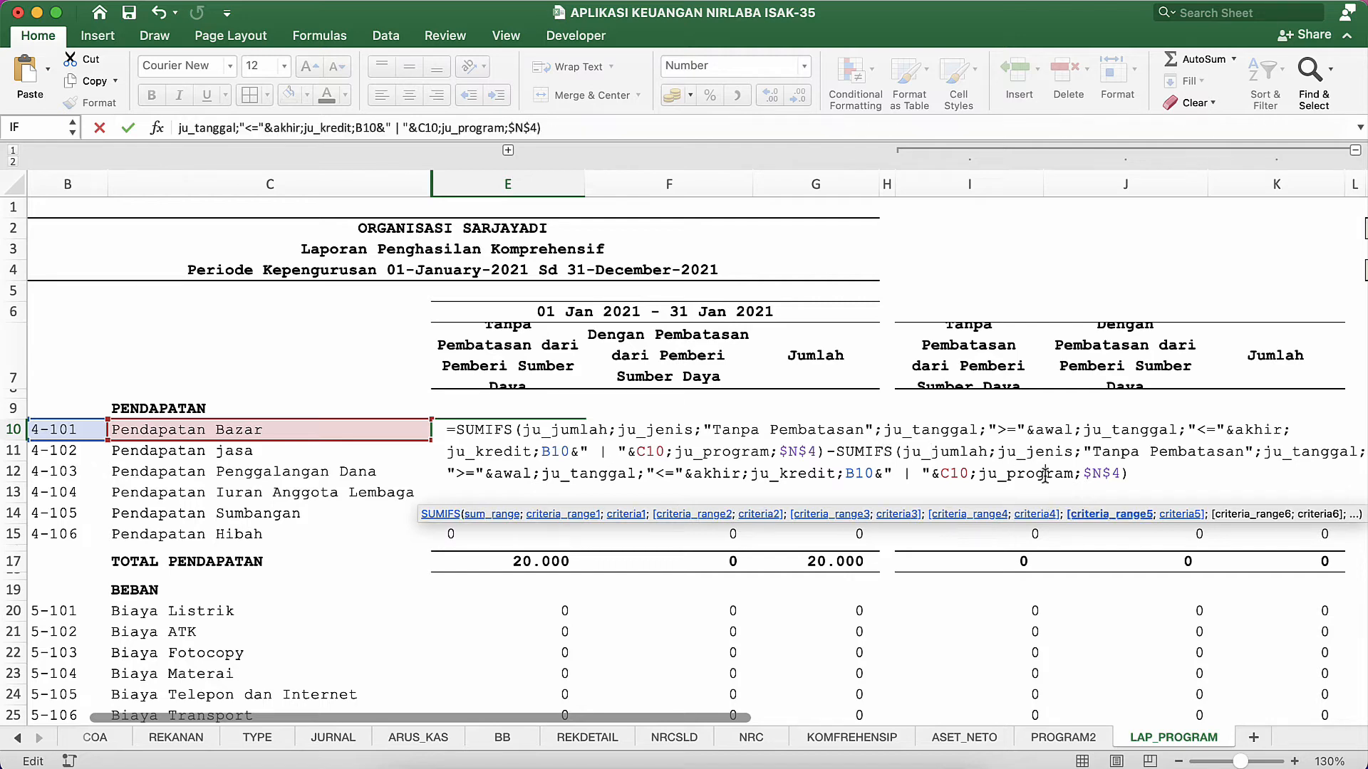
click(1079, 459)
key(BackSpace)
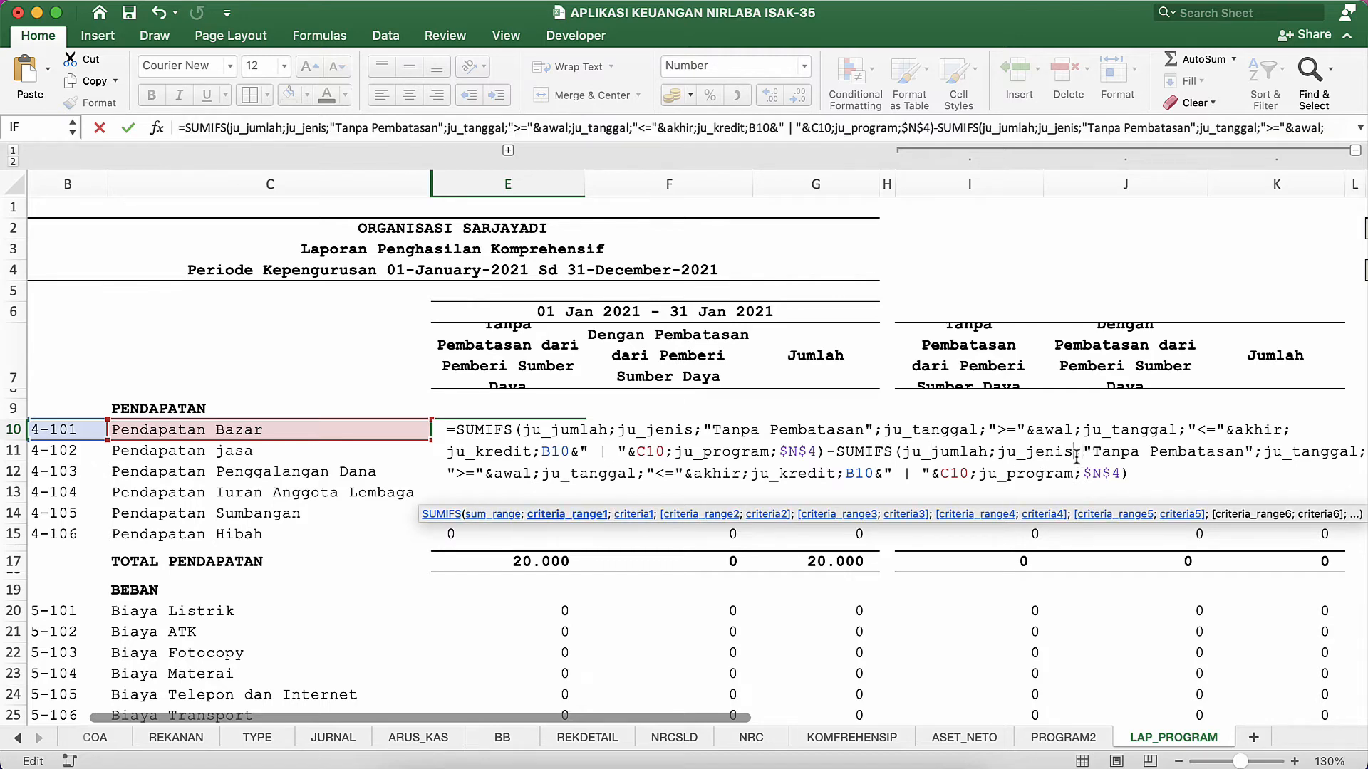
text(;)
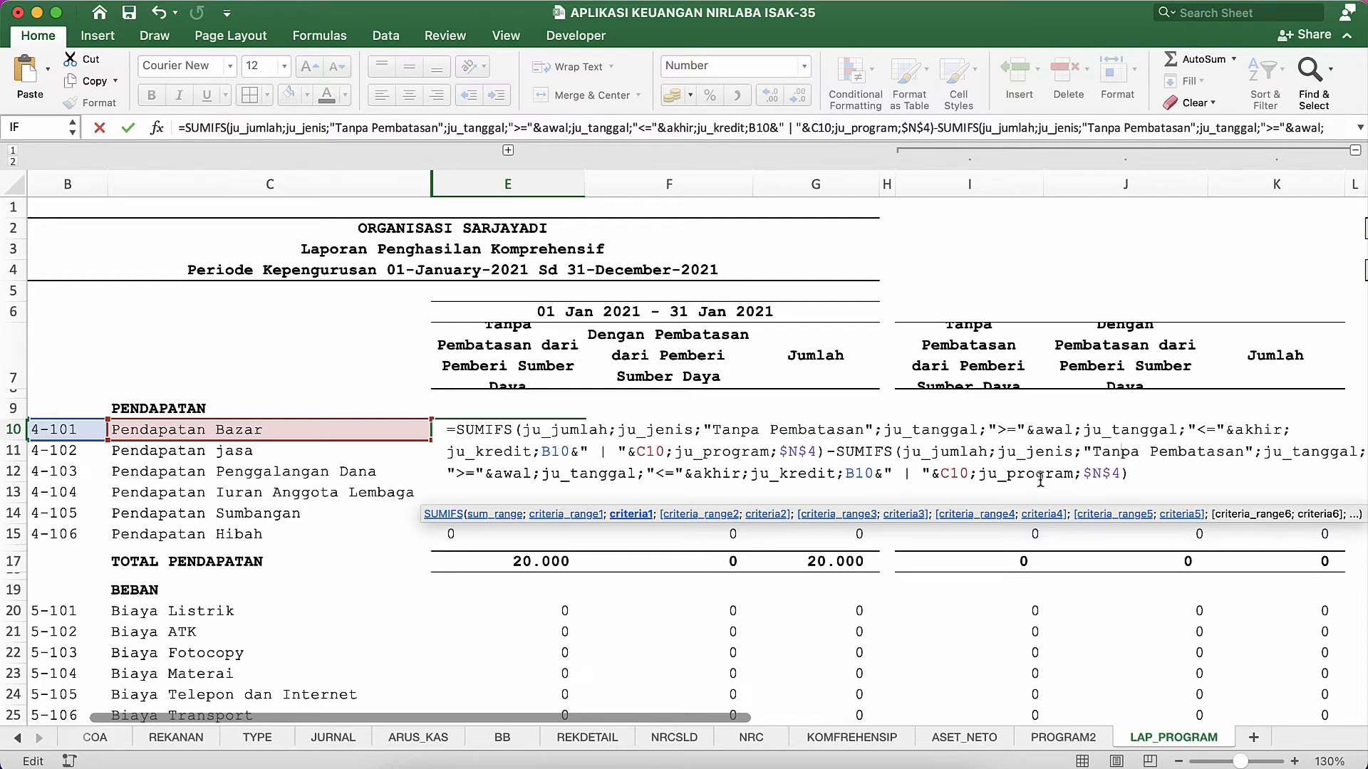
click(829, 475)
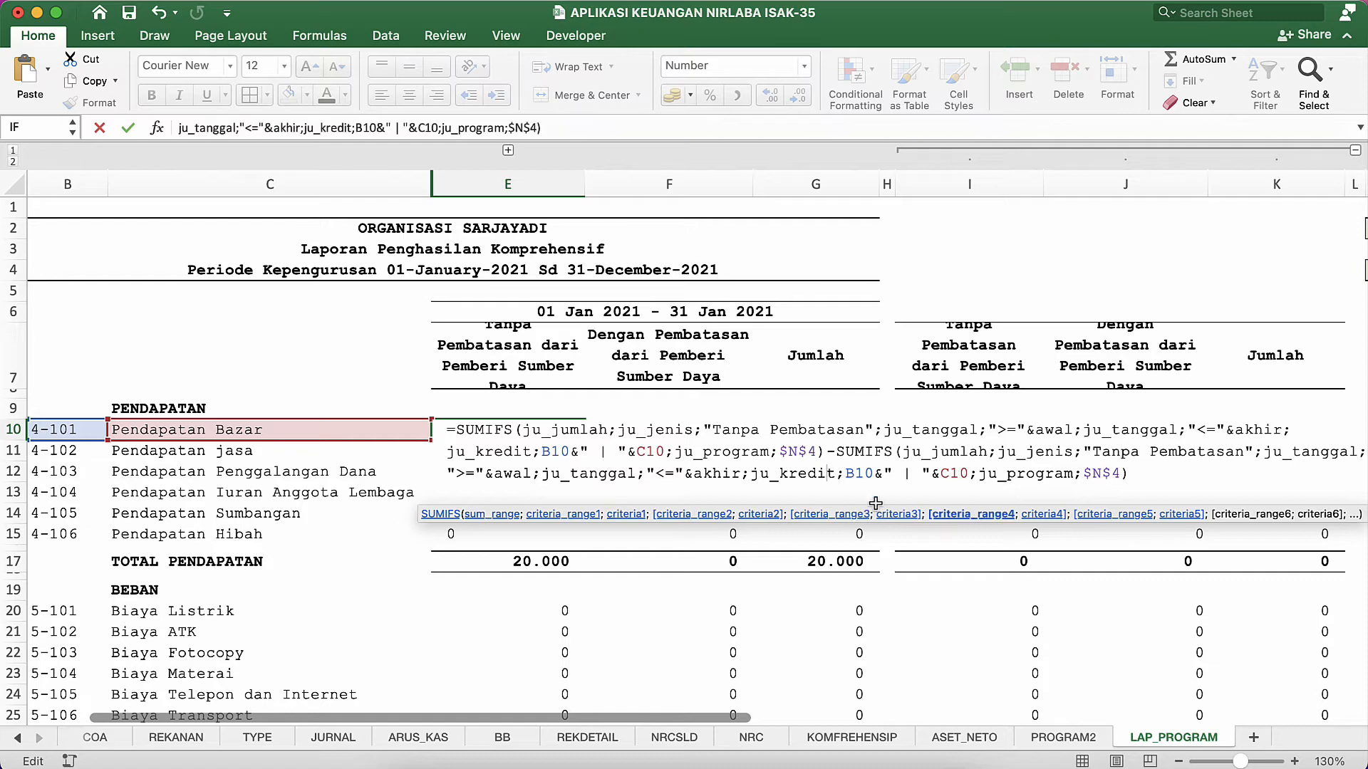
key(BackSpace)
key(BackSpace)
key(BackSpace)
key(BackSpace)
key(BackSpace)
key(BackSpace)
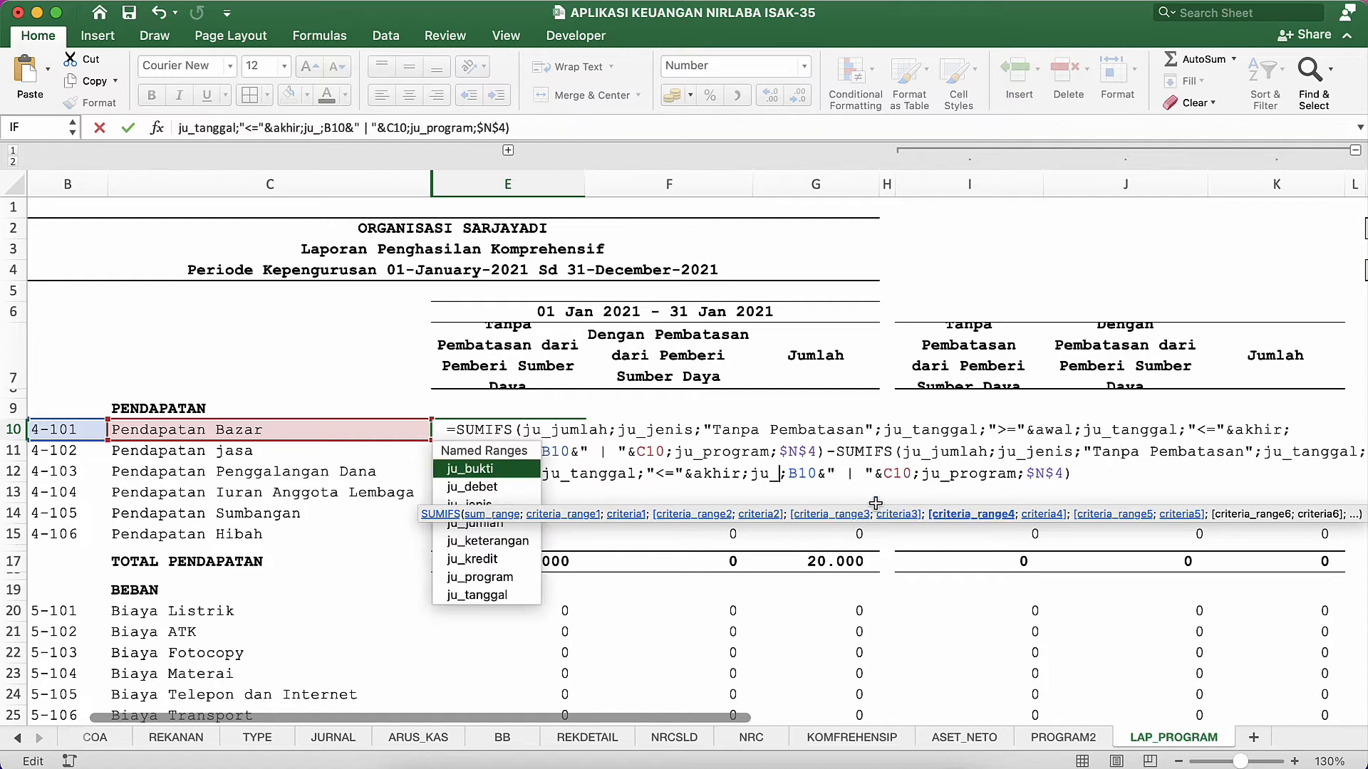
text(debet)
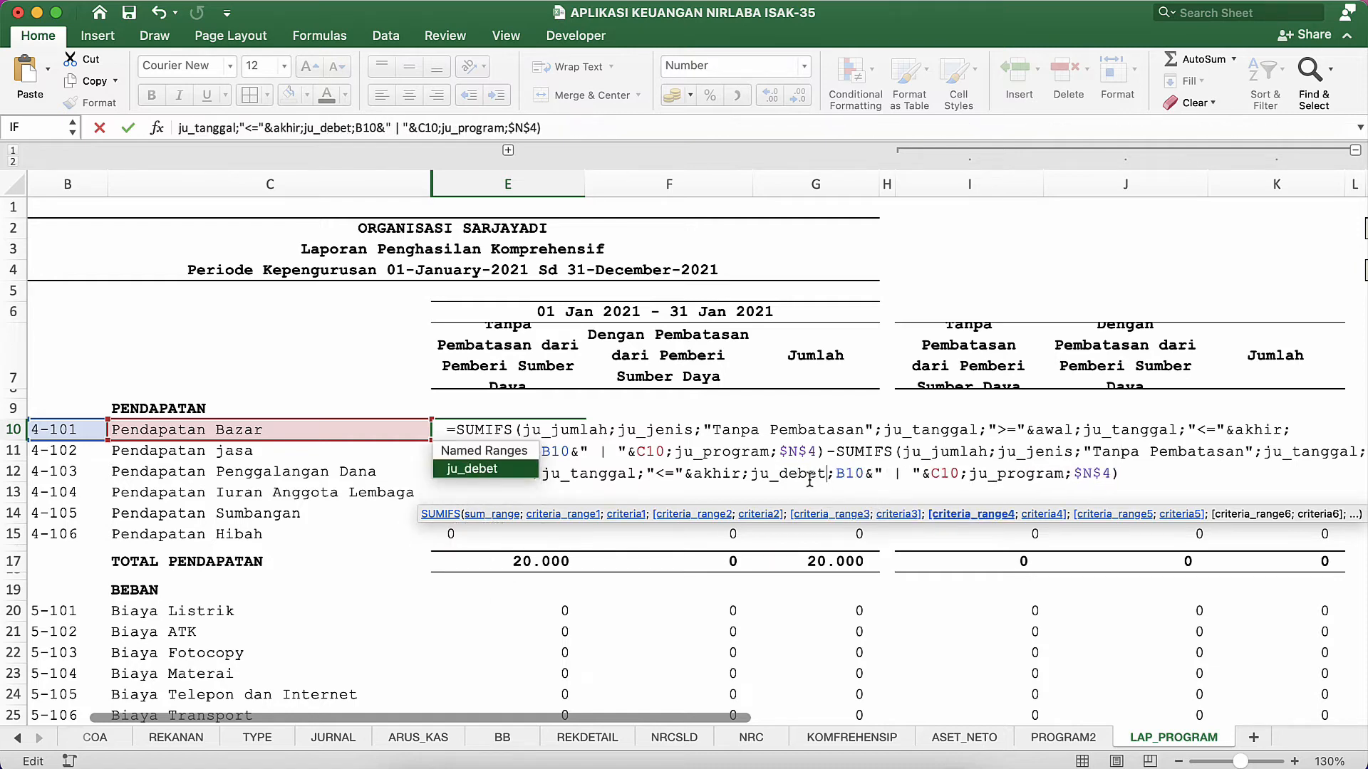
double_click(810, 475)
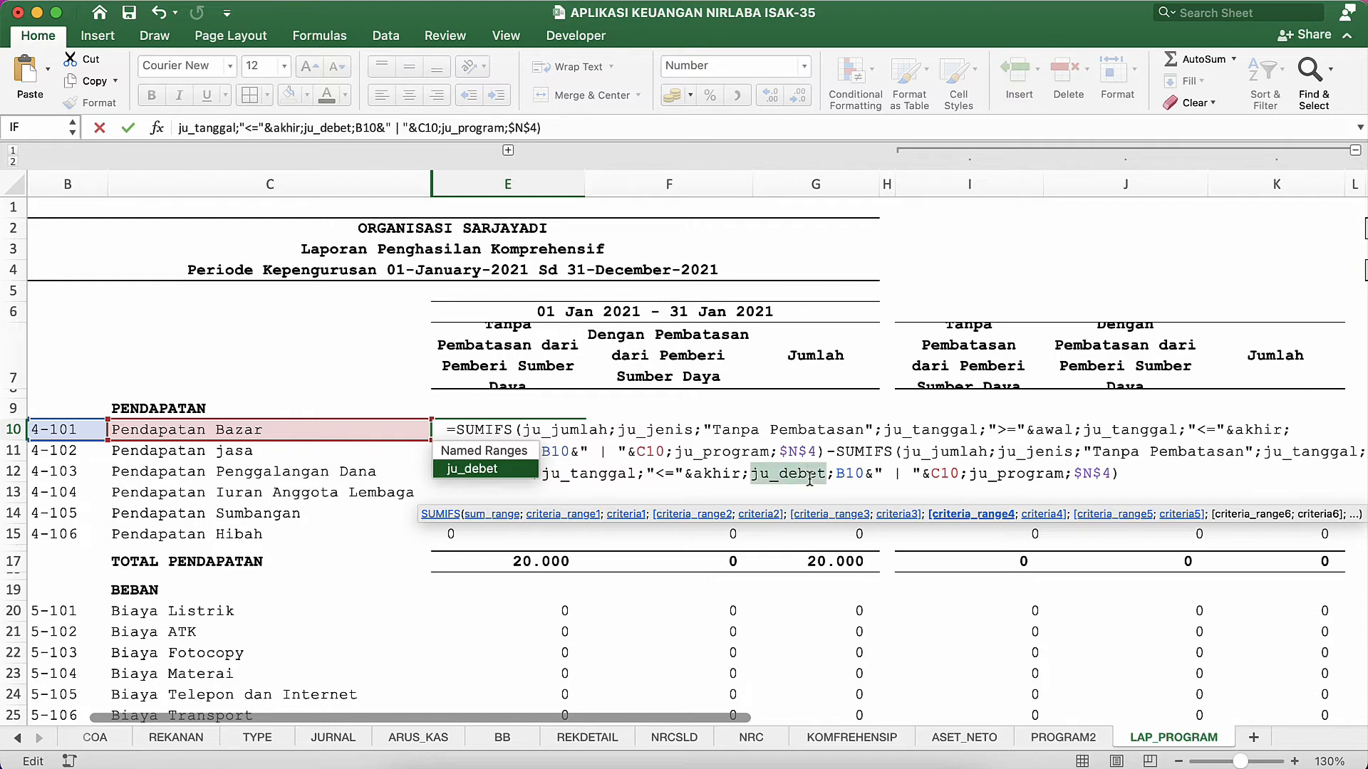
key(Return)
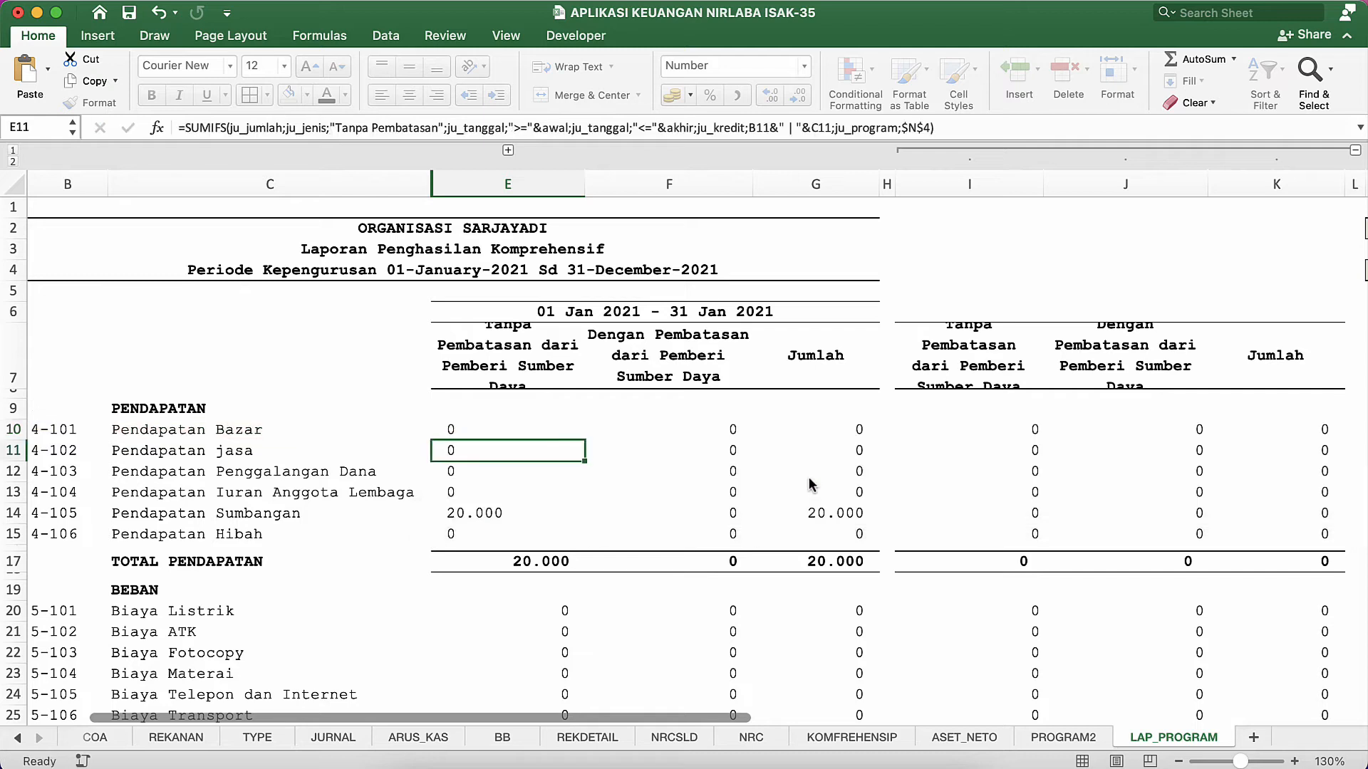
Fill the E10 formula down through E15 for the remaining Pendapatan accounts.
key(Up)
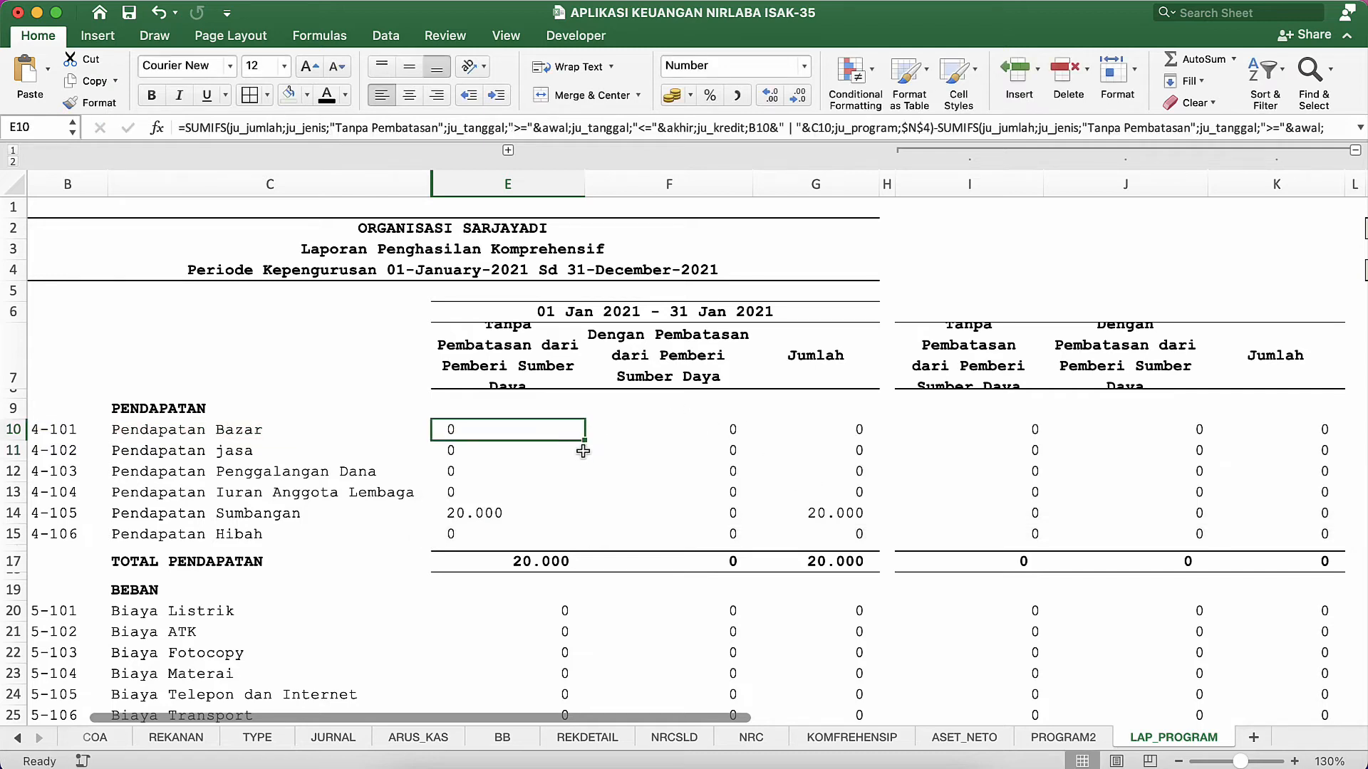
drag(583, 443, 581, 539)
click(493, 496)
key(Up)
key(Up)
key(Up)
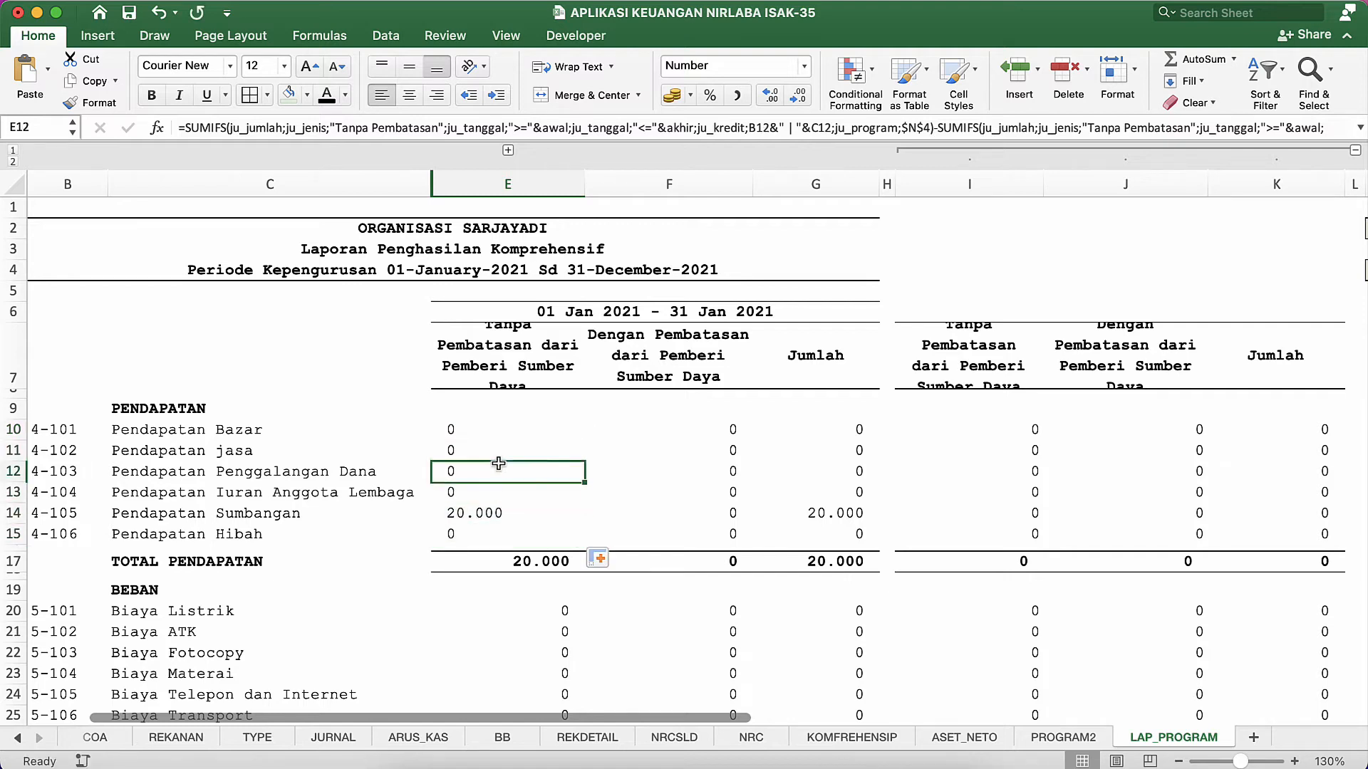
Copy the full formula text of E10 into F10, keeping its cell references unchanged.
double_click(497, 436)
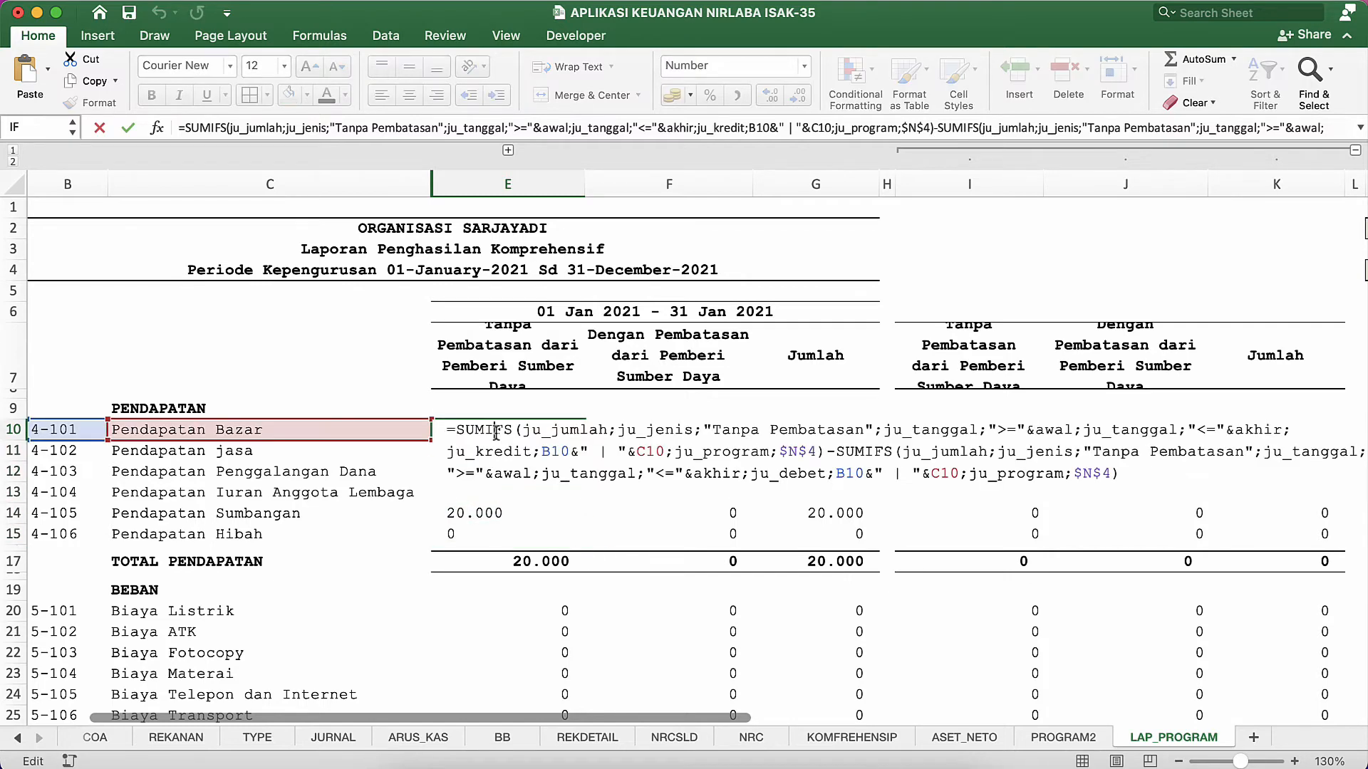
click(1140, 477)
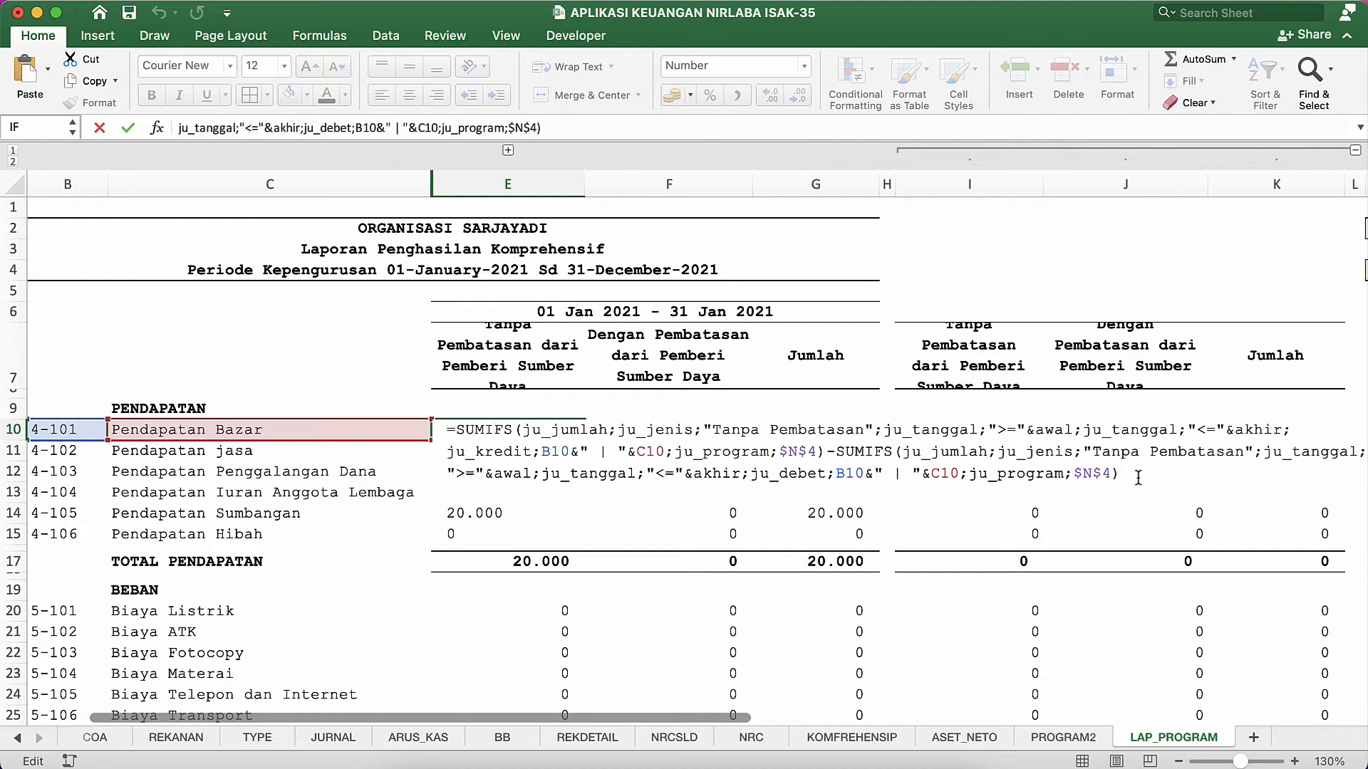
drag(1122, 477, 347, 399)
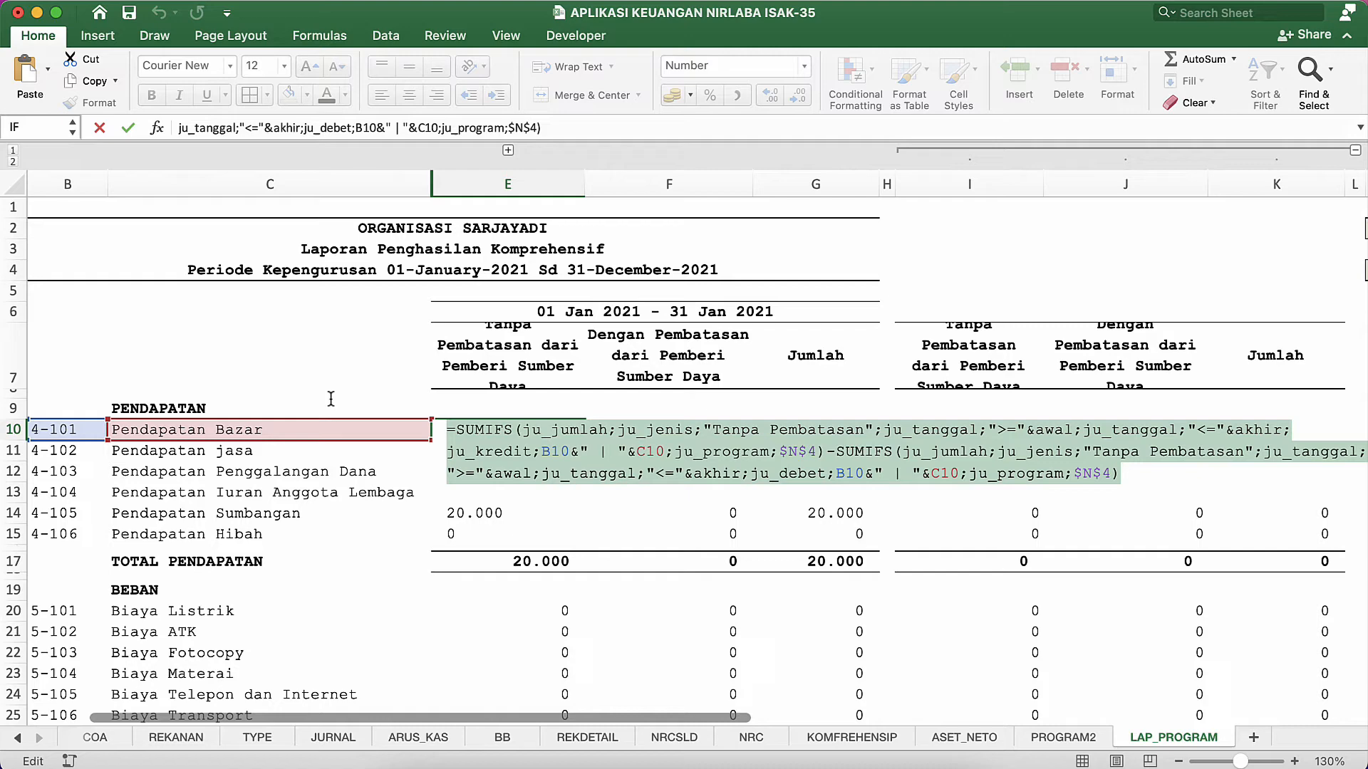
right_click(533, 435)
click(560, 460)
key(Escape)
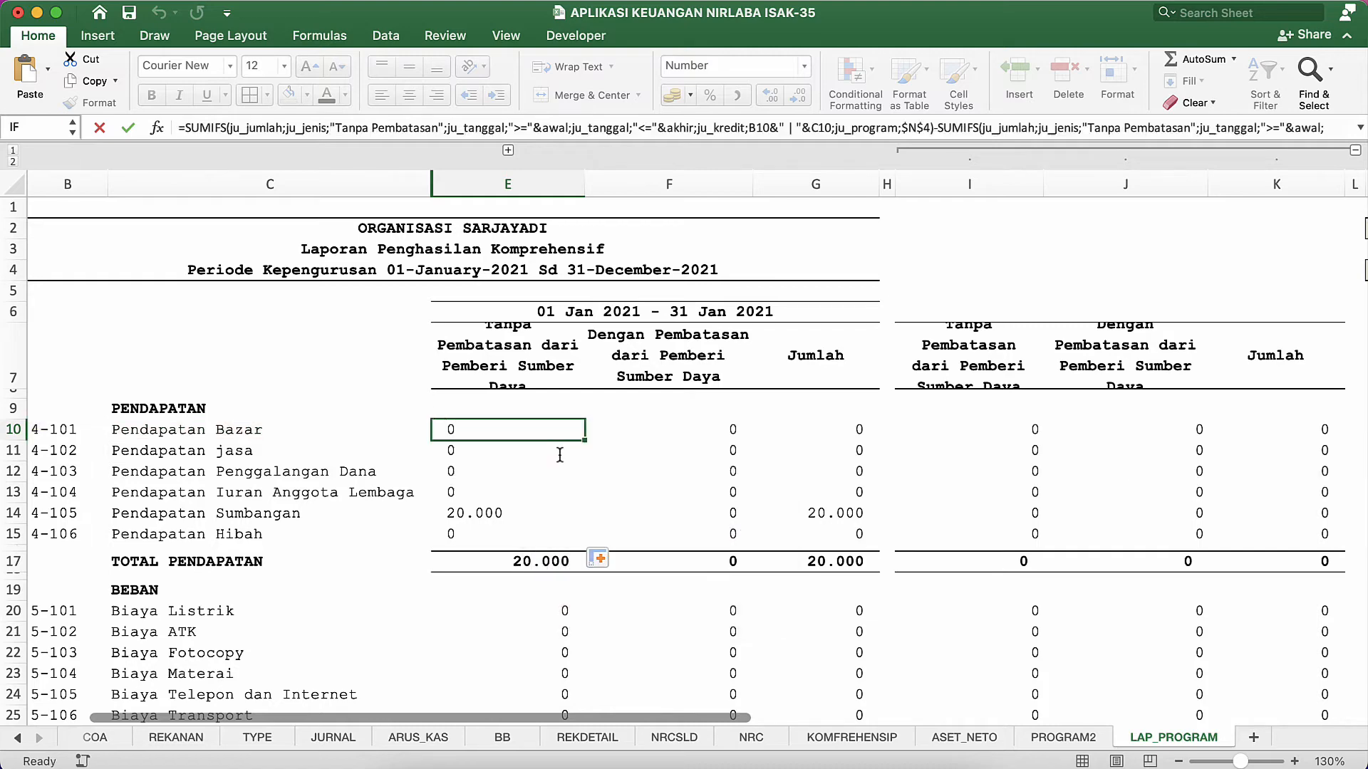
click(716, 411)
click(709, 431)
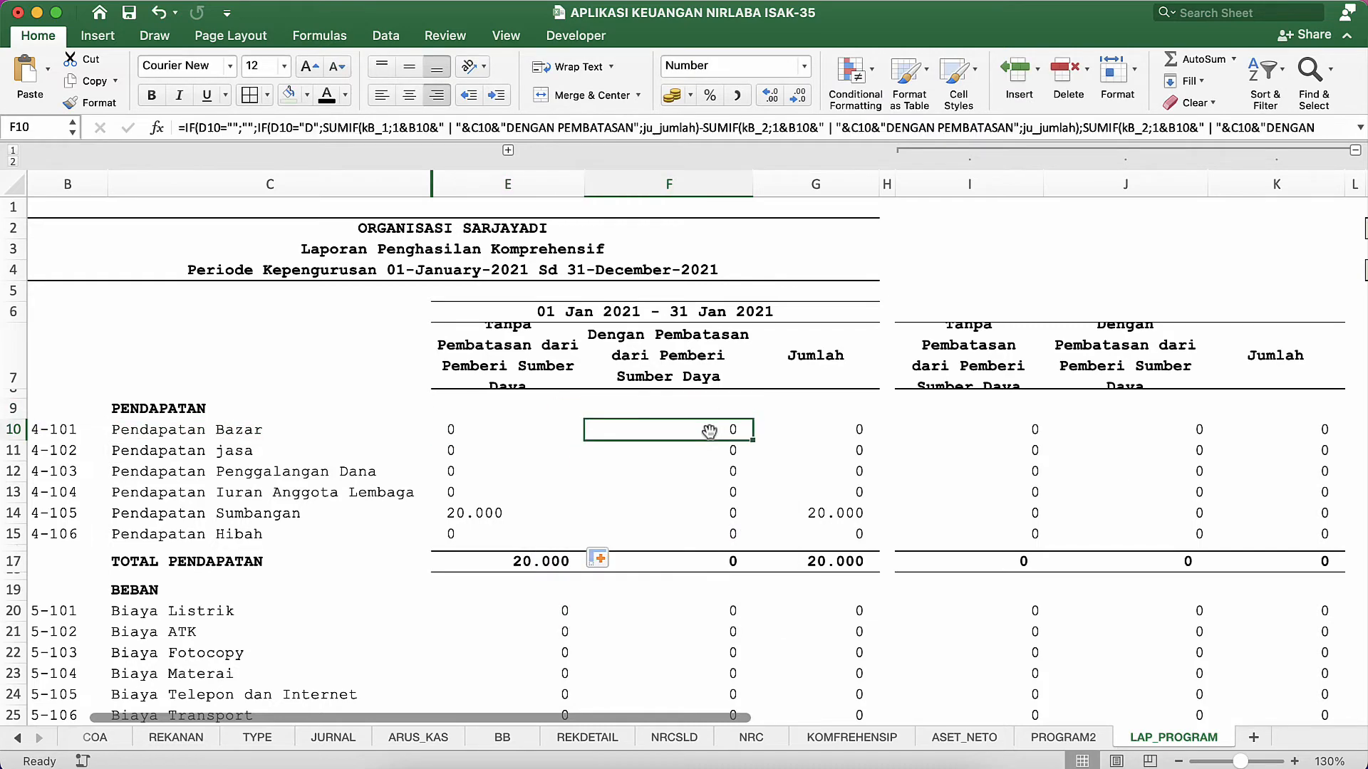
key(cmd+v)
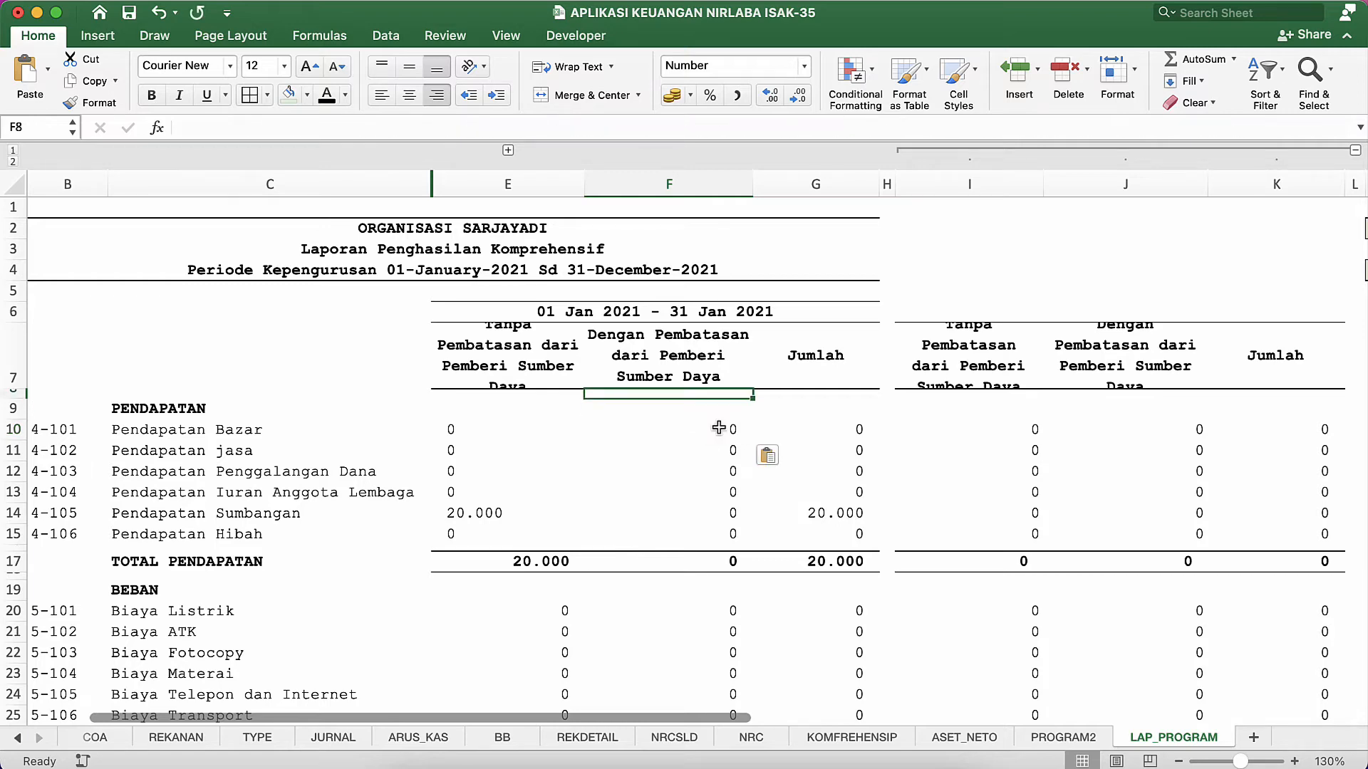
Change the first SUMIFS criterion in F10 from "Tanpa Pembatasan" to "Dengan Pembatasan".
double_click(715, 429)
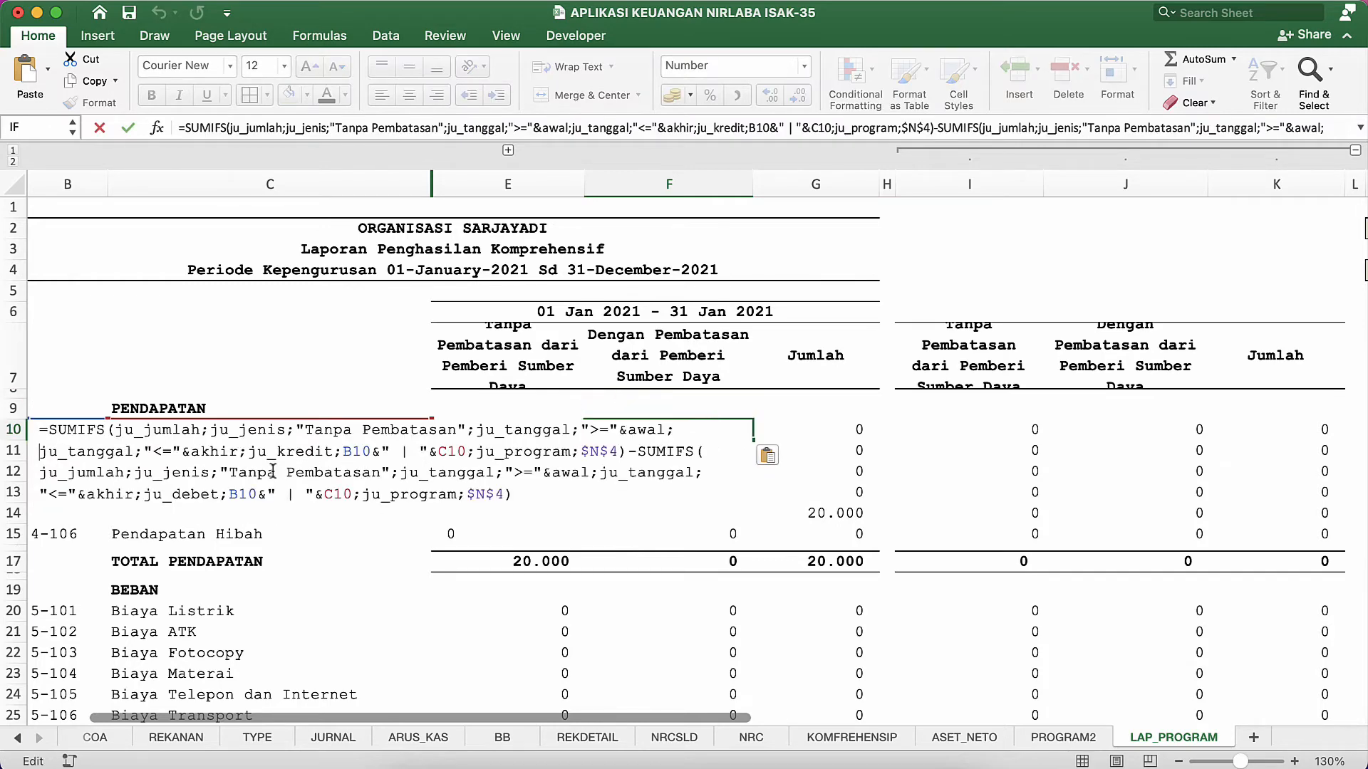
click(340, 430)
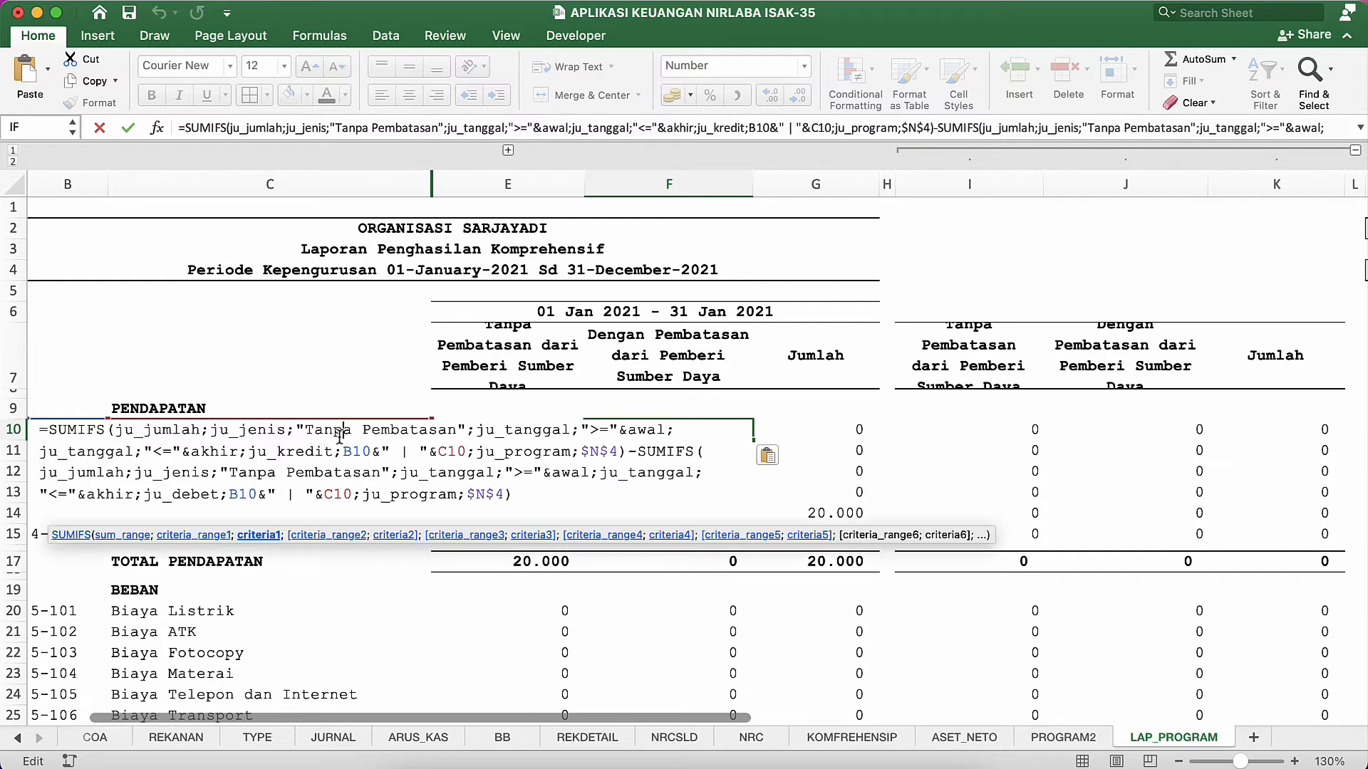
key(BackSpace)
key(BackSpace)
key(BackSpace)
key(BackSpace)
key(BackSpace)
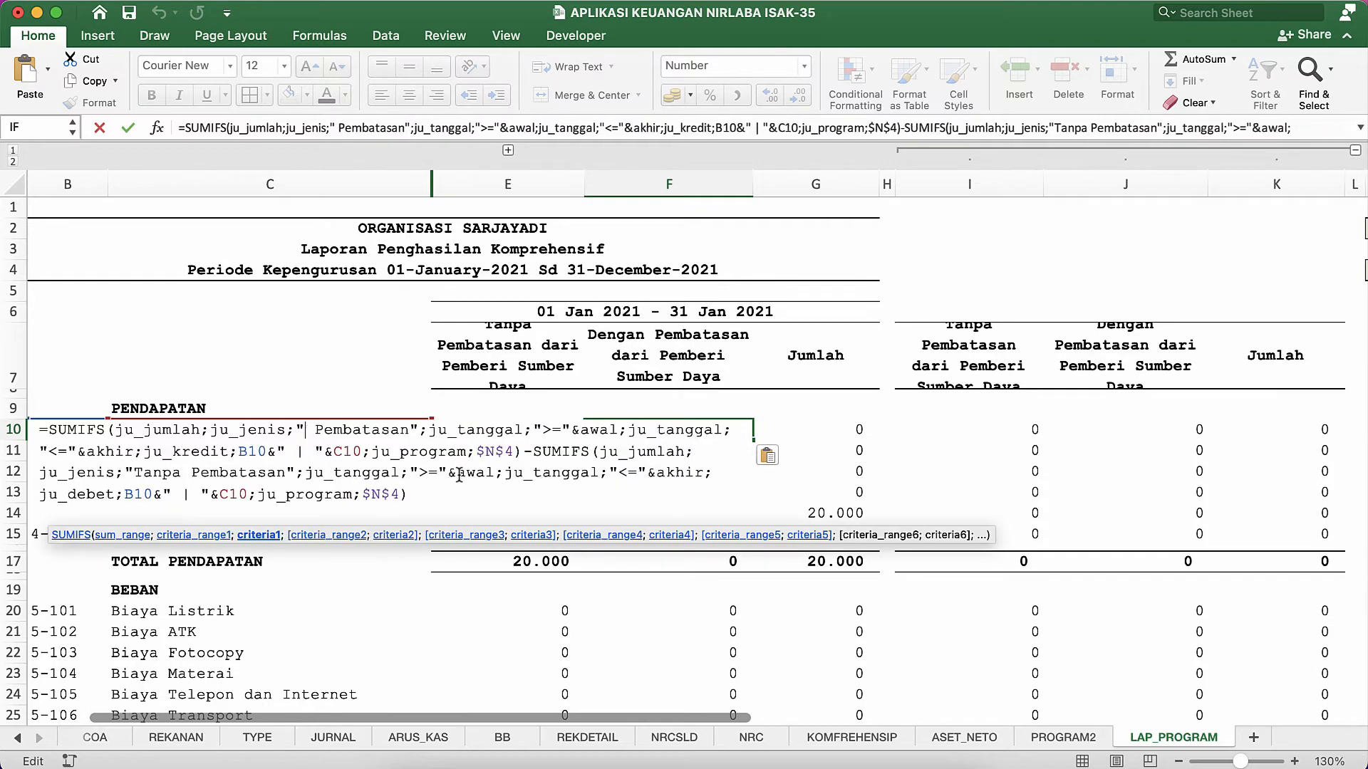
text(Dengan)
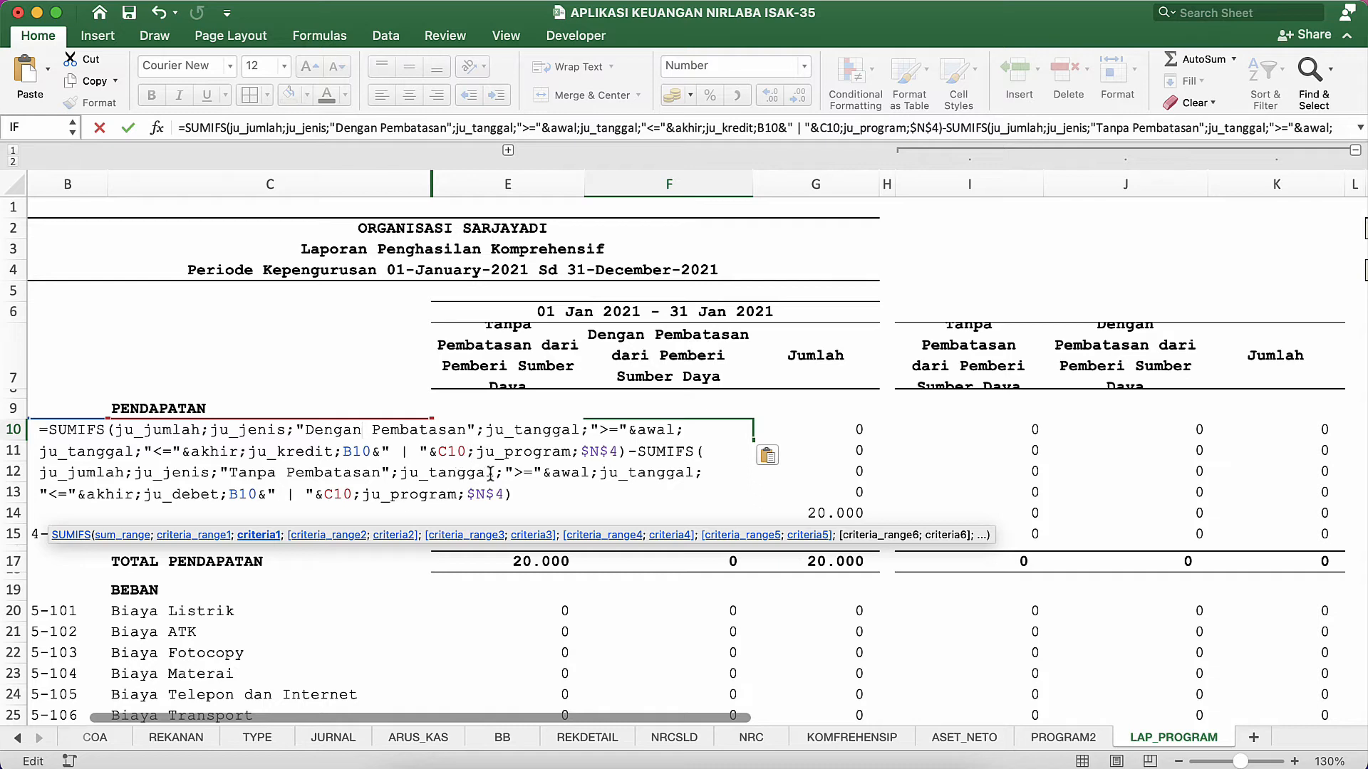
Change the second SUMIFS criterion in F10 to "Dengan Pembatasan" as well and commit the formula.
click(273, 470)
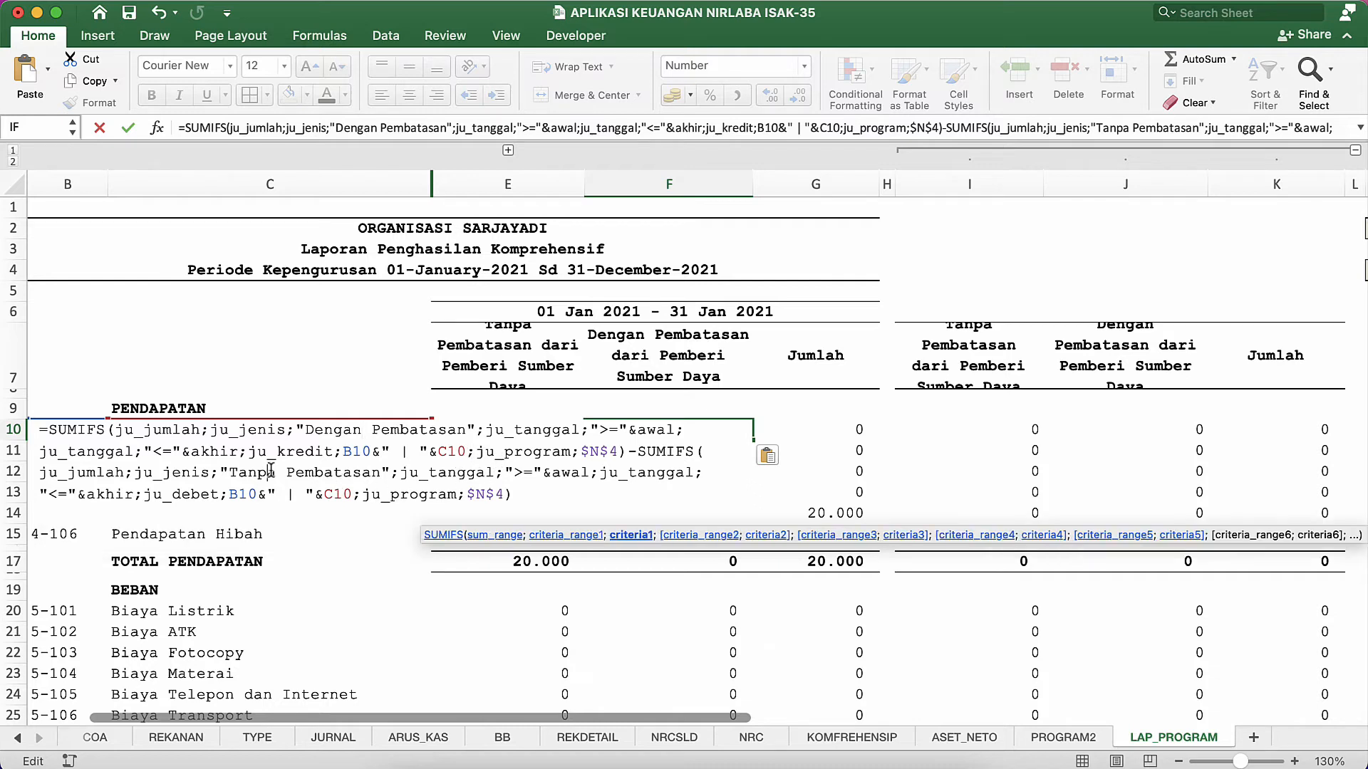
key(BackSpace)
key(BackSpace)
key(BackSpace)
key(BackSpace)
key(BackSpace)
text(Dengan)
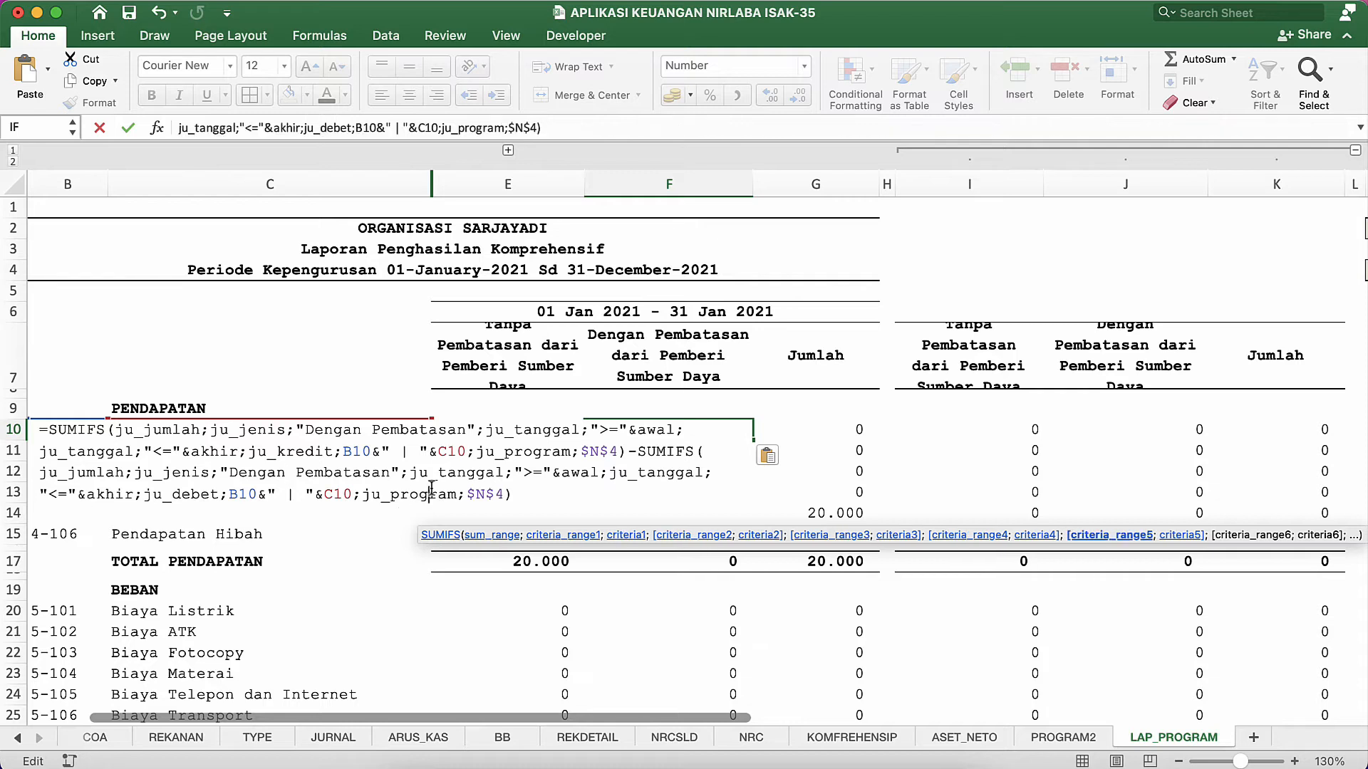
click(488, 471)
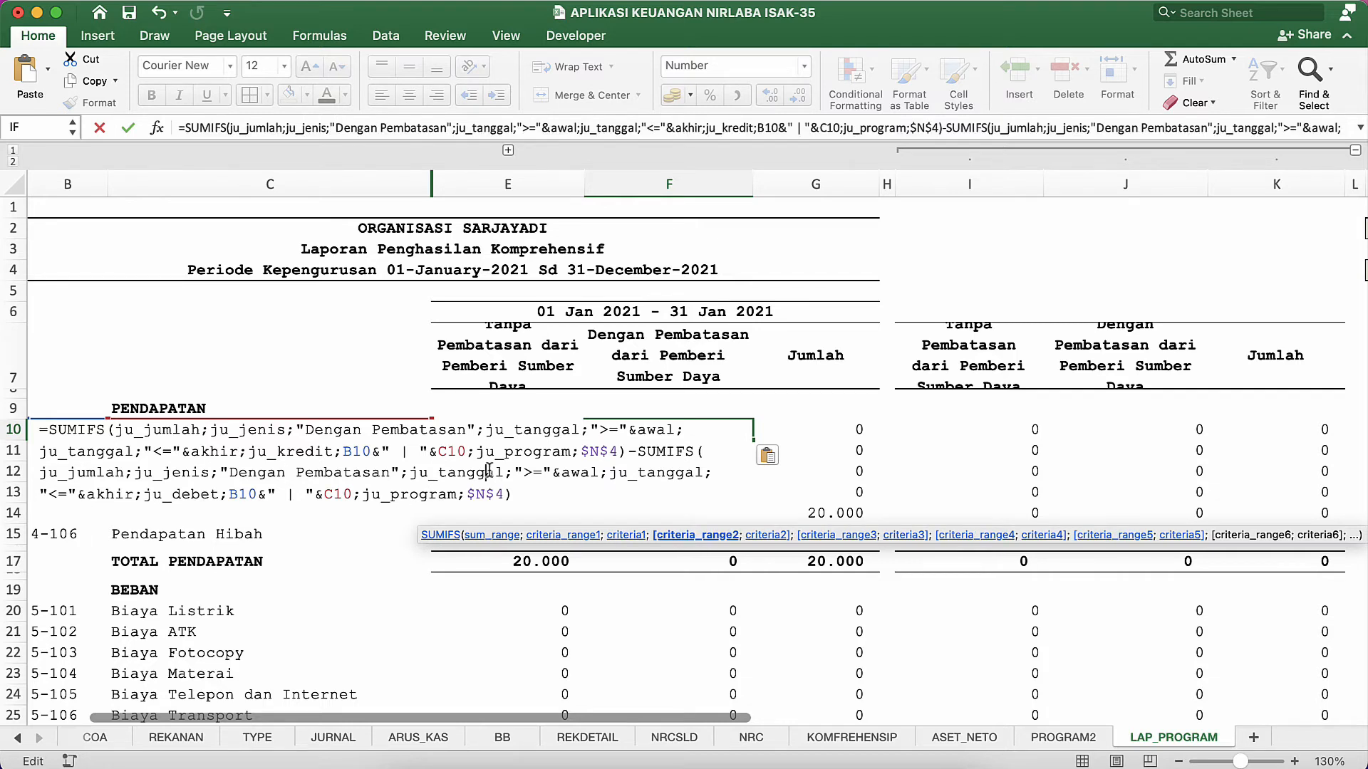
key(Return)
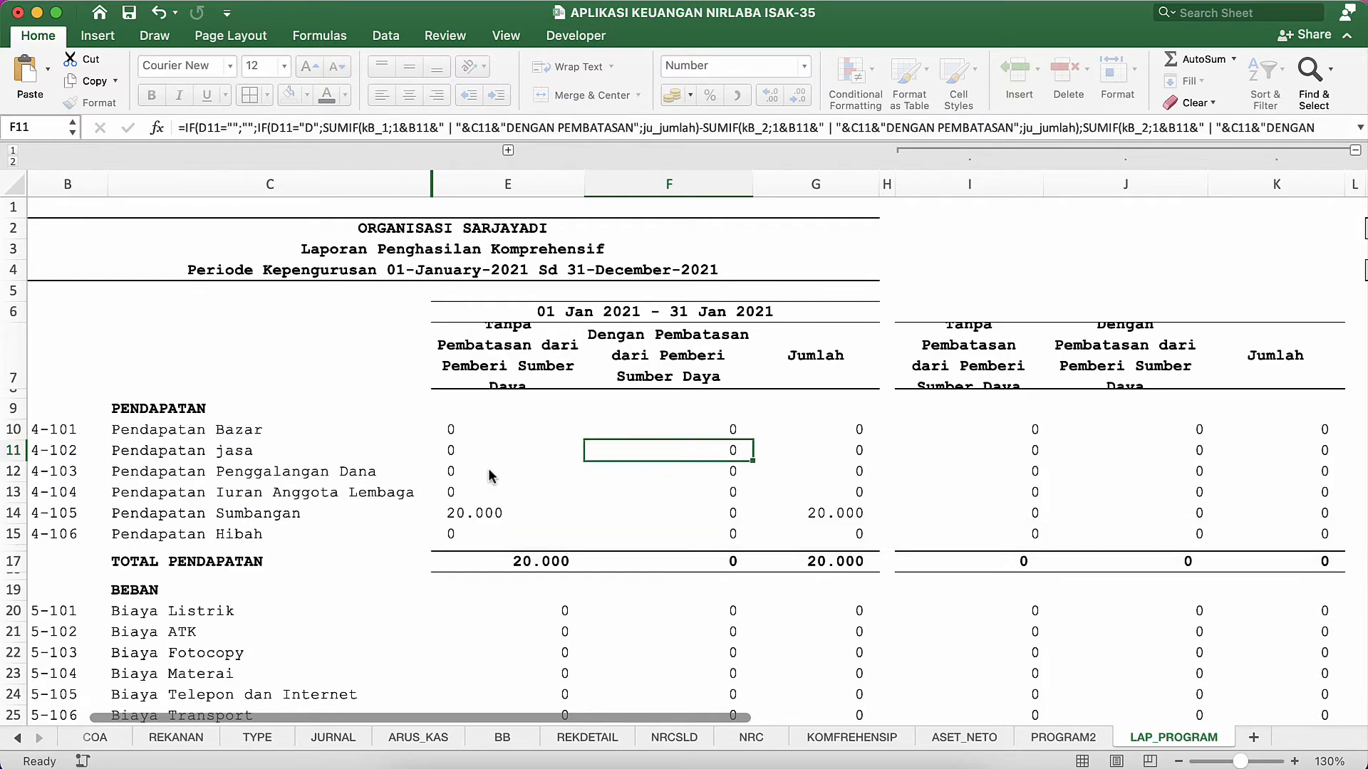
Copy the F10 formula into F11:F15 for the other Pendapatan accounts.
key(Up)
key(super+c)
key(Down)
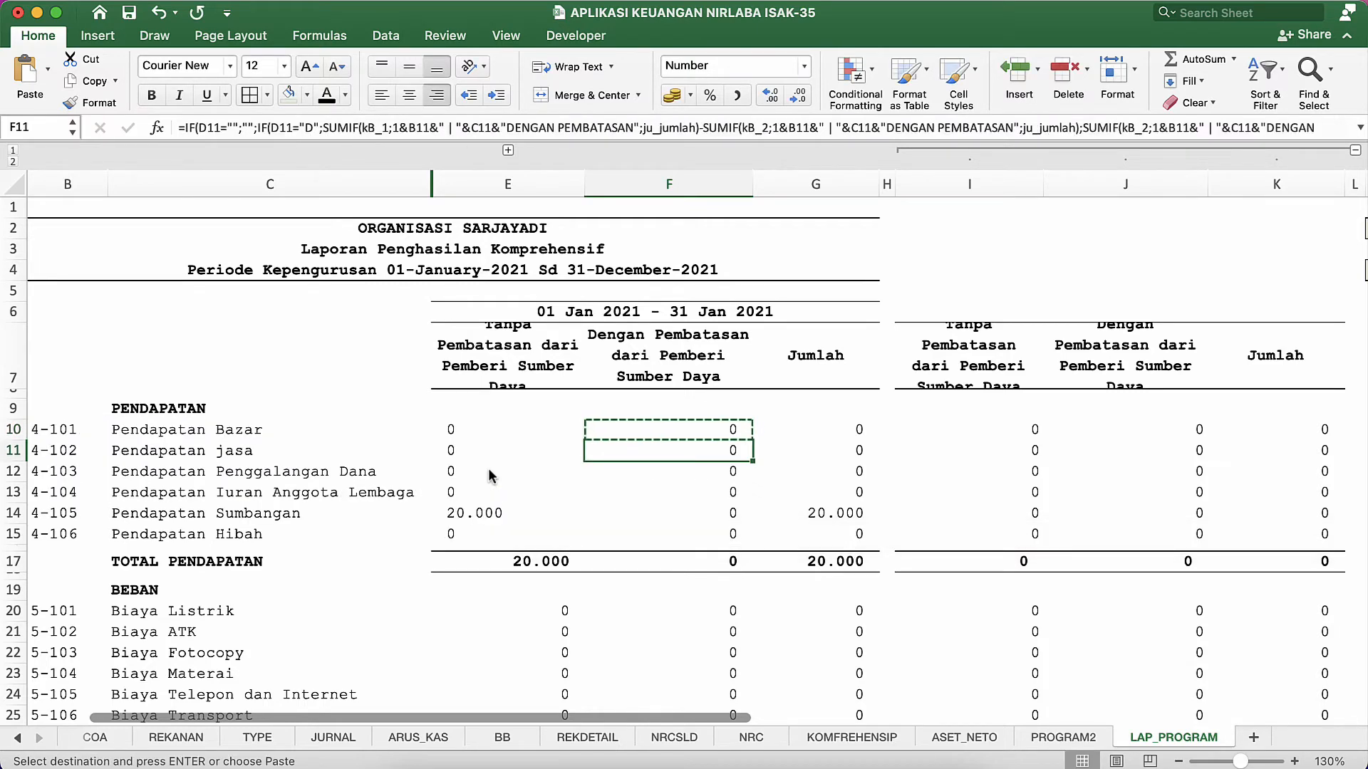
key(shift+Down)
key(shift+Down)
key(shift+Down)
key(shift+Down)
key(Return)
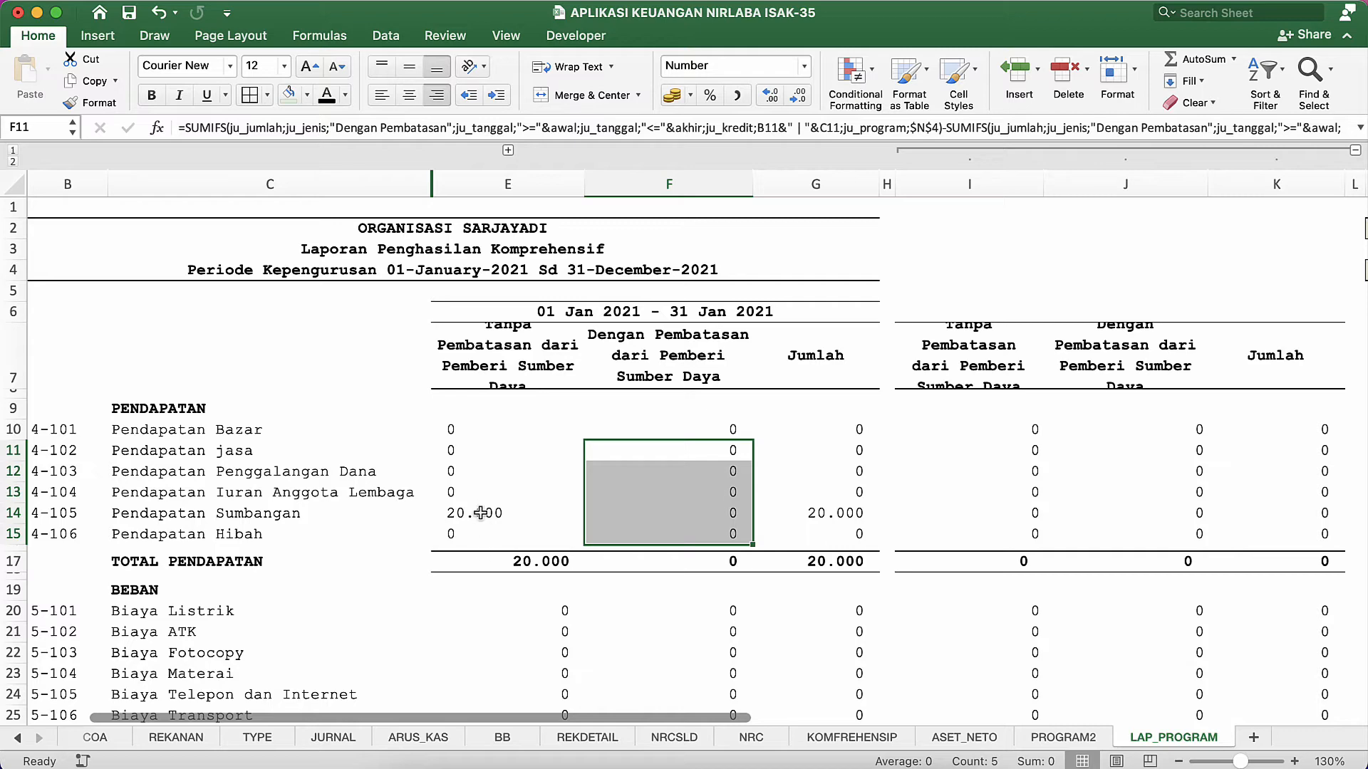
Try to copy the full formula text of E14 into E20 for Biaya Listrik.
click(484, 513)
scroll(497, 578, down, 3)
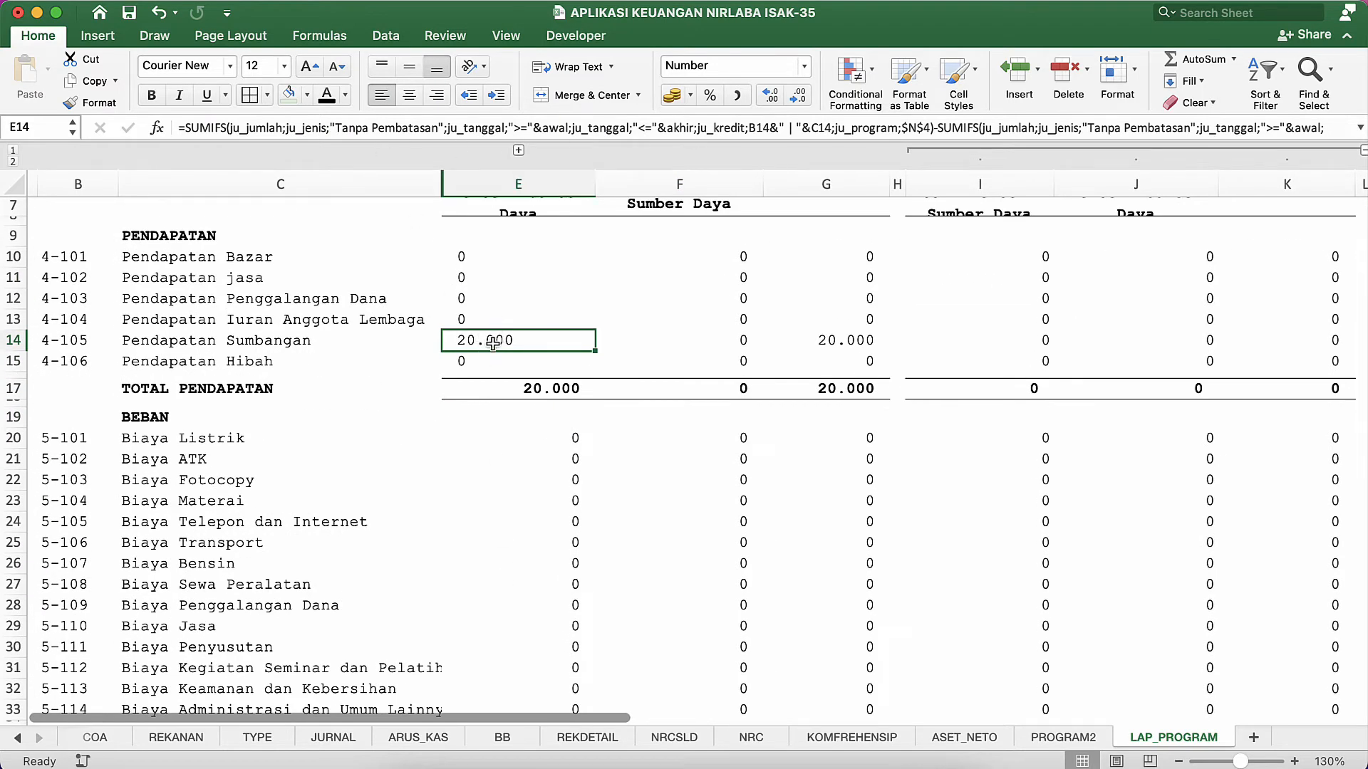
double_click(497, 341)
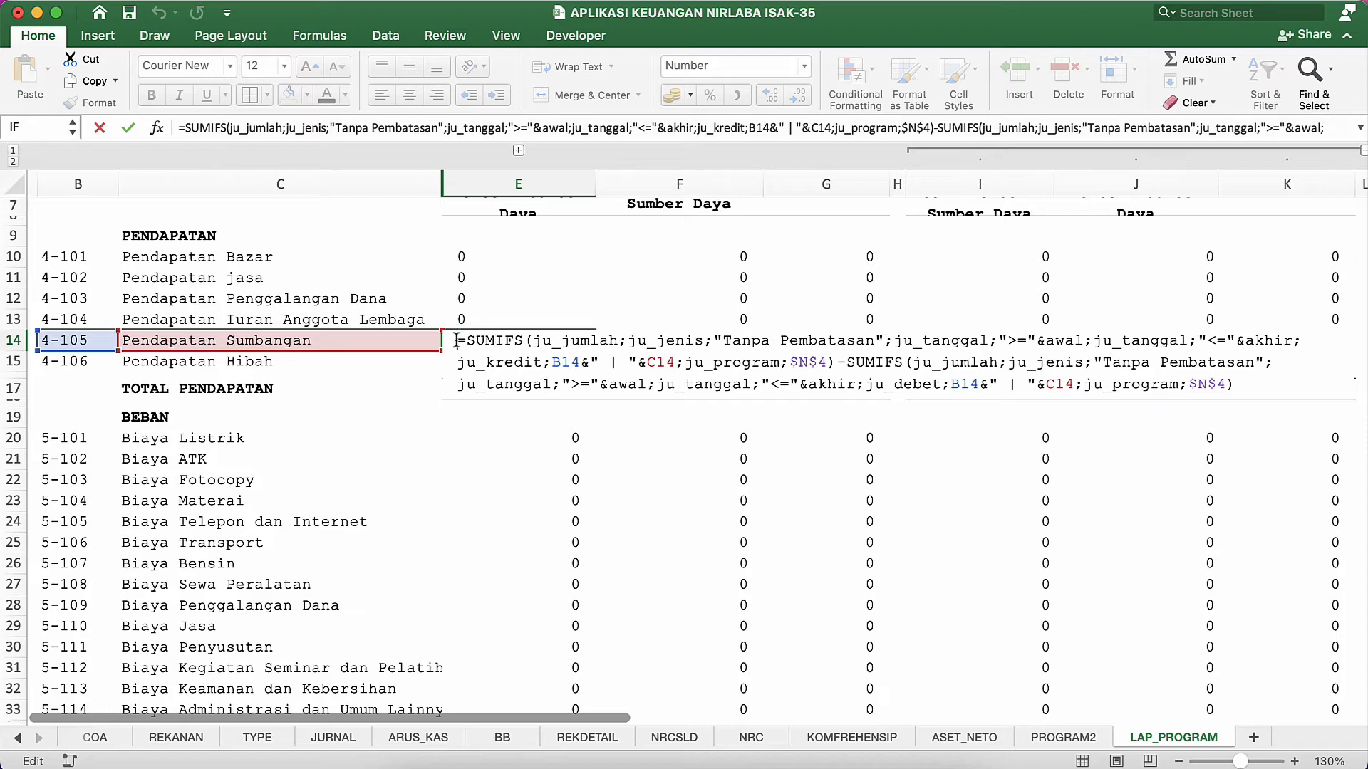
drag(456, 342, 1289, 388)
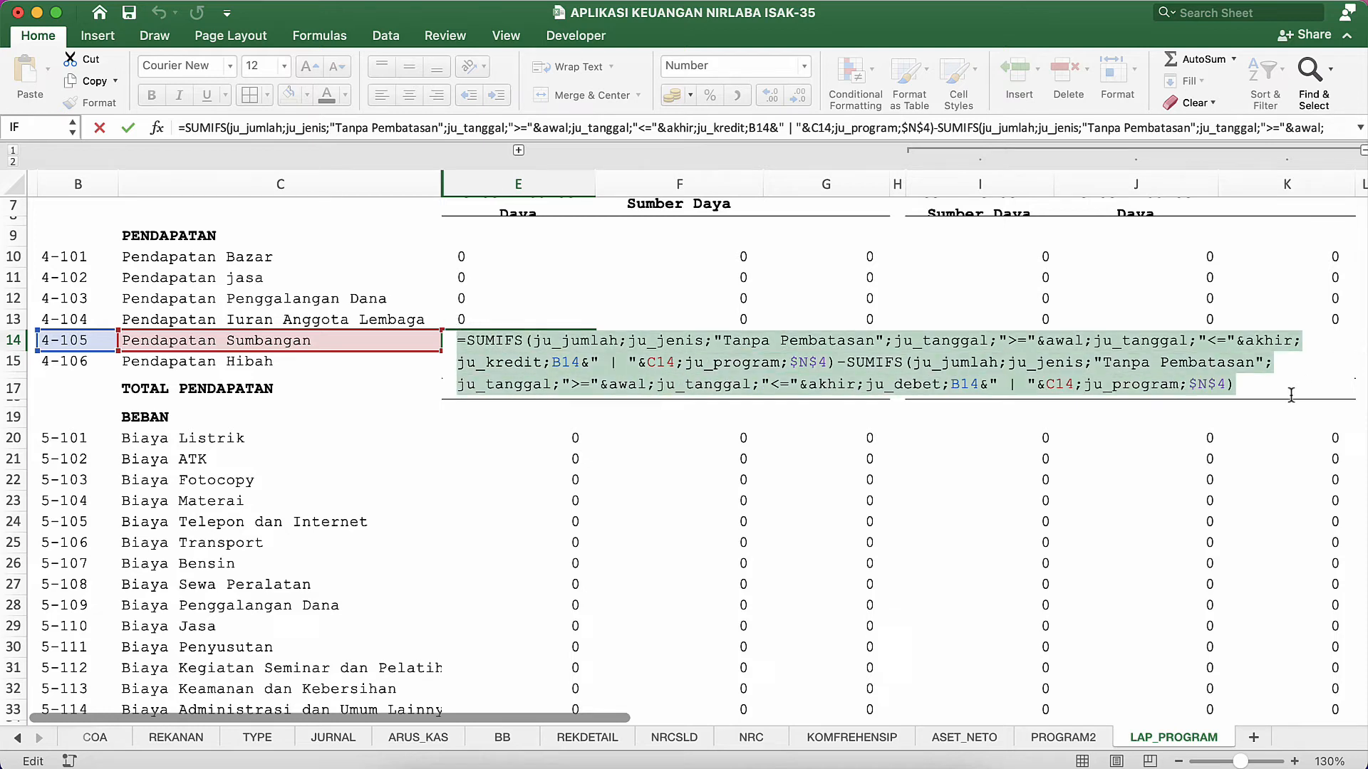
right_click(1157, 379)
click(963, 419)
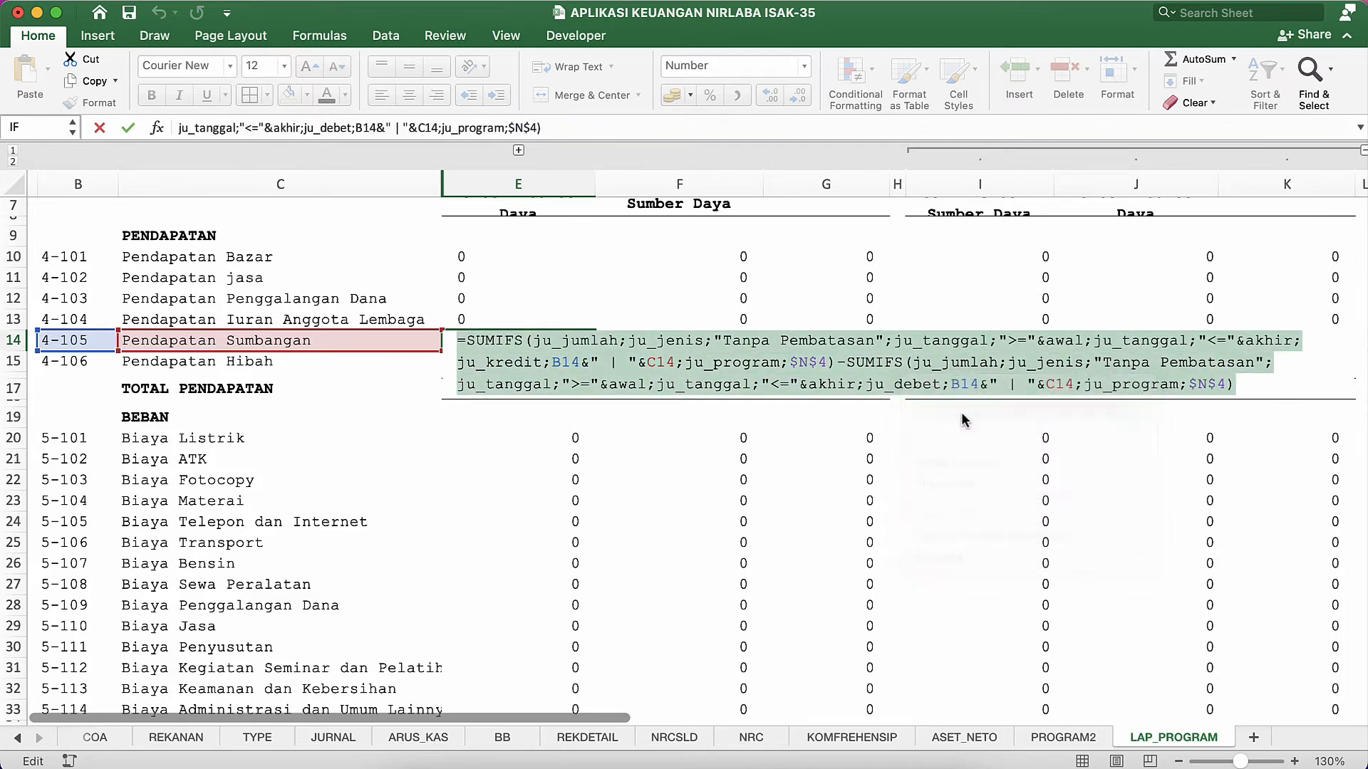
key(Return)
click(525, 440)
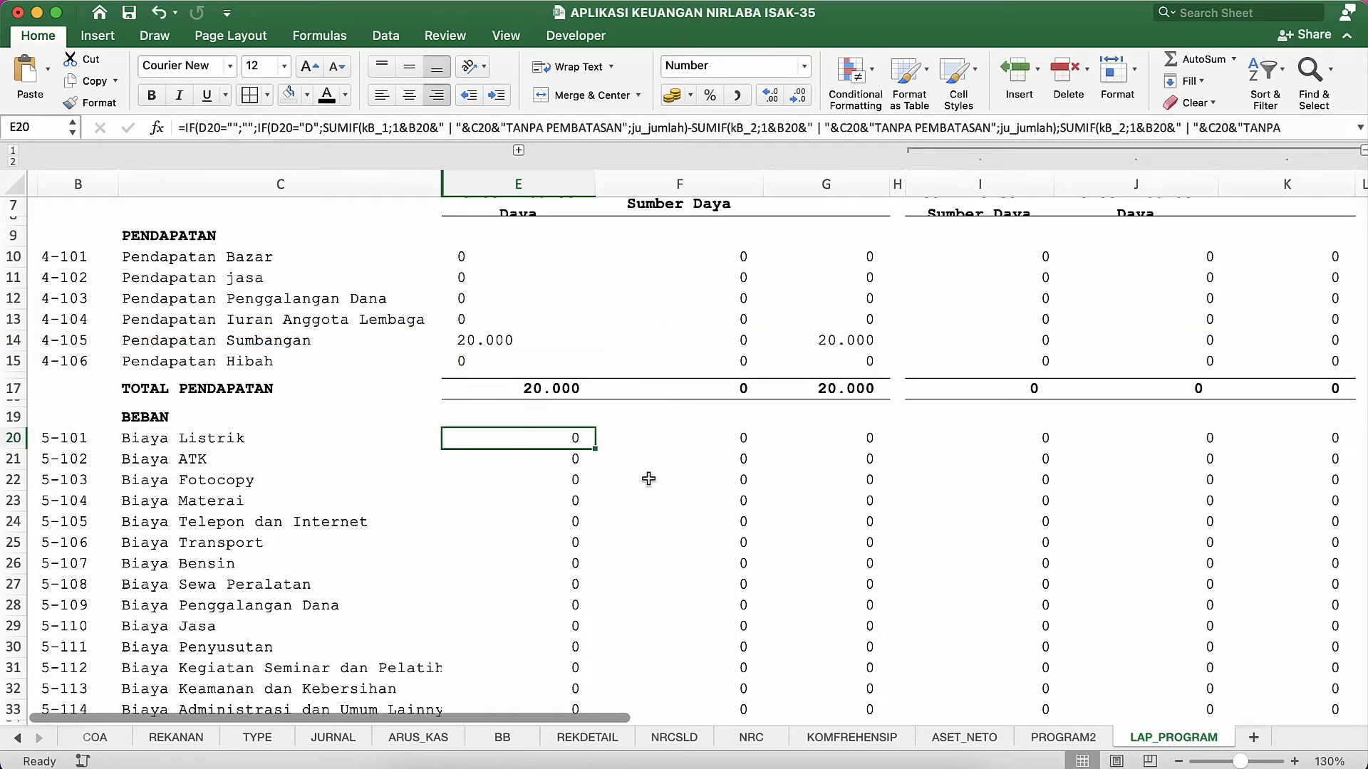
key(ctrl+v)
Check the cell references in the formula pasted into E20 and undo the paste.
double_click(545, 436)
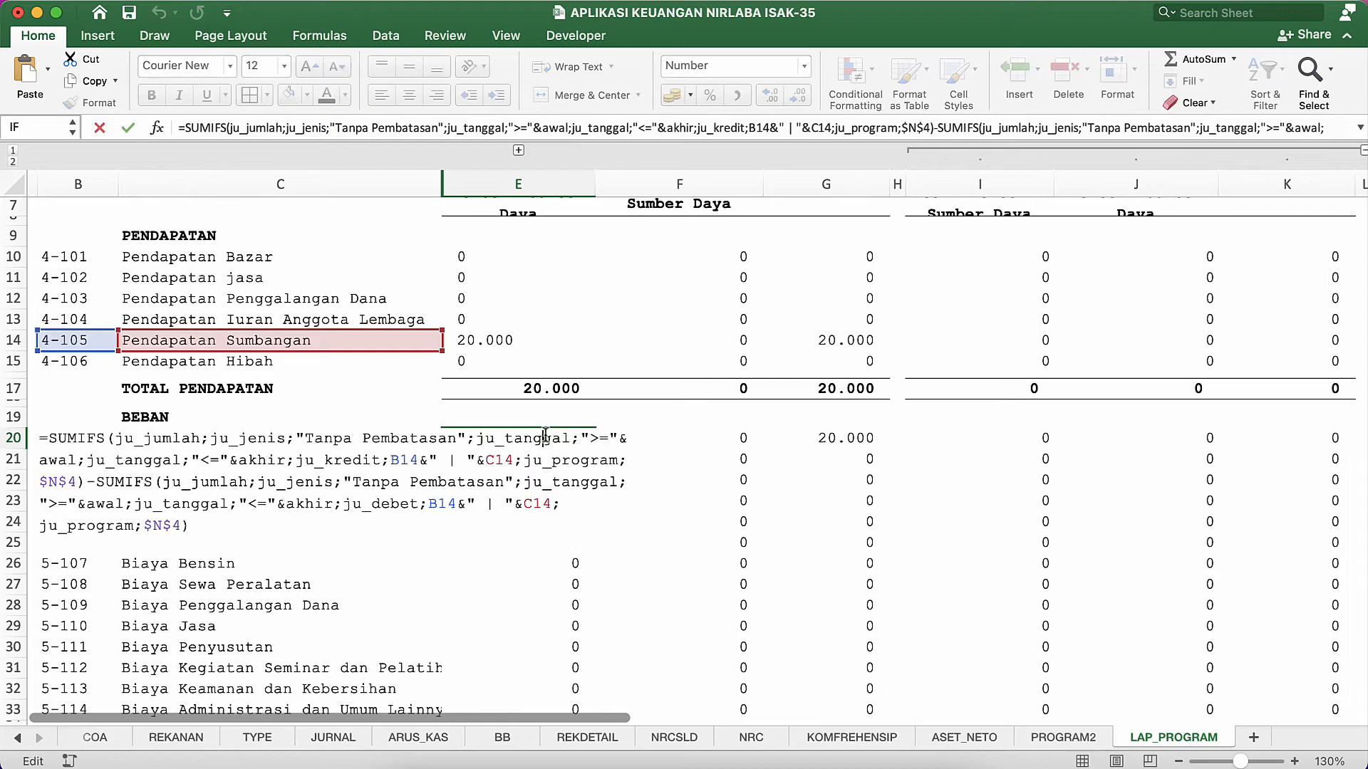
key(Escape)
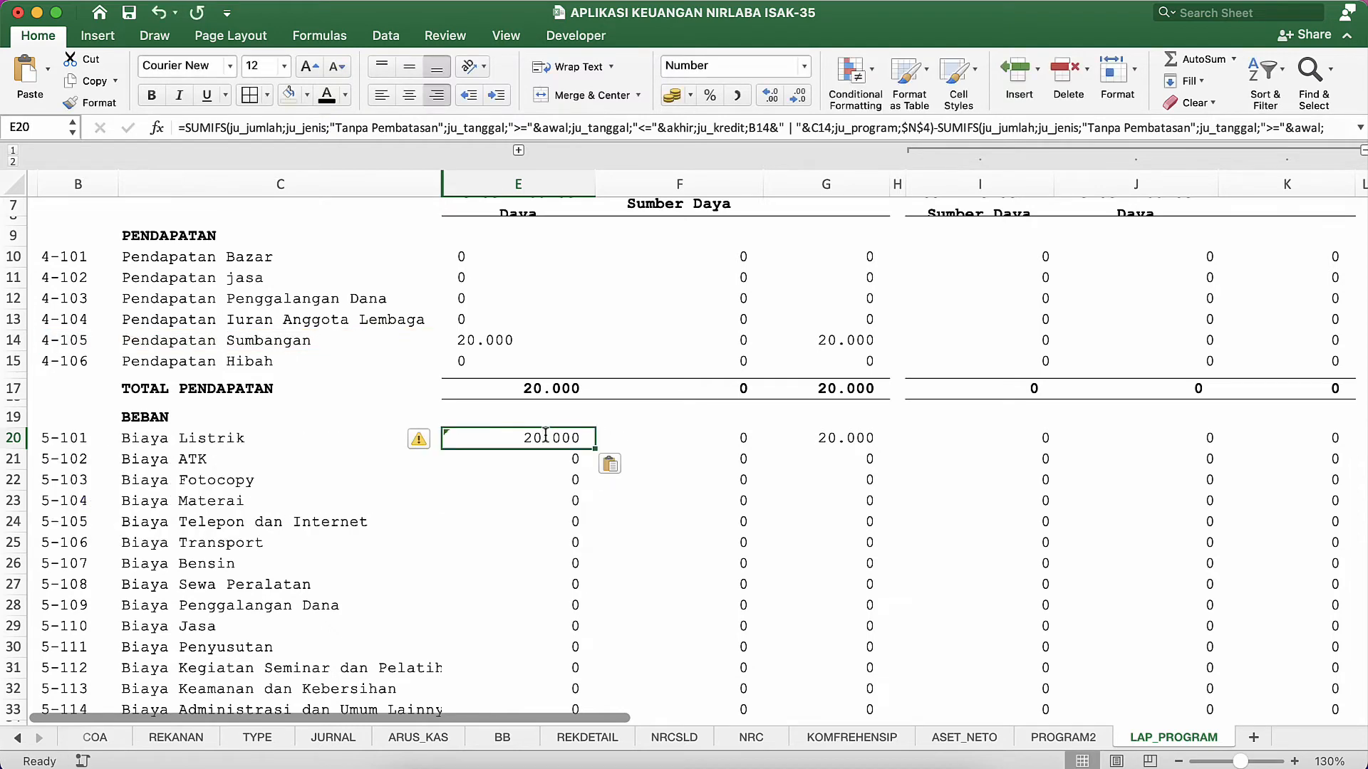
double_click(545, 436)
key(Escape)
double_click(545, 436)
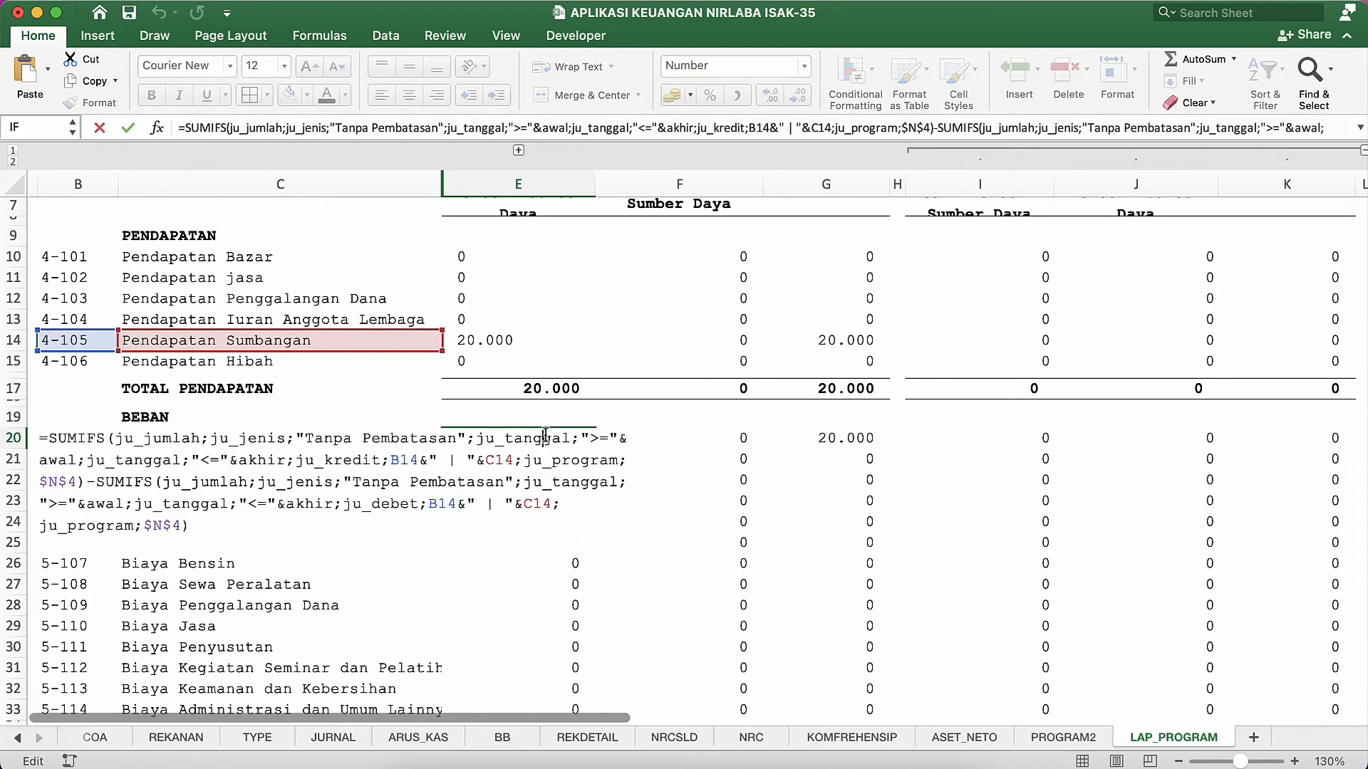
key(Escape)
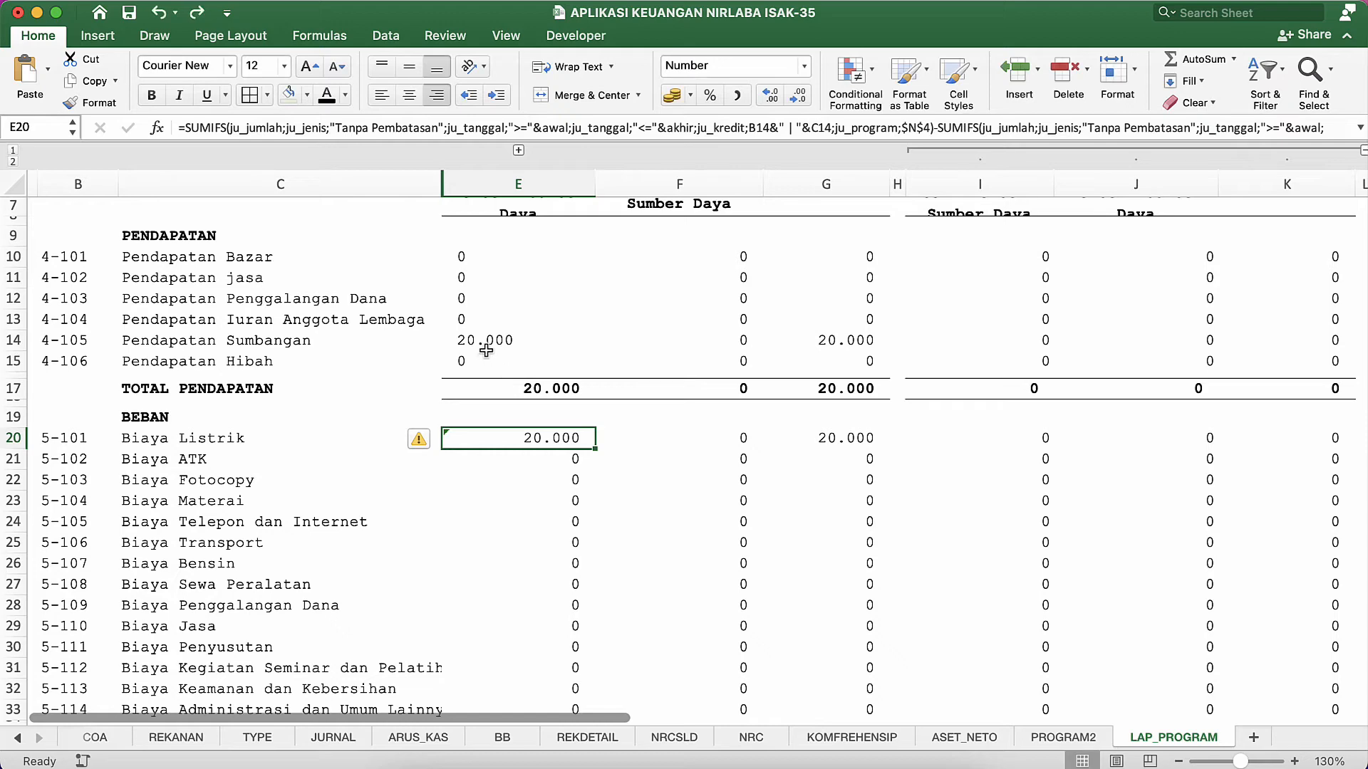
key(ctrl+z)
click(492, 338)
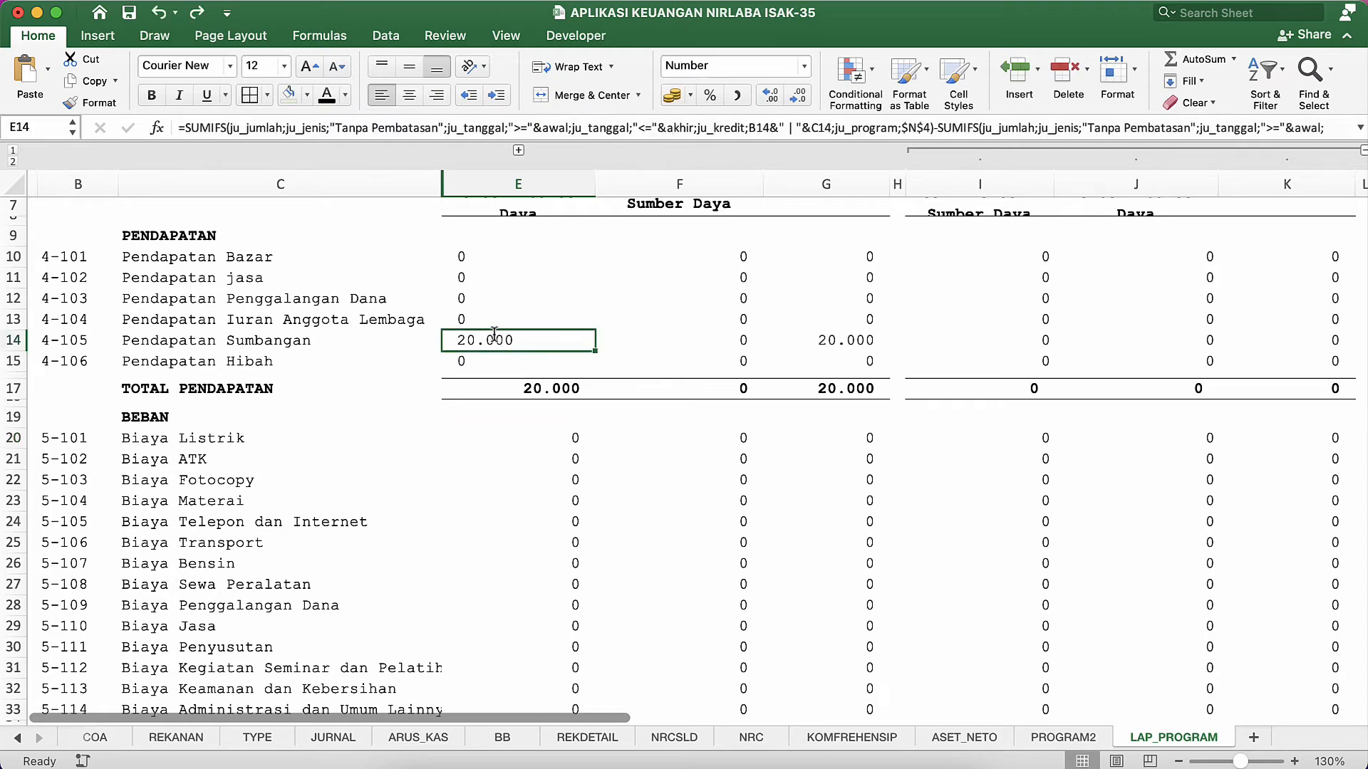
double_click(495, 339)
drag(456, 340, 1351, 389)
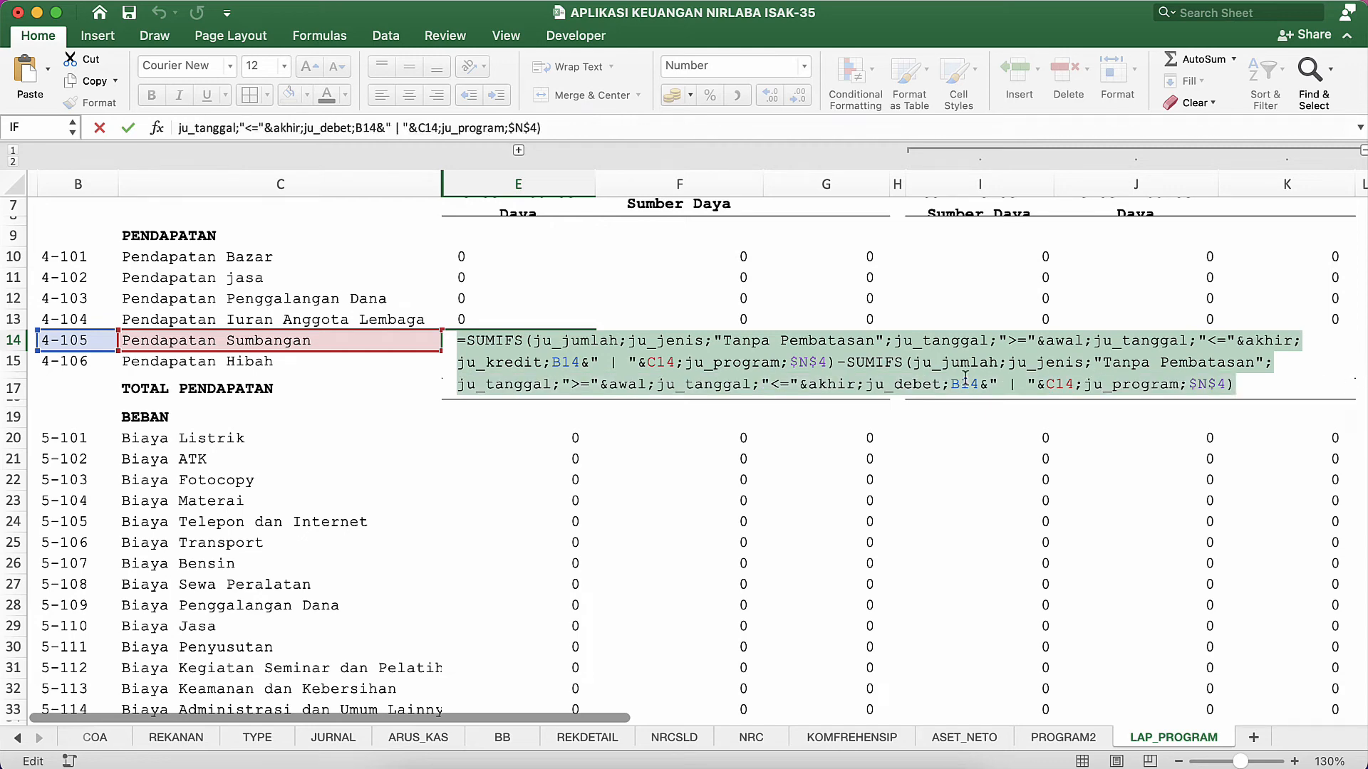
key(Return)
Copy cell E14 itself into E20 so the formula's account references adjust to the Biaya Listrik row.
key(Up)
key(ctrl+c)
key(Down)
key(Down)
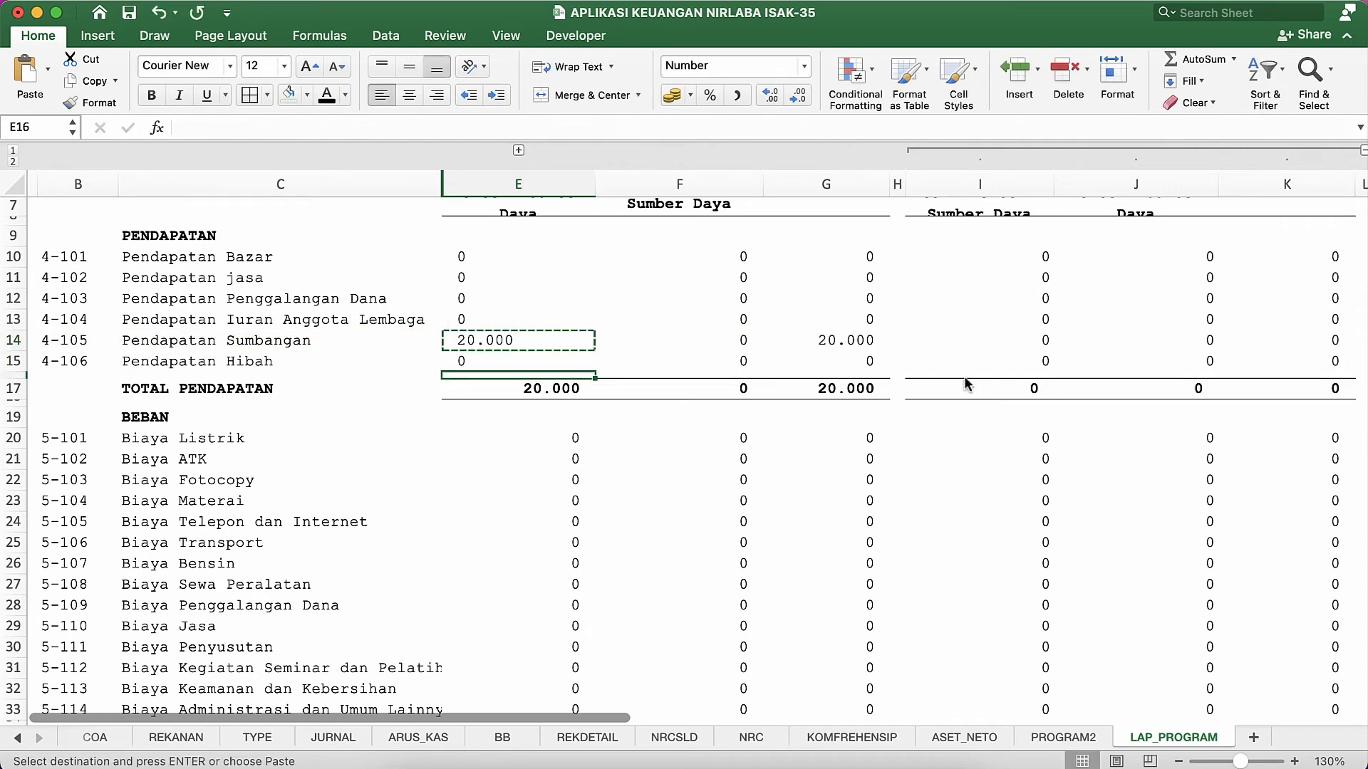
key(Down)
key(Down)
key(Down)
key(Down)
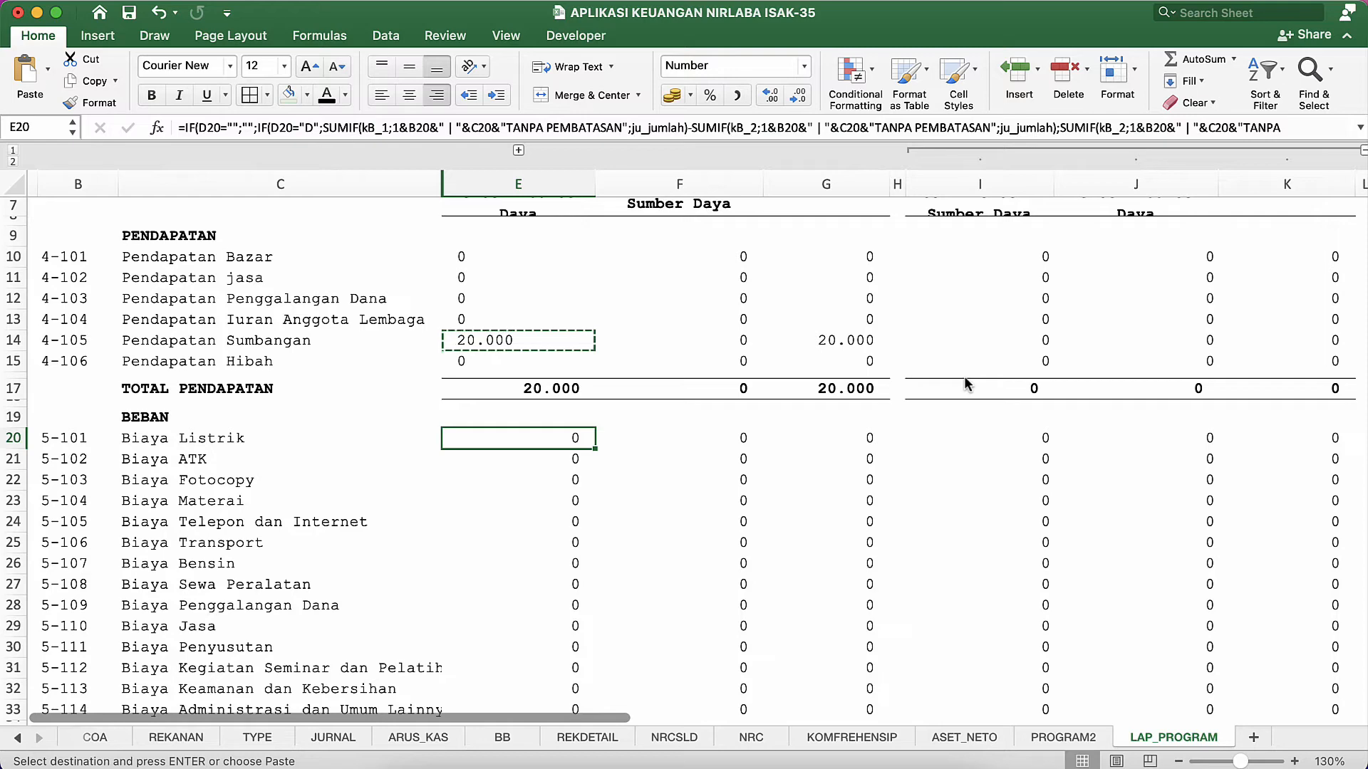
key(ctrl+v)
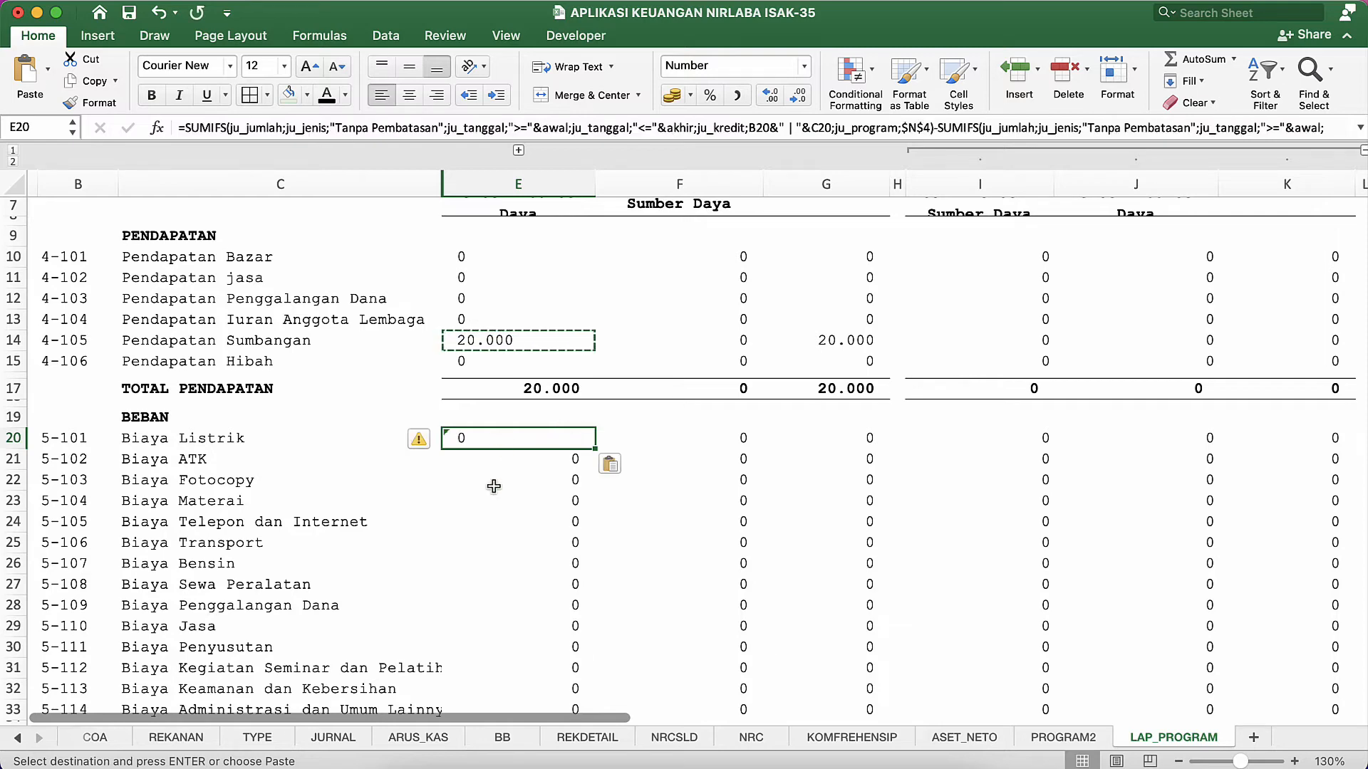
Open the E20 formula for editing.
click(493, 486)
double_click(495, 438)
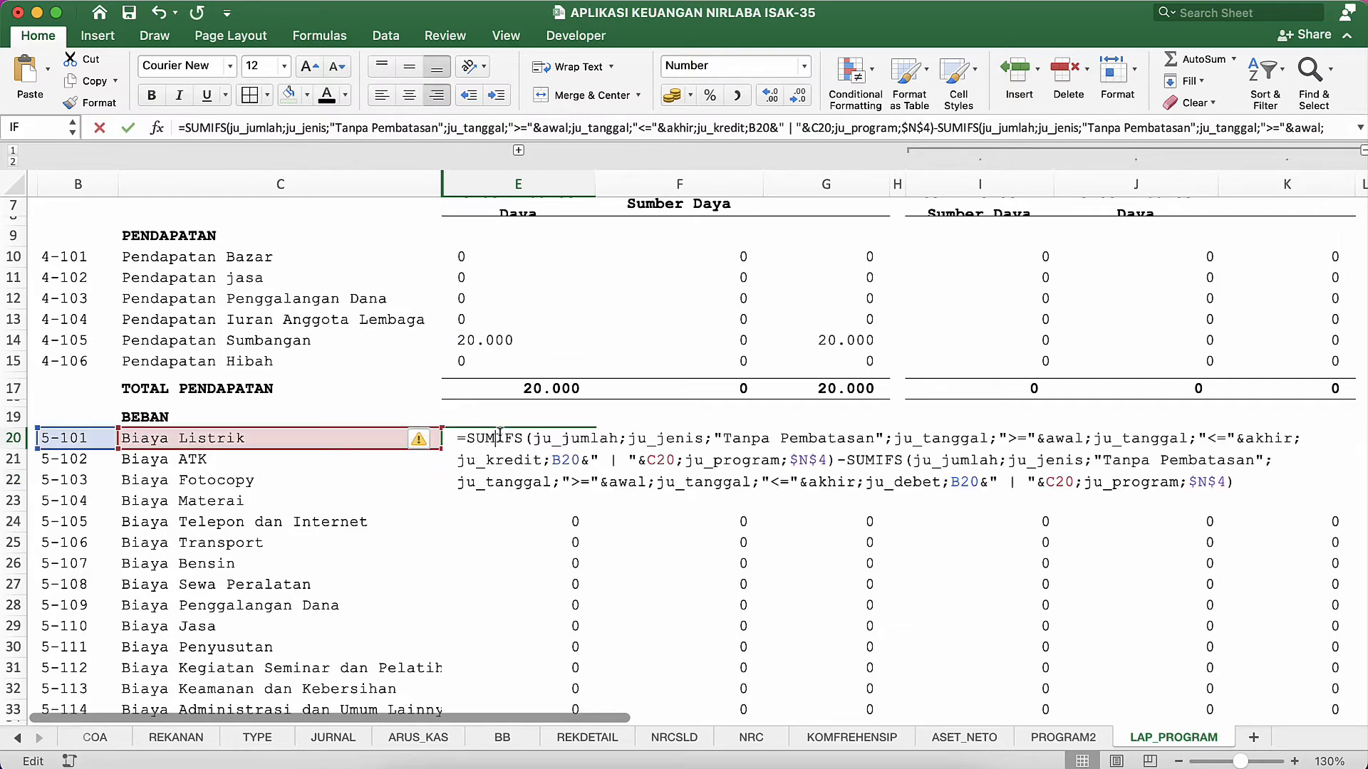
click(535, 460)
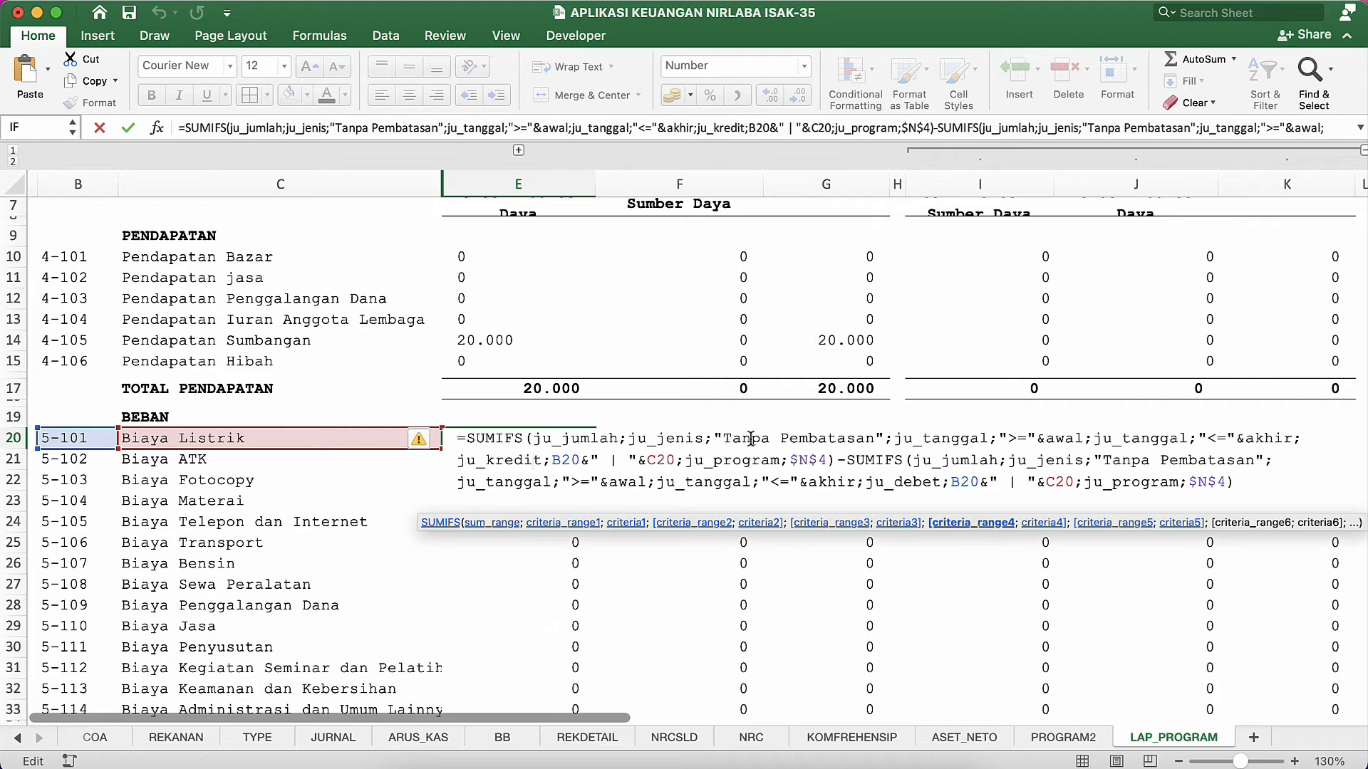
Change the first SUMIFS criterion in E20 to "Dengan Pembatasan".
click(751, 438)
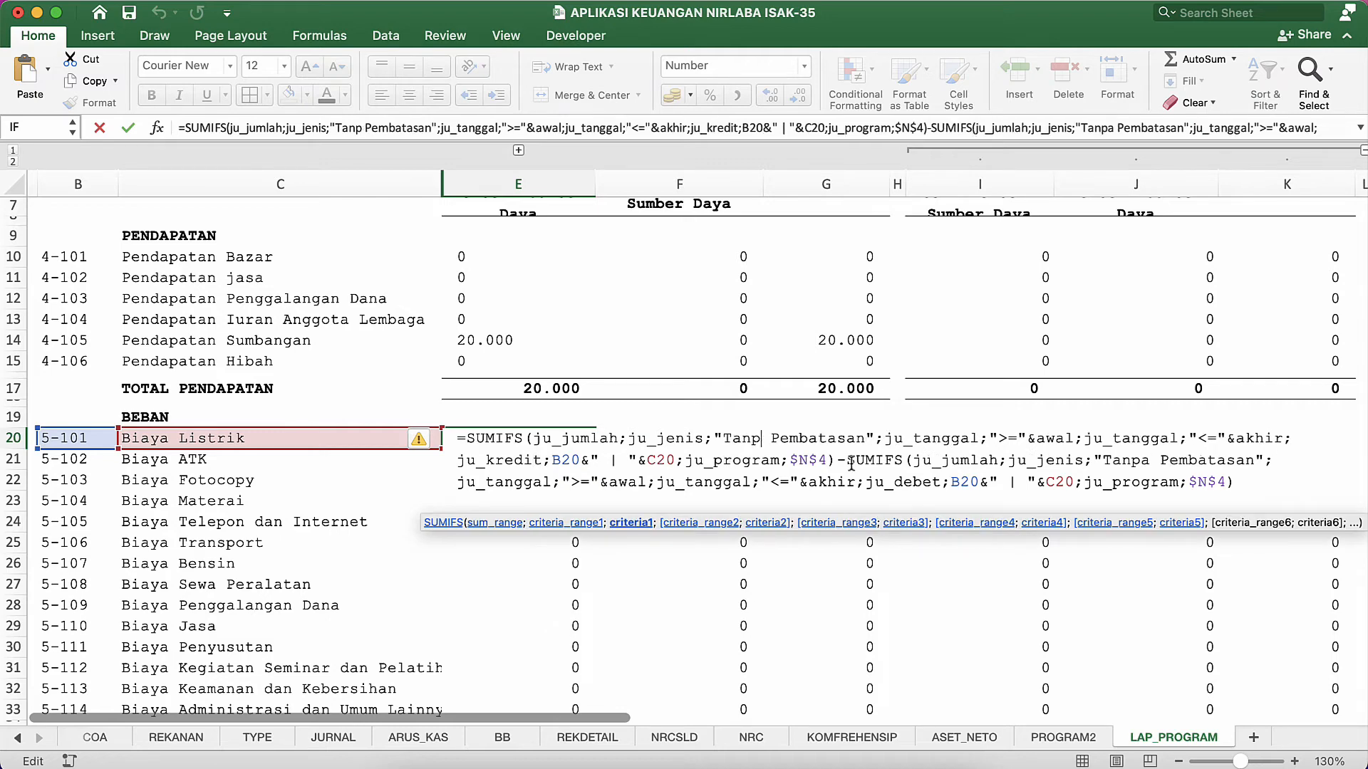
key(BackSpace)
key(BackSpace)
key(BackSpace)
key(BackSpace)
key(BackSpace)
text(Dengan)
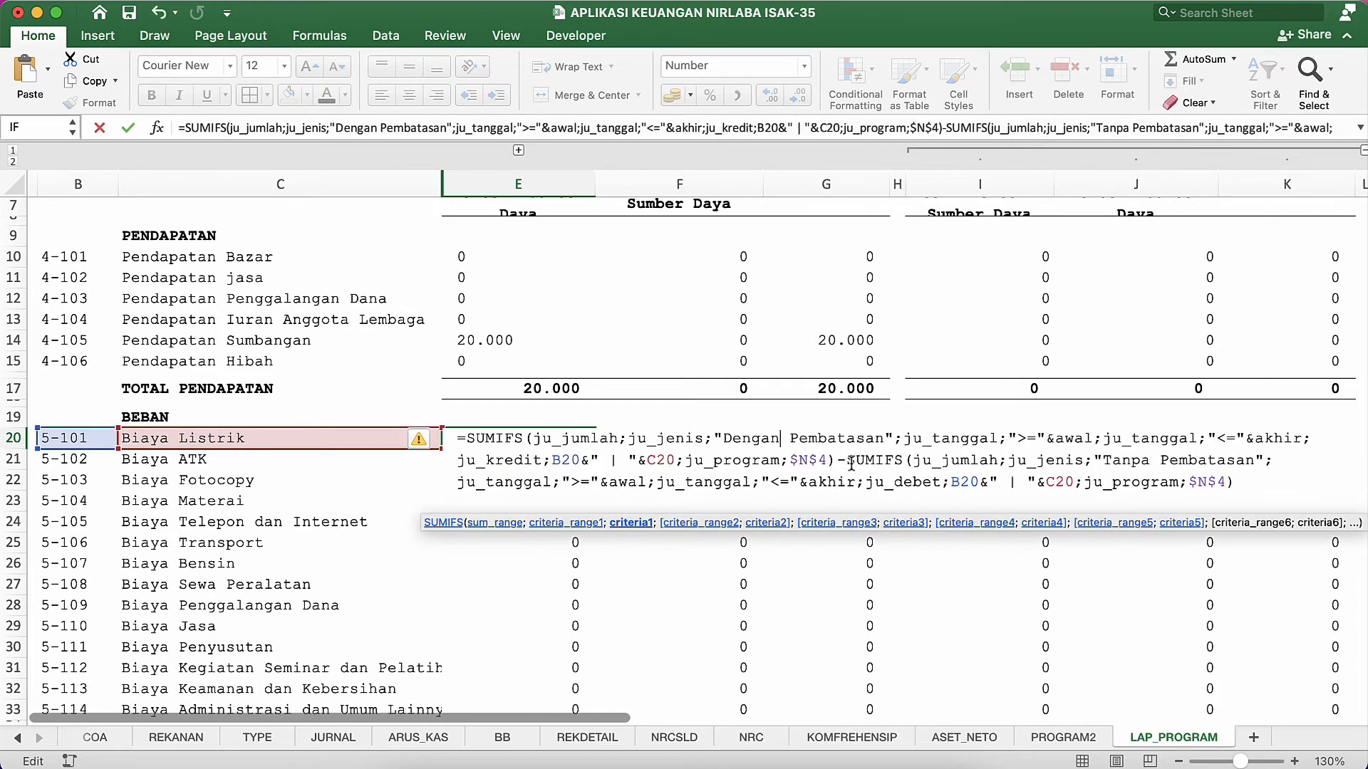
Restore the first SUMIFS criterion in E20 to "Tanpa Pembatasan".
key(BackSpace)
key(BackSpace)
key(BackSpace)
key(BackSpace)
key(BackSpace)
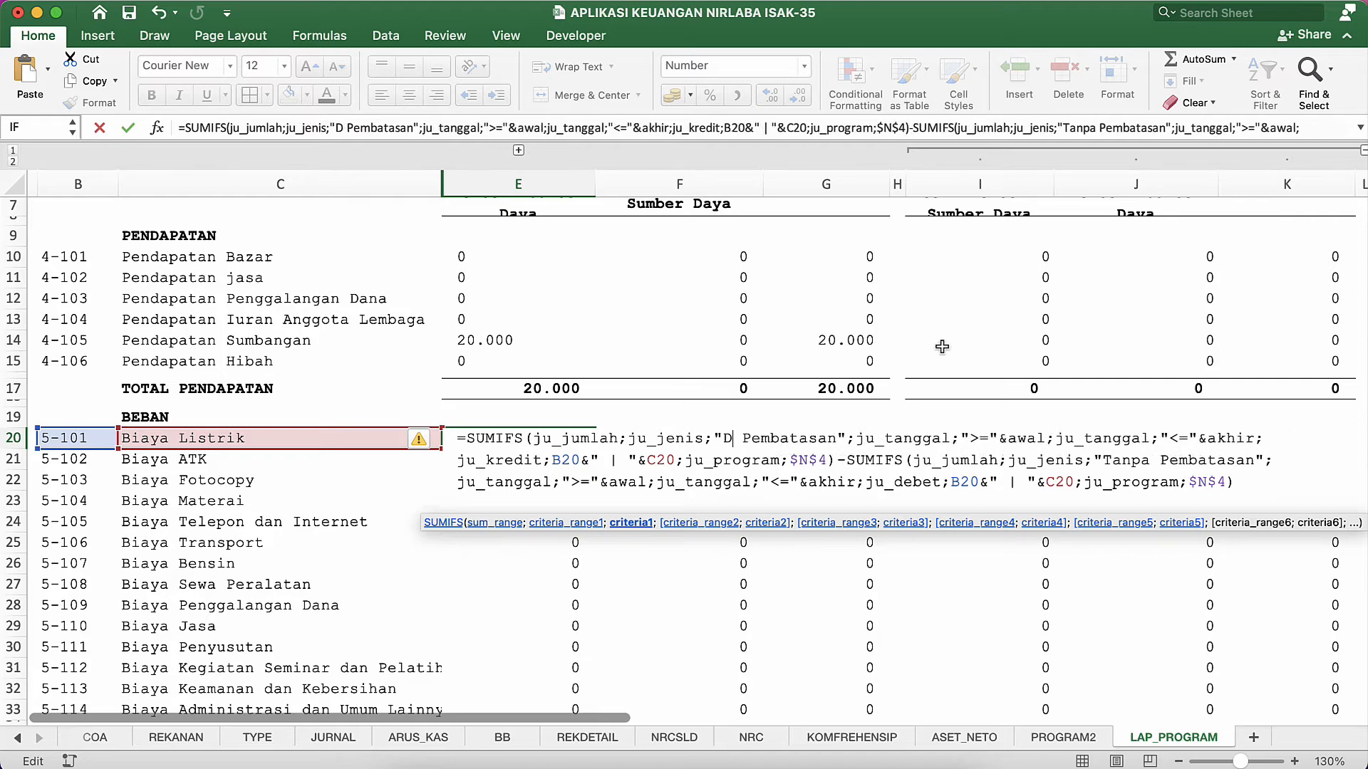
key(BackSpace)
text(Tanpa)
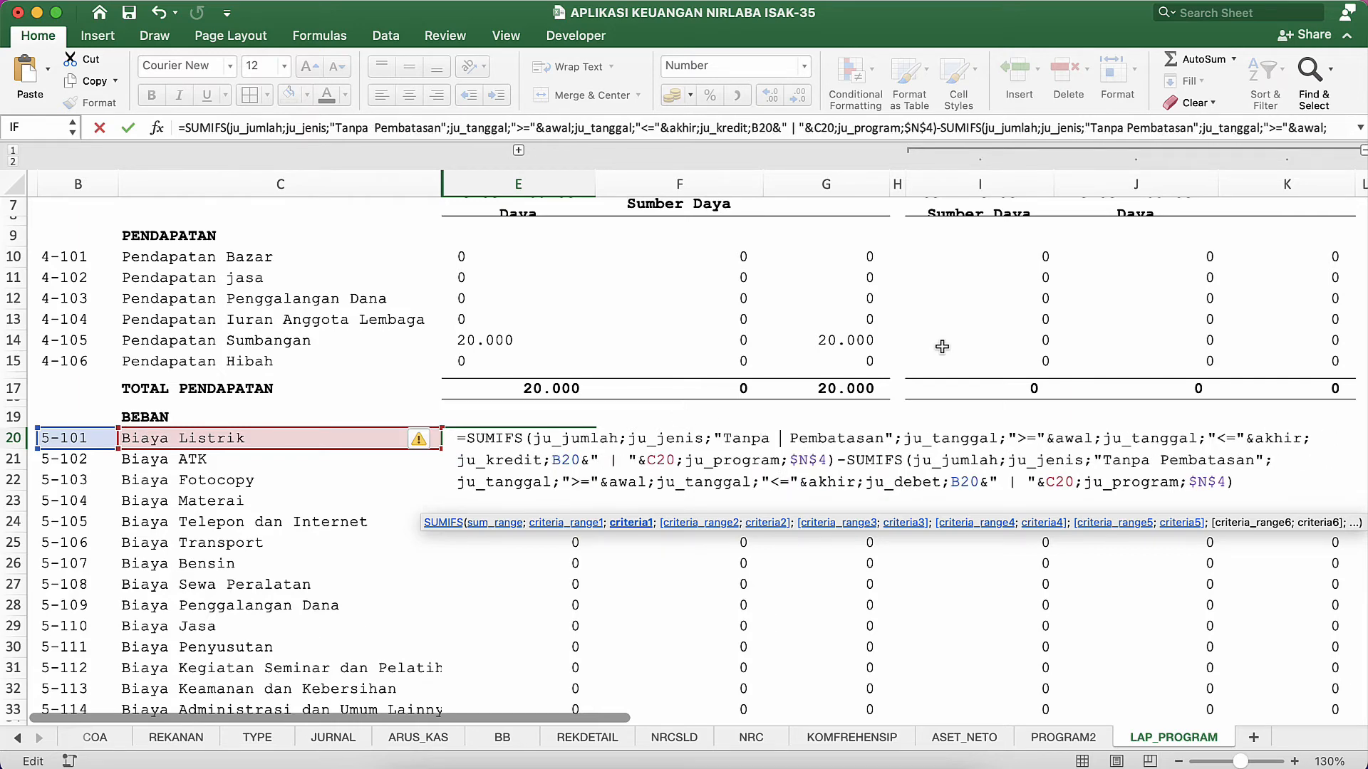
key(BackSpace)
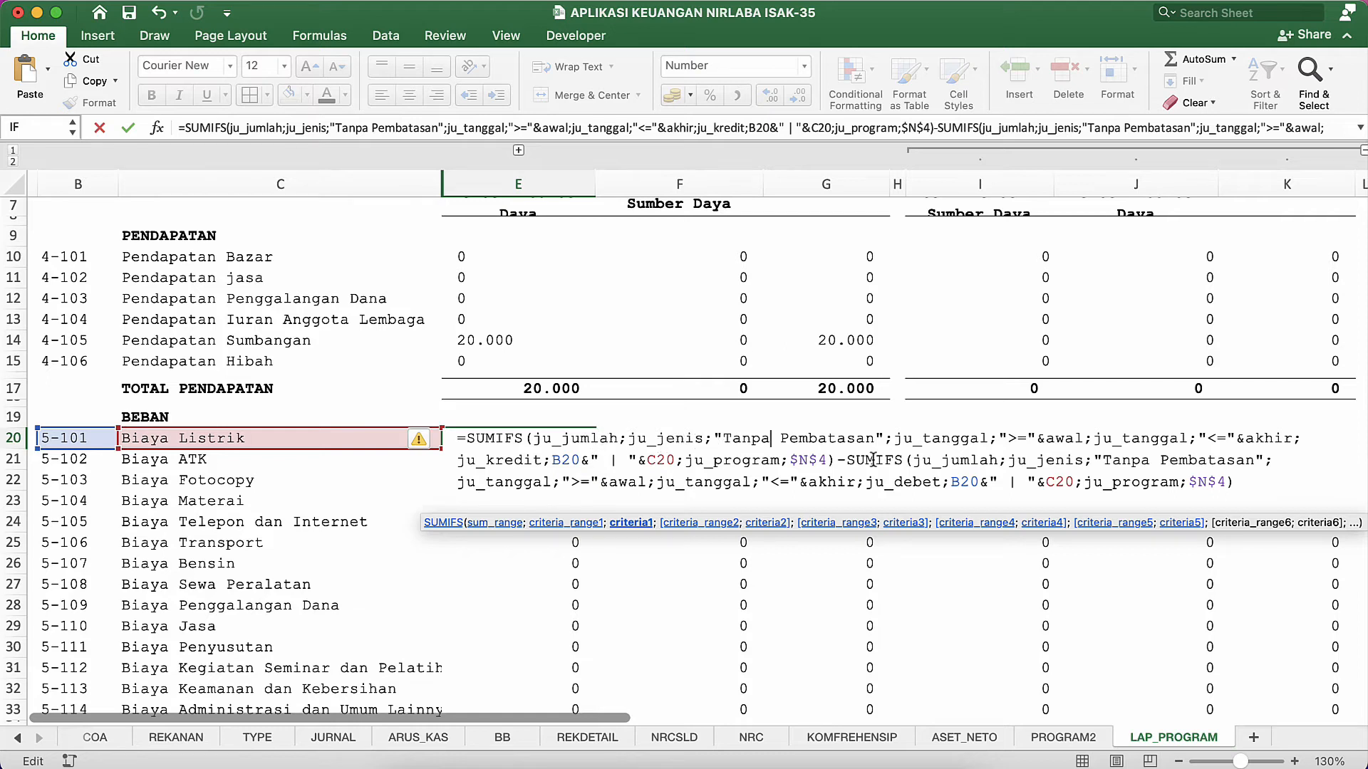
Replace the account criteria range ju_kredit with ju_debet in the first SUMIFS of E20.
click(1082, 463)
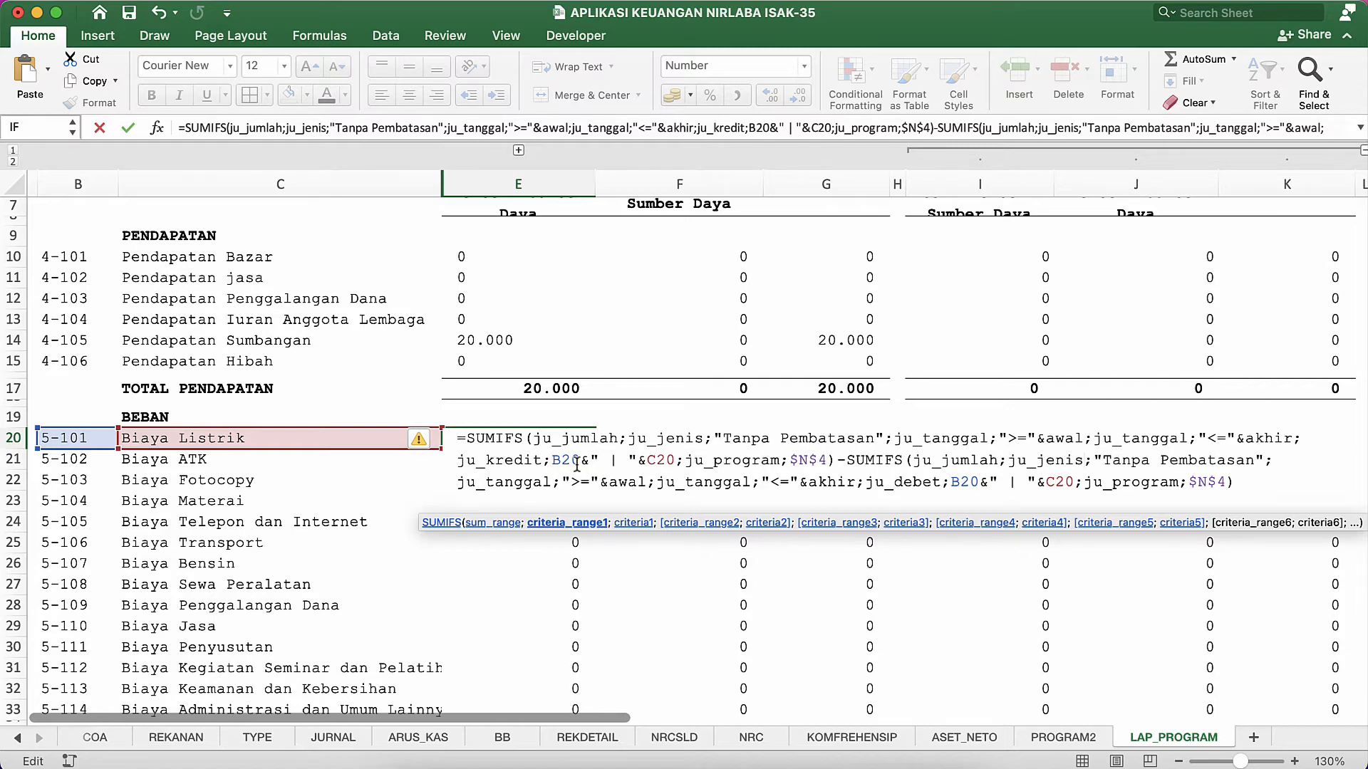
click(542, 461)
key(BackSpace)
key(BackSpace)
key(BackSpace)
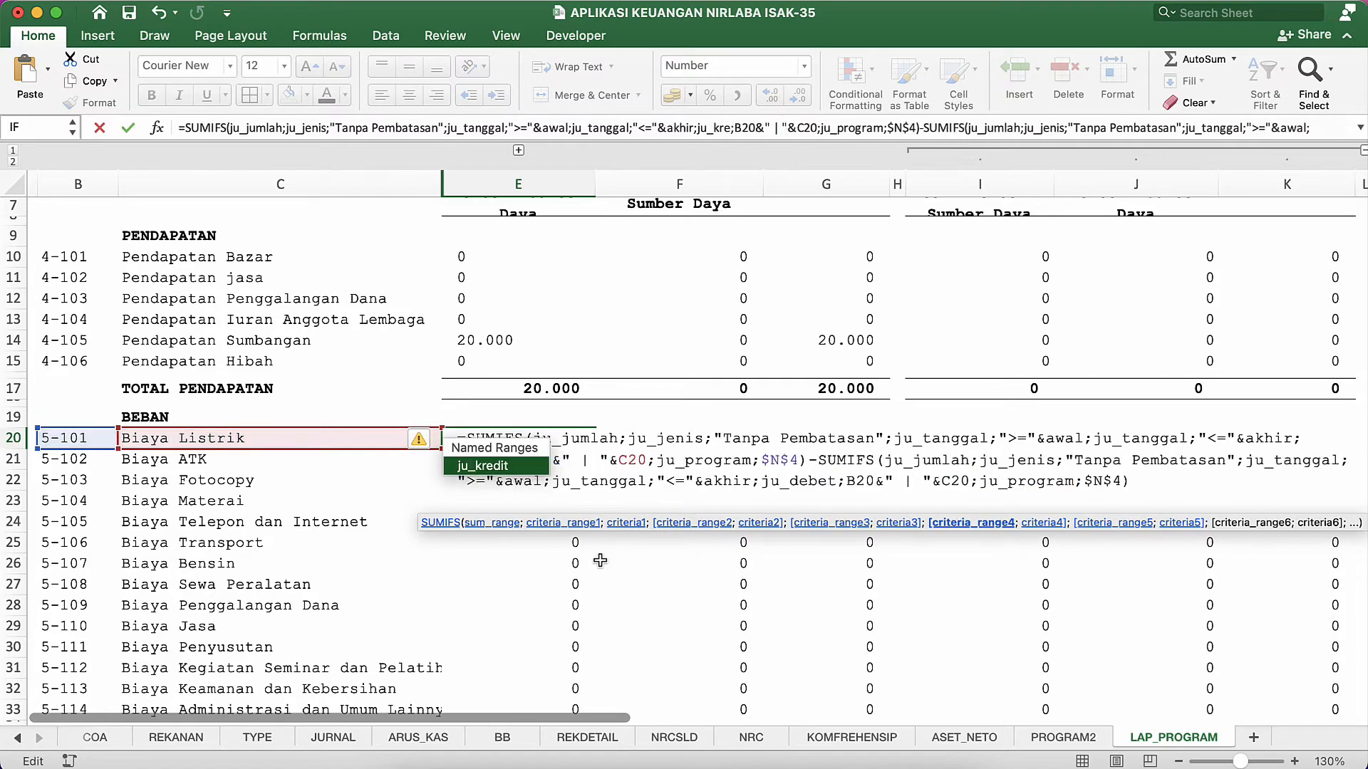
key(BackSpace)
key(BackSpace)
key(BackSpace)
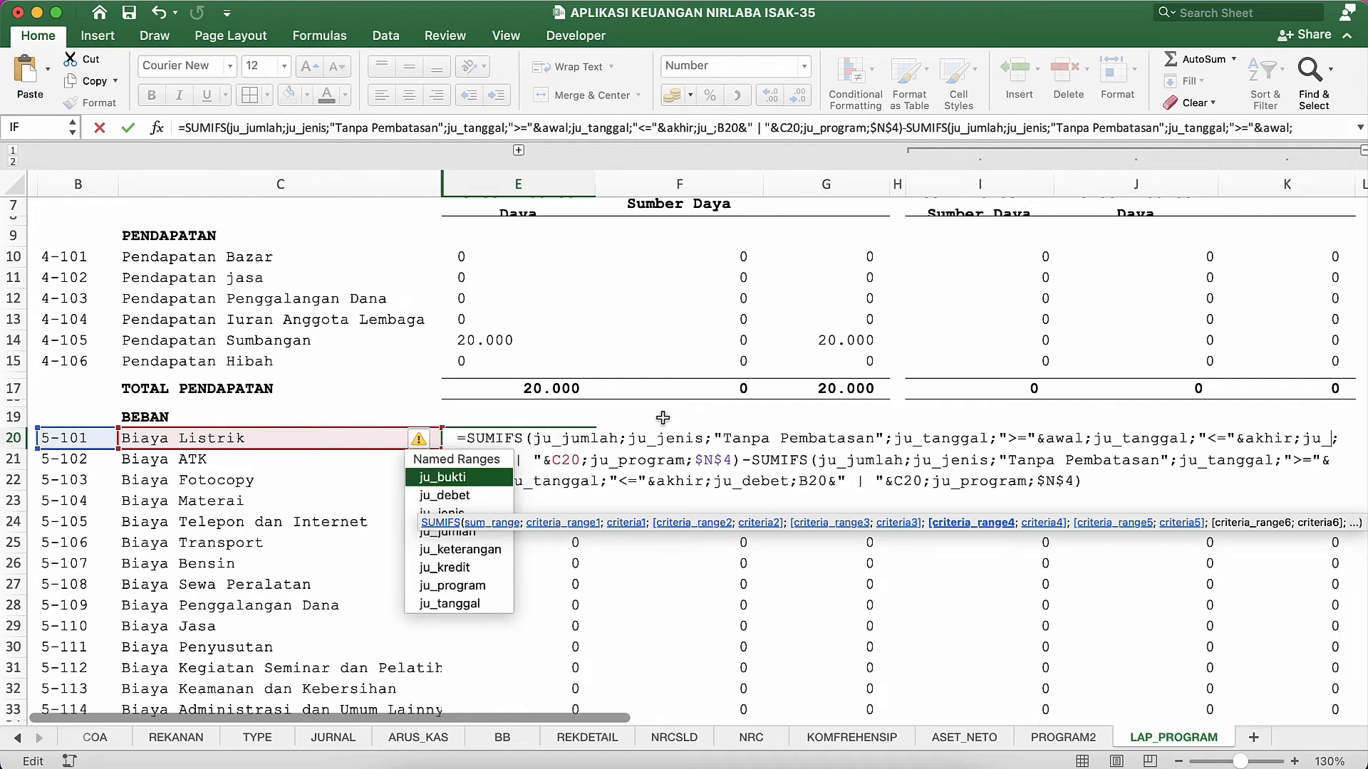
text(de)
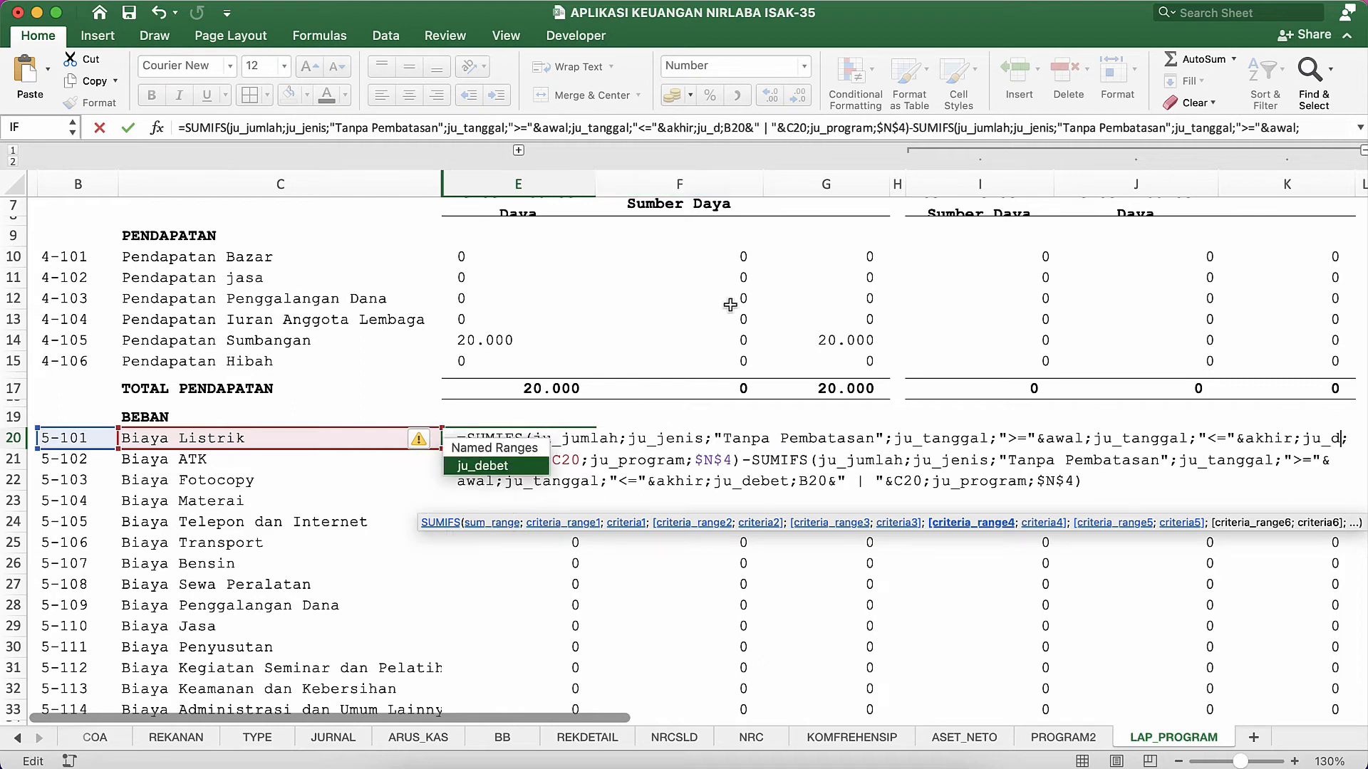
text(bet)
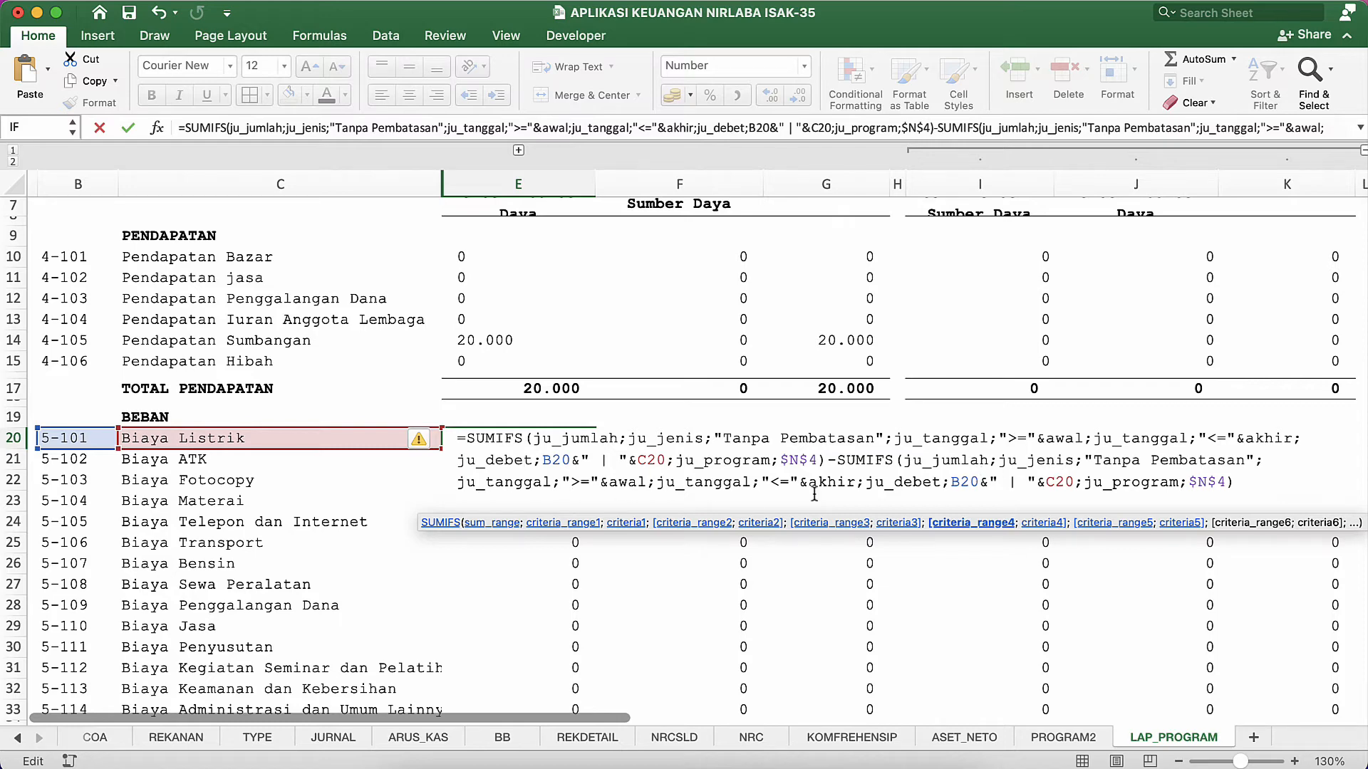
Replace ju_debet with ju_kredit in the second SUMIFS of E20 and commit the formula.
click(939, 486)
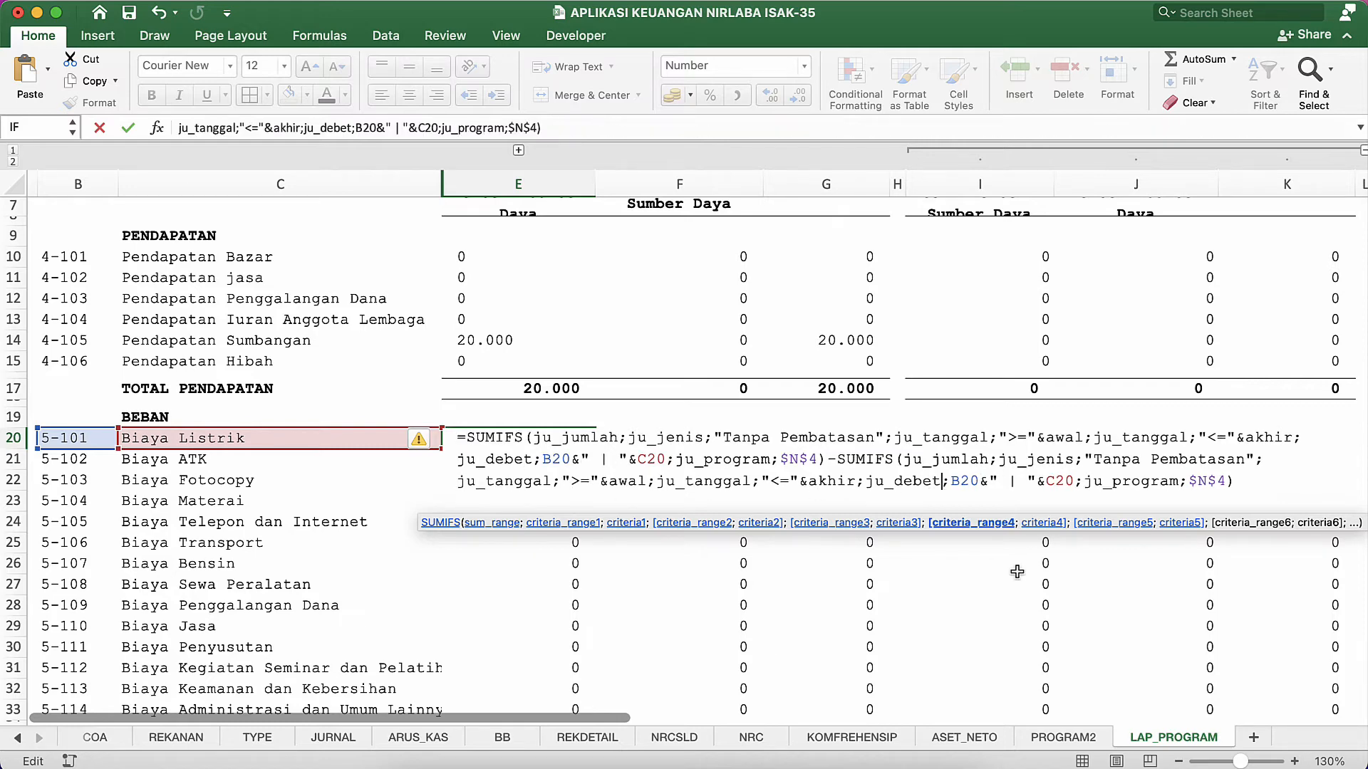
key(BackSpace)
key(BackSpace)
key(BackSpace)
key(BackSpace)
key(BackSpace)
text(kredit)
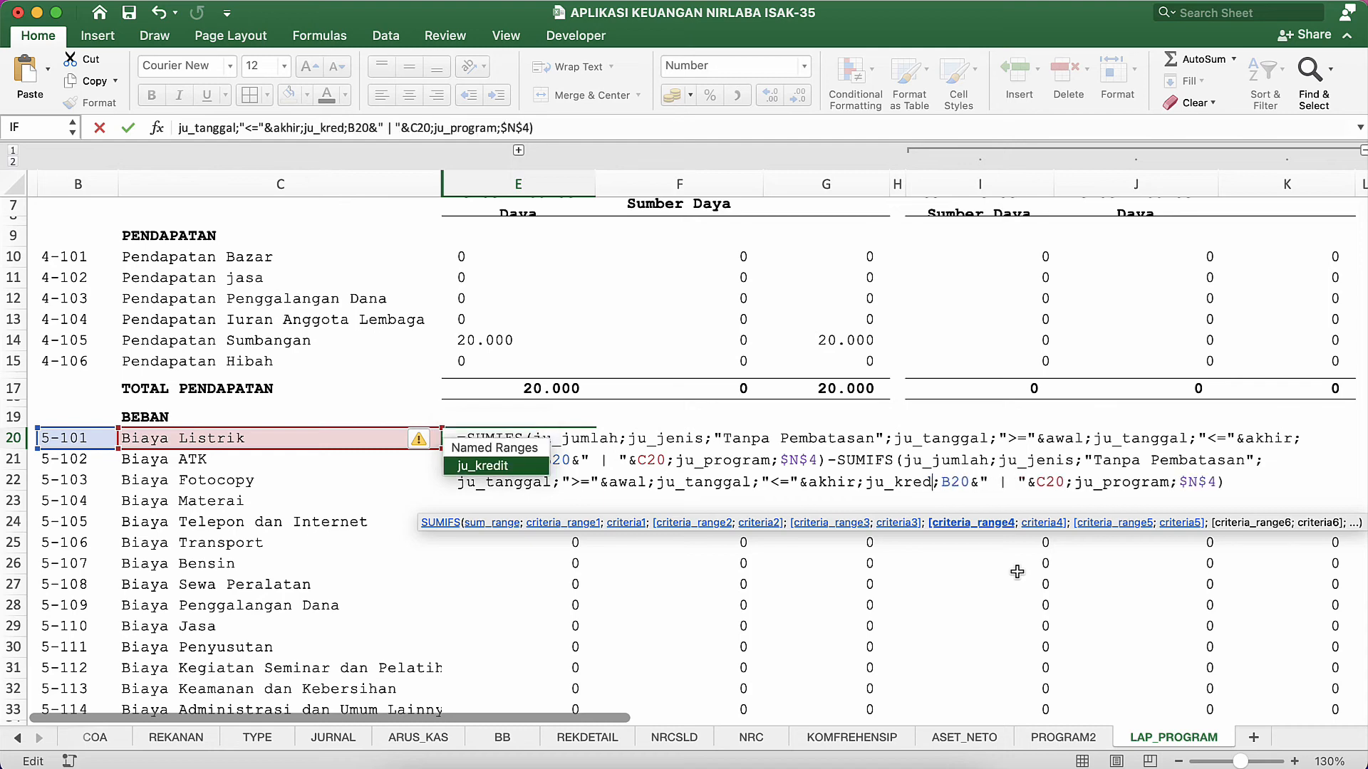
key(Return)
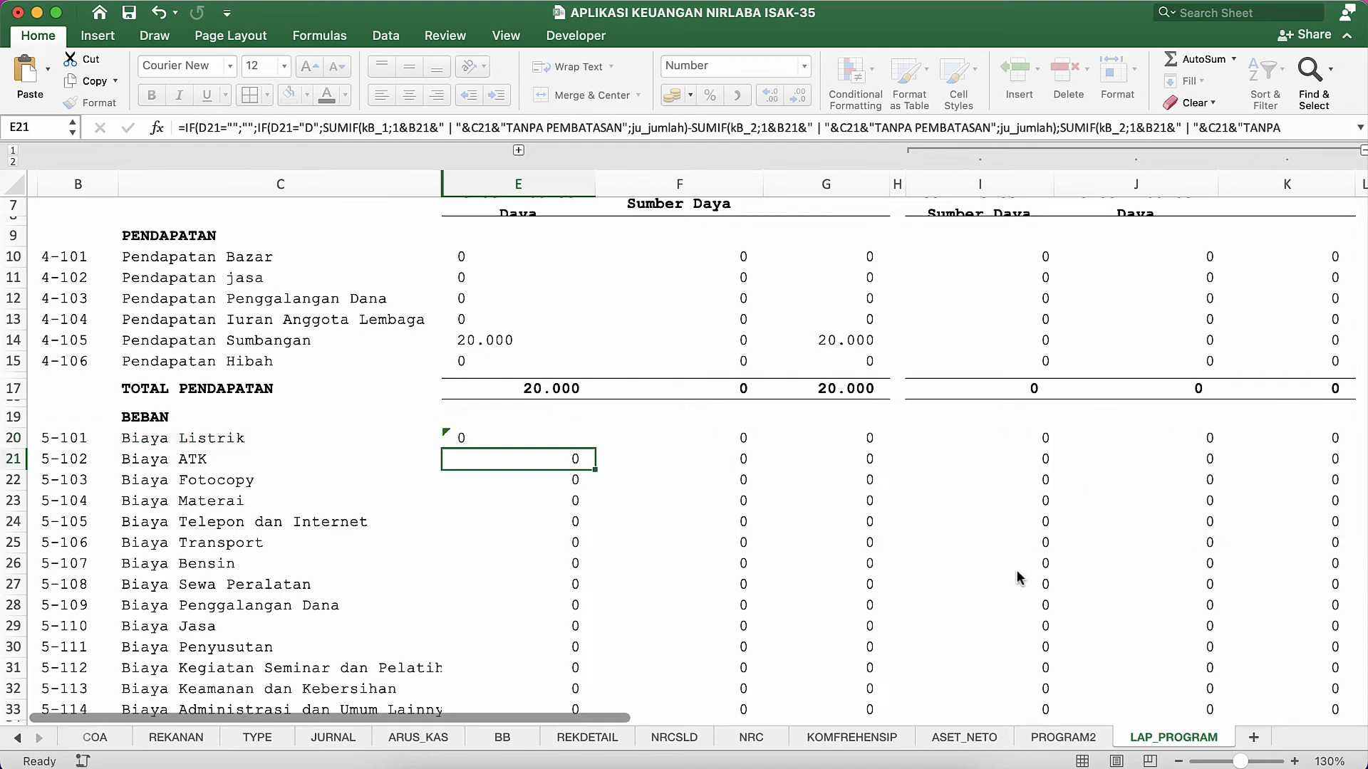
Copy the E20 formula into E21:E33 for the other Beban accounts.
key(Up)
key(super+c)
key(Down)
key(super+shift+Down)
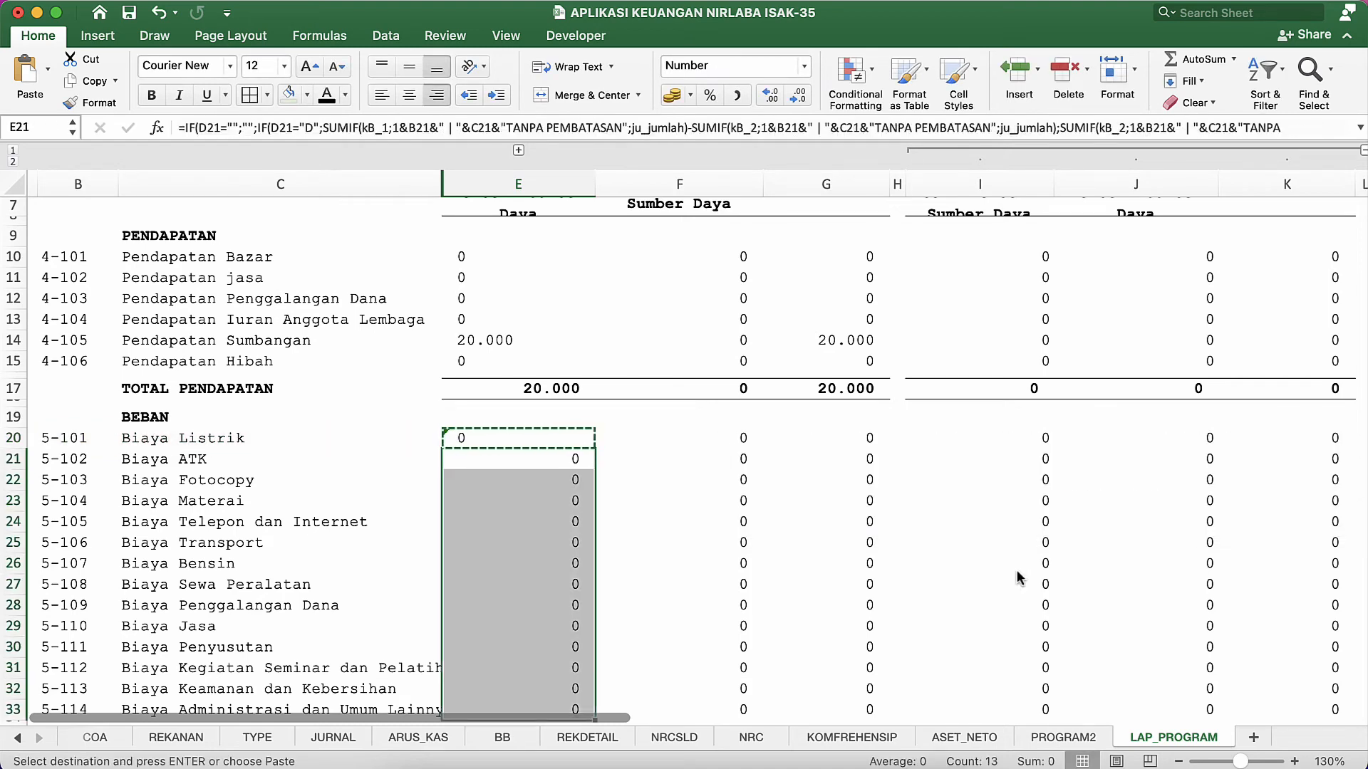
scroll(1019, 577, down, 5)
key(Return)
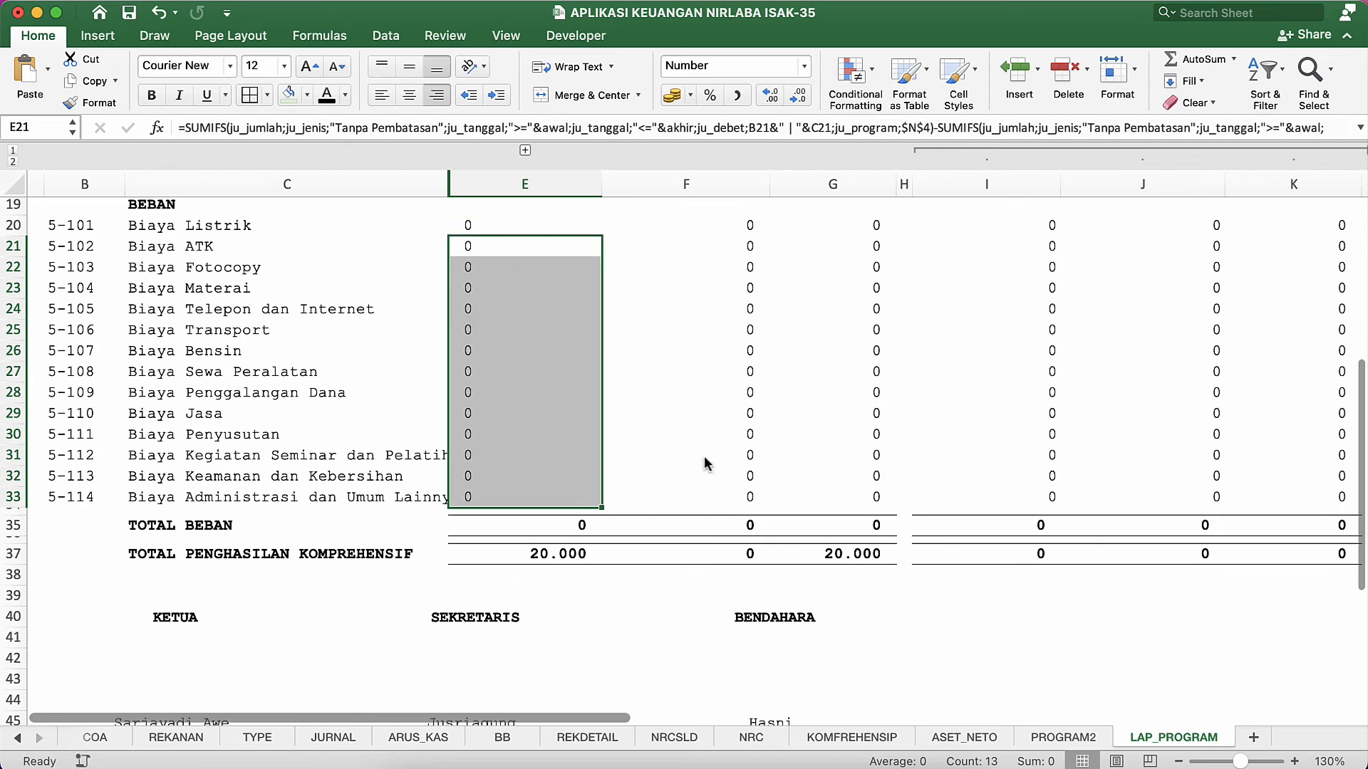
Copy the SUMIFS formula text from E20 and paste it unchanged into F20 for Biaya Listrik.
click(505, 227)
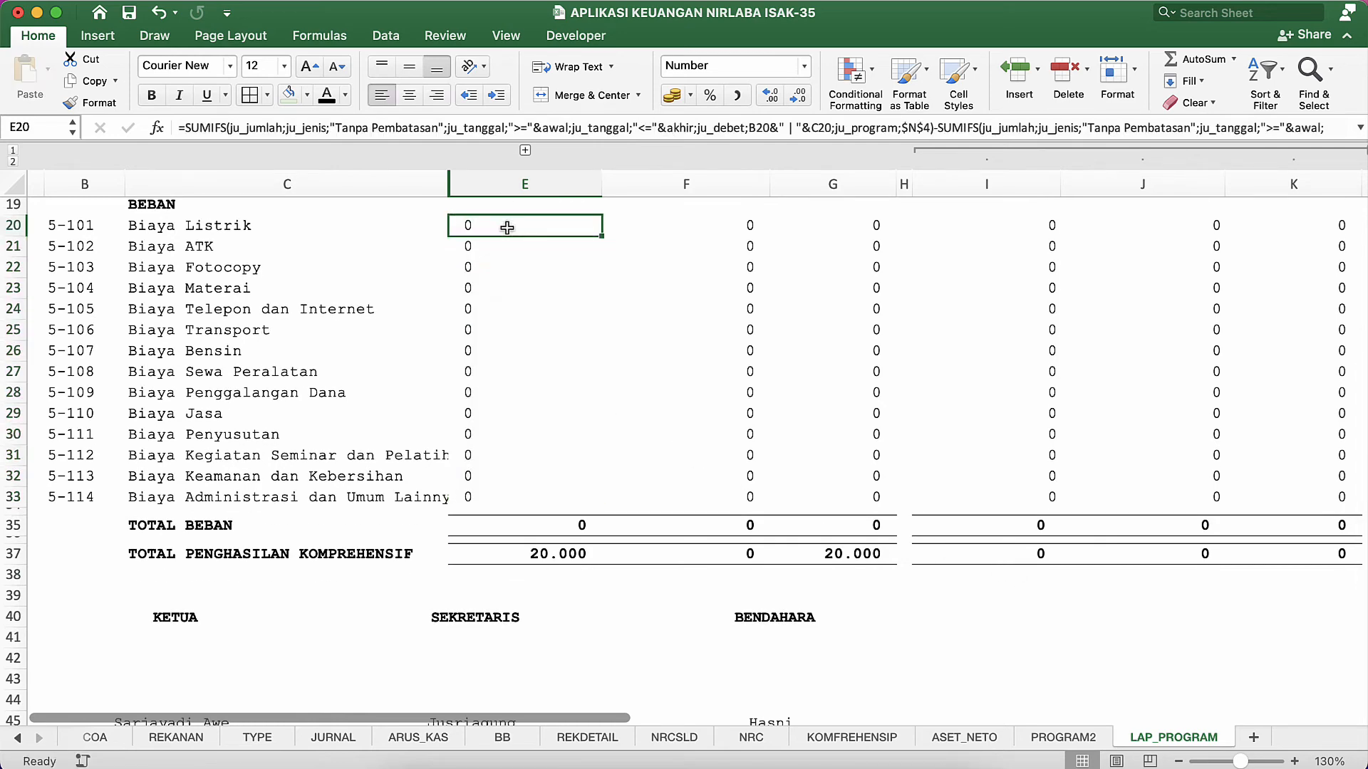
double_click(506, 227)
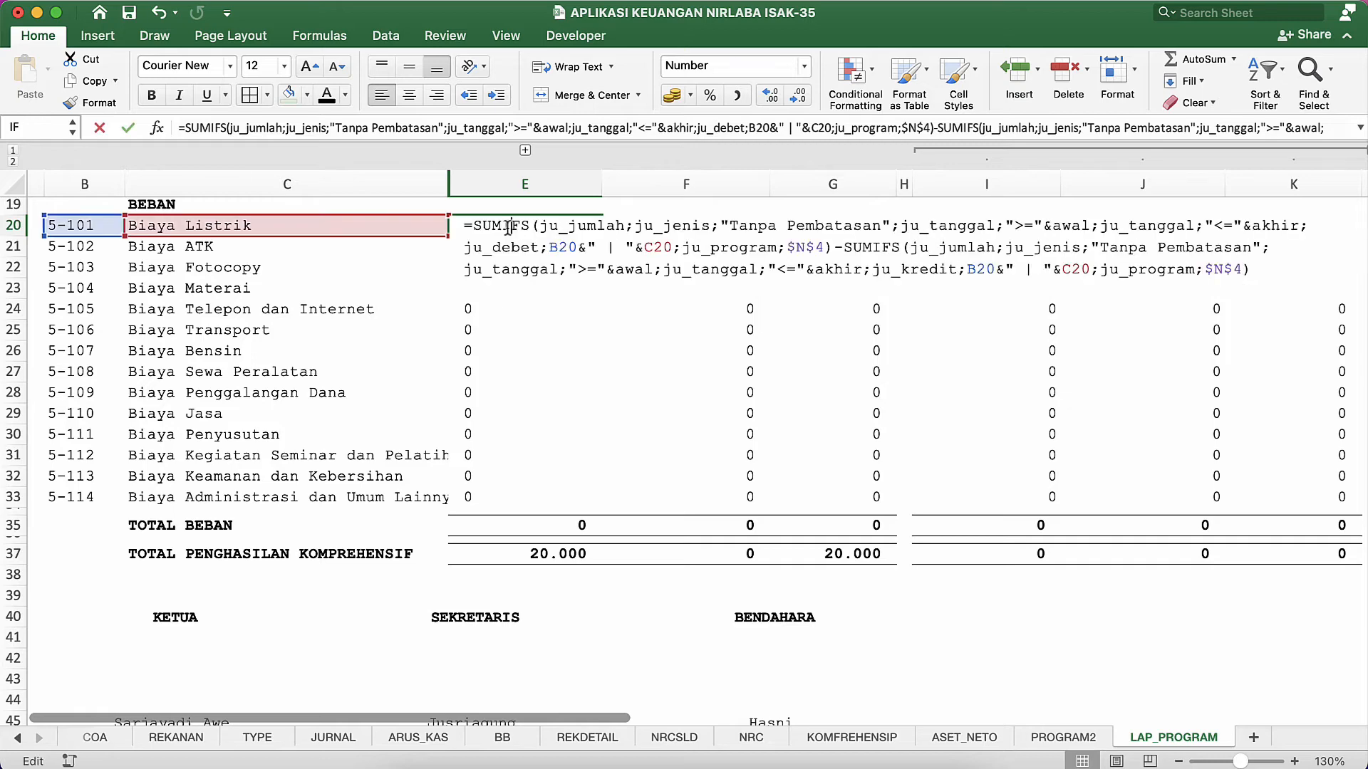
key(Return)
scroll(508, 232, up, 5)
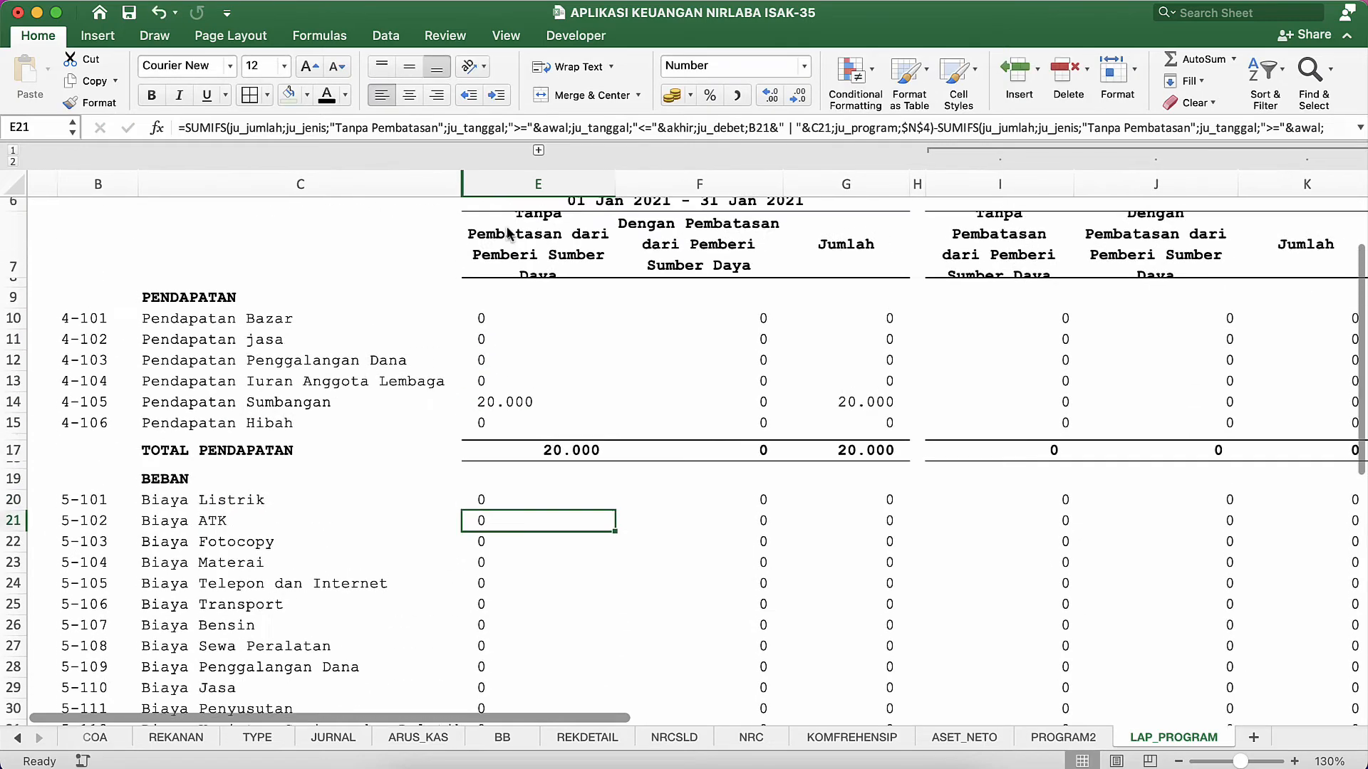
double_click(544, 507)
drag(481, 512, 1273, 576)
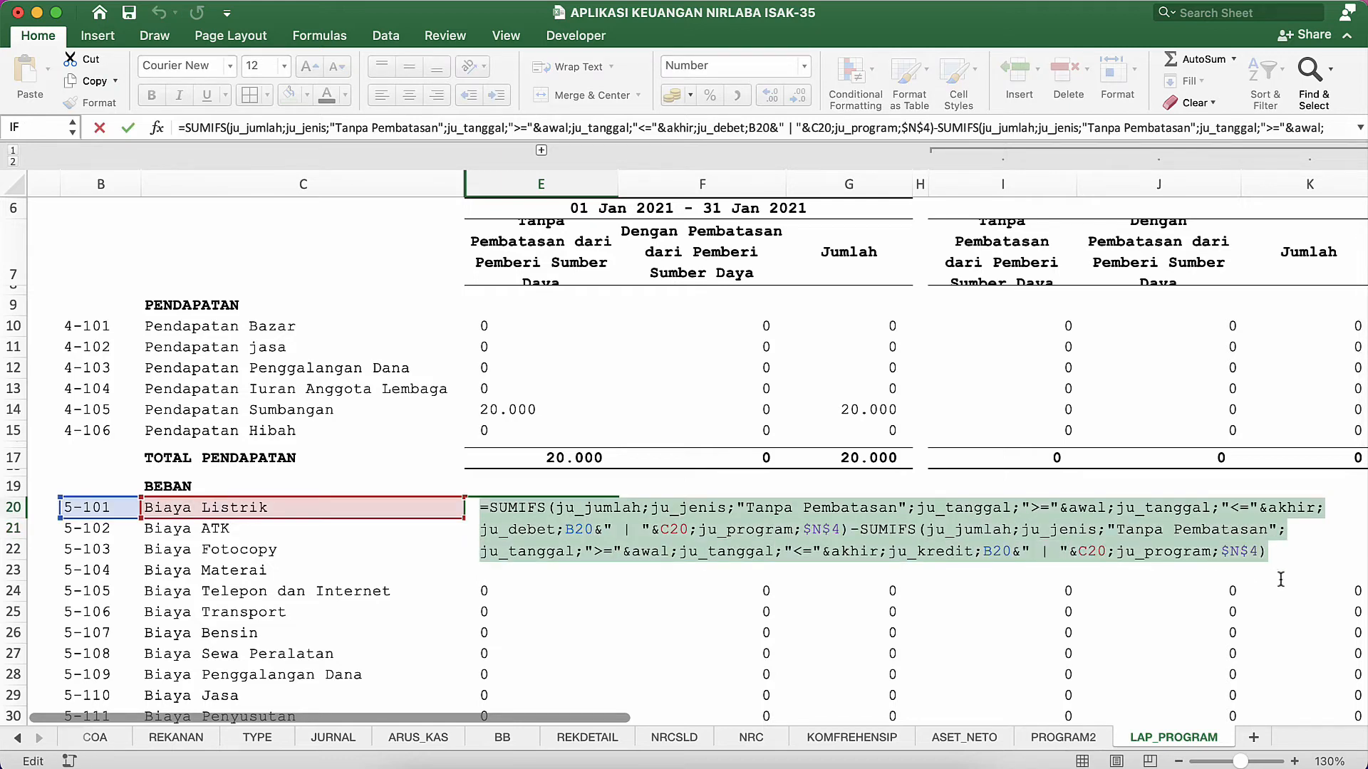
right_click(1192, 545)
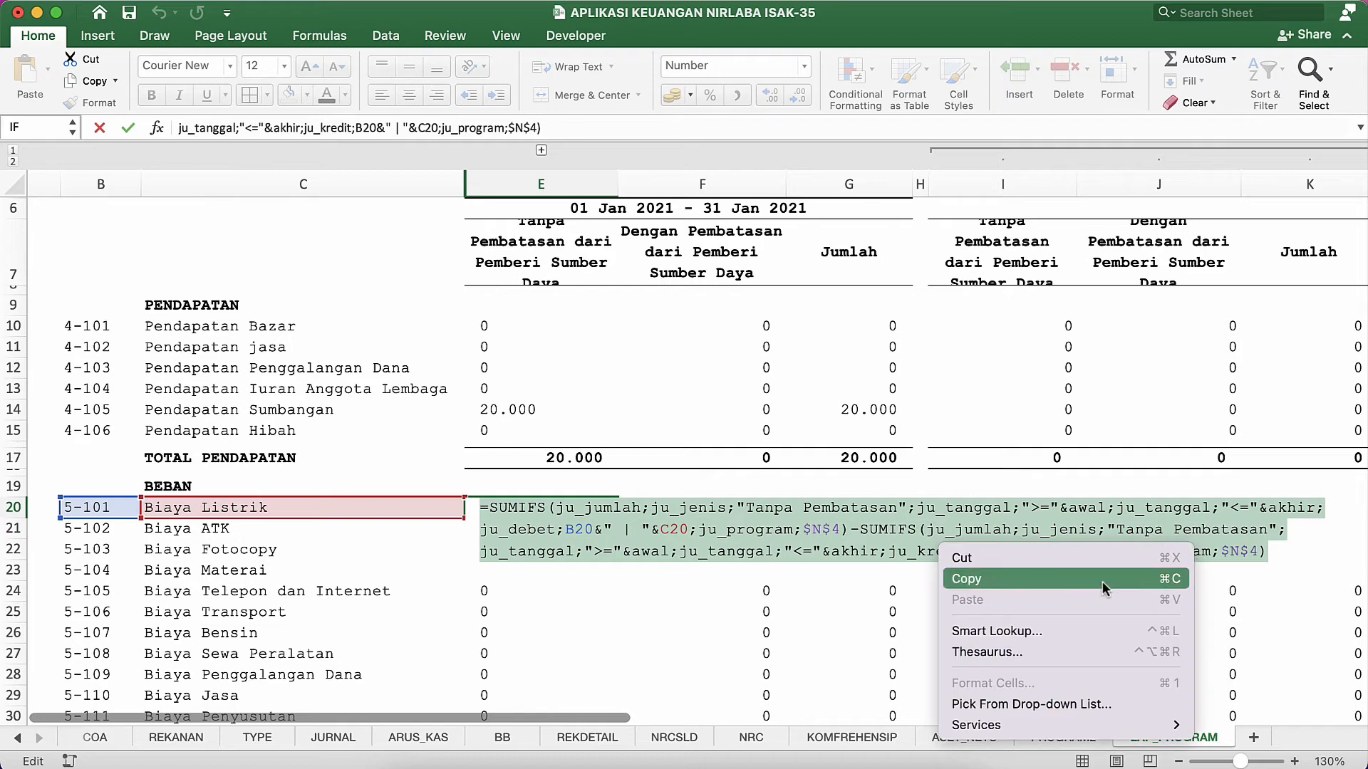
click(1066, 579)
key(Return)
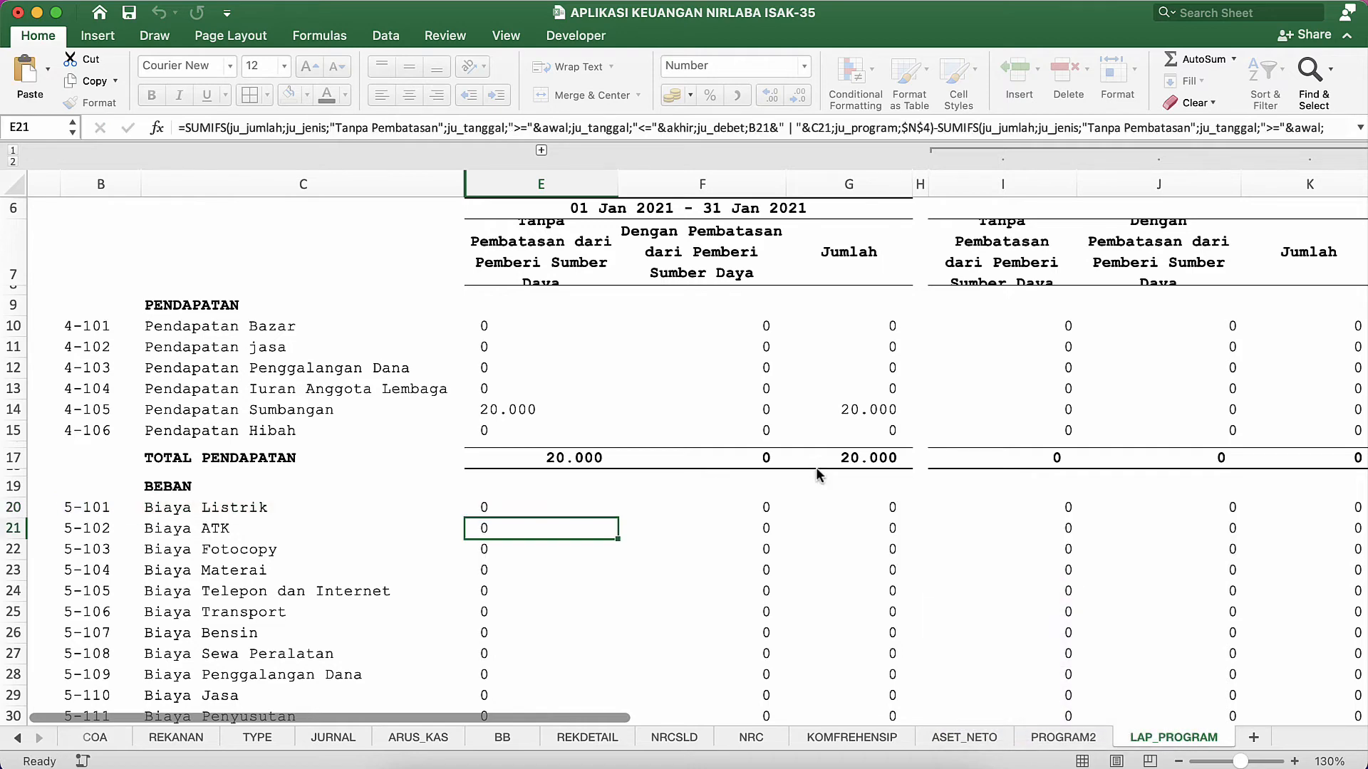
click(771, 507)
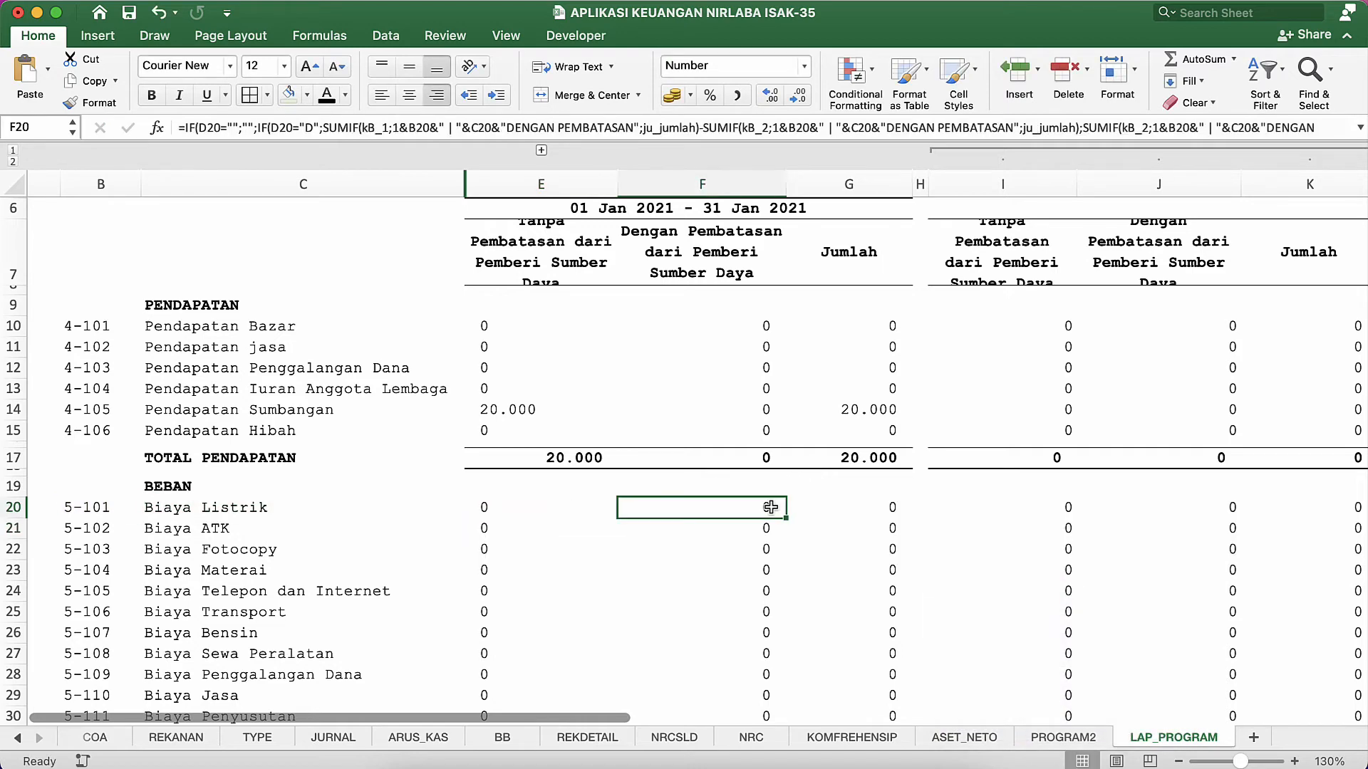
key(ctrl+v)
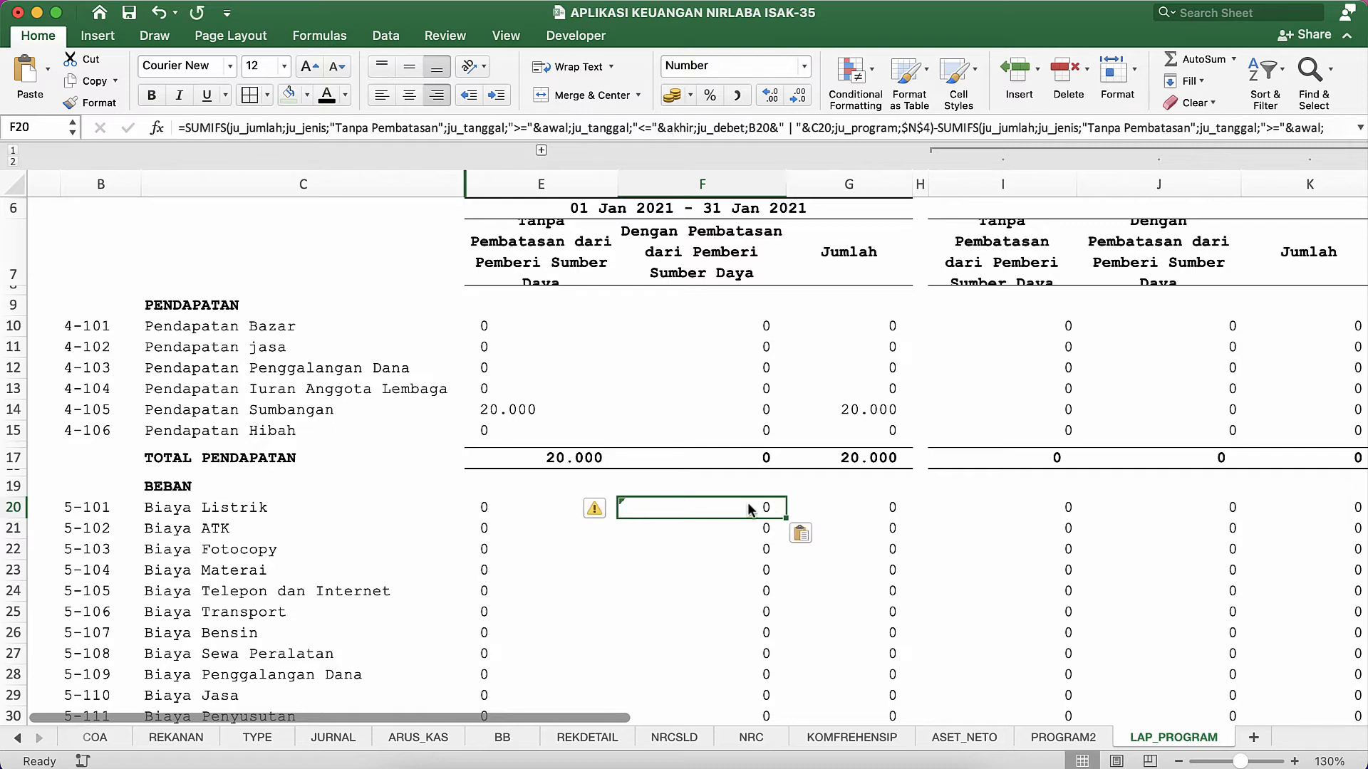
Replace "Tanpa Pembatasan" with "Dengan Pembatasan" in both SUMIFS of F20 and commit the formula.
double_click(750, 507)
click(394, 573)
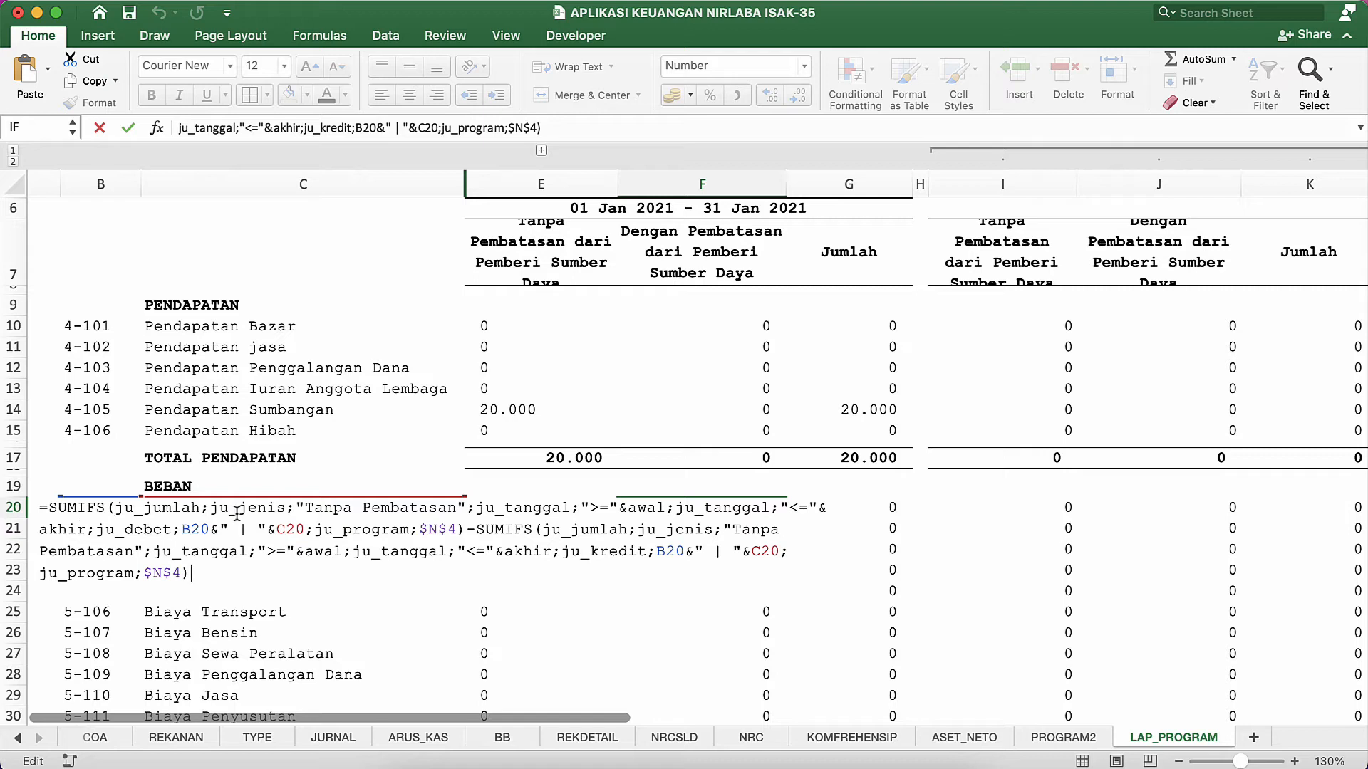
double_click(327, 510)
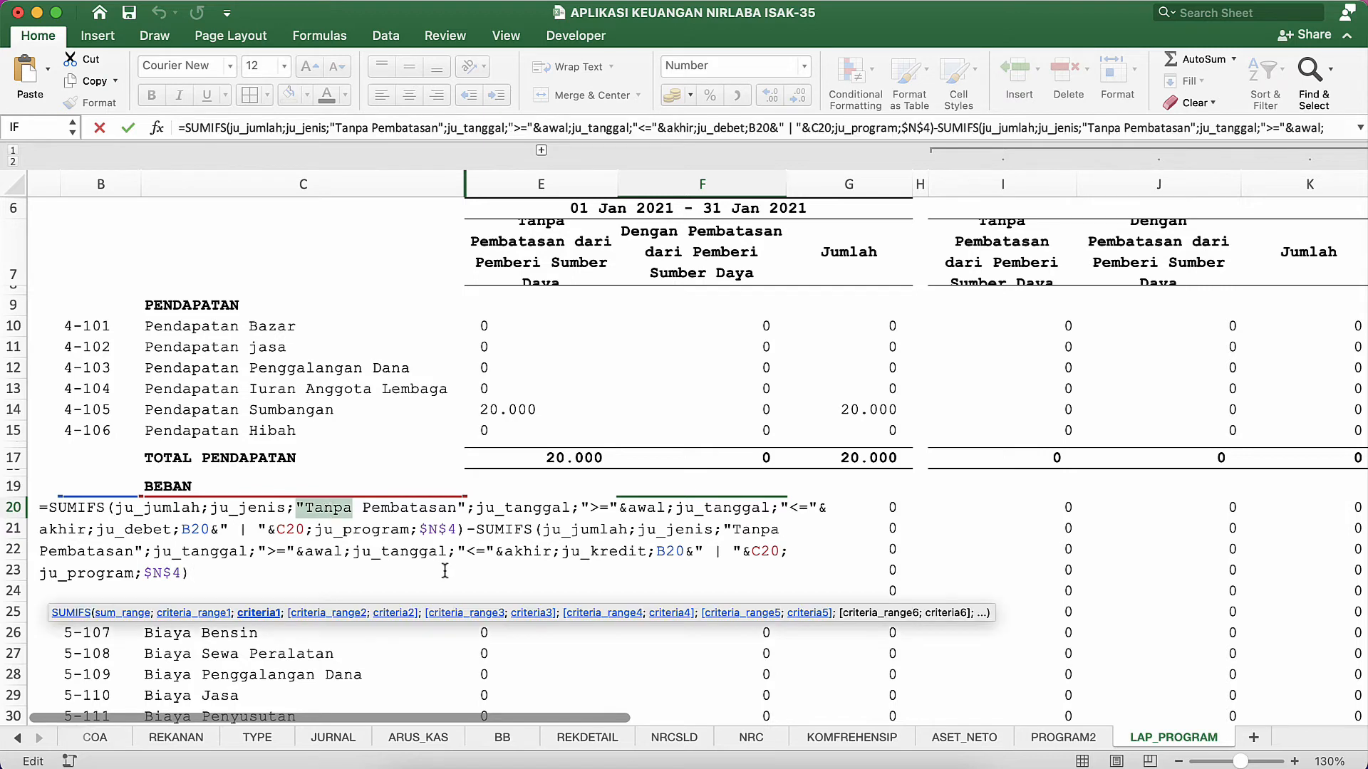
text(Dengan)
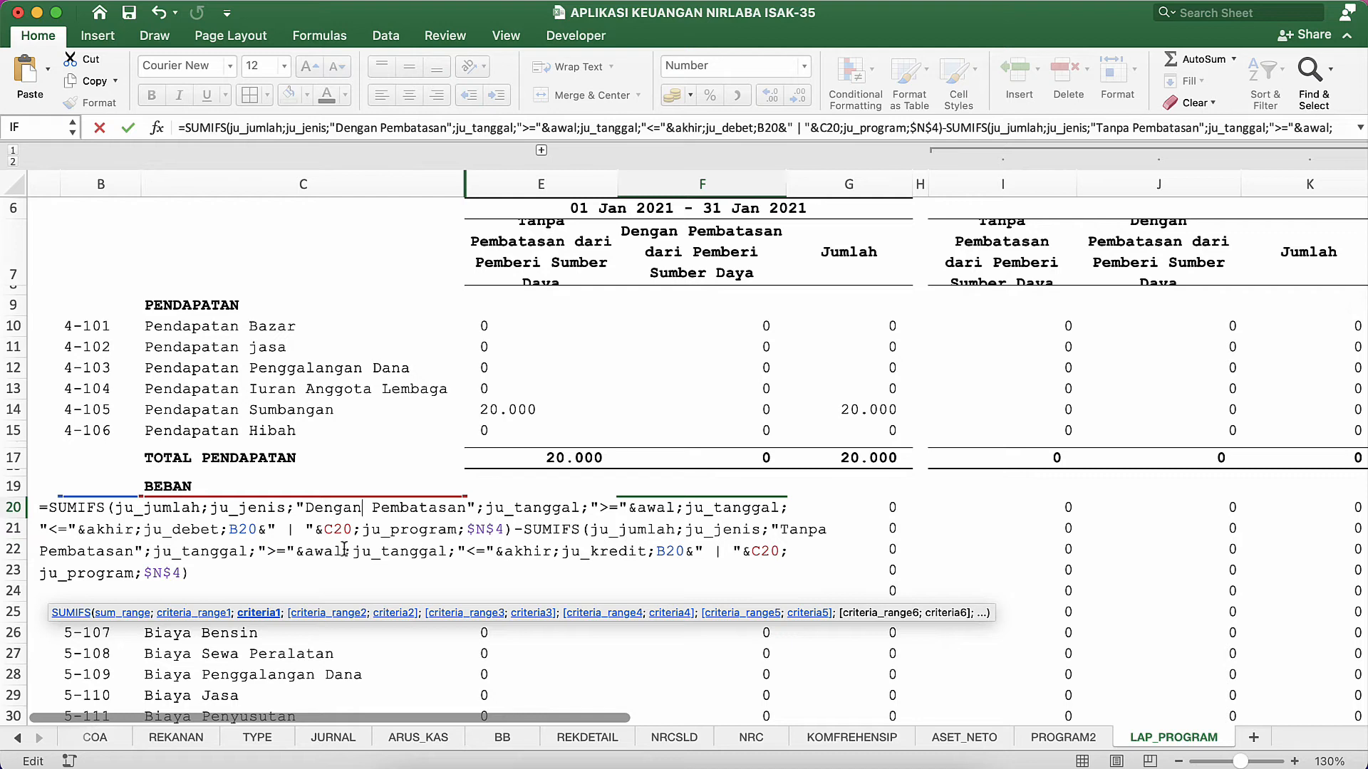
double_click(814, 534)
text("Dengan)
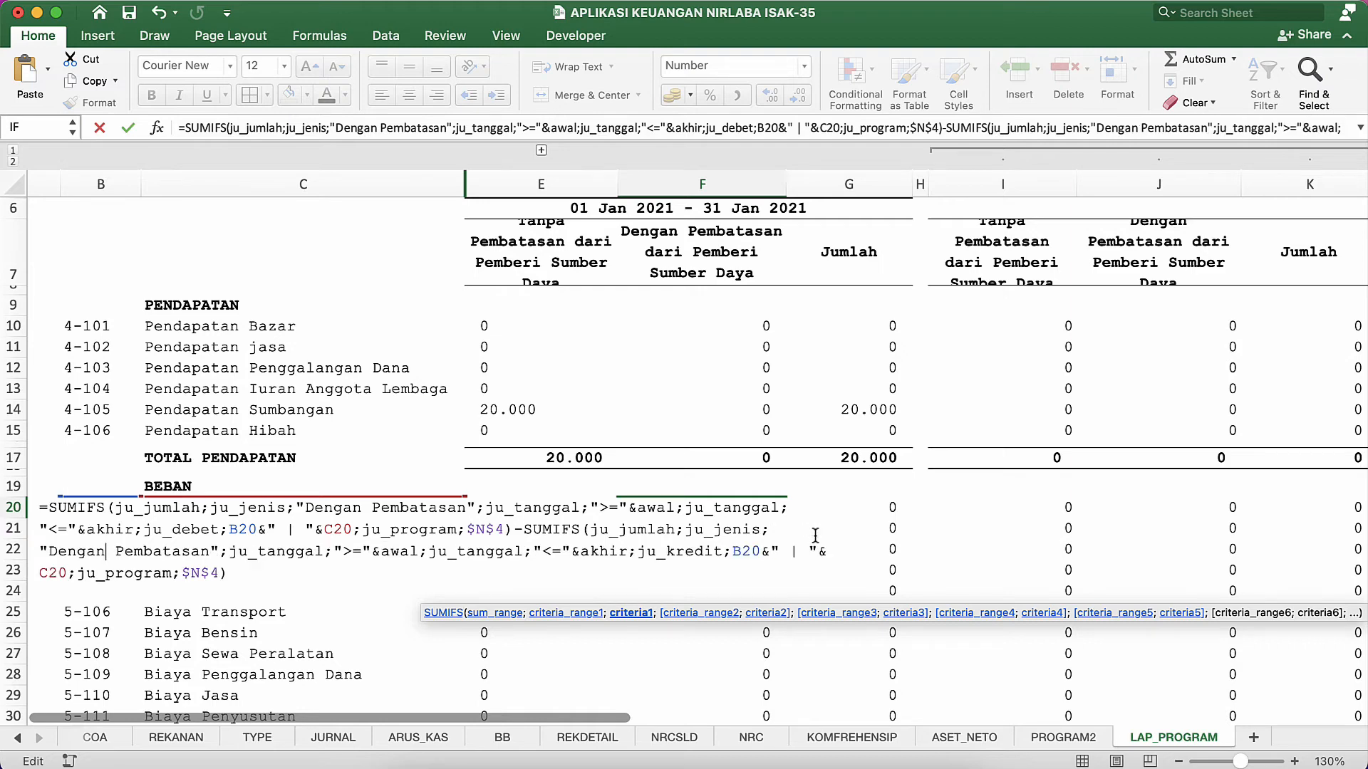
key(Return)
Copy the F20 formula into F21:F33 for the other Beban accounts.
key(Up)
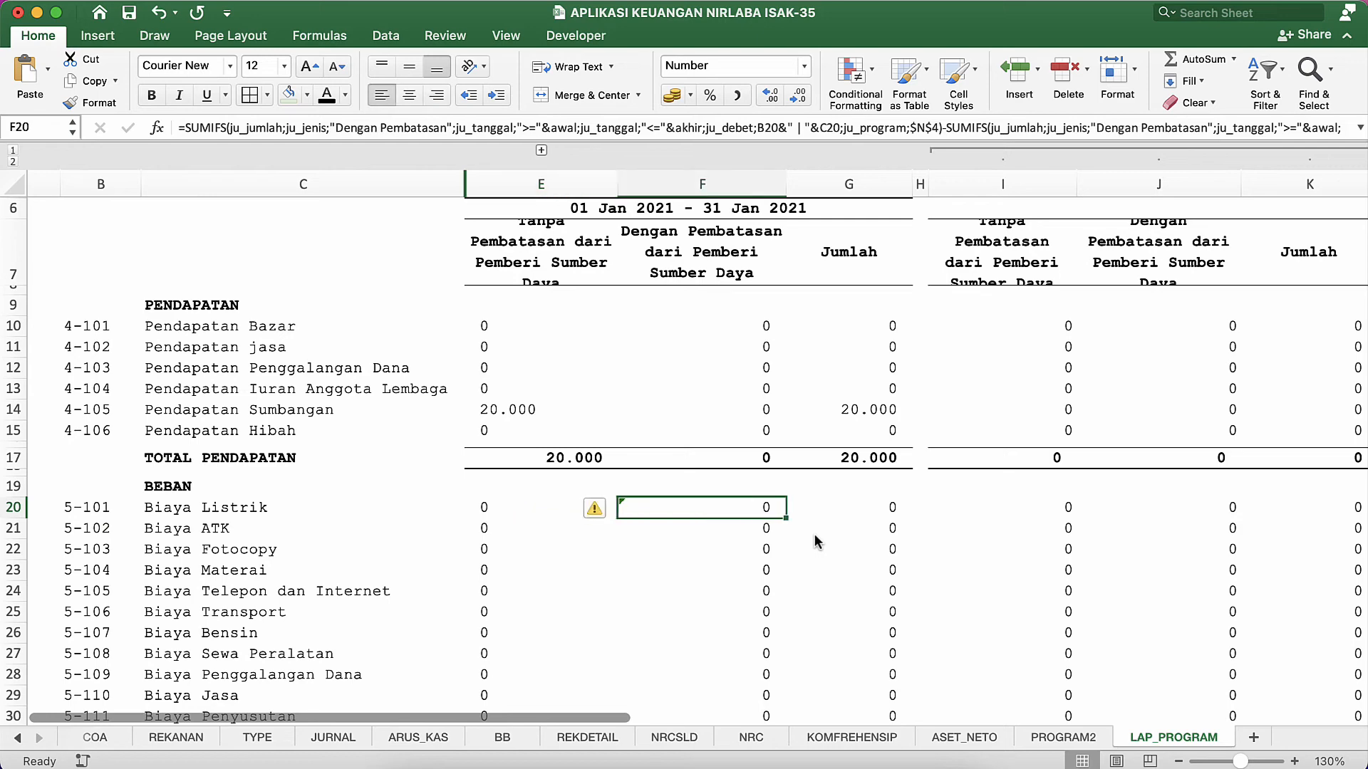
key(super+c)
key(Down)
key(super+shift+Down)
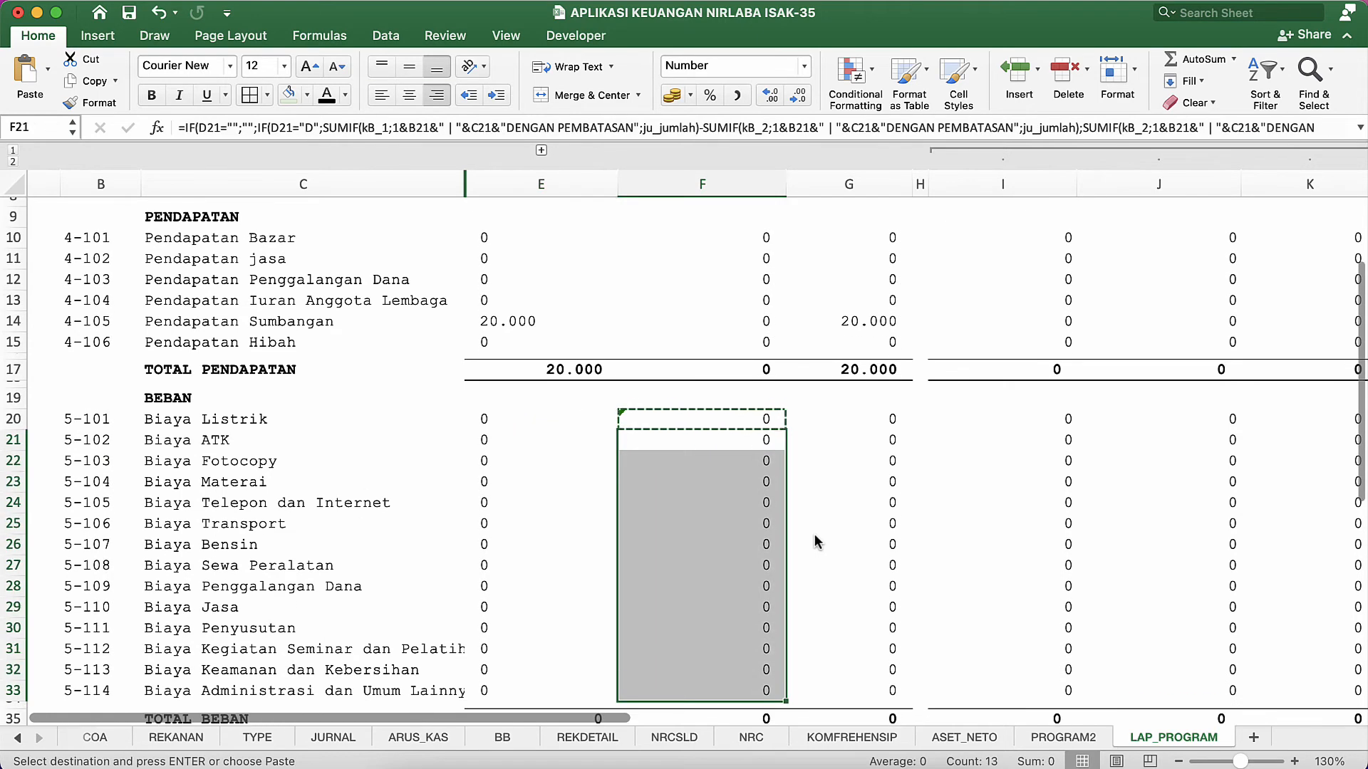
key(super+v)
click(765, 483)
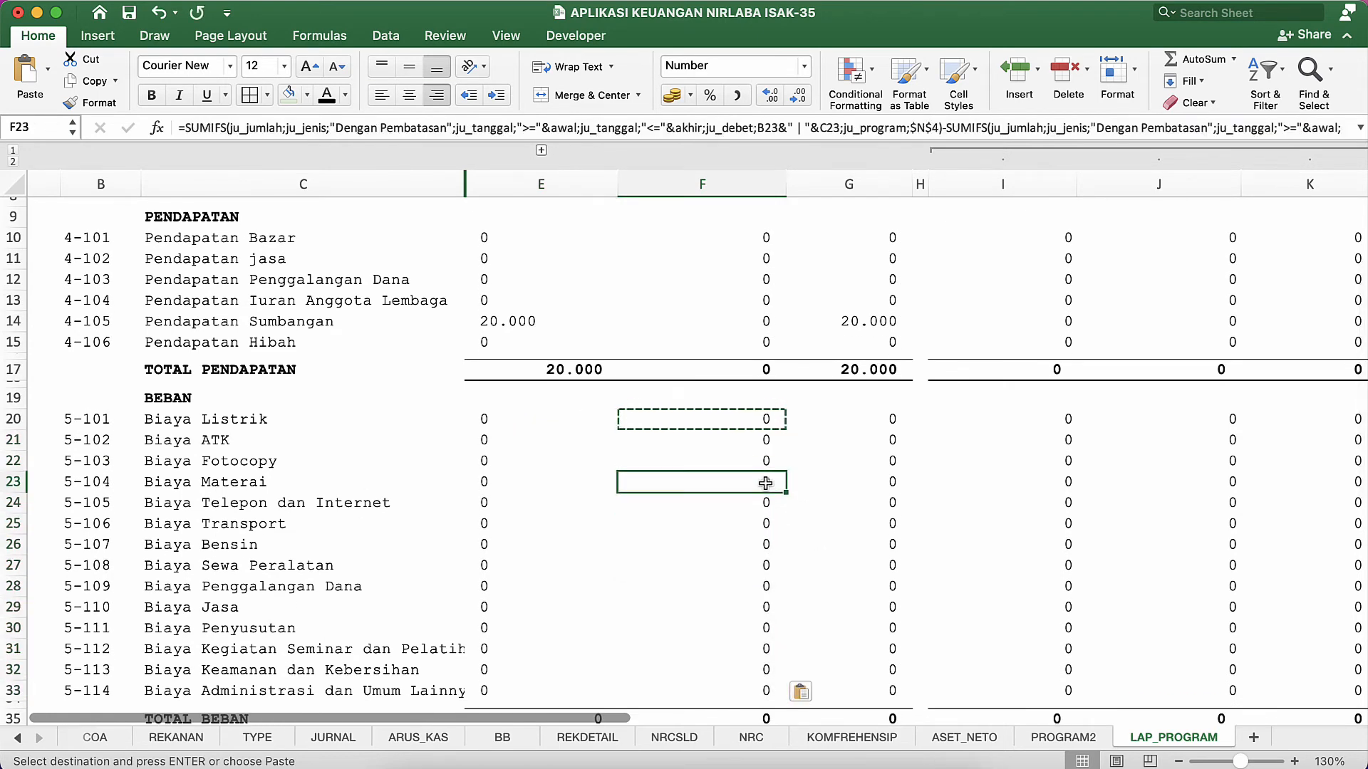
key(Escape)
click(760, 425)
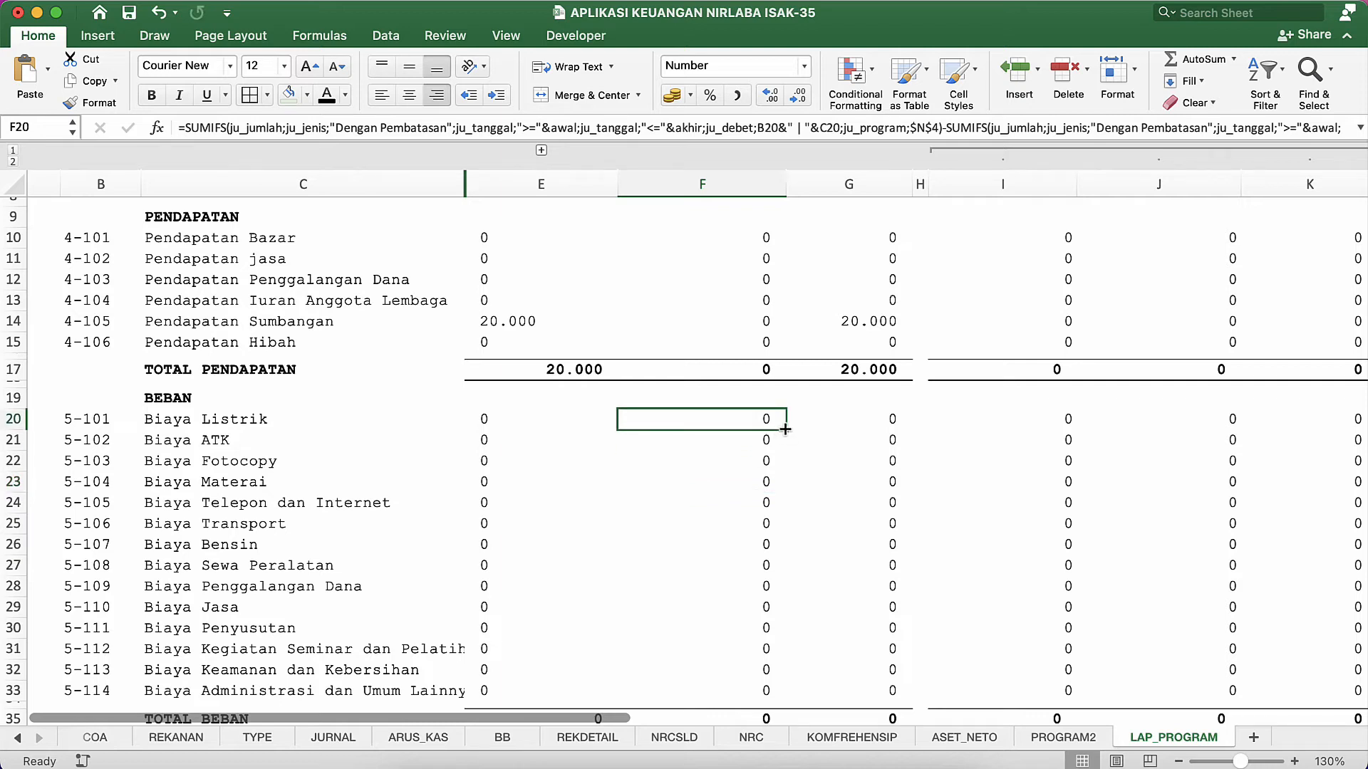
drag(785, 430, 784, 700)
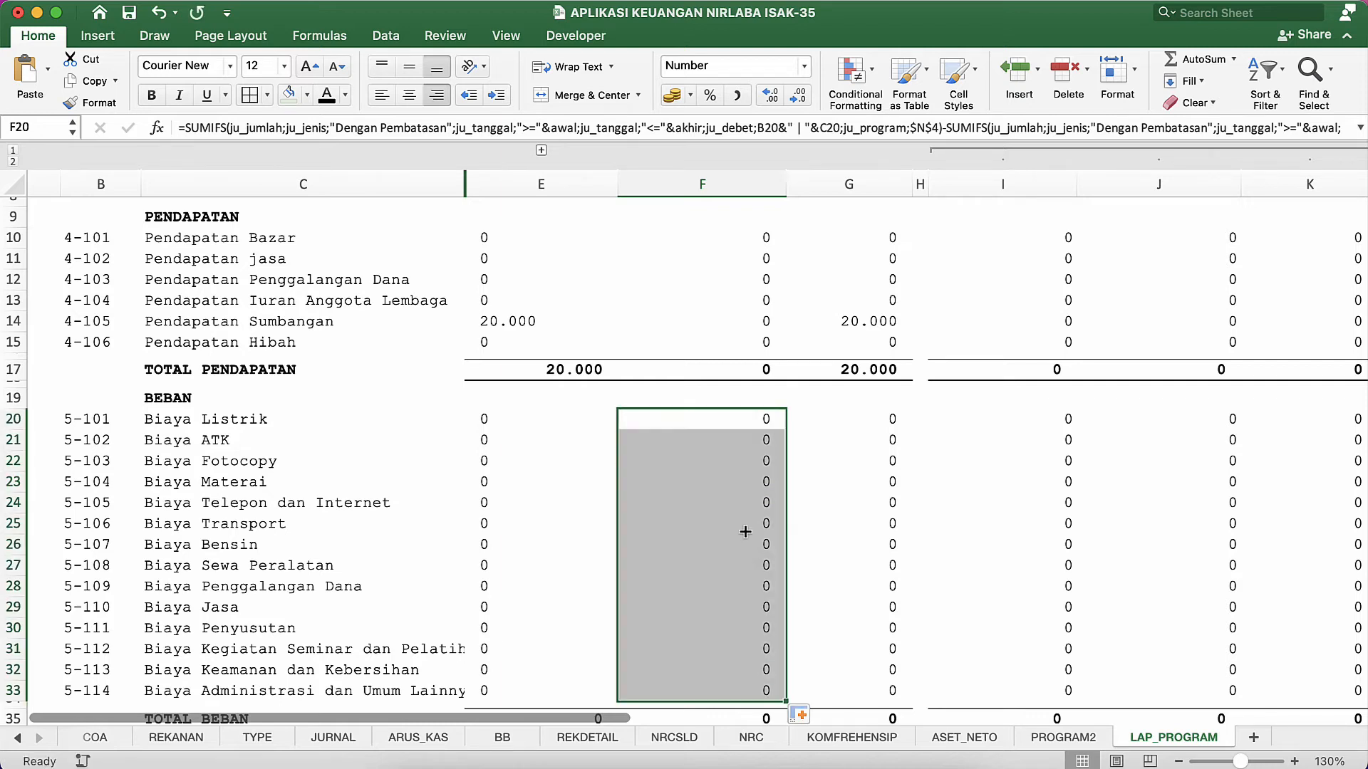
click(745, 531)
click(883, 442)
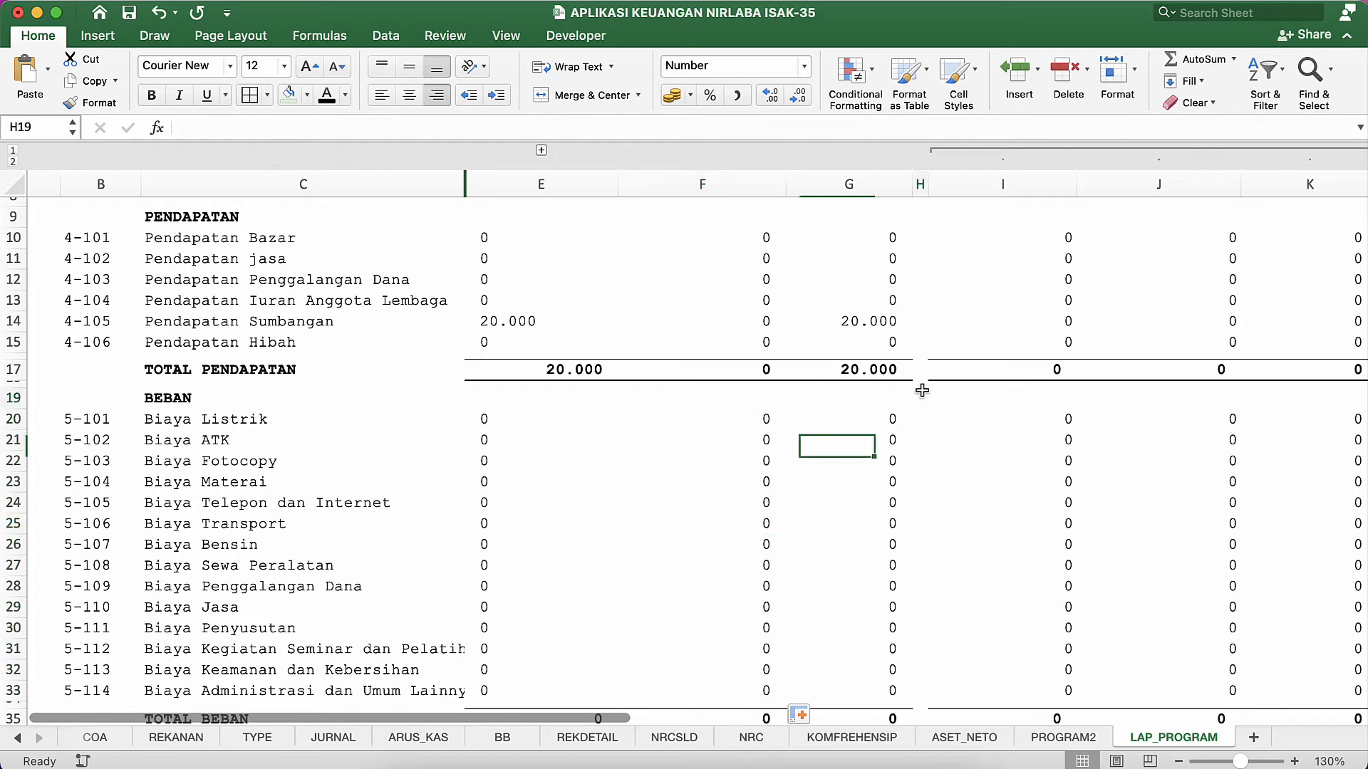
click(576, 453)
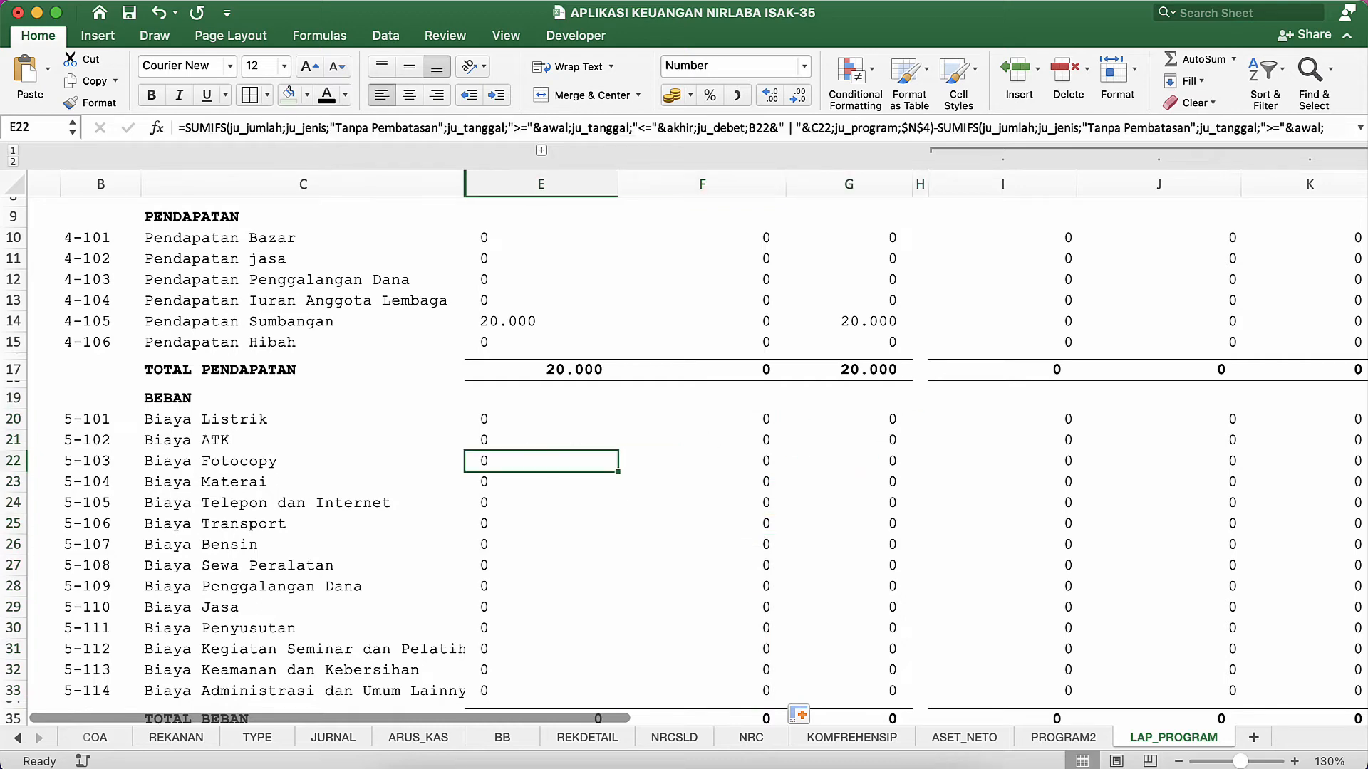
In the JURNAL sheet, fill Tanggal, No. Bukti, Keterangan and Jenis of row 13 with the values from row 12.
click(330, 739)
click(101, 433)
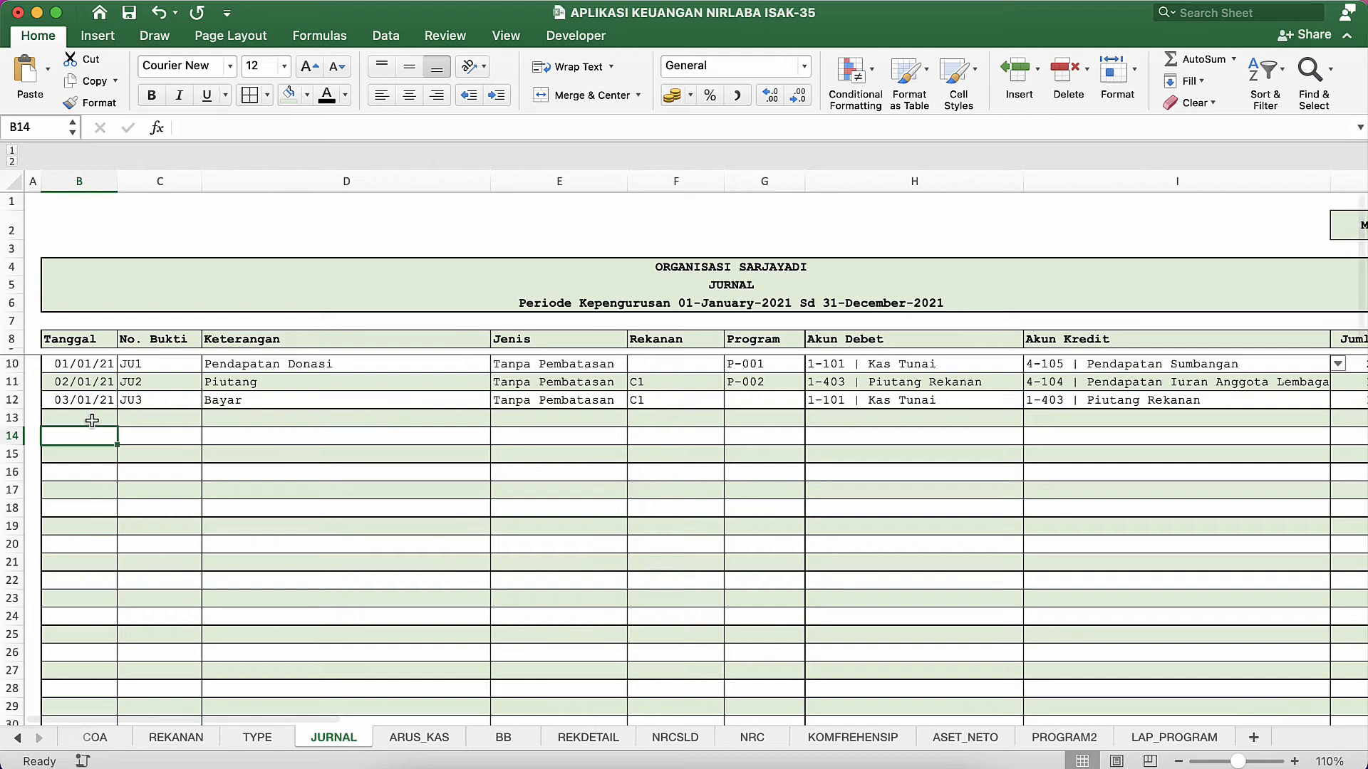
click(92, 420)
key(ctrl+d)
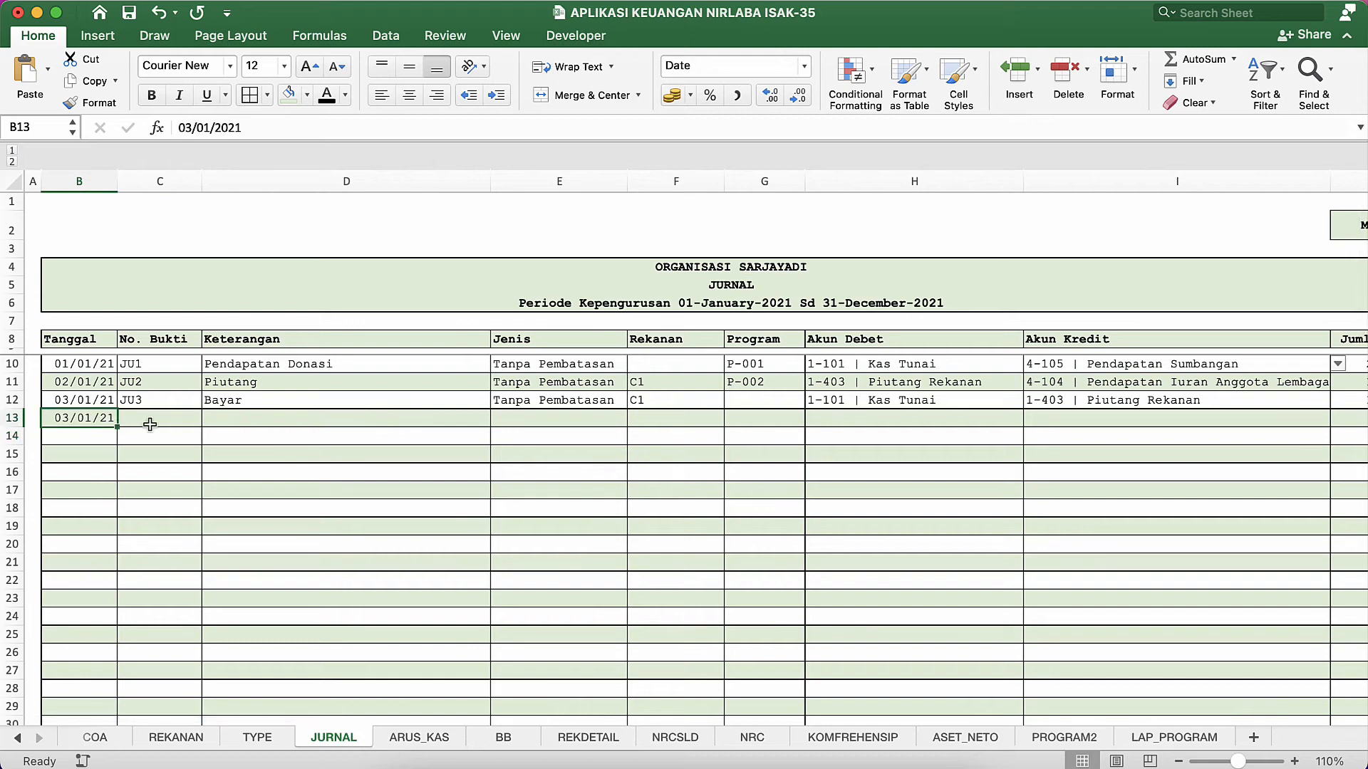
click(150, 425)
key(ctrl+d)
click(241, 428)
key(ctrl+d)
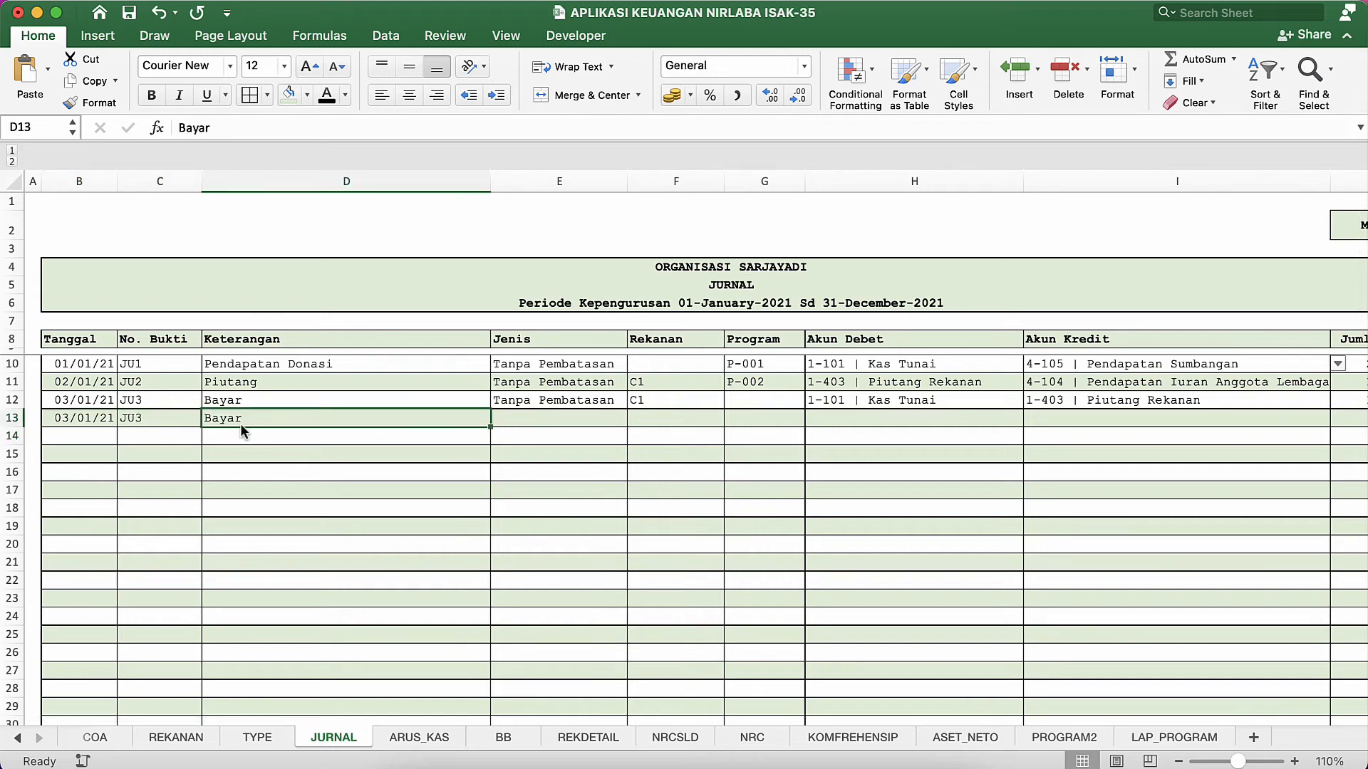
click(562, 429)
click(562, 422)
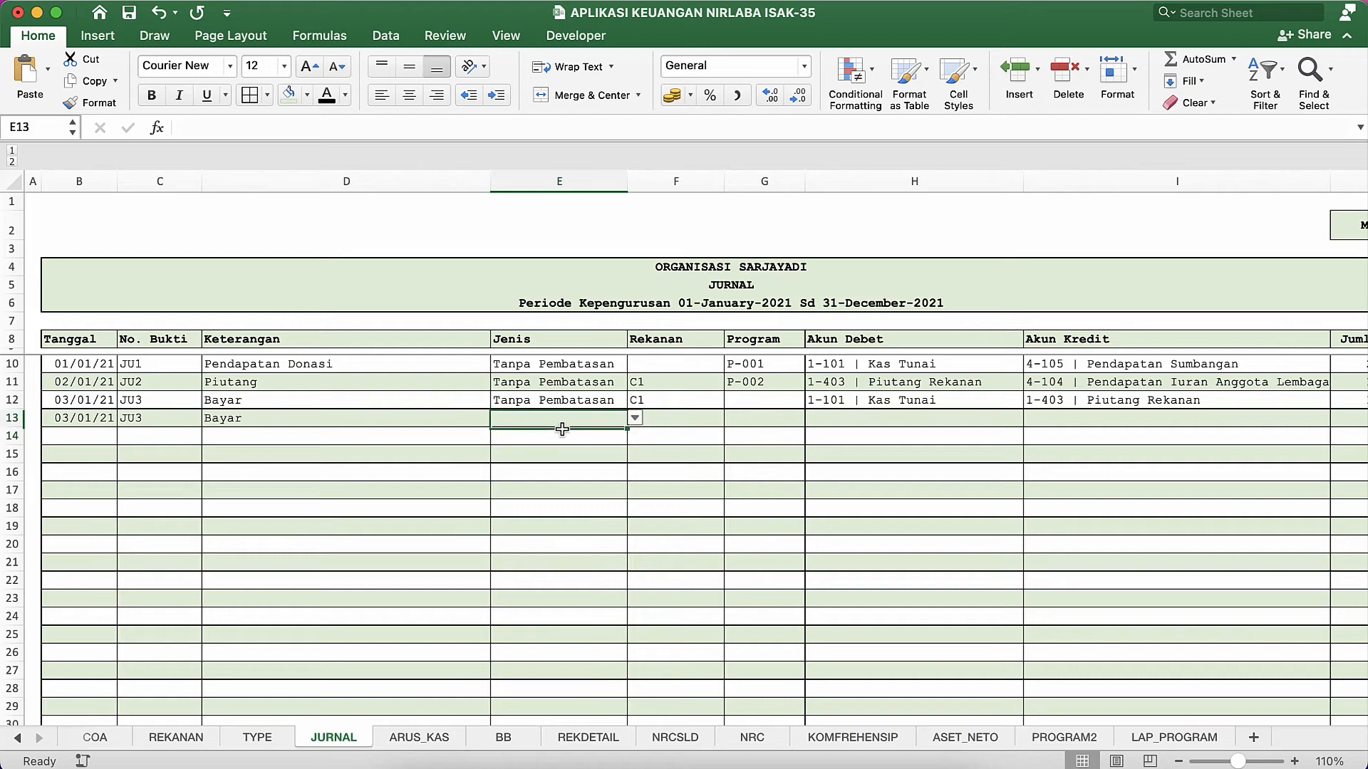
key(ctrl+d)
Set Akun Debet in journal row 13 to "5-101 | Biaya Listrik".
click(769, 412)
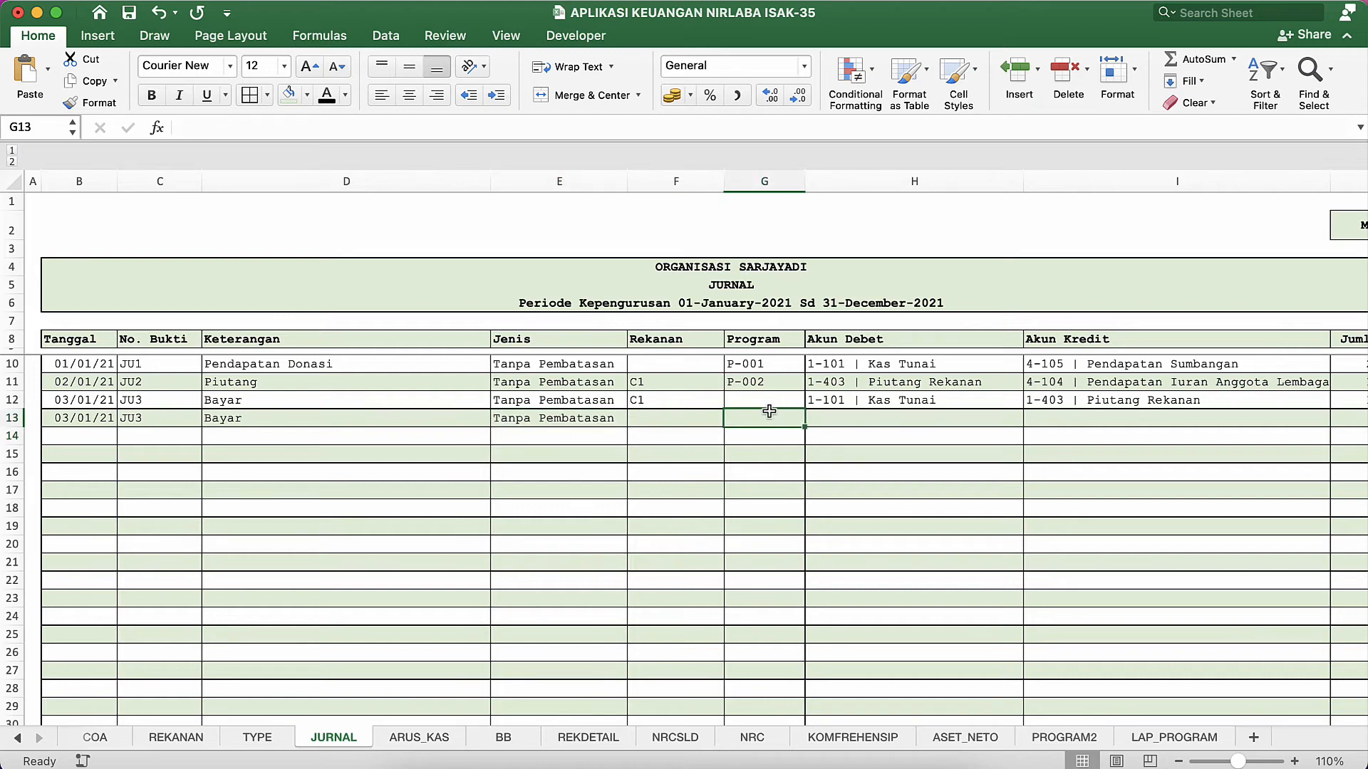
click(857, 421)
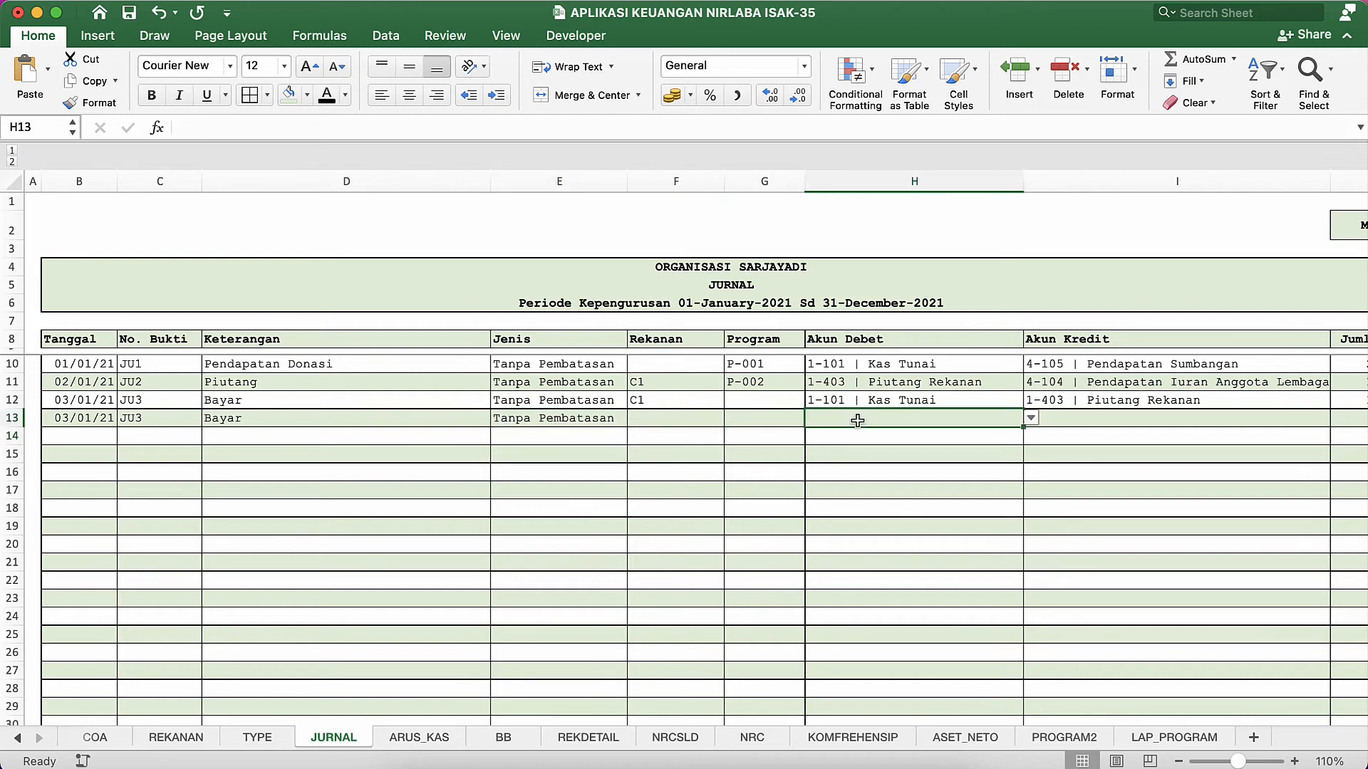
click(1031, 418)
click(911, 453)
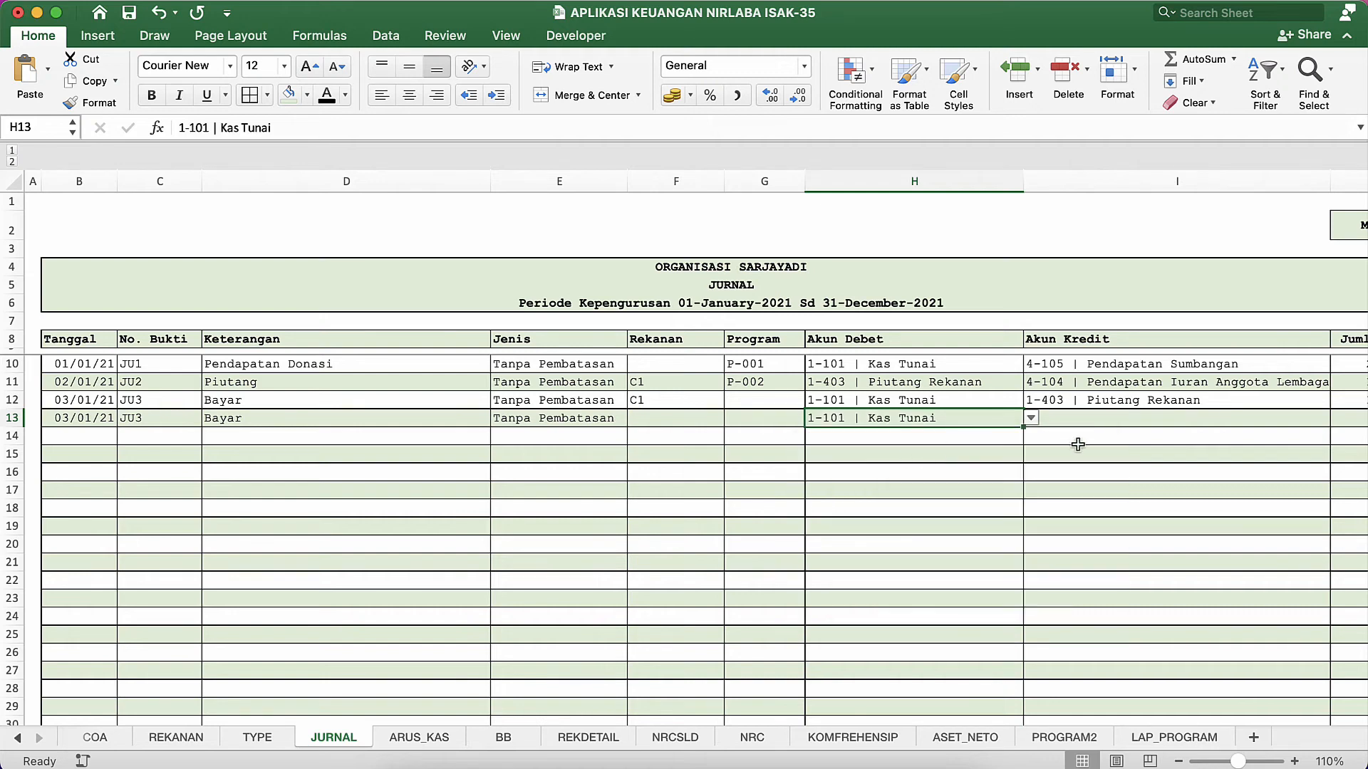
click(1030, 418)
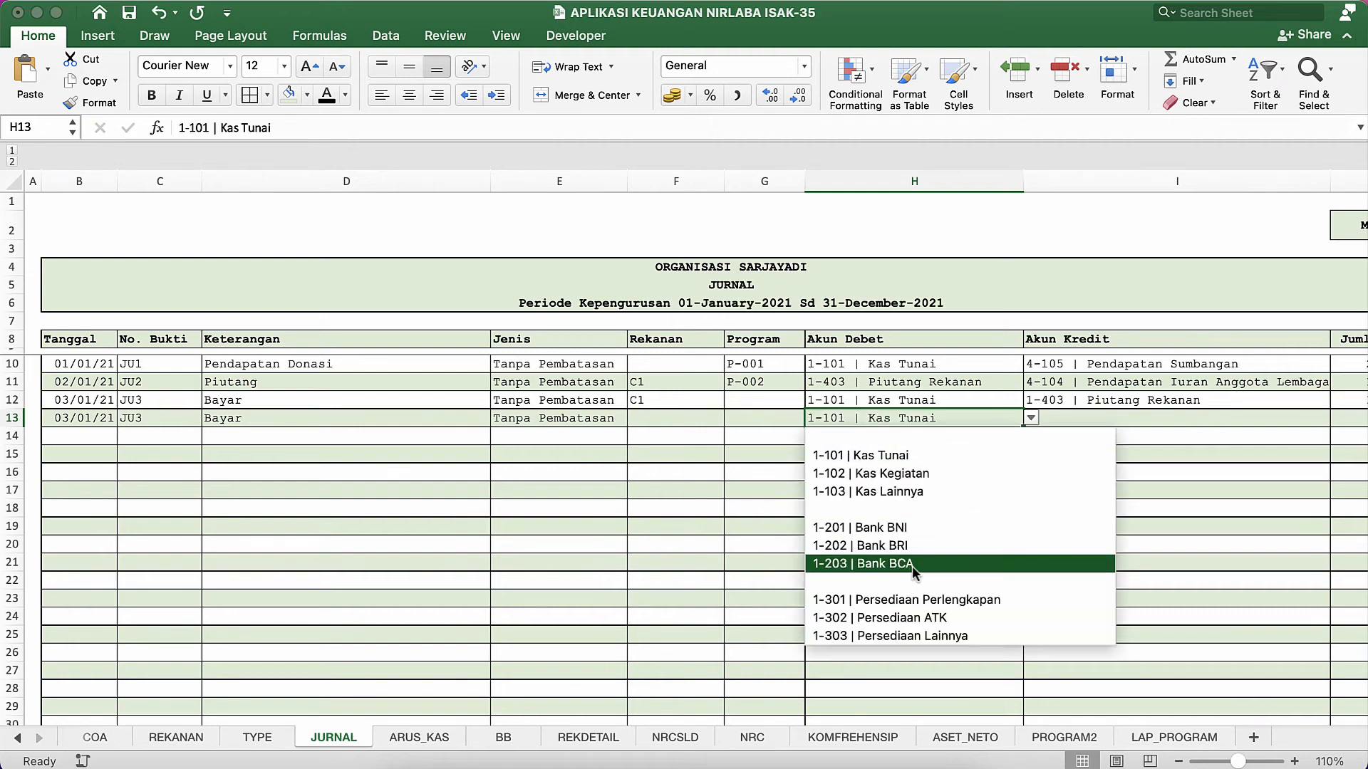
scroll(912, 565, down, 5)
scroll(881, 530, down, 10)
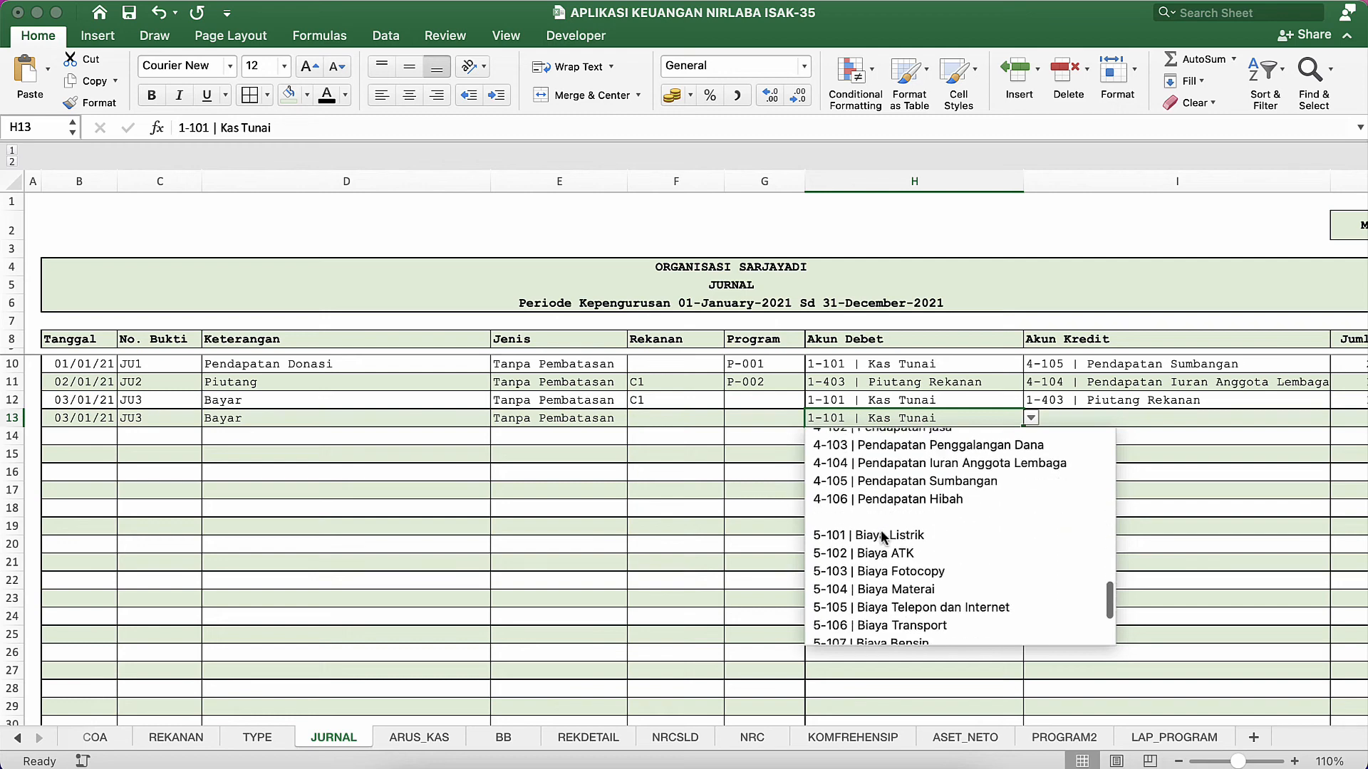
click(883, 531)
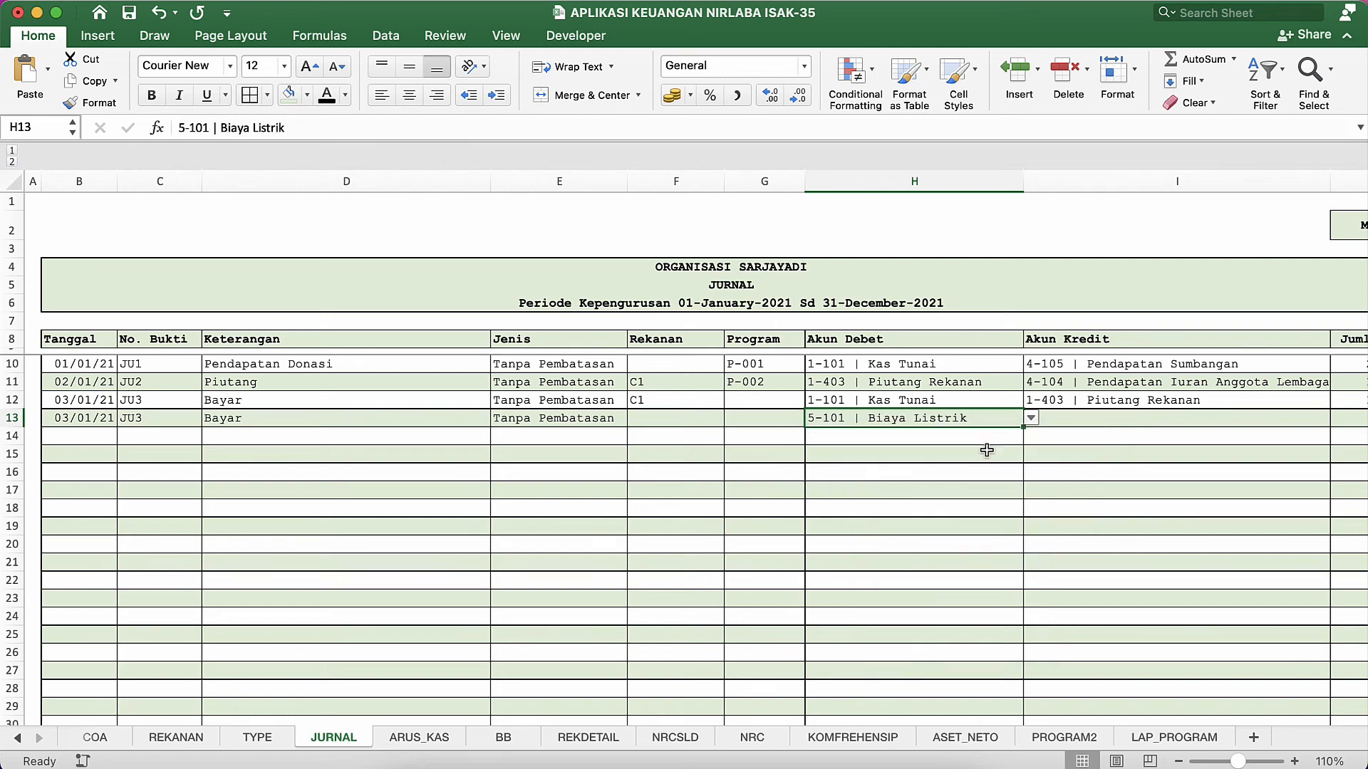
Copy "1-101 | Kas Tunai" from Akun Debet in row 12 into Akun Kredit of row 13.
click(1057, 423)
click(959, 399)
key(super+c)
key(Right)
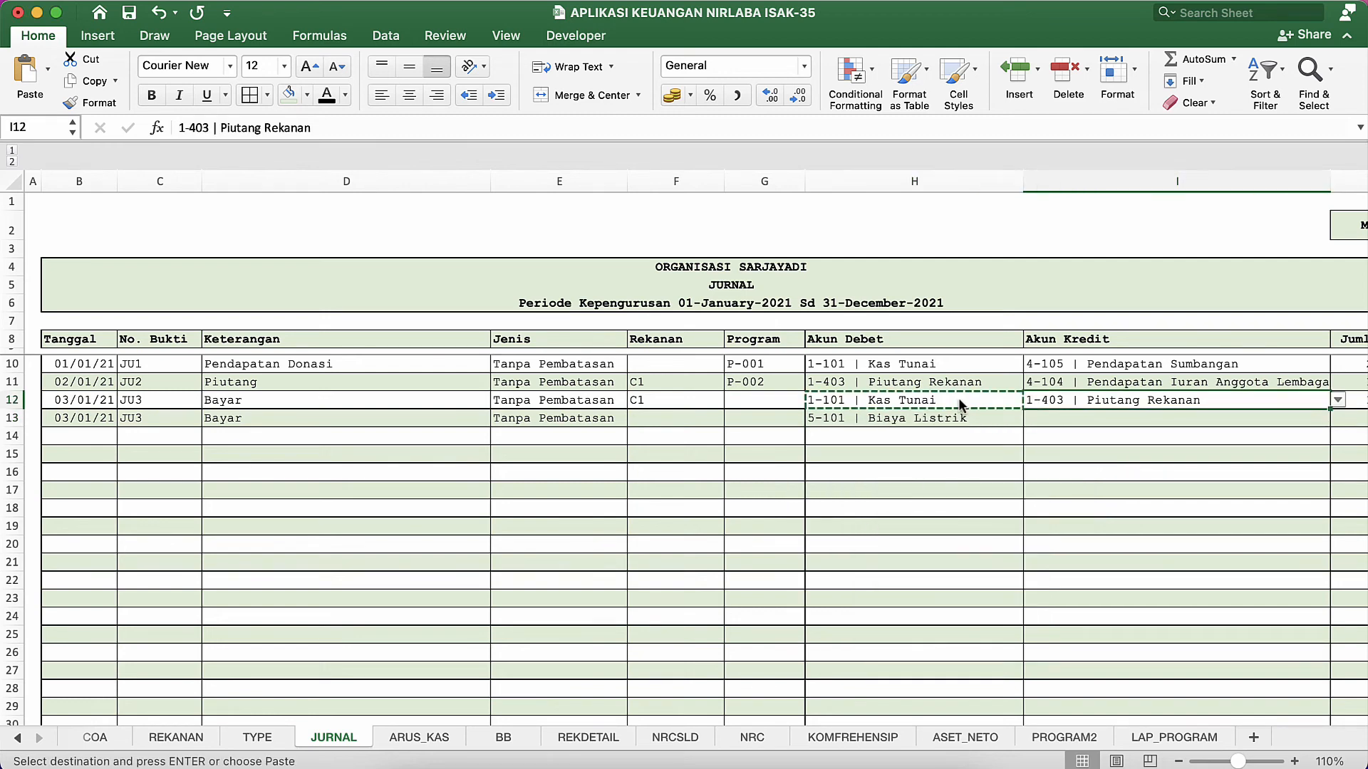
key(Down)
key(Return)
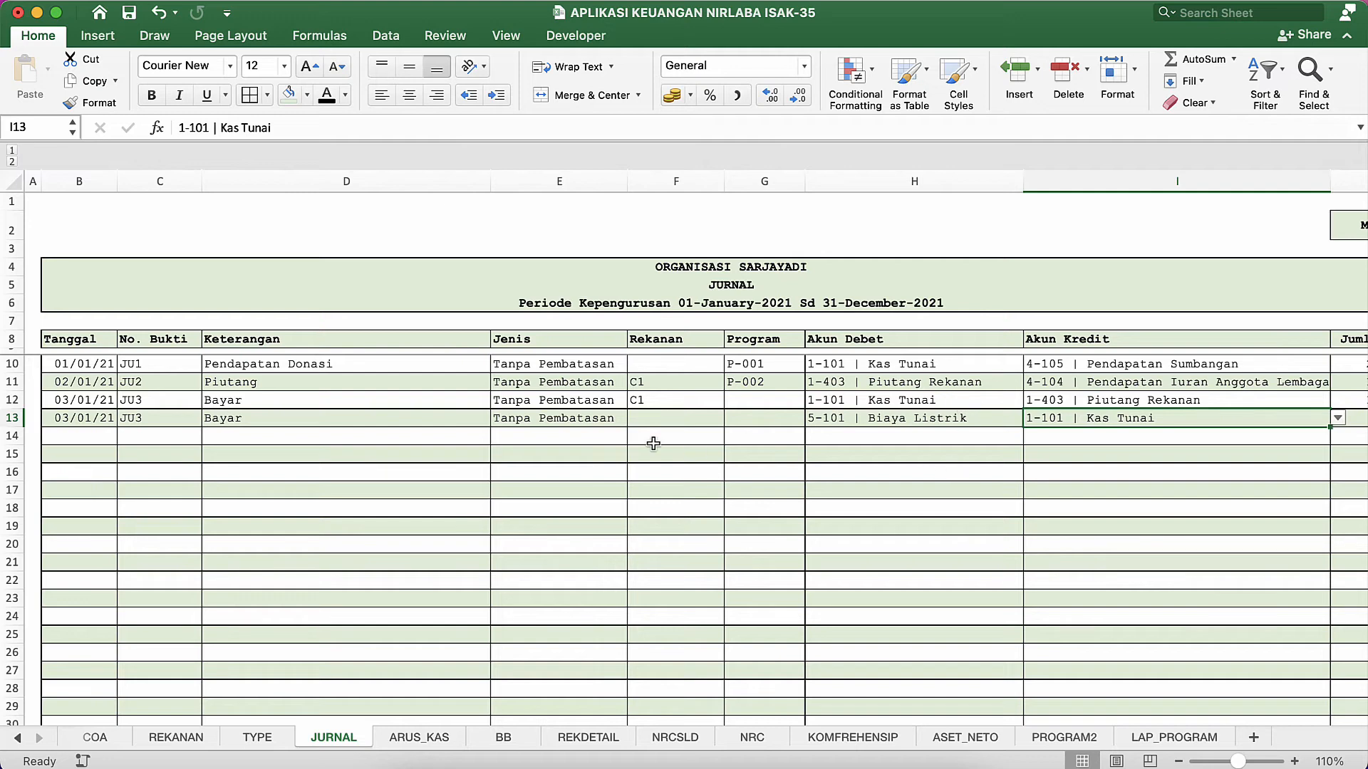
Enter program P-001 and a Jumlah of 5000 for the journal entry in row 13.
click(741, 424)
text(P-0)
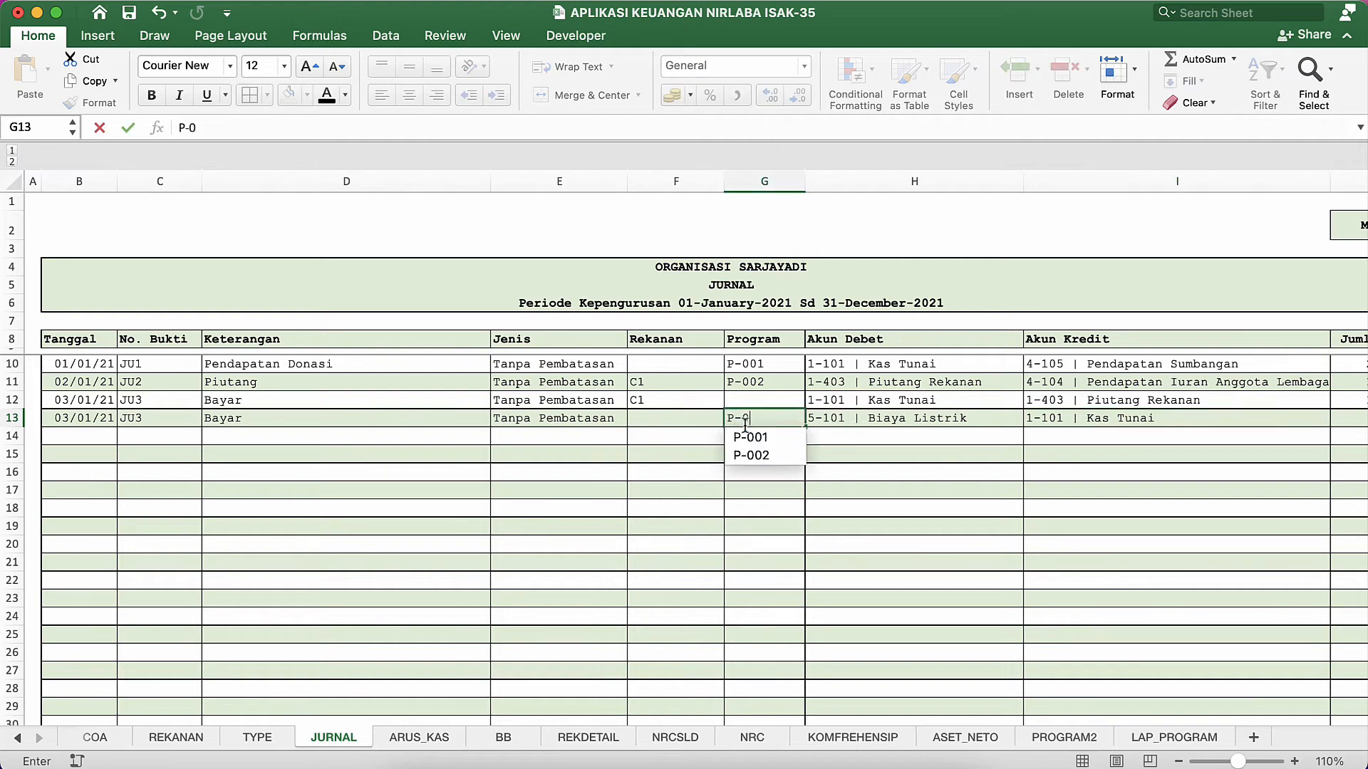
text(01)
key(Return)
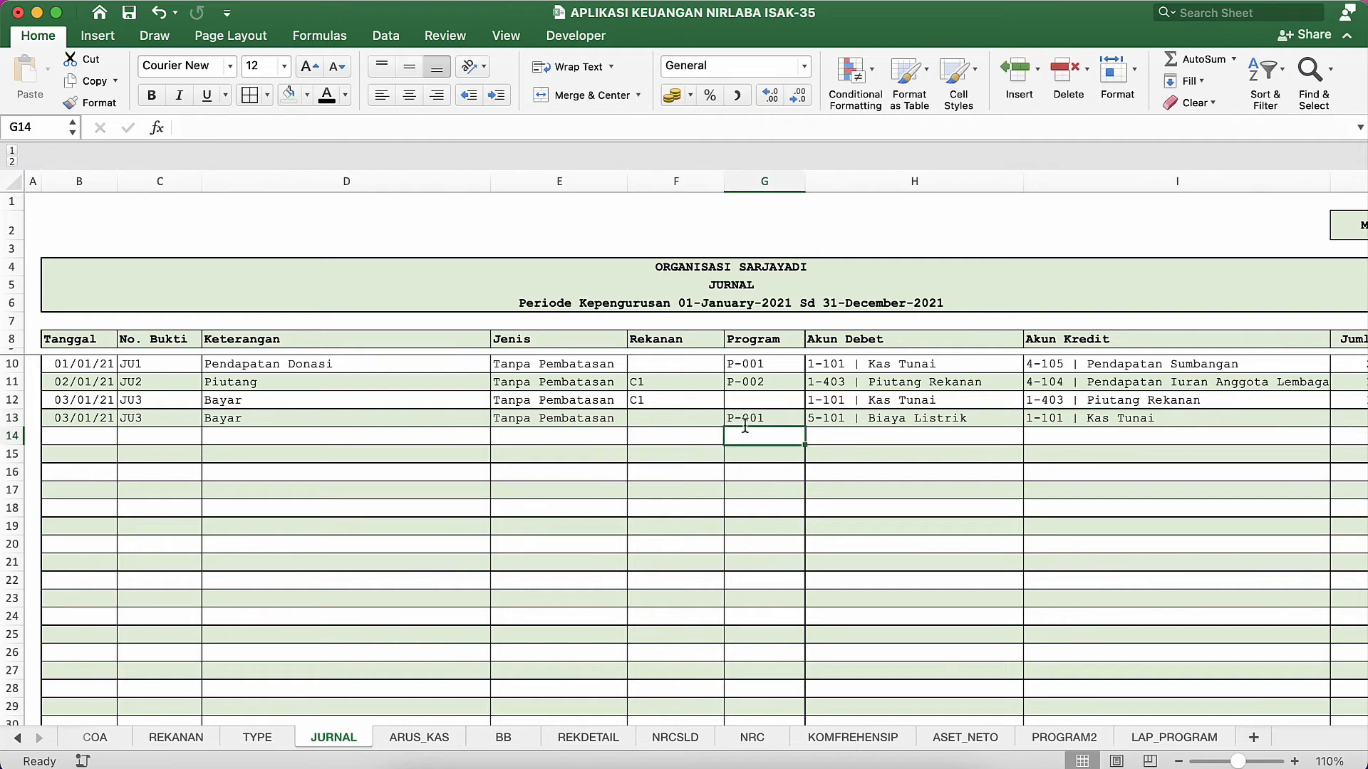
scroll(1125, 367, right, 2)
click(1280, 419)
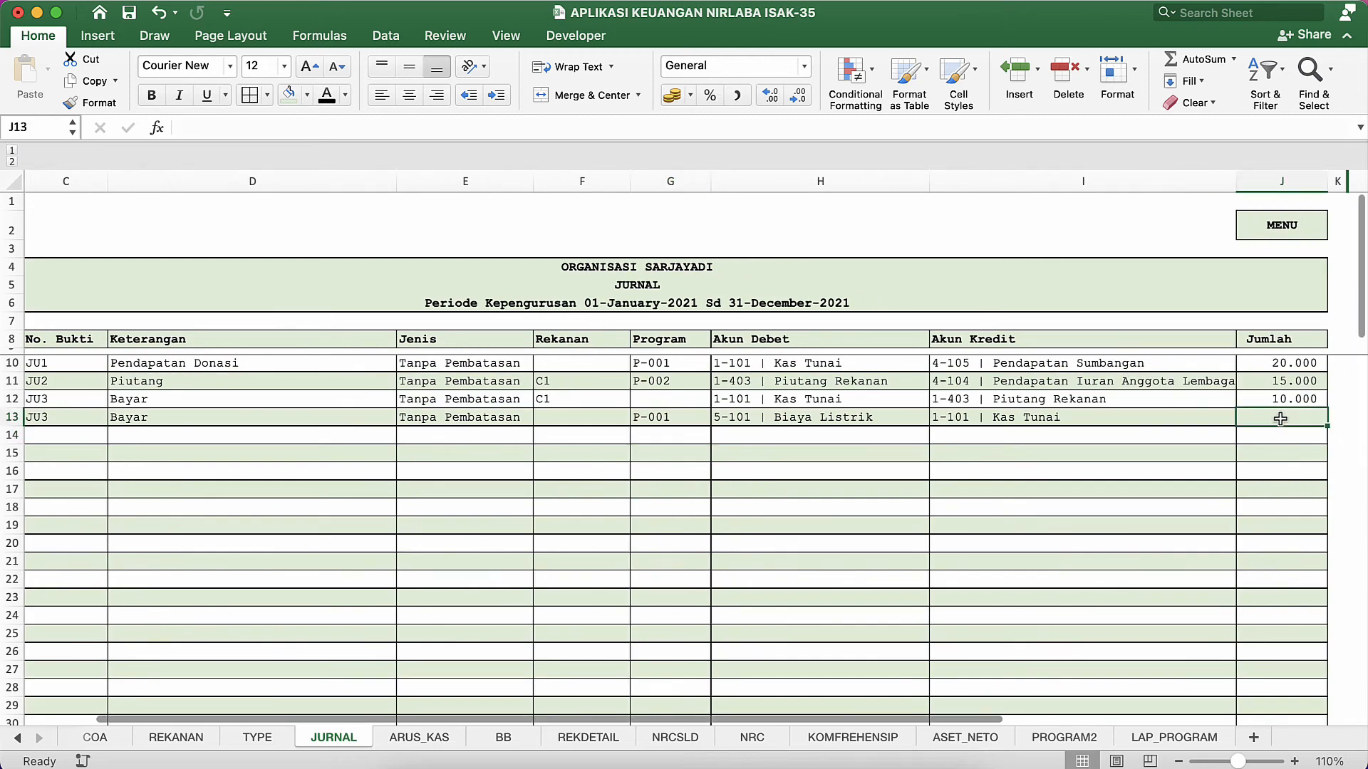
text(5000)
key(Return)
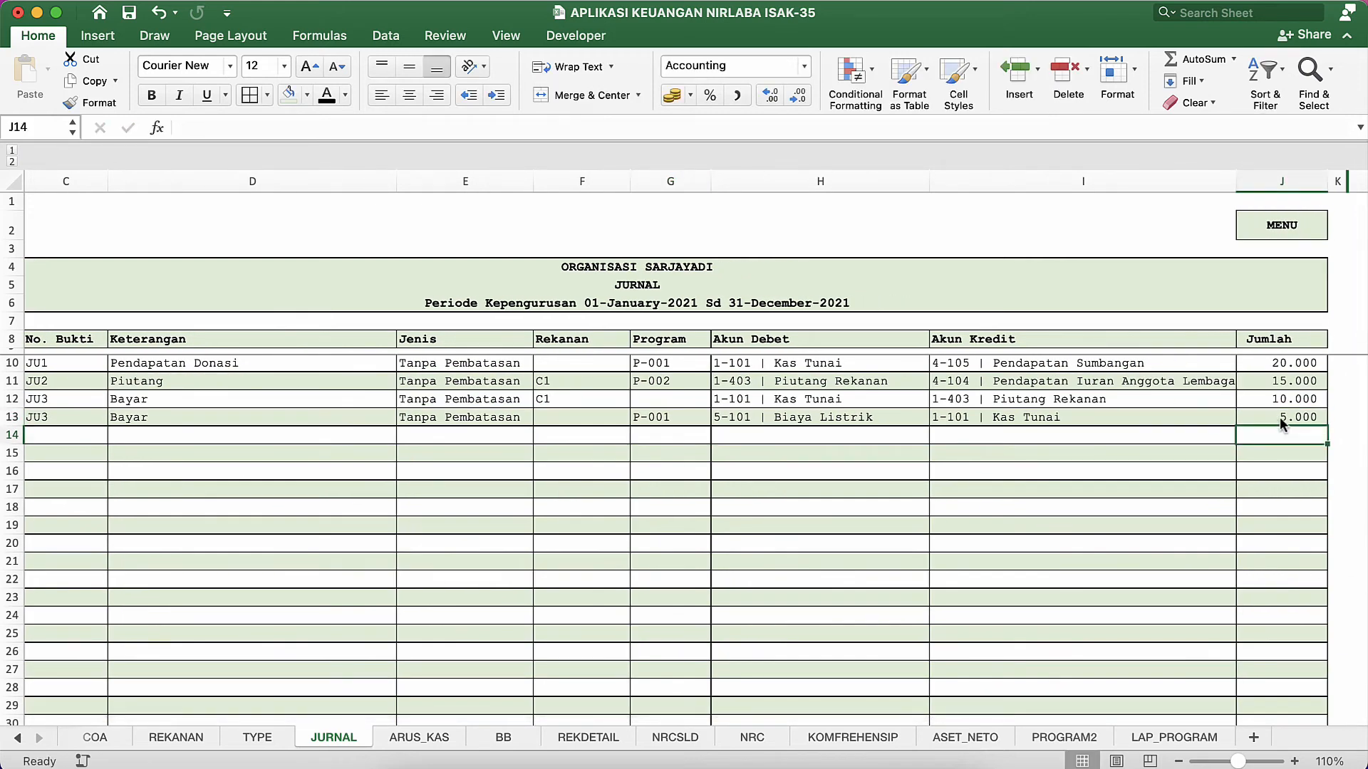
Examine the amounts and formulas for Pendapatan and Beban in both column groups of the LAP_PROGRAM sheet.
click(1206, 449)
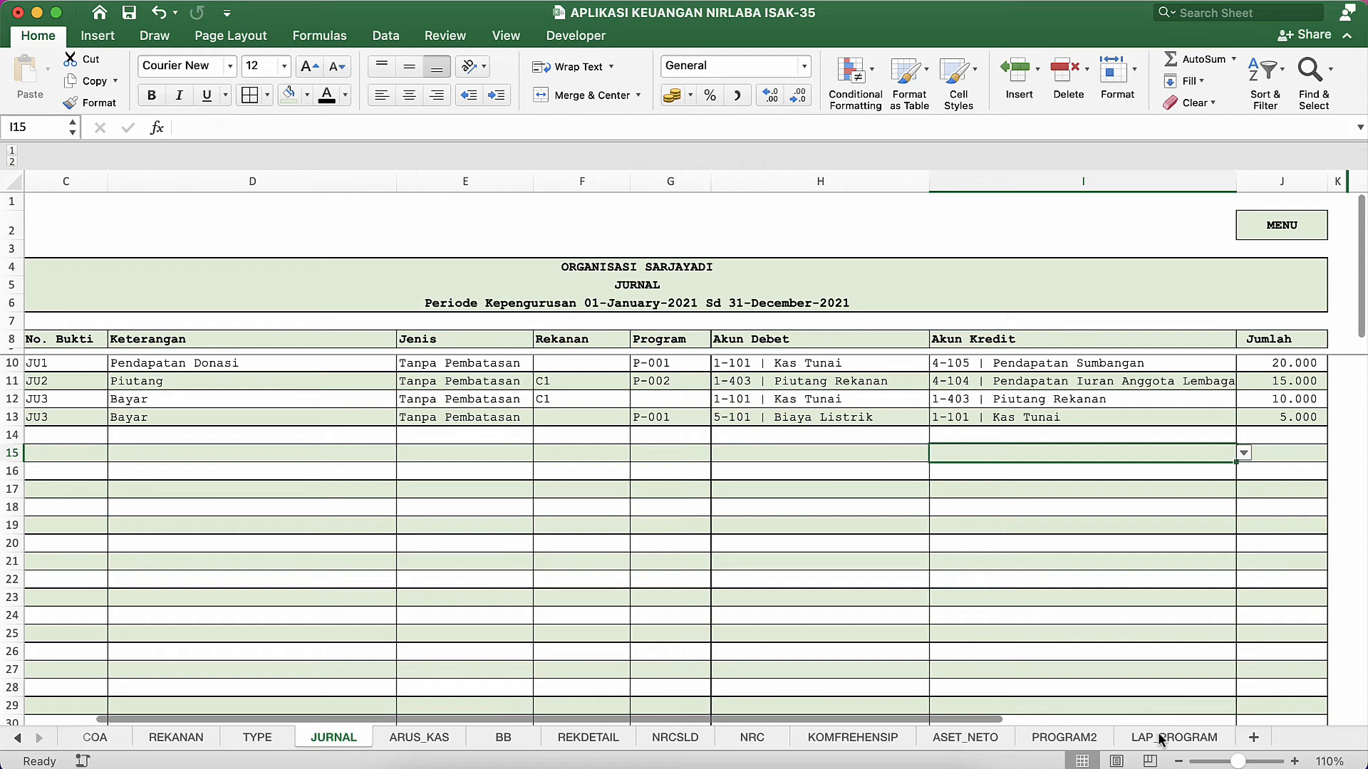
click(1161, 738)
click(595, 419)
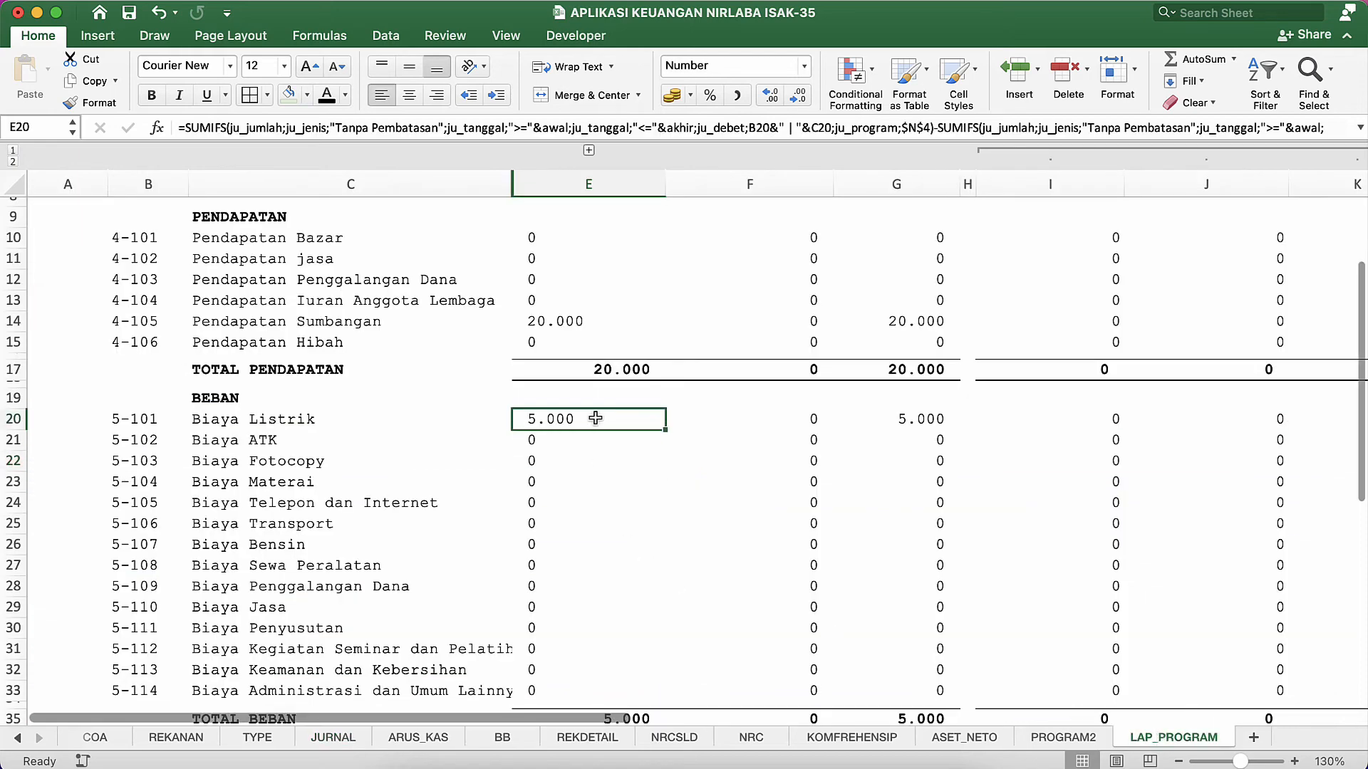
click(673, 544)
scroll(746, 540, up, 3)
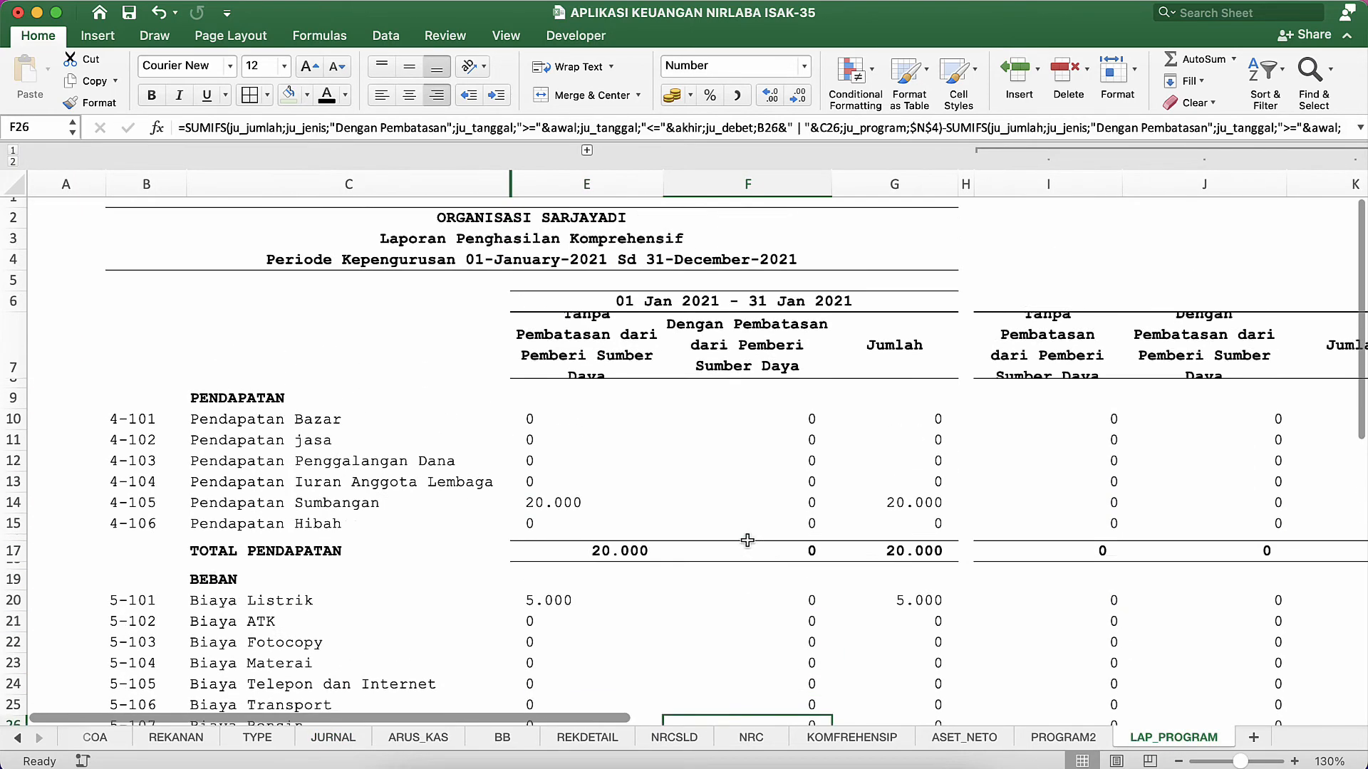
scroll(747, 540, up, 1)
click(570, 491)
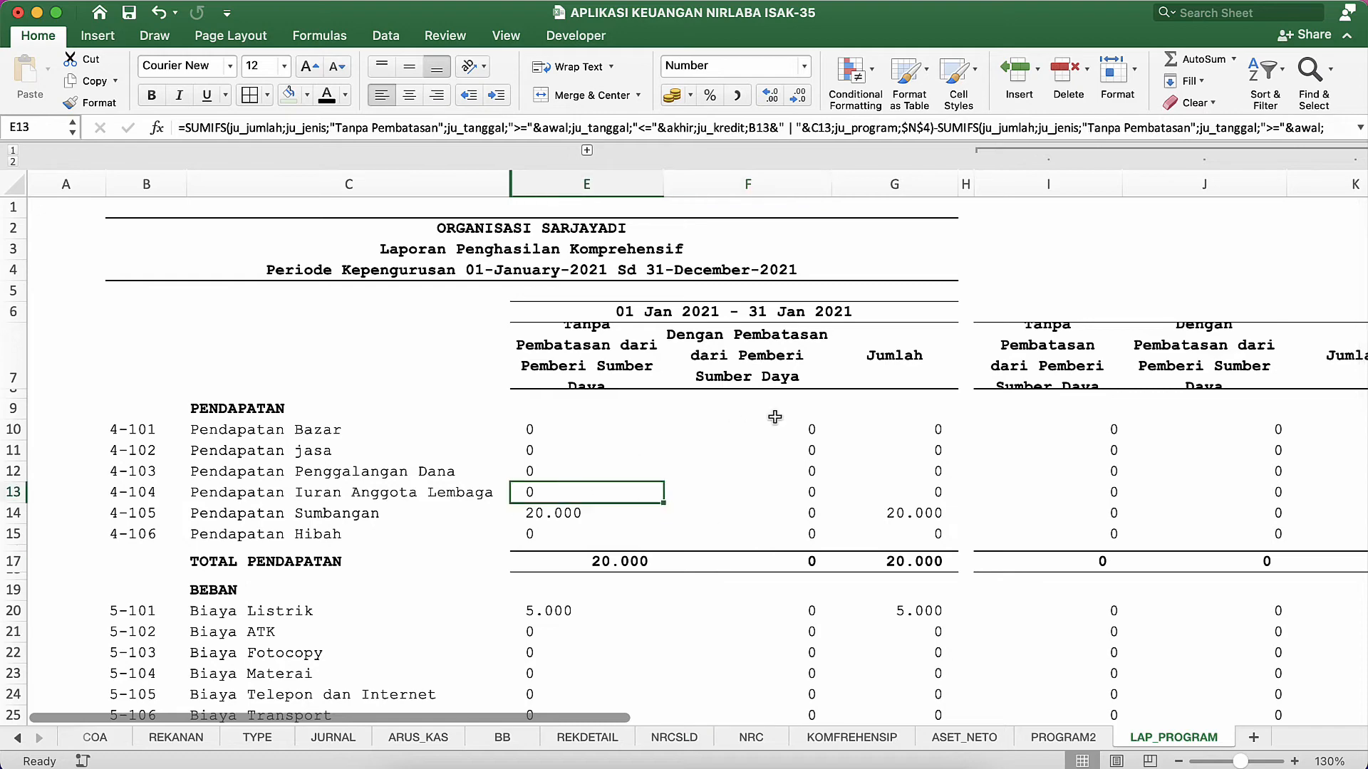
click(788, 409)
scroll(790, 412, down, 3)
scroll(790, 412, down, 2)
click(794, 372)
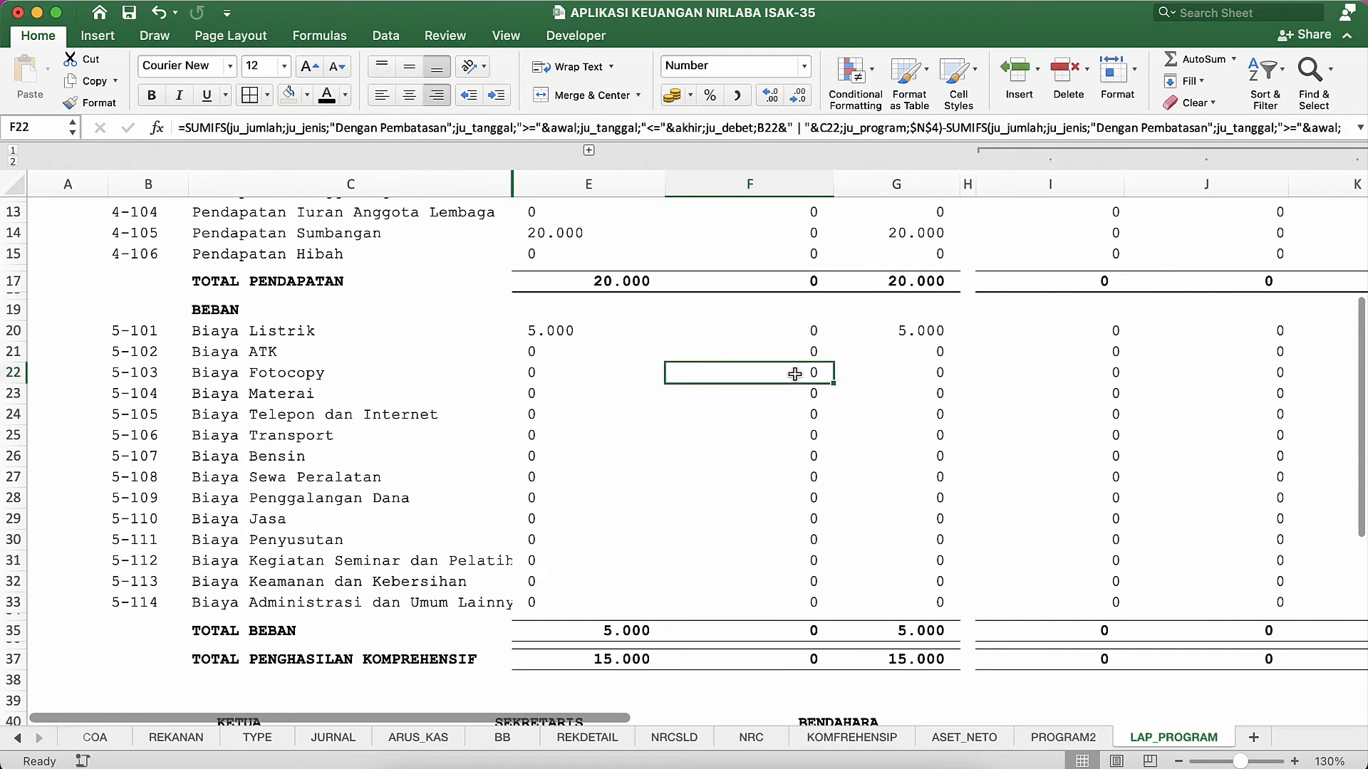
click(797, 412)
click(799, 470)
click(805, 547)
scroll(805, 547, up, 5)
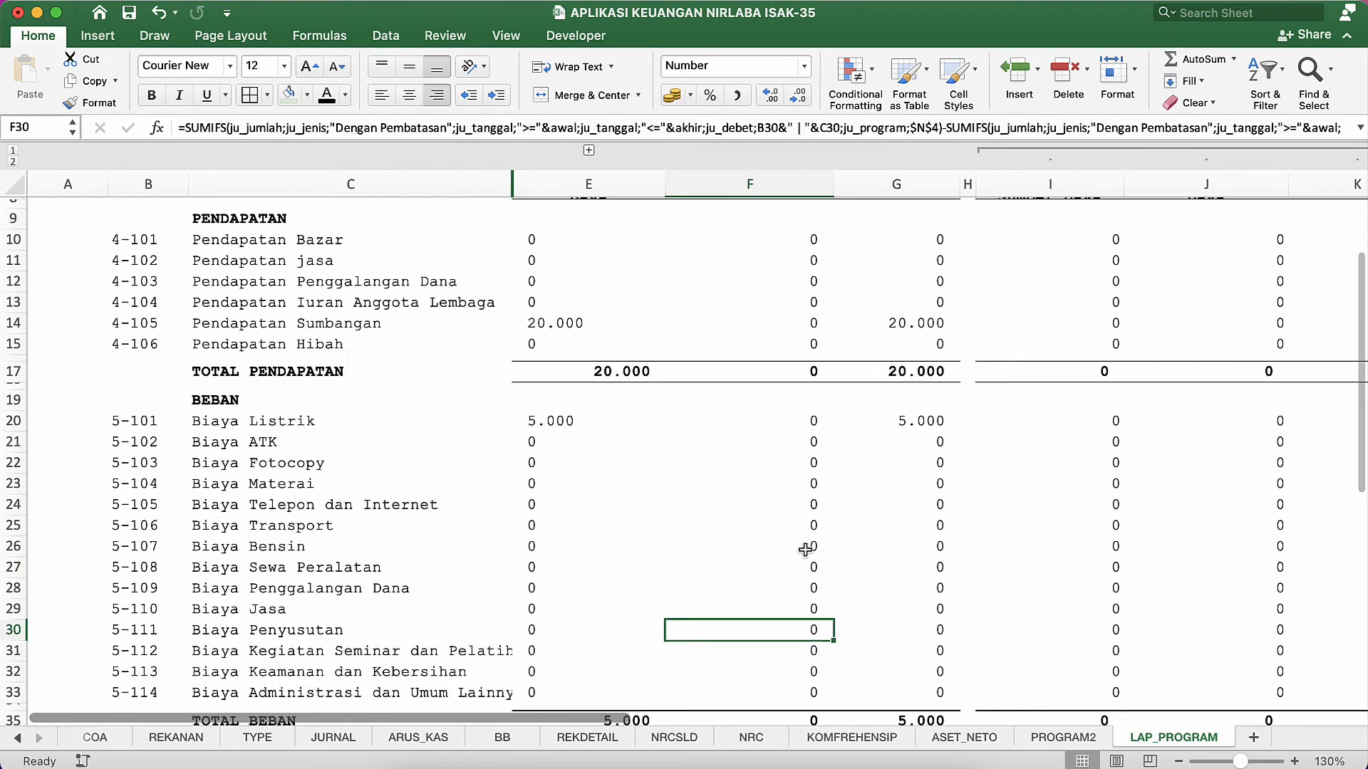
click(1089, 416)
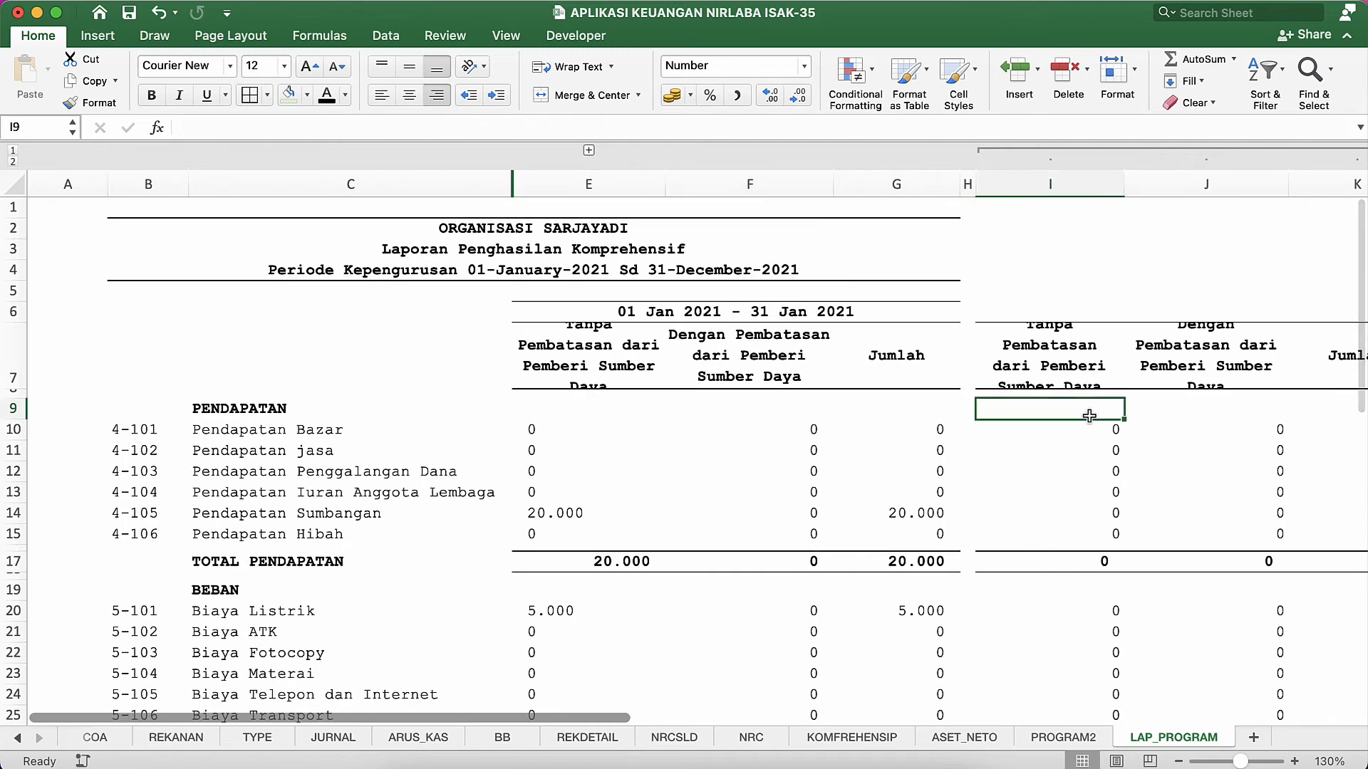
key(Down)
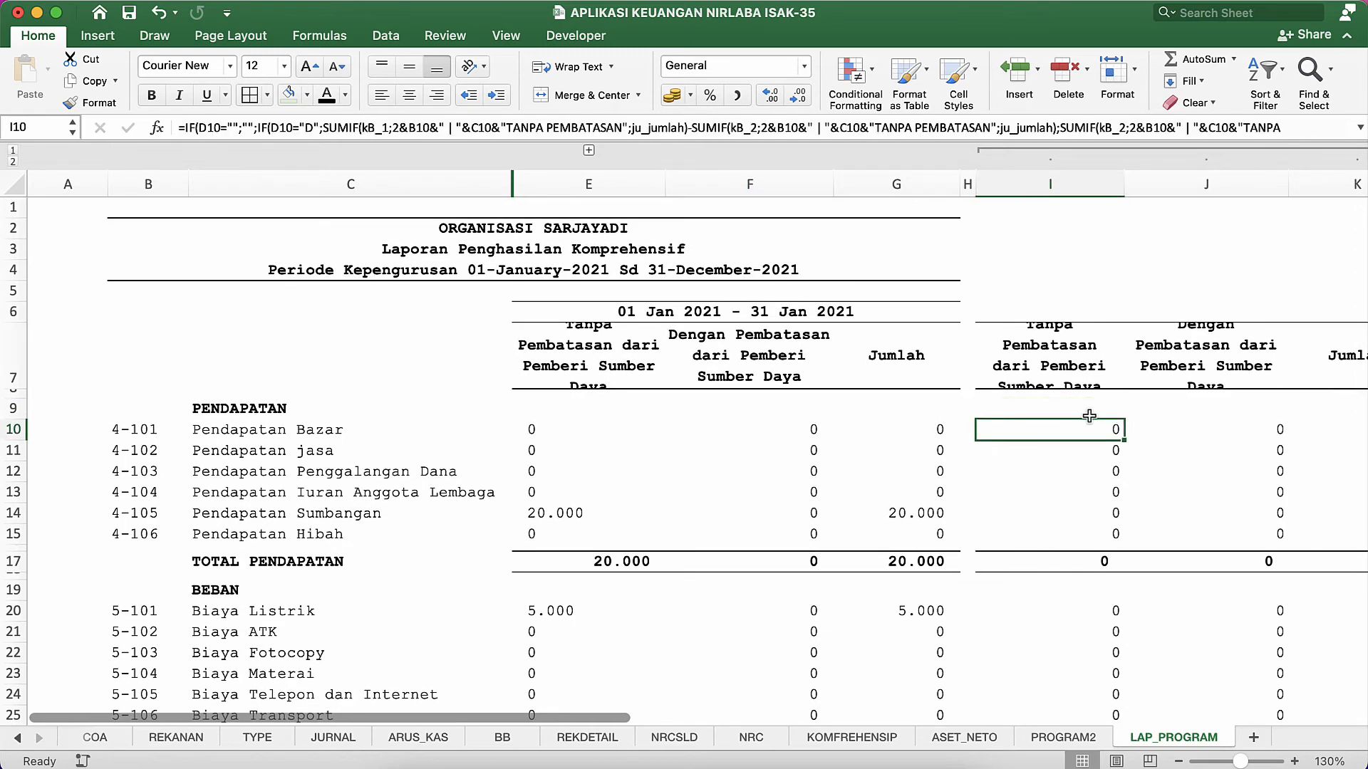
click(545, 436)
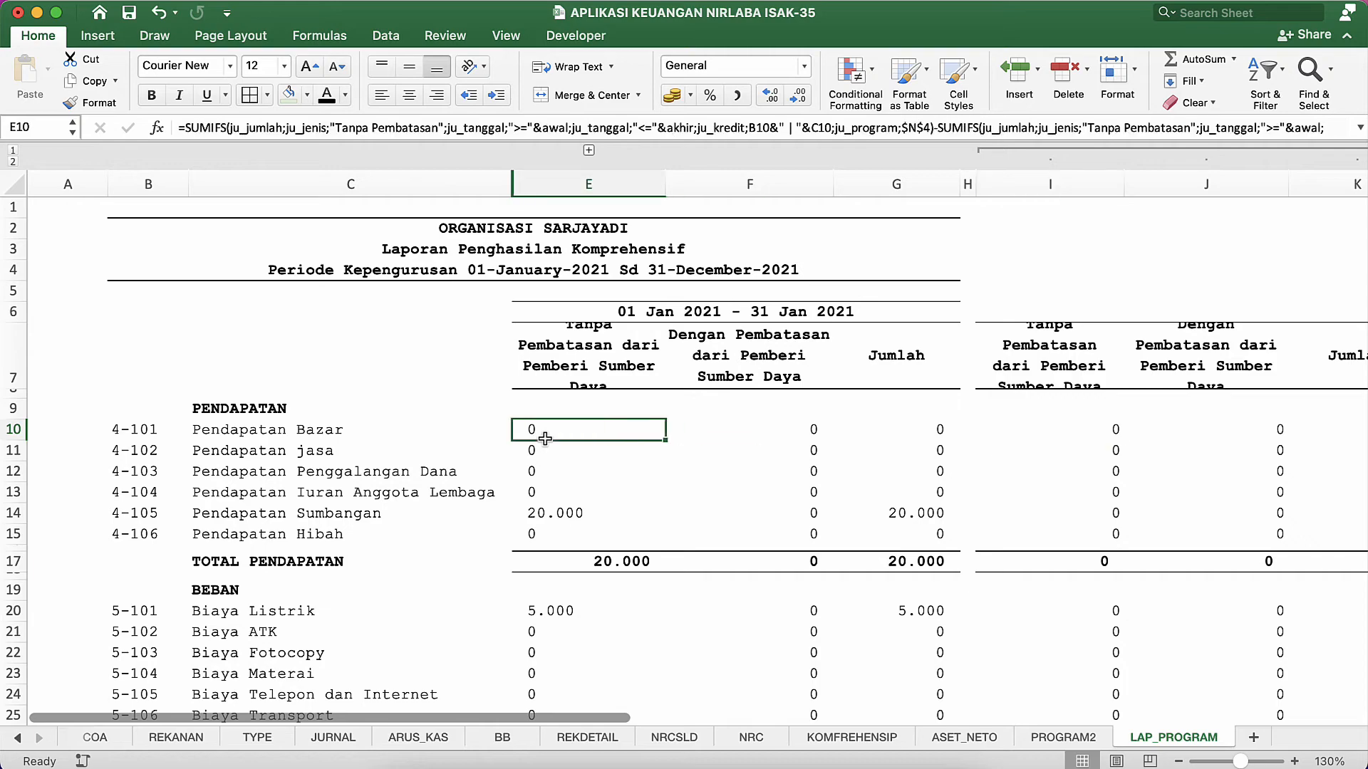
click(1163, 416)
Replace the formula in I10, Pendapatan Bazar, with a new SUMIFS that uses ju_jumlah as the sum range.
click(1115, 426)
scroll(1109, 428, right, 5)
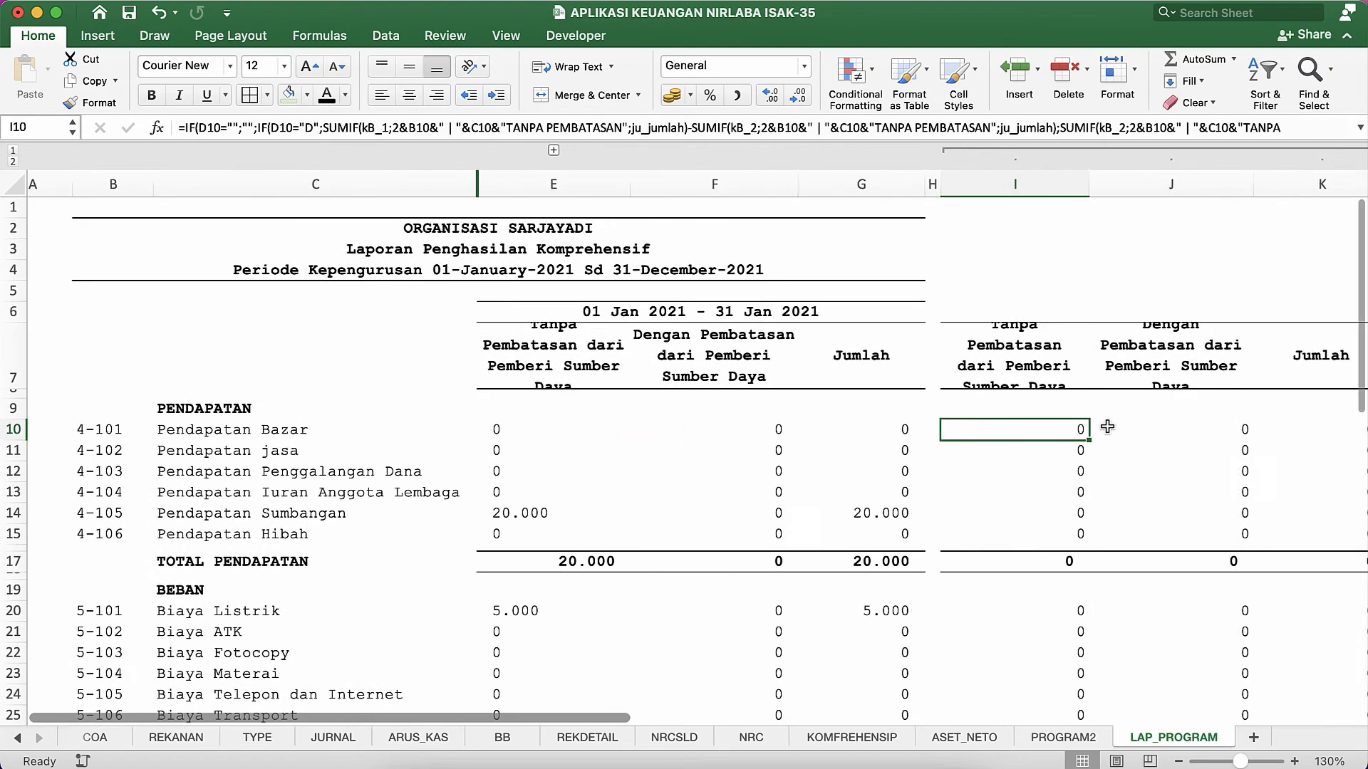
scroll(1107, 426, left, 4)
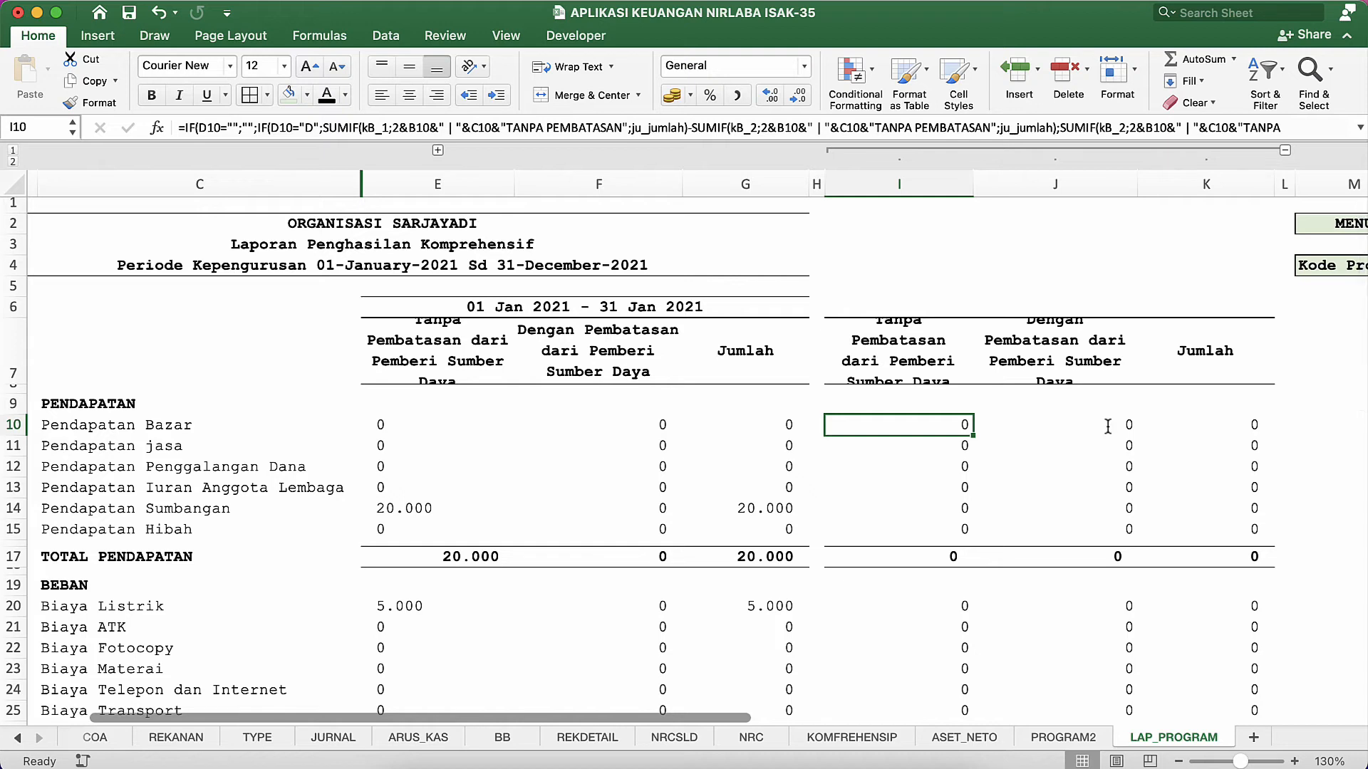
text(=sum)
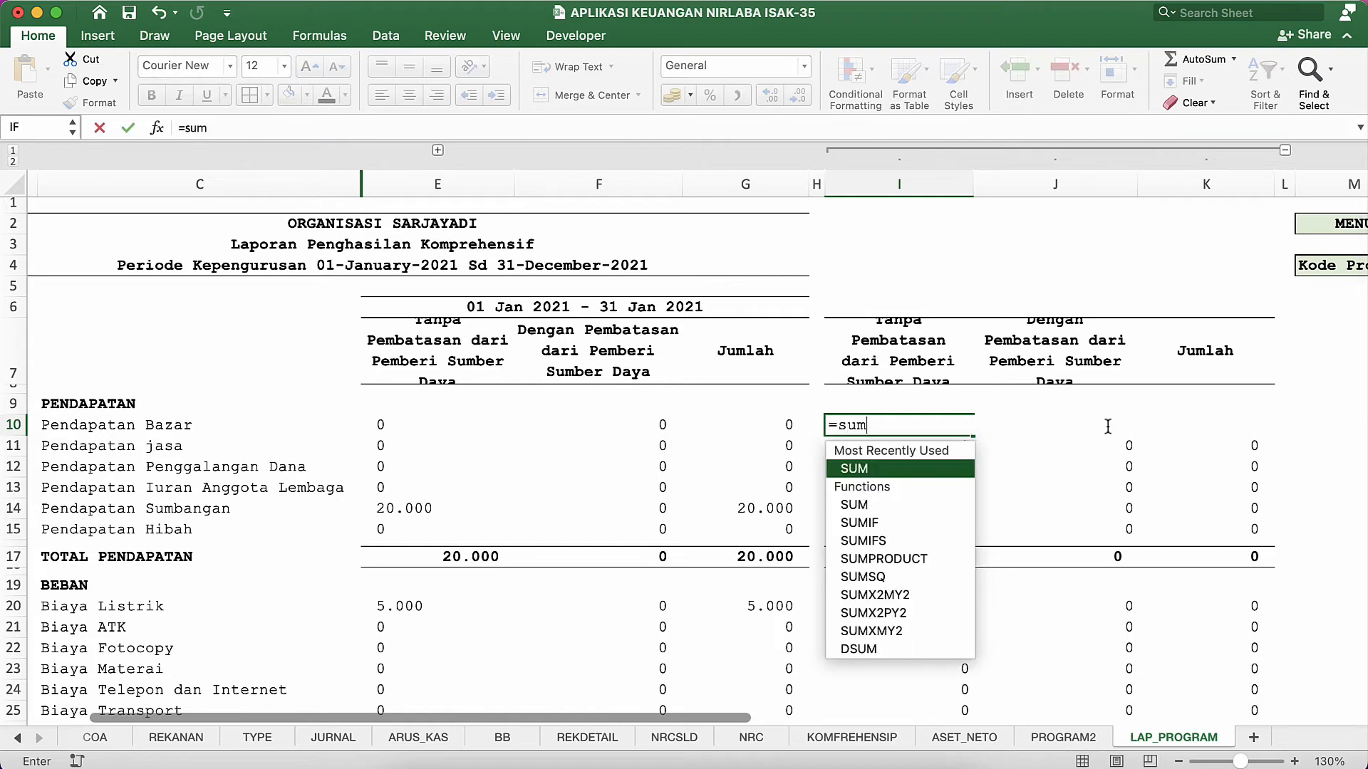
key(Down)
key(Down)
key(Down)
key(Tab)
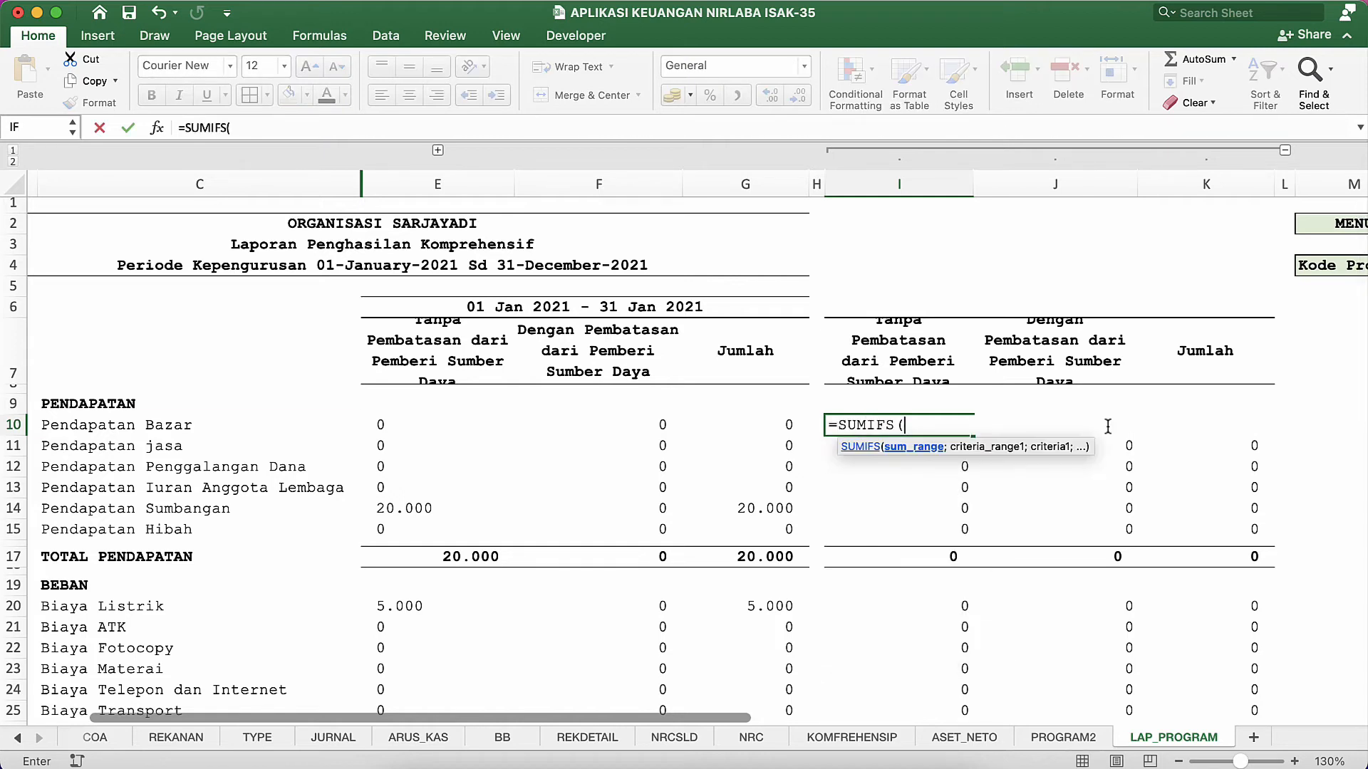
text(ju)
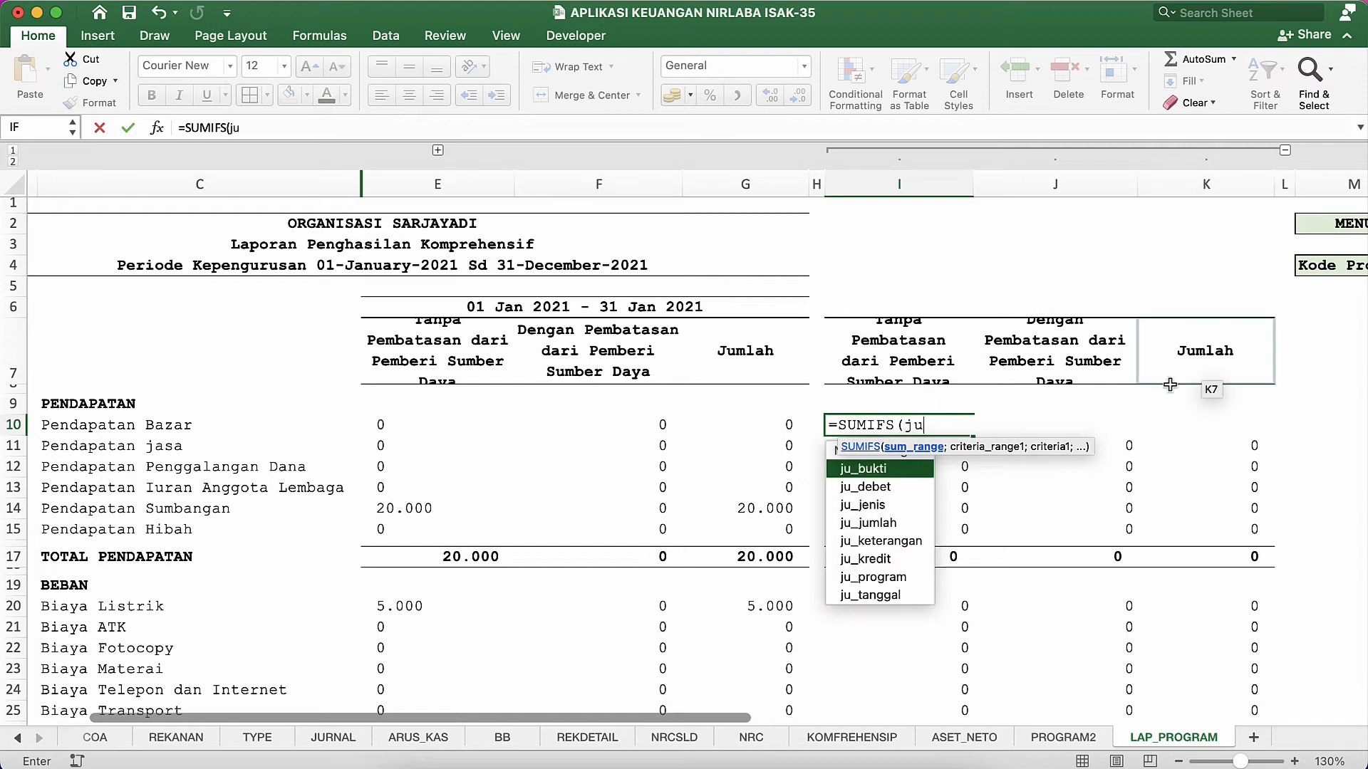
double_click(869, 523)
text(;)
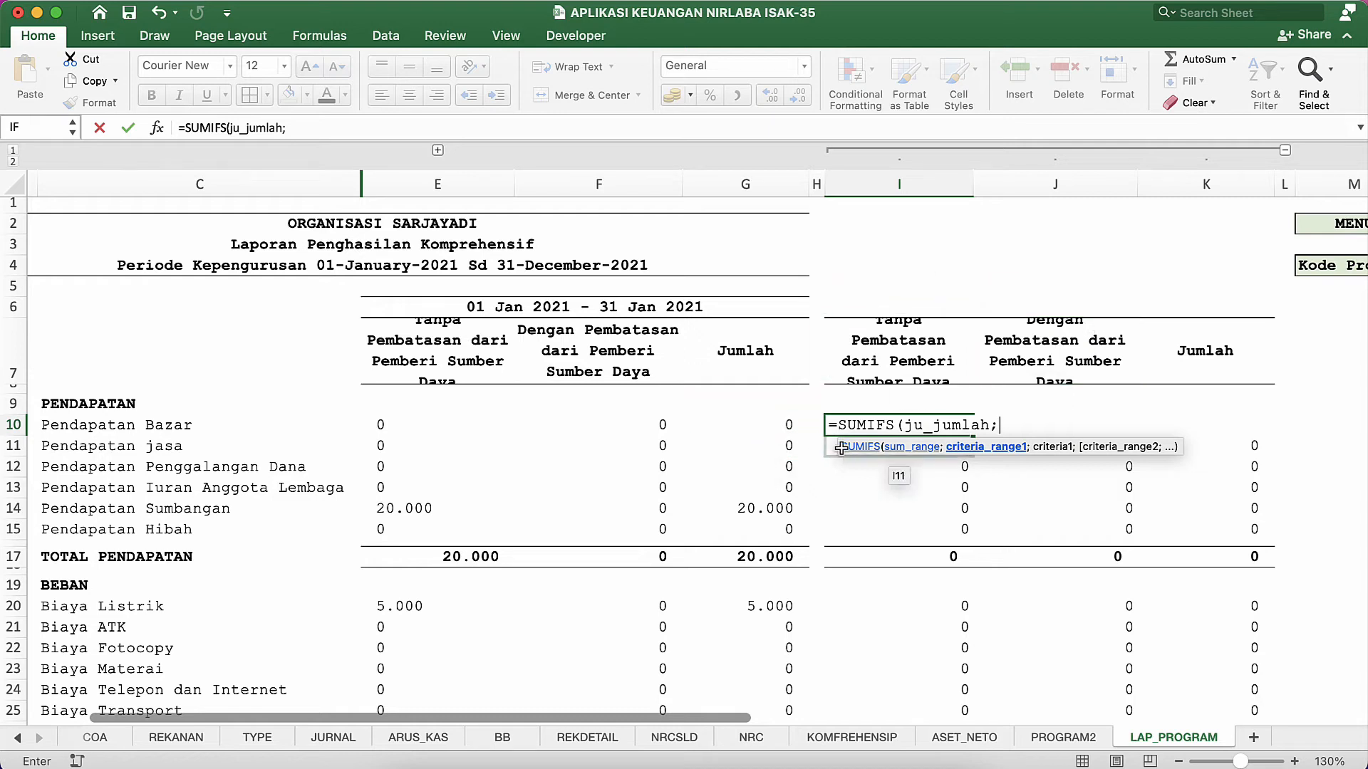
Add the criterion ju_jenis equal to "Tanpa Pembatasan" to the SUMIFS formula in I10.
text(ju)
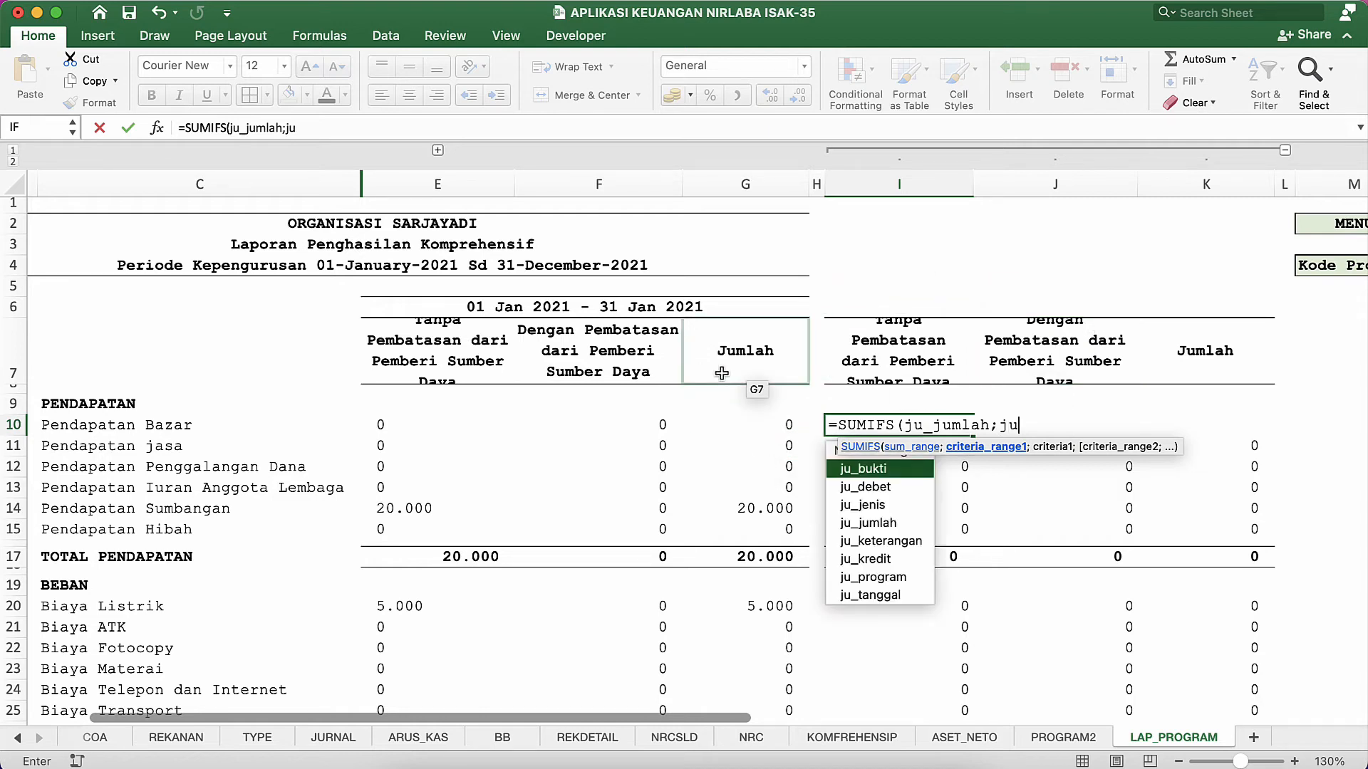
double_click(866, 505)
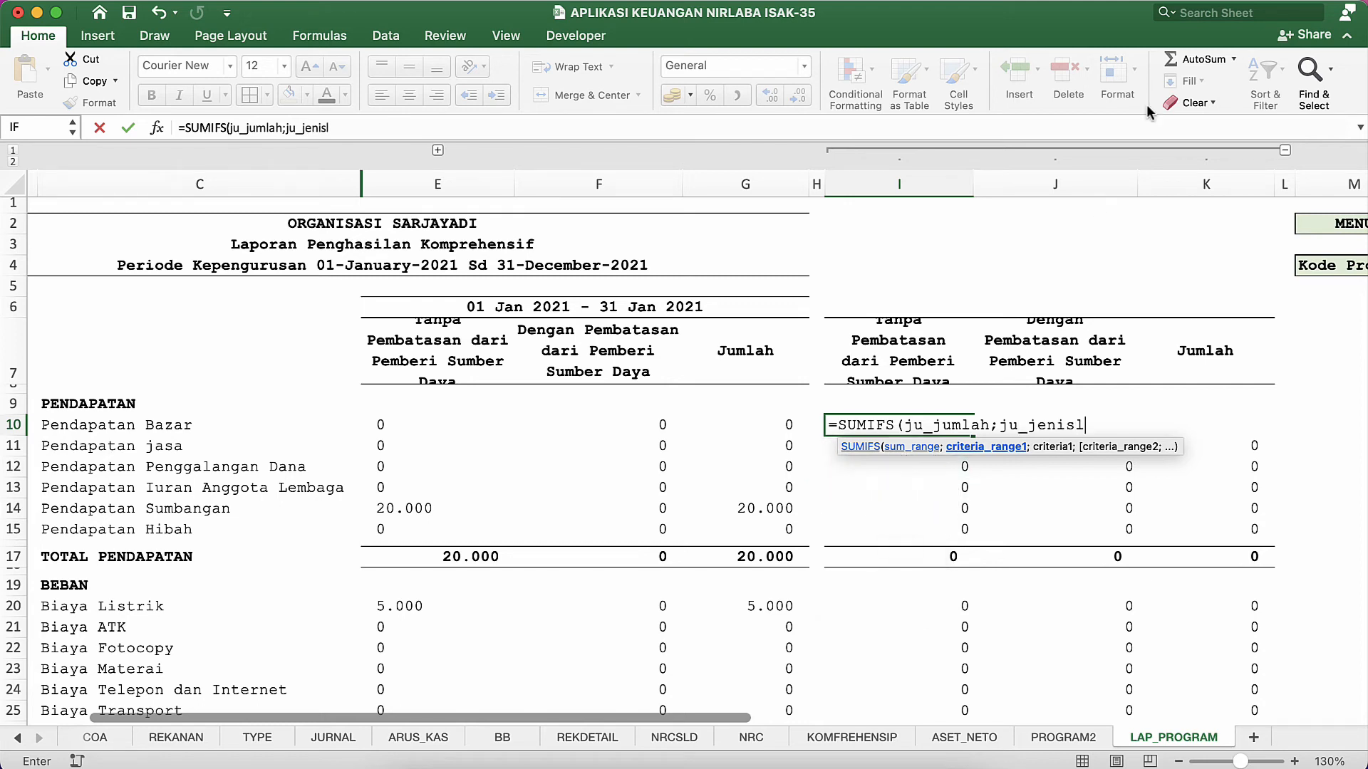
text(;)
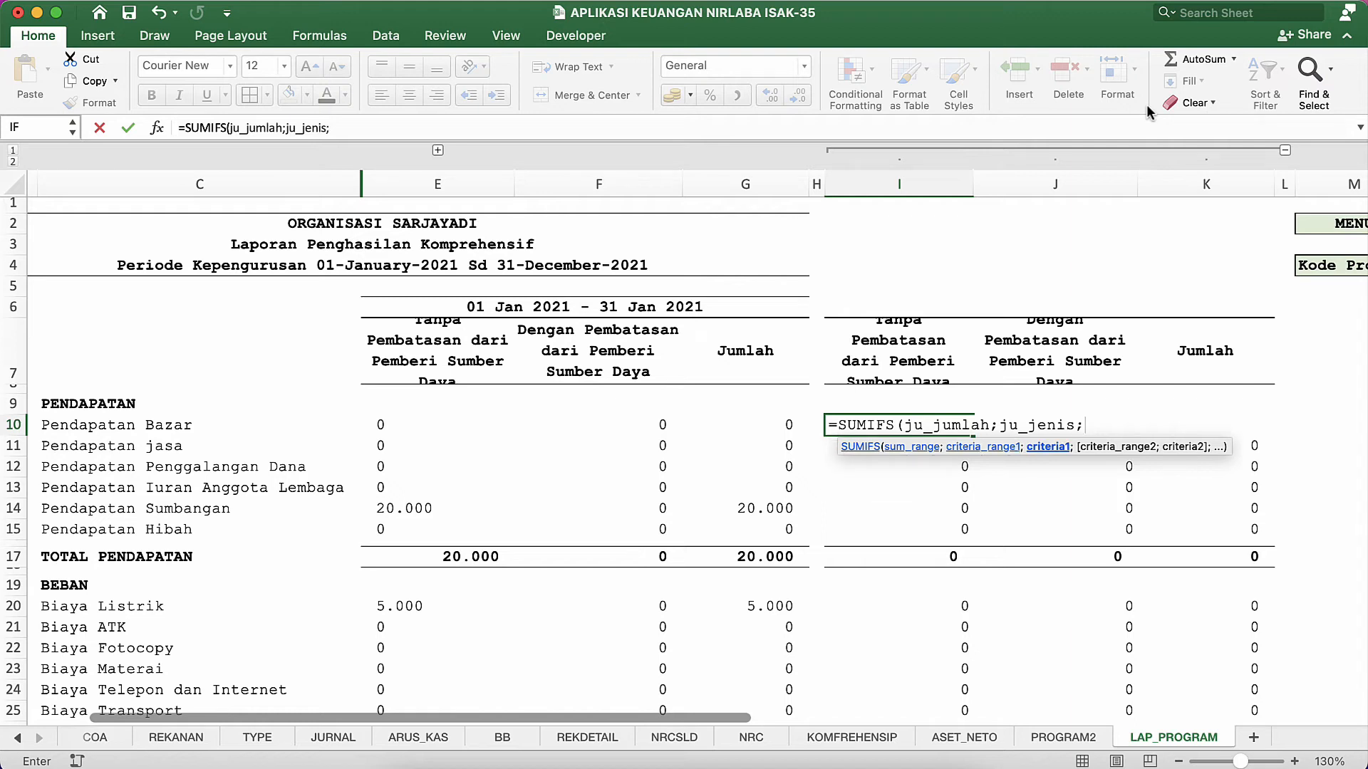
text("Tanpa P{emba)
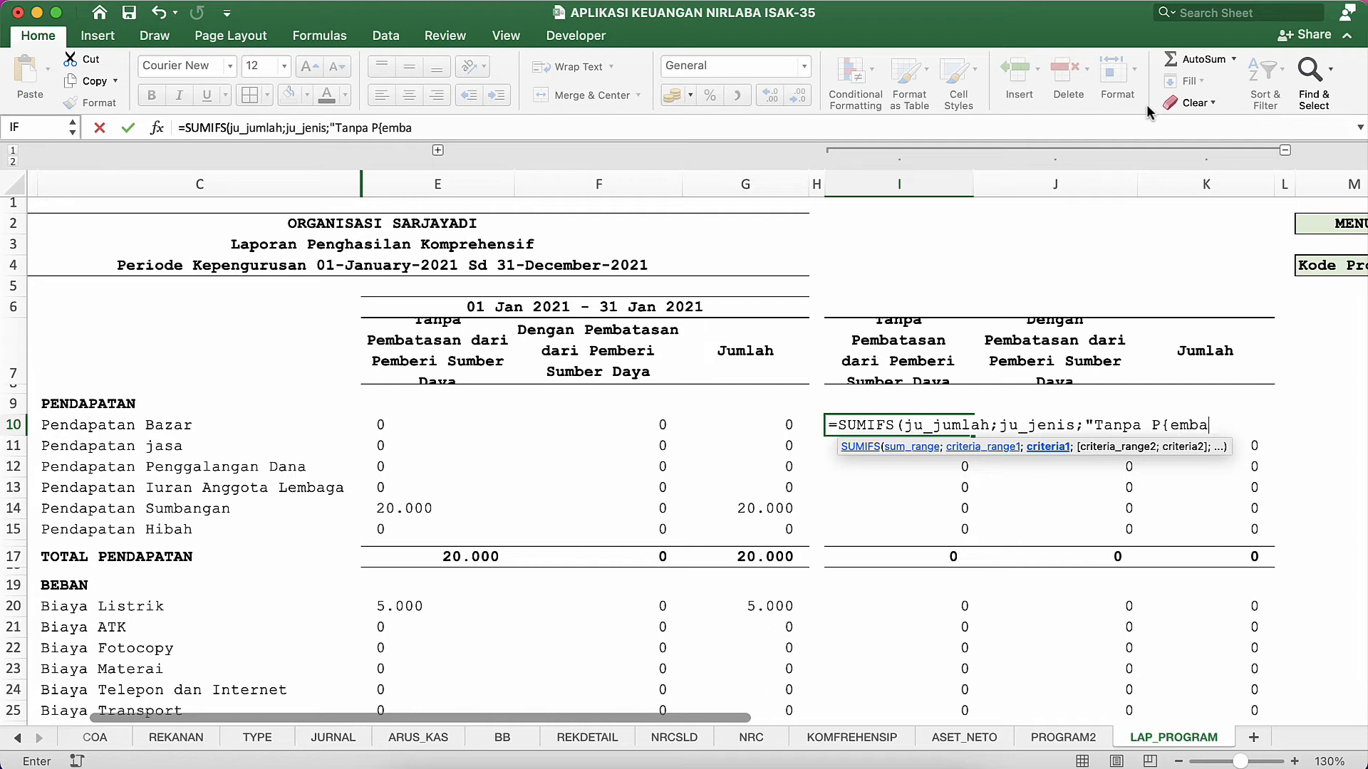
key(BackSpace)
key(BackSpace)
key(BackSpace)
key(BackSpace)
key(BackSpace)
text(embatasan)
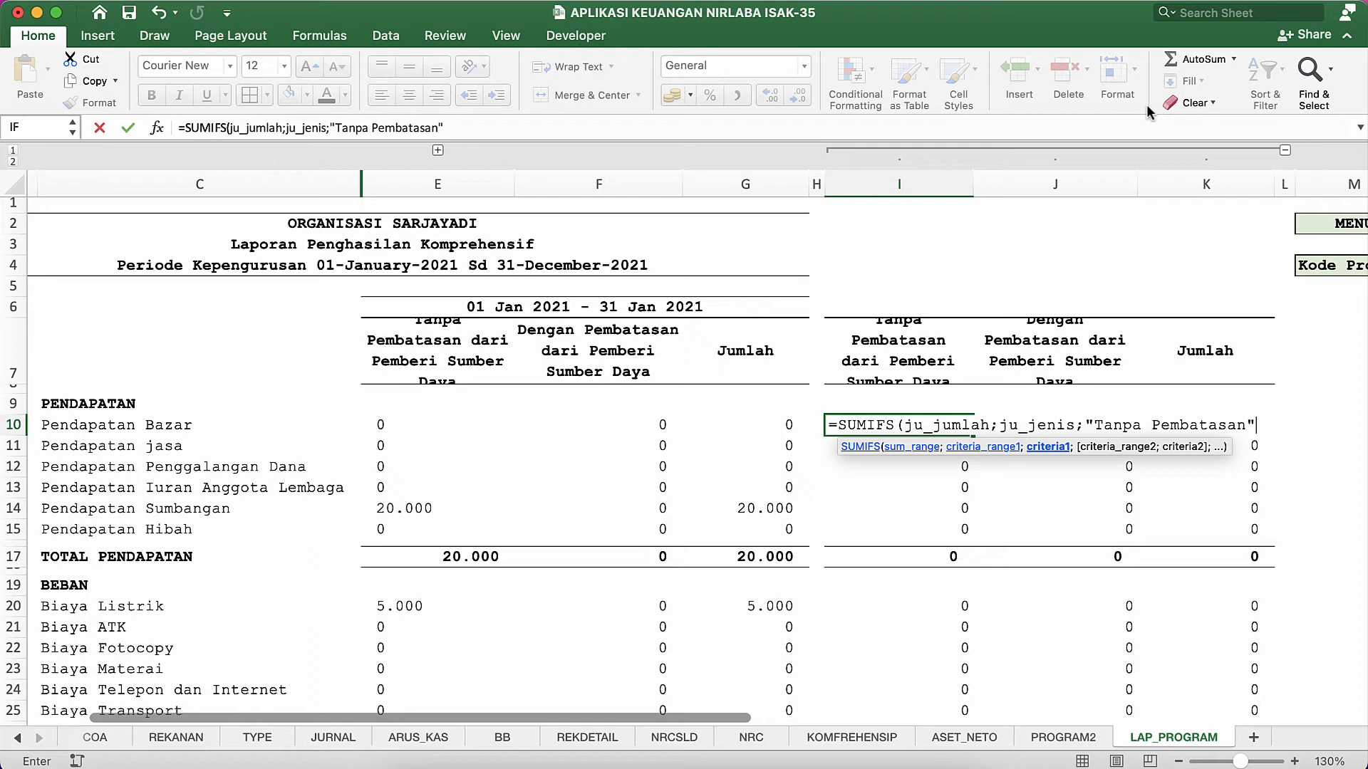
text(";)
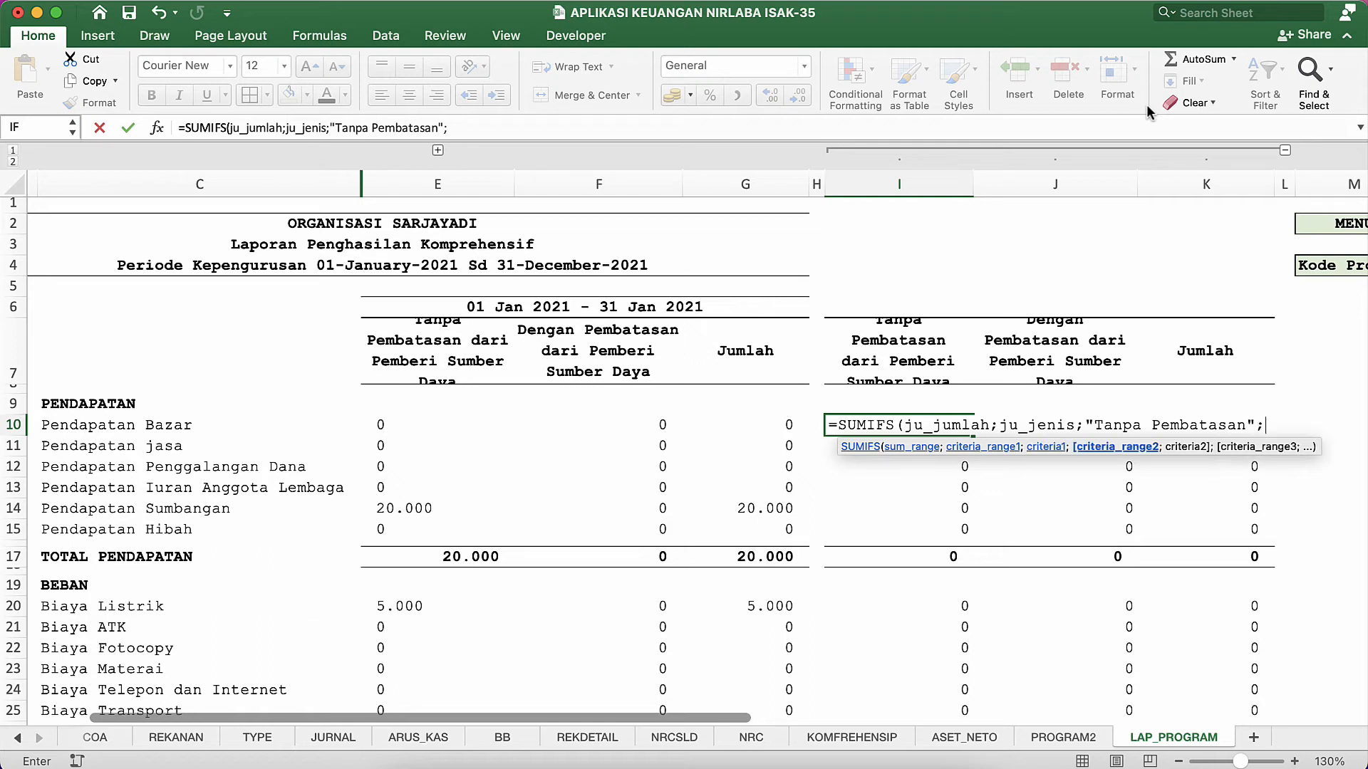
Add ju_kredit to the I10 formula as the second criteria range, matched against B10&" | "&C10.
text(ju)
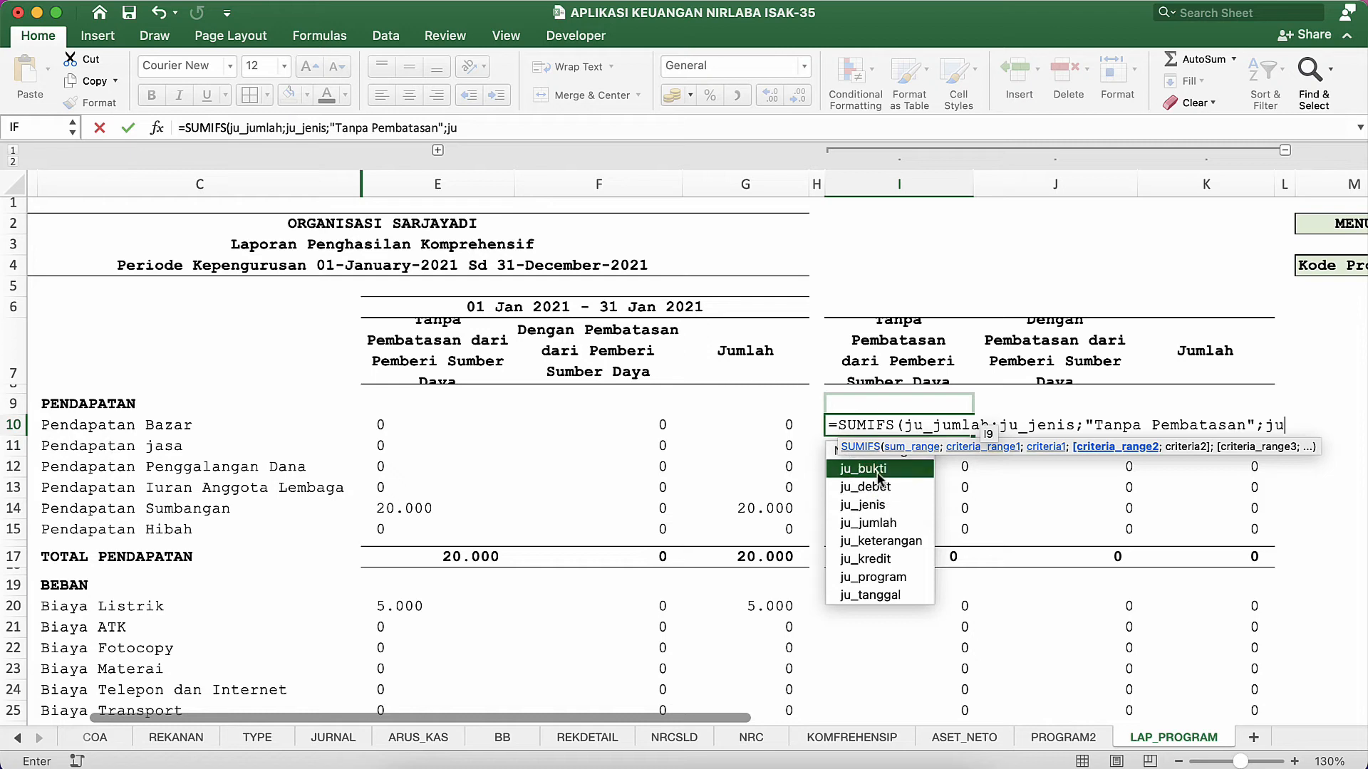
double_click(867, 560)
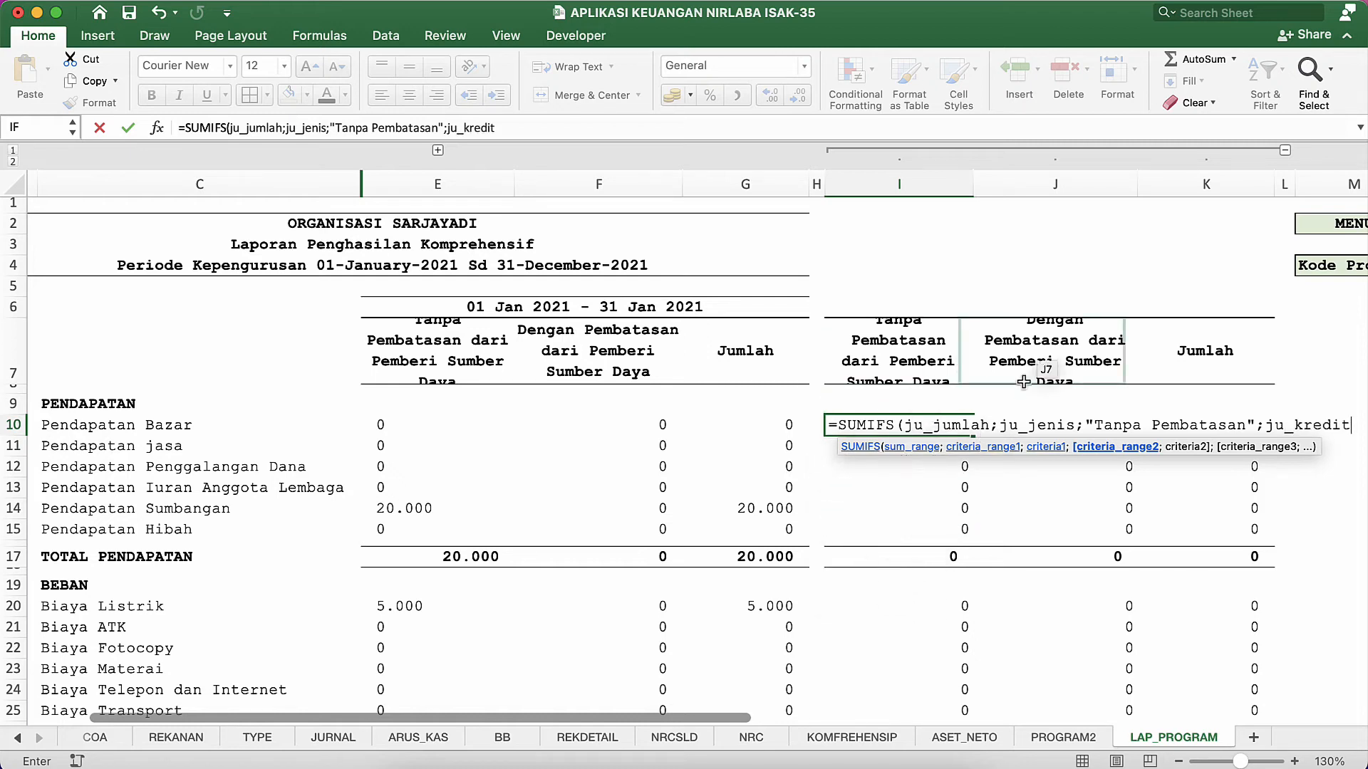
text(;)
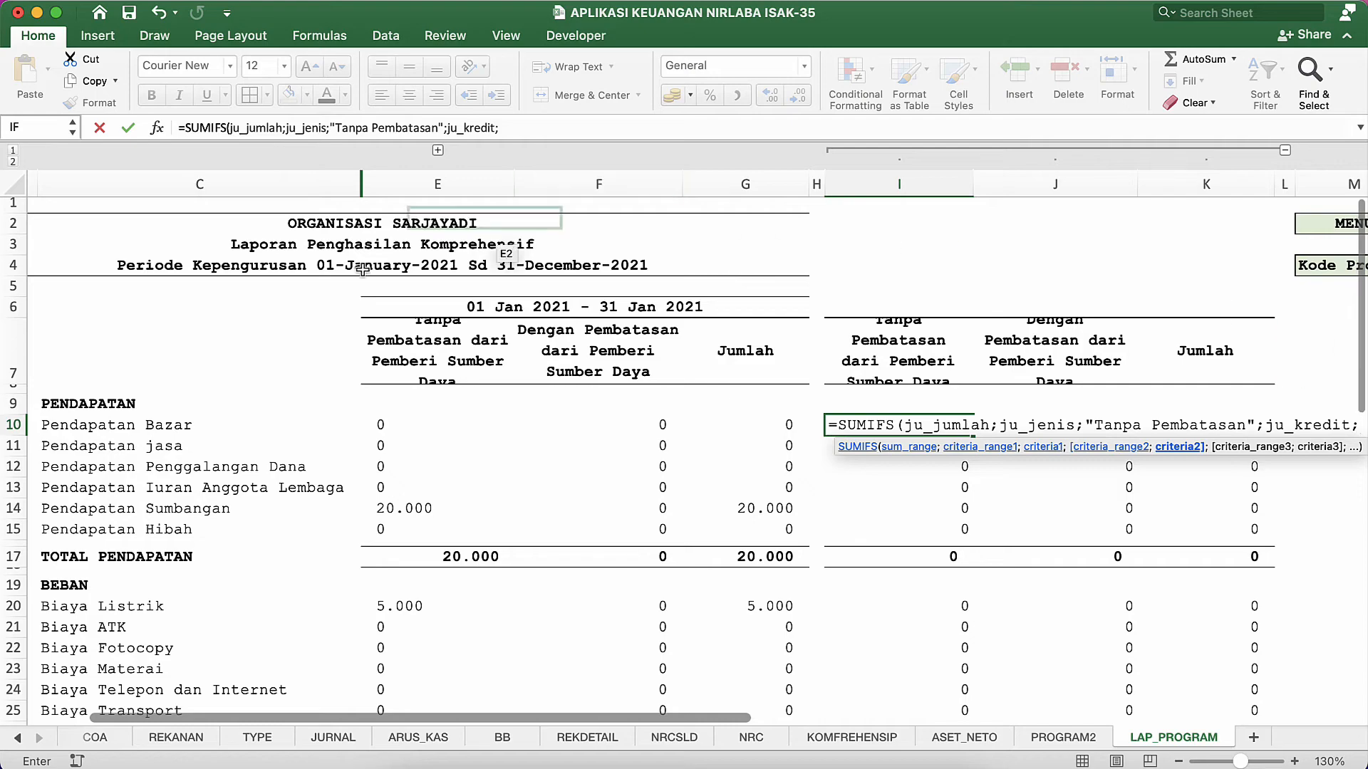
scroll(140, 407, left, 3)
scroll(141, 407, down, 1)
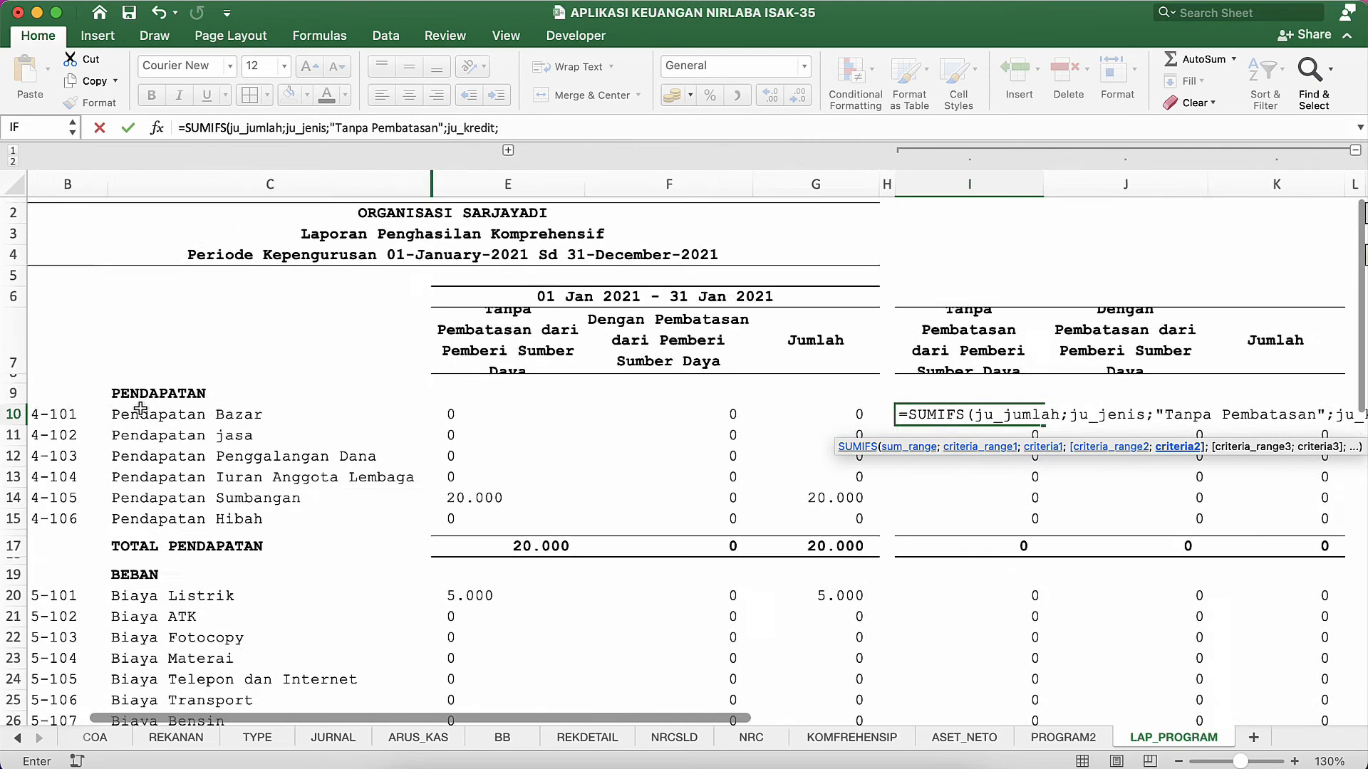
click(121, 404)
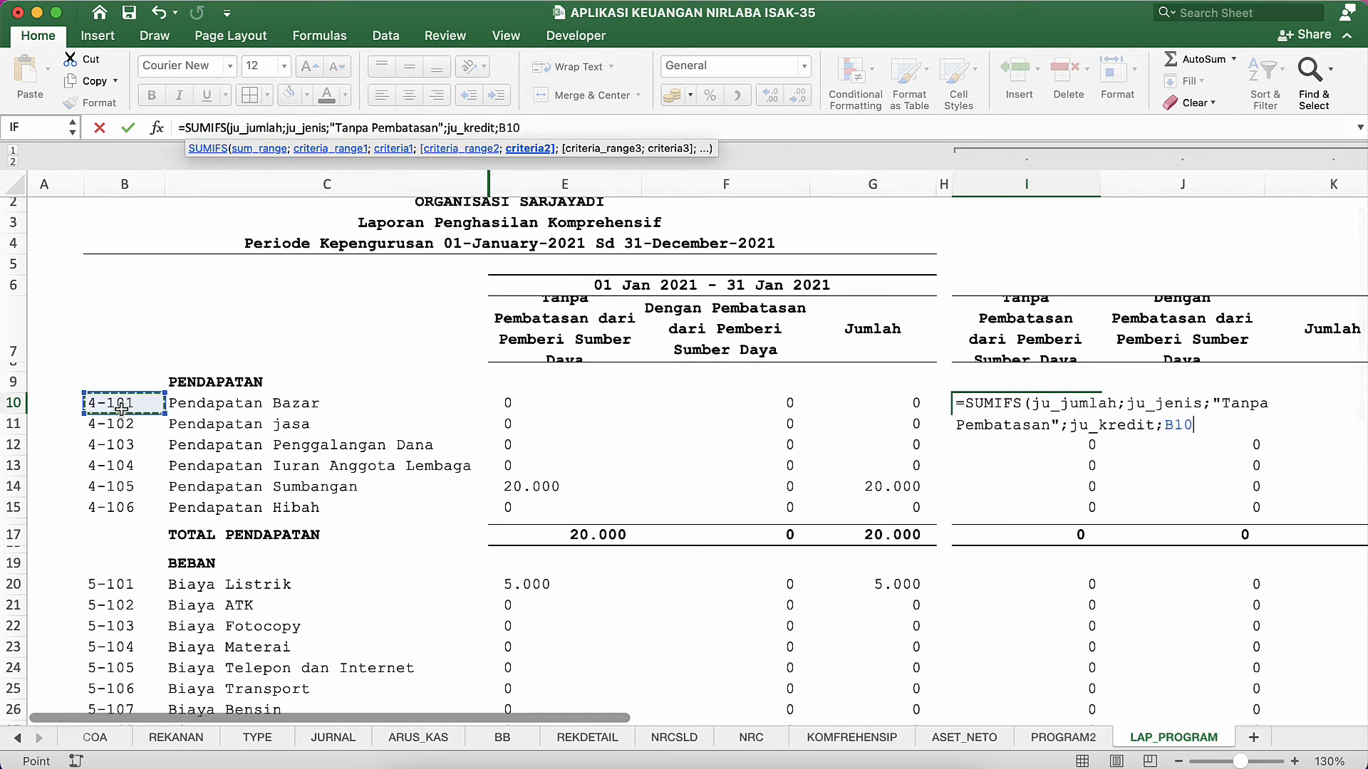
text(&" | "&)
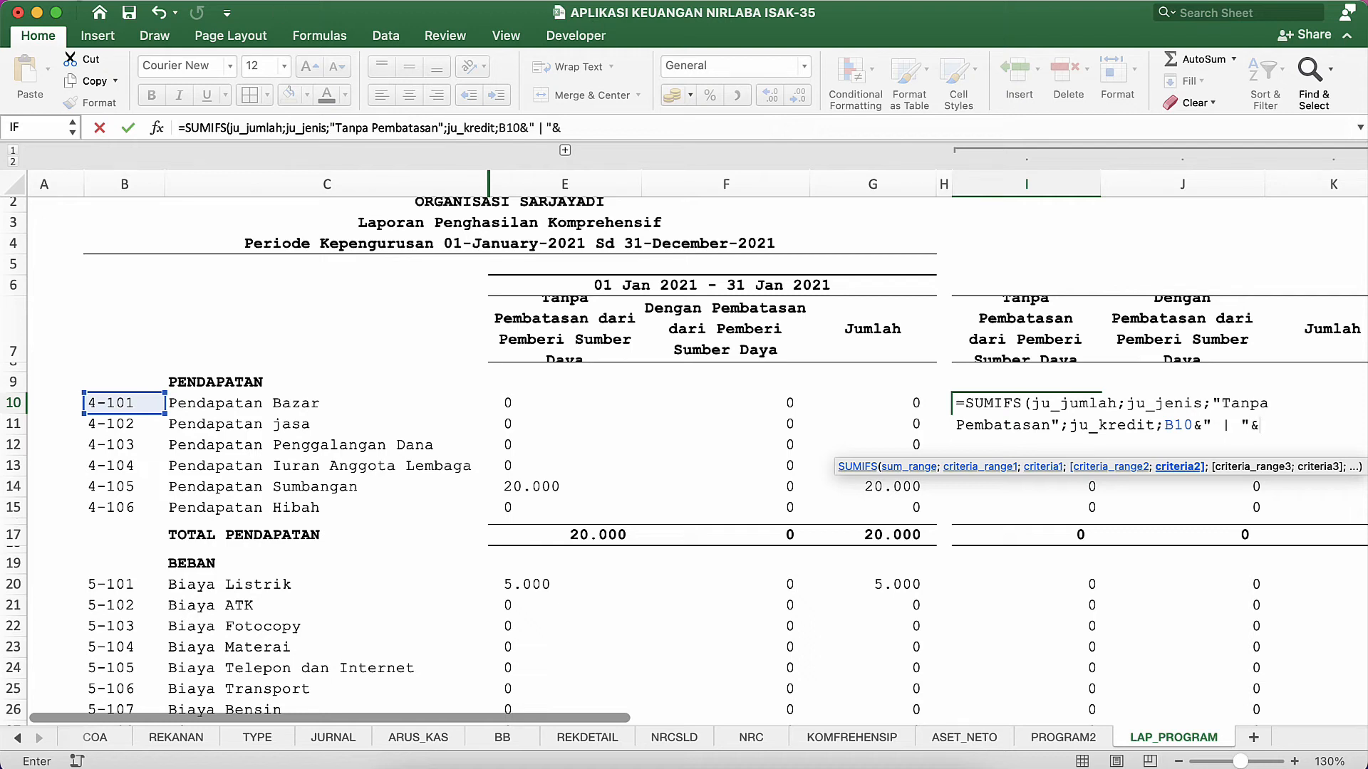
click(214, 423)
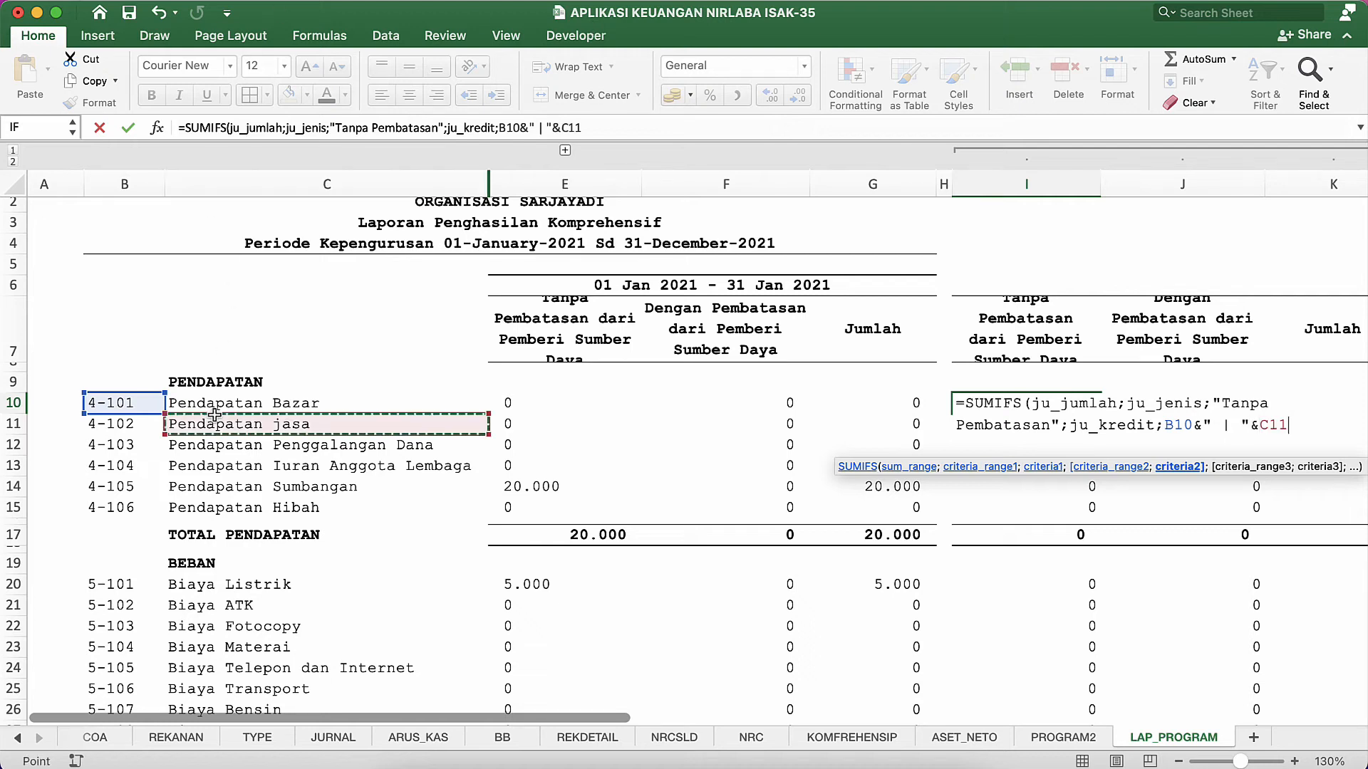
click(225, 401)
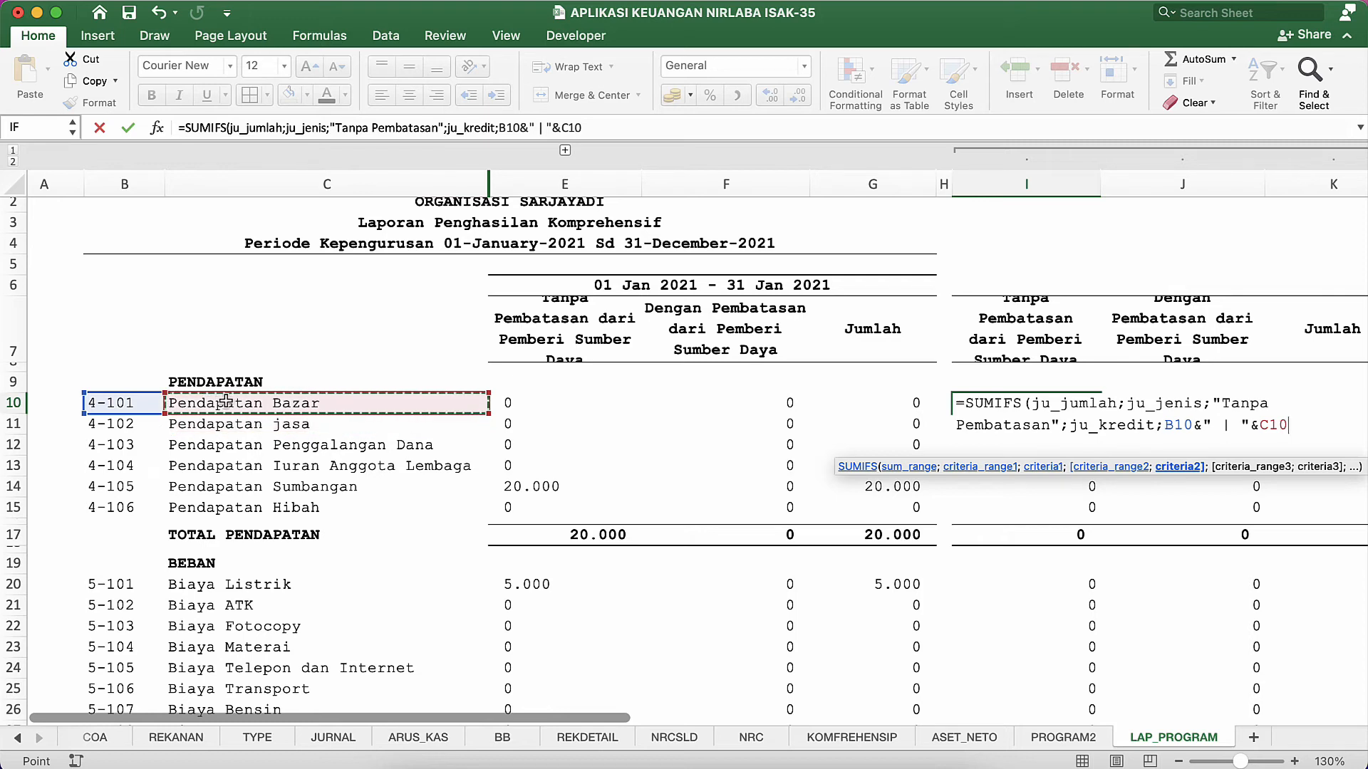
text(;)
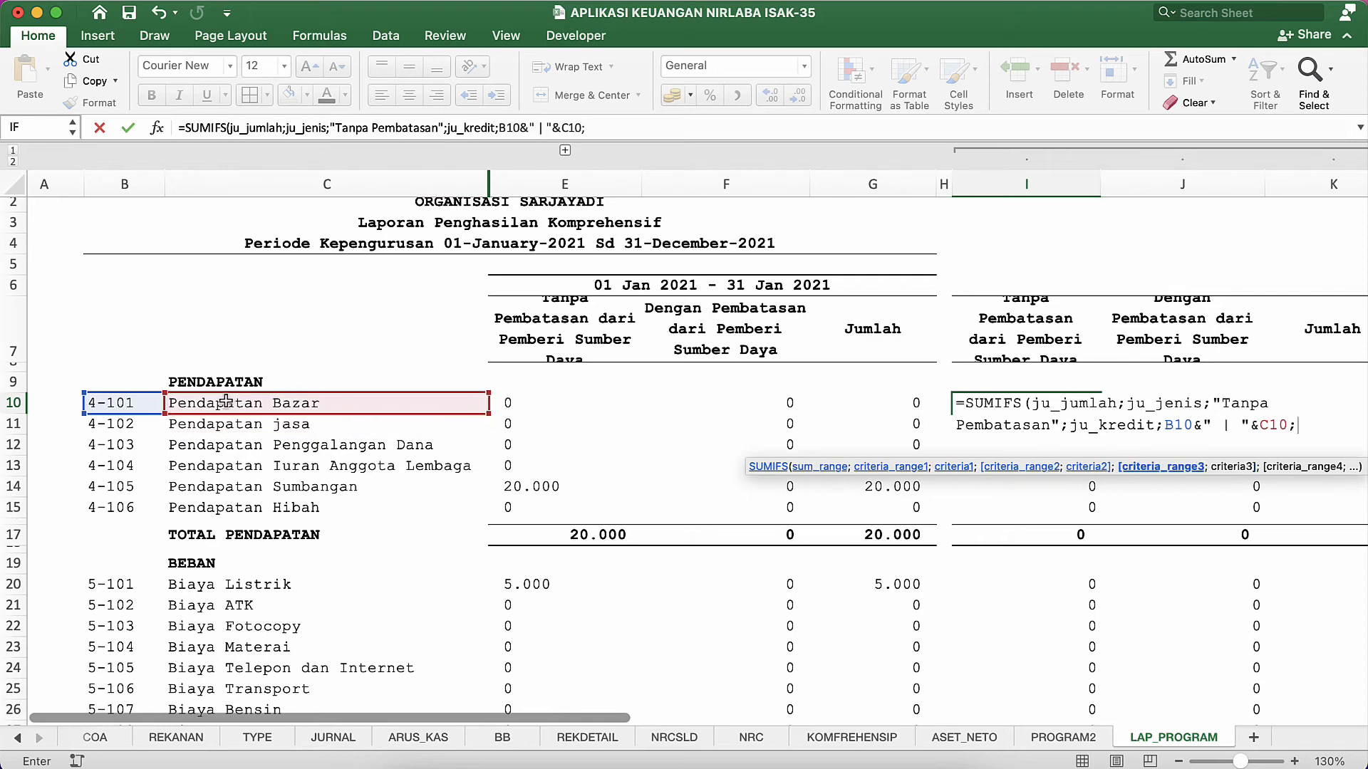
Add ju_program to the I10 SUMIFS as the third criteria range, matched against the Kode Program cell as absolute reference $N$4.
text(ju_jeni)
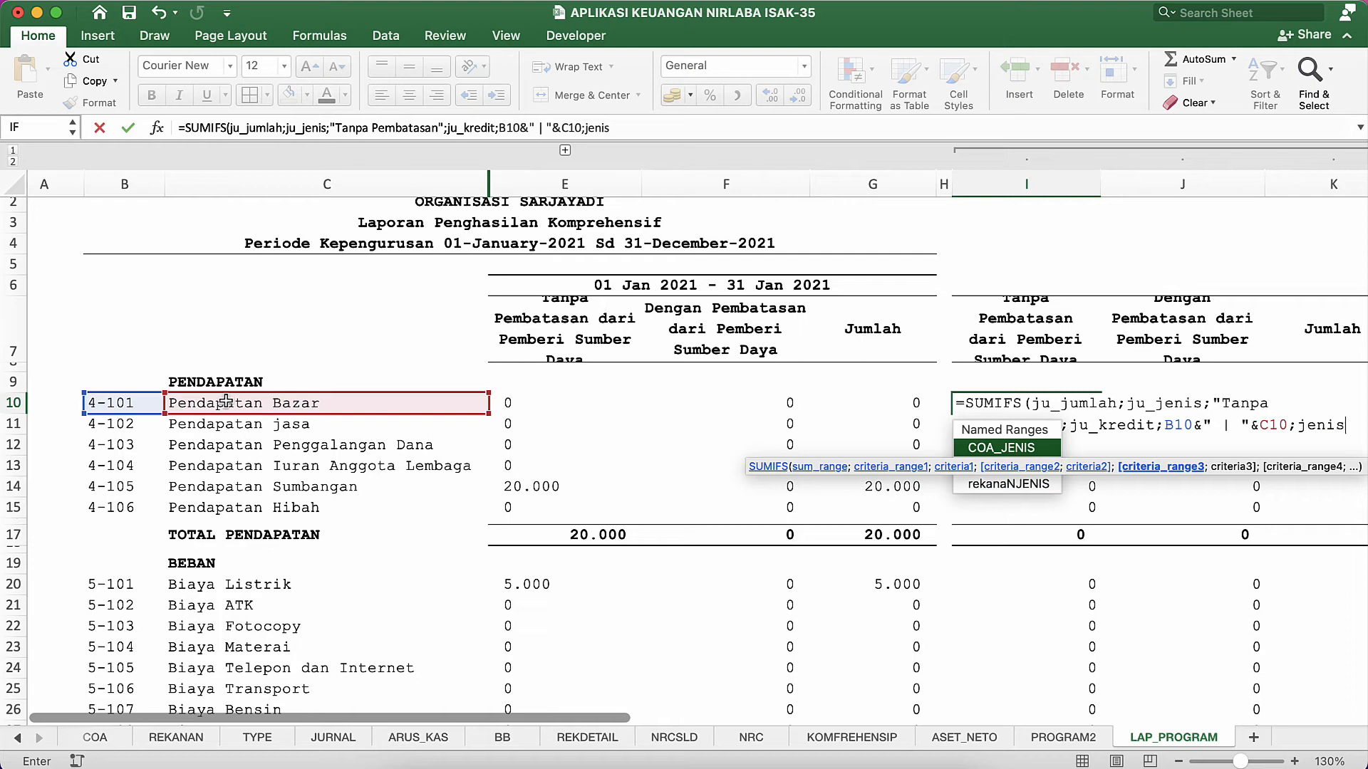
text(s)
key(BackSpace)
key(BackSpace)
key(BackSpace)
key(BackSpace)
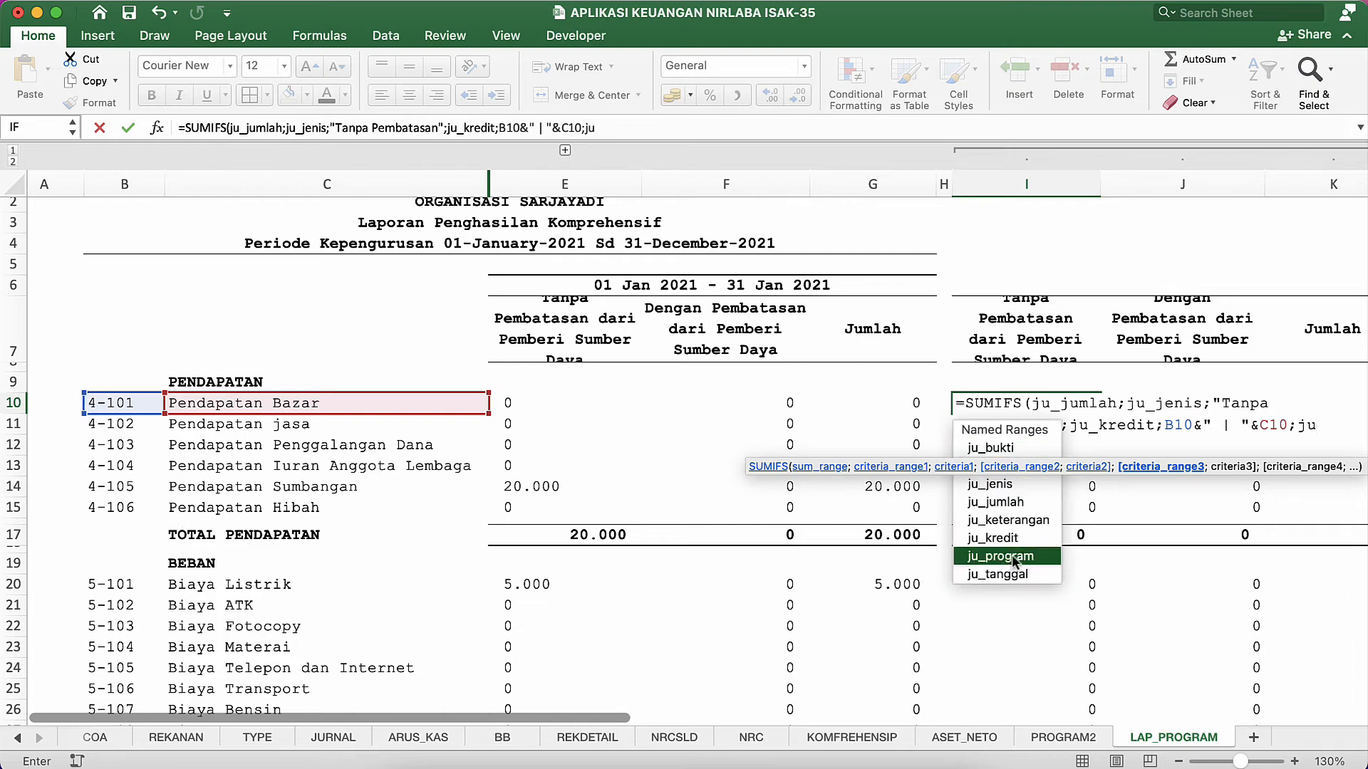
text(_program=)
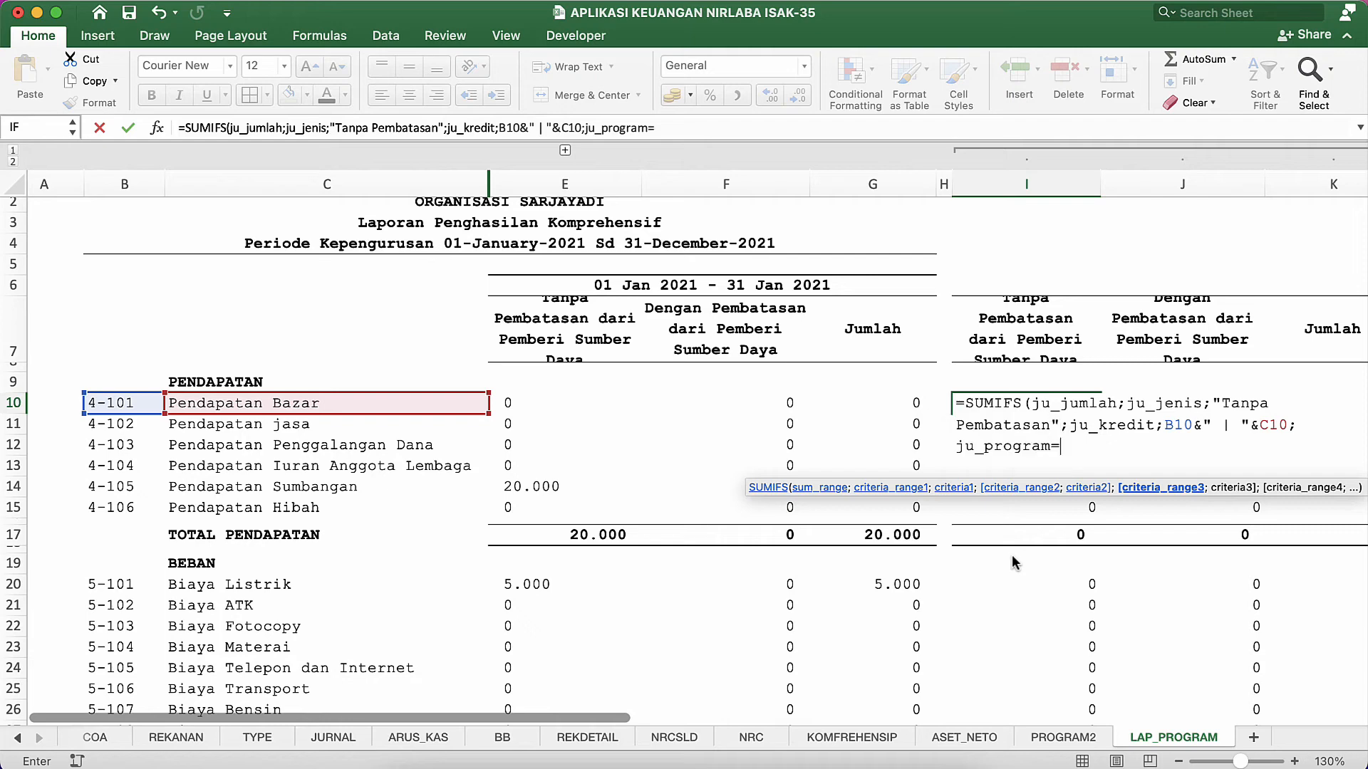
key(BackSpace)
text(;)
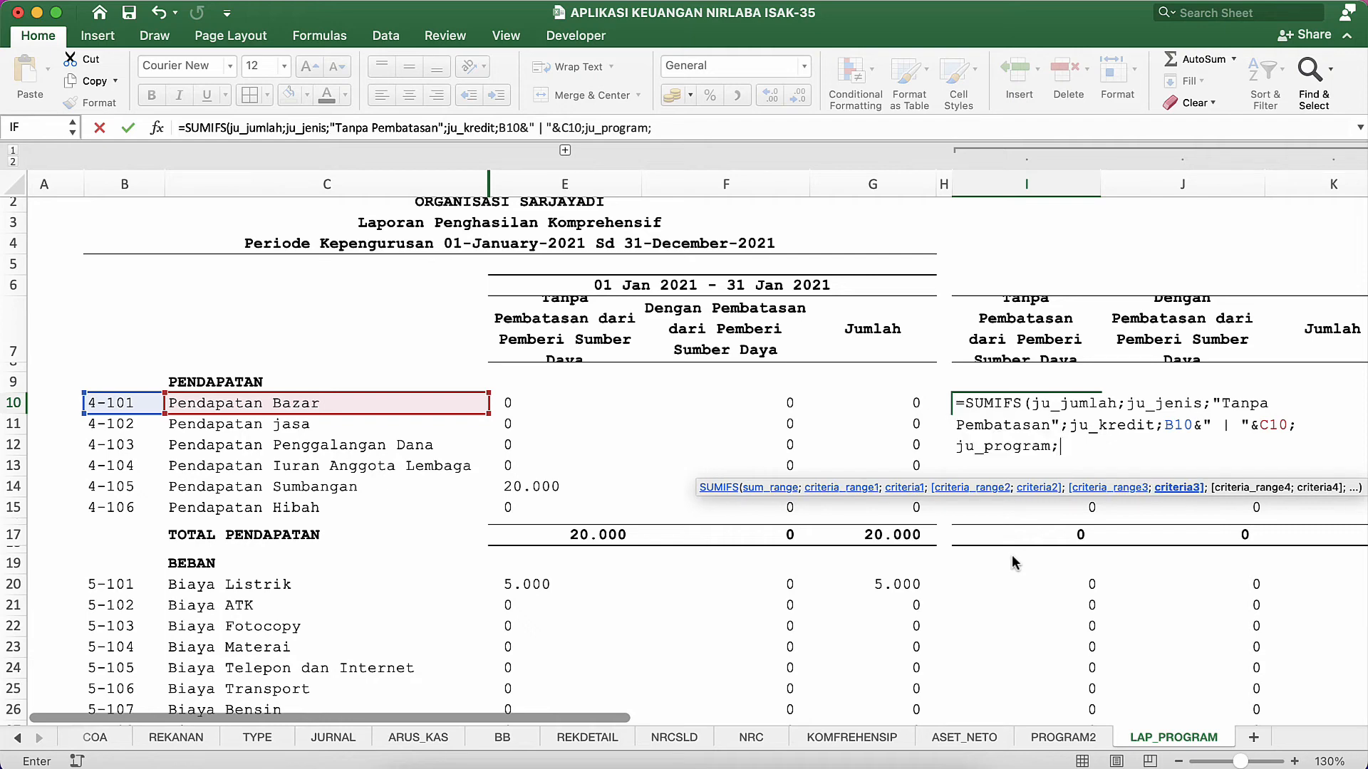
scroll(1100, 527, right, 5)
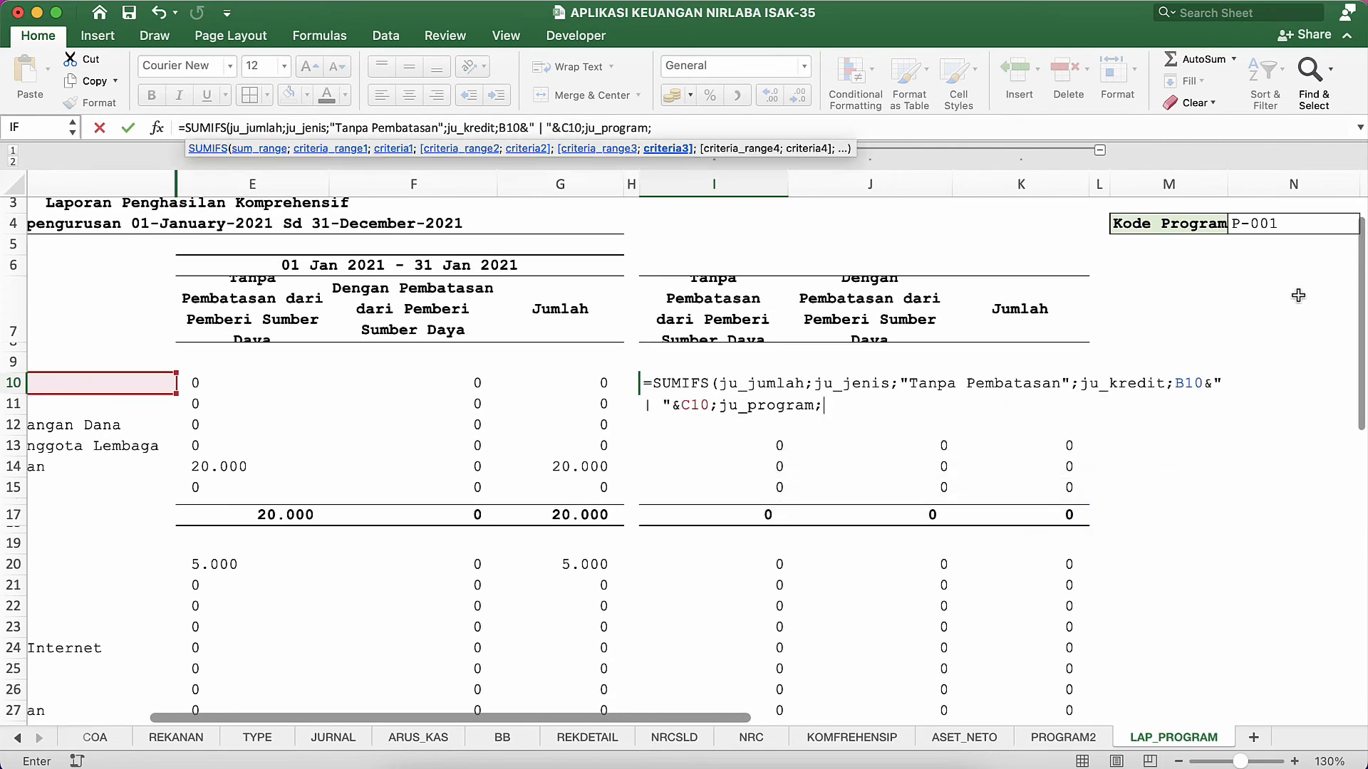
click(1305, 227)
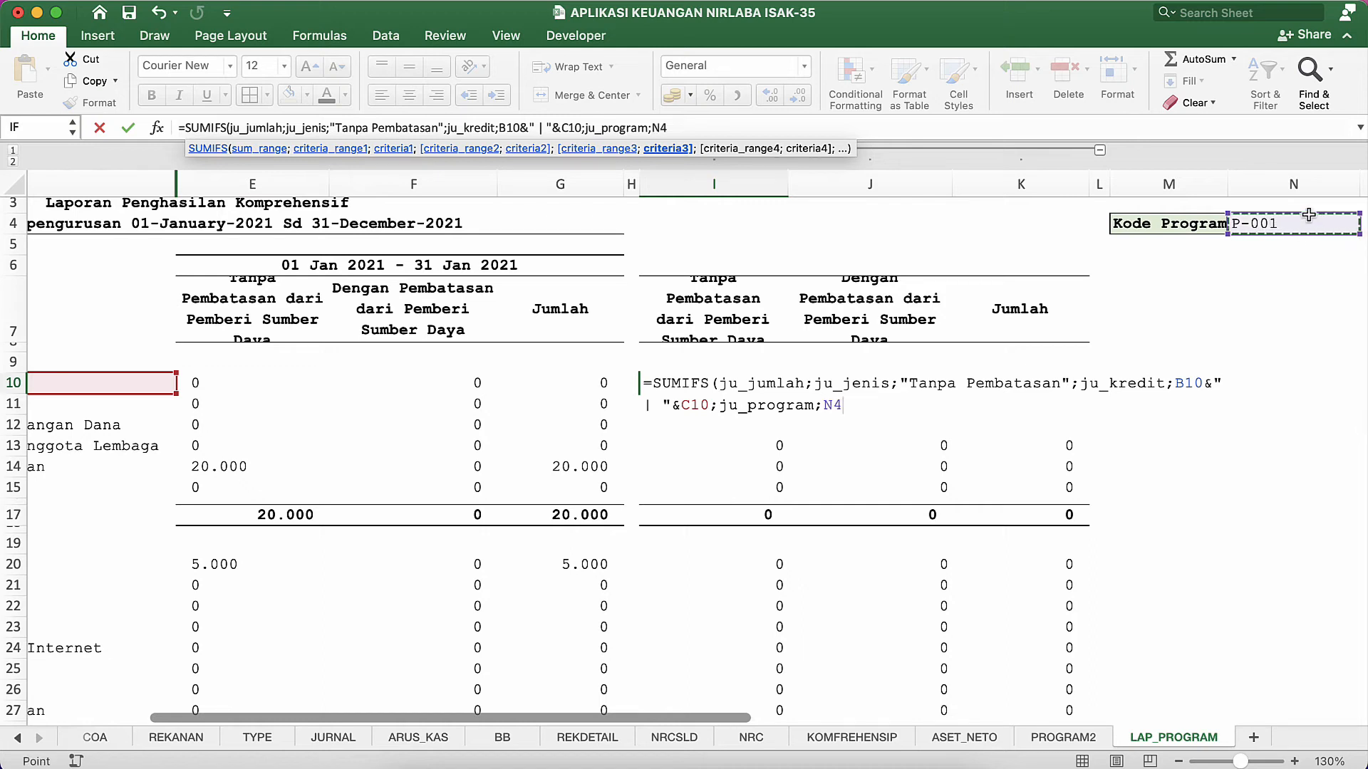
key(F4)
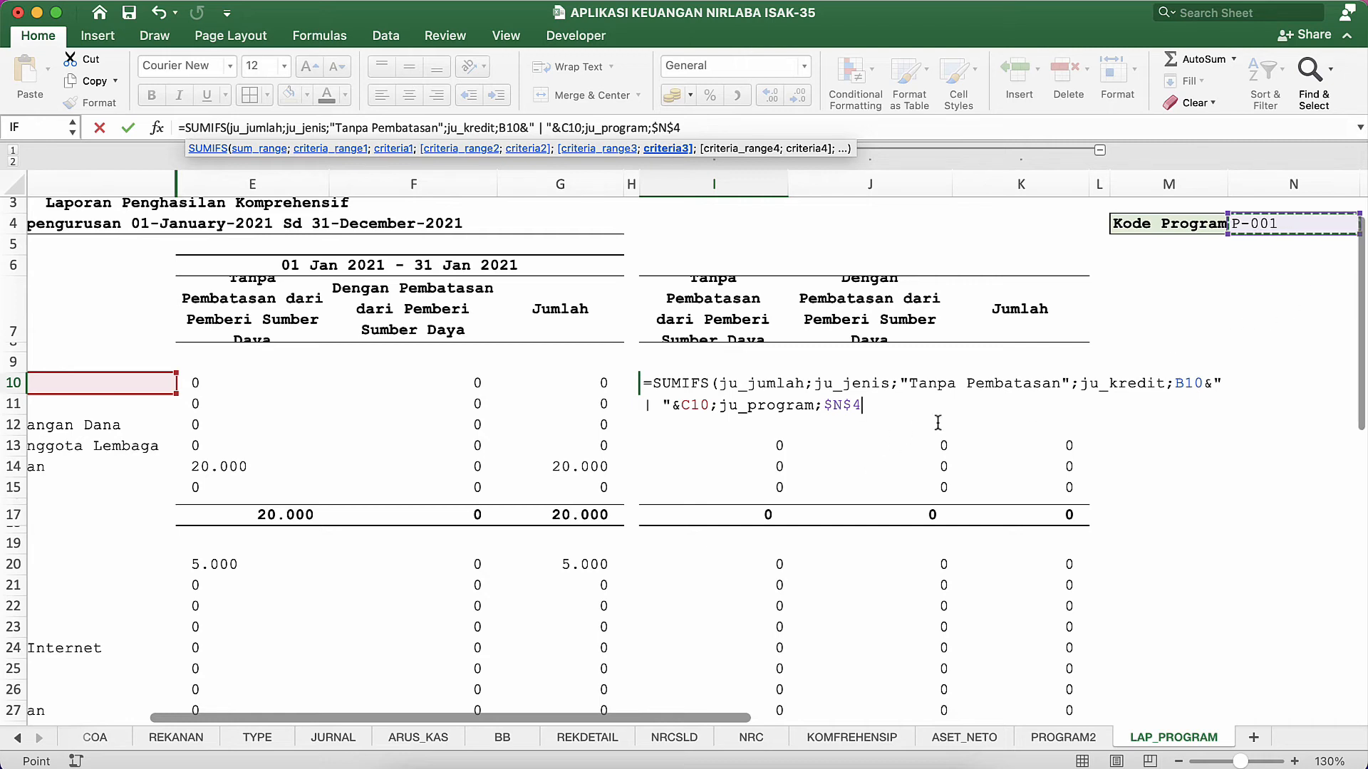
text(;)
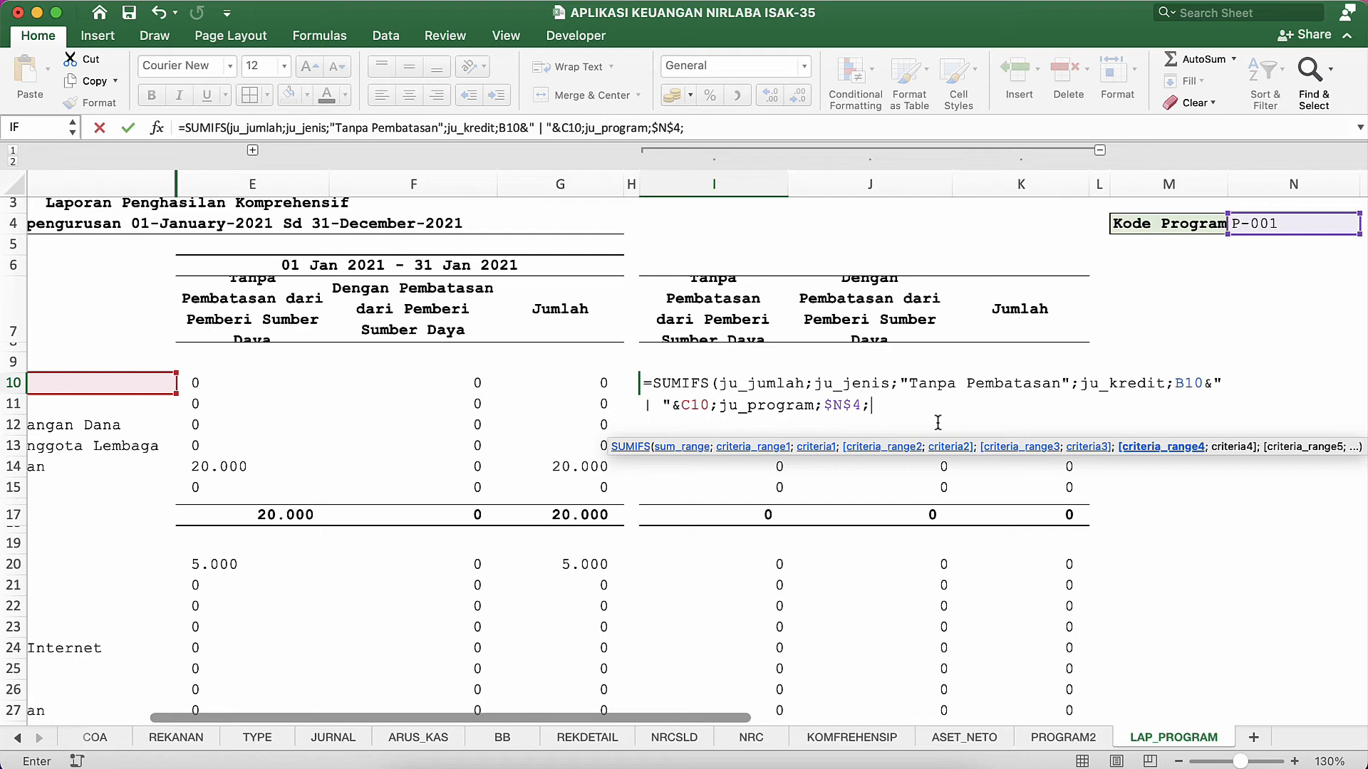
Add the criterion ju_tanggal with "<"&awal to the I10 SUMIFS and complete the formula.
text(ju)
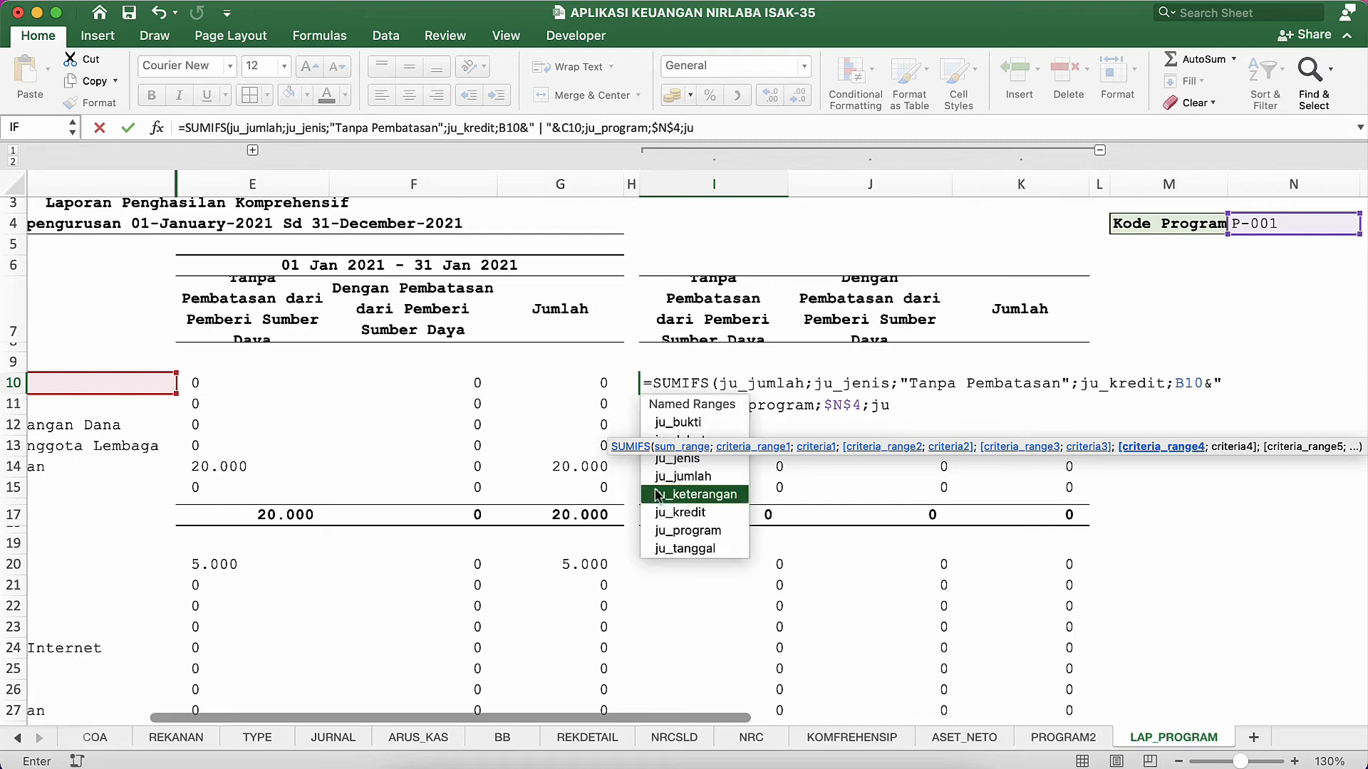
double_click(688, 548)
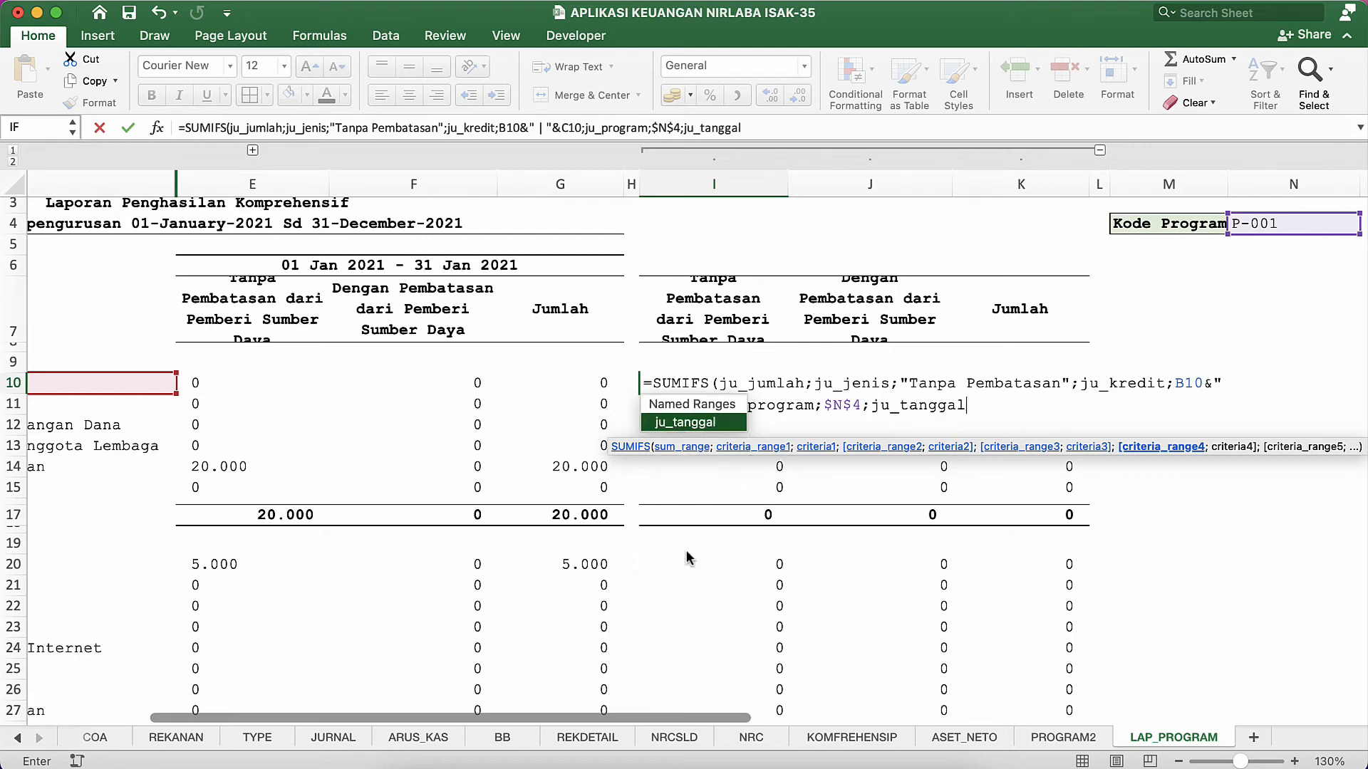
text(;"<)
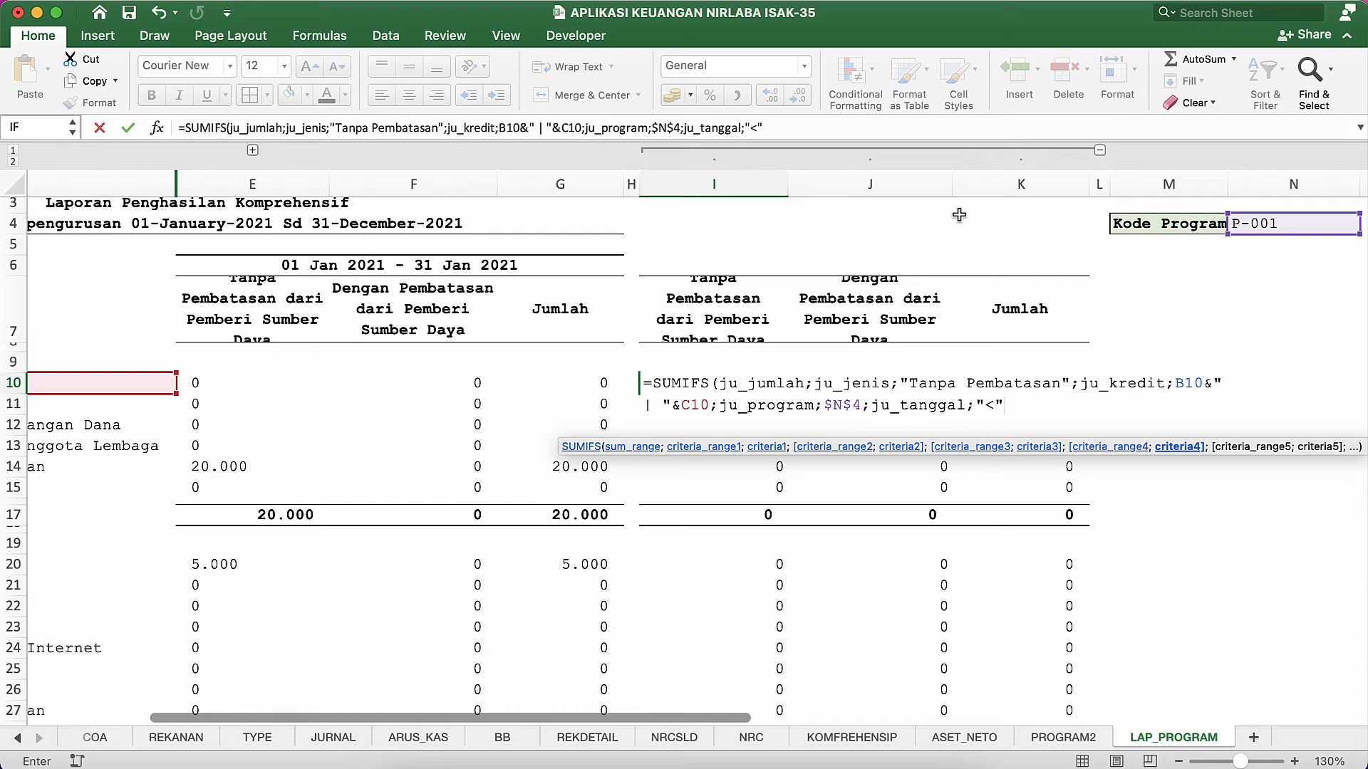
text(ju)
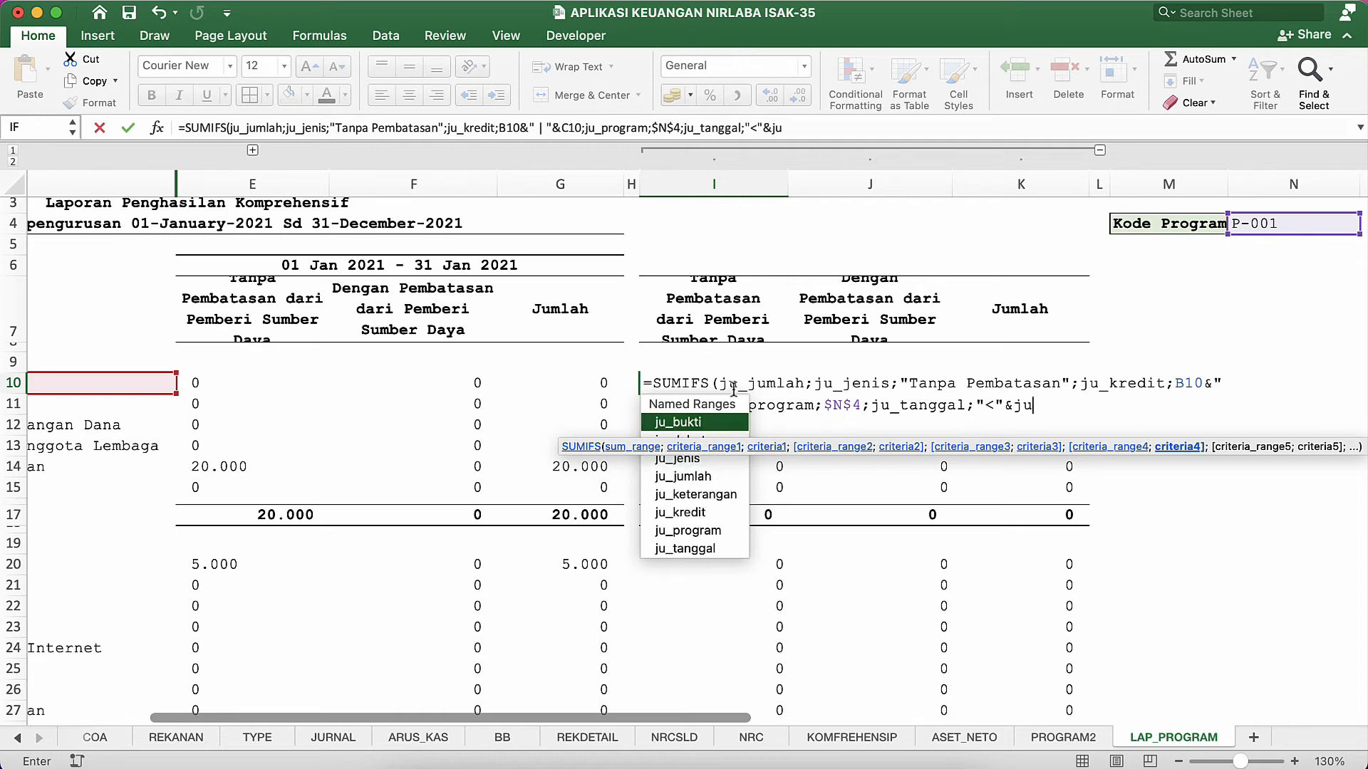
key(BackSpace)
key(BackSpace)
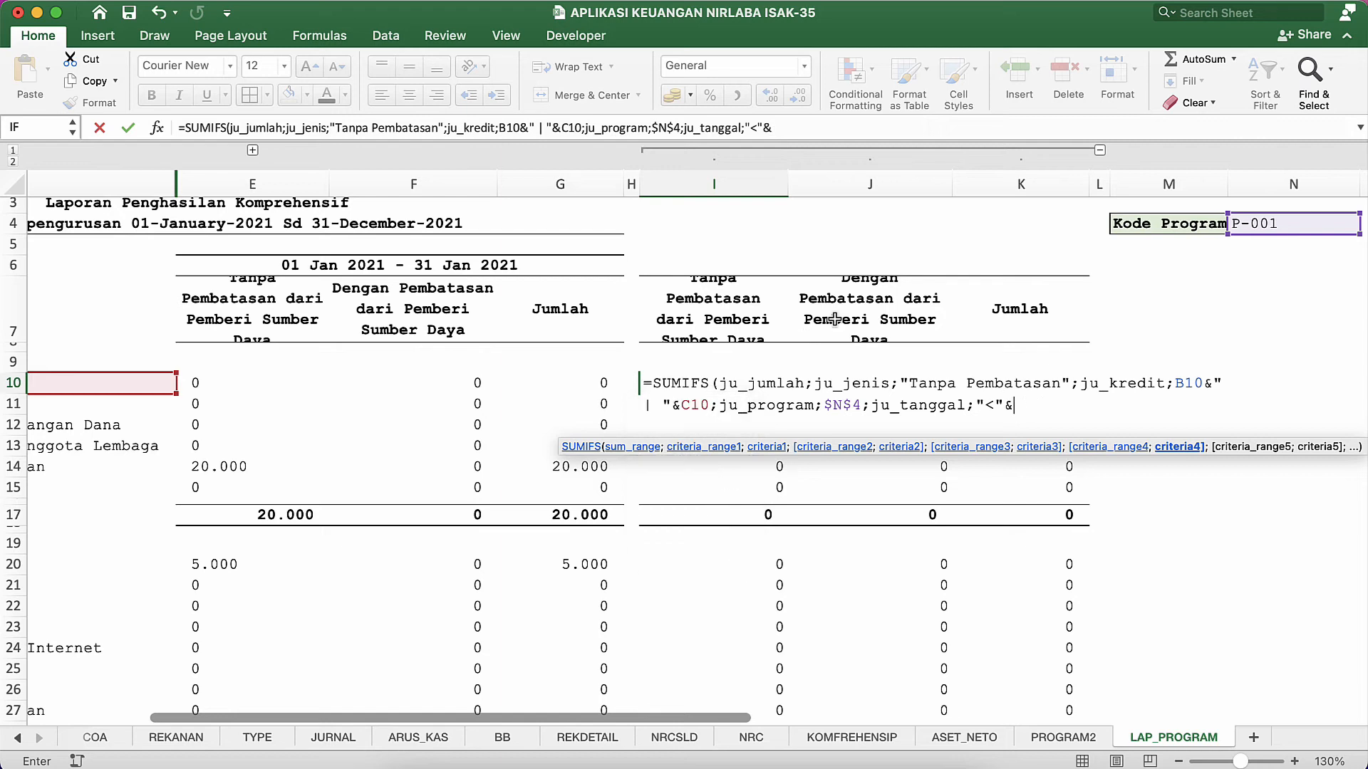
text(awal)
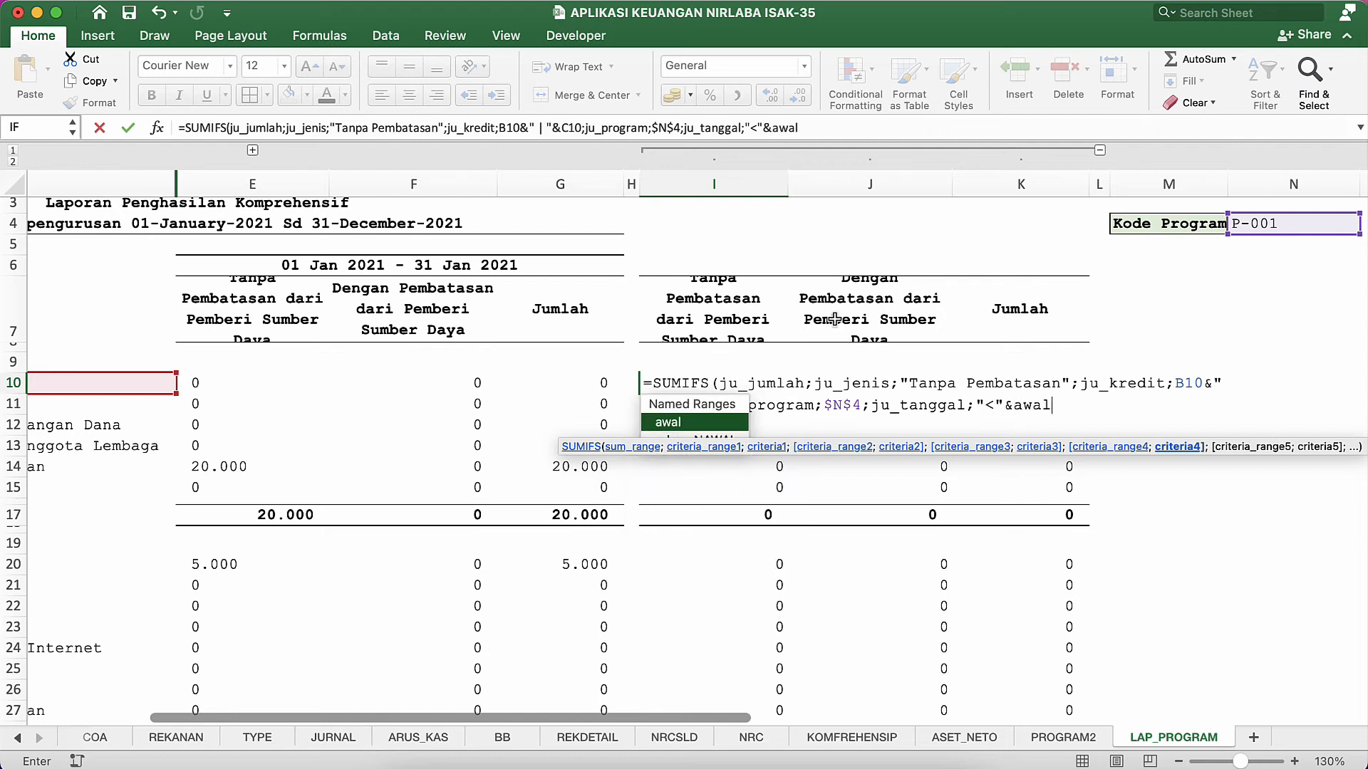
text())
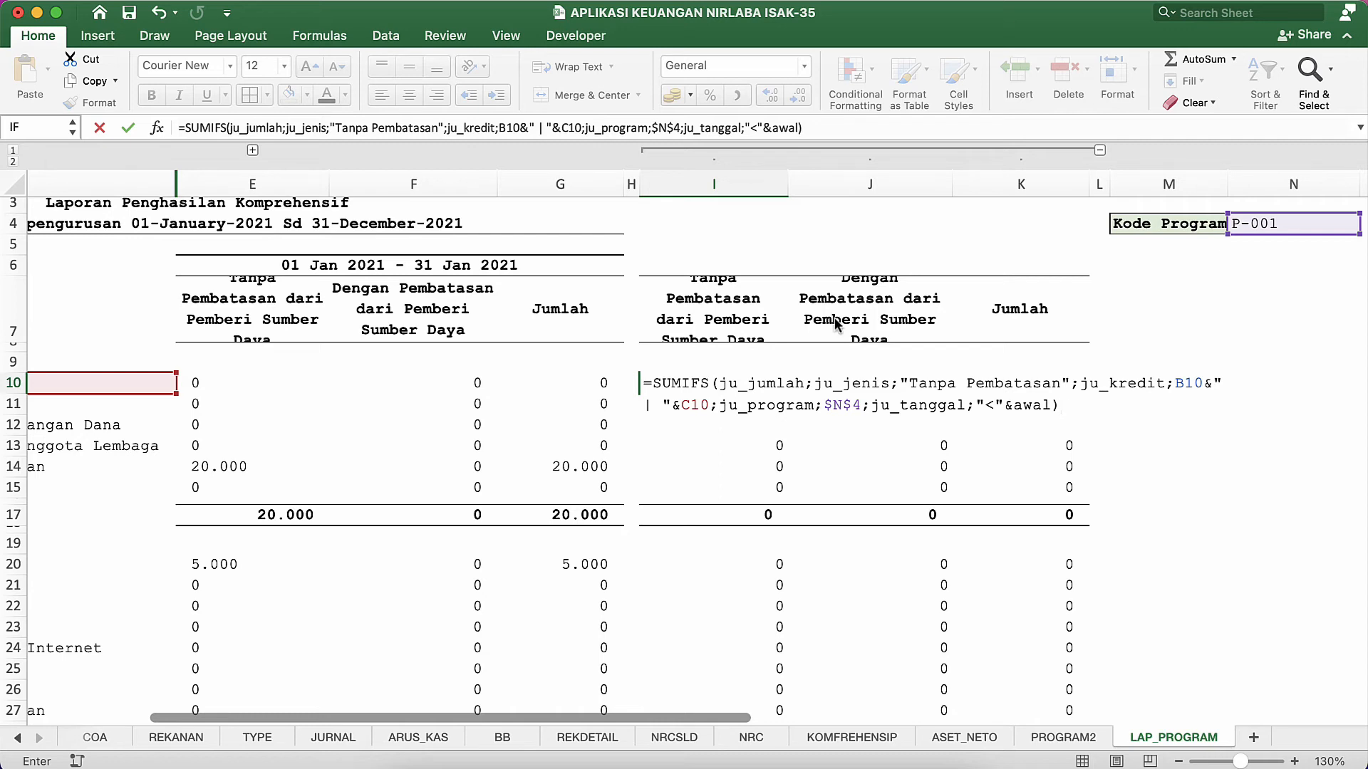
key(Return)
key(Up)
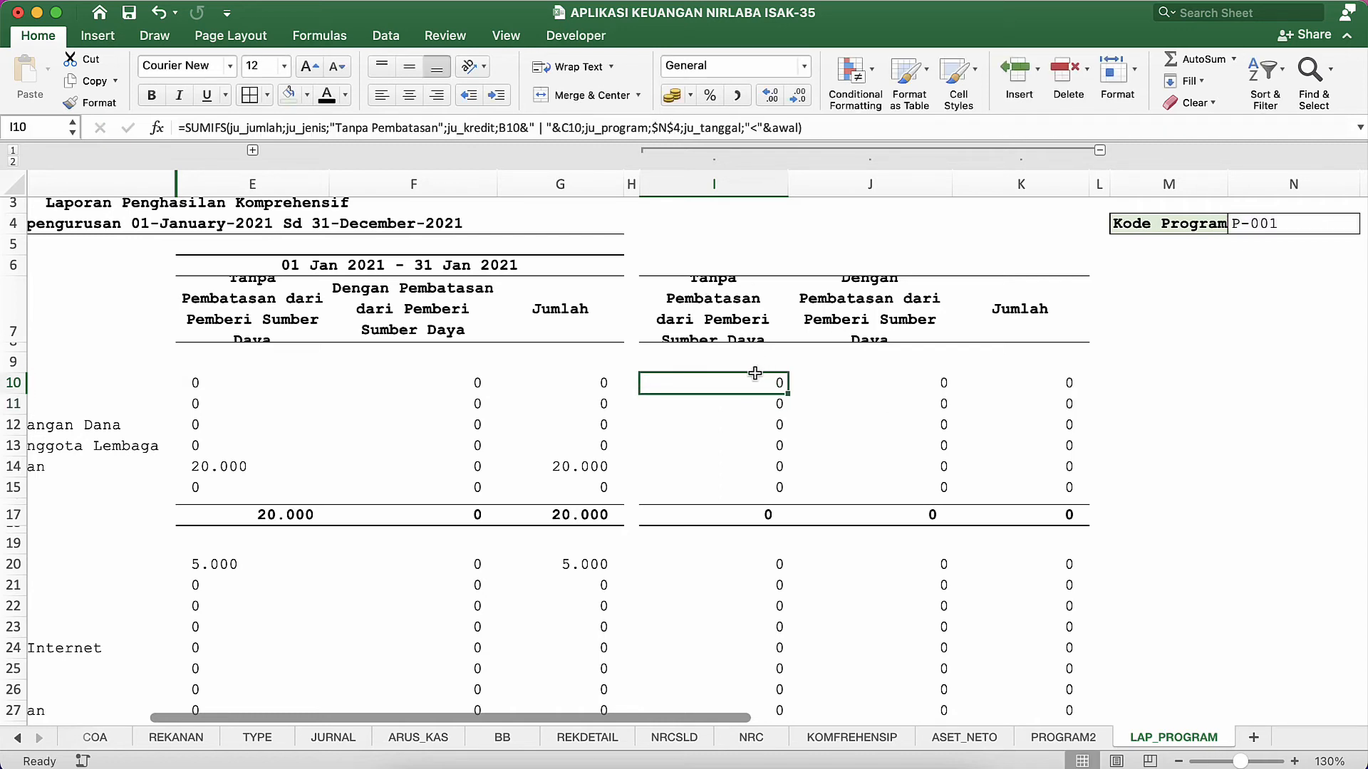
Extend the I10 formula by subtracting a copy of its own SUMIFS expression.
double_click(749, 382)
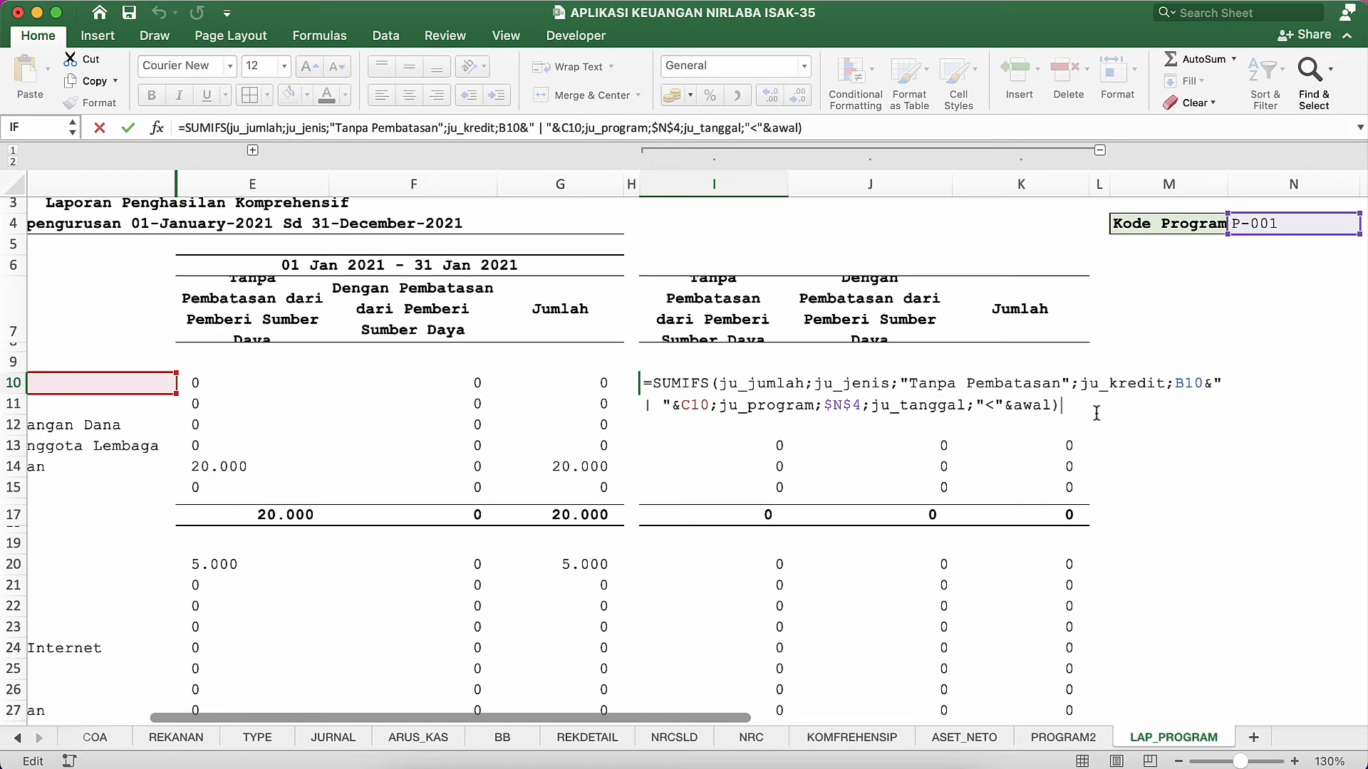
drag(1096, 413, 667, 375)
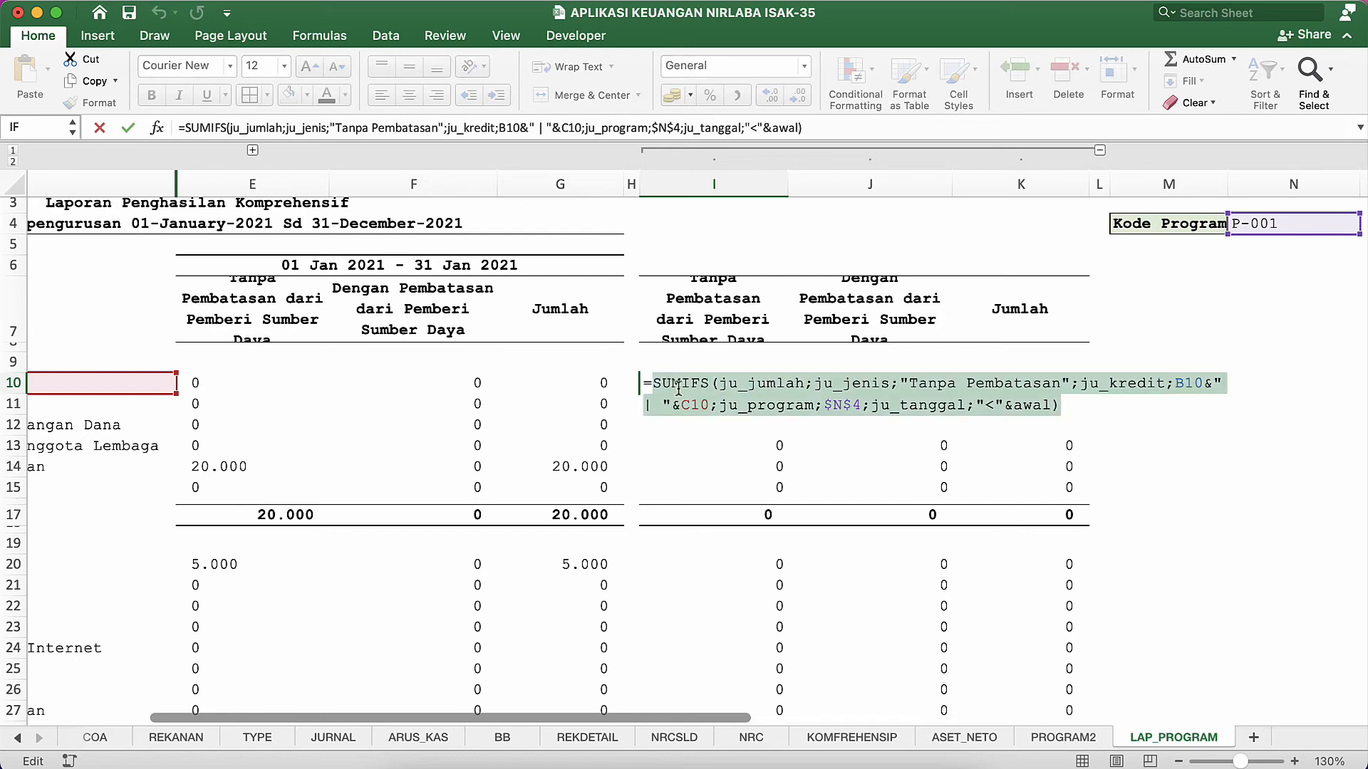
right_click(678, 390)
click(690, 417)
key(Return)
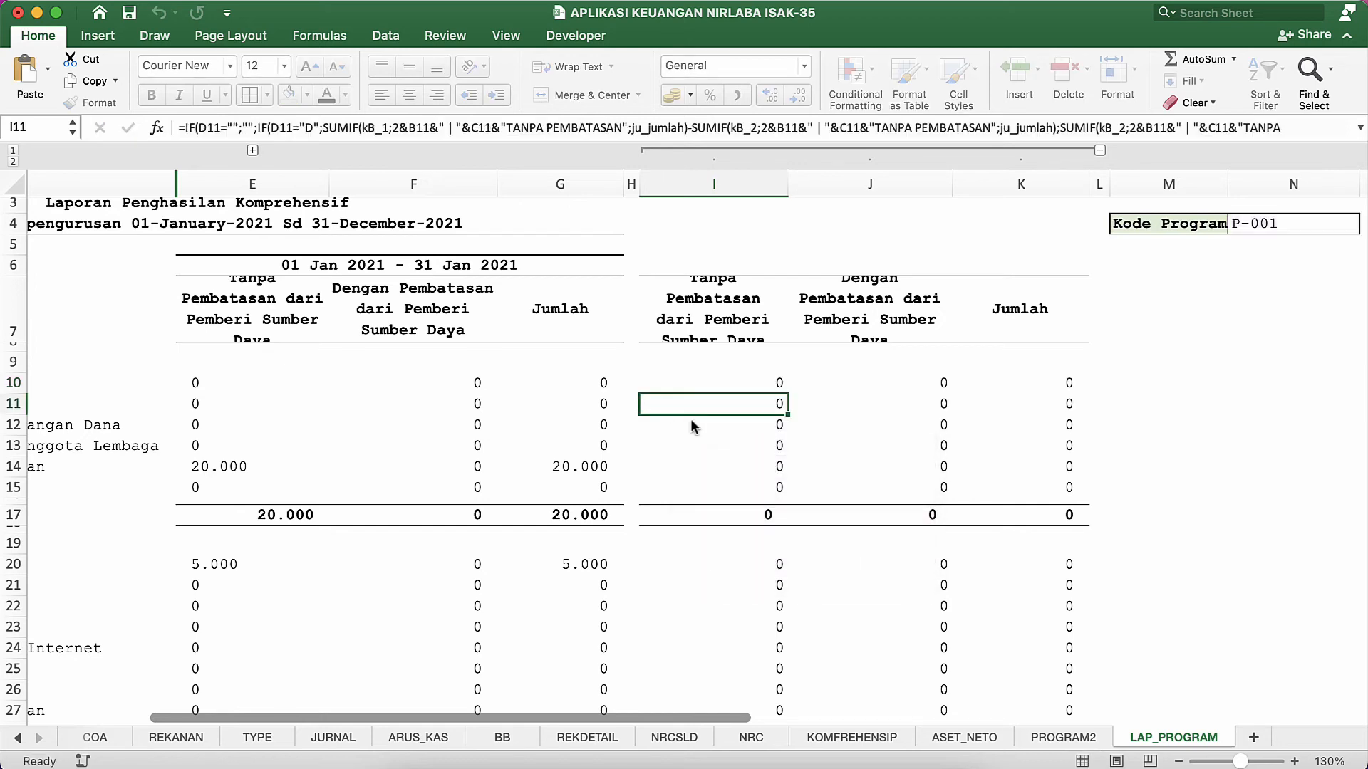
click(470, 383)
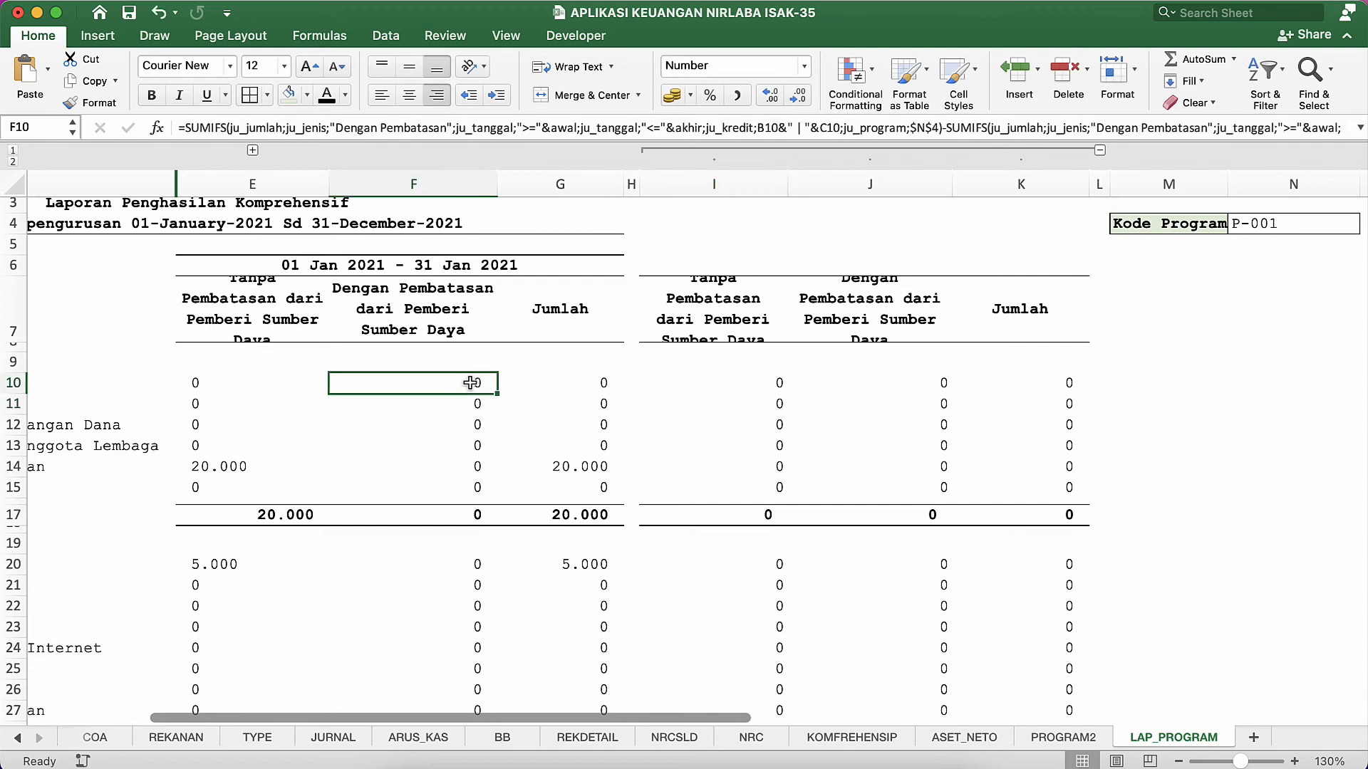
click(782, 382)
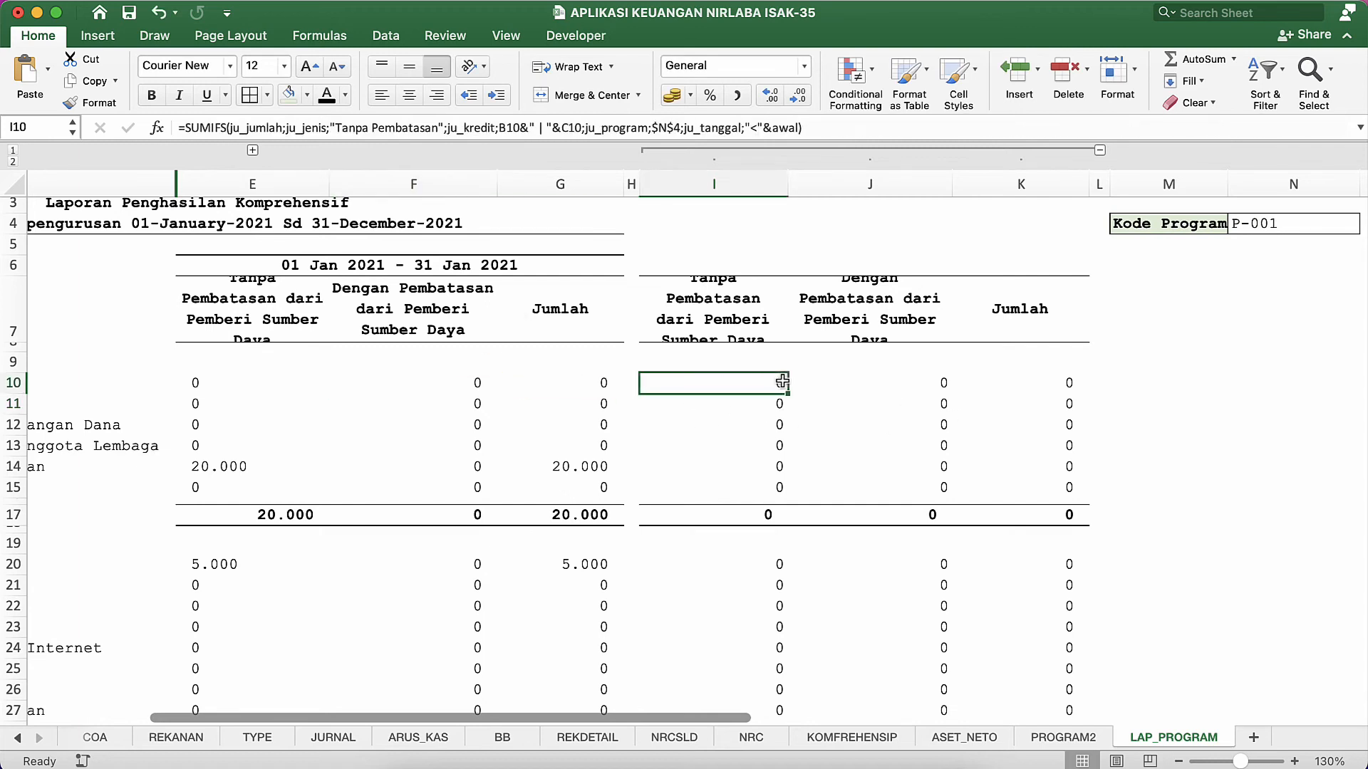
double_click(782, 383)
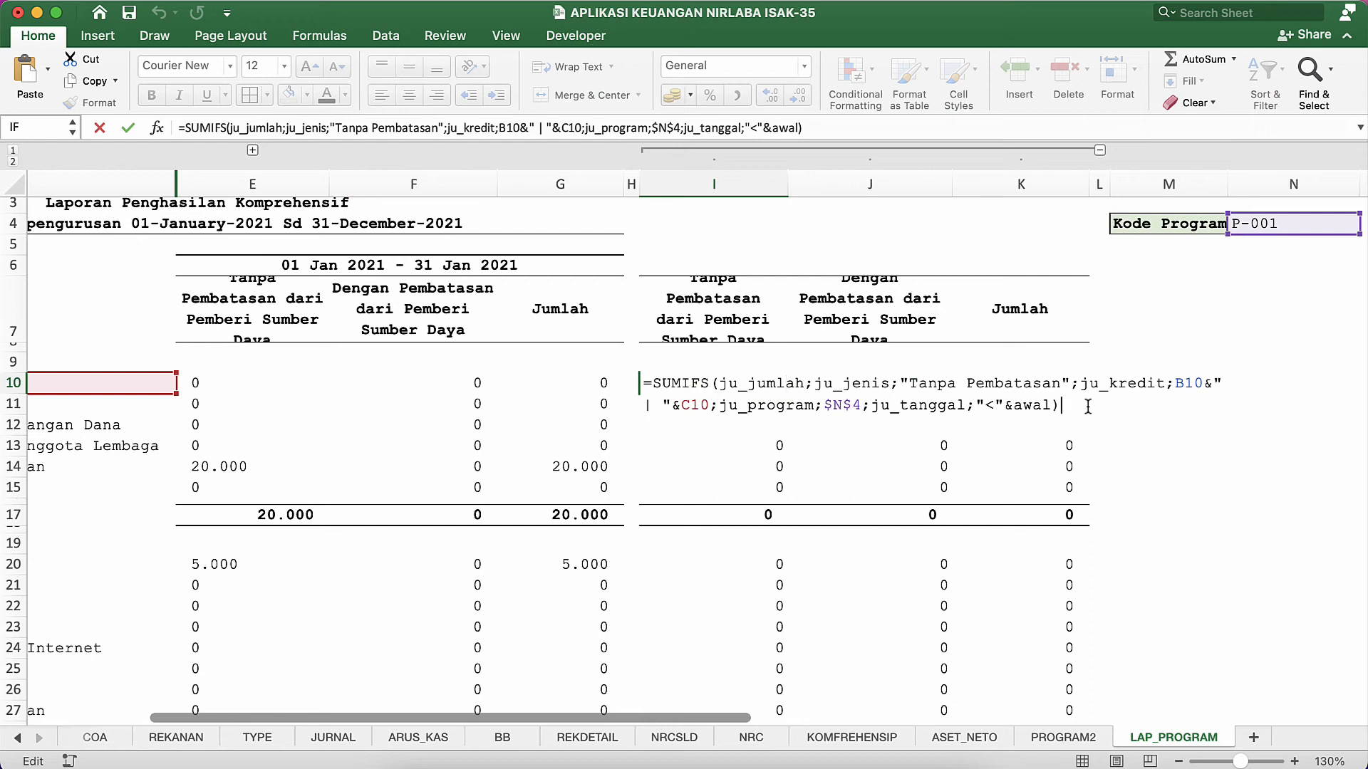
key(super+v)
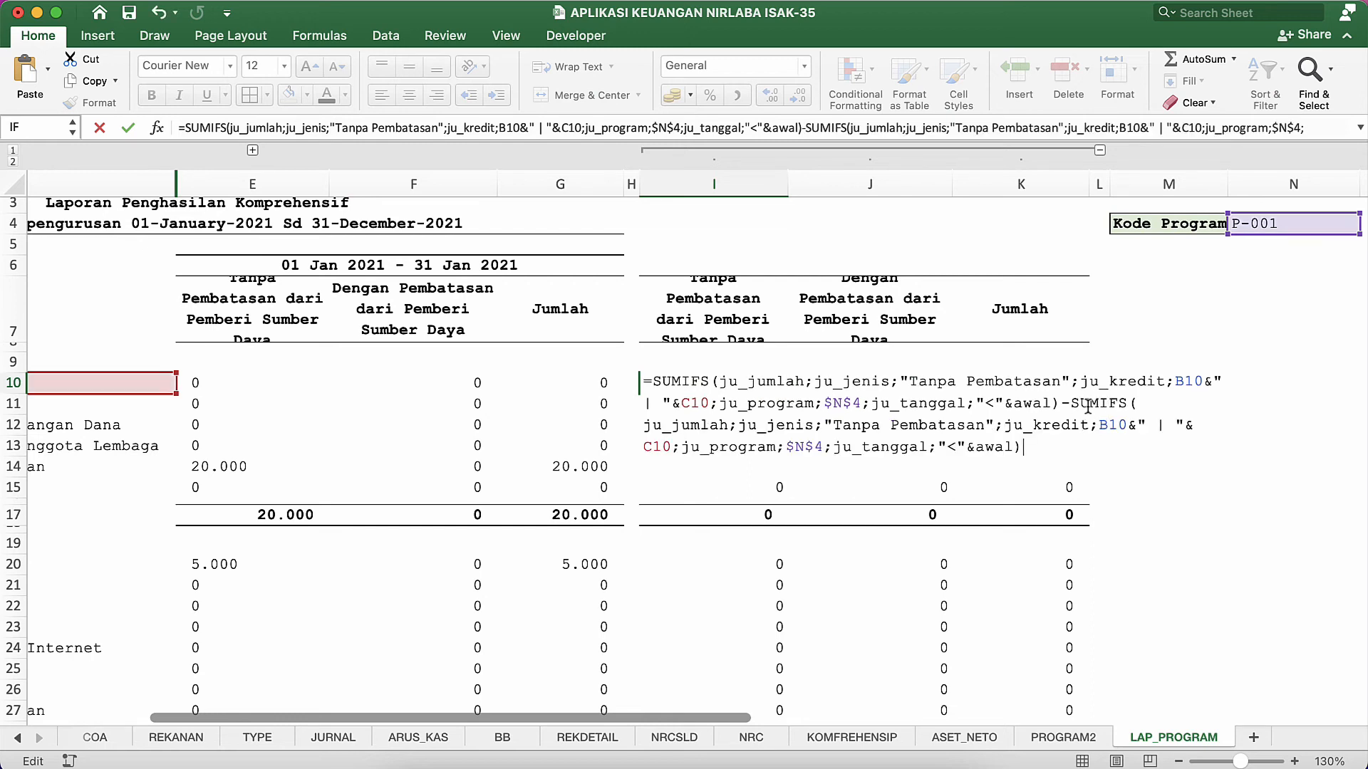
Replace ju_kredit with ju_debet in the second, subtracted SUMIFS of the I10 formula.
click(762, 427)
click(831, 425)
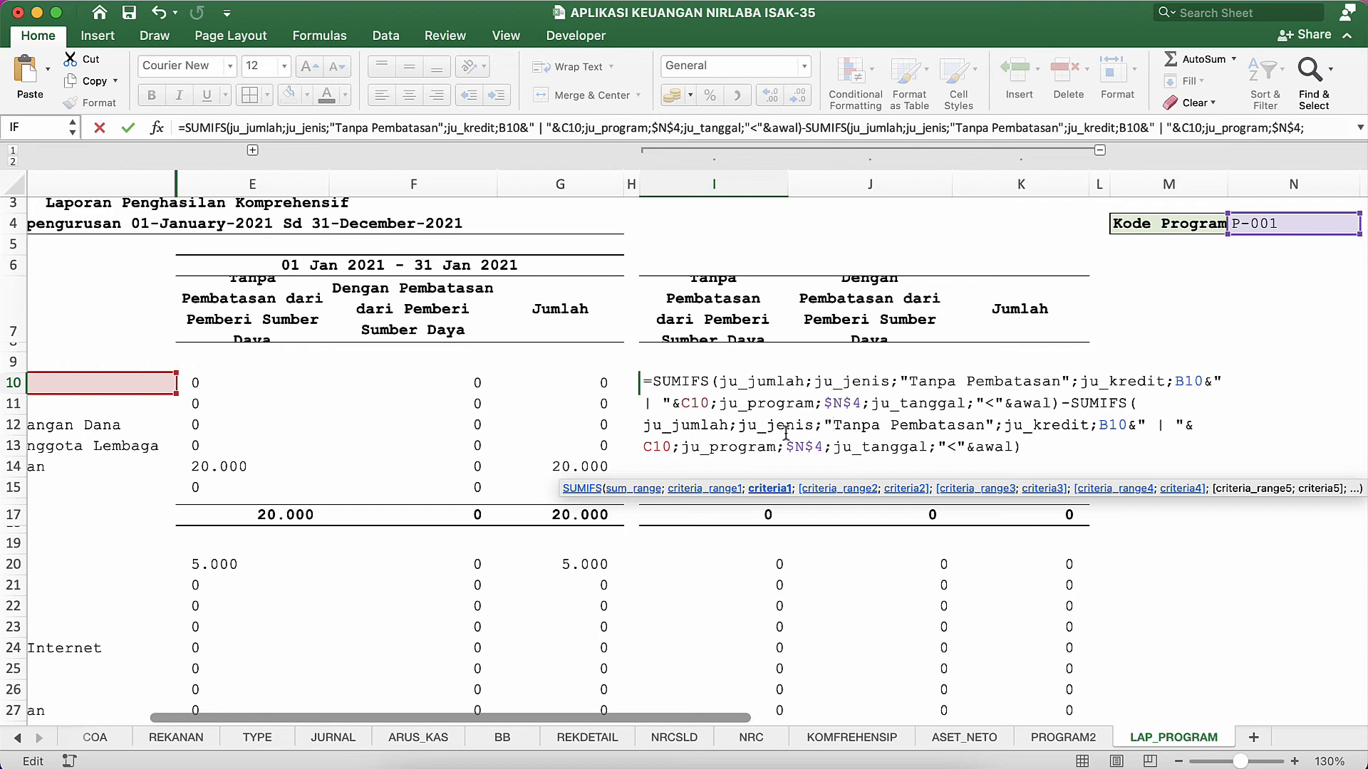
click(1089, 427)
key(BackSpace)
key(BackSpace)
key(BackSpace)
key(BackSpace)
key(BackSpace)
key(BackSpace)
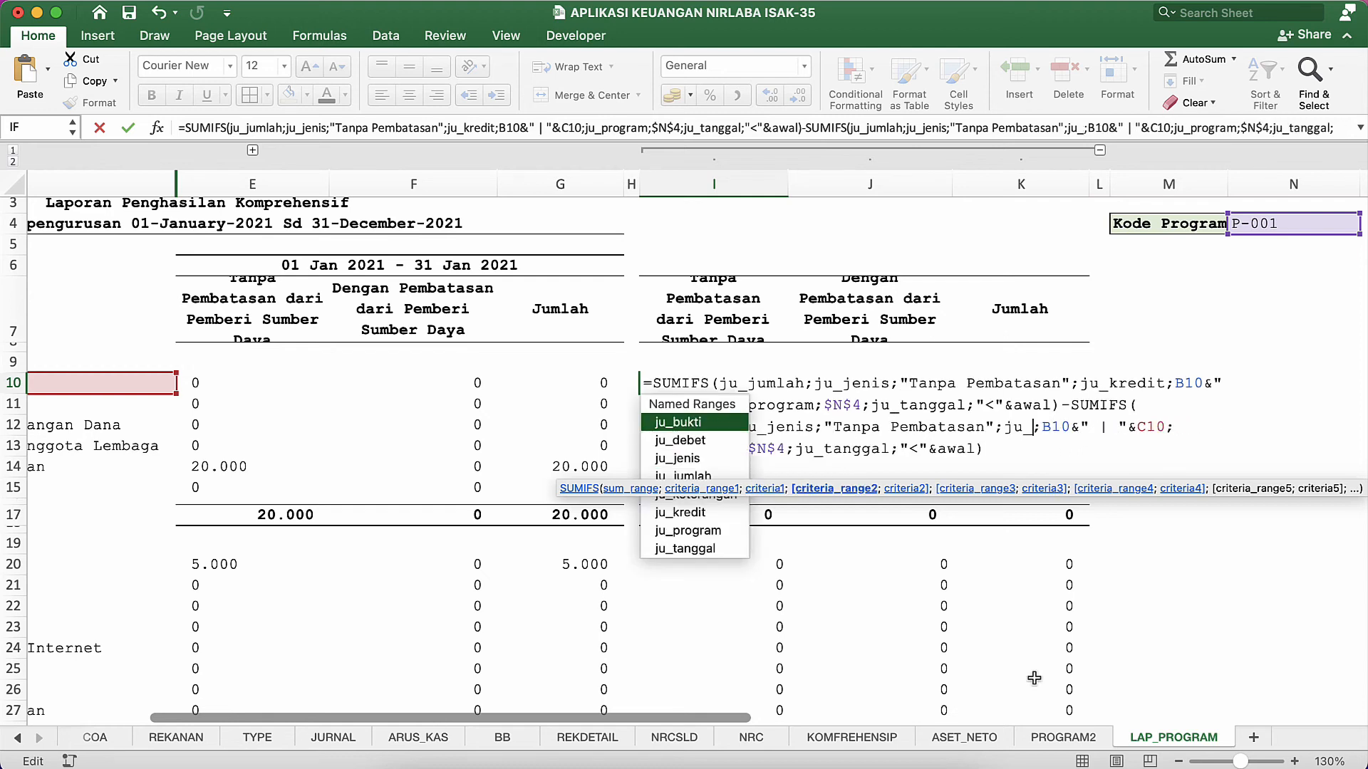
text(Debet)
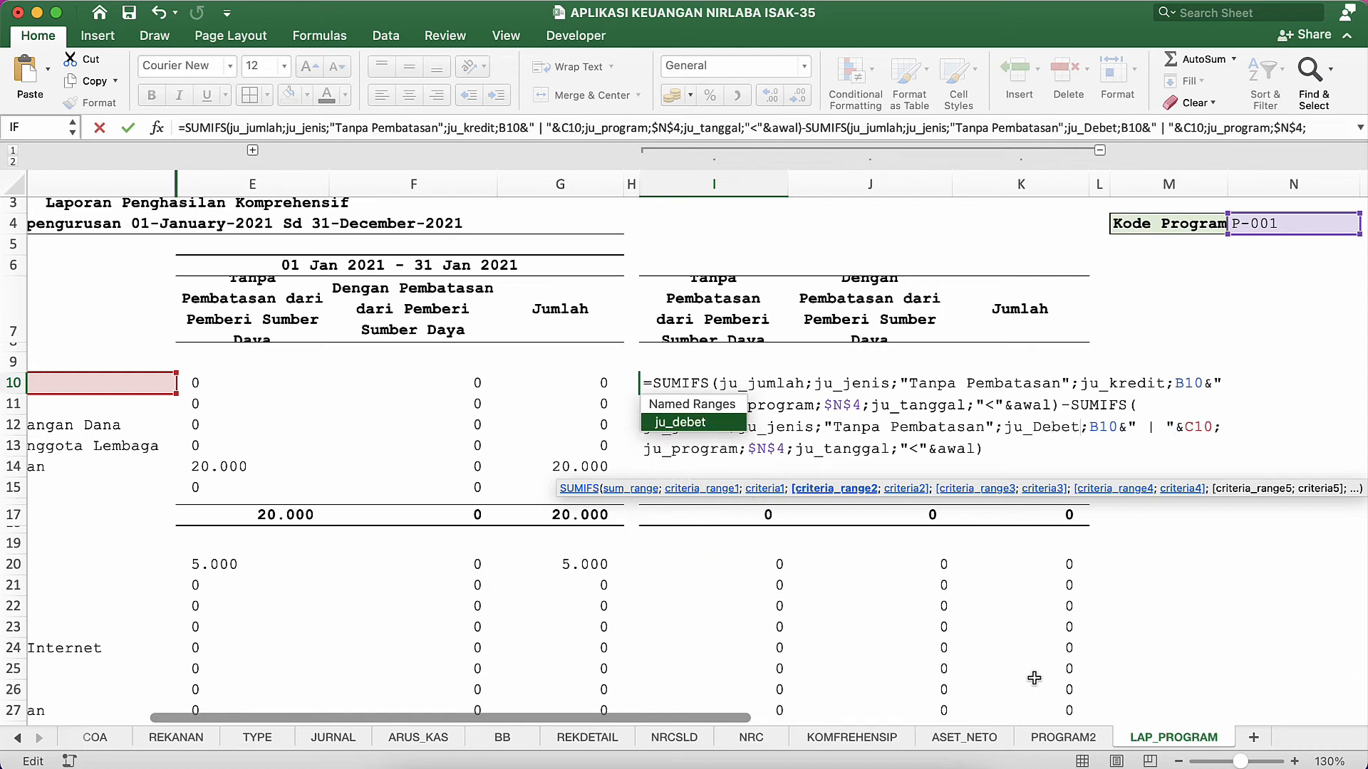
key(Return)
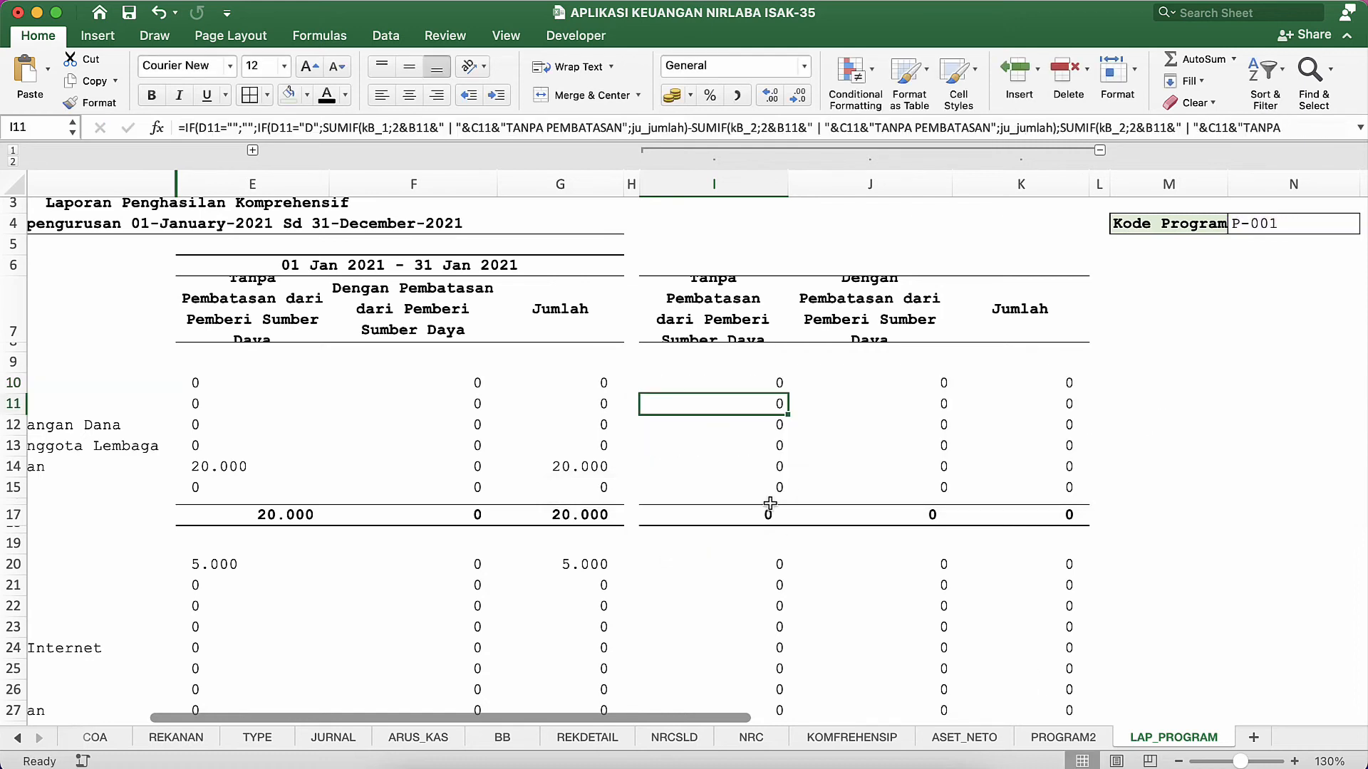
Copy the I10 formula down to I11:I15 for the other Pendapatan accounts and check the result in I12.
click(776, 372)
click(778, 378)
key(super+c)
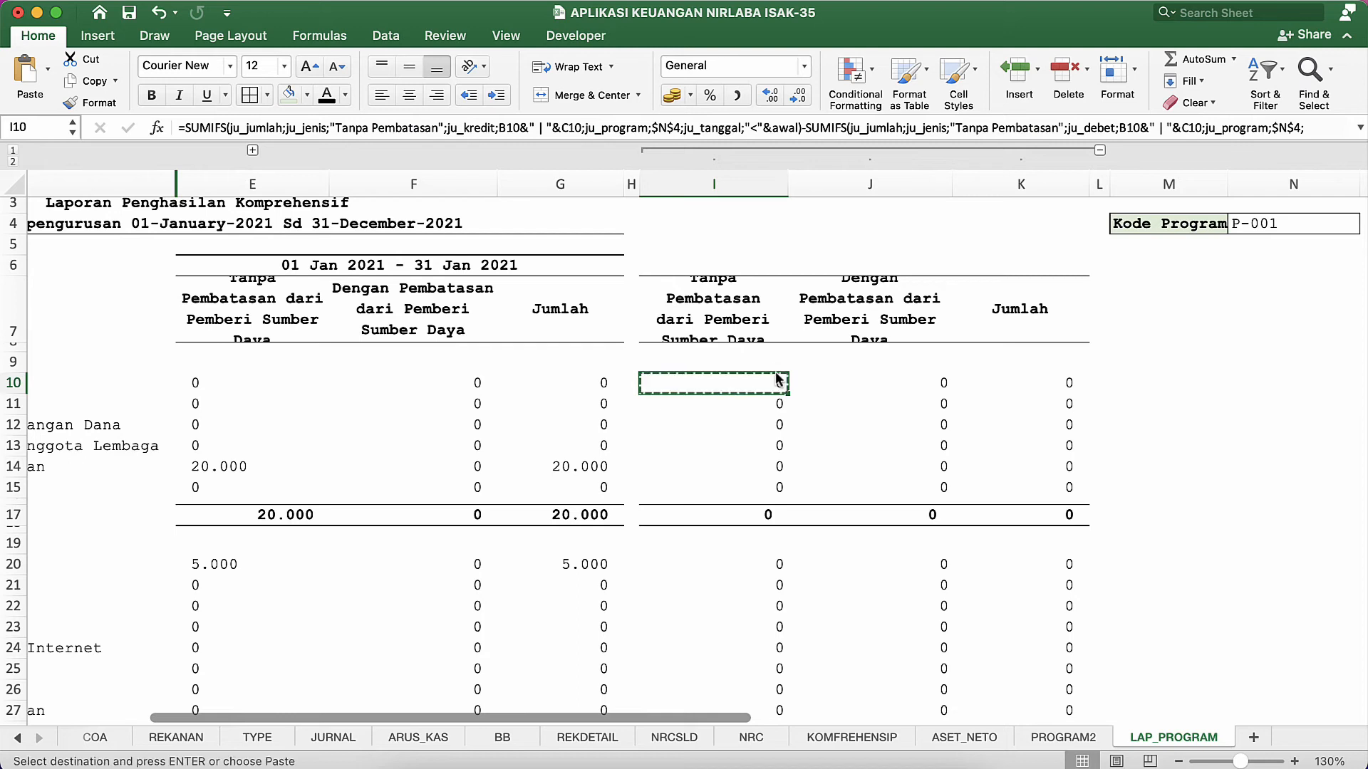
key(Down)
key(shift+Down)
key(shift+Down)
key(shift+Down)
key(shift+Down)
key(super+v)
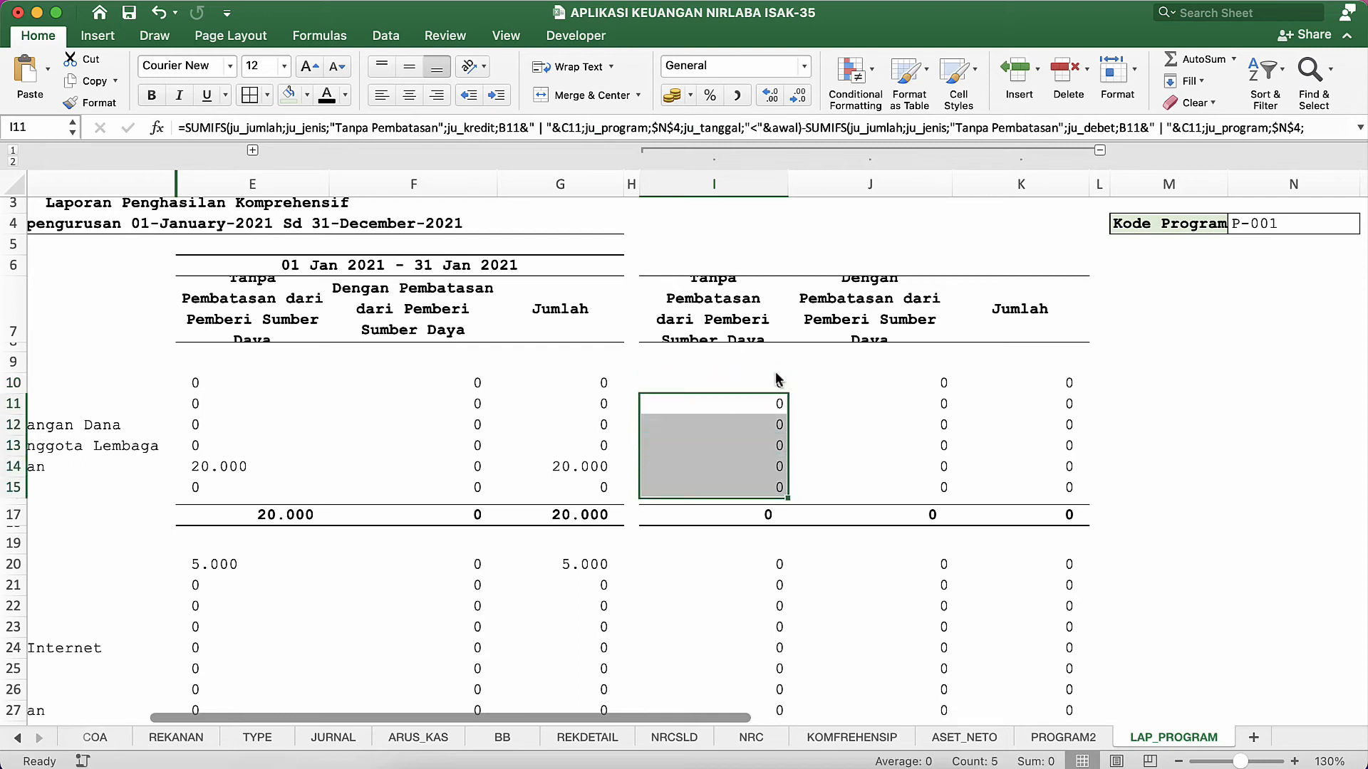
click(776, 424)
double_click(776, 424)
key(Return)
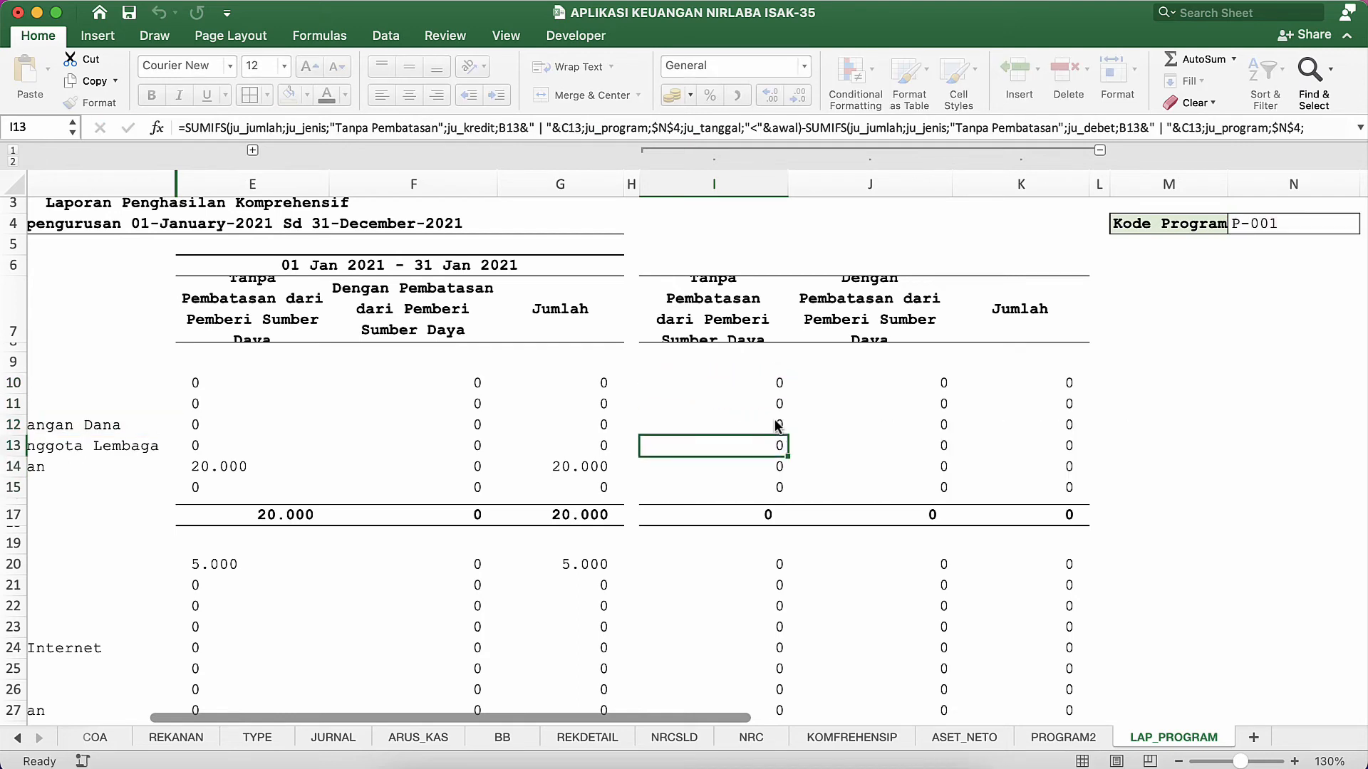
Check the programs and dates of the entries in the JURNAL sheet, and open the MENU sheet from COA.
click(331, 740)
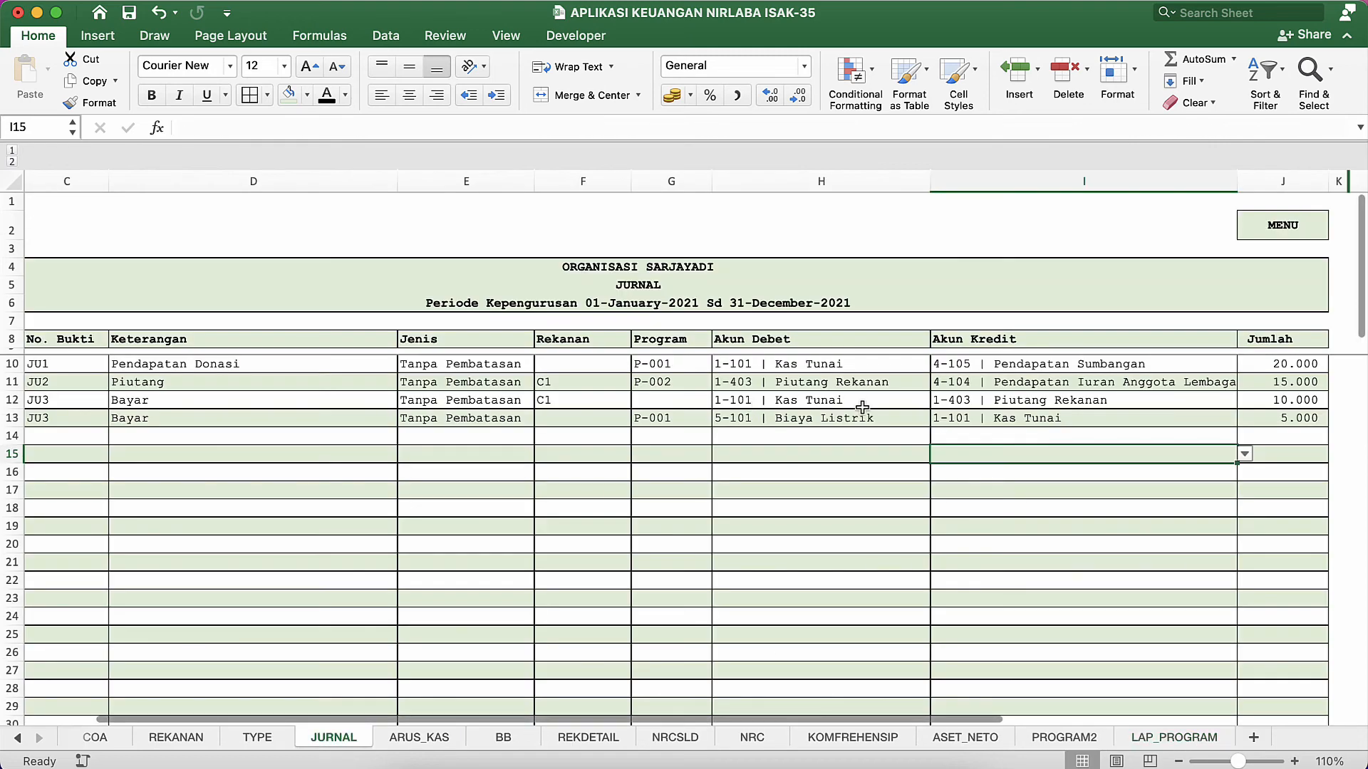
click(688, 426)
click(686, 418)
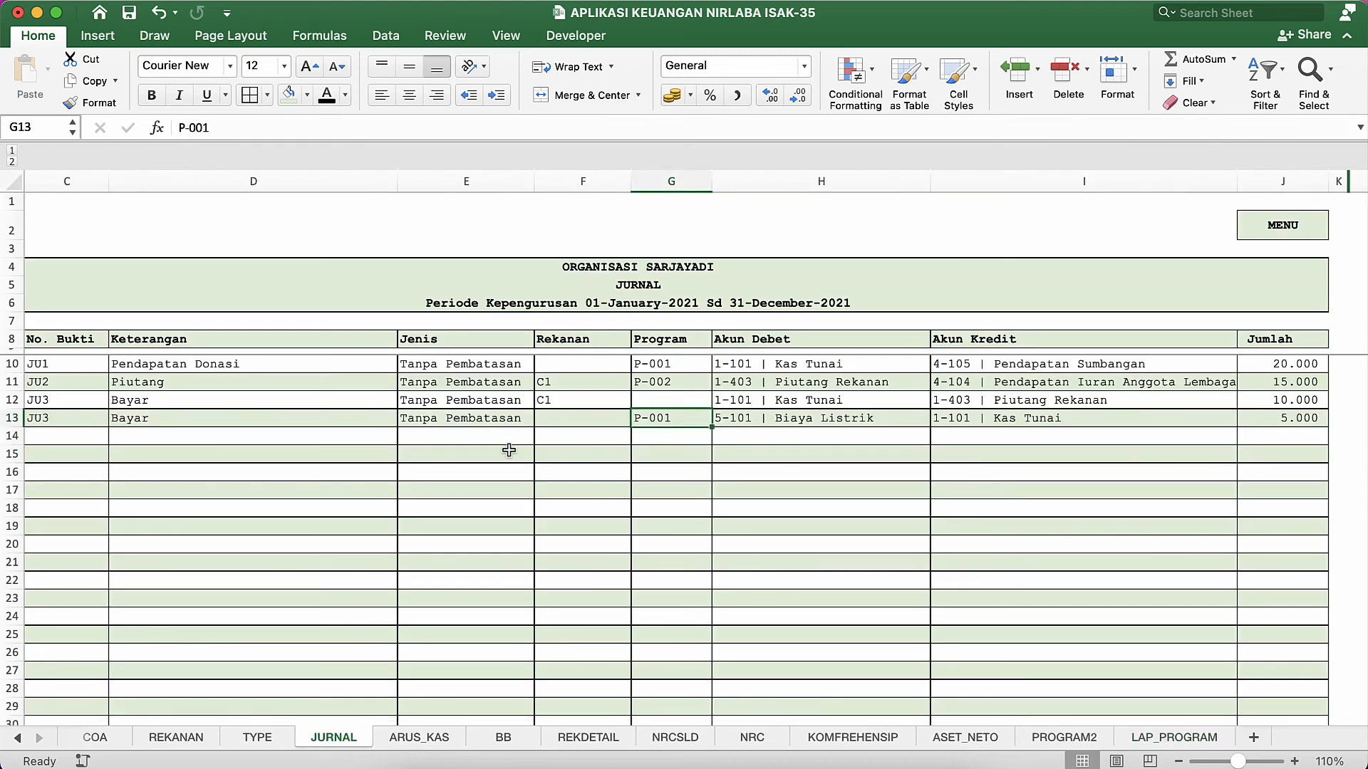
scroll(507, 449, left, 2)
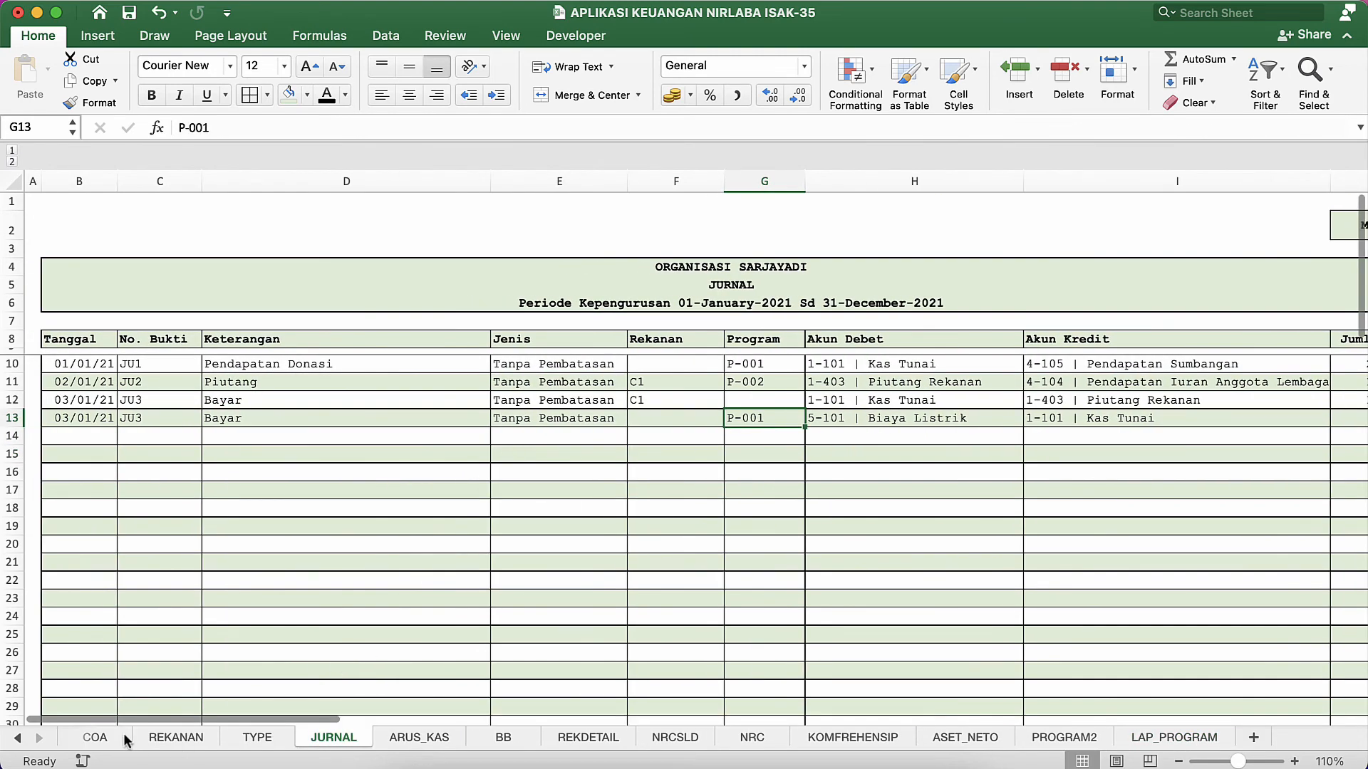
click(97, 737)
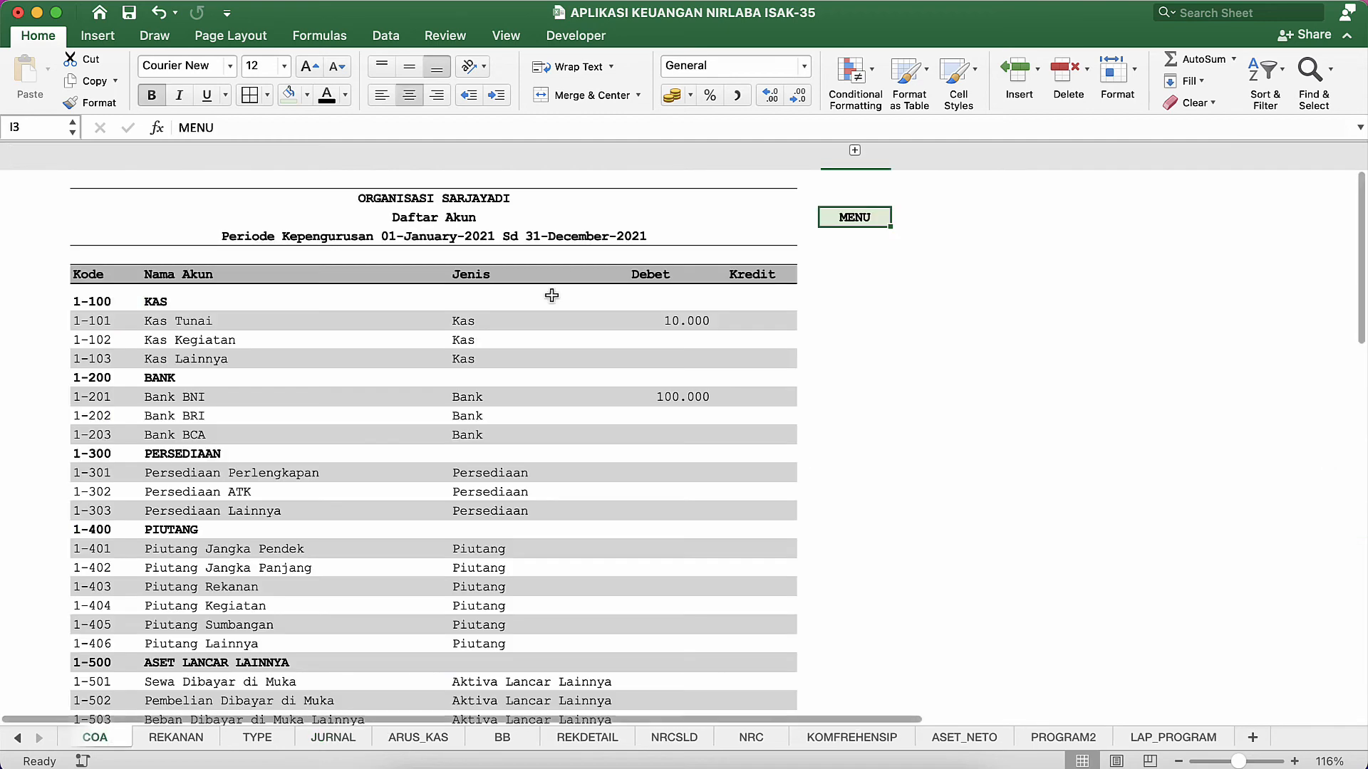
click(859, 217)
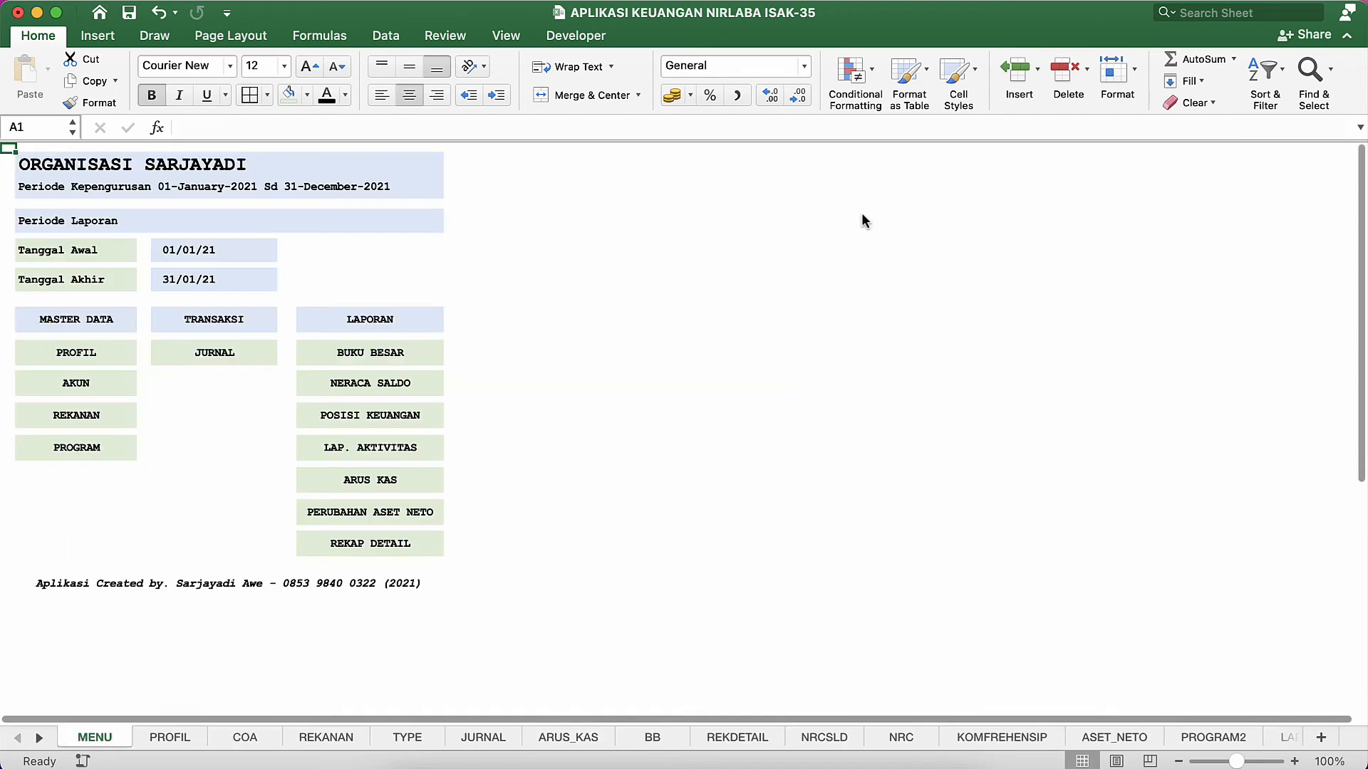
Check the report period's Tanggal Awal and Tanggal Akhir in the MENU sheet, and open the JURNAL sheet.
double_click(175, 250)
double_click(201, 280)
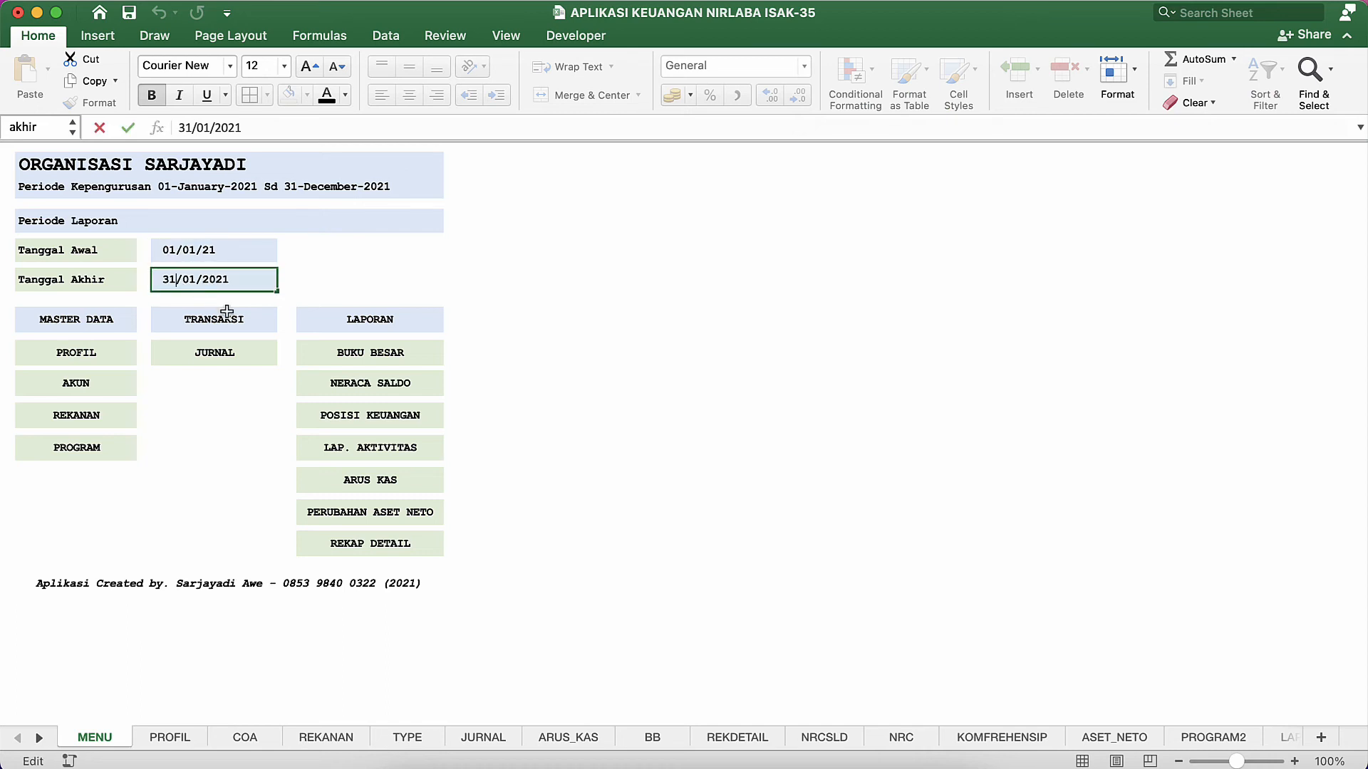
text(`)
key(BackSpace)
key(Return)
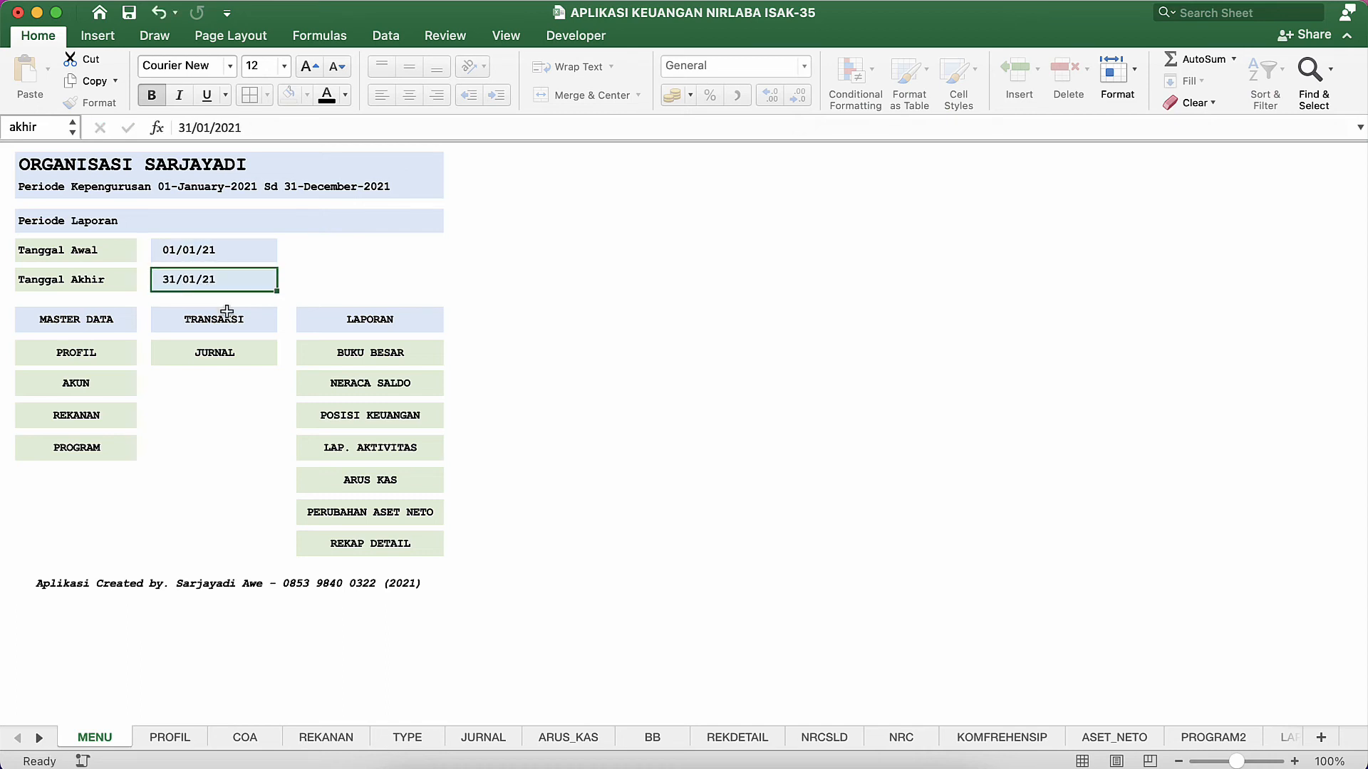
click(235, 453)
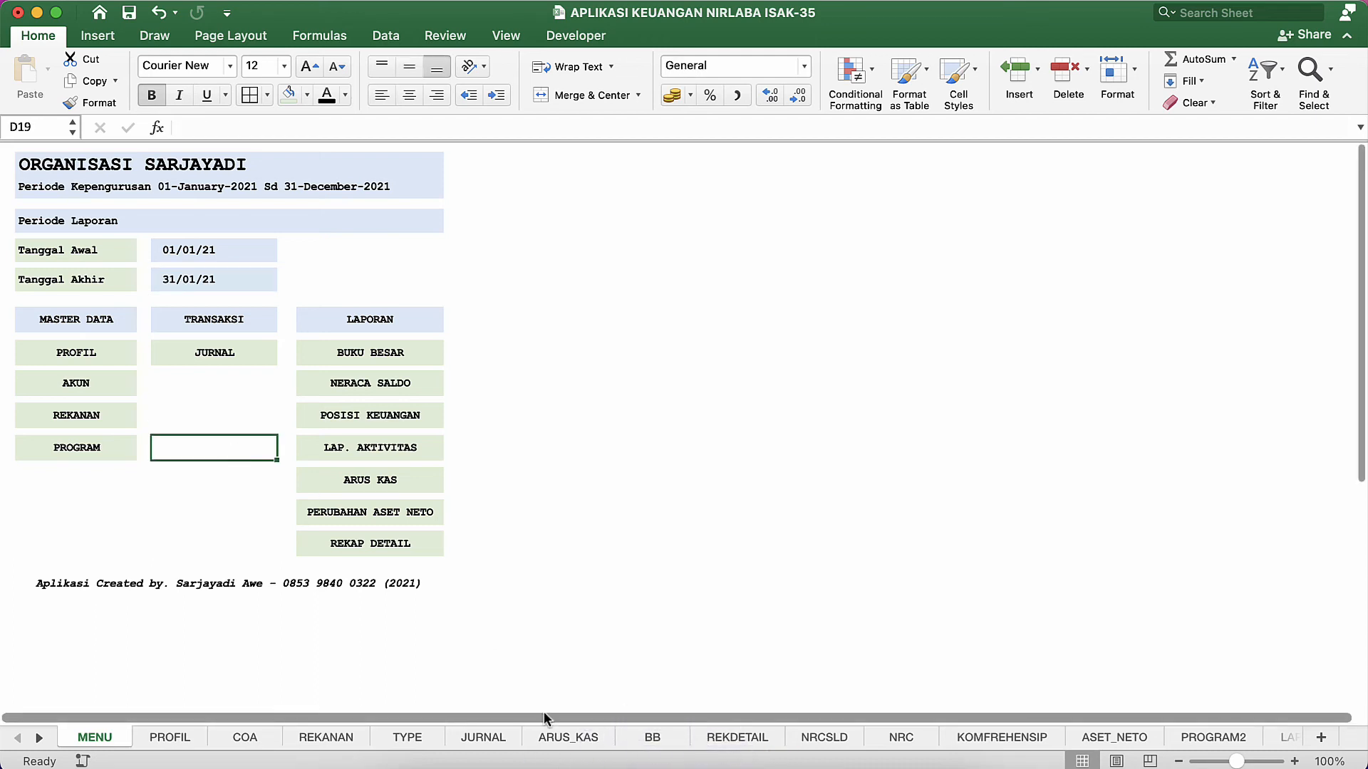
click(482, 737)
Change the date of the Biaya Listrik entry in JURNAL cell B13 to 03/04/2021.
double_click(77, 417)
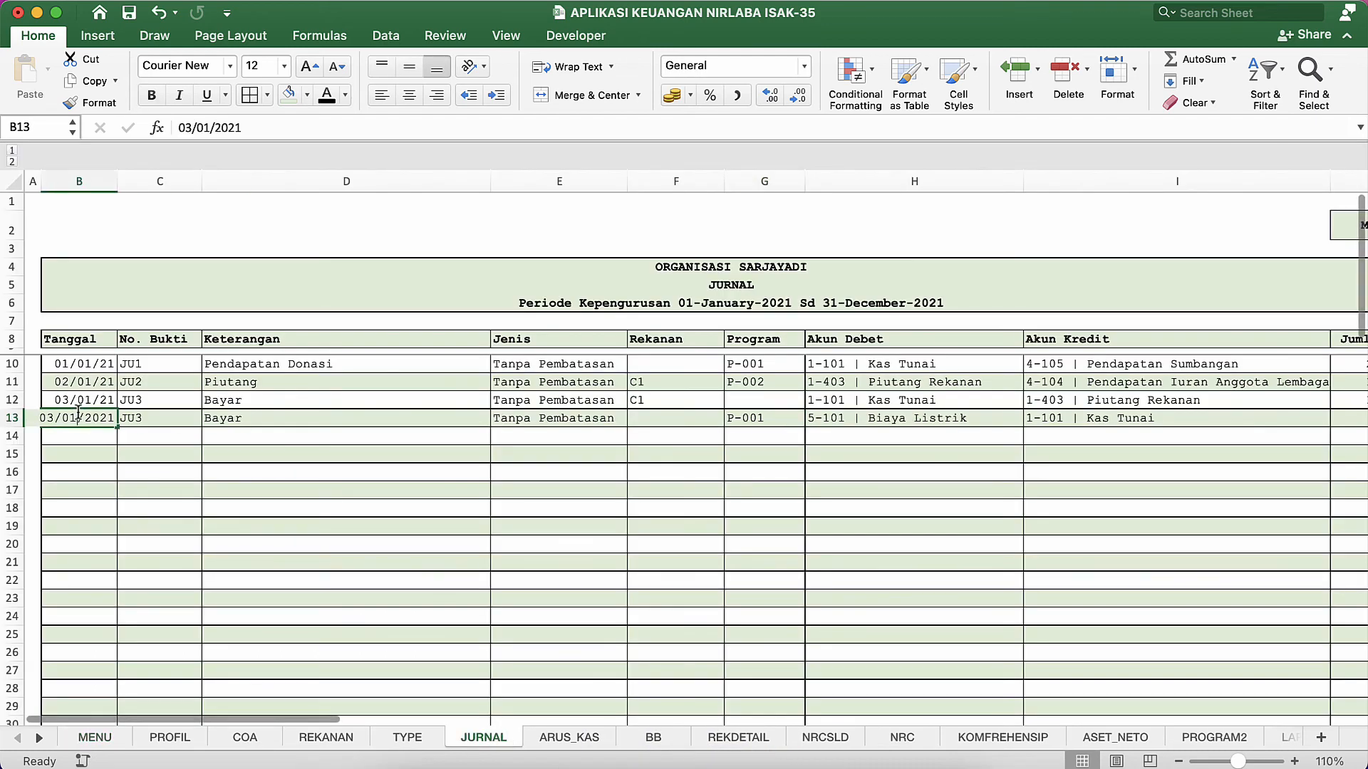
key(BackSpace)
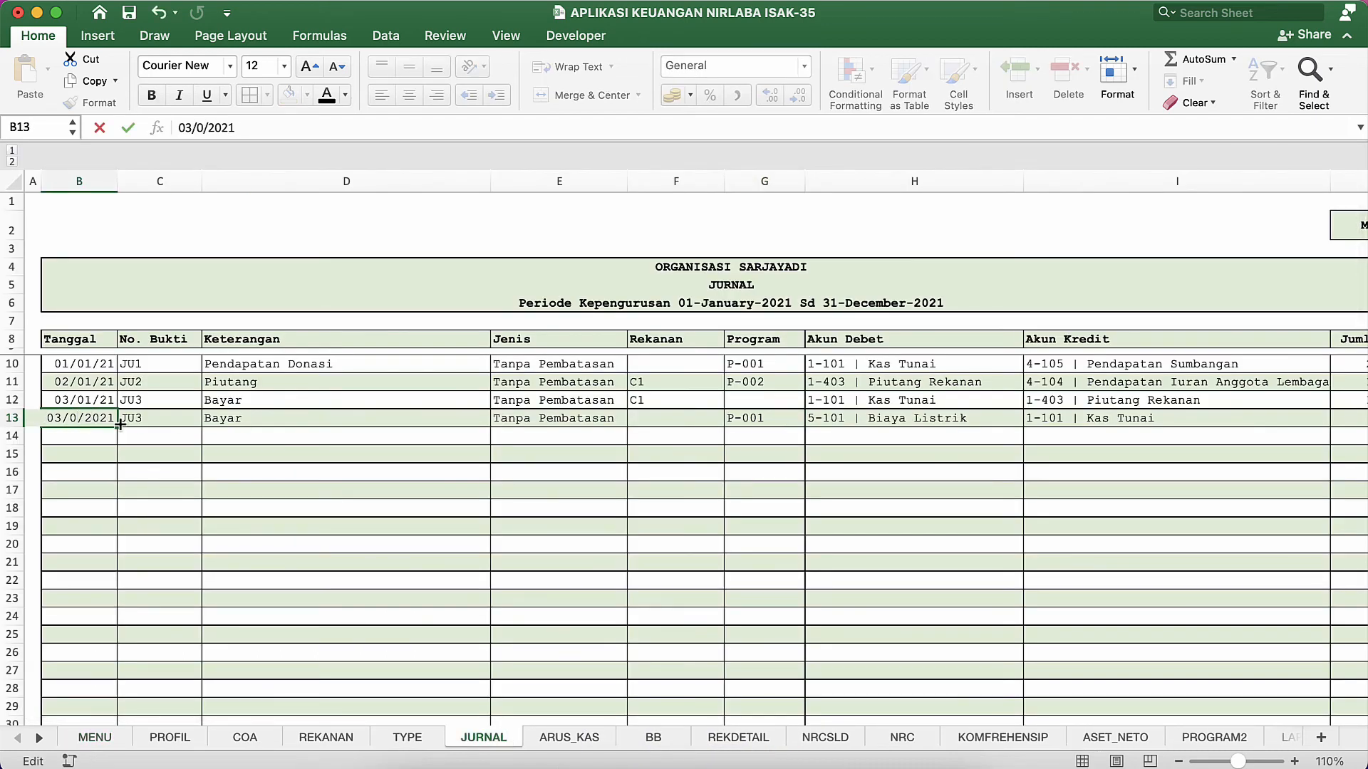
text(4)
key(Return)
click(247, 451)
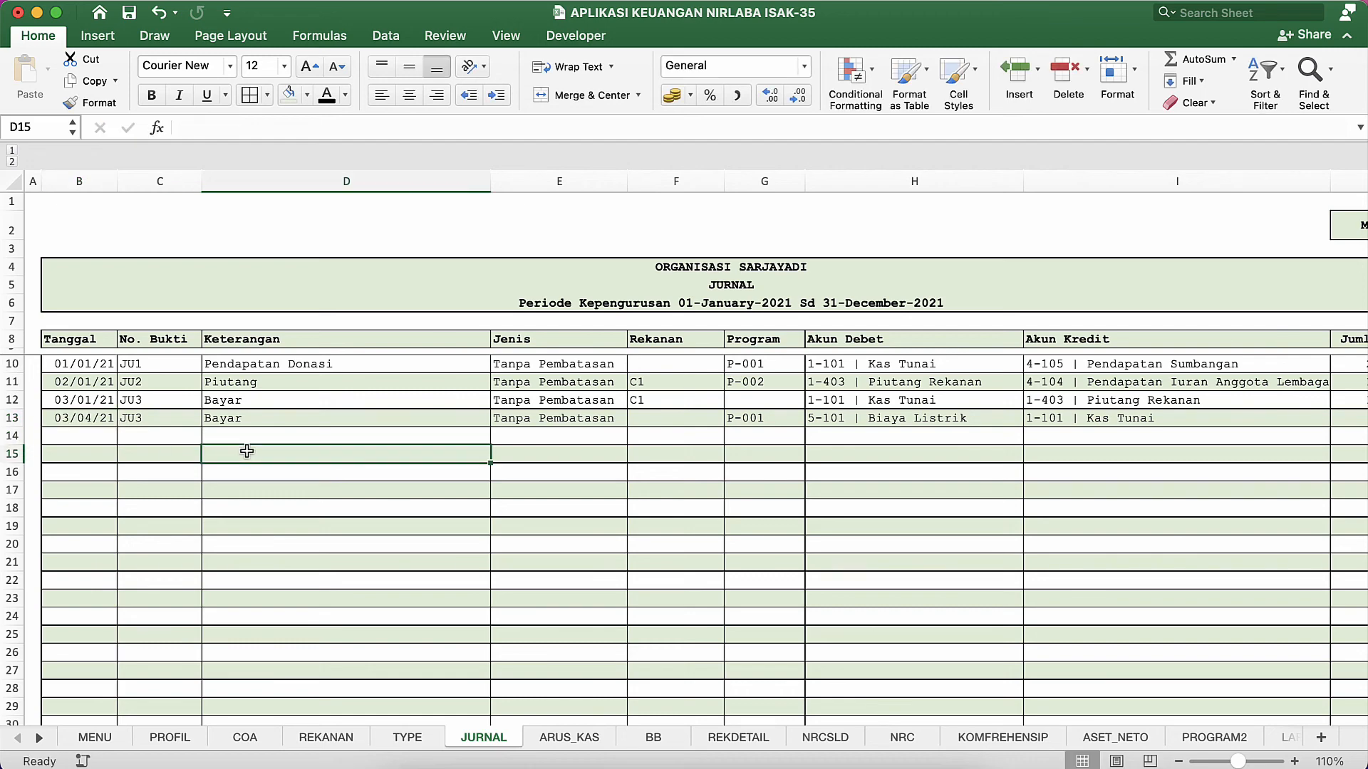
scroll(711, 464, right, 3)
scroll(711, 464, left, 3)
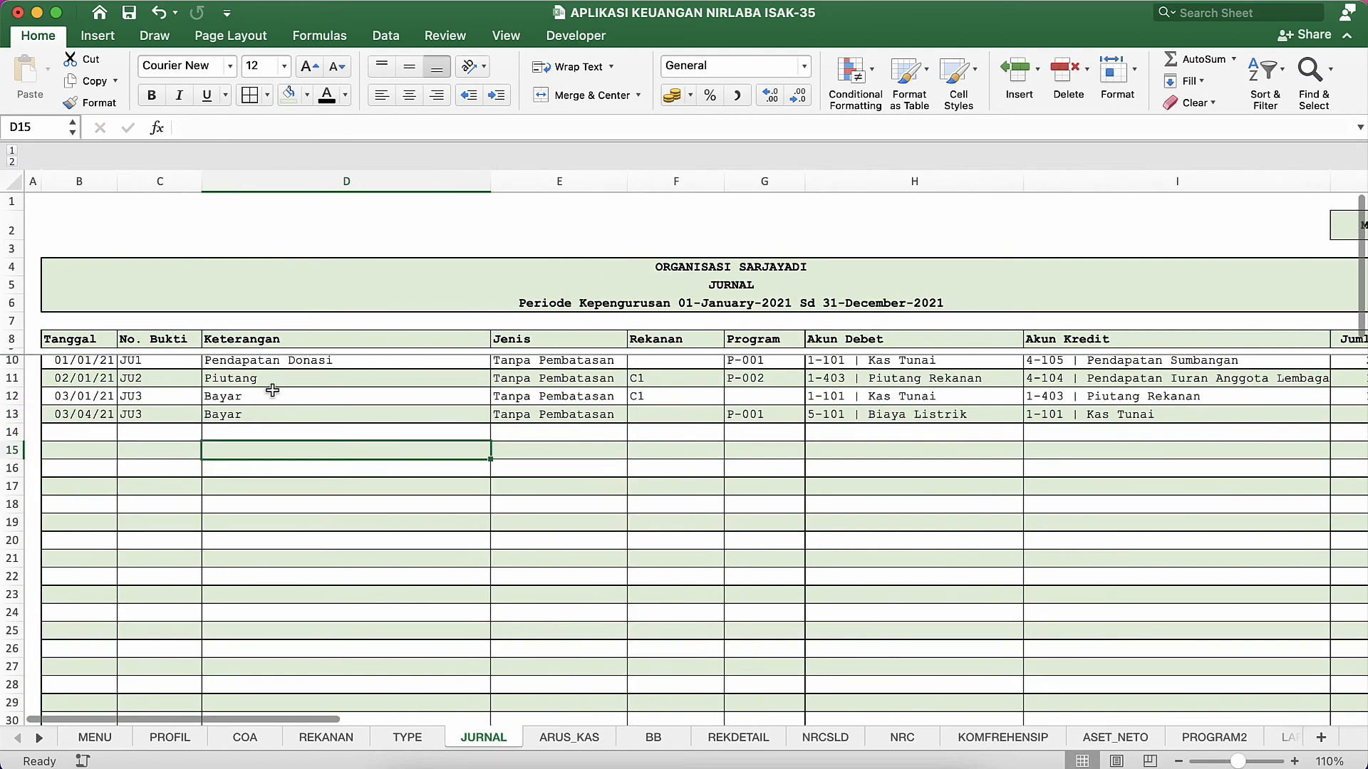
Set the date of the Biaya Listrik entry in JURNAL cell B13 to 1/01/2020.
double_click(89, 412)
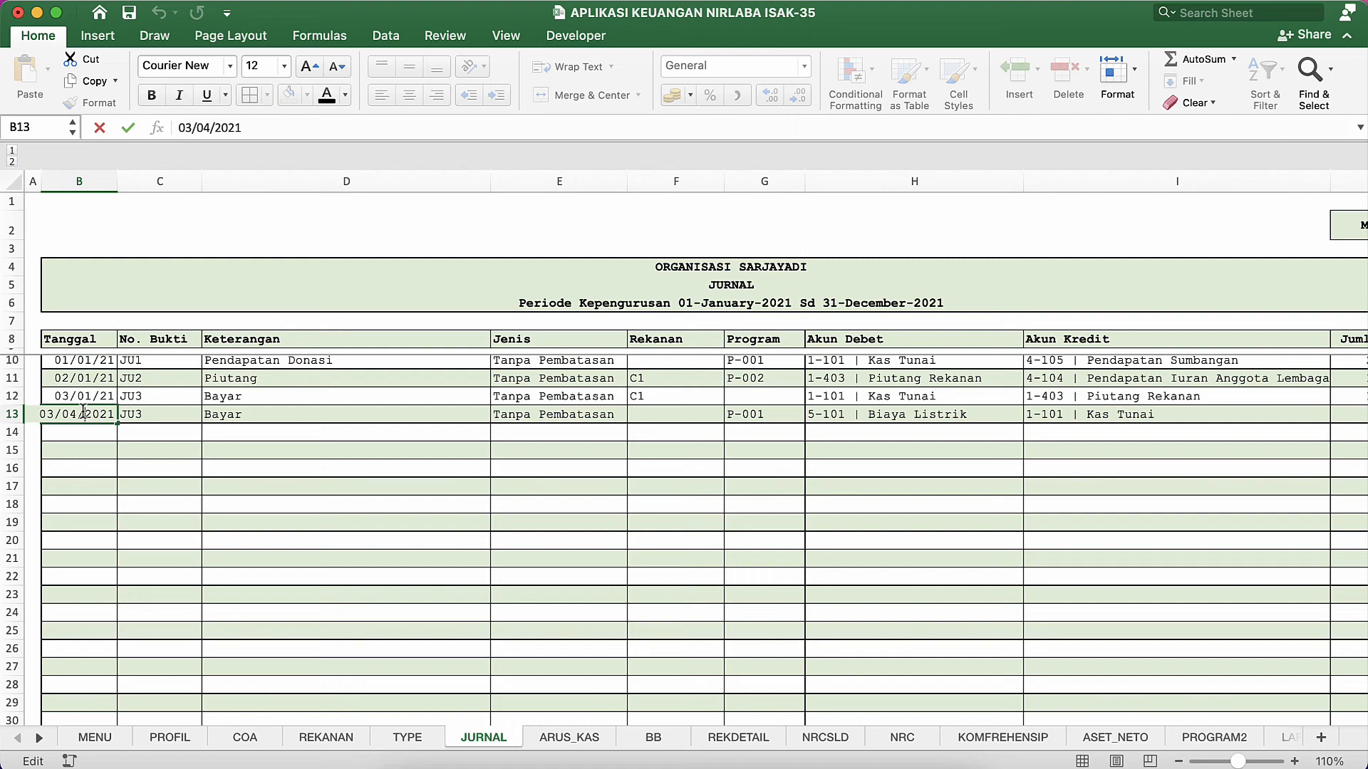
key(BackSpace)
key(BackSpace)
text(1)
key(BackSpace)
key(BackSpace)
text(1)
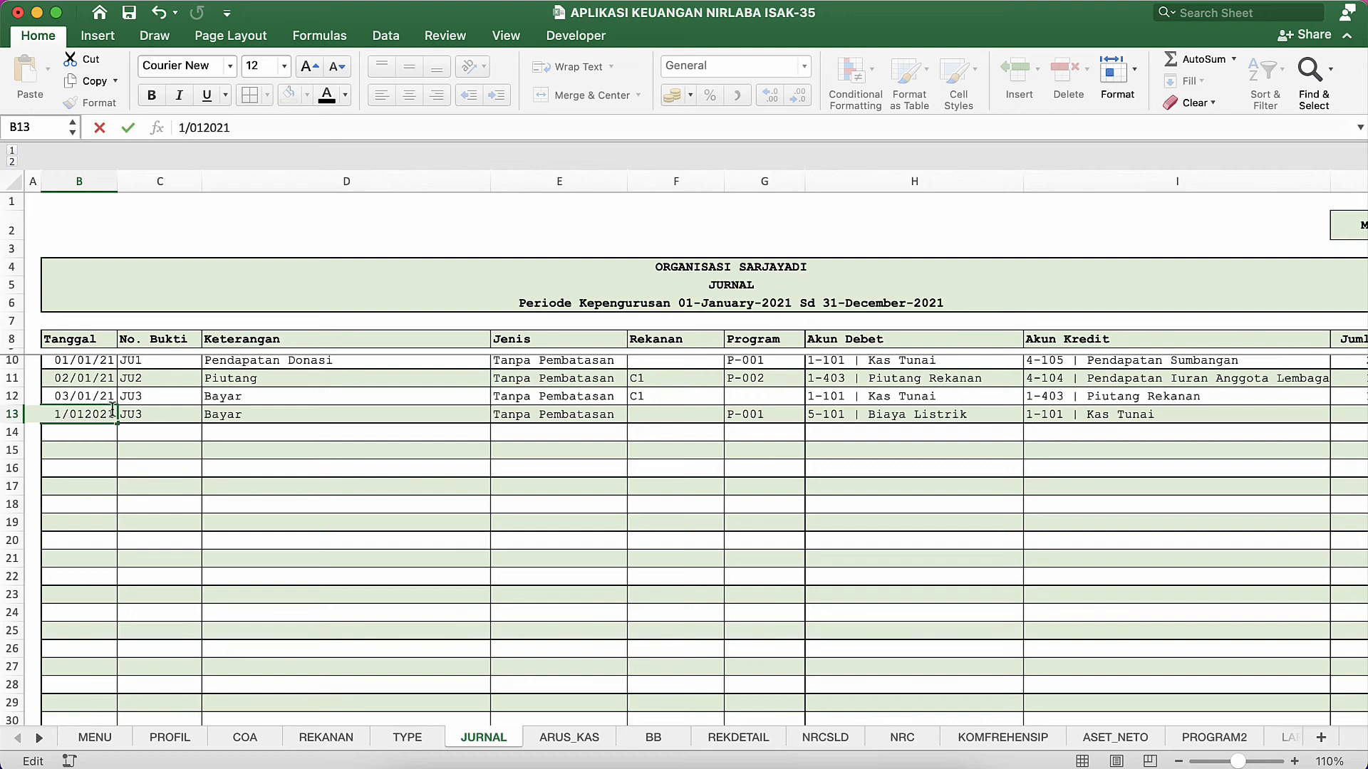
key(BackSpace)
text(0)
key(Return)
click(87, 415)
double_click(87, 414)
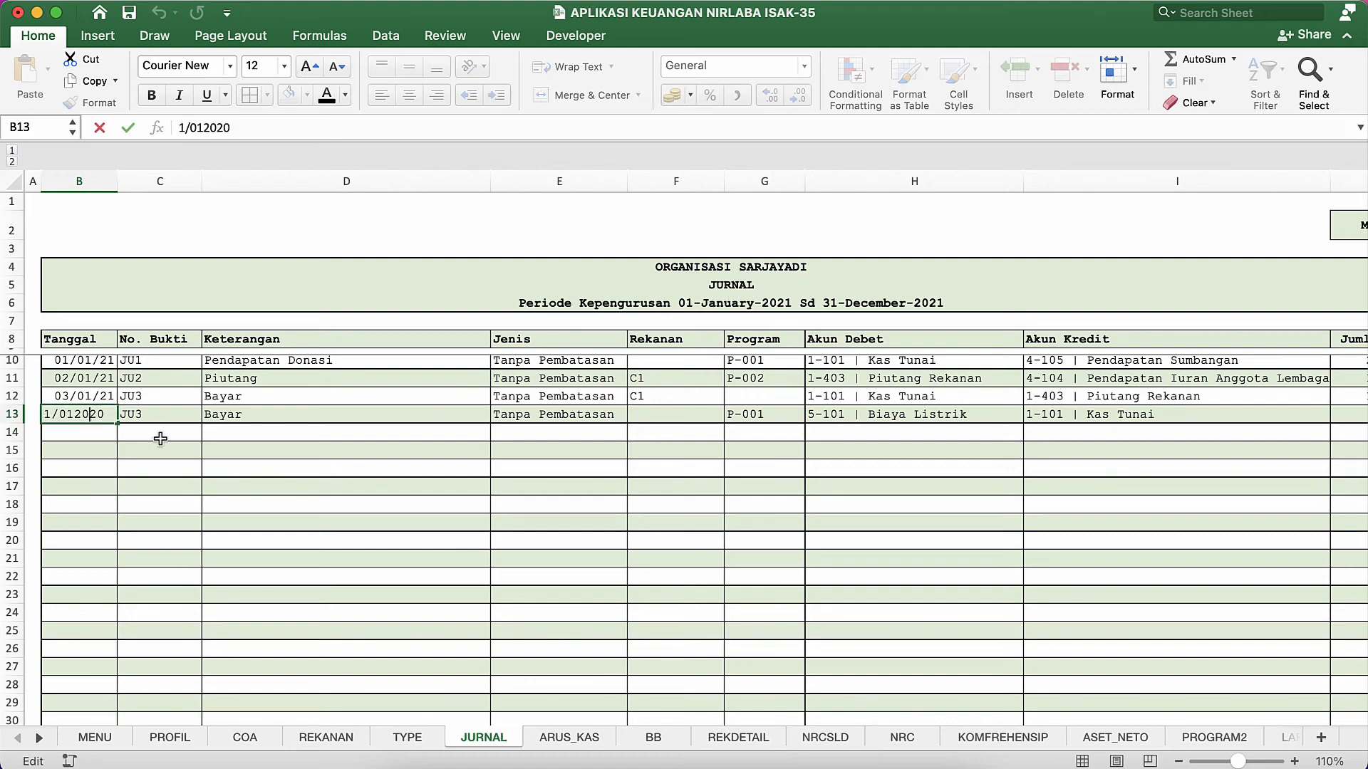
text(/)
key(Return)
click(83, 404)
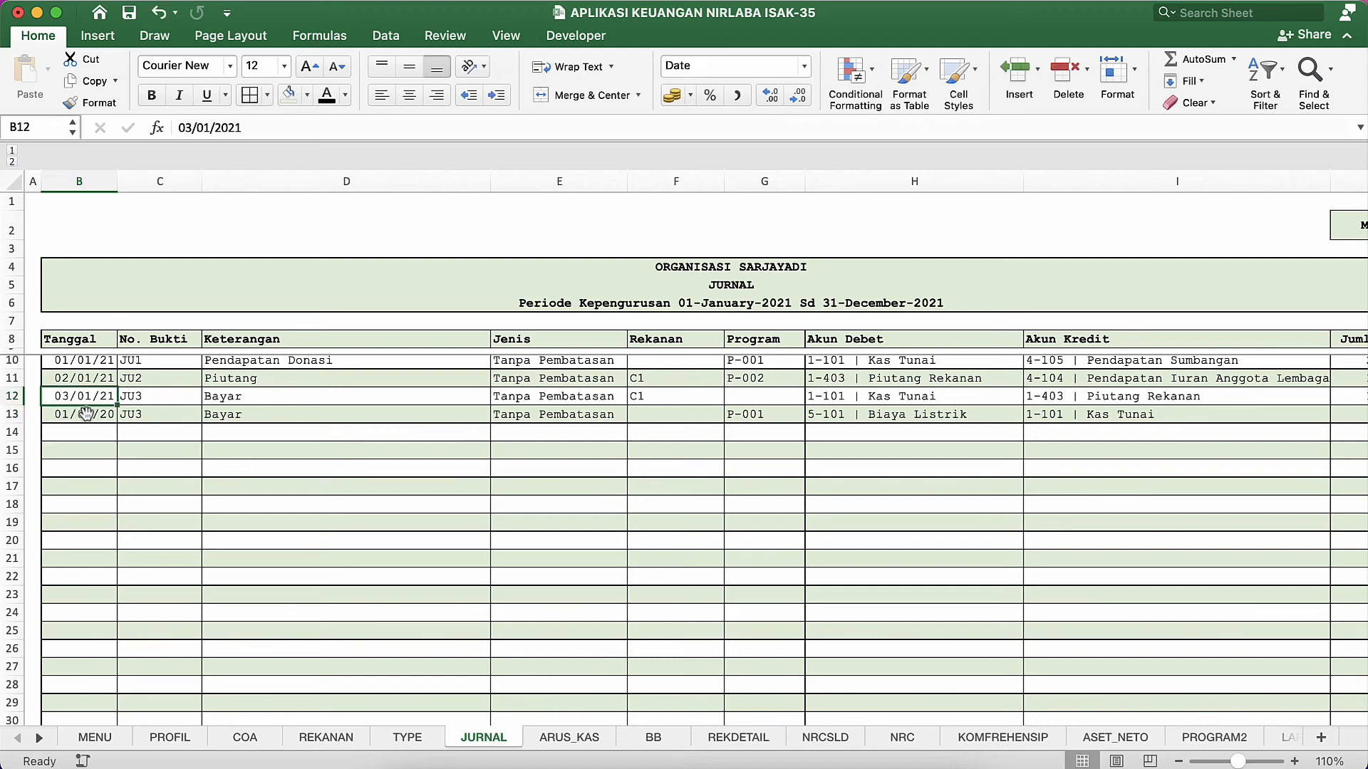
click(84, 414)
click(194, 414)
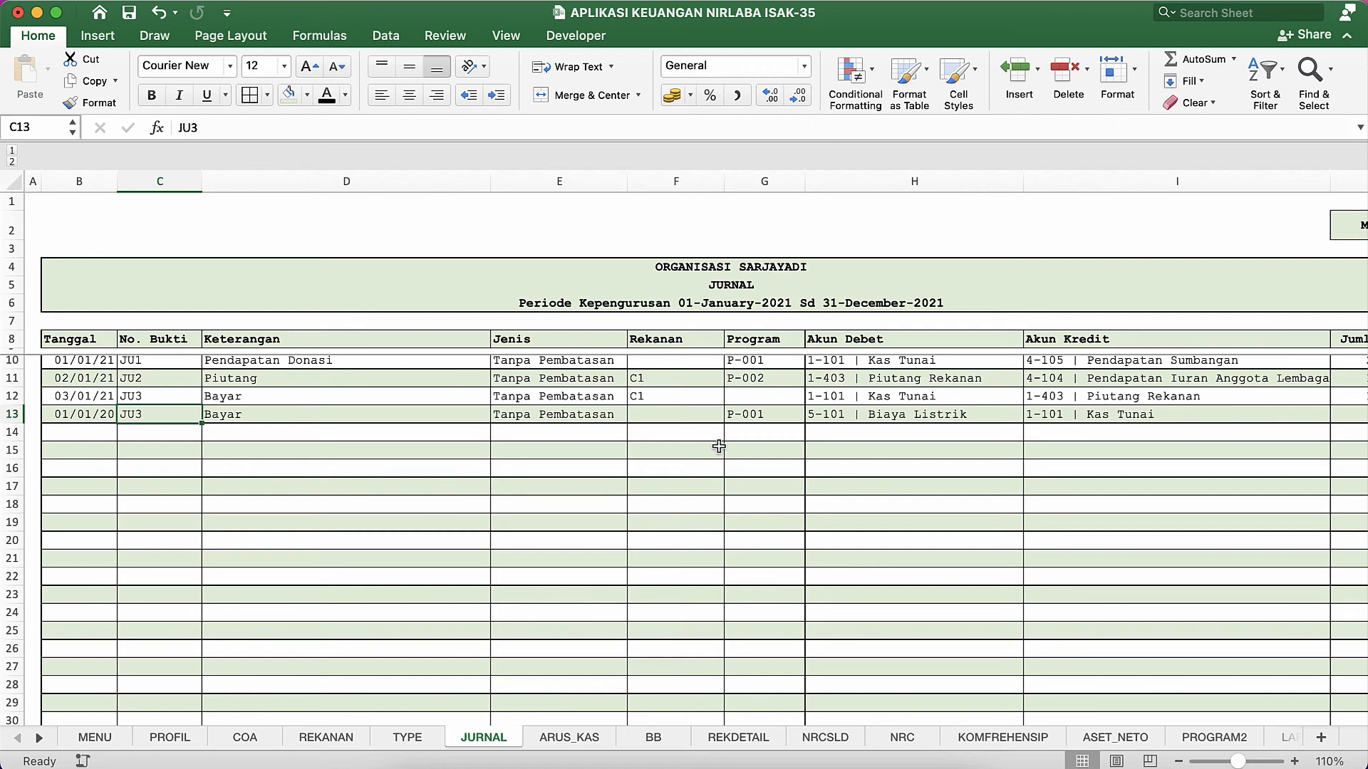
Examine the column I formulas for the Pendapatan and Beban accounts in LAP_PROGRAM against the entries in JURNAL.
scroll(895, 480, right, 3)
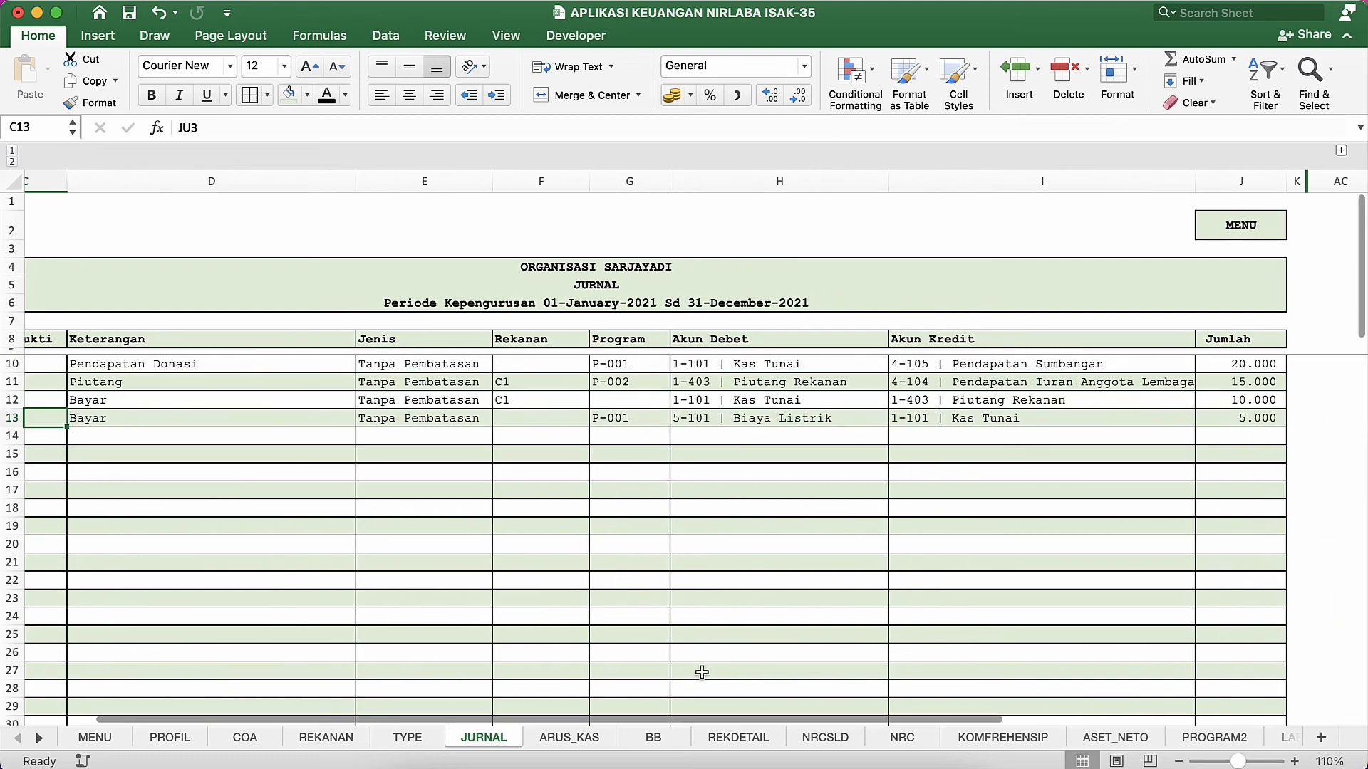
click(1224, 738)
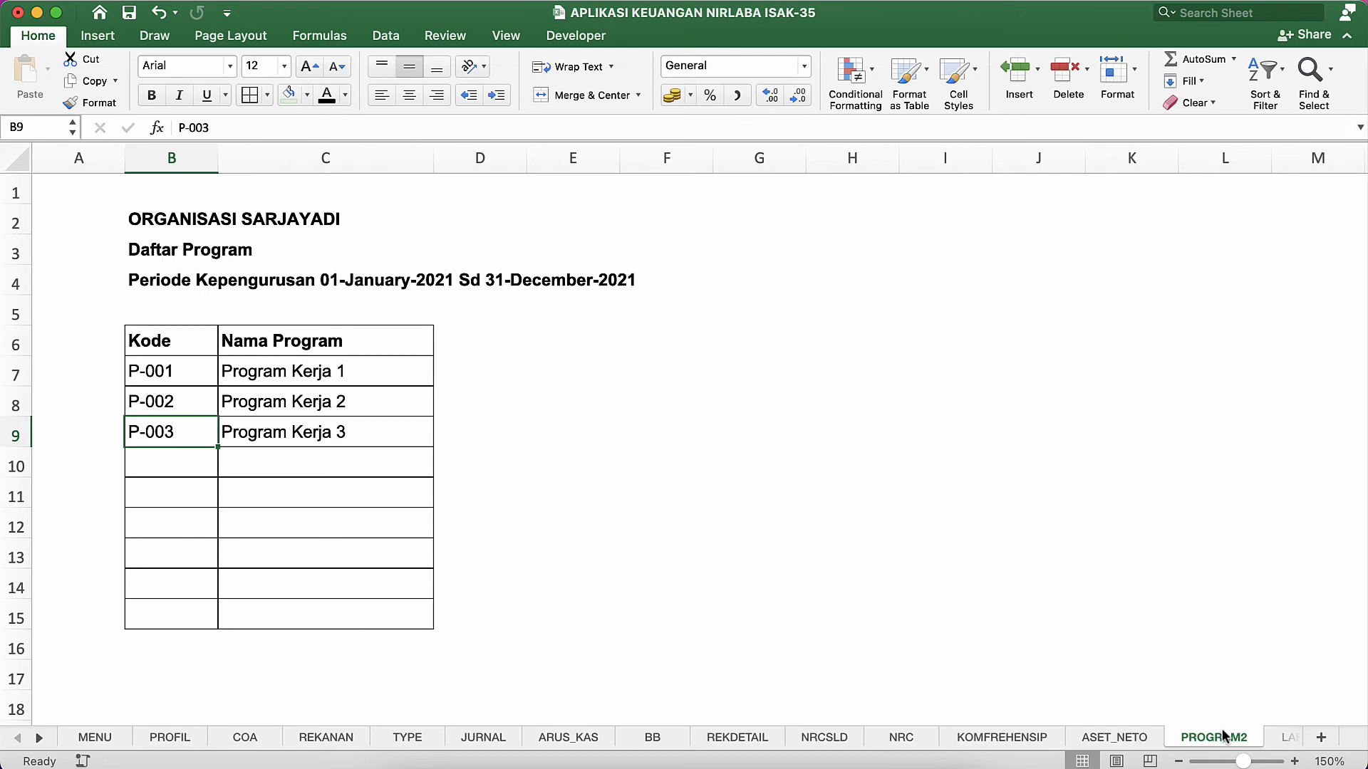
click(1279, 738)
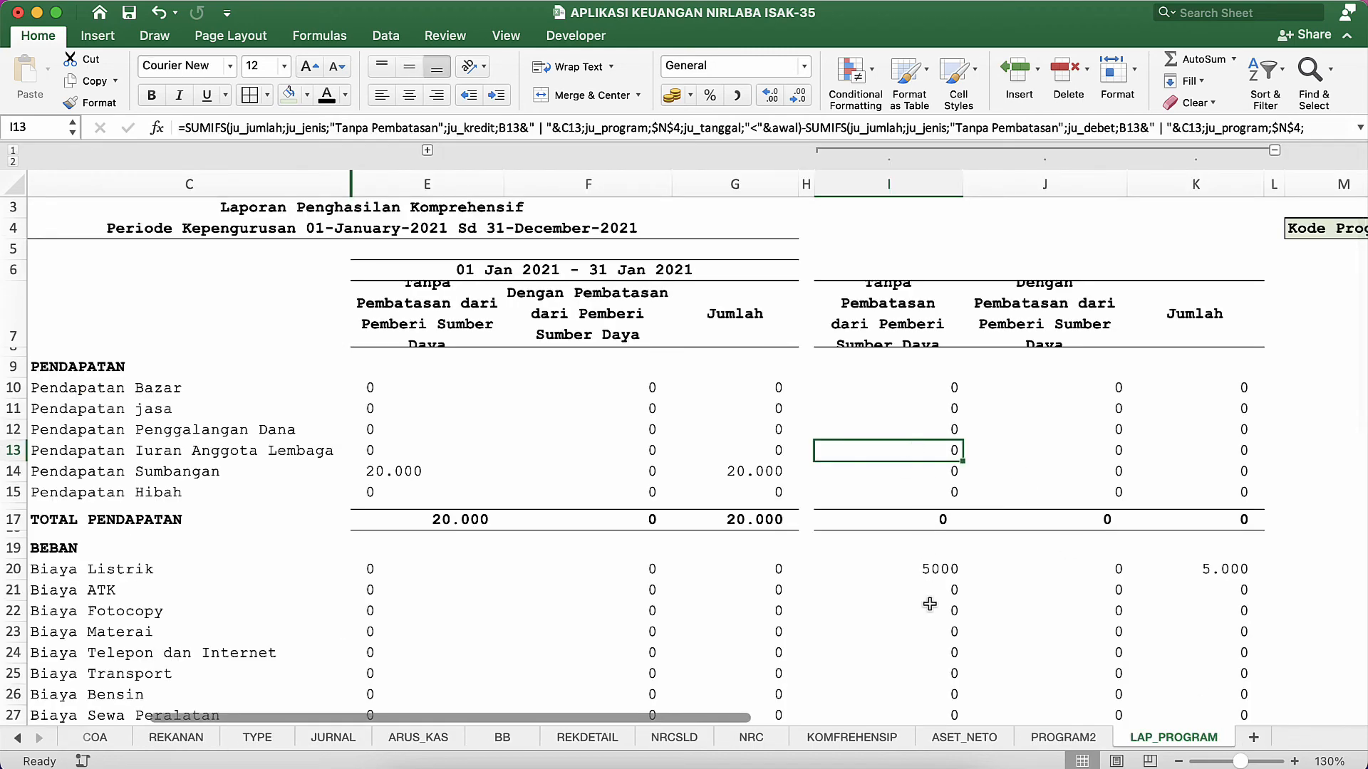
click(941, 574)
click(933, 643)
scroll(933, 643, down, 3)
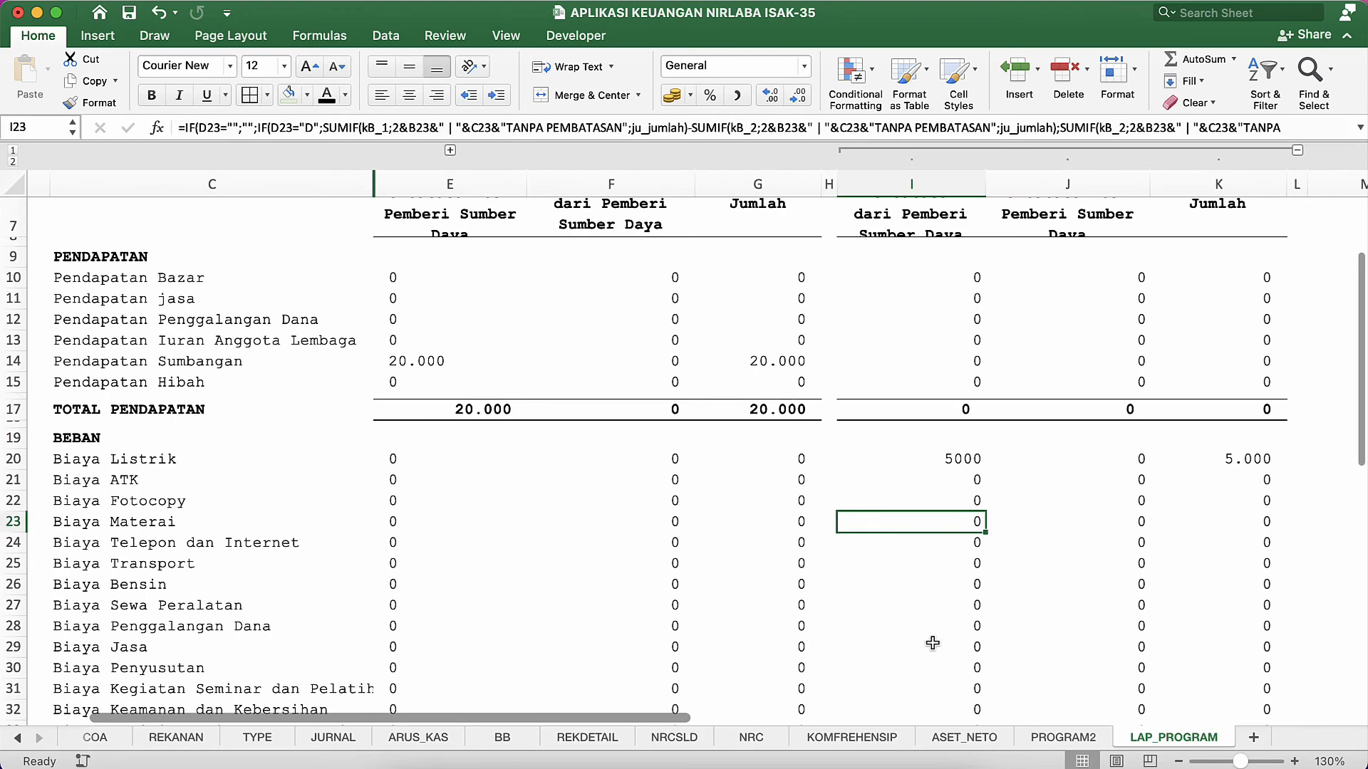
click(861, 478)
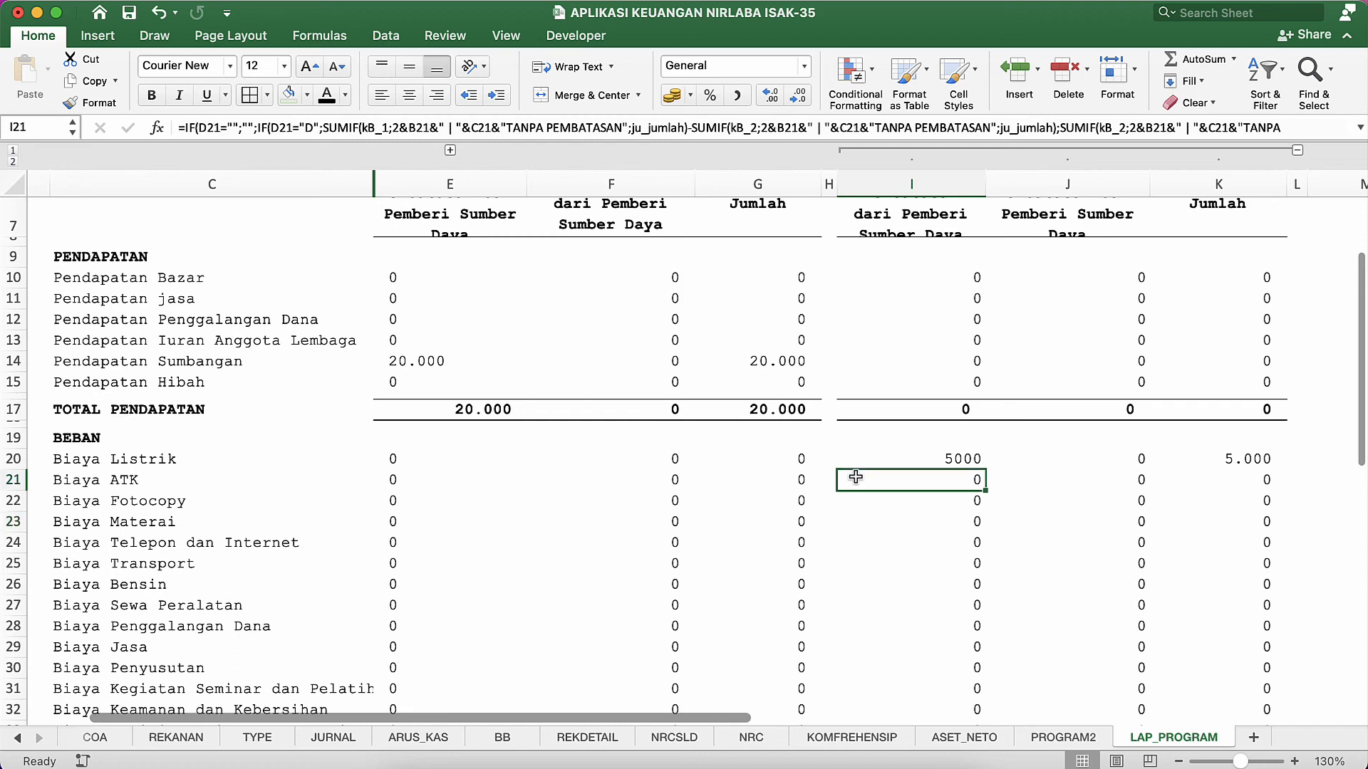
click(937, 549)
click(951, 322)
click(958, 266)
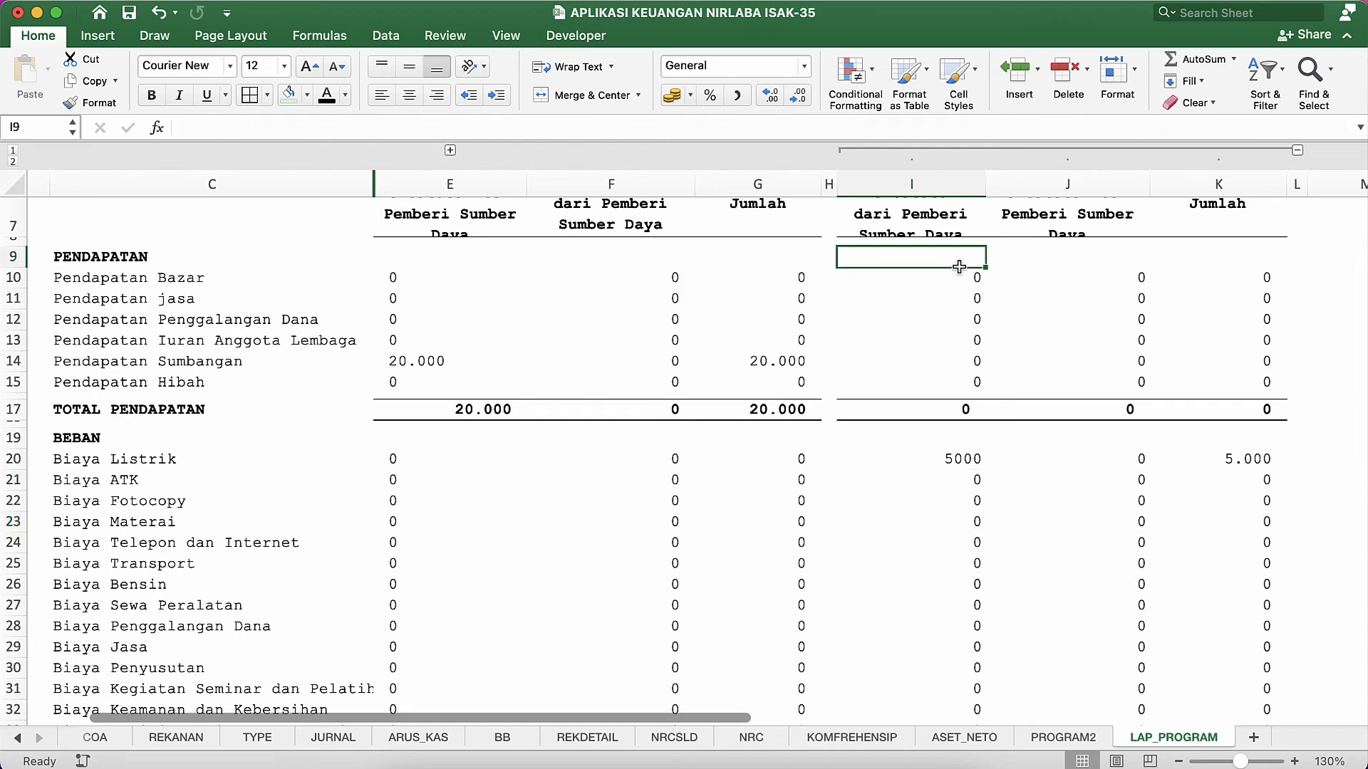
click(960, 294)
click(965, 335)
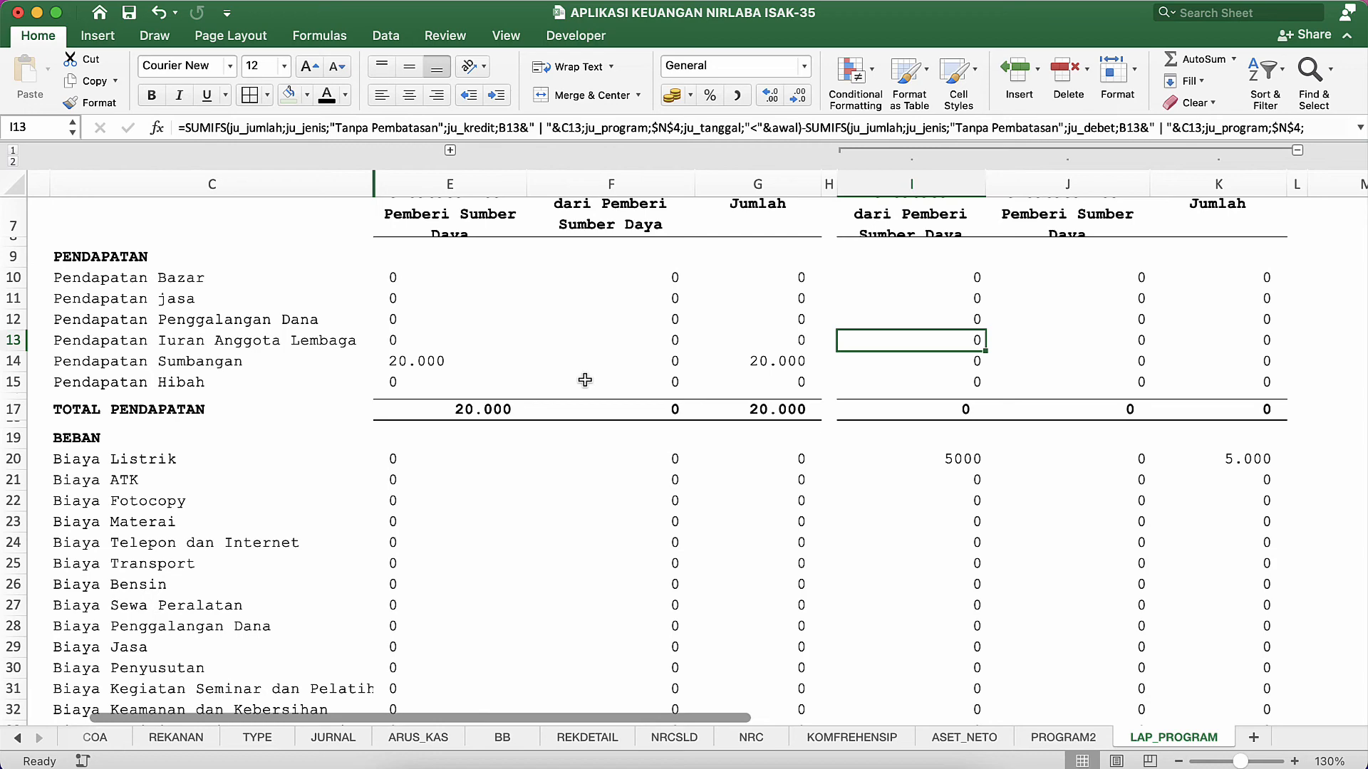
click(340, 738)
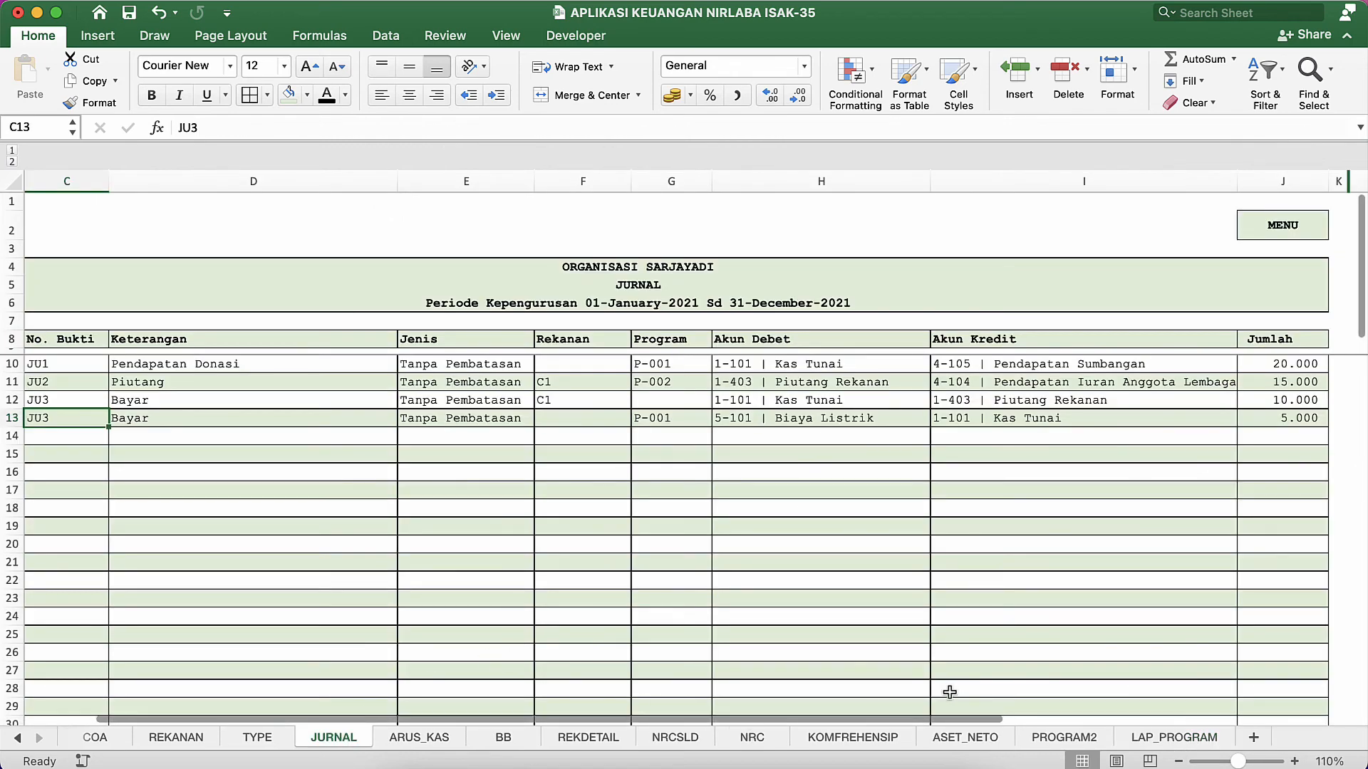
click(1163, 737)
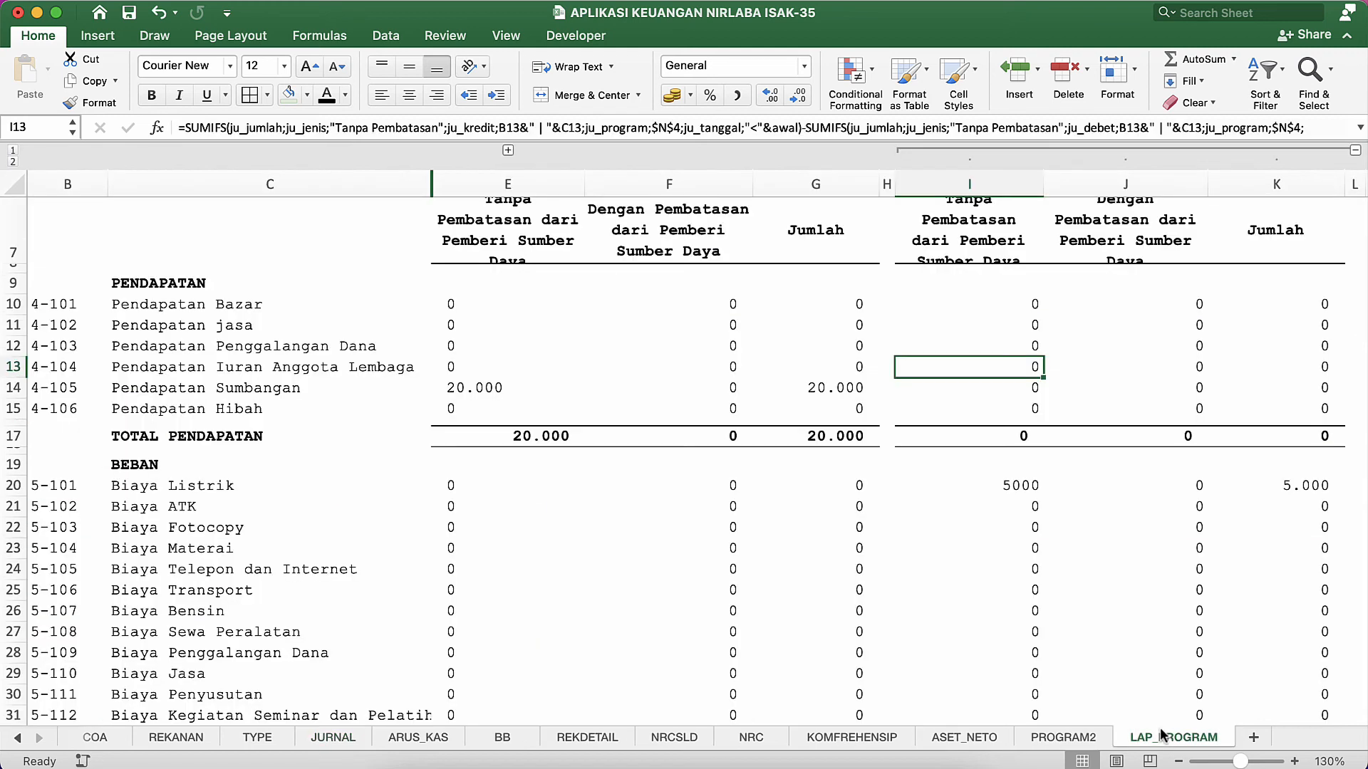
click(1020, 486)
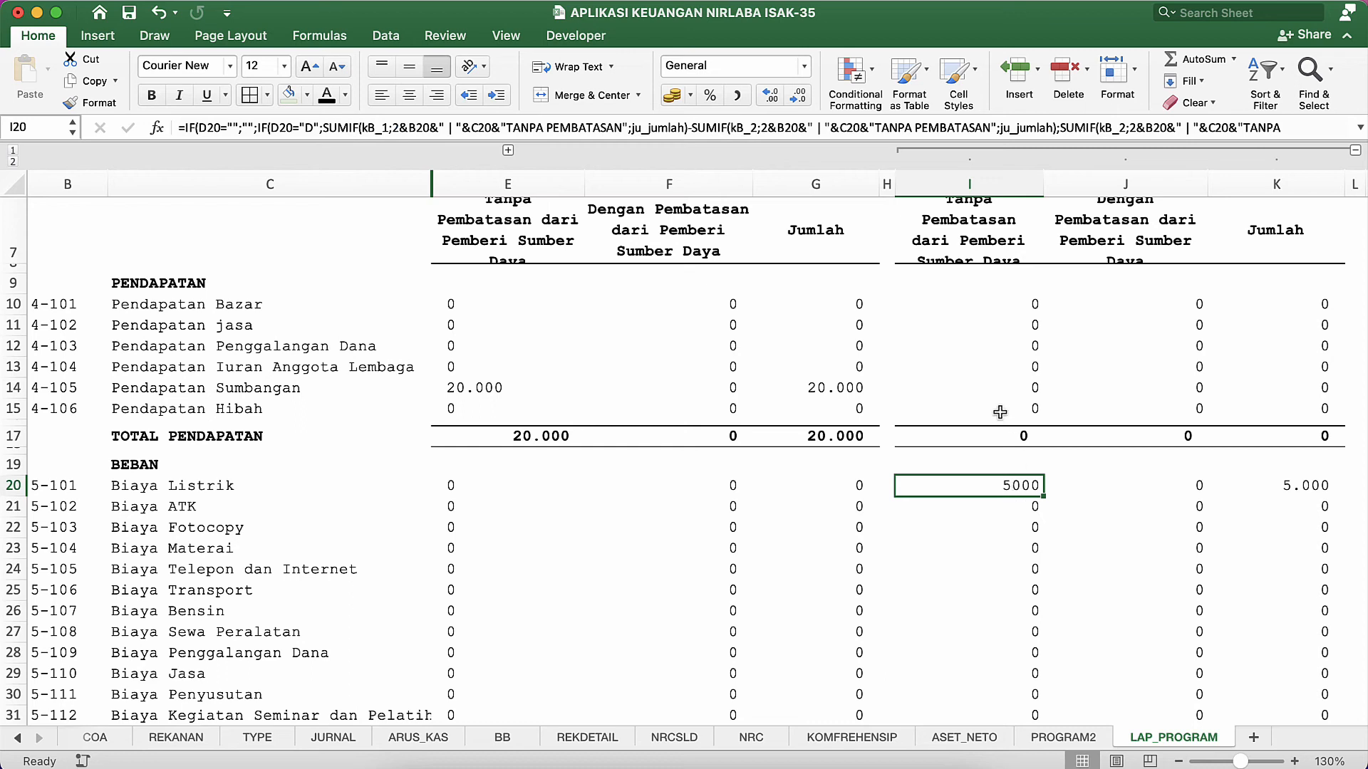
Copy the SUMIFS formula from I15 (Pendapatan Hibah) into I20 for Biaya Listrik, replacing the old IF formula.
click(1019, 308)
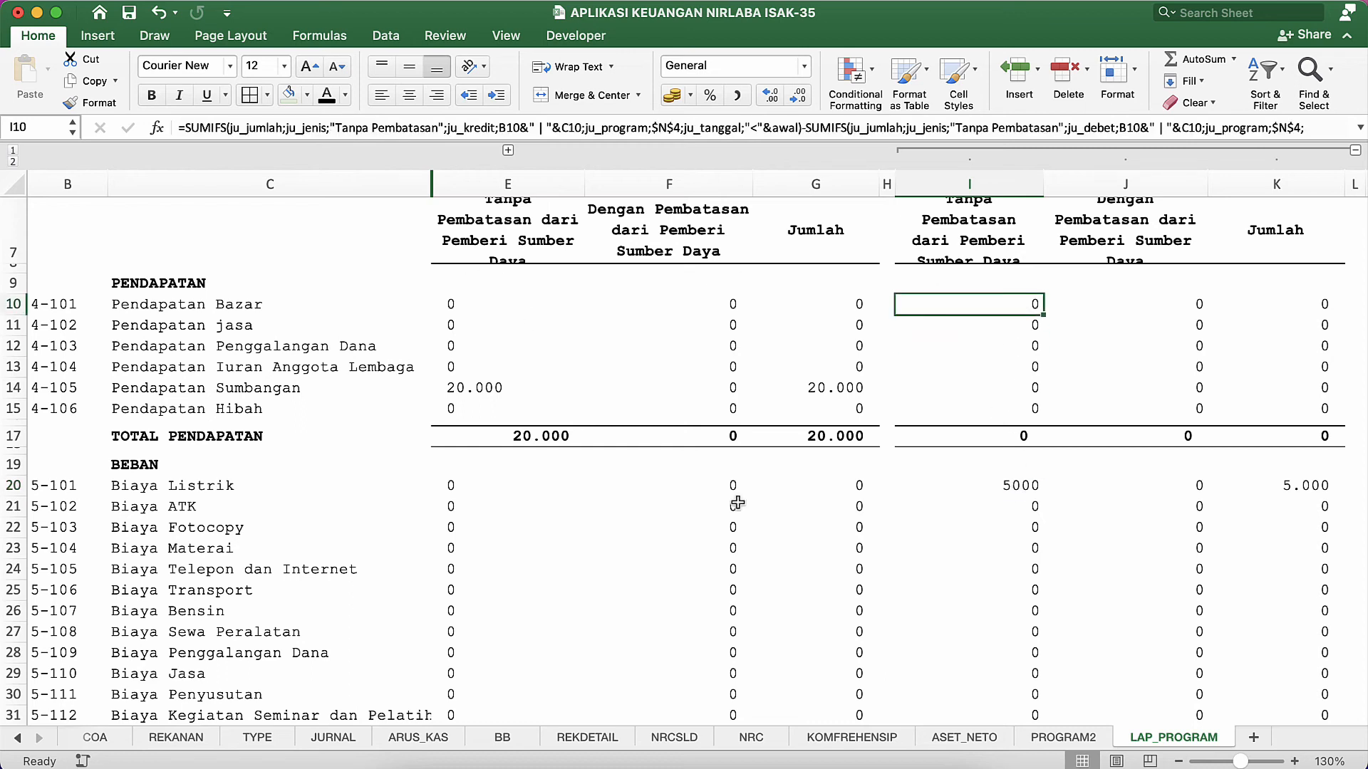
key(Down)
key(Down)
key(Down)
key(Down)
key(Down)
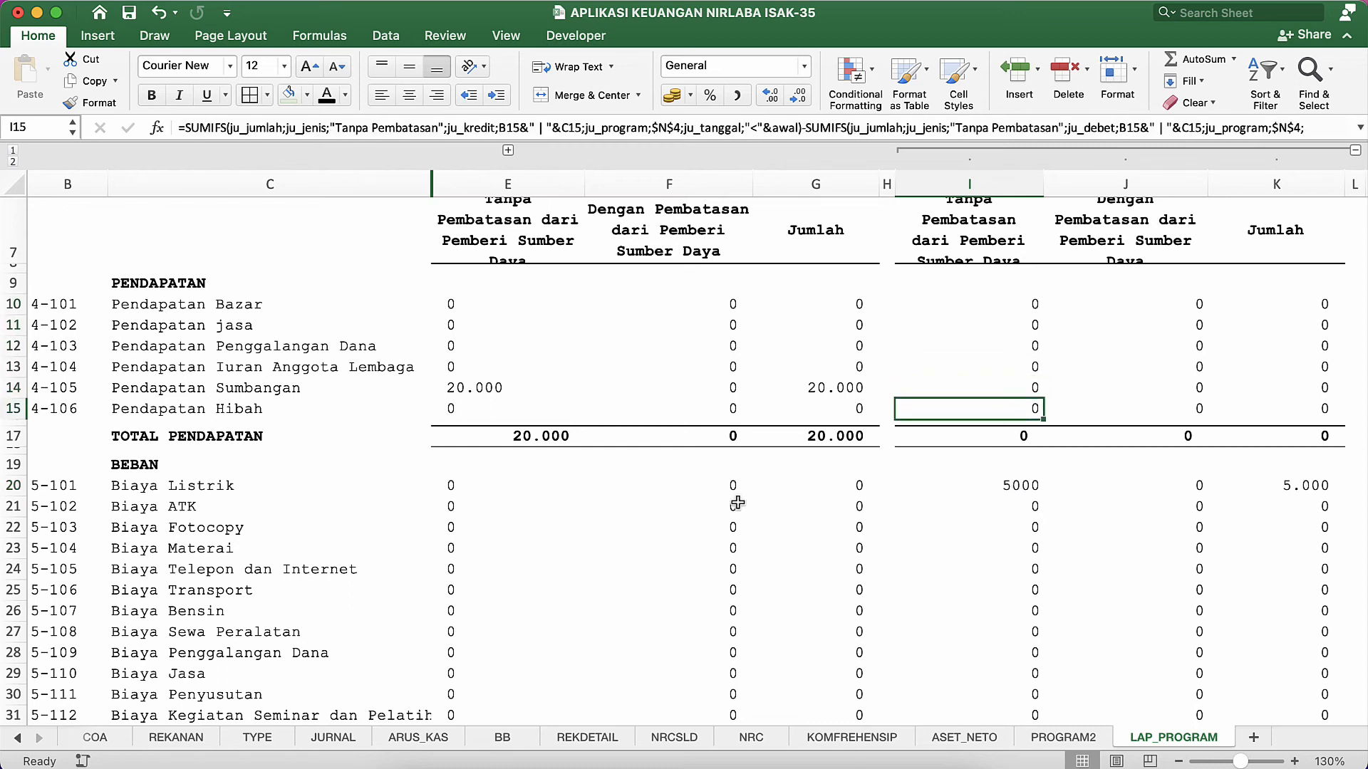
key(super+c)
key(Down)
key(Down)
key(Down)
key(Down)
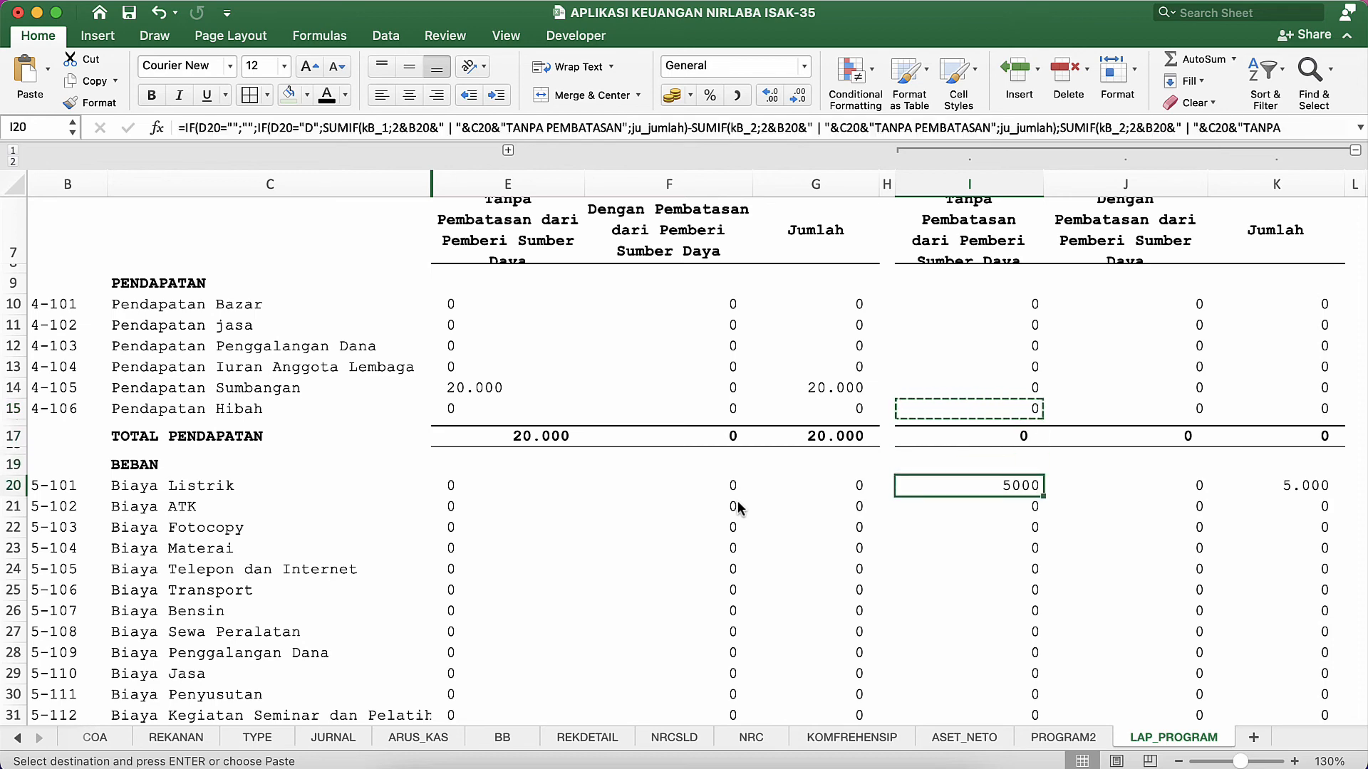
key(super+shift+Down)
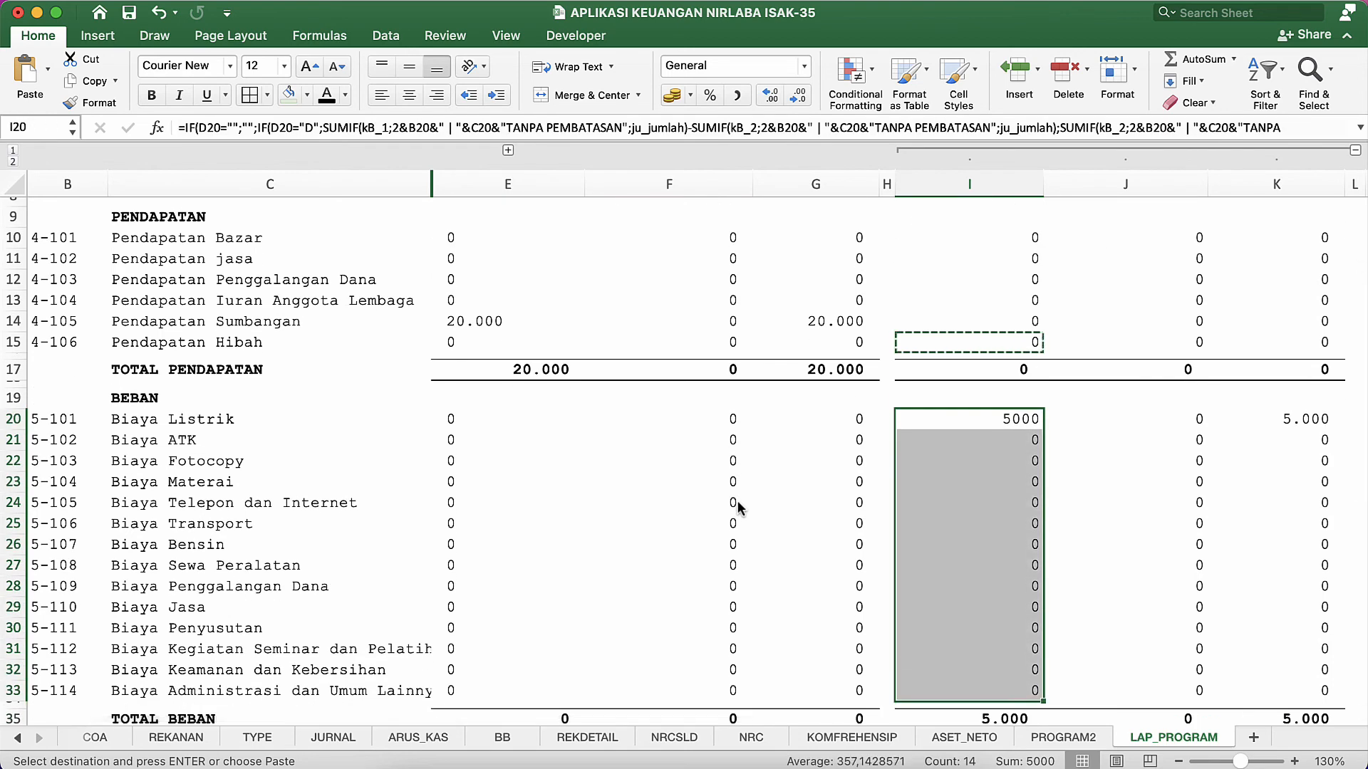
click(1022, 425)
key(Return)
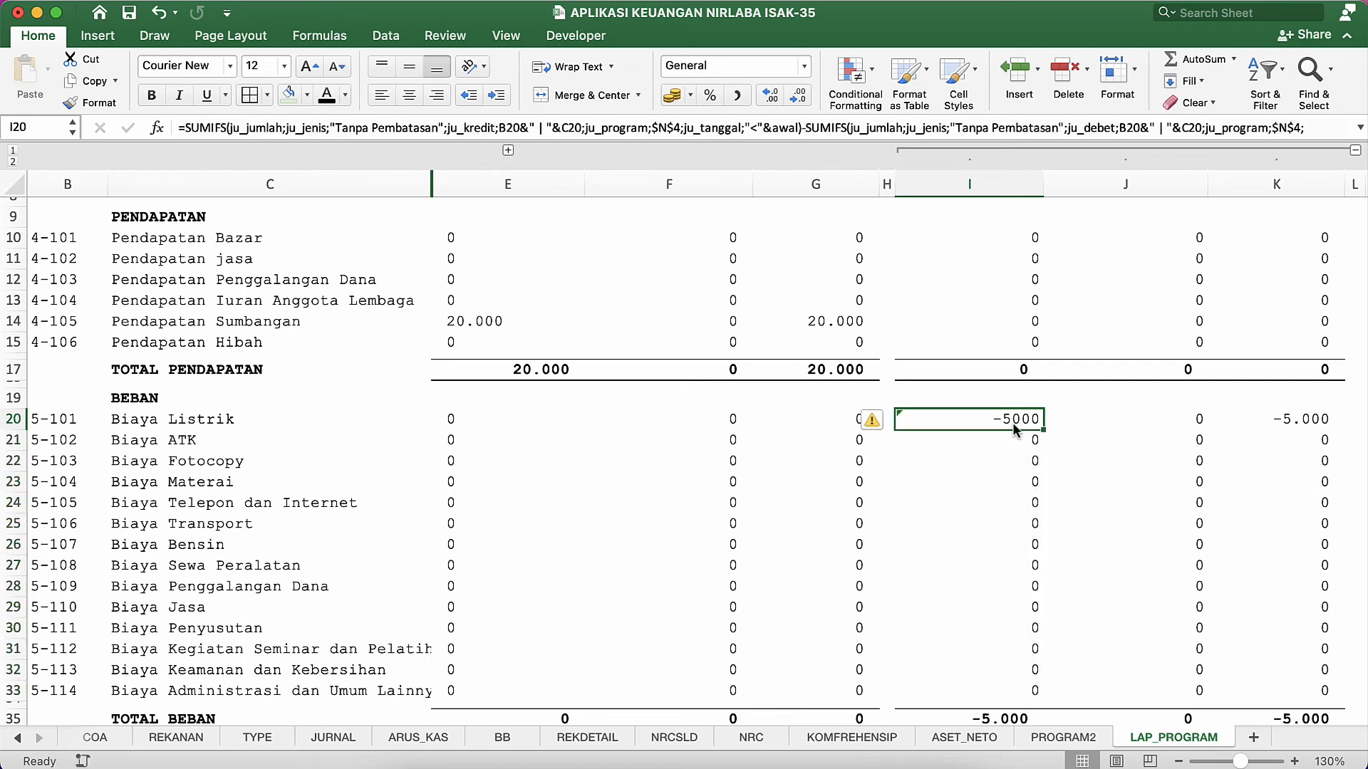
Replace ju_kredit with ju_debet in the first SUMIFS of the I20 formula.
double_click(1014, 423)
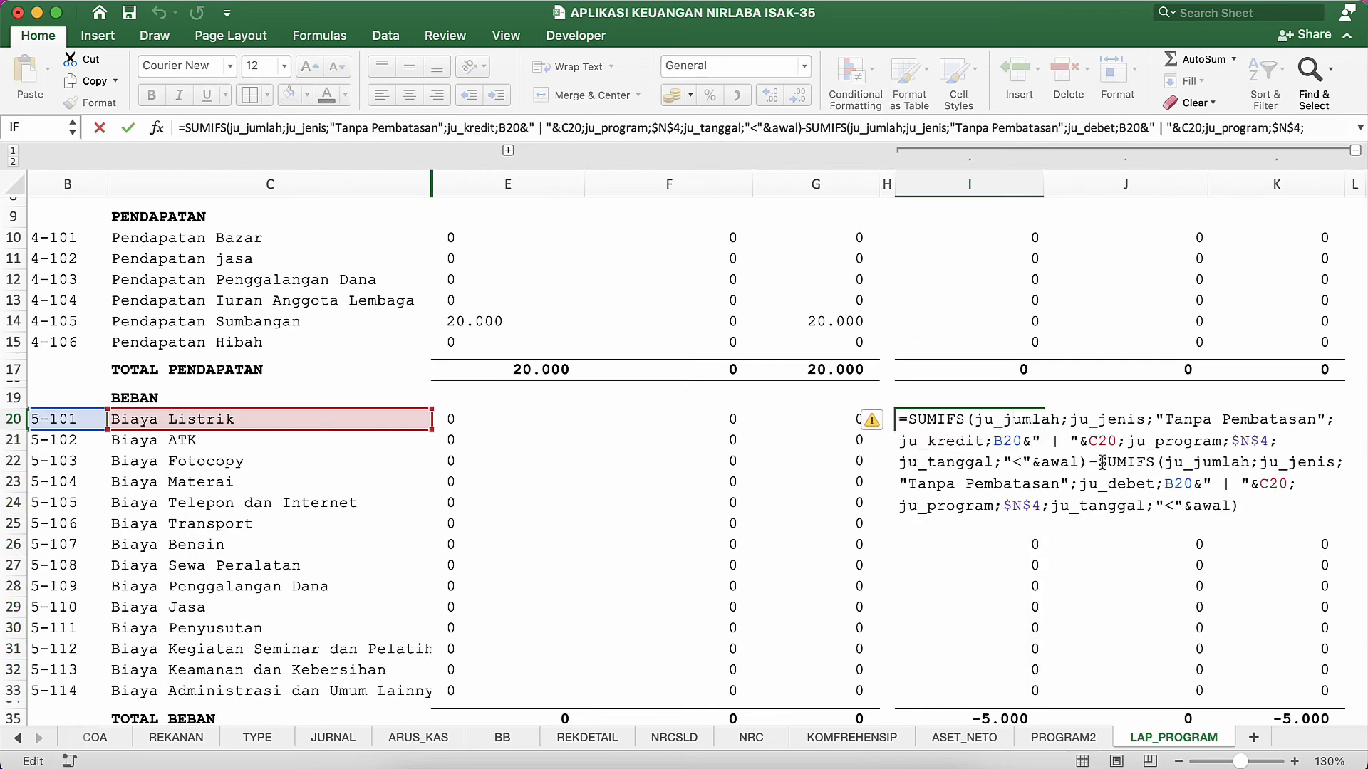
click(986, 441)
key(BackSpace)
key(BackSpace)
key(BackSpace)
key(BackSpace)
key(BackSpace)
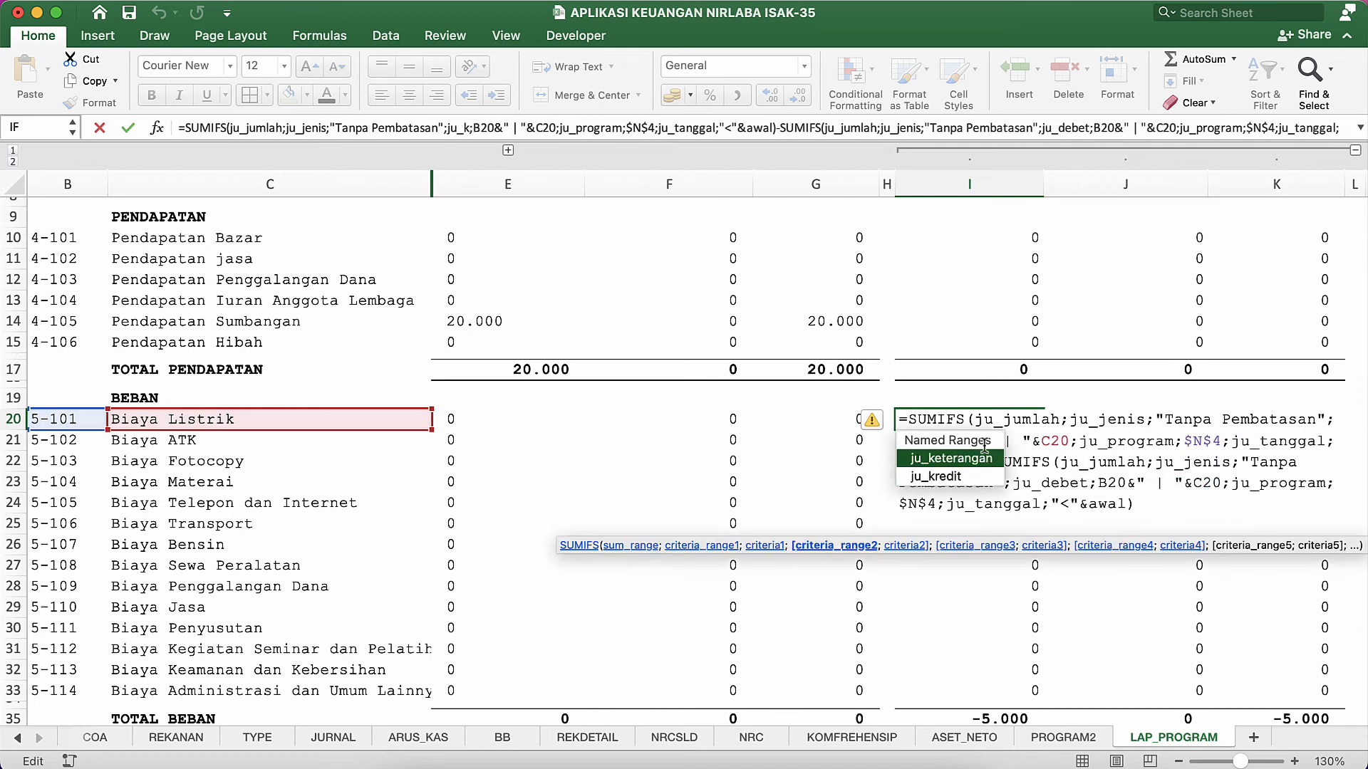
key(BackSpace)
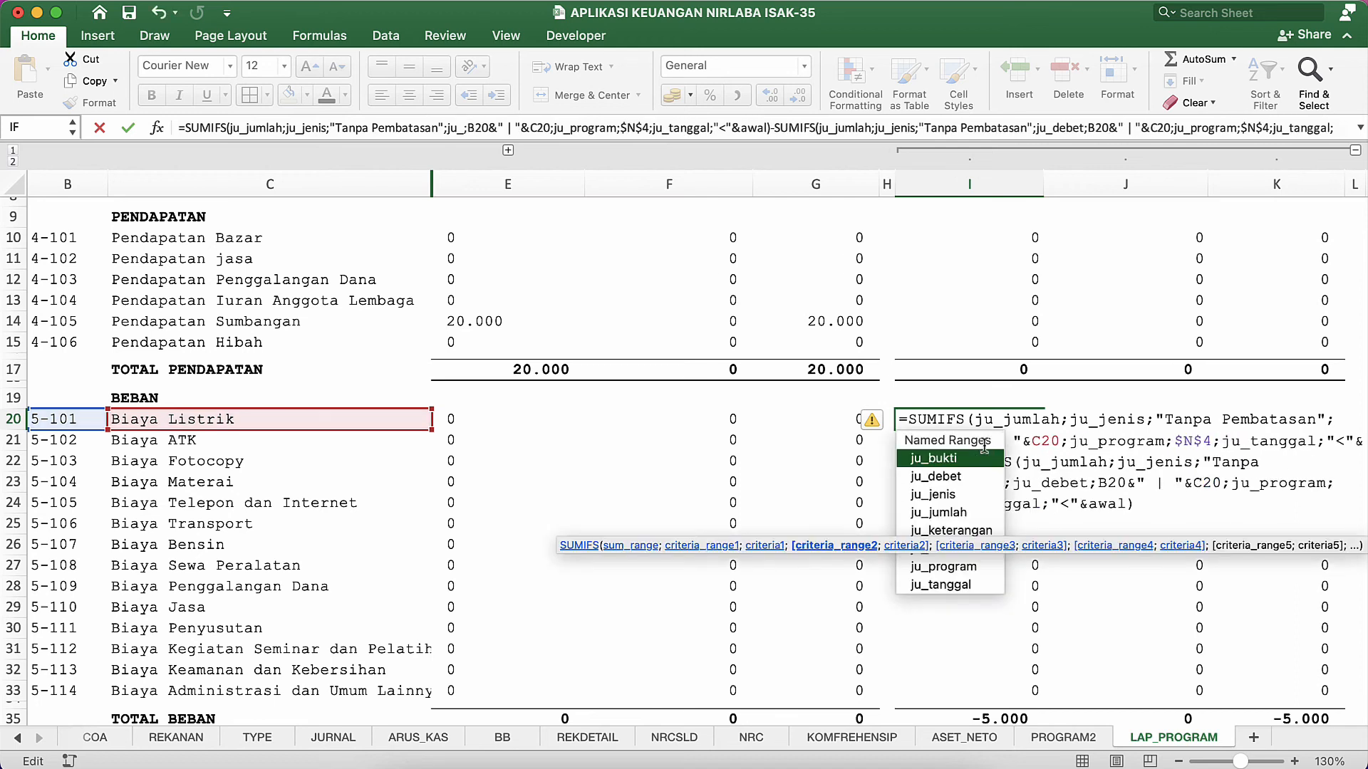
double_click(936, 476)
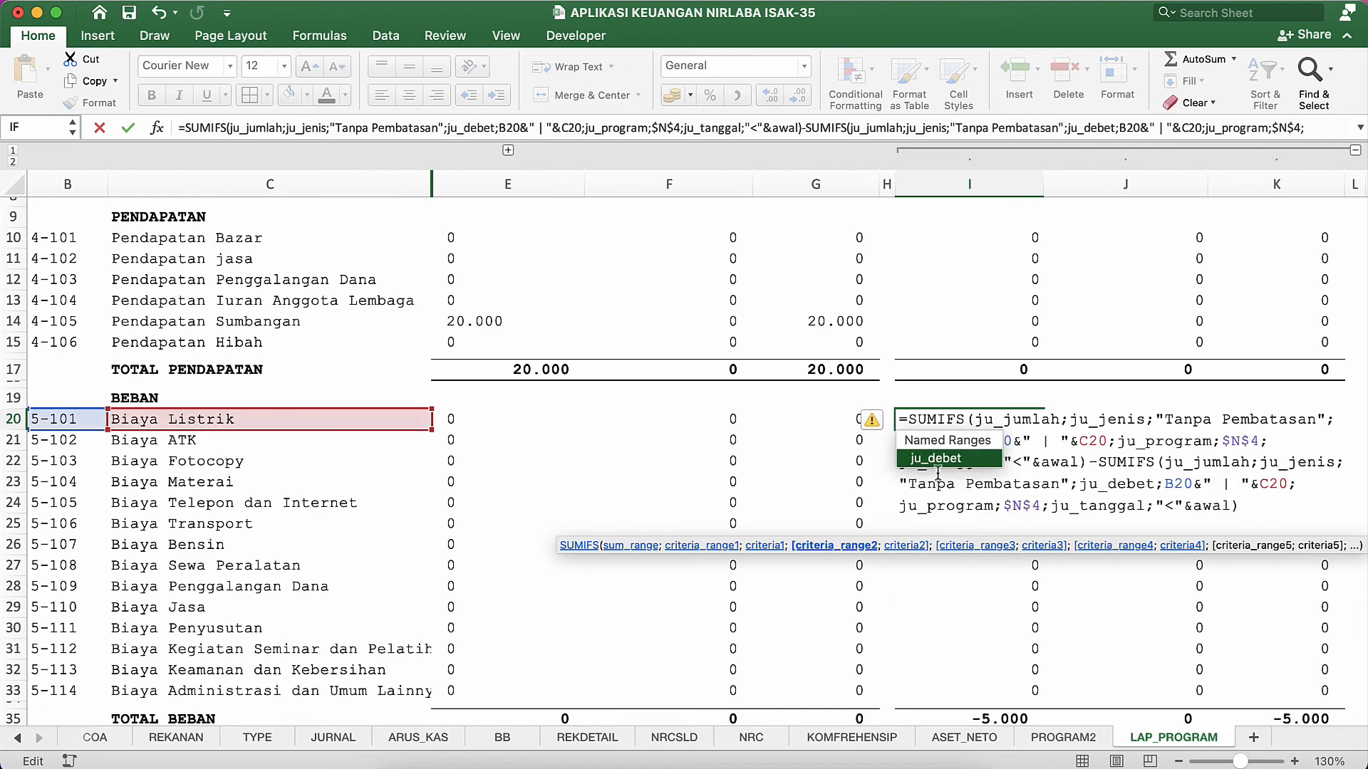
double_click(953, 459)
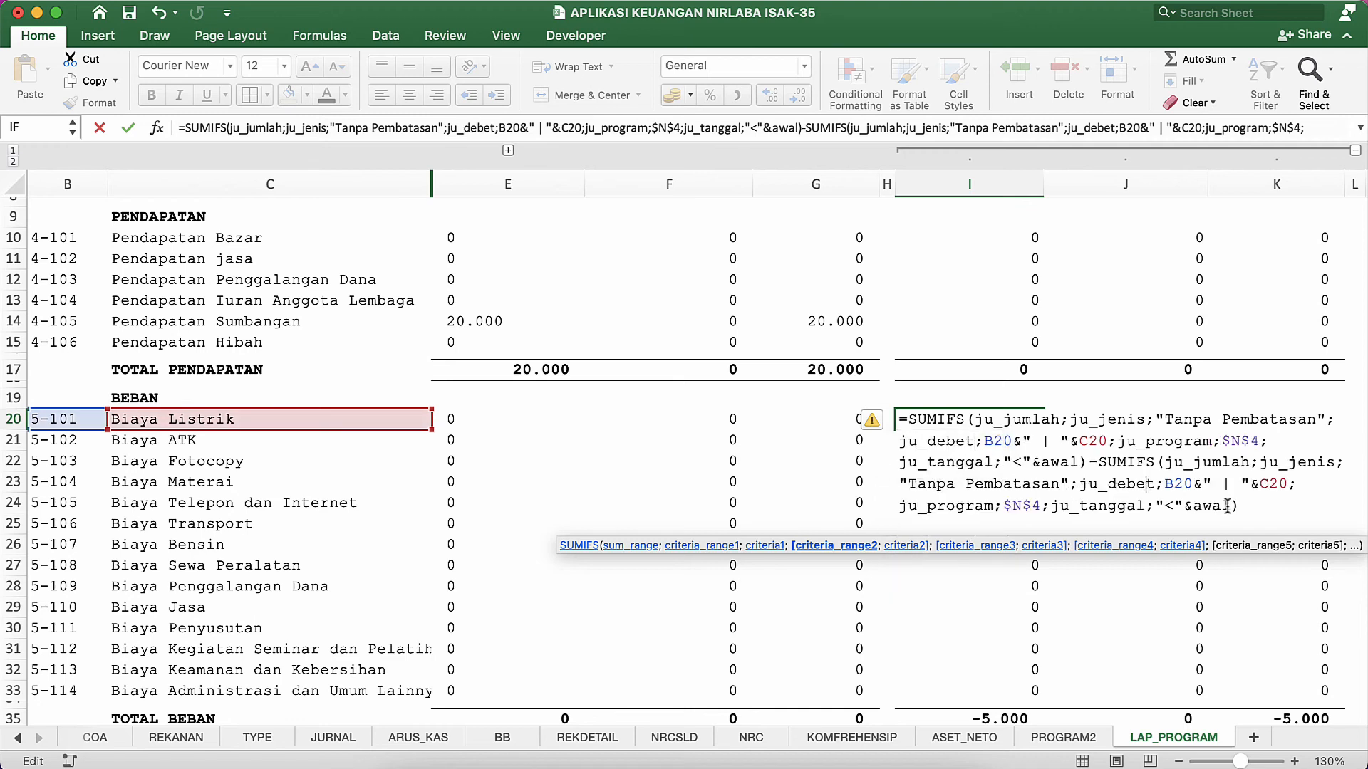
Replace ju_debet with ju_kredit in the second, subtracted SUMIFS of the I20 formula.
key(BackSpace)
key(BackSpace)
key(BackSpace)
key(BackSpace)
key(BackSpace)
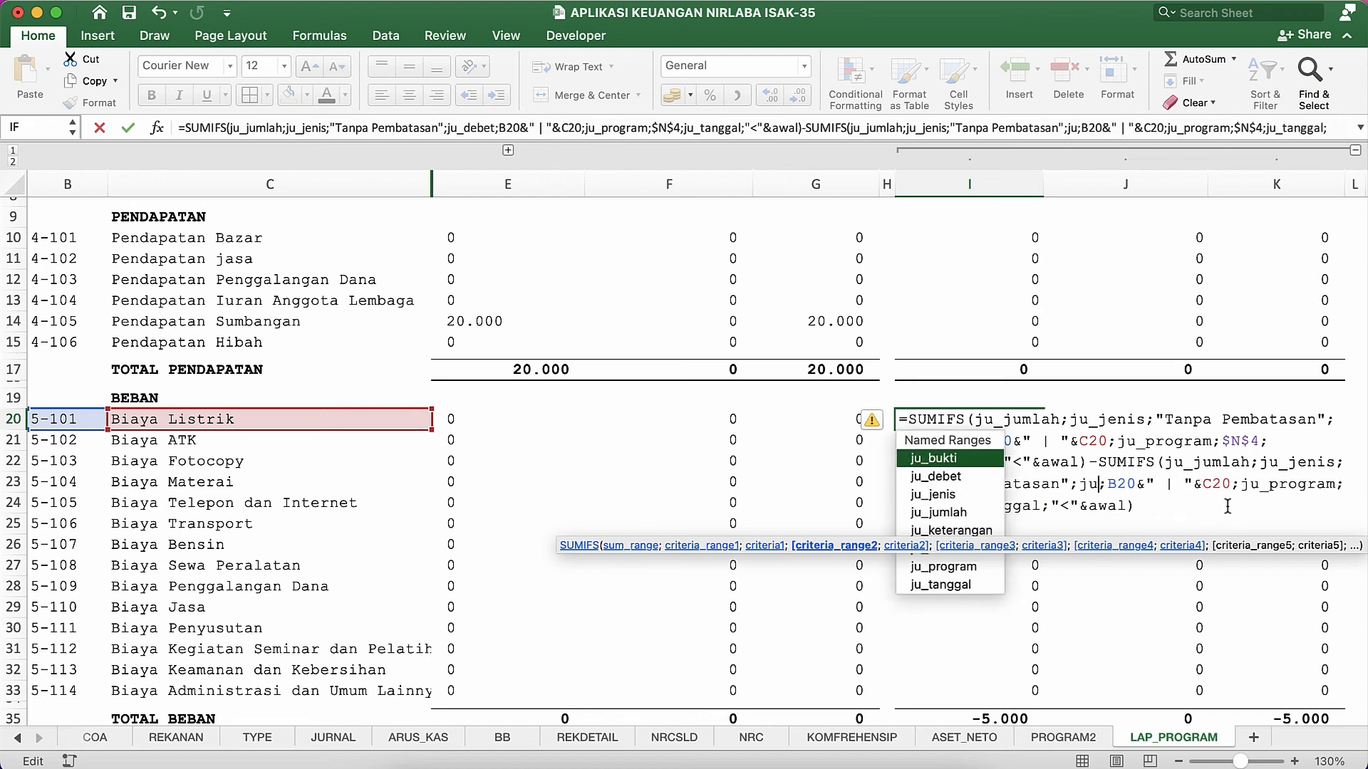
text(_kredit)
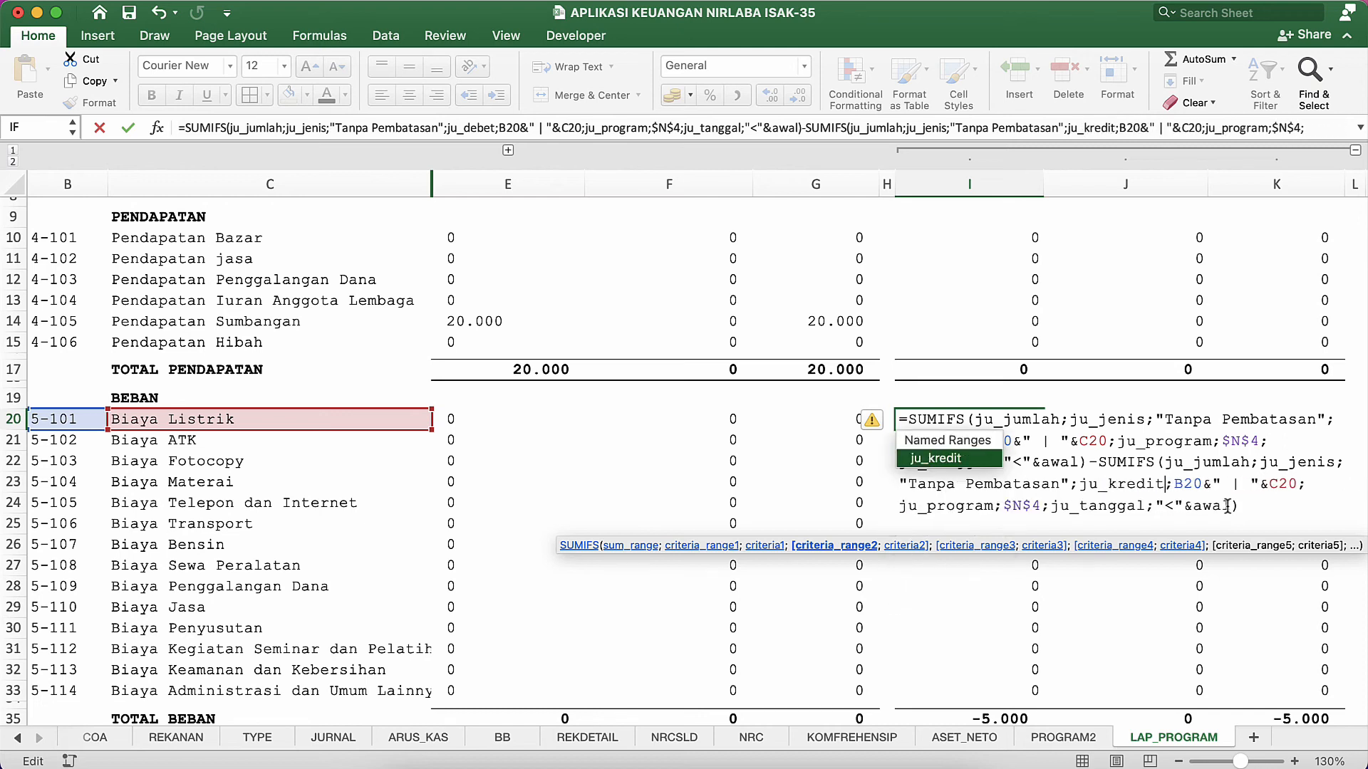
key(Return)
key(Up)
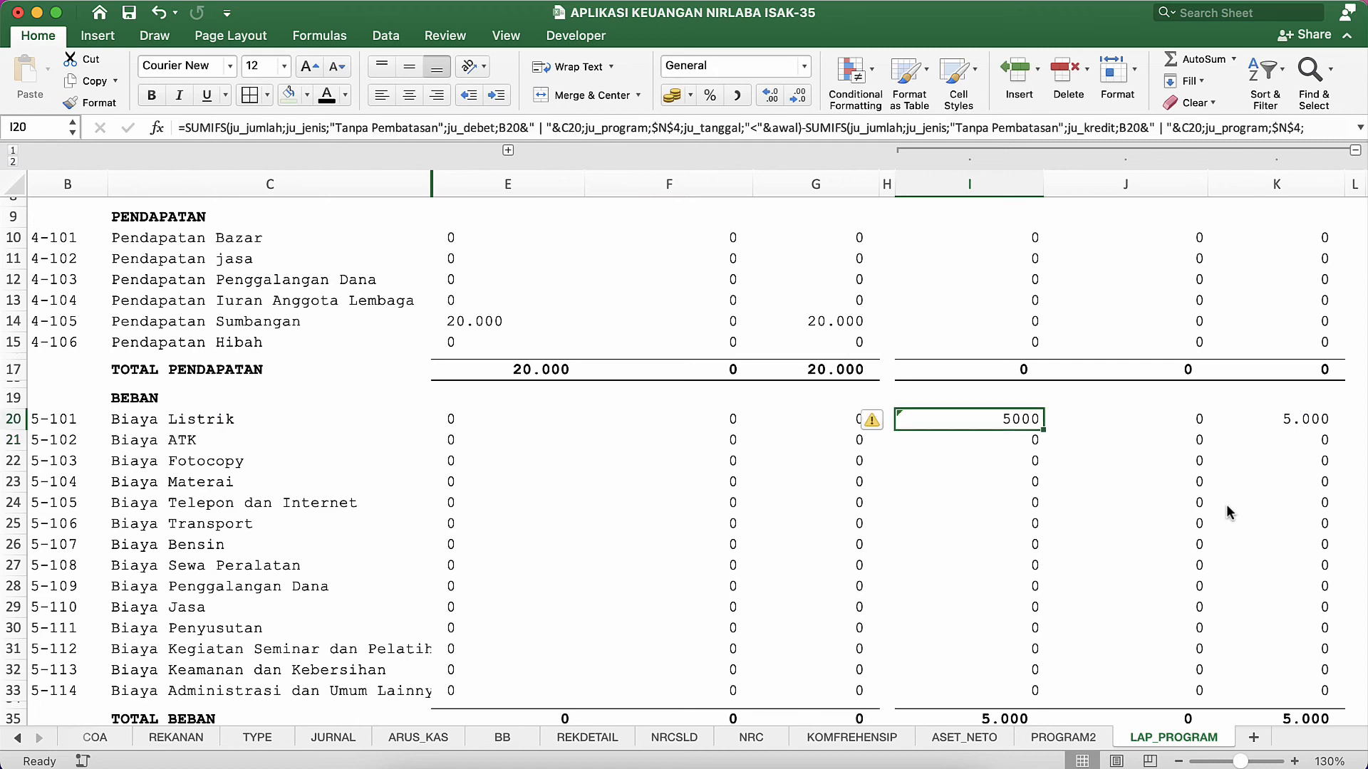
Copy the SUMIFS formula from I20 down to the remaining Beban accounts in I21:I33.
key(super+c)
key(Down)
key(super+shift+Down)
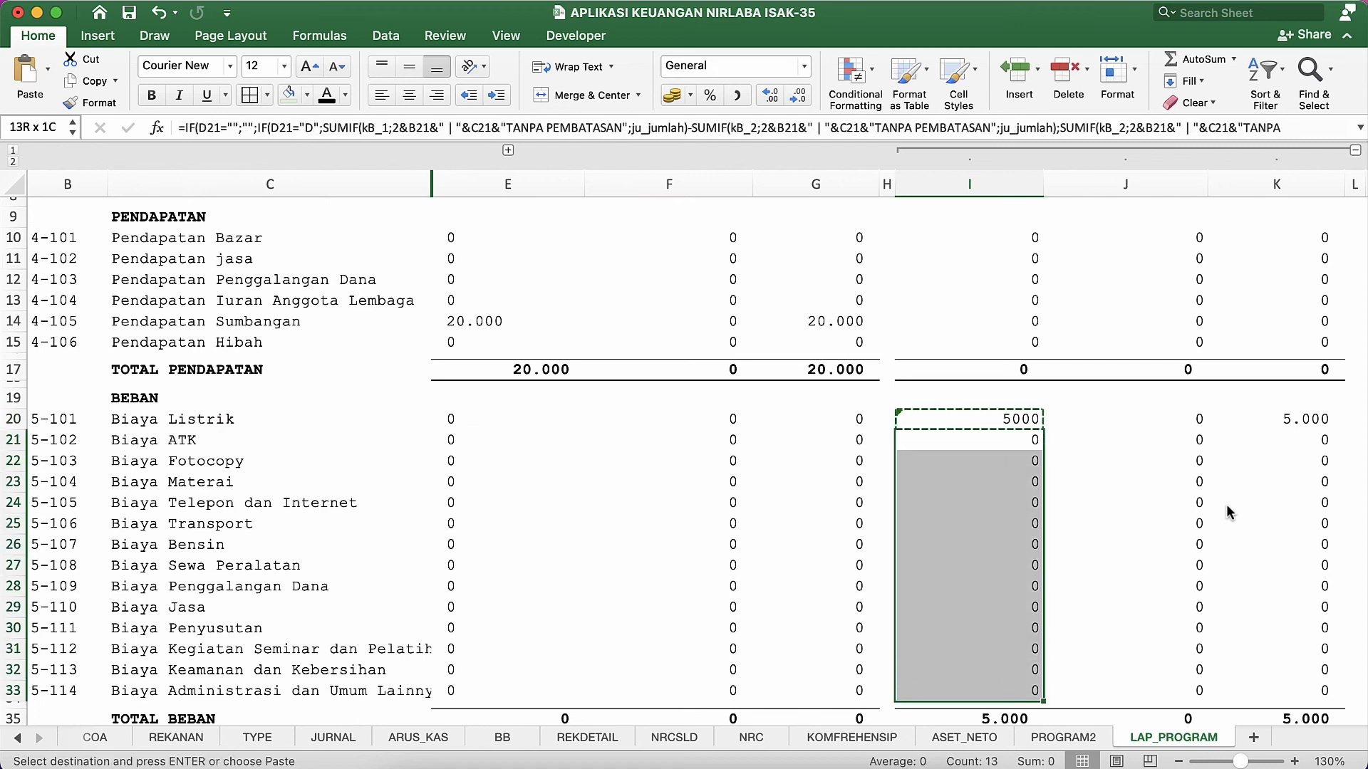
key(Return)
click(1090, 453)
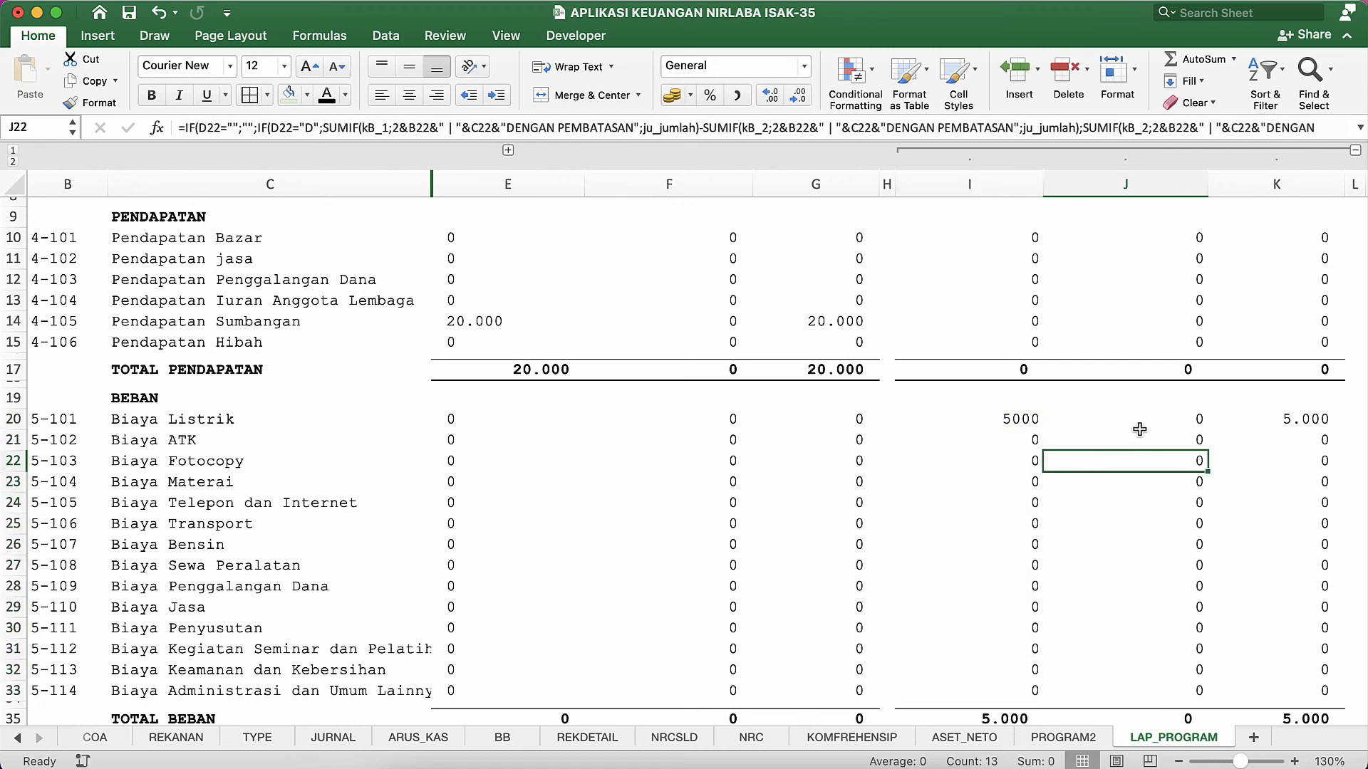
Copy the SUMIFS formula text from I20 into J20 for Biaya Listrik, replacing the old IF formula and keeping its references unshifted.
click(1147, 422)
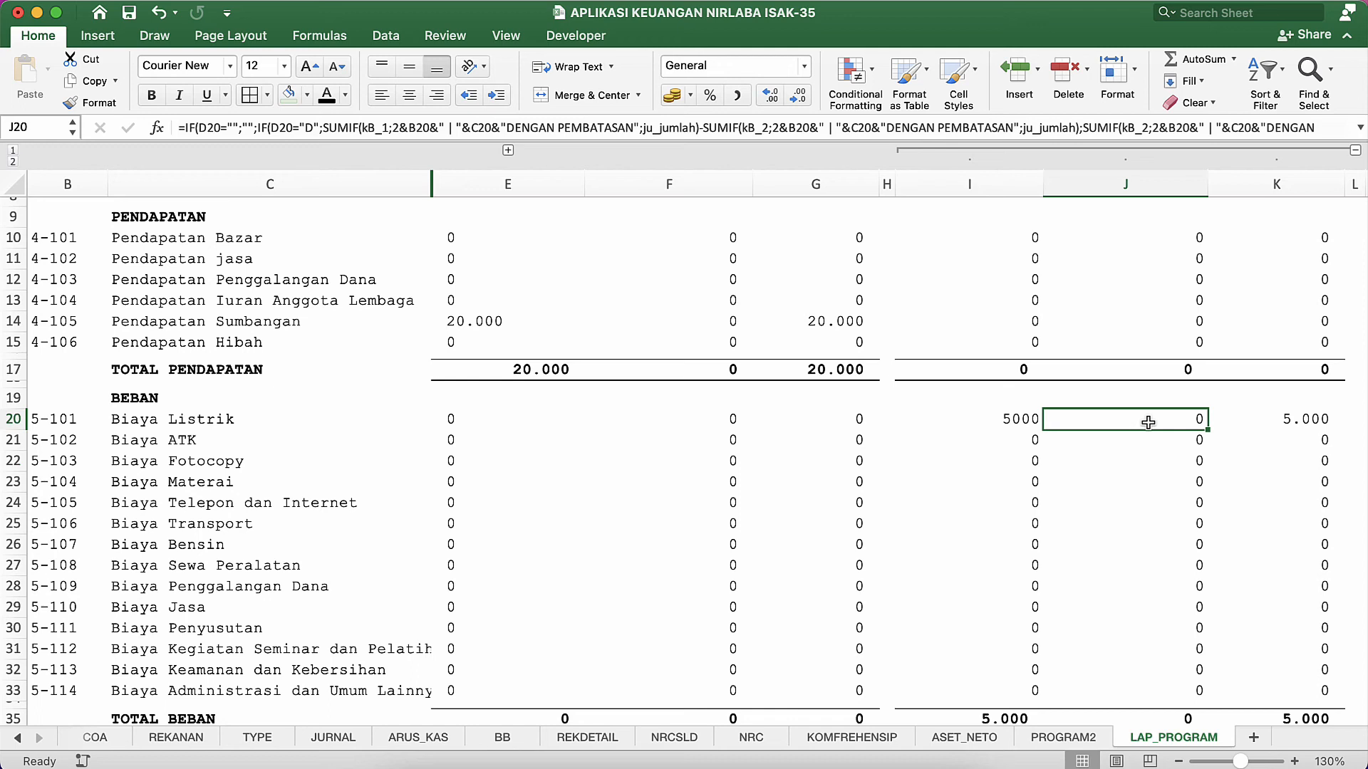
click(1030, 422)
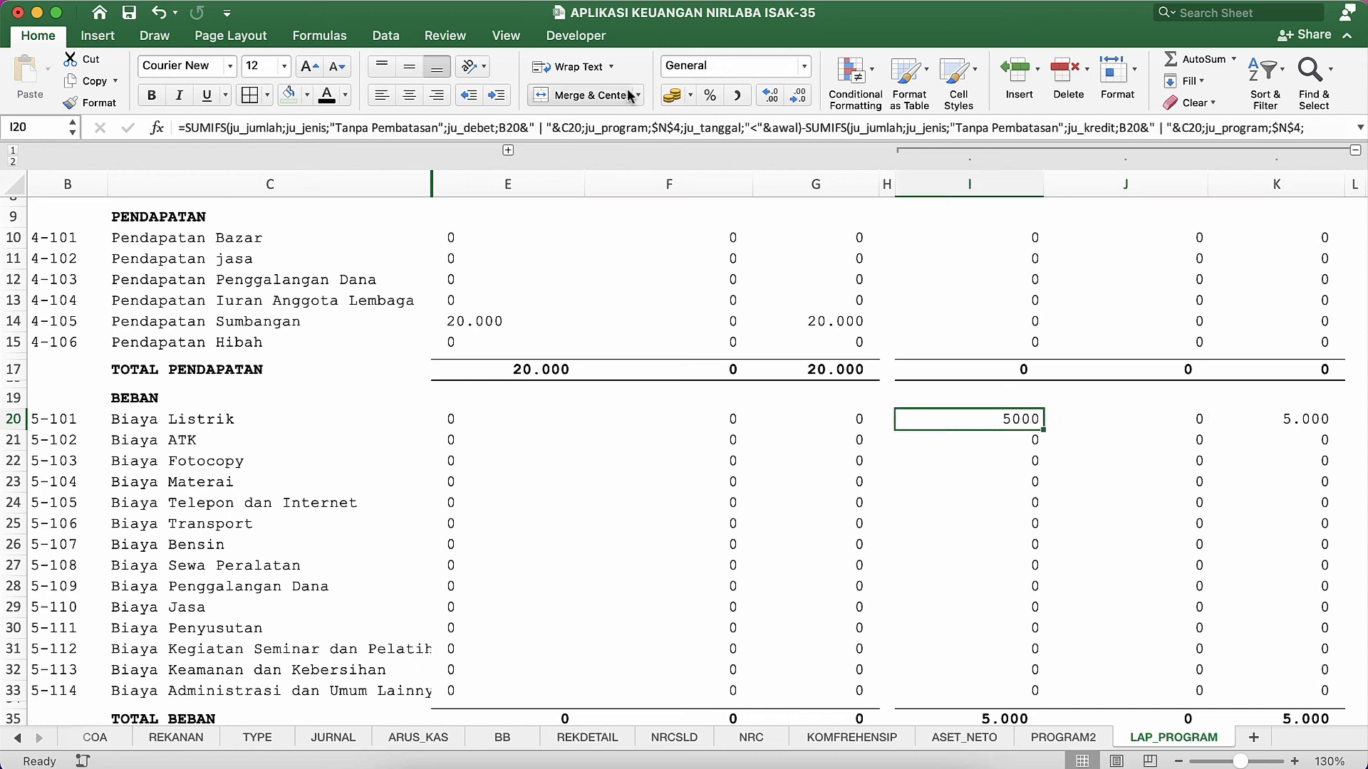
click(1359, 128)
click(489, 169)
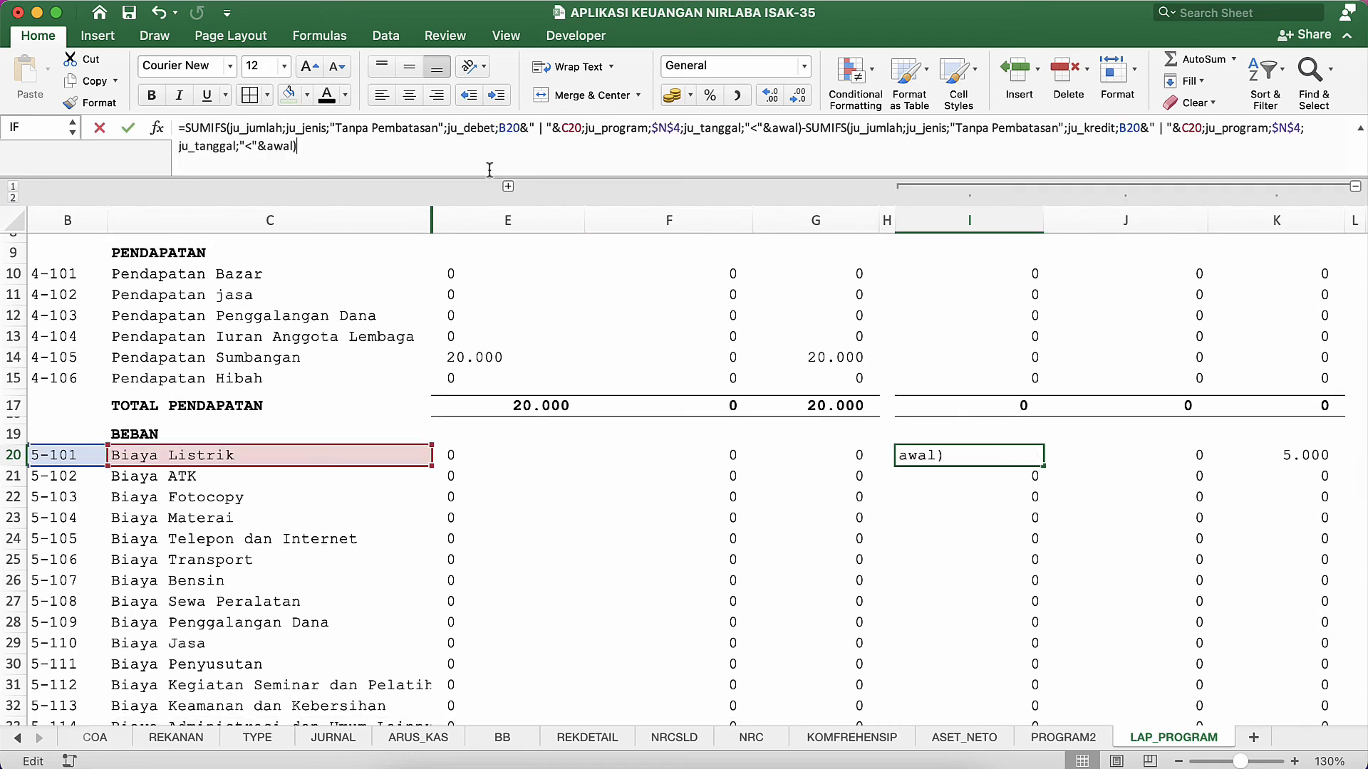
key(super+a)
right_click(221, 135)
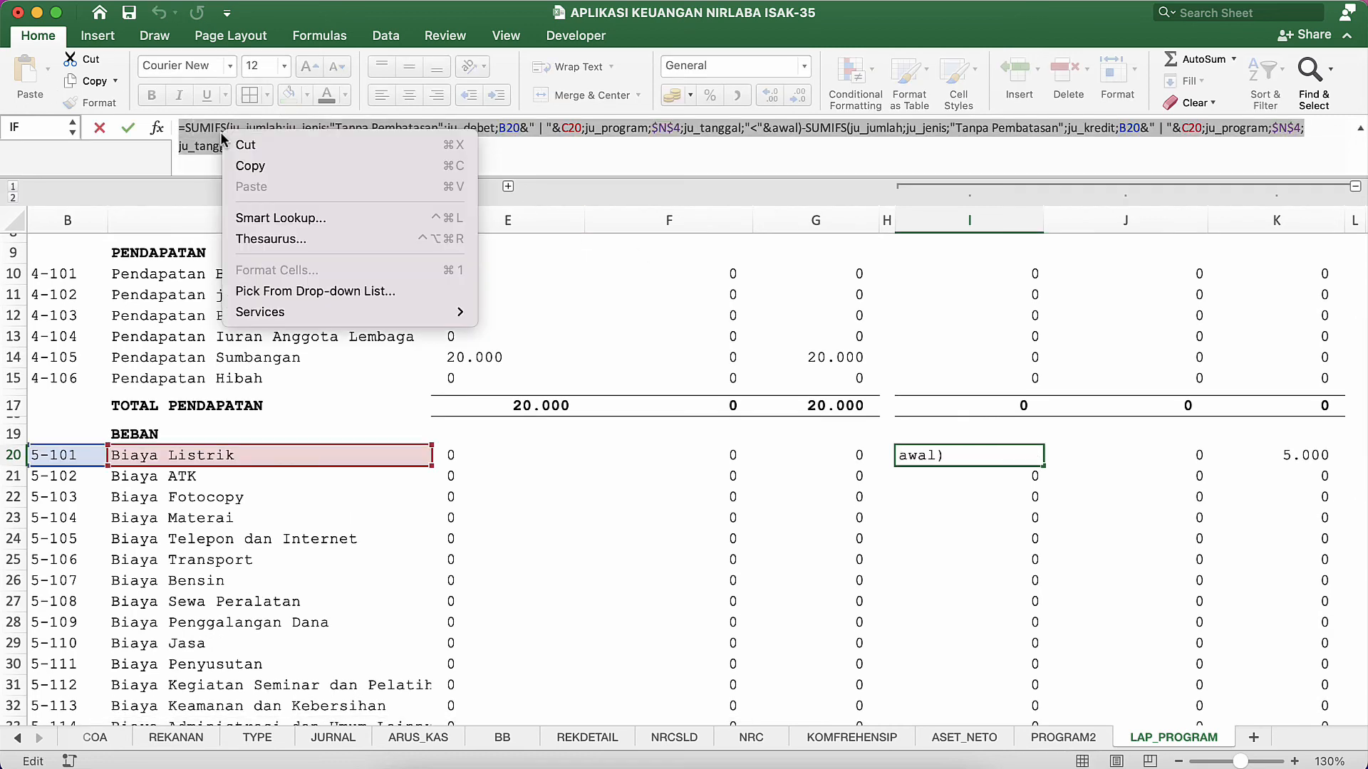
key(ctrl+Return)
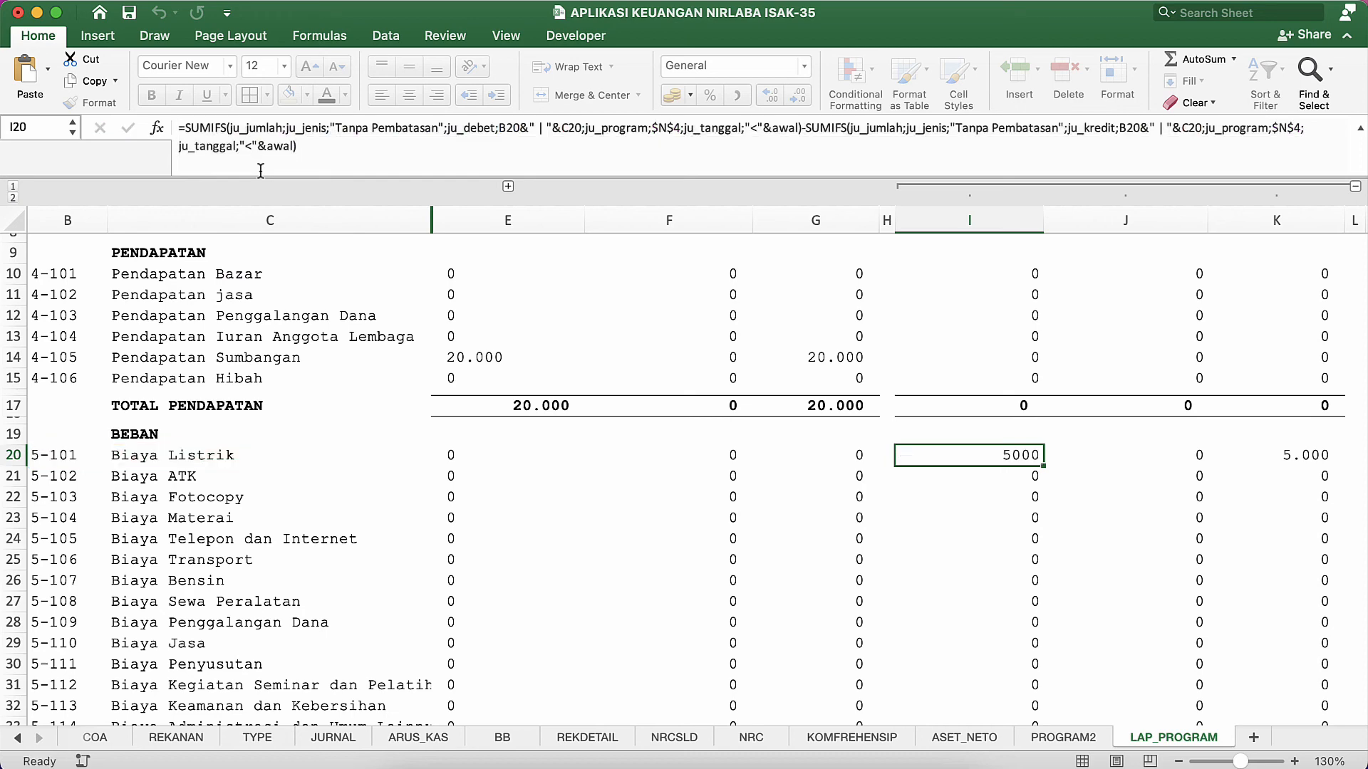
double_click(1133, 454)
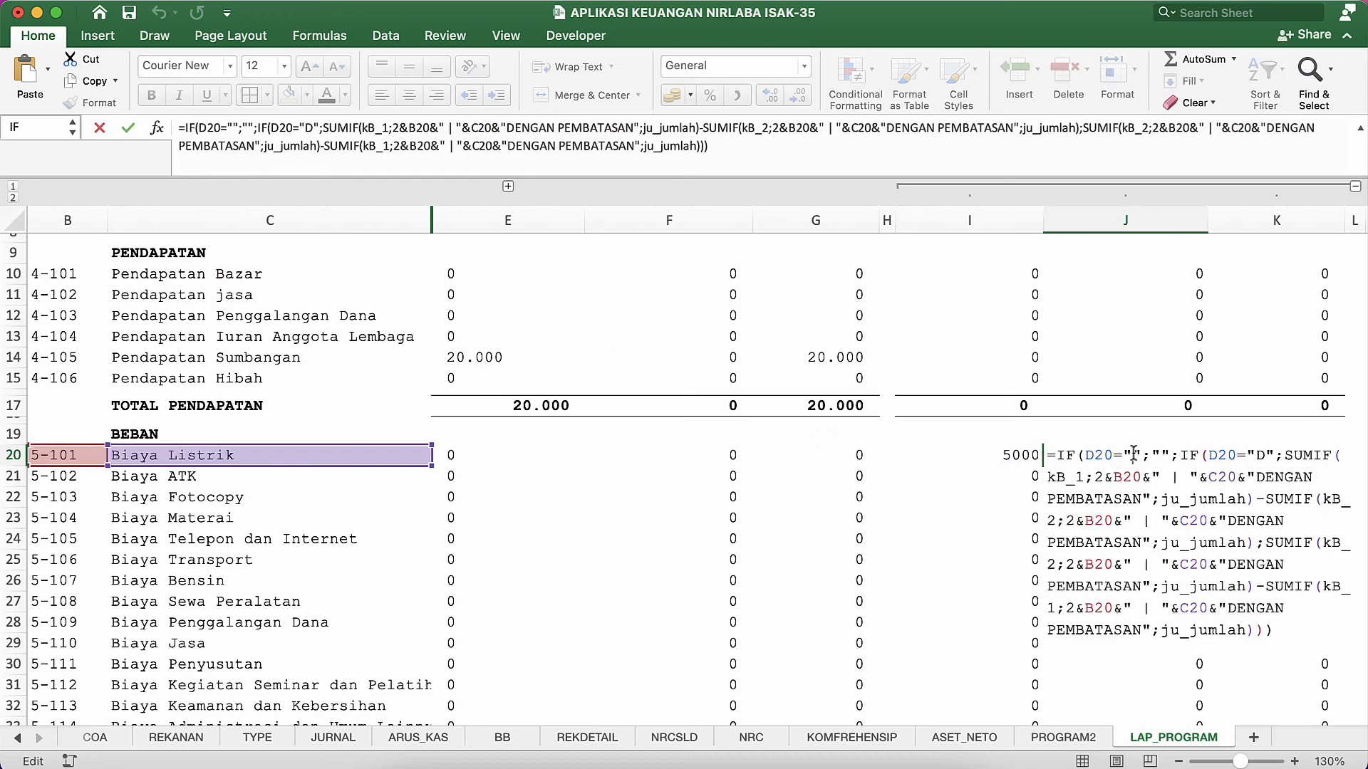
key(ctrl+Return)
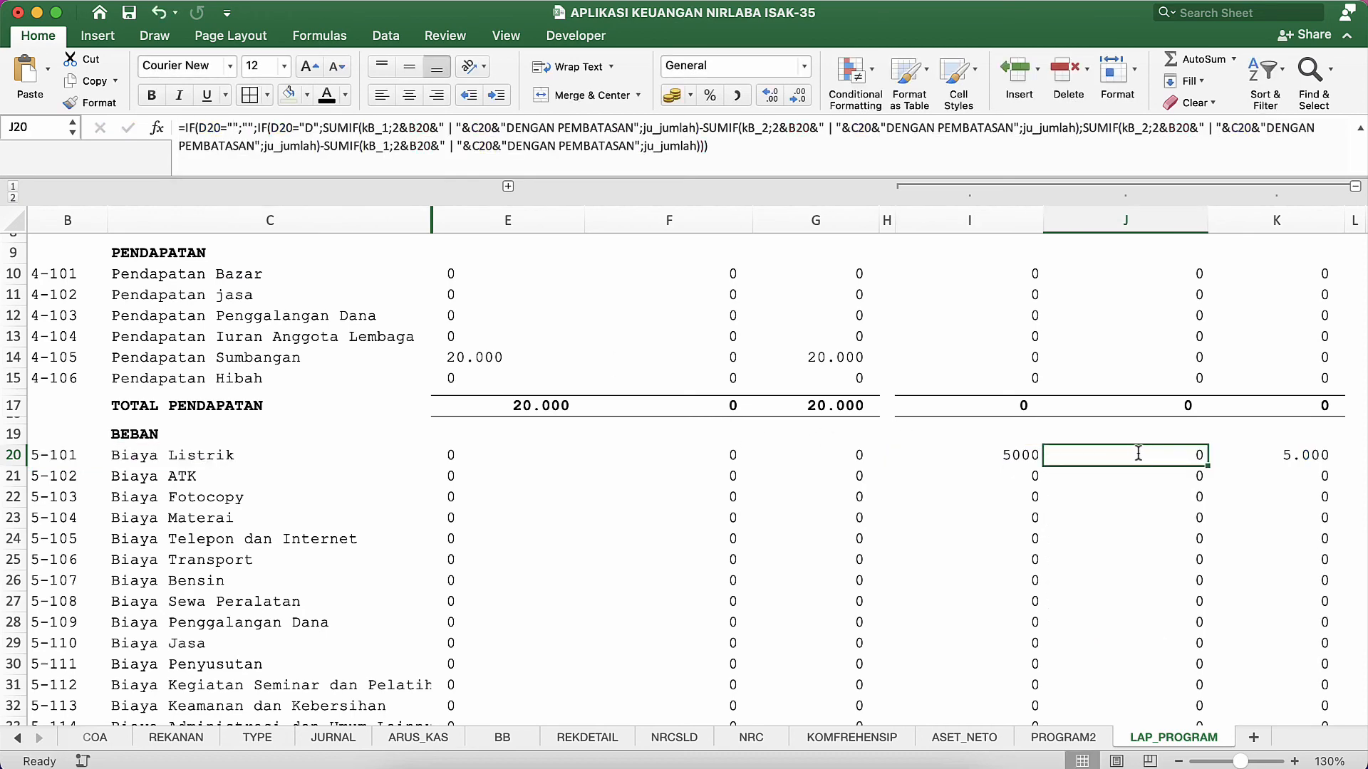
key(cmd+v)
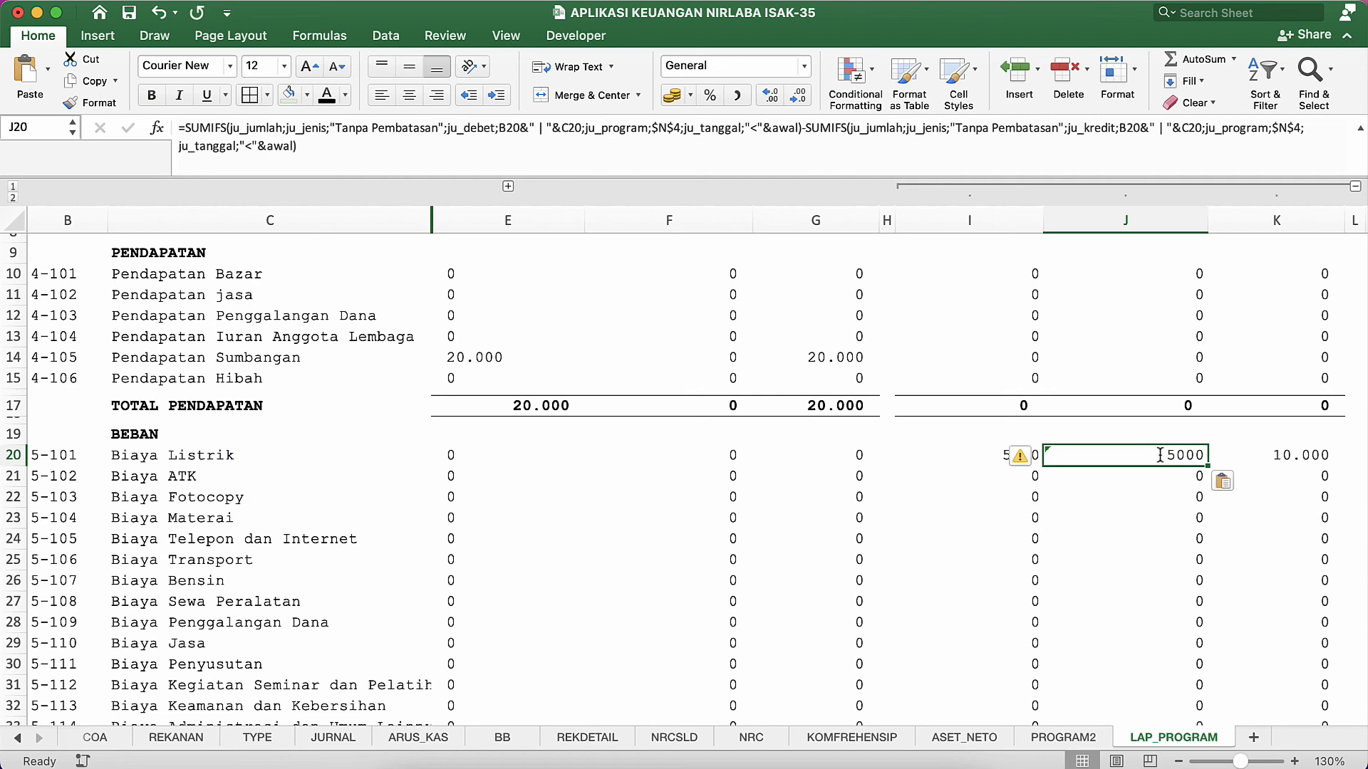
Set the restriction criterion in the first SUMIFS of the J20 formula to "Dengan Pembatasan".
double_click(1142, 457)
click(1162, 475)
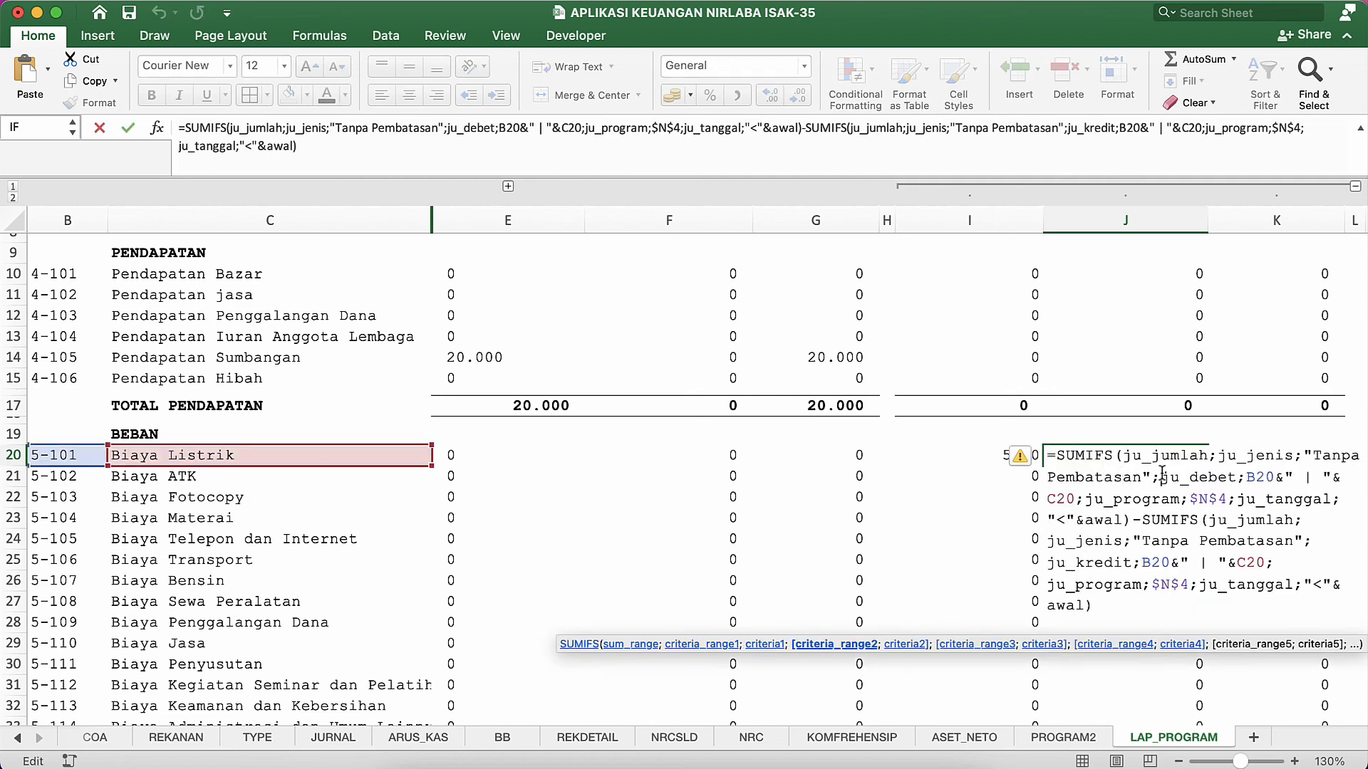
scroll(925, 446, right, 5)
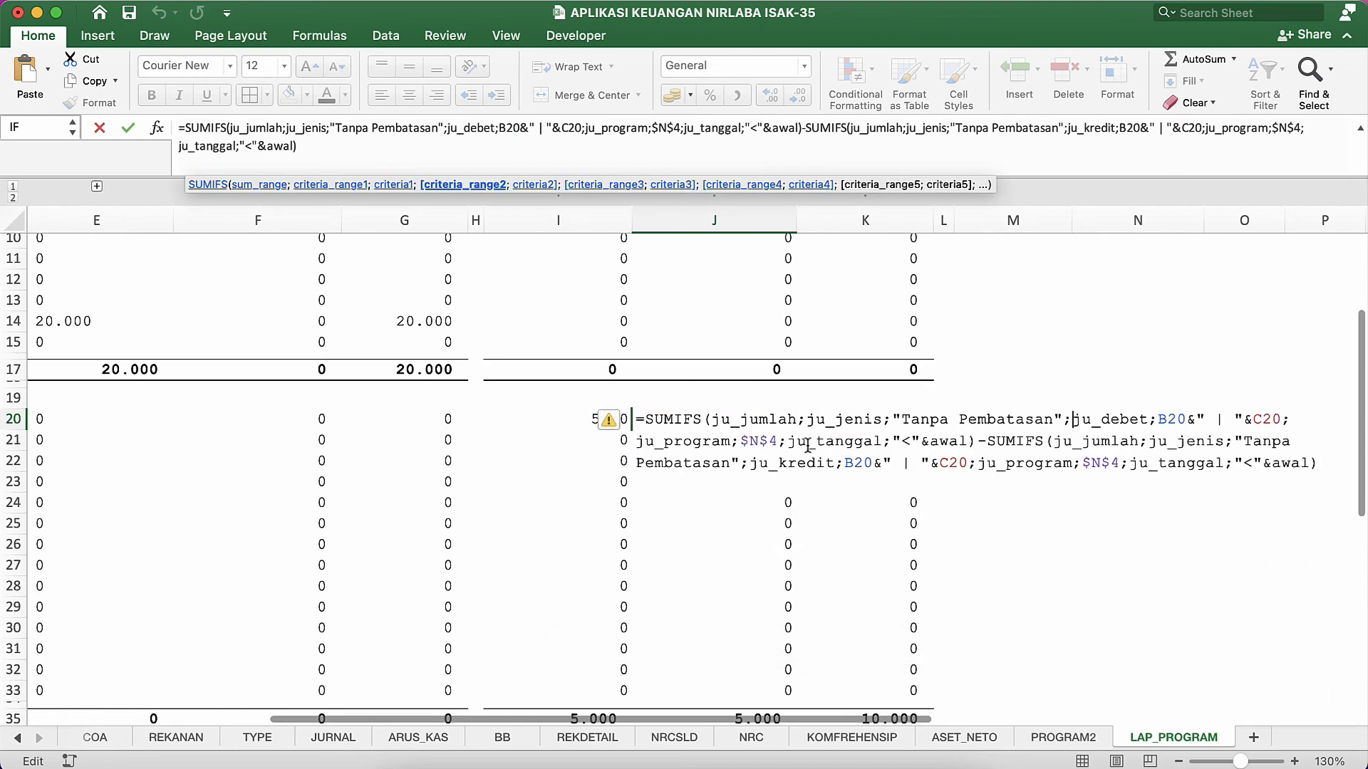
click(798, 426)
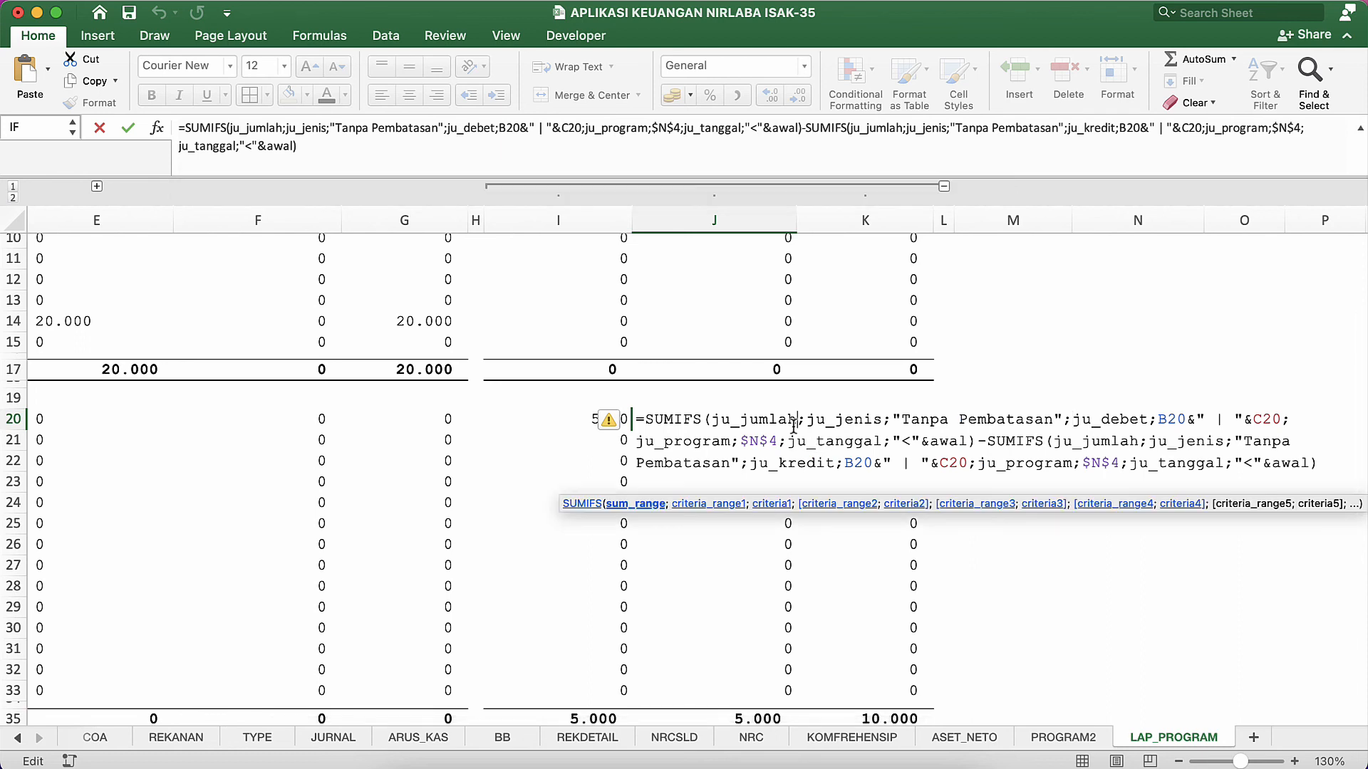
click(937, 421)
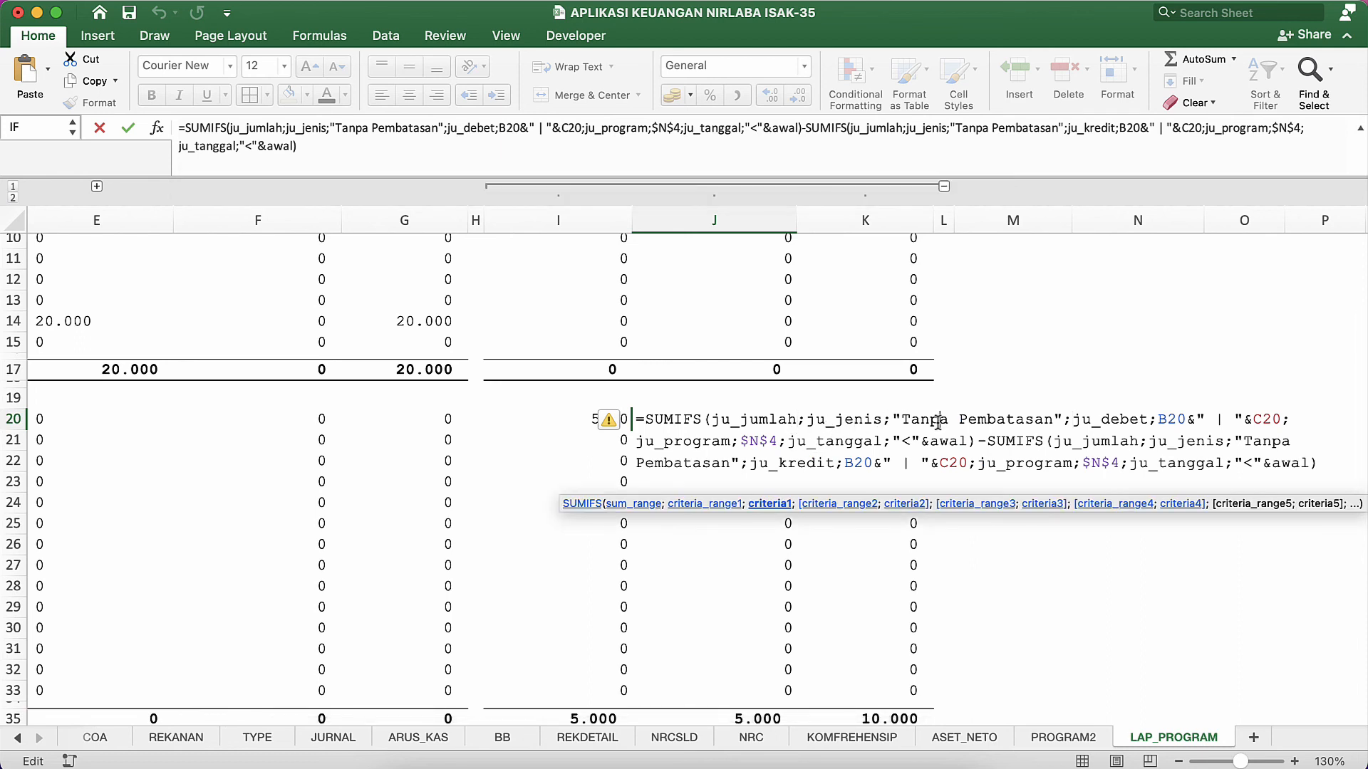
key(BackSpace)
key(BackSpace)
key(BackSpace)
key(BackSpace)
key(BackSpace)
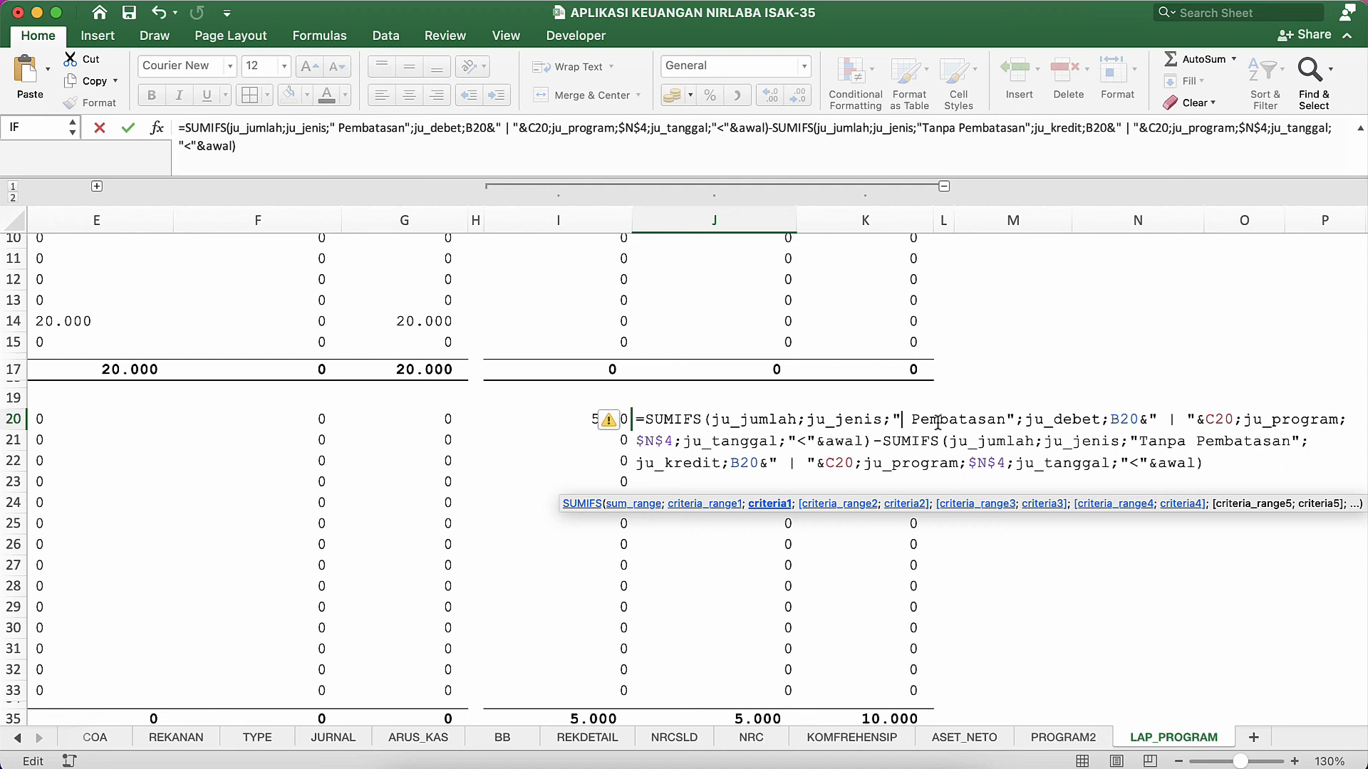
text(Dengan)
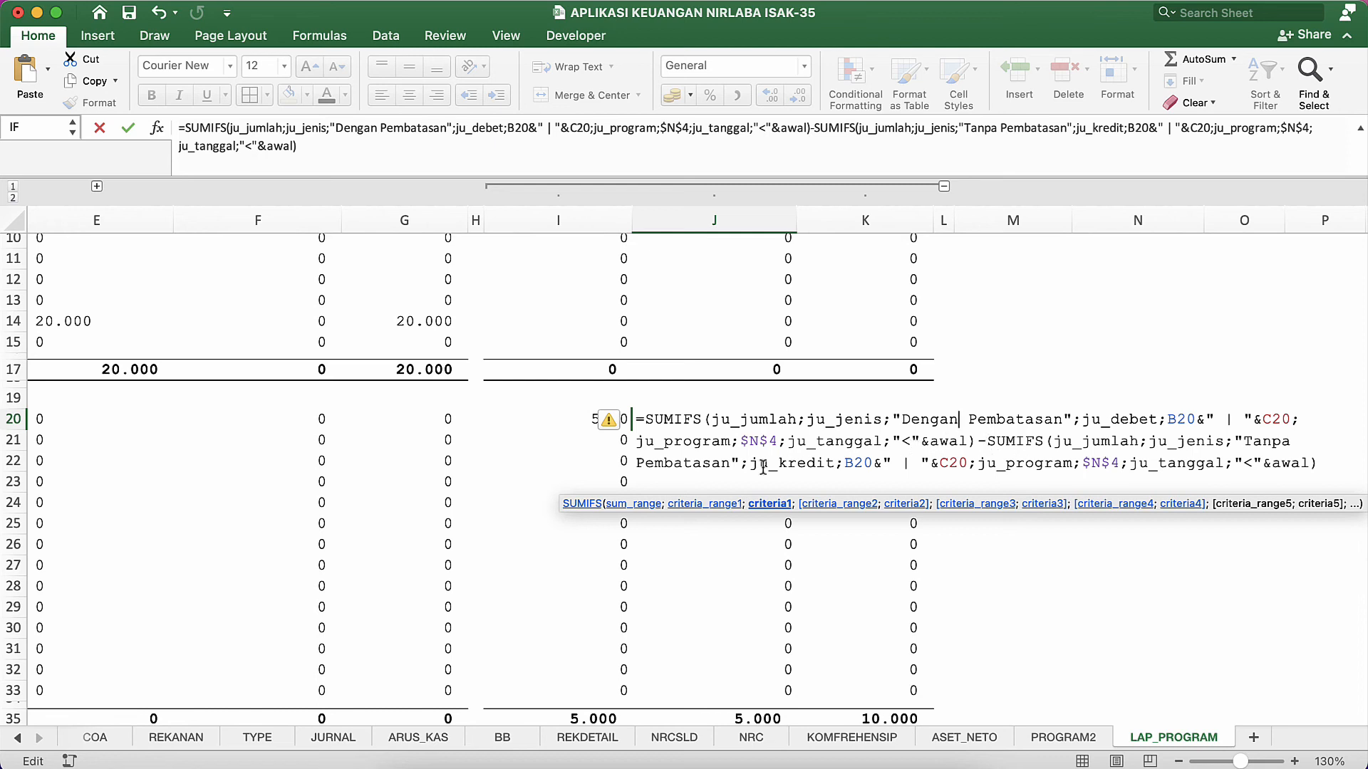
click(834, 463)
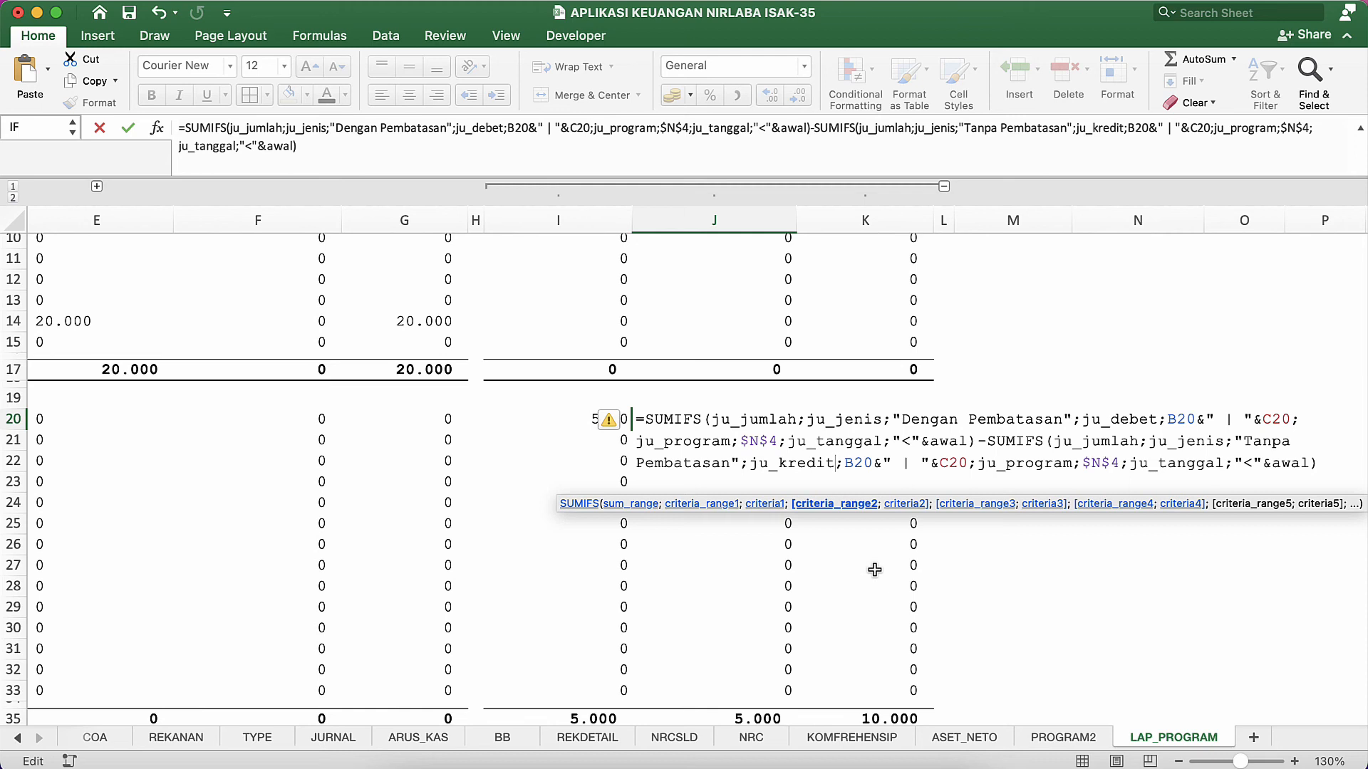
double_click(802, 464)
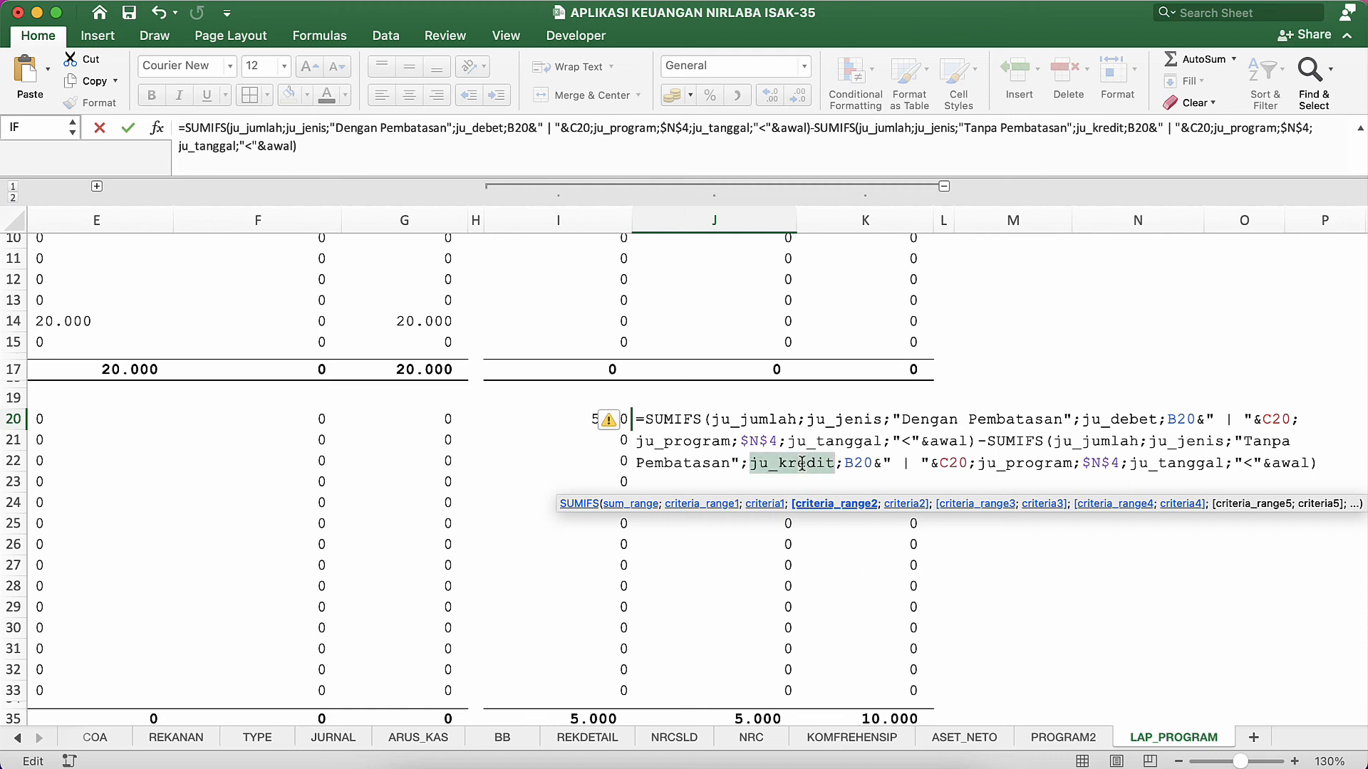
key(ctrl+Return)
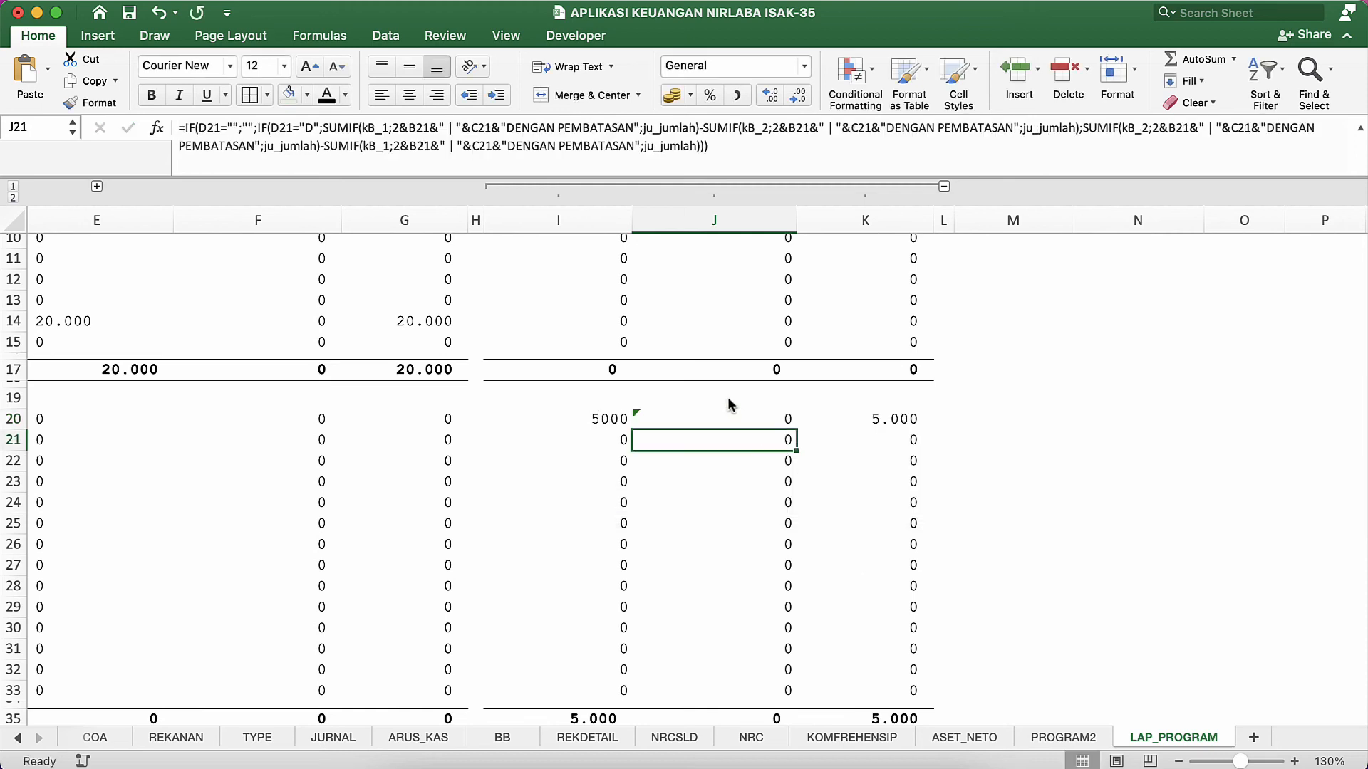
Copy the SUMIFS formula from J20 down to the remaining Beban accounts in J21:J33.
scroll(730, 318, up, 5)
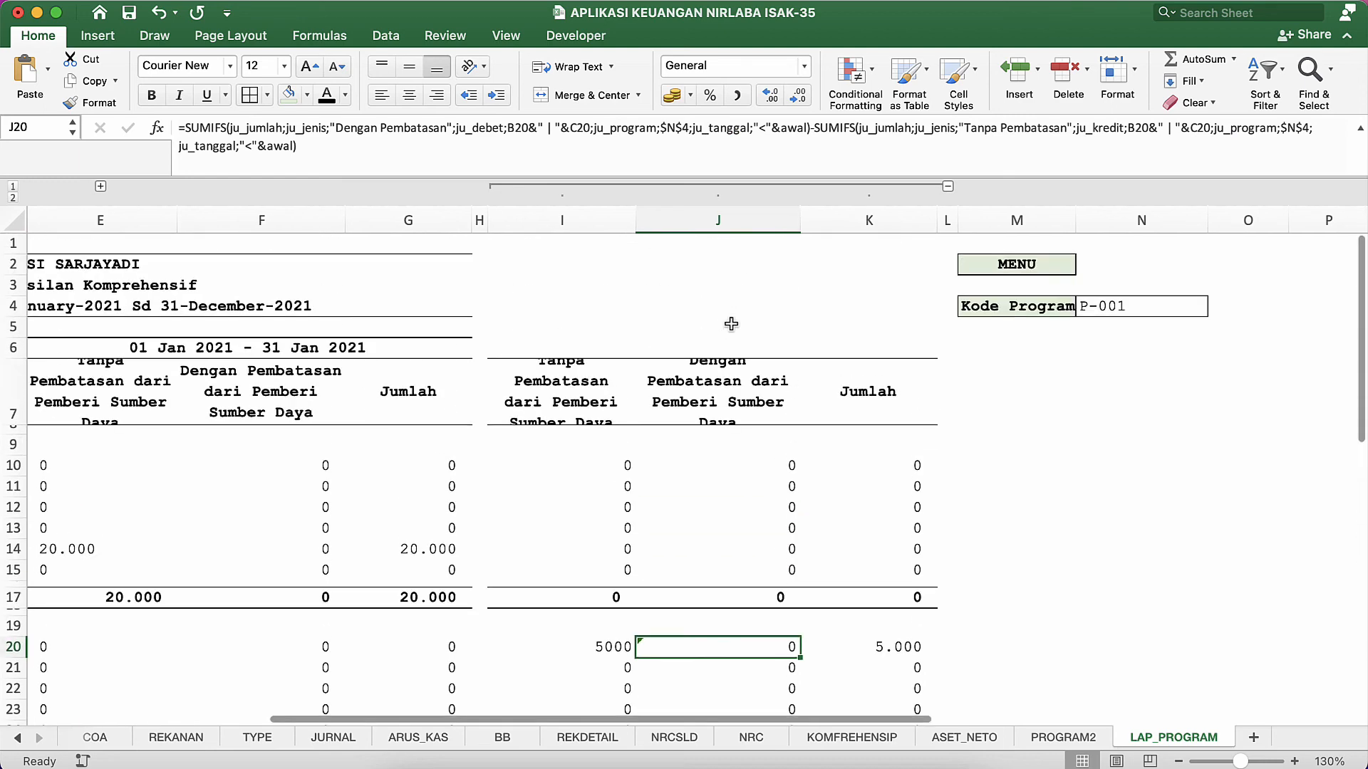
click(780, 485)
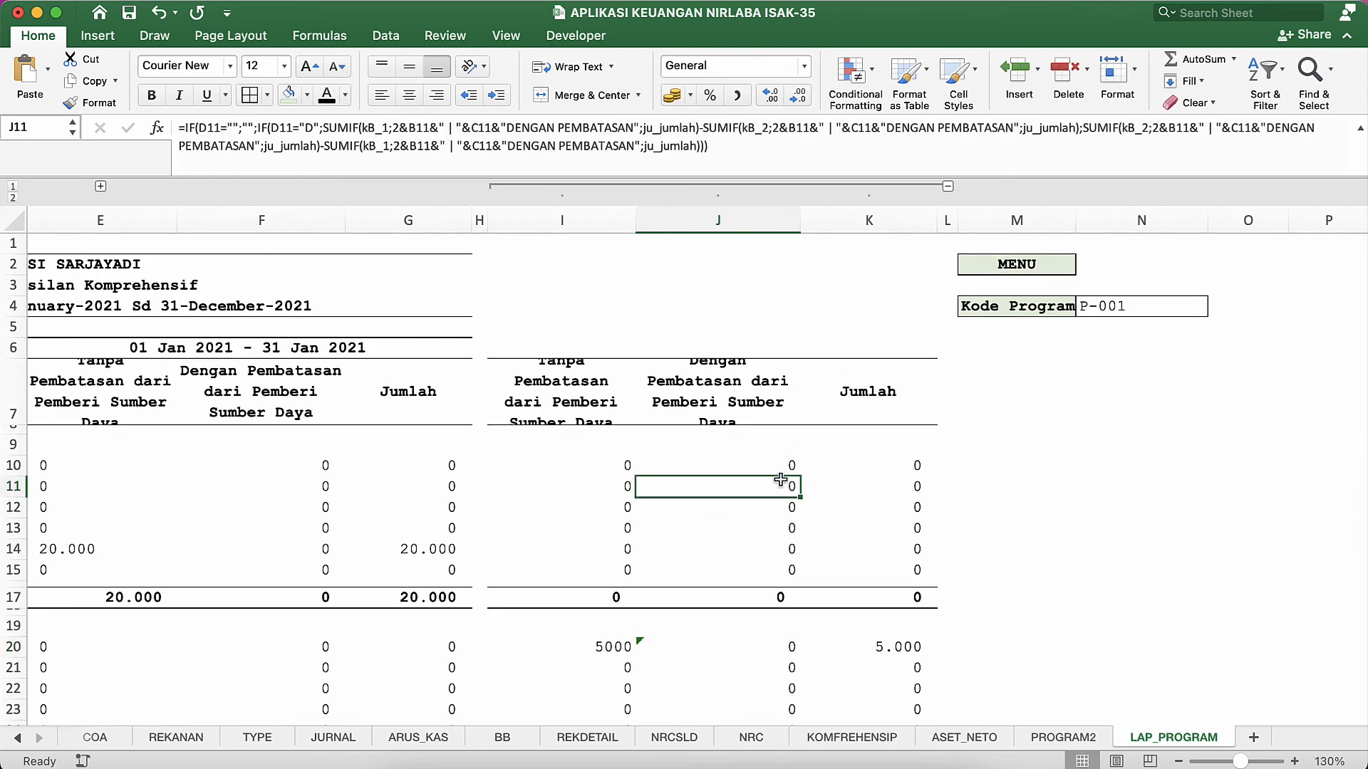
scroll(741, 549, down, 3)
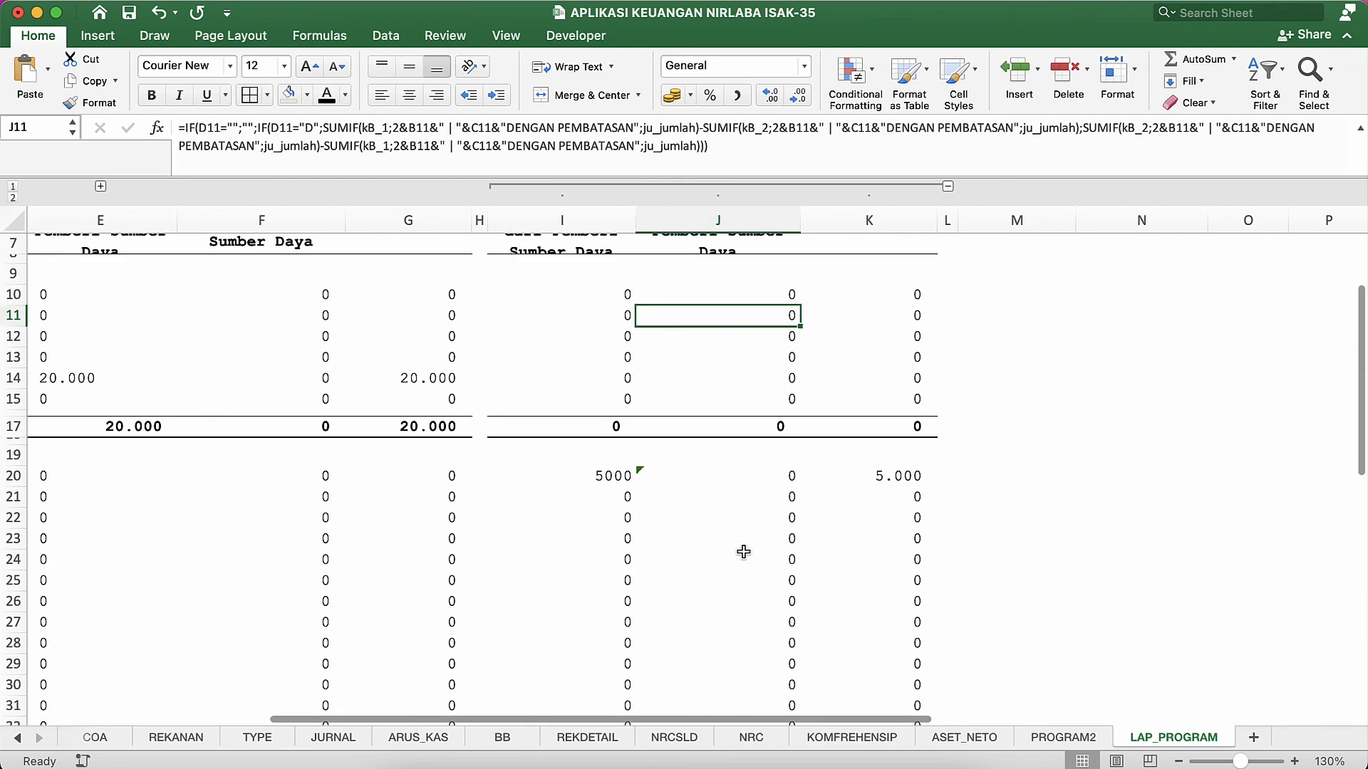
click(787, 471)
key(super+c)
key(Down)
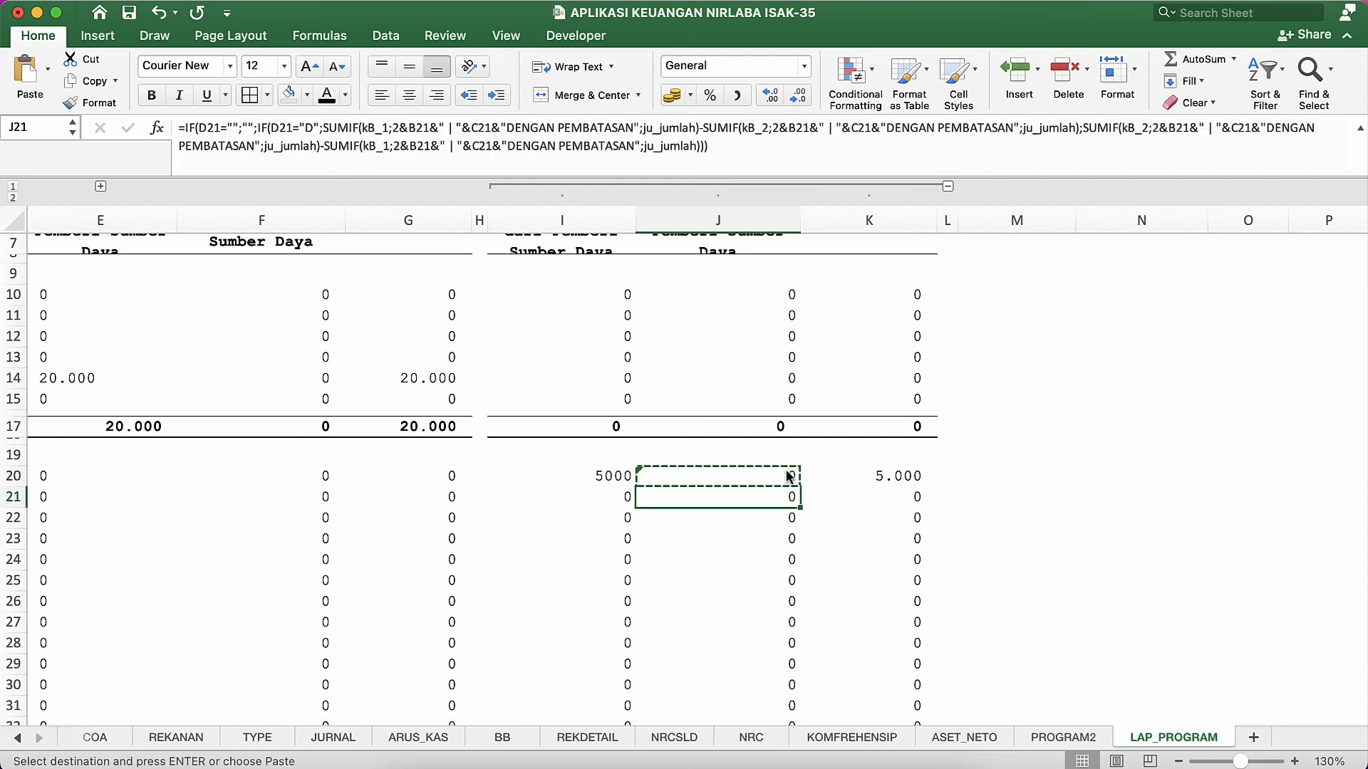
key(super+shift+Down)
key(Return)
key(Up)
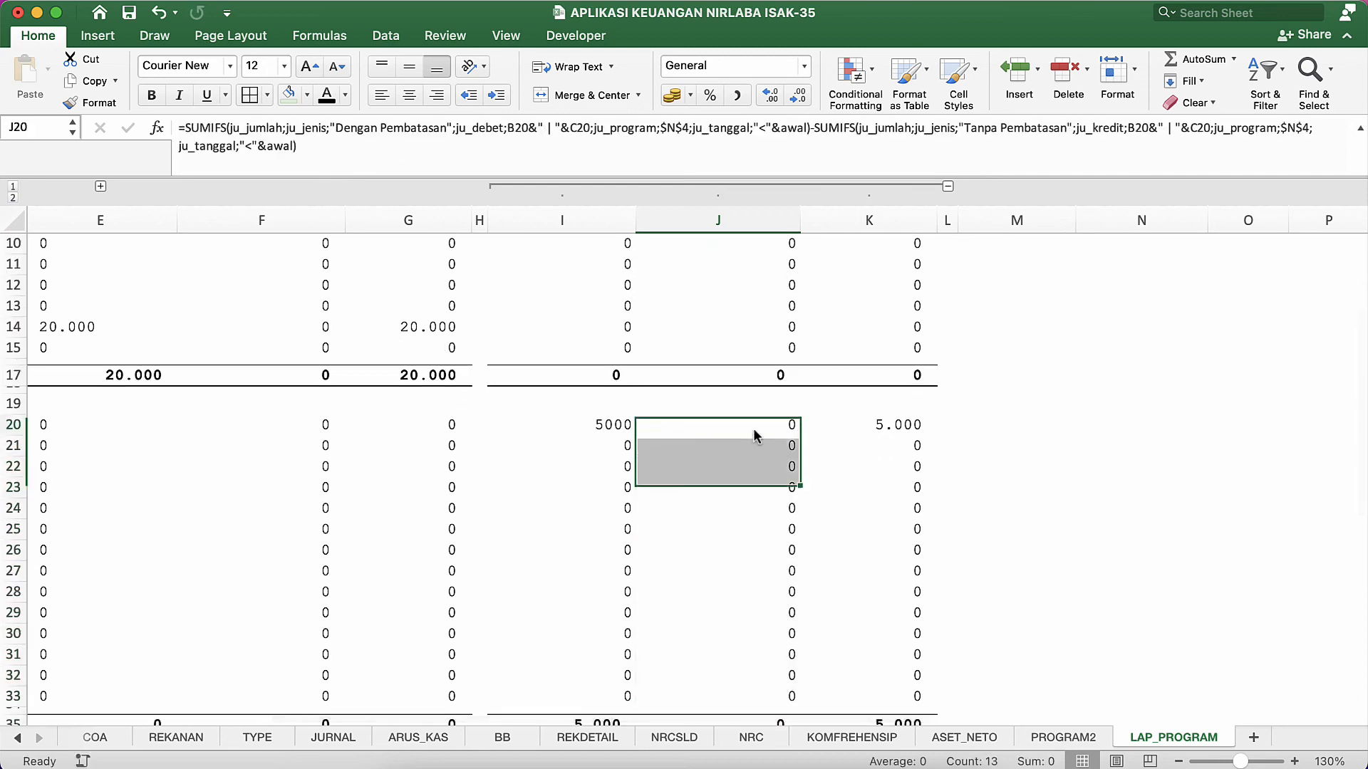
In the JURNAL sheet, set the Jenis of the Biaya Listrik entry in row 13 to Dengan Pembatasan.
click(363, 741)
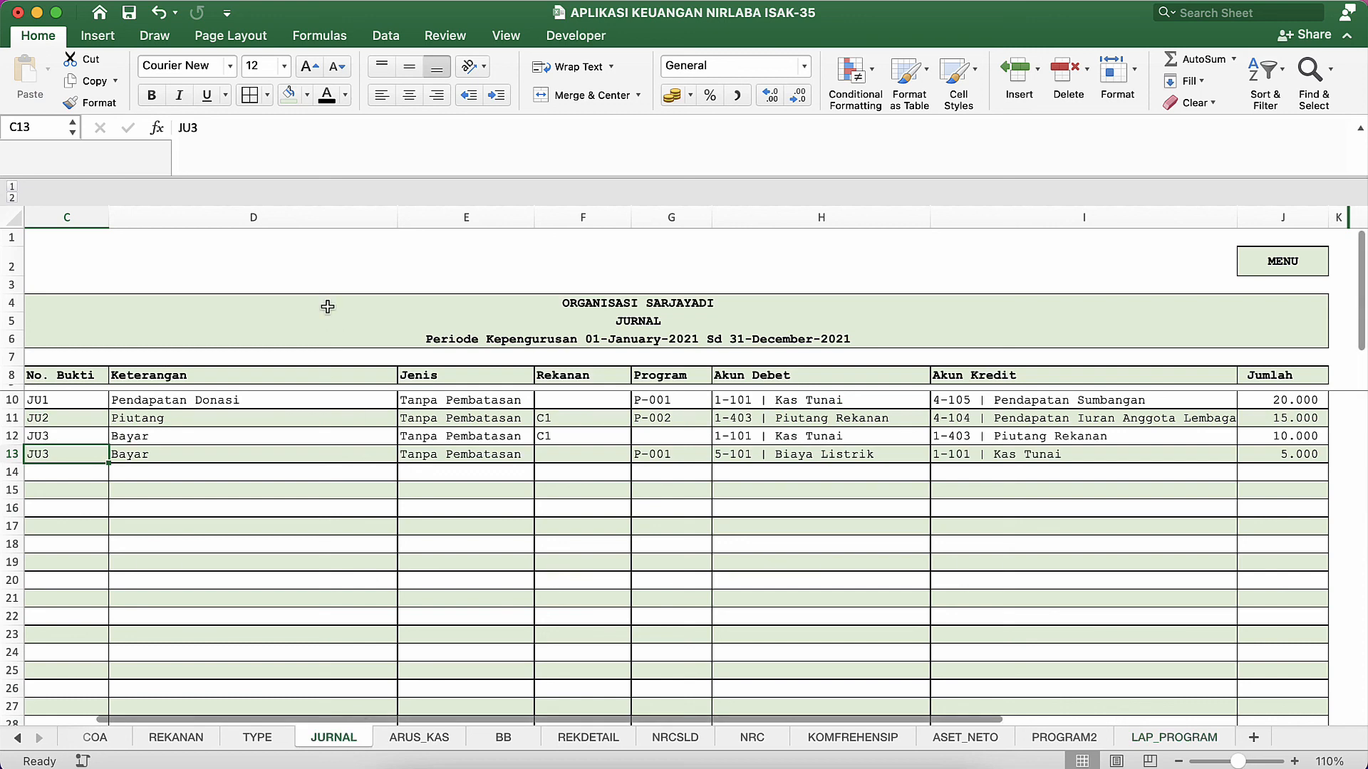
click(428, 453)
click(542, 453)
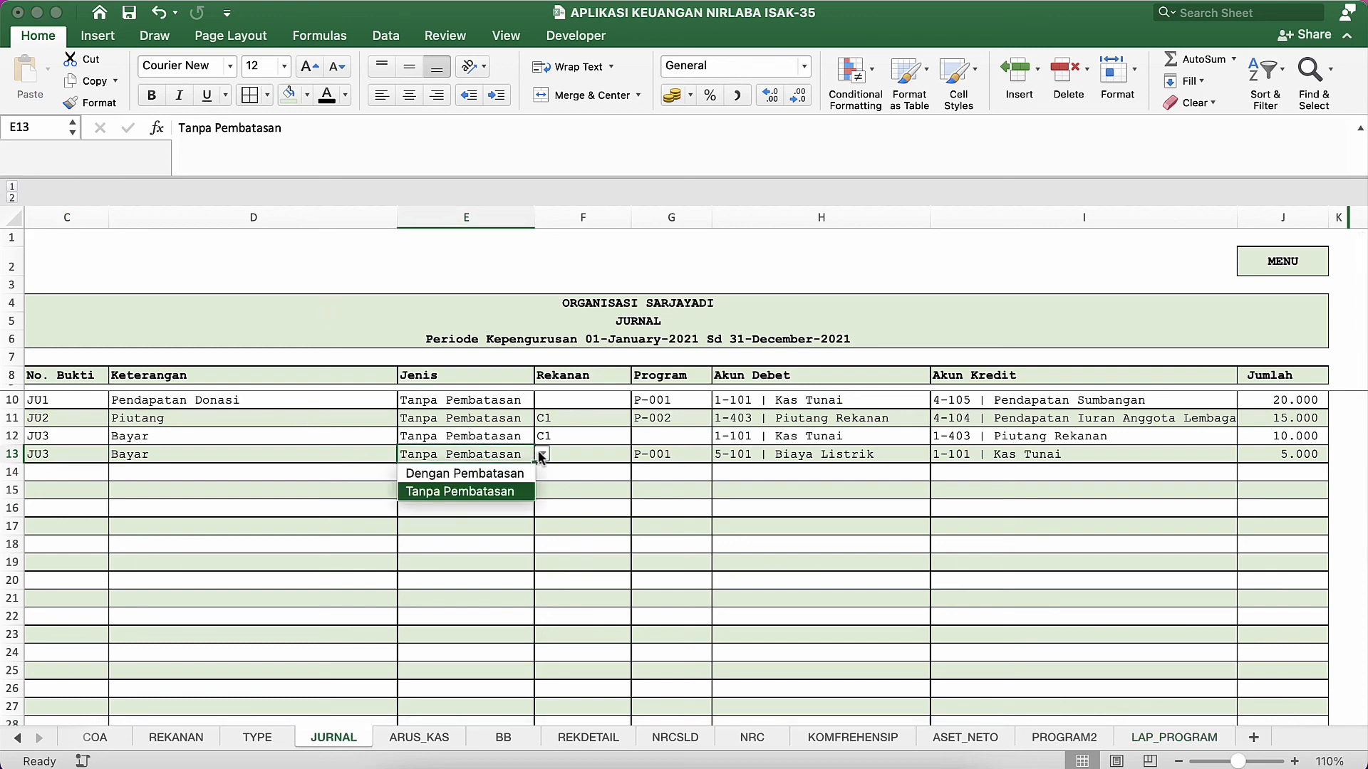
click(483, 473)
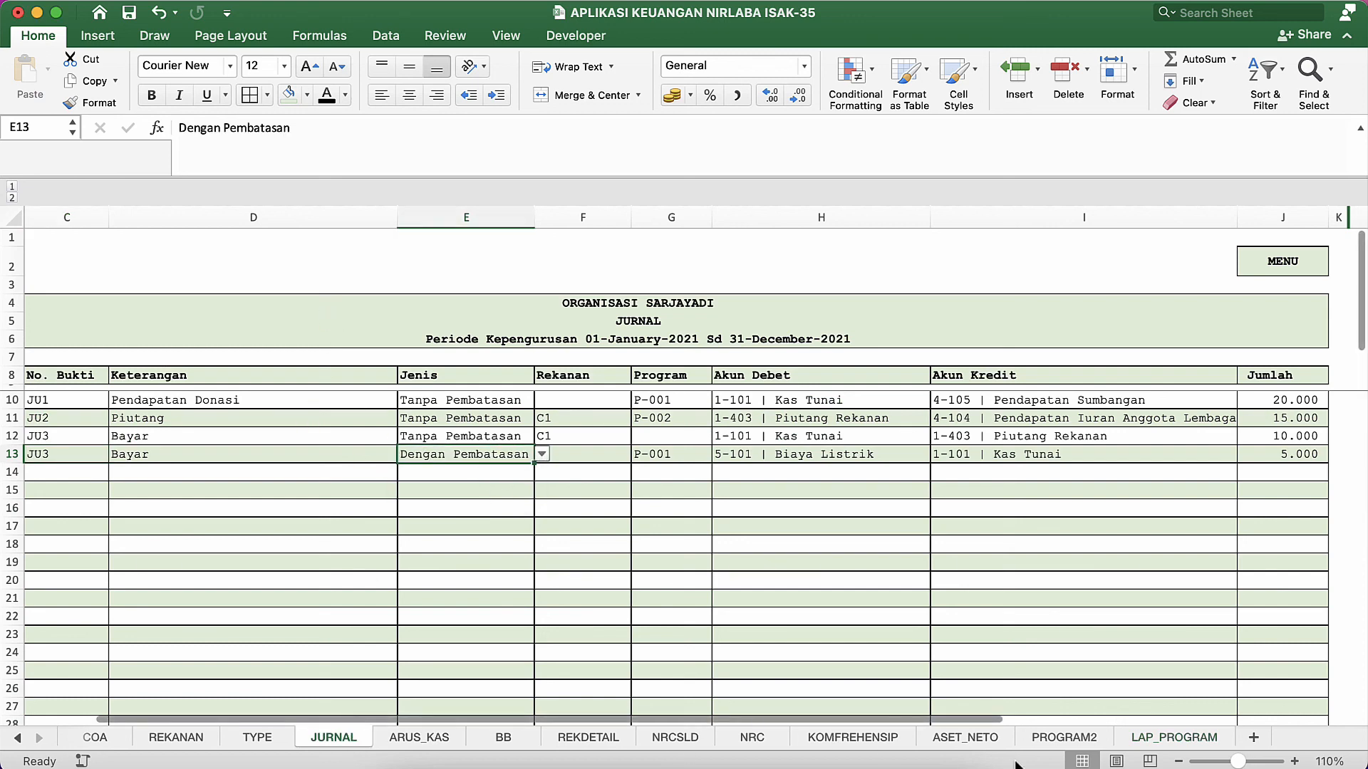
Check the Biaya Listrik amounts in I20:J20 and the column totals in LAP_PROGRAM against the changed journal entry.
click(1148, 741)
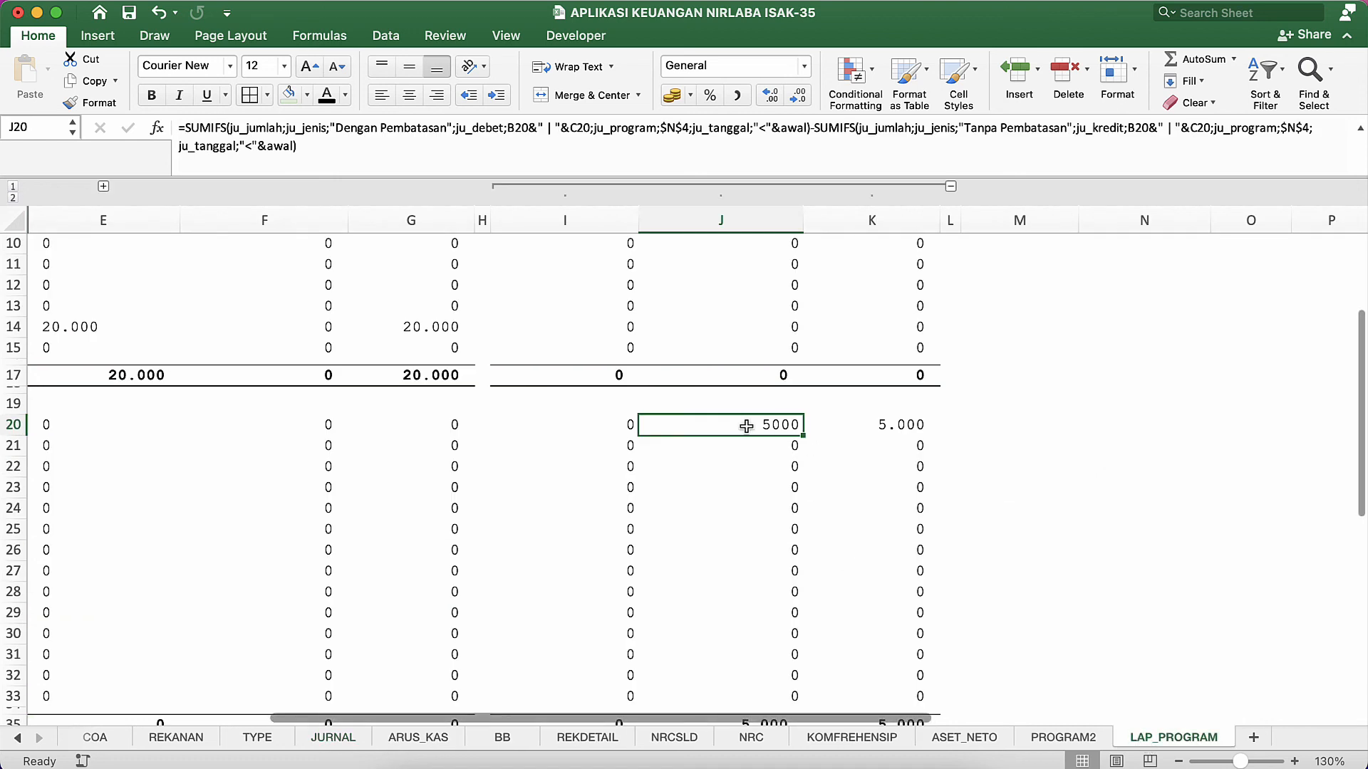
click(742, 493)
click(646, 424)
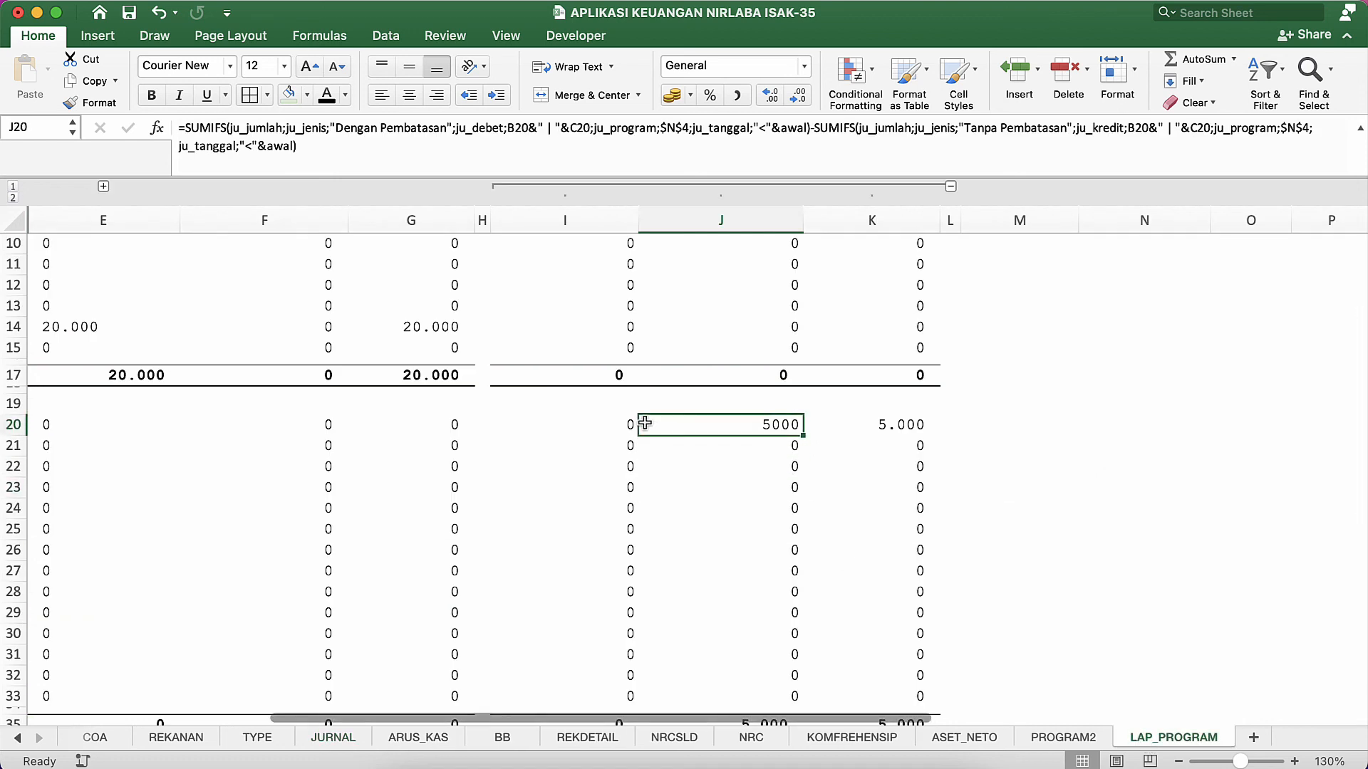
drag(633, 424, 645, 423)
scroll(708, 556, down, 5)
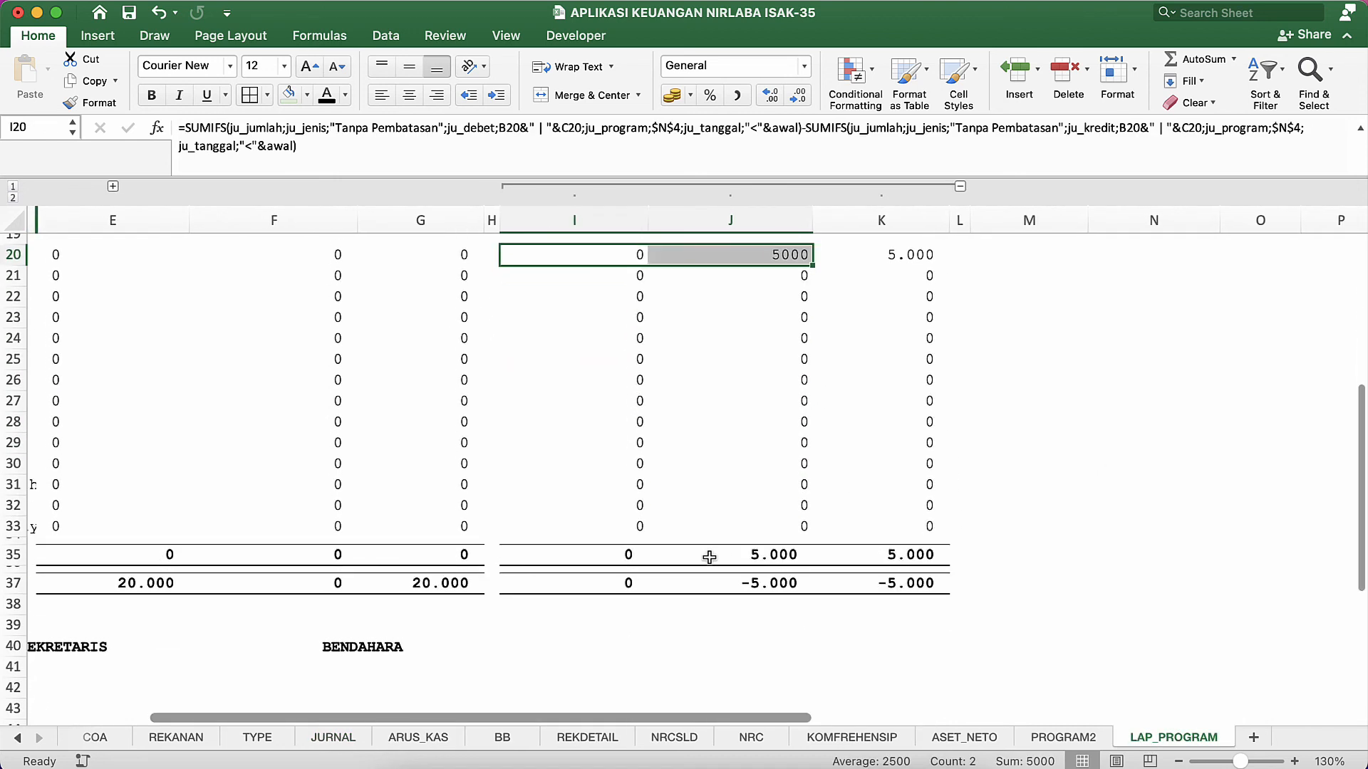
scroll(709, 557, up, 10)
scroll(708, 557, down, 5)
scroll(709, 557, left, 2)
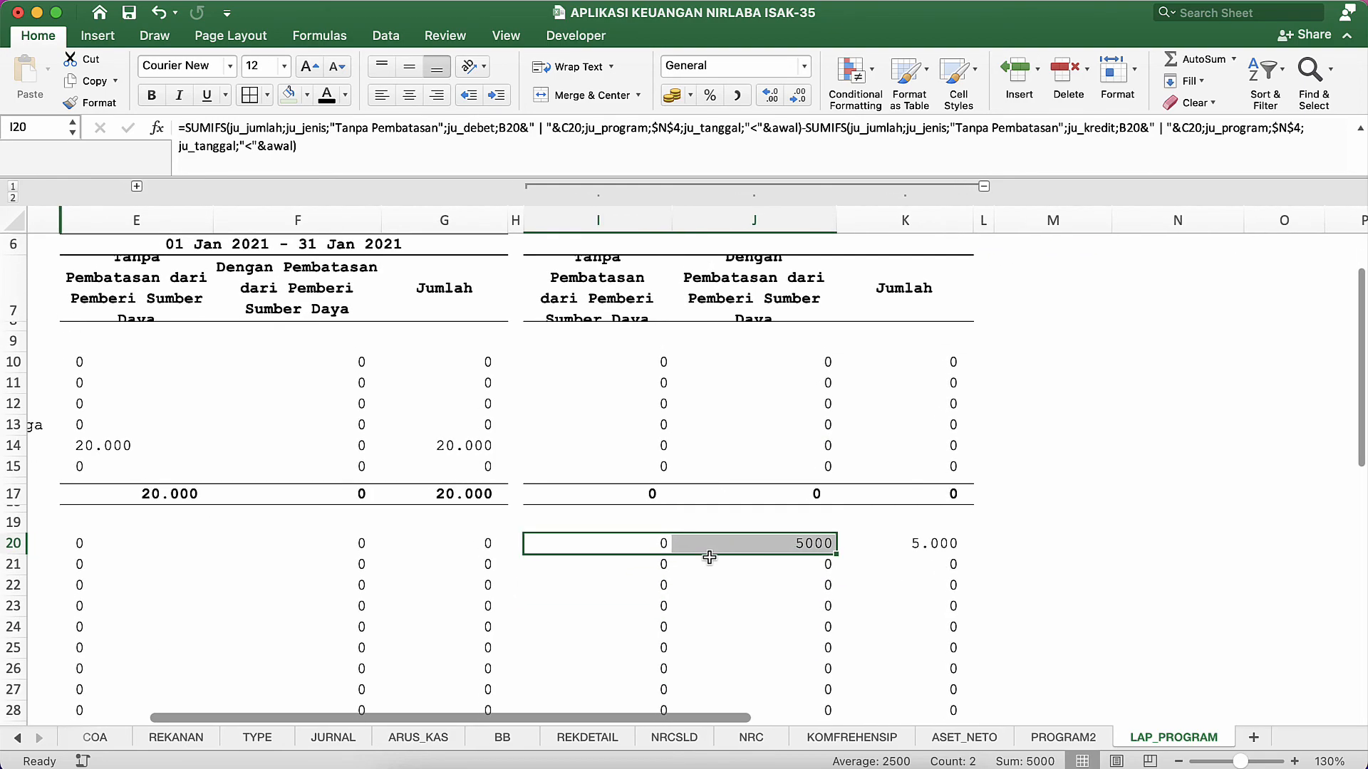
scroll(709, 557, up, 5)
scroll(707, 556, left, 1)
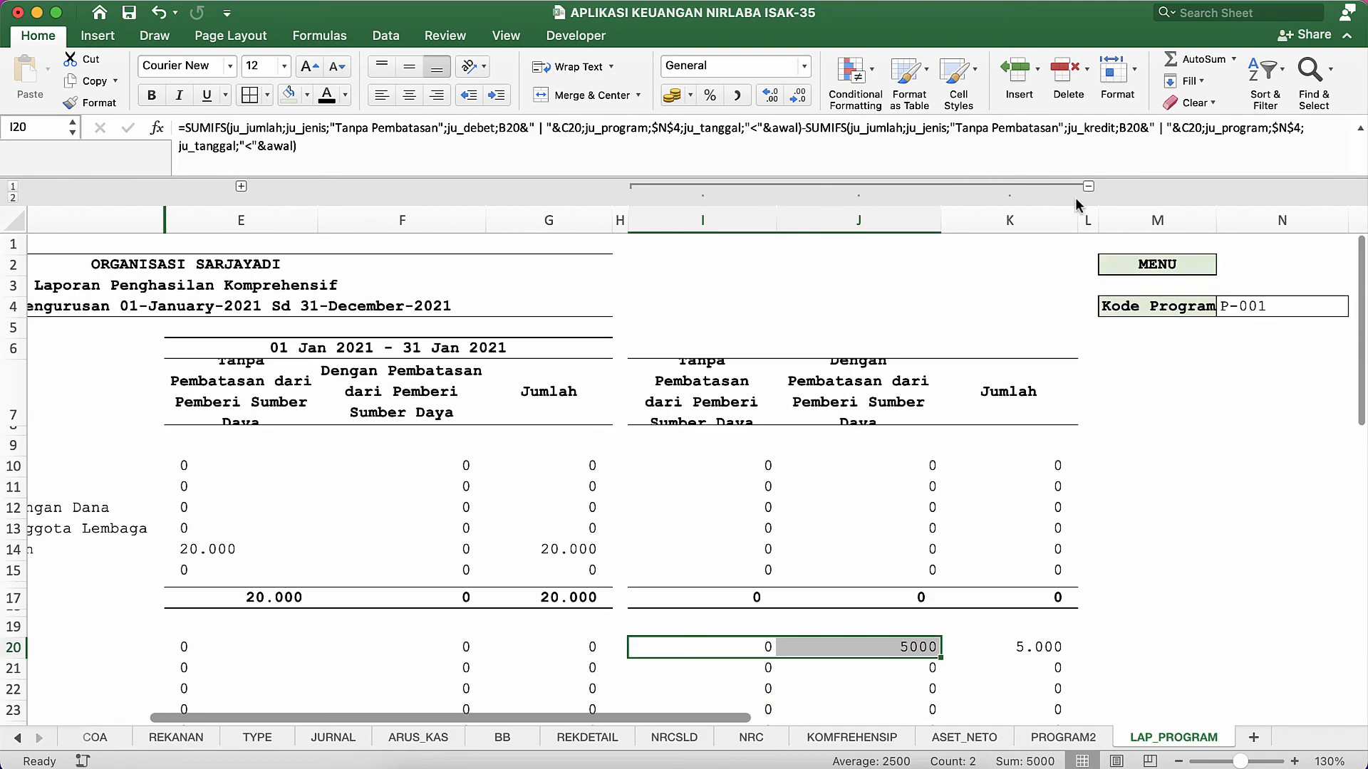
Collapse the column group I:K in LAP_PROGRAM and review the remaining report columns.
click(1088, 186)
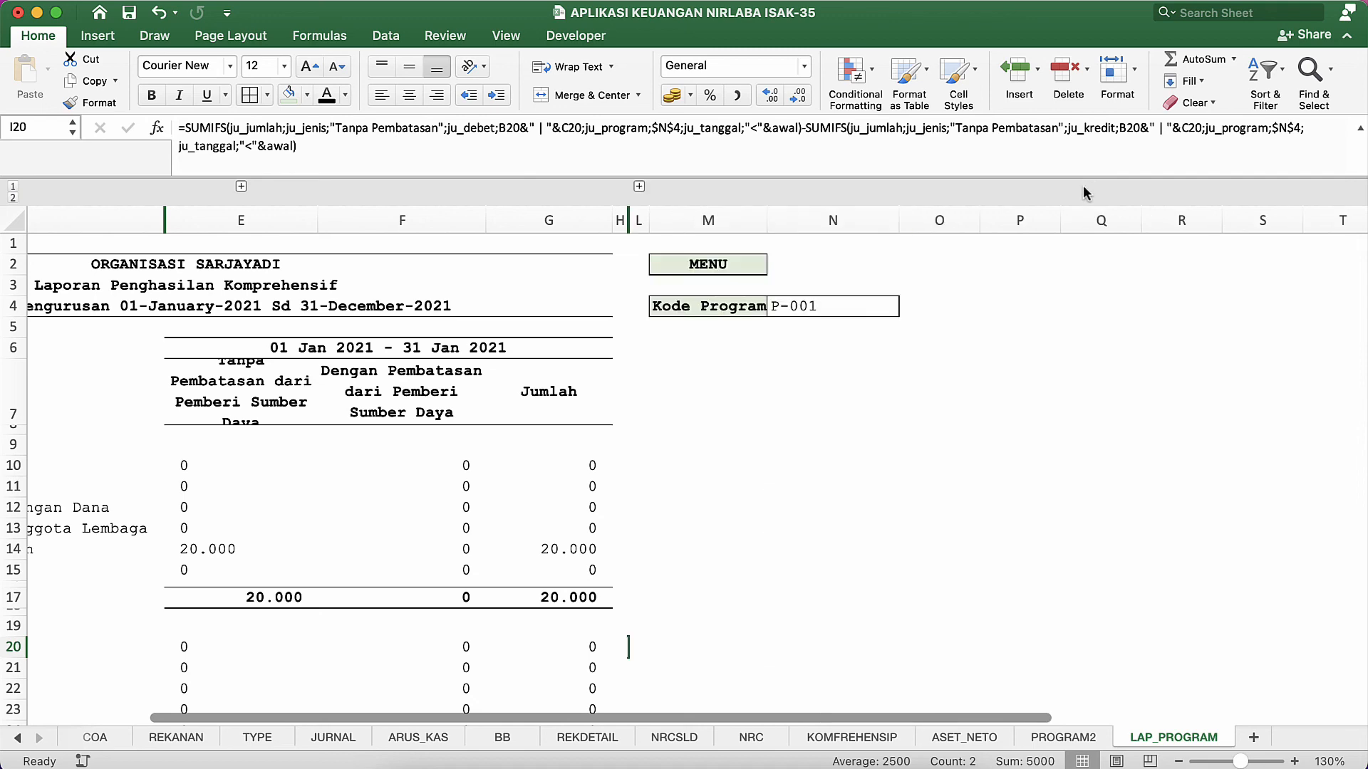
click(555, 378)
scroll(554, 375, left, 2)
scroll(554, 375, left, 3)
scroll(555, 376, down, 2)
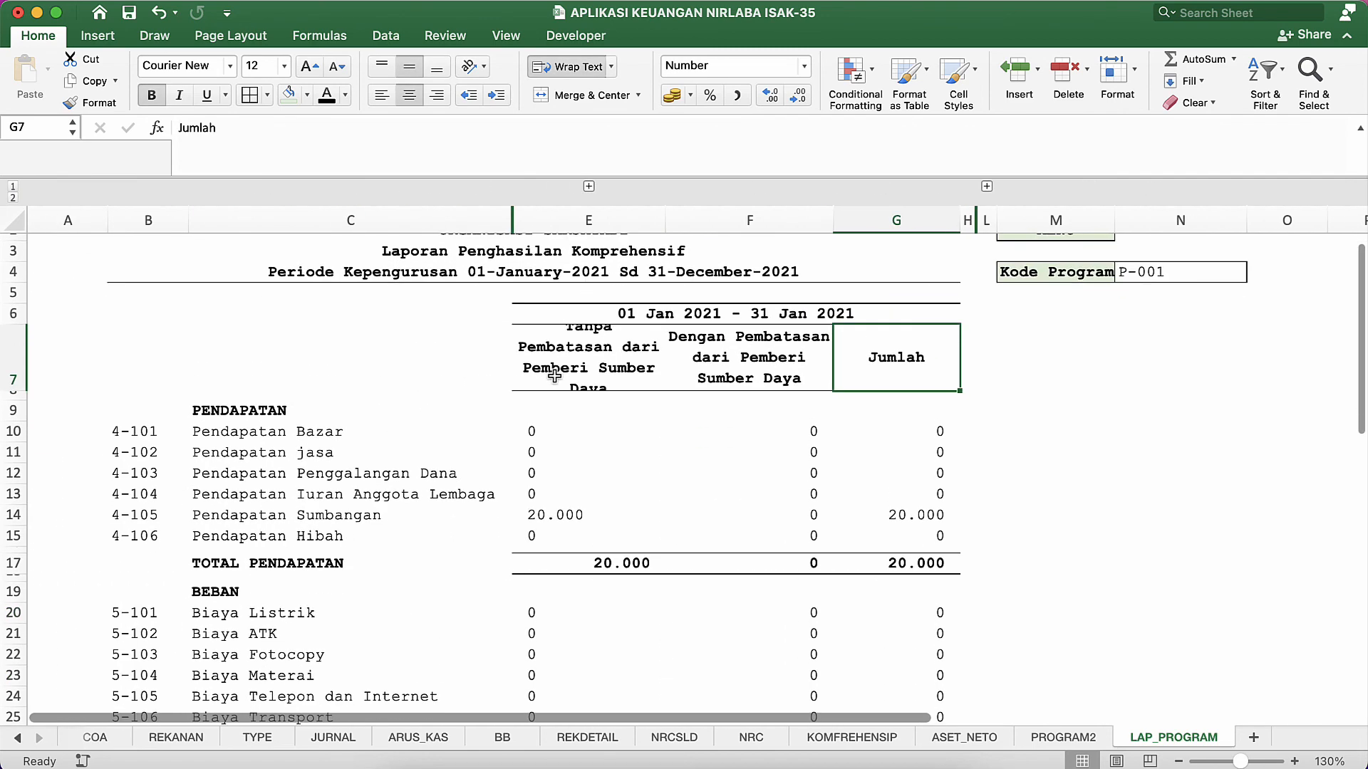
scroll(554, 375, up, 2)
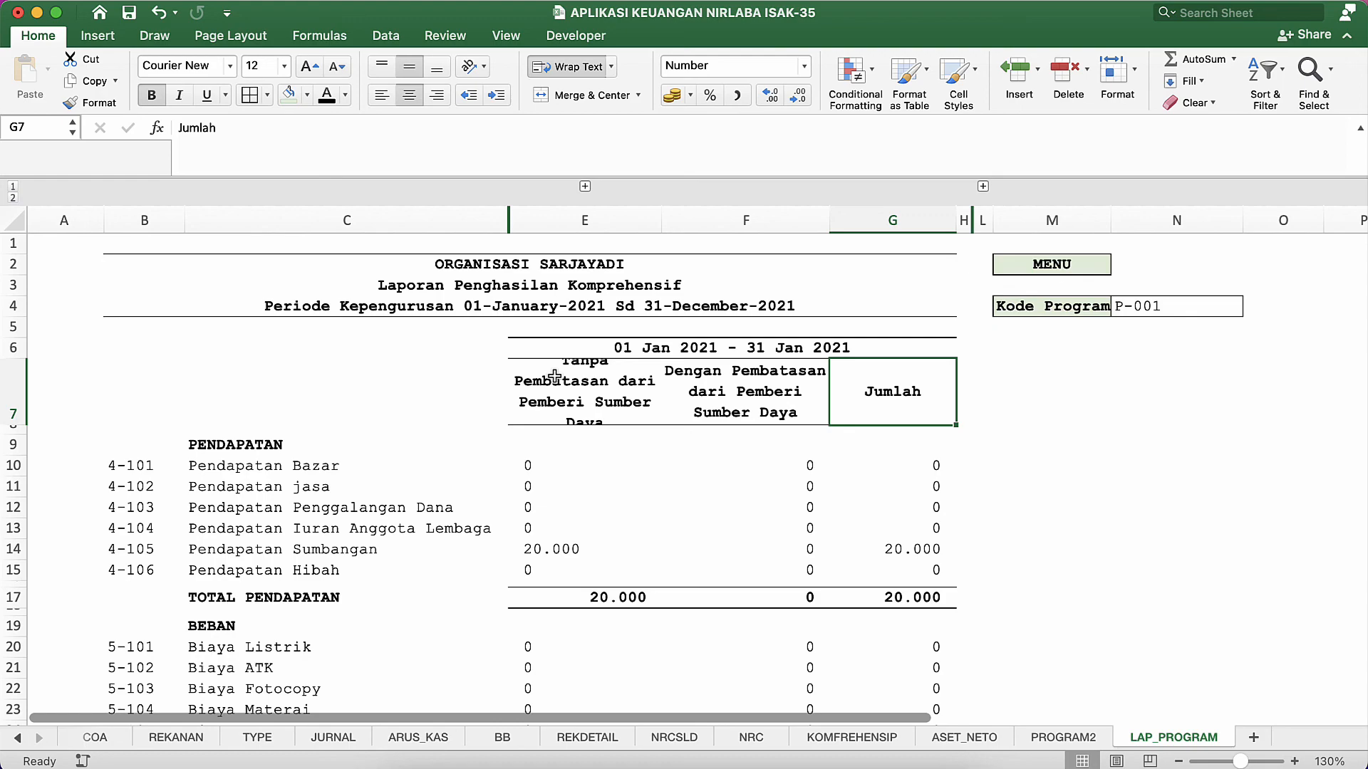
View the MENU sheet of the MODIFIKASI APLIKASI KEUANGAN NIRLABA ISAK-35 workbook, and return to LAP_PROGRAM in the APLIKASI KEUANGAN NIRLABA ISAK-35 workbook.
key(ctrl+Up)
click(750, 365)
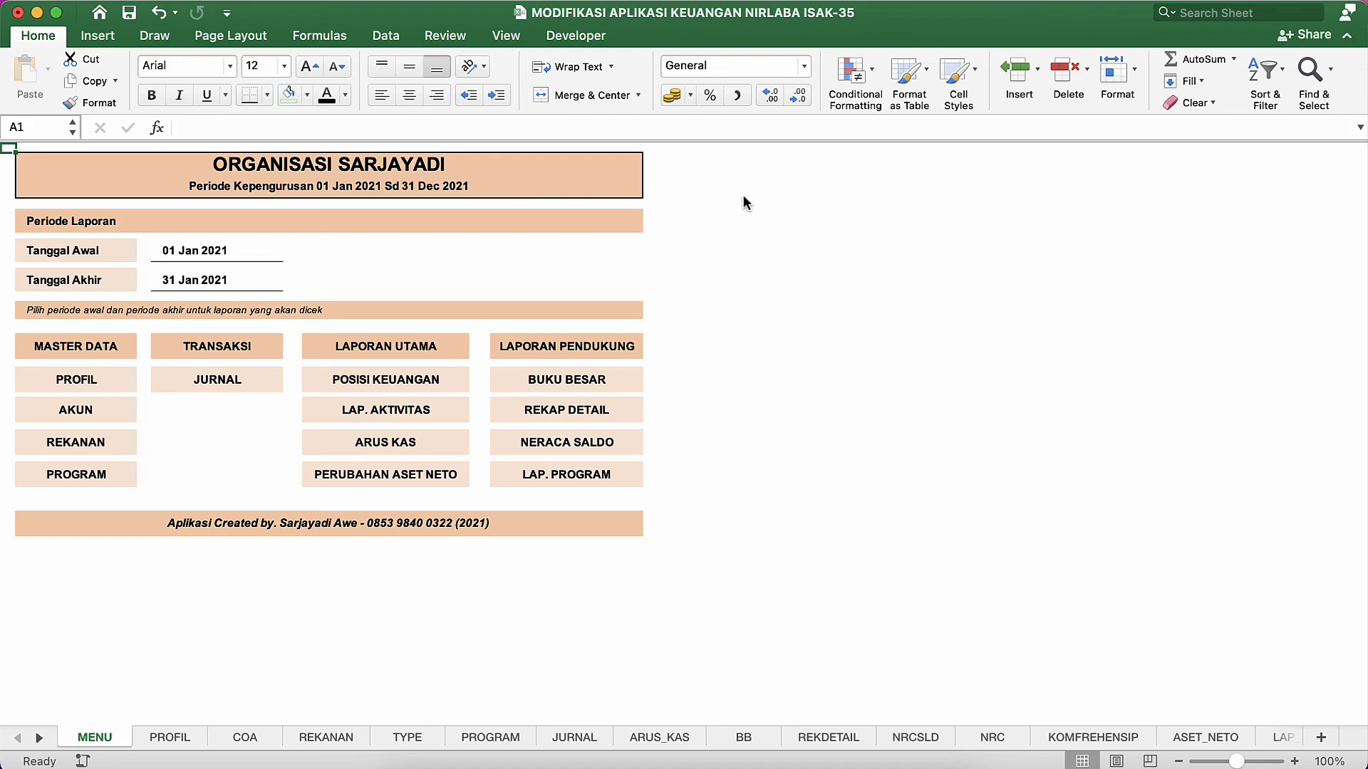
key(ctrl+Up)
click(879, 367)
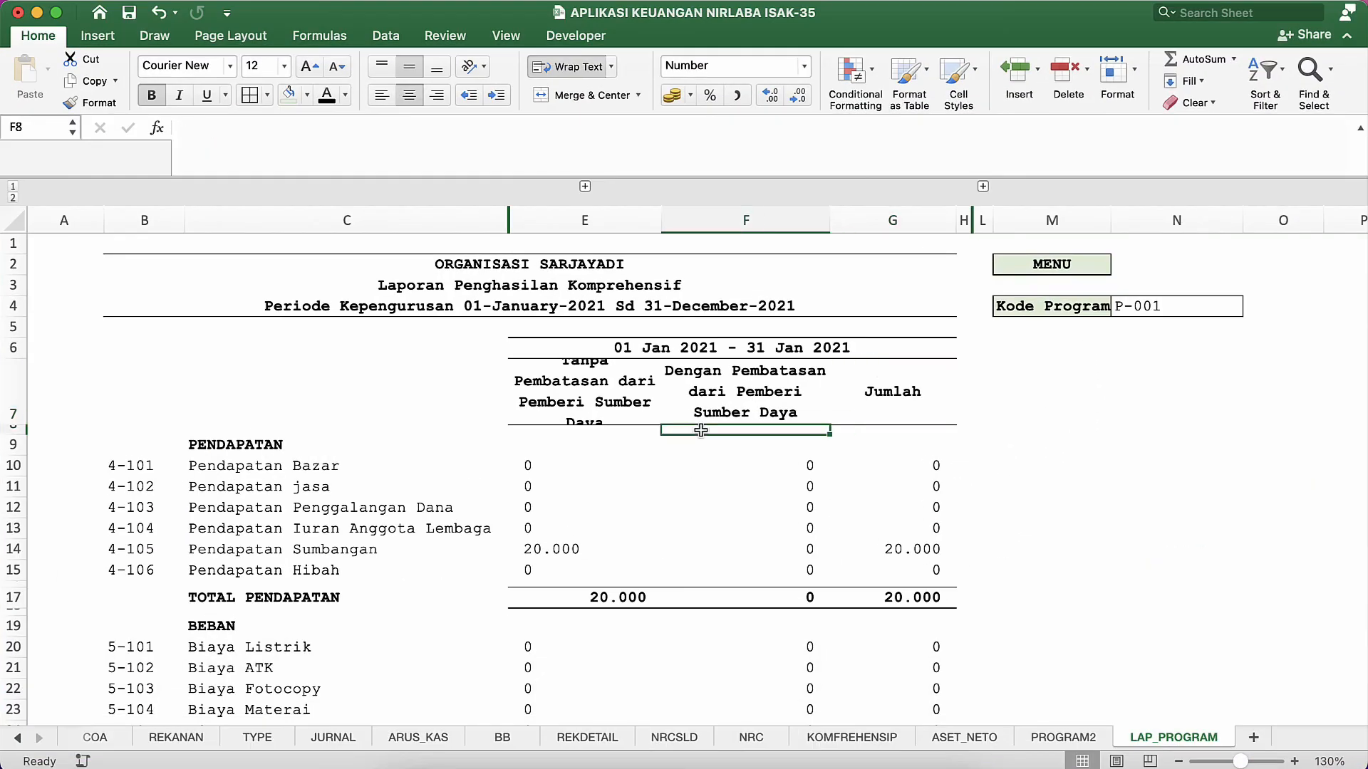
click(732, 405)
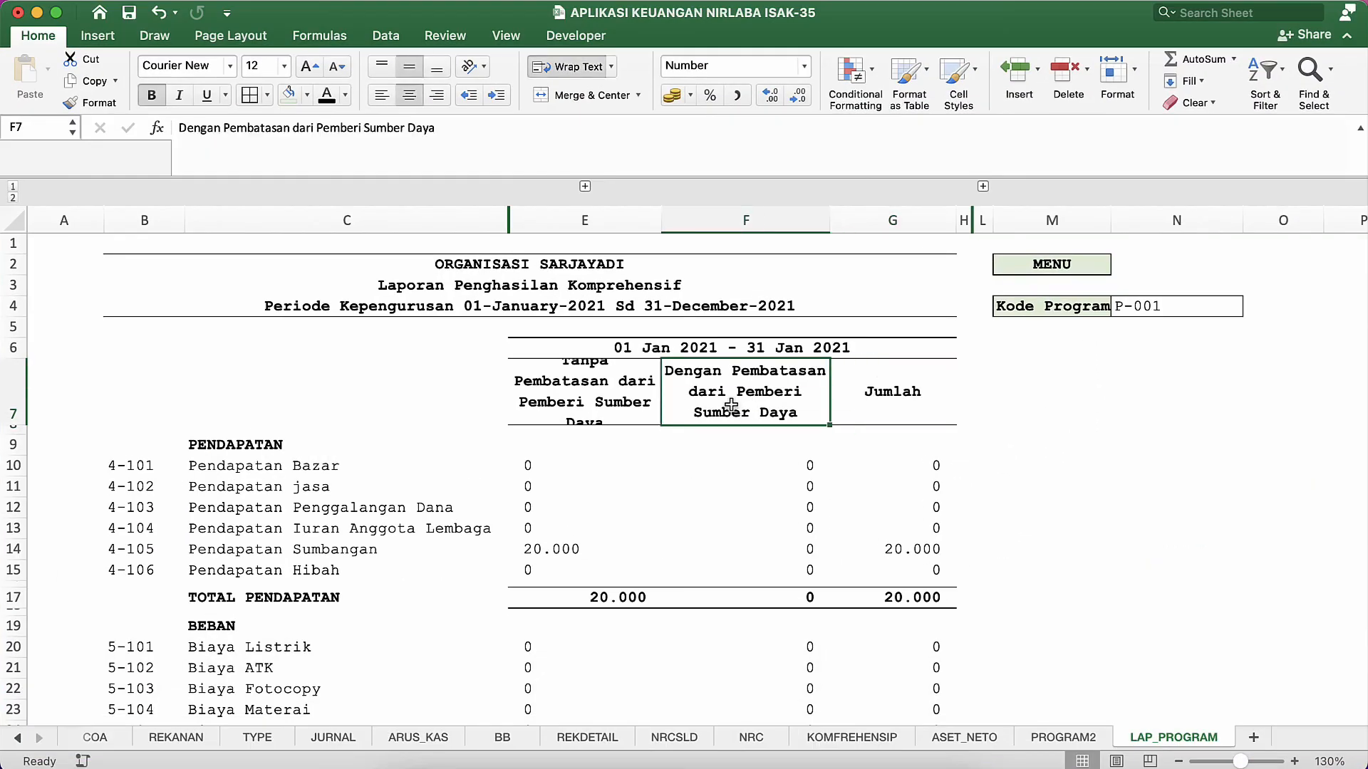
Set the Kode Program in N4 to P-002 and check the Pendapatan Iuran Anggota Lembaga amount in E13.
double_click(1173, 311)
key(BackSpace)
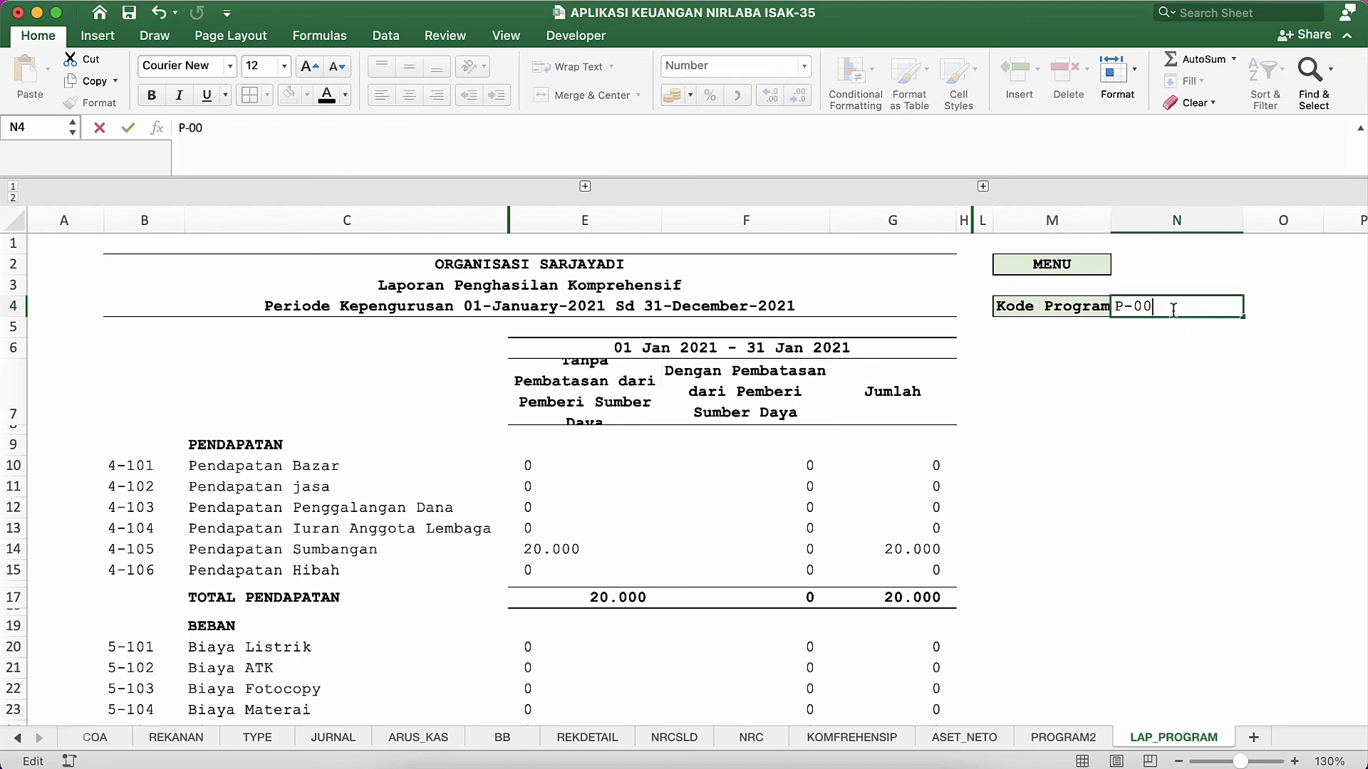
text(2)
key(Return)
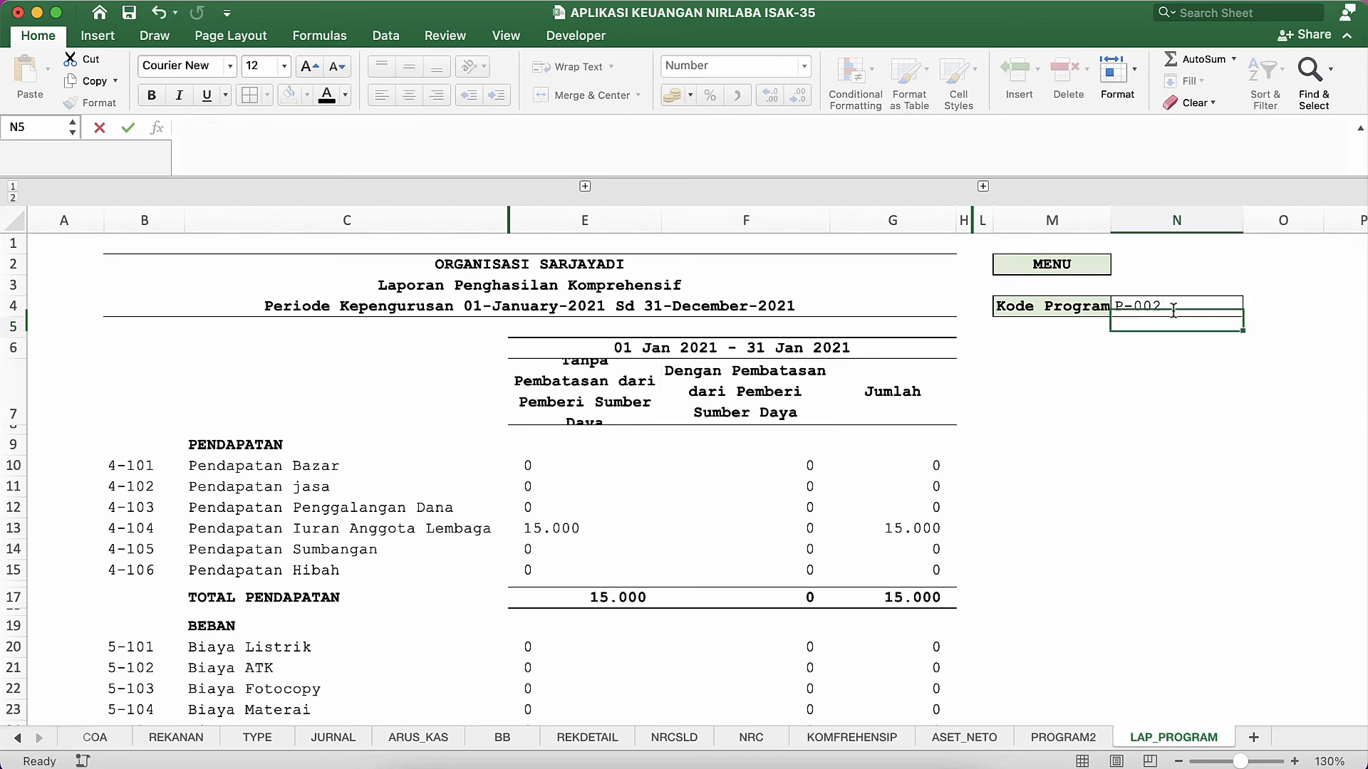
click(491, 551)
click(563, 531)
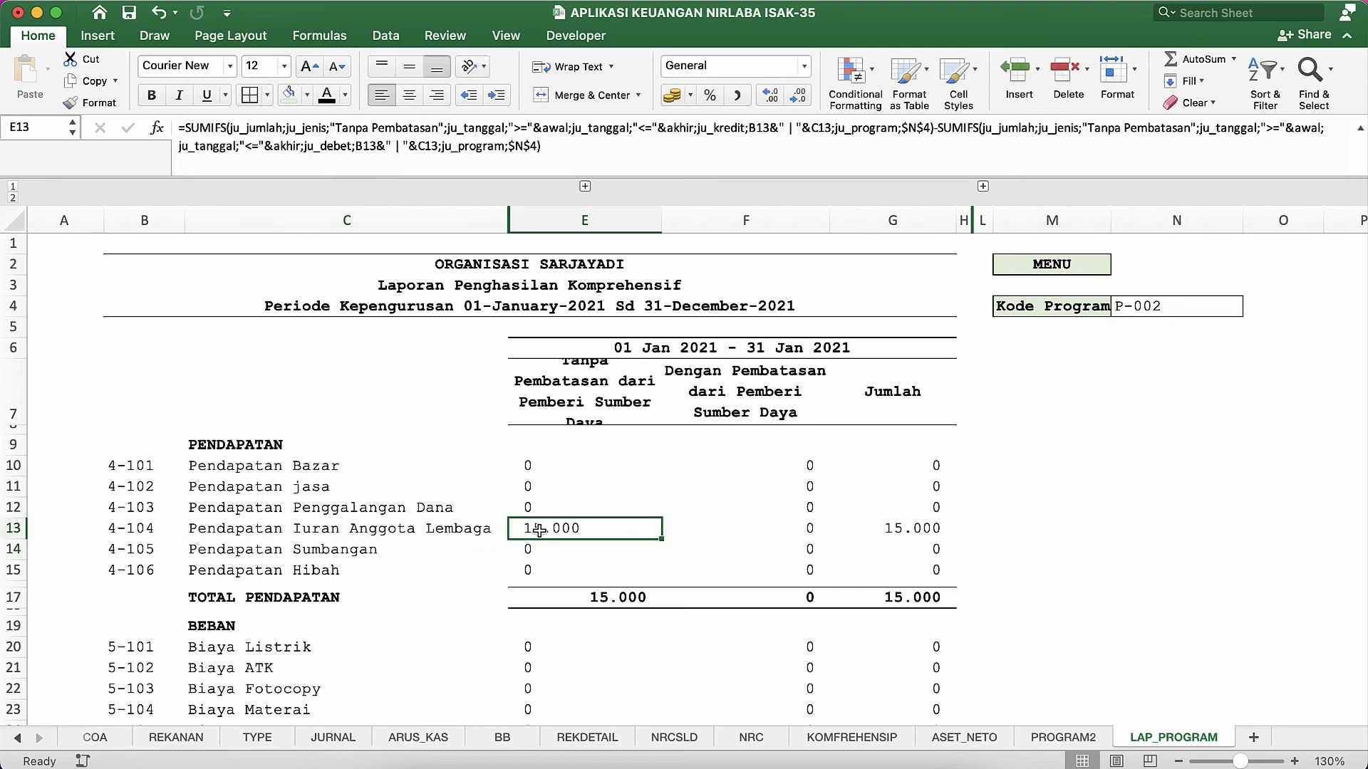
Clear the Kode Program in N4 and enter P-001 again for the program report.
click(1165, 316)
key(Delete)
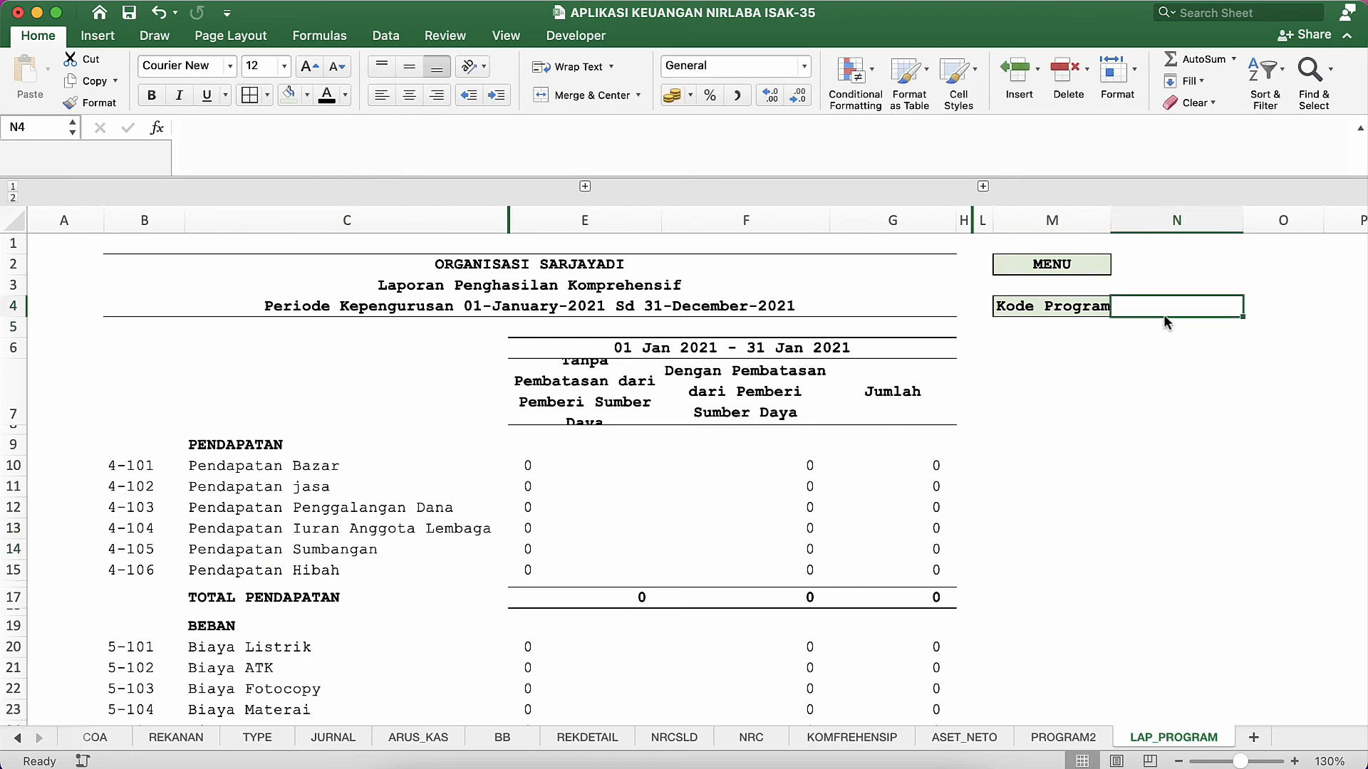
text(P-001)
key(Return)
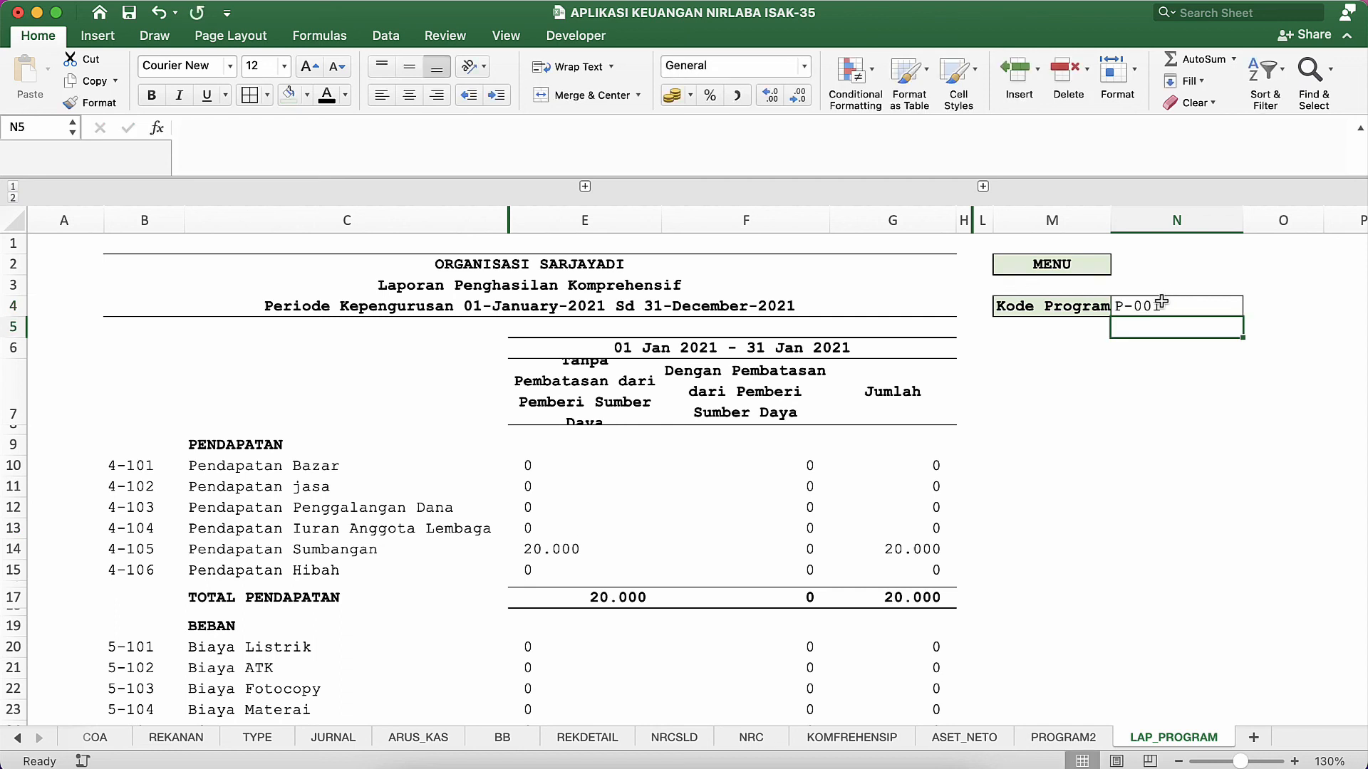
click(984, 459)
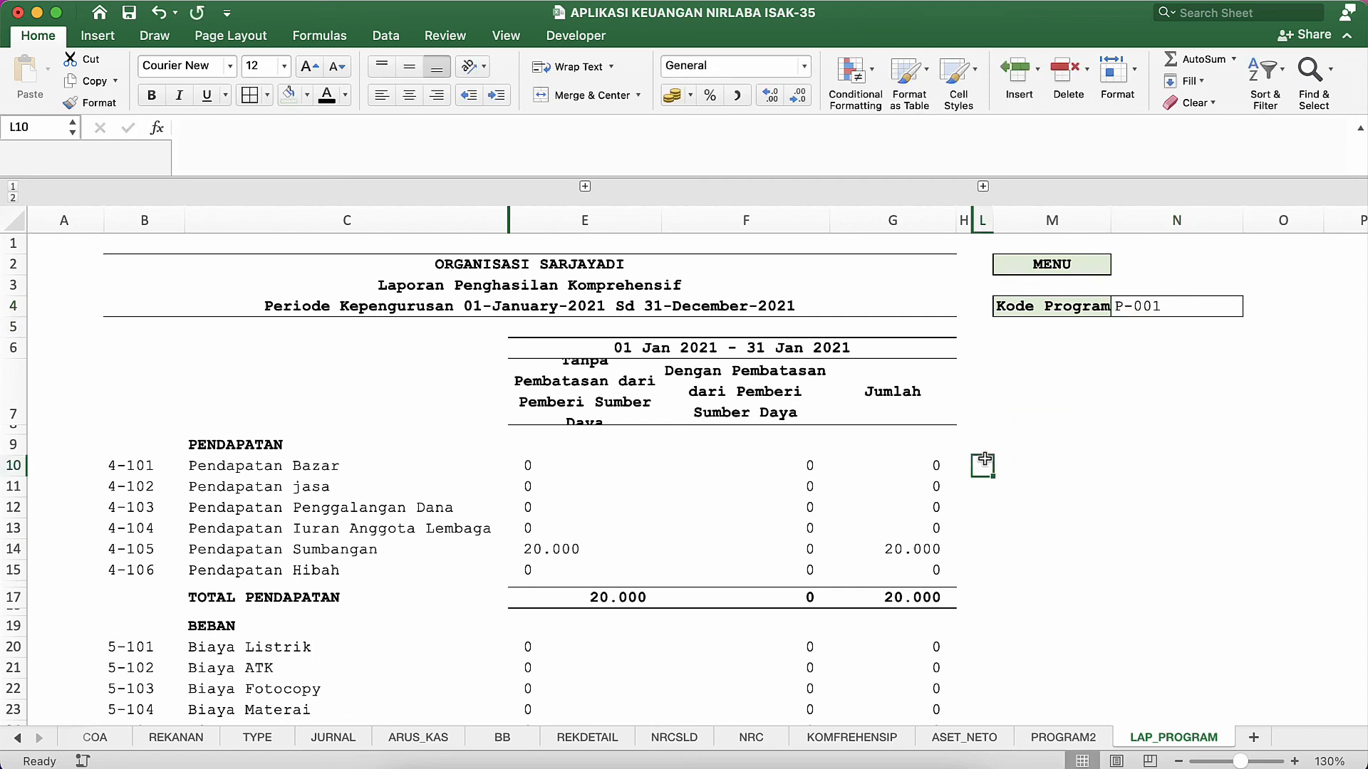